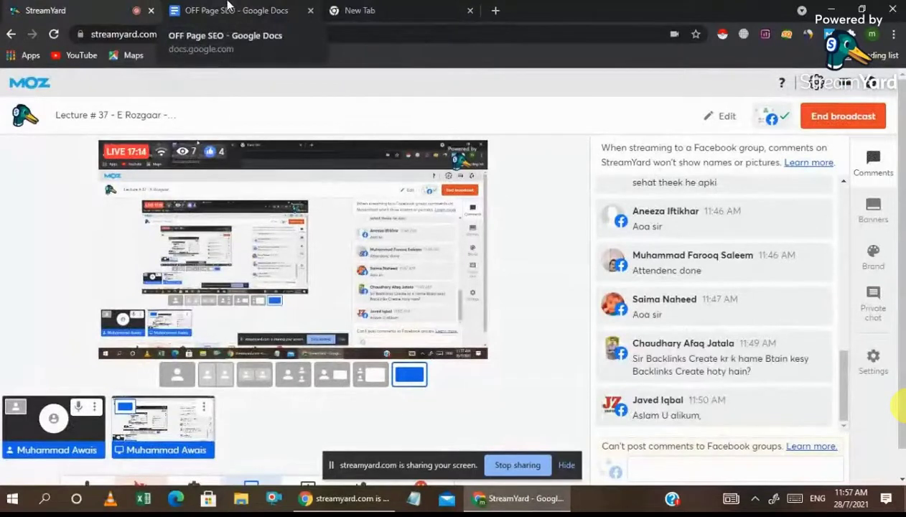
Log out of the Moz account through the MozBar settings and return to the OFF Page SEO document
click(808, 33)
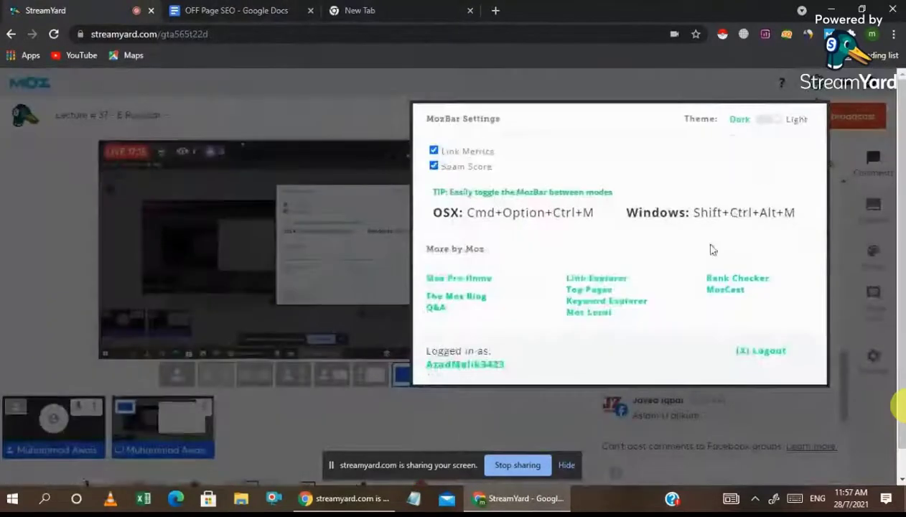
click(747, 349)
click(379, 8)
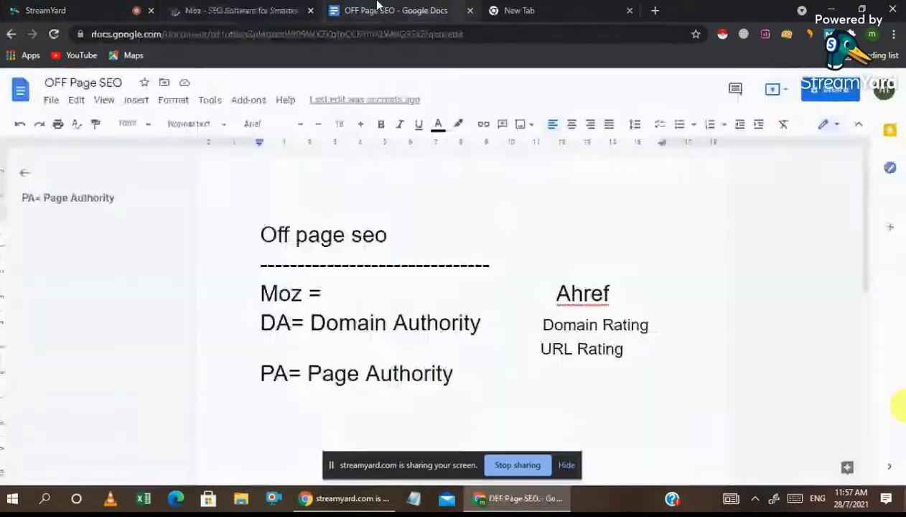
click(45, 10)
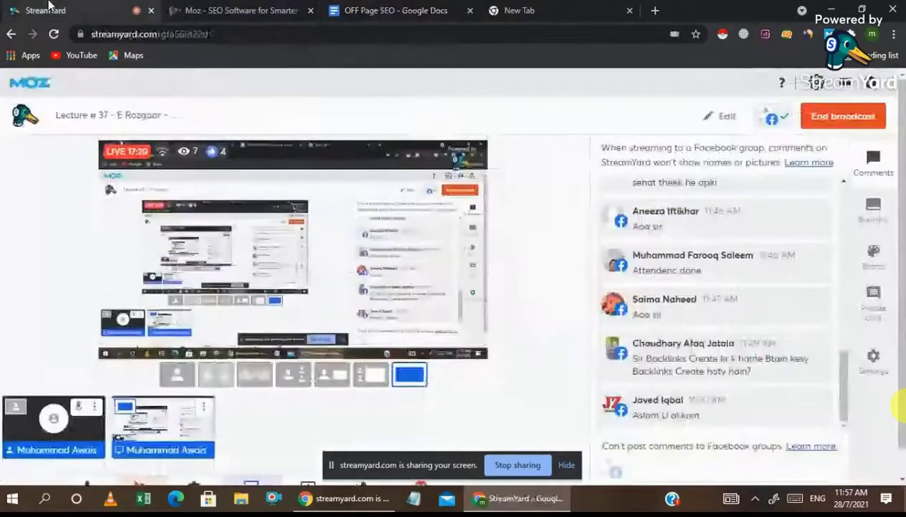
click(395, 10)
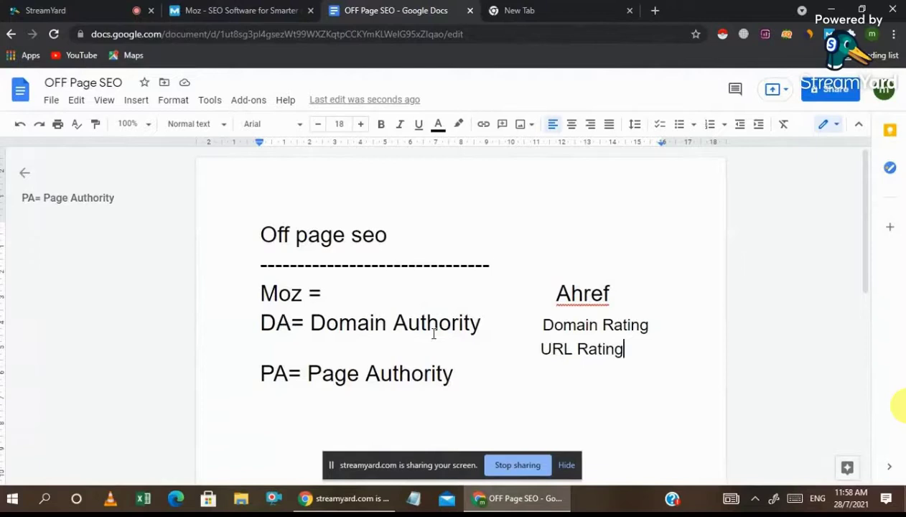
Search the web for "google sheets" and open the personal Google Sheets home page
click(520, 22)
click(859, 97)
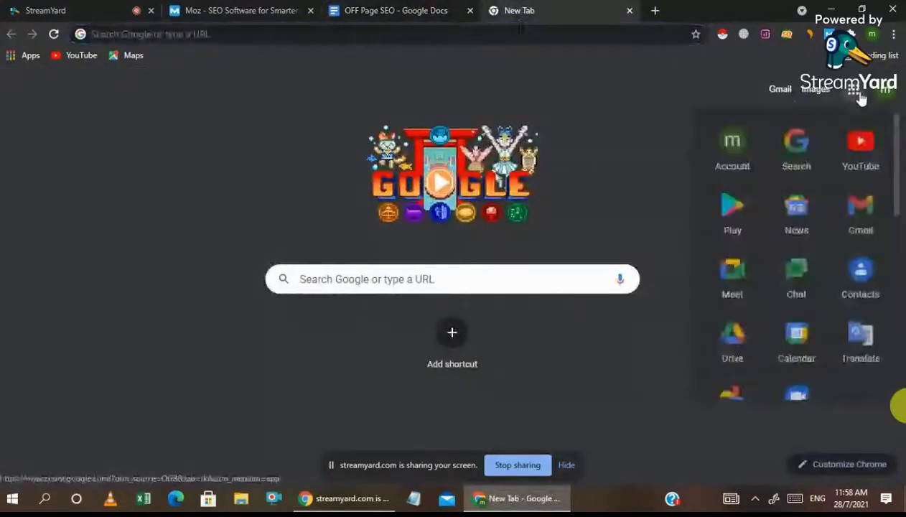
click(451, 37)
text(google)
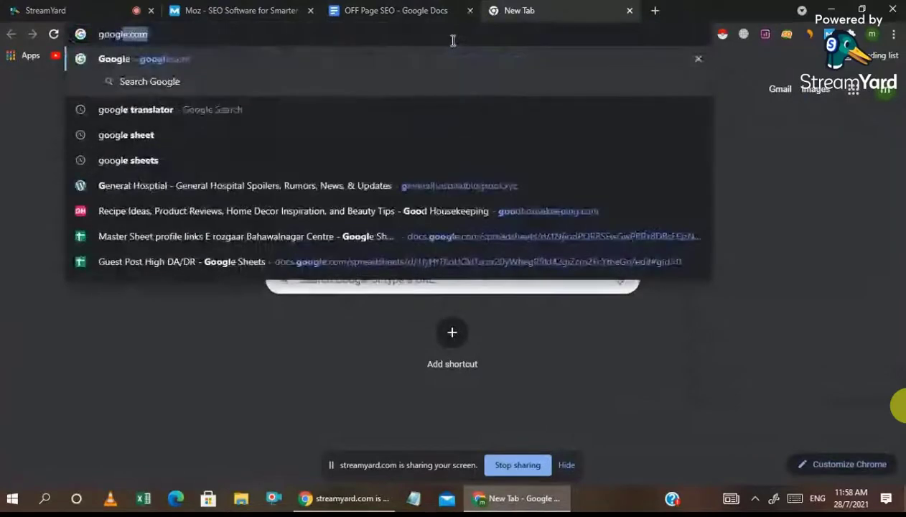
text( sheets)
key(Return)
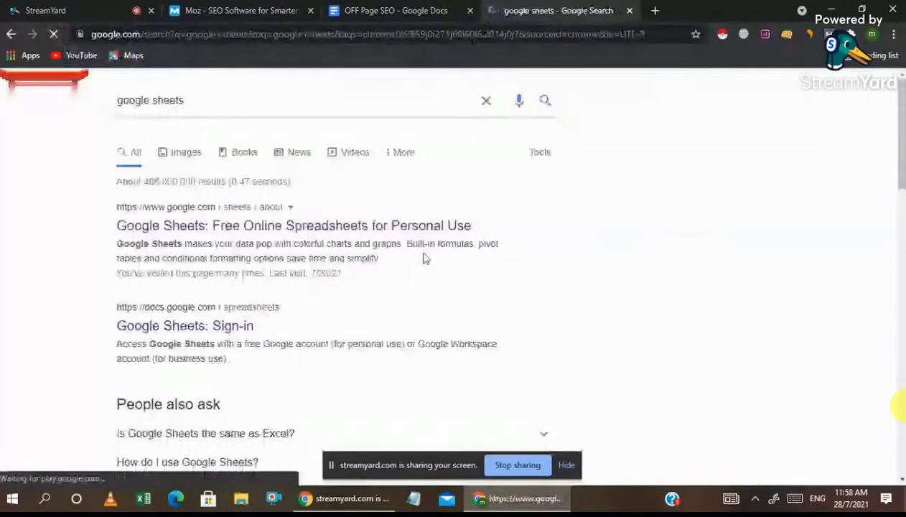
click(320, 234)
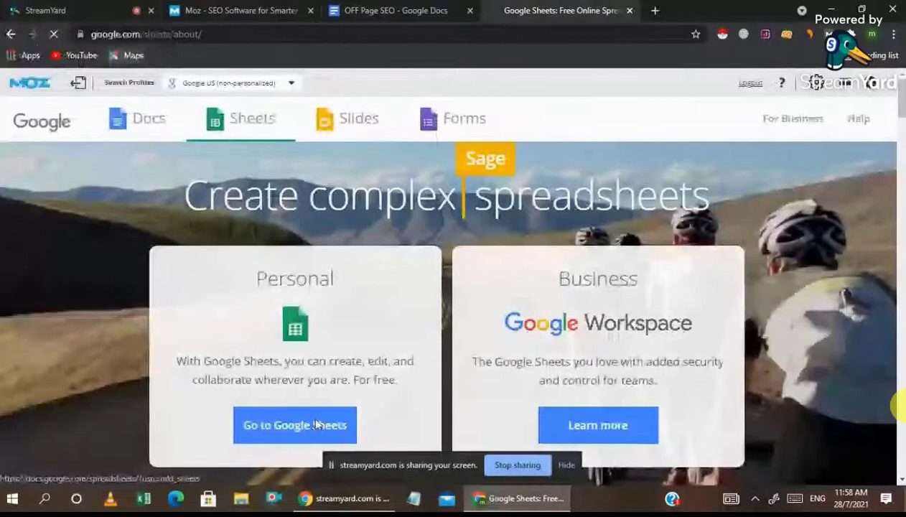
click(310, 424)
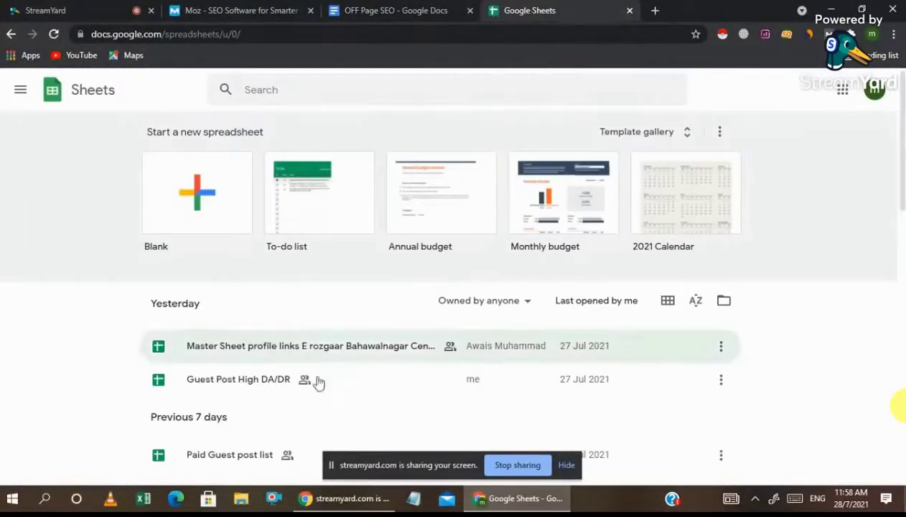
Open the Guest Post High DA/DR spreadsheet and go through the first website links in column A
scroll(321, 395, down, 1)
click(268, 325)
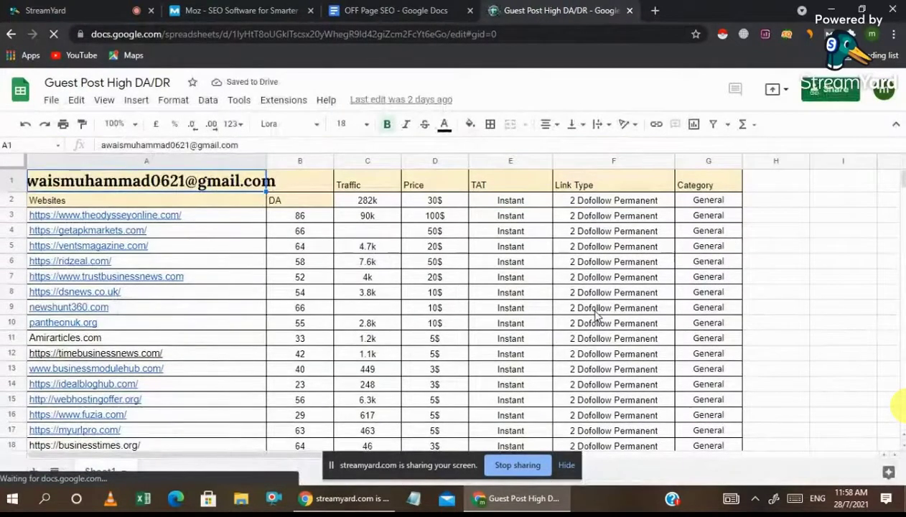
click(221, 216)
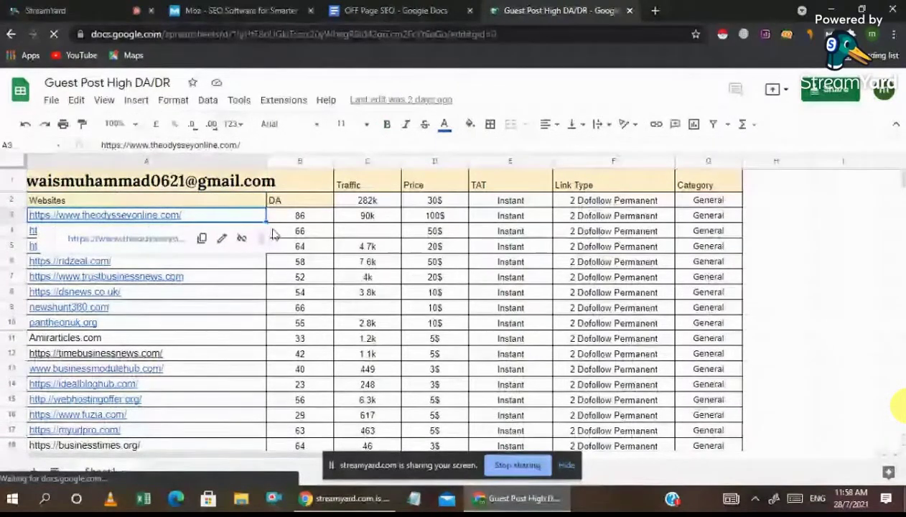
key(Down)
key(Down)
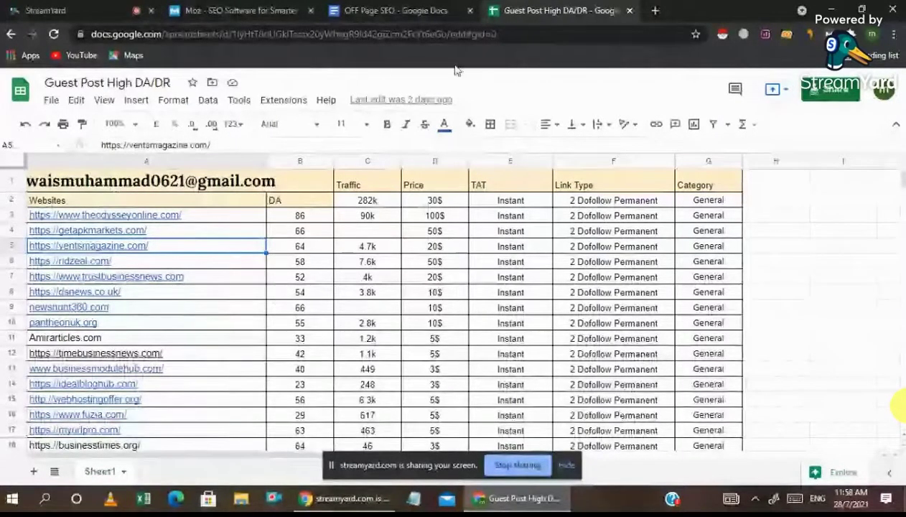
Search for "moz login" in a new tab and log in to Moz with the prefilled credentials
click(655, 11)
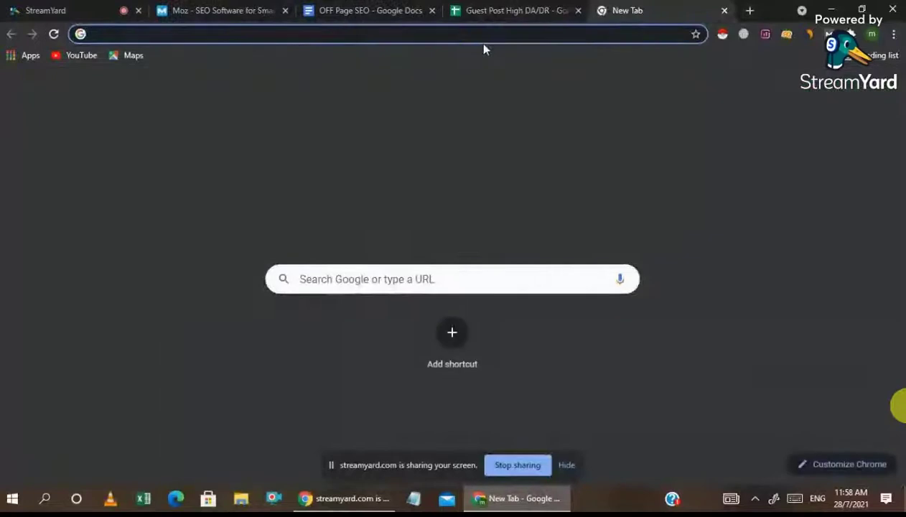
text(moz login)
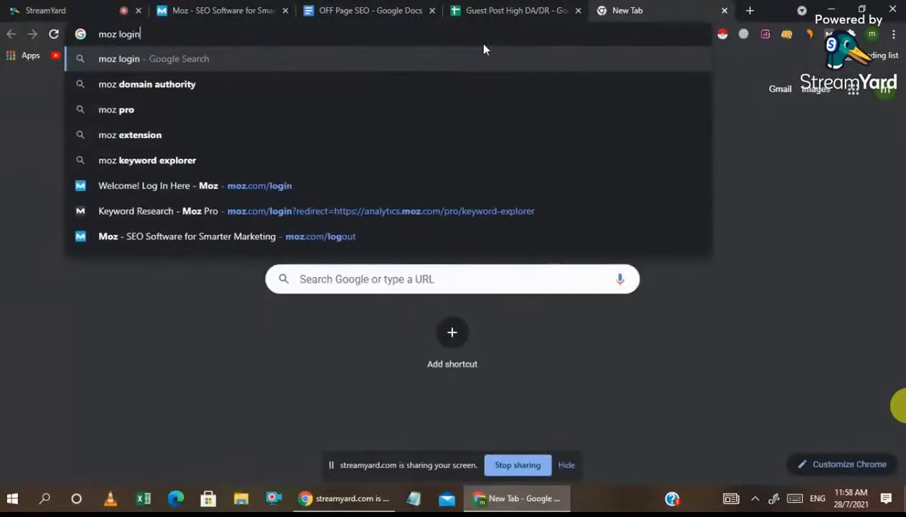
key(Return)
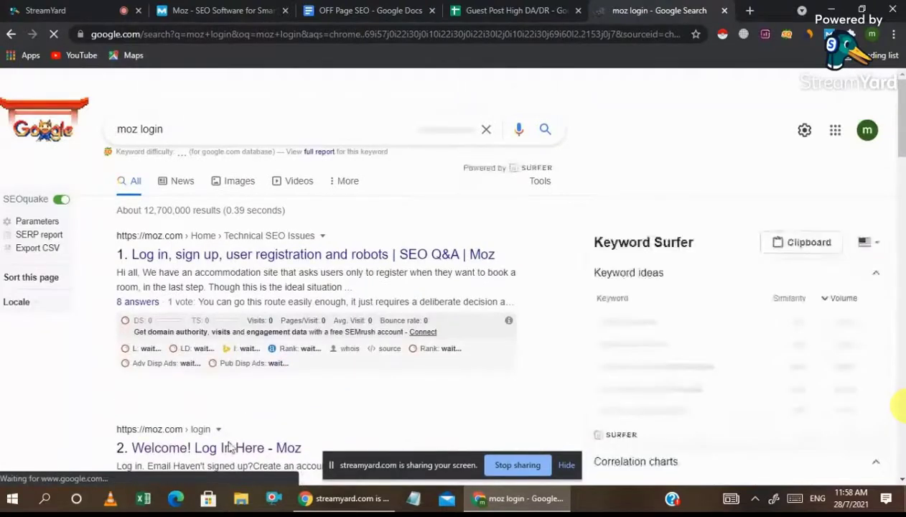
click(230, 449)
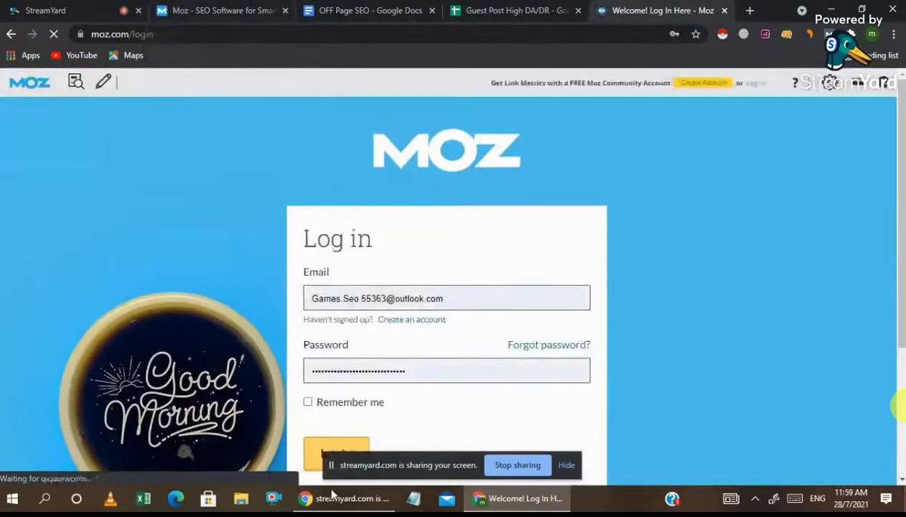
click(324, 448)
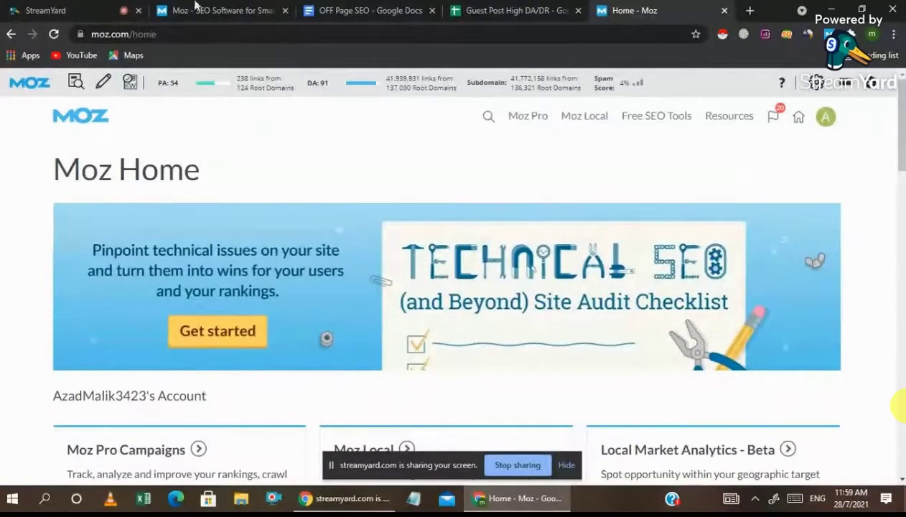
Check the latest viewer comments in the StreamYard broadcast
click(62, 8)
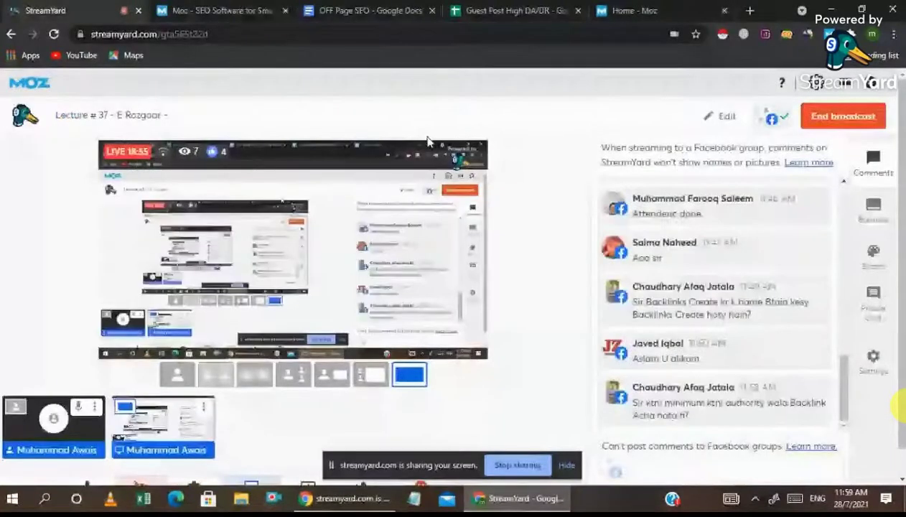
scroll(756, 272, down, 1)
mouse_move(755, 272)
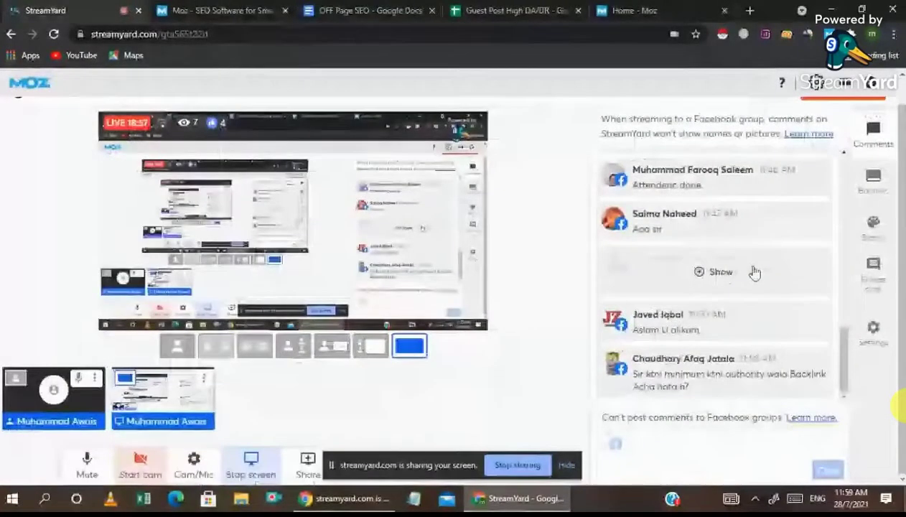
click(721, 272)
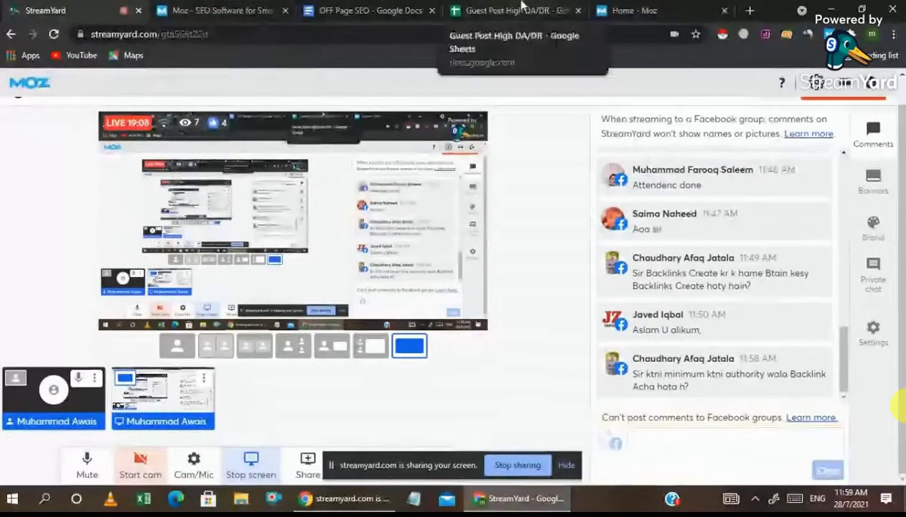
Review the OFF Page SEO notes and the authority metrics on the Moz Home page
click(632, 11)
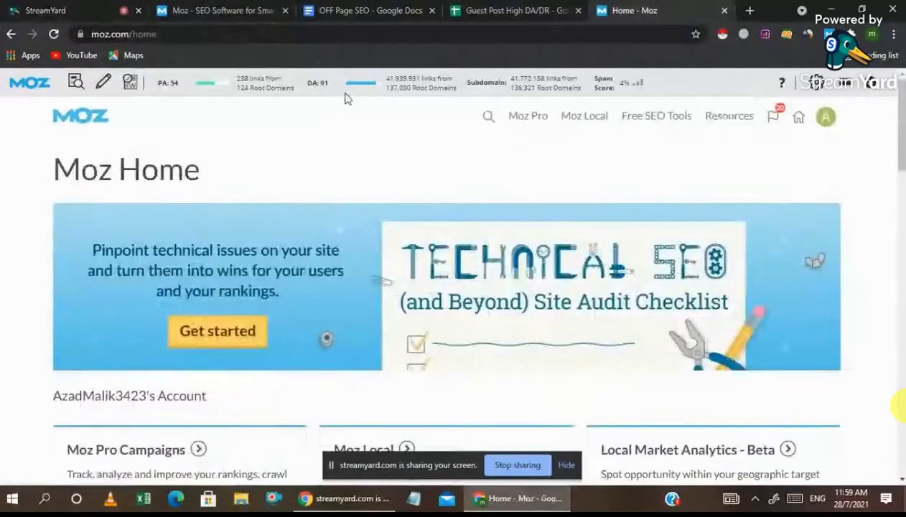
click(388, 10)
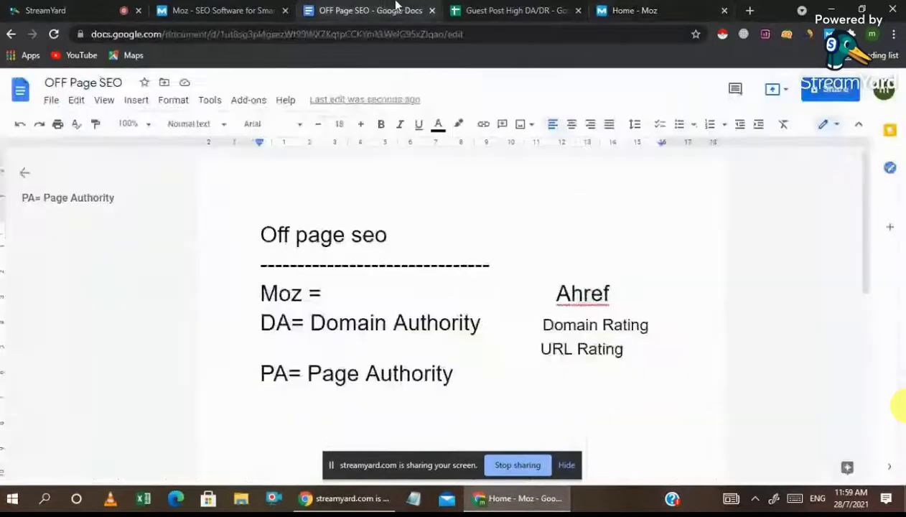
click(514, 10)
click(666, 7)
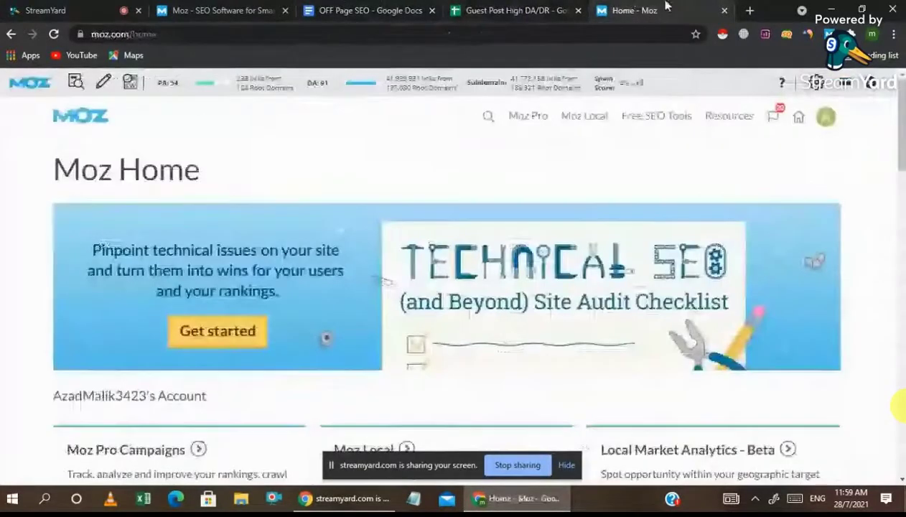
Search the web for "social media profile backlink" in a new tab
click(749, 10)
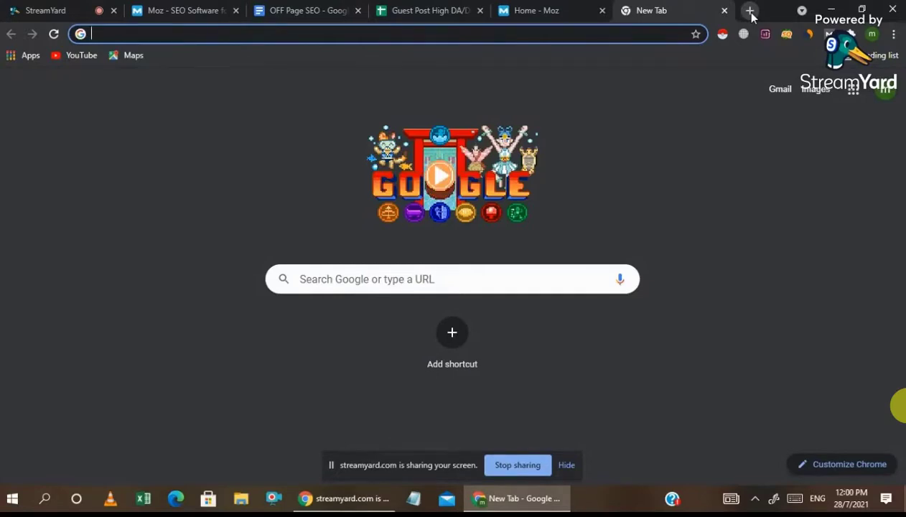
text(soc)
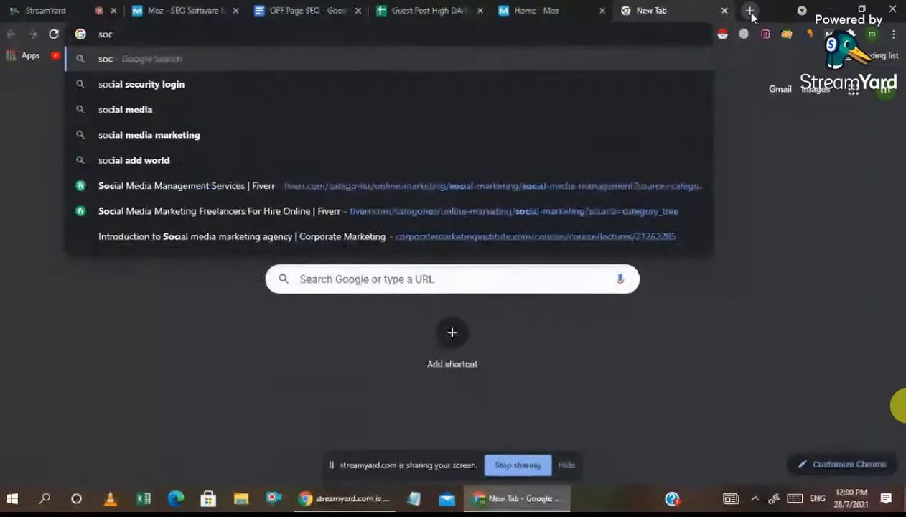
text(ial media profile)
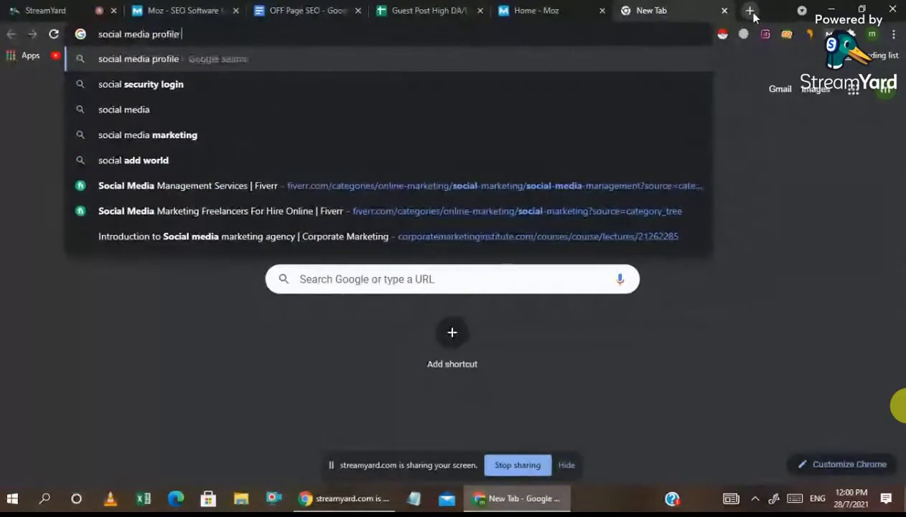
text( backlink)
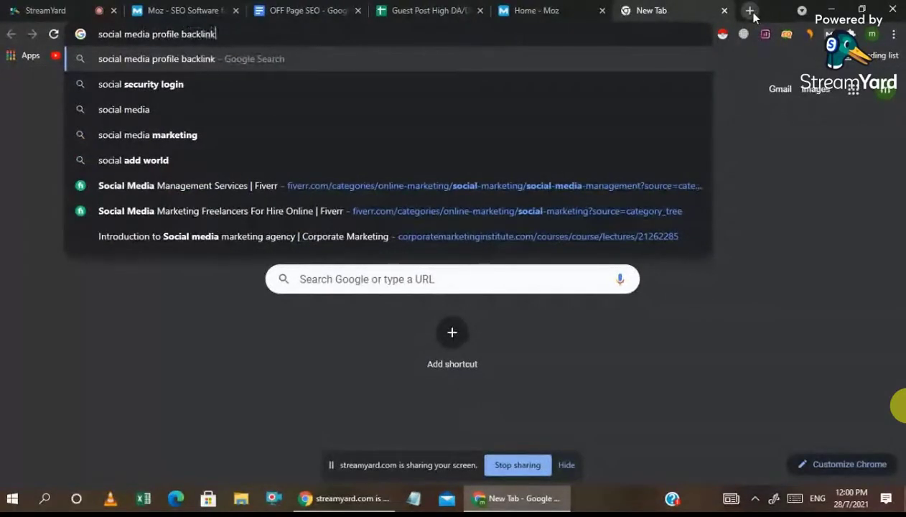
key(Return)
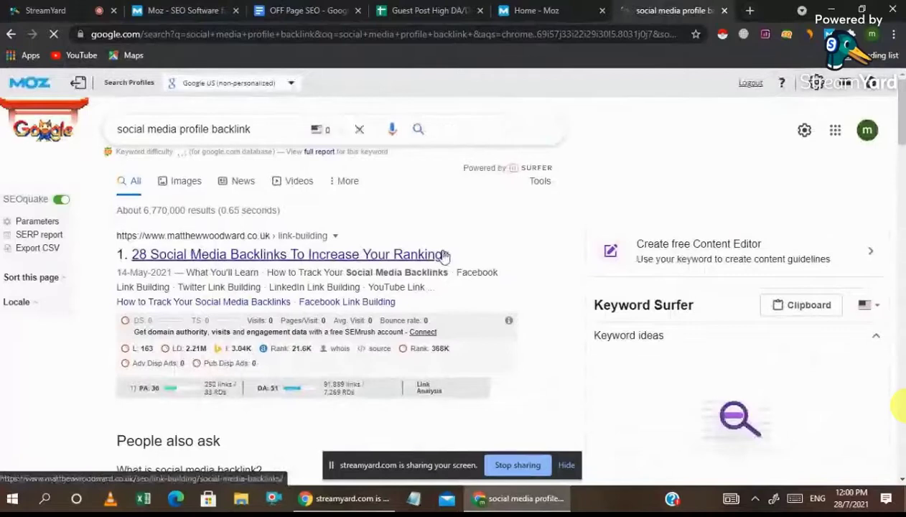
Browse the search results and open the fivesquid listing about 300 social media profile backlinks in a separate tab
scroll(444, 255, down, 2)
scroll(438, 273, down, 3)
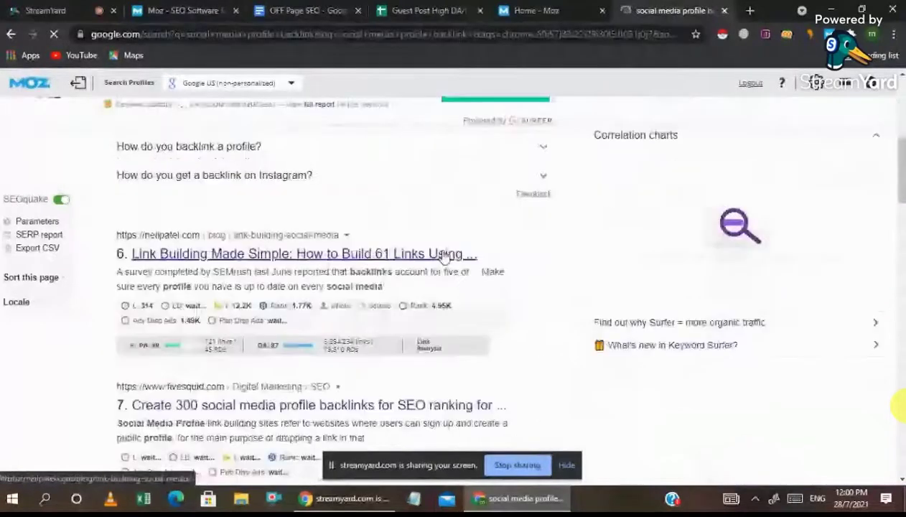
scroll(421, 323, down, 2)
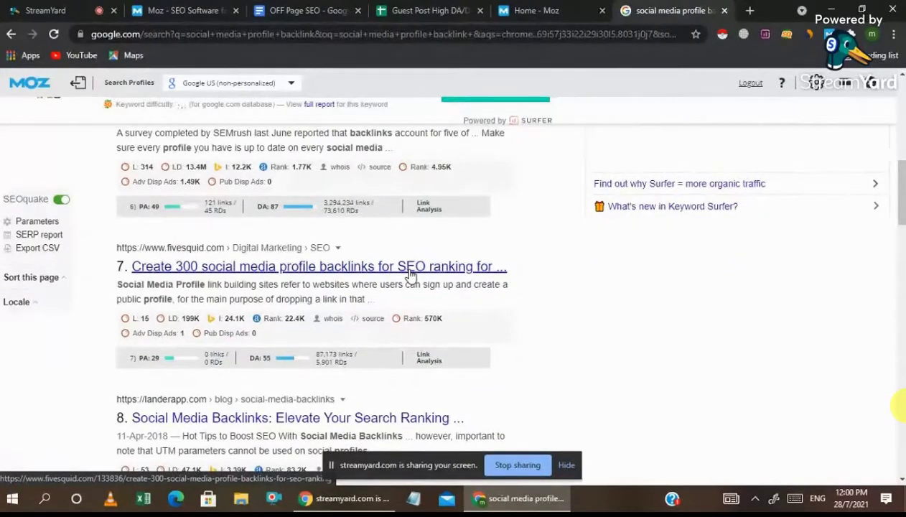
middle_click(411, 275)
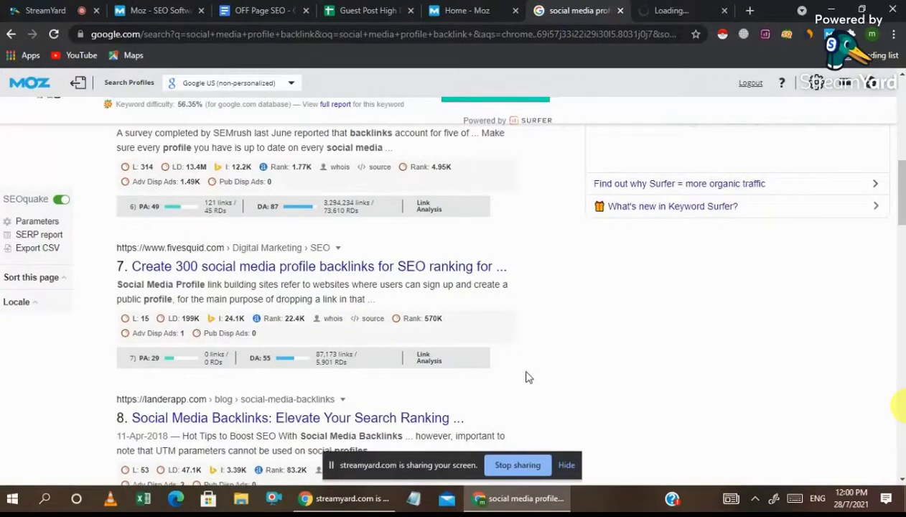
scroll(528, 377, down, 2)
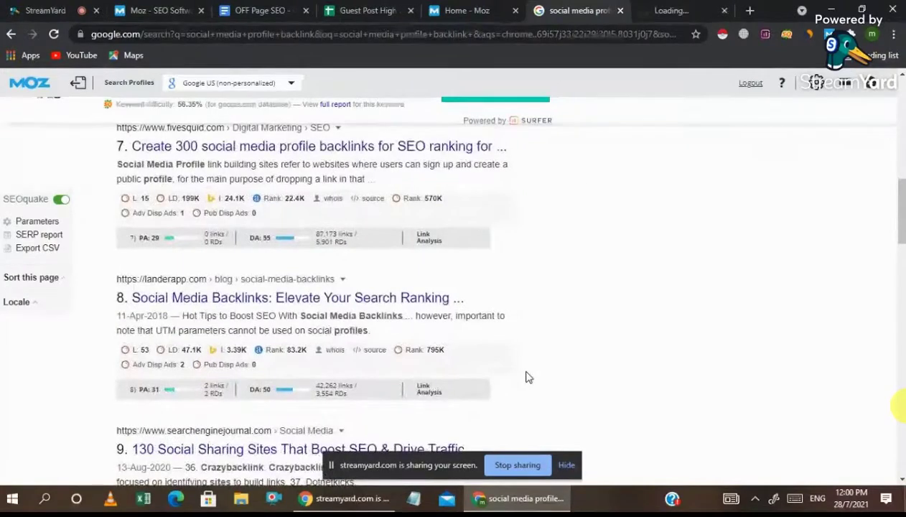
scroll(528, 377, down, 4)
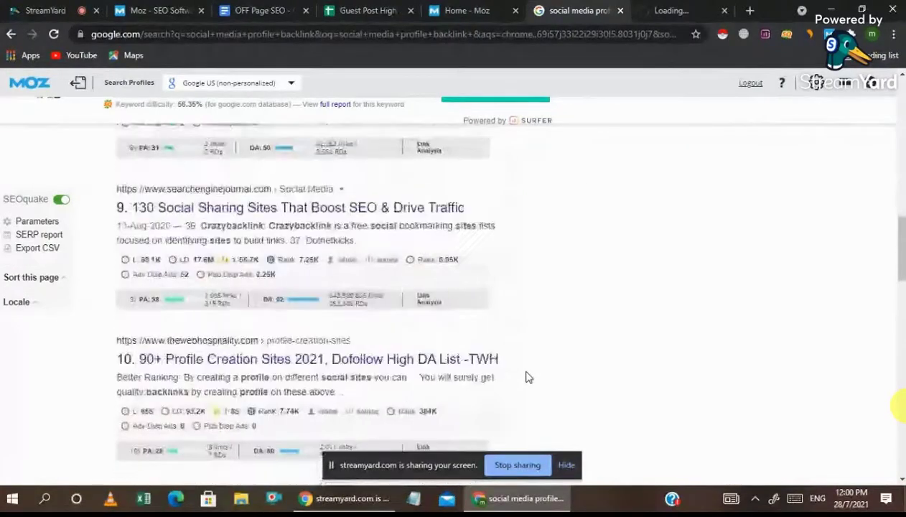
Replace the search query with "hig authority profile baclinks list" and run the search
scroll(527, 377, up, 10)
double_click(164, 129)
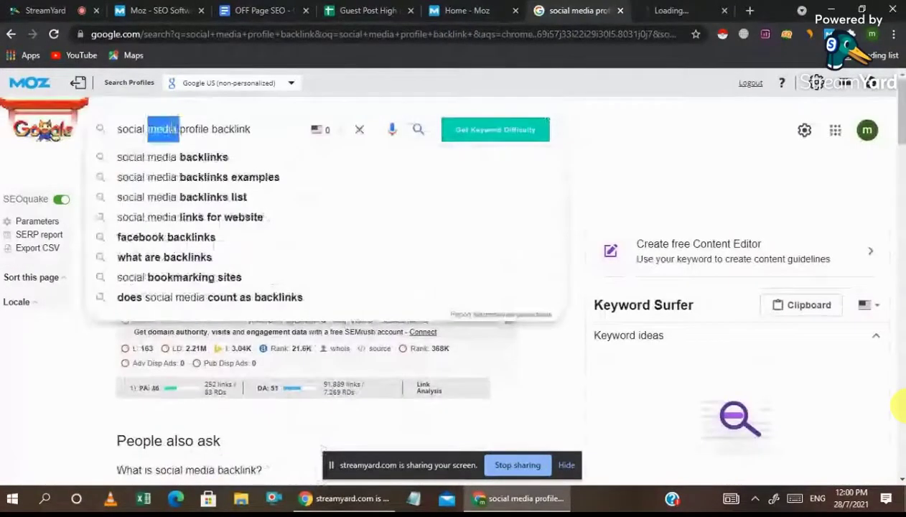
triple_click(164, 128)
text(hig )
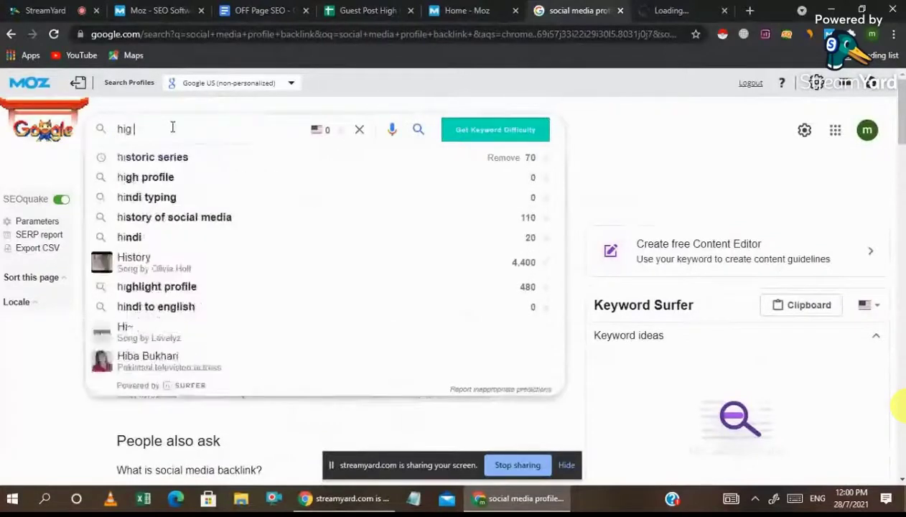
text(a)
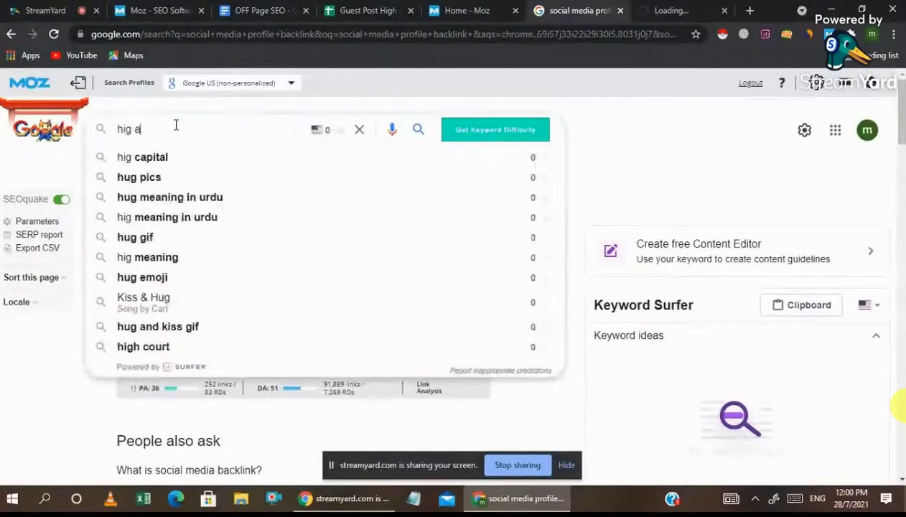
text(uthority )
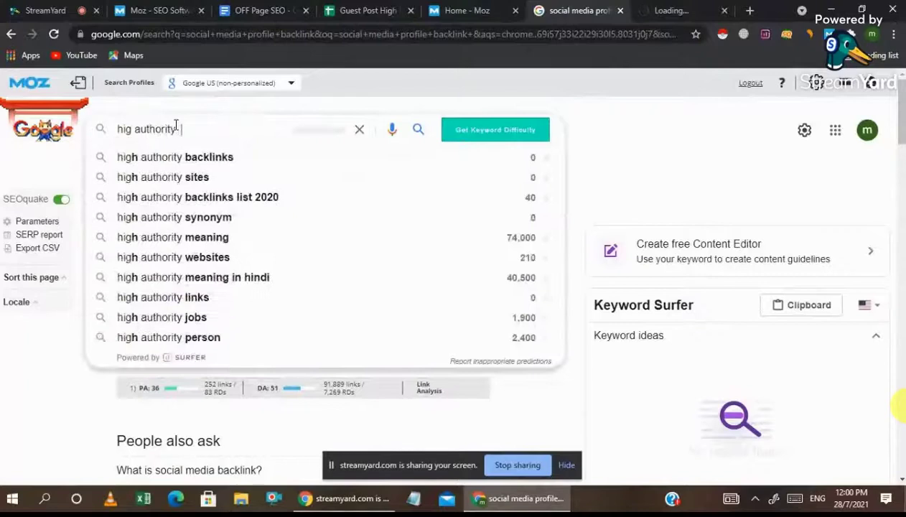
text(profile bac)
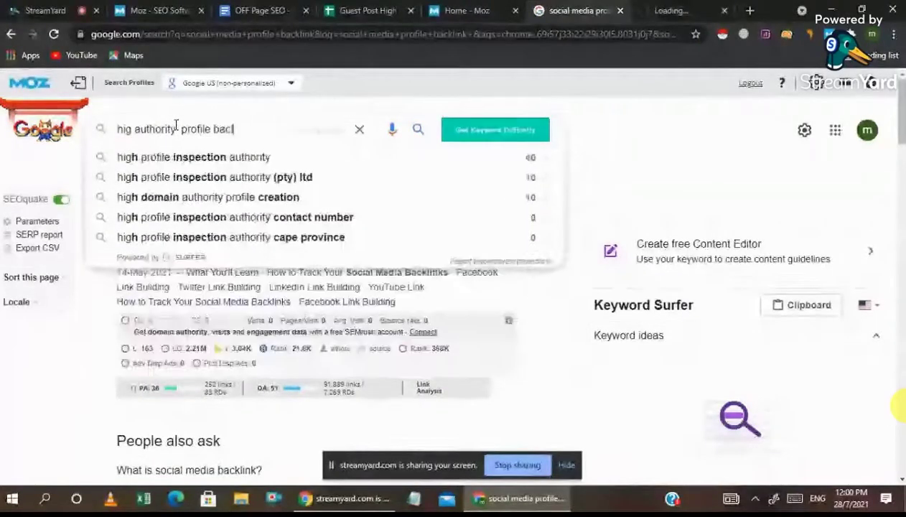
text(links list)
key(Return)
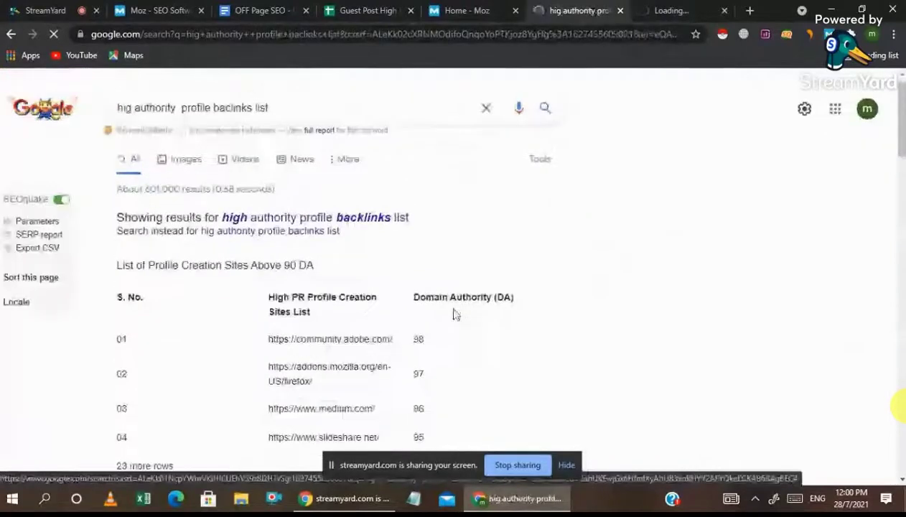
Open the "90+ Profile Creation Sites 2021, Dofollow High DA List" result in a separate tab and close the fivesquid tab
scroll(454, 314, down, 5)
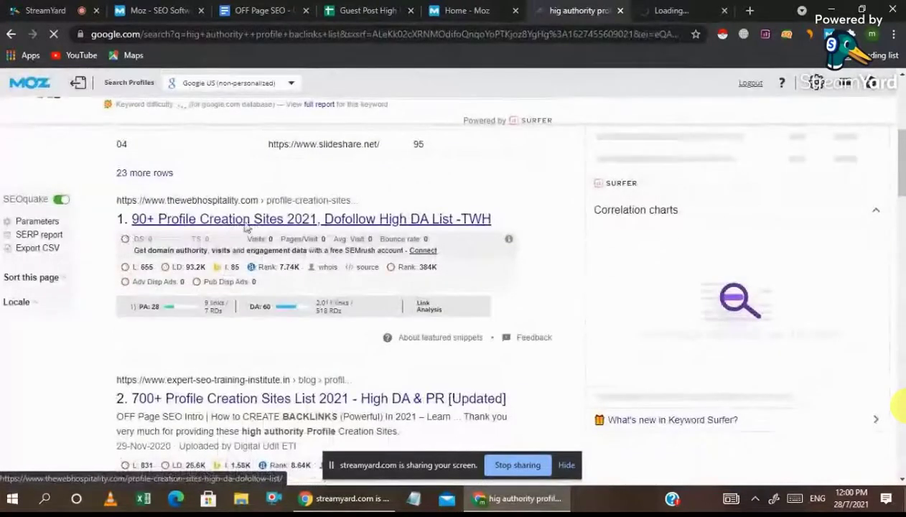
middle_click(302, 227)
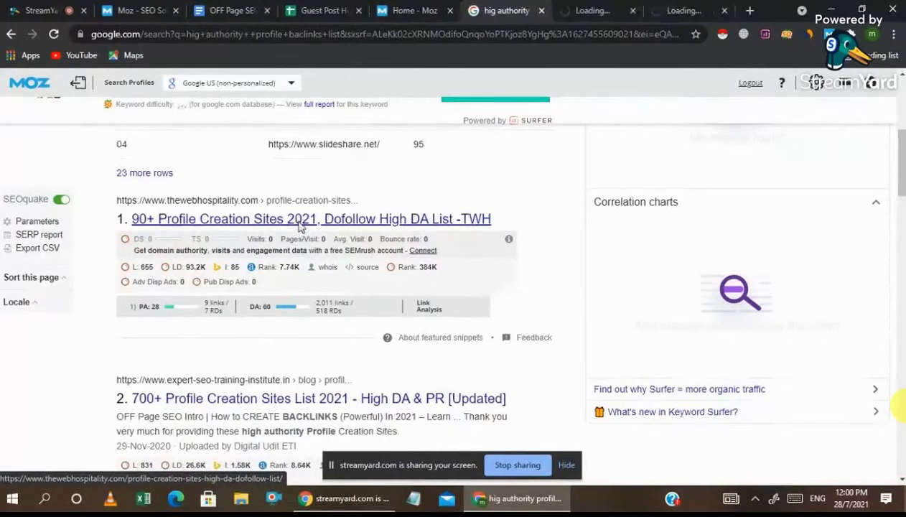
click(583, 10)
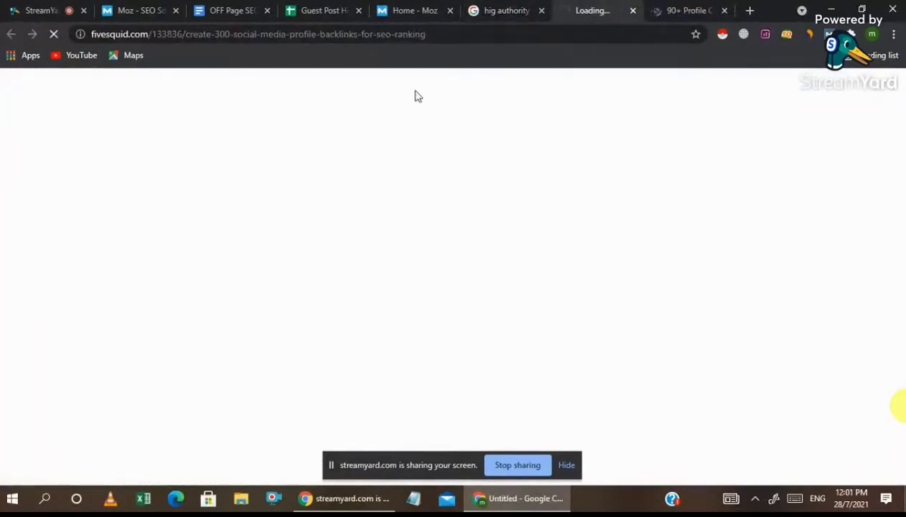
click(678, 10)
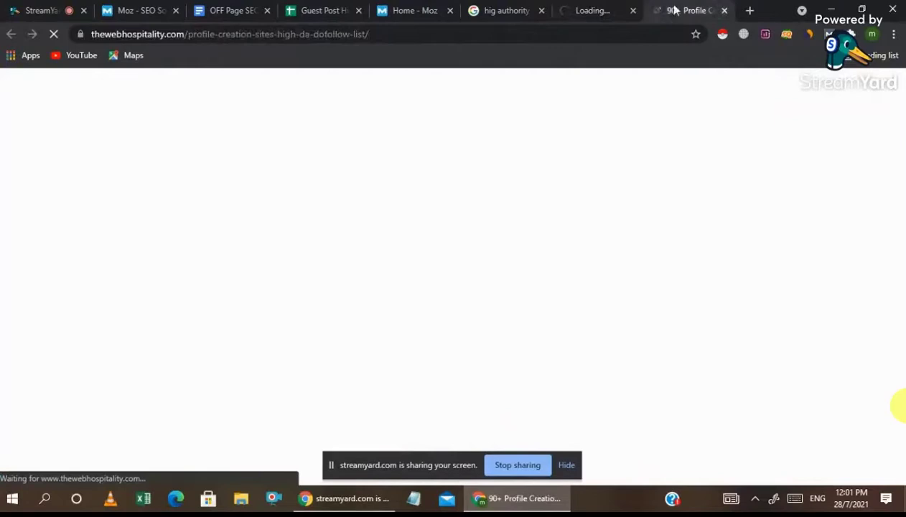
click(633, 10)
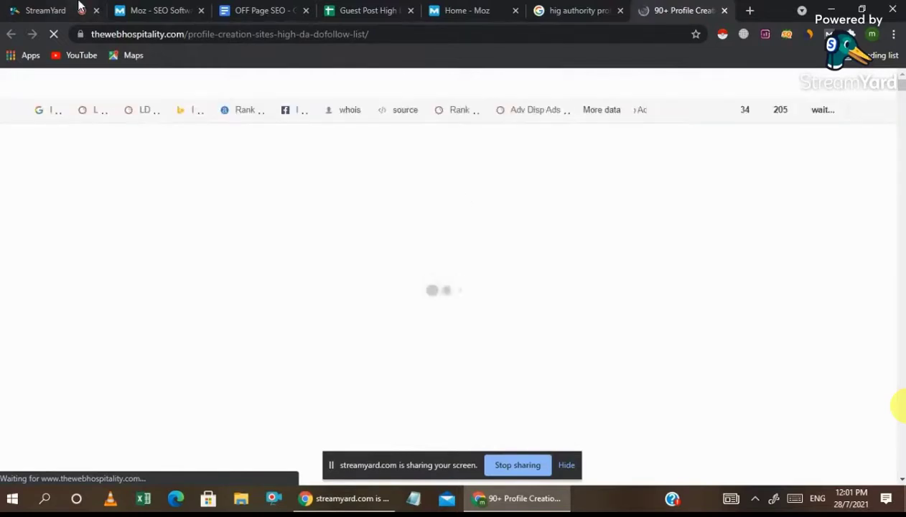
Glance at the StreamYard broadcast and browse the article's emerging free profile creation sites down to the Top 10 High DA list
click(38, 7)
click(659, 8)
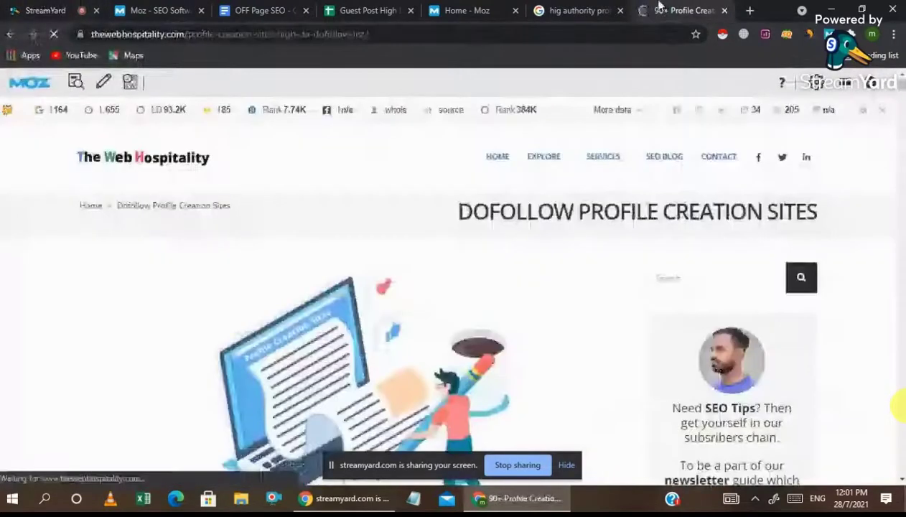
scroll(530, 253, down, 6)
scroll(532, 255, down, 5)
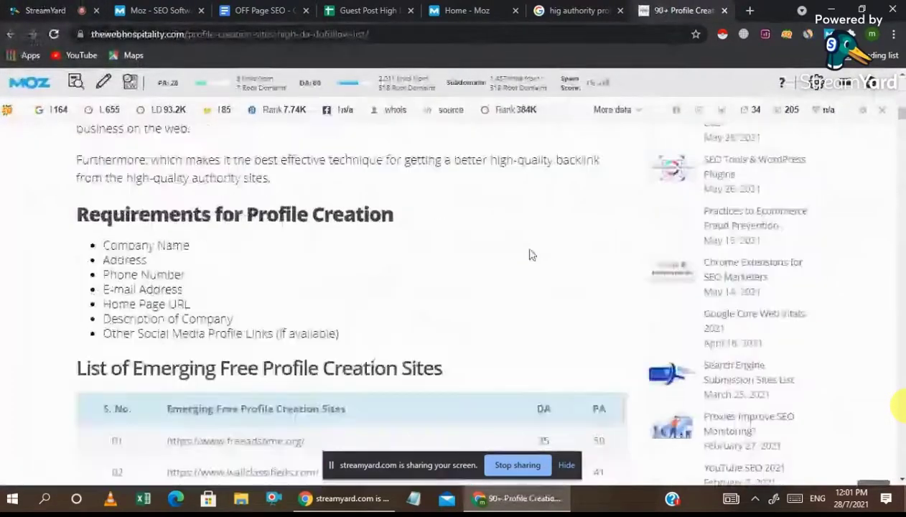
scroll(293, 235, down, 3)
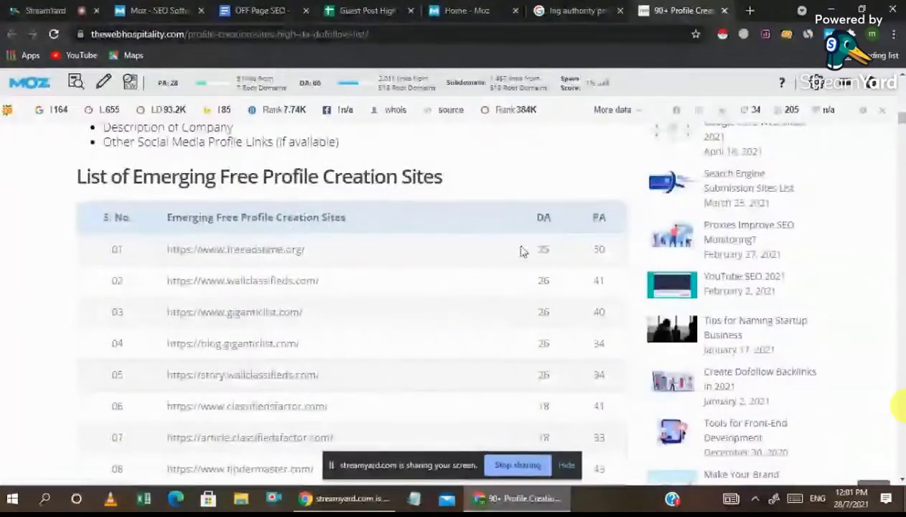
scroll(457, 283, down, 3)
scroll(460, 283, down, 3)
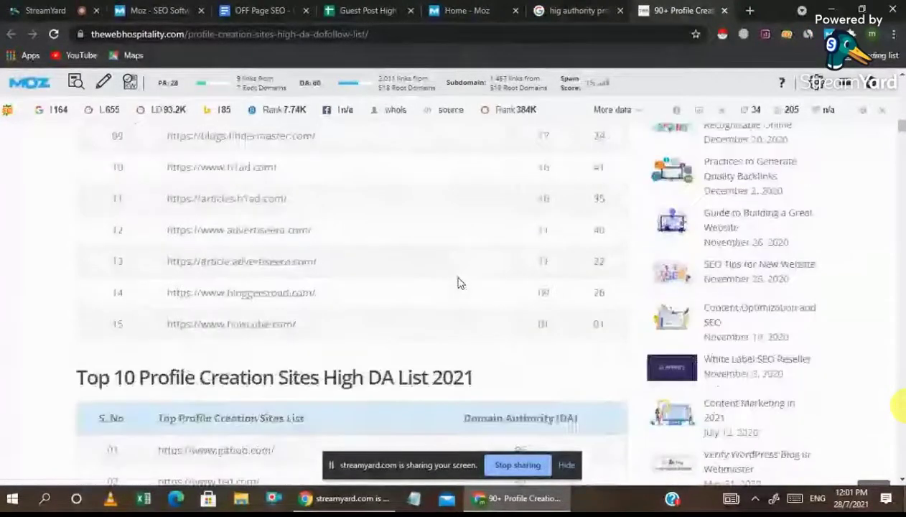
scroll(460, 283, down, 3)
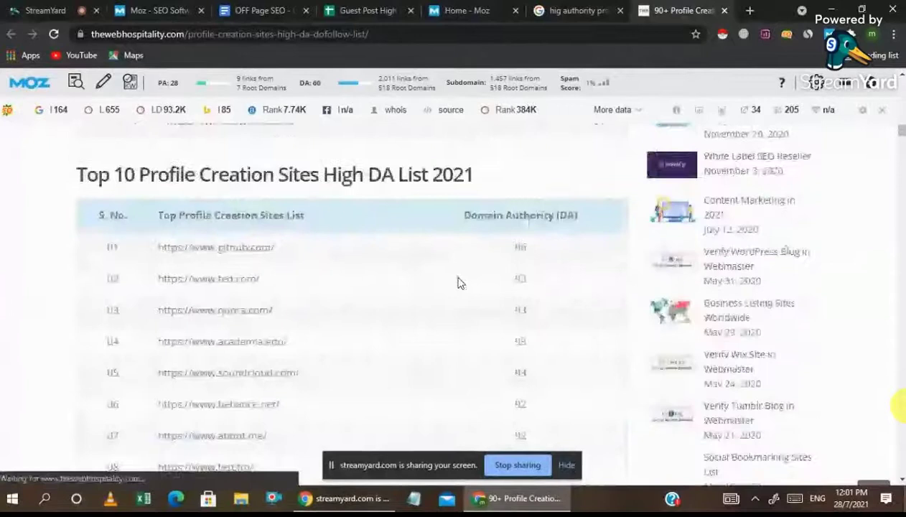
Highlight the Top 10 list heading, then the github.com and ted.com addresses with their domain authority values
triple_click(229, 173)
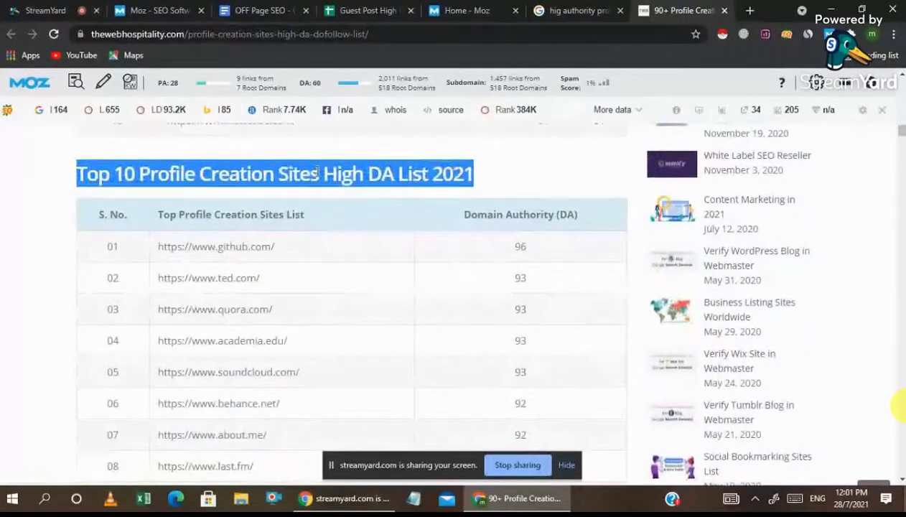
double_click(240, 249)
triple_click(240, 248)
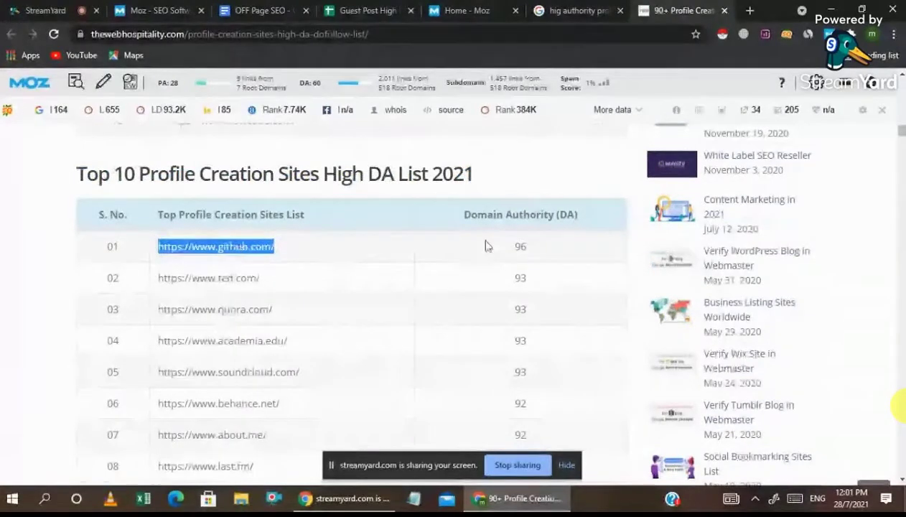
double_click(520, 246)
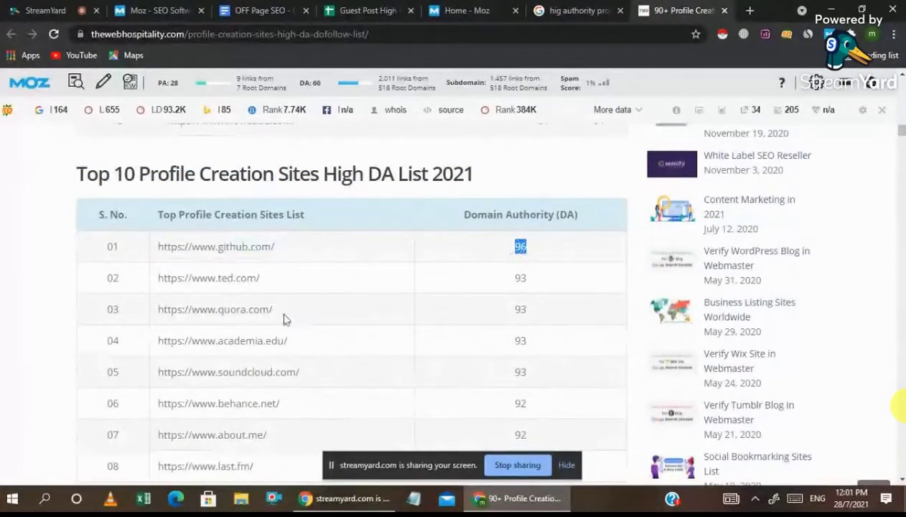
double_click(236, 281)
triple_click(235, 282)
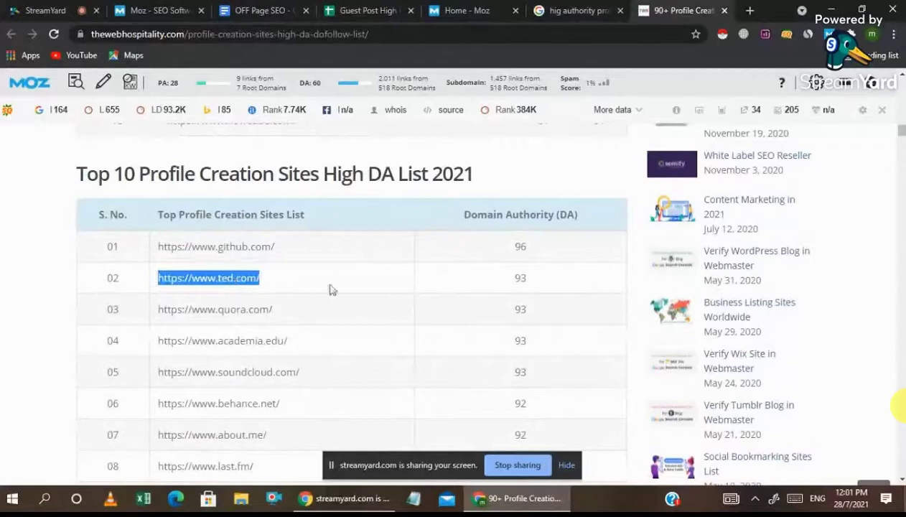
double_click(520, 278)
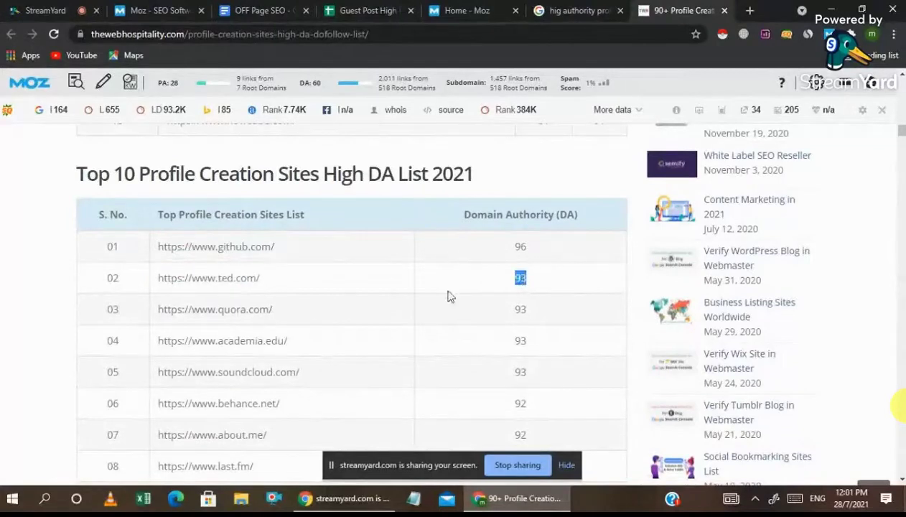
Highlight the quora.com, academia.edu and soundcloud.com entries together with their domain authority values
double_click(240, 311)
triple_click(241, 311)
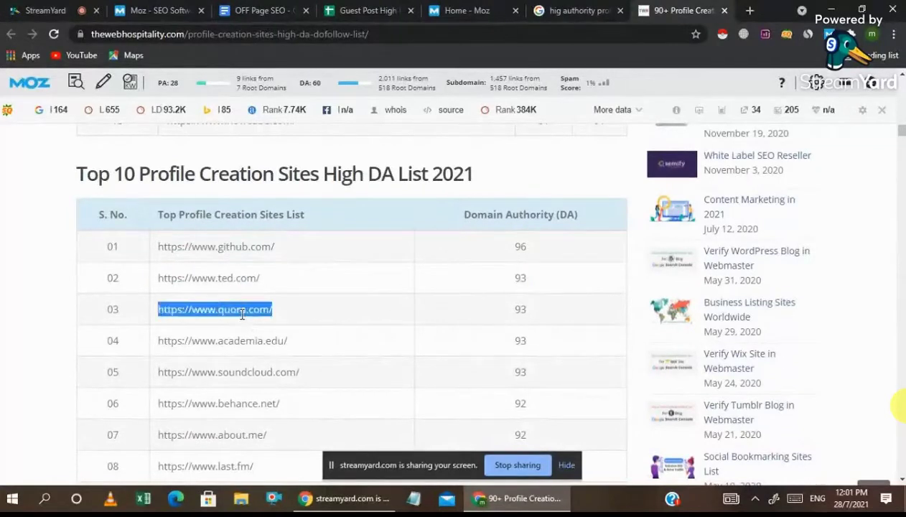
double_click(520, 309)
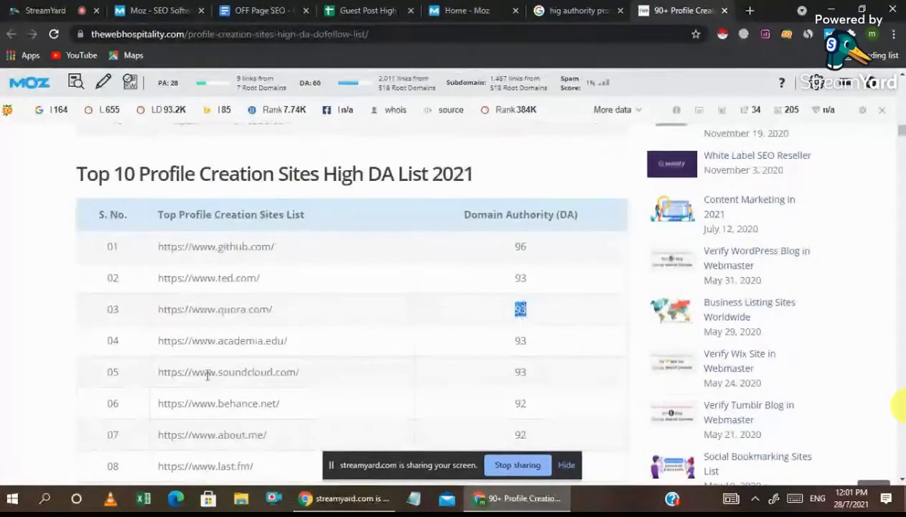
triple_click(216, 340)
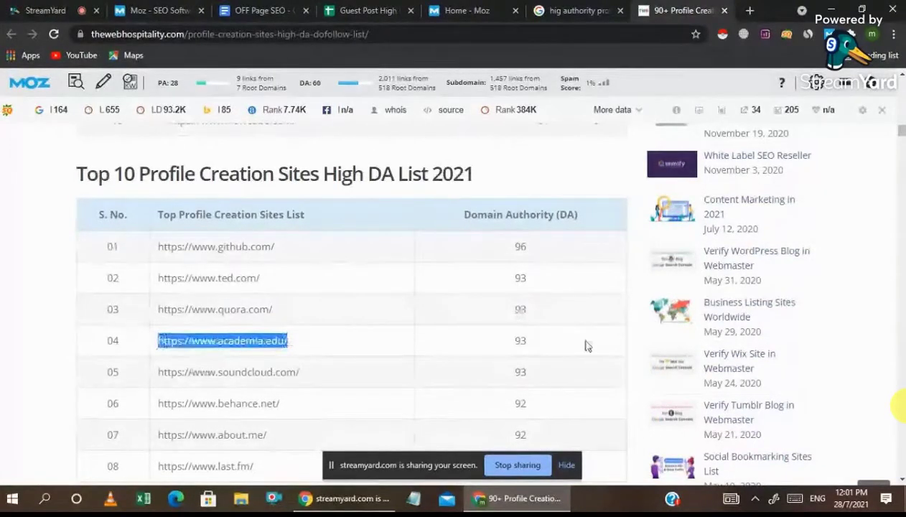
double_click(520, 340)
triple_click(239, 373)
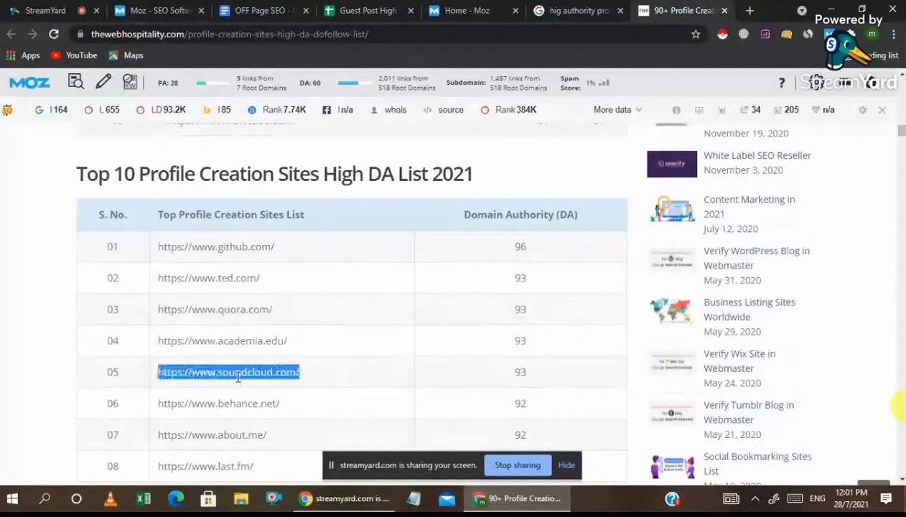
double_click(521, 373)
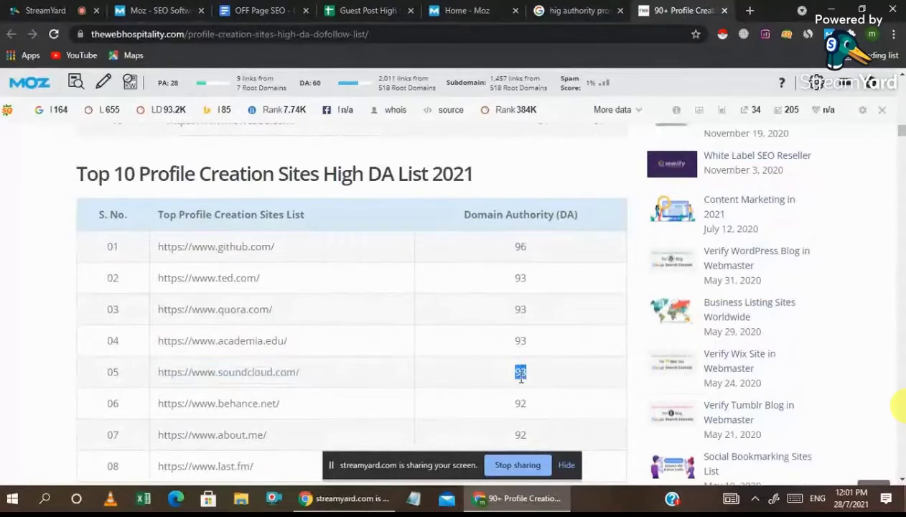
Point out the behance.net entry and about.me's domain authority, and review the rest of the Top 10 table
scroll(350, 329, down, 2)
double_click(239, 304)
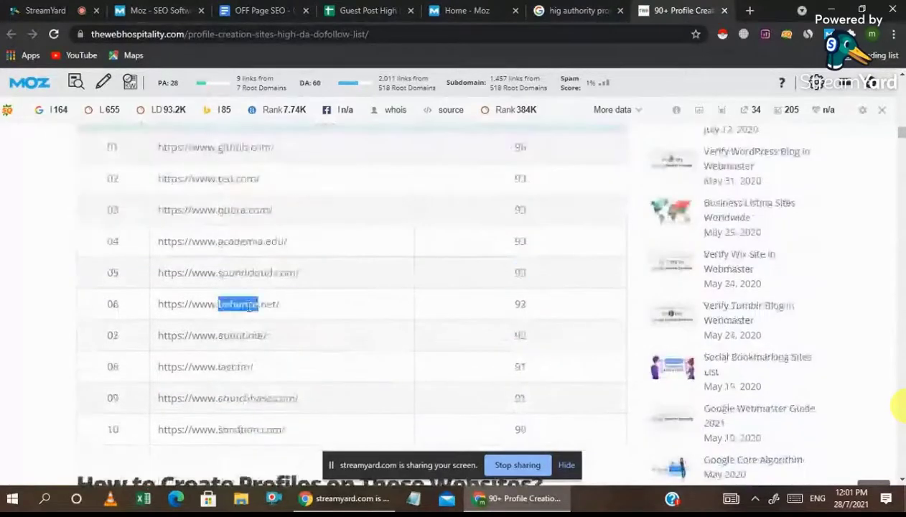
triple_click(239, 304)
click(520, 303)
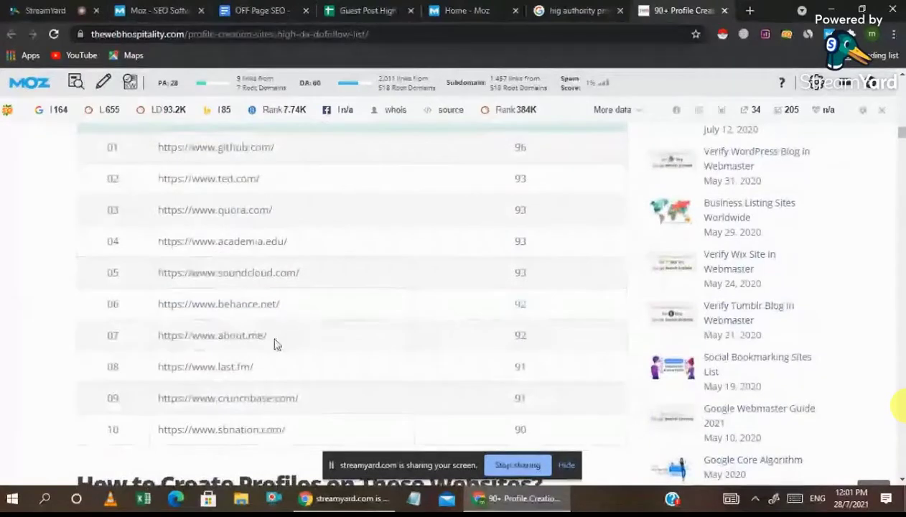
double_click(520, 335)
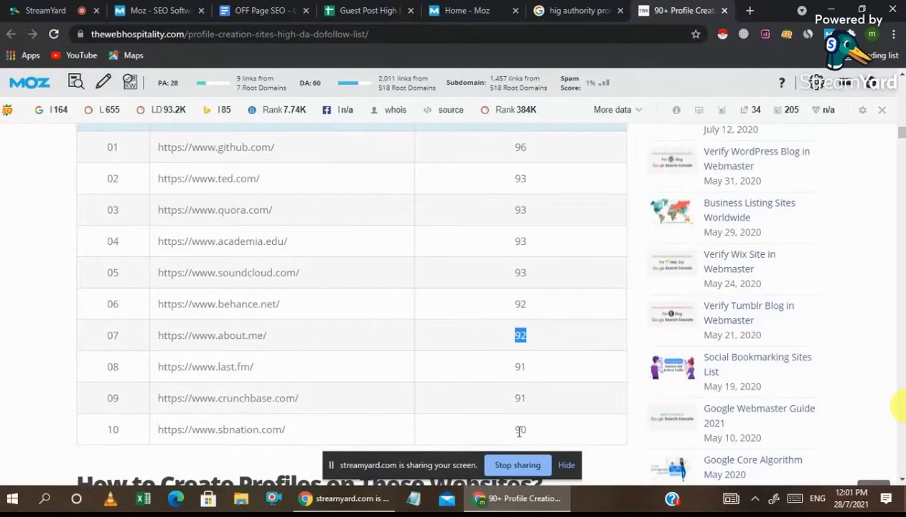
scroll(480, 376, down, 1)
scroll(480, 376, up, 2)
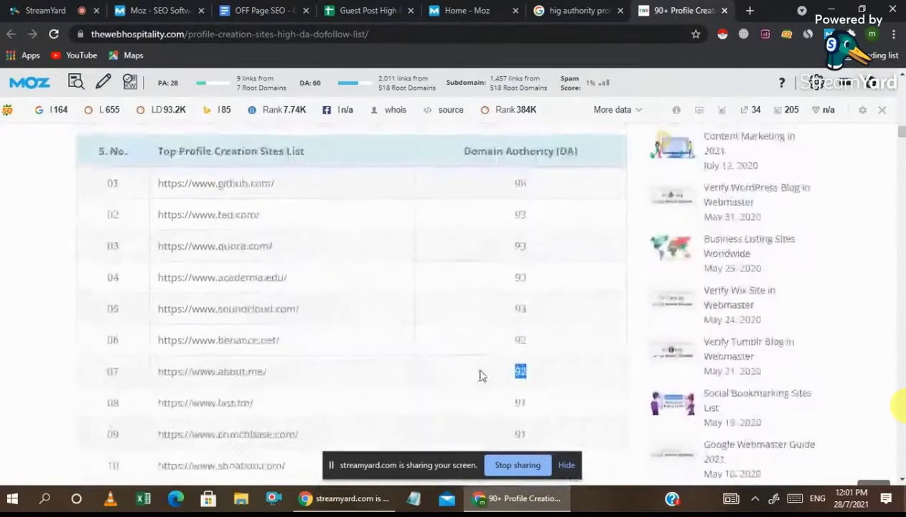
scroll(479, 375, down, 1)
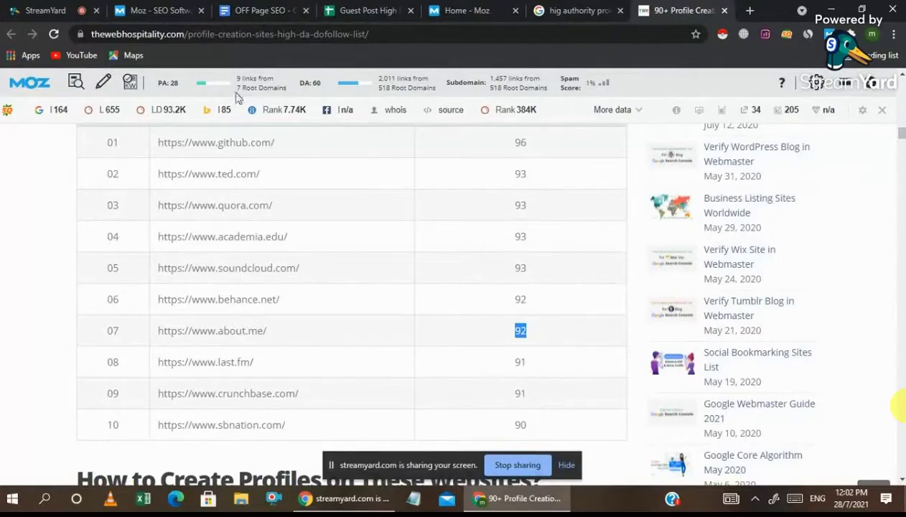
Check the viewer comments in the StreamYard broadcast and return to the search results for profile backlinks
click(44, 7)
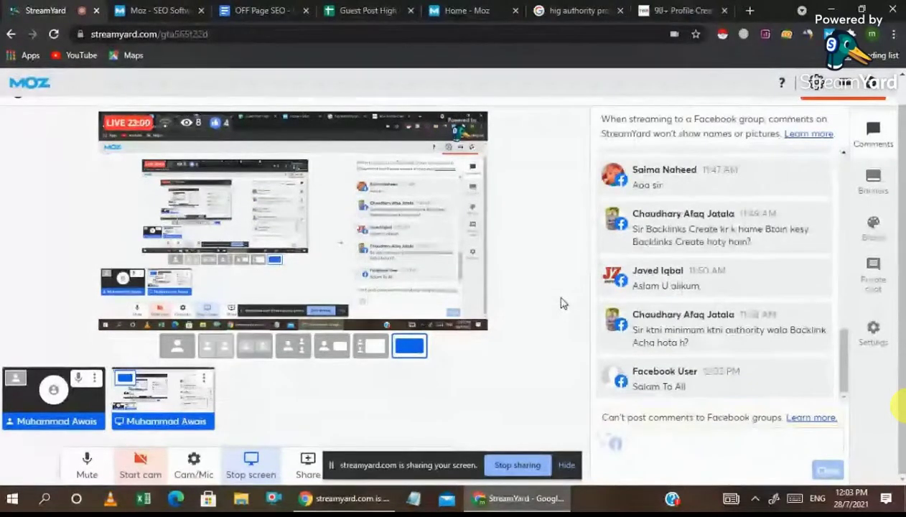
click(472, 9)
click(551, 8)
Go back to the profile creation article and find its list of profile creation sites above 90 DA
click(679, 10)
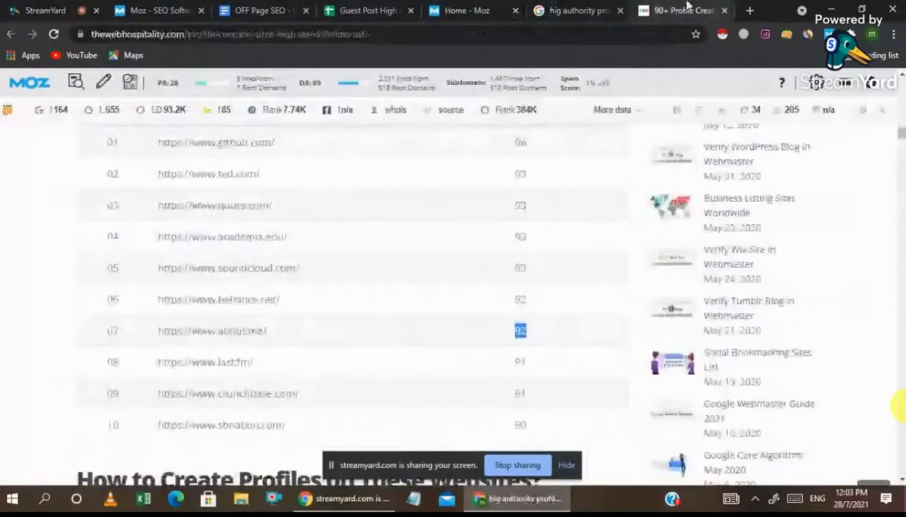
scroll(452, 293, down, 6)
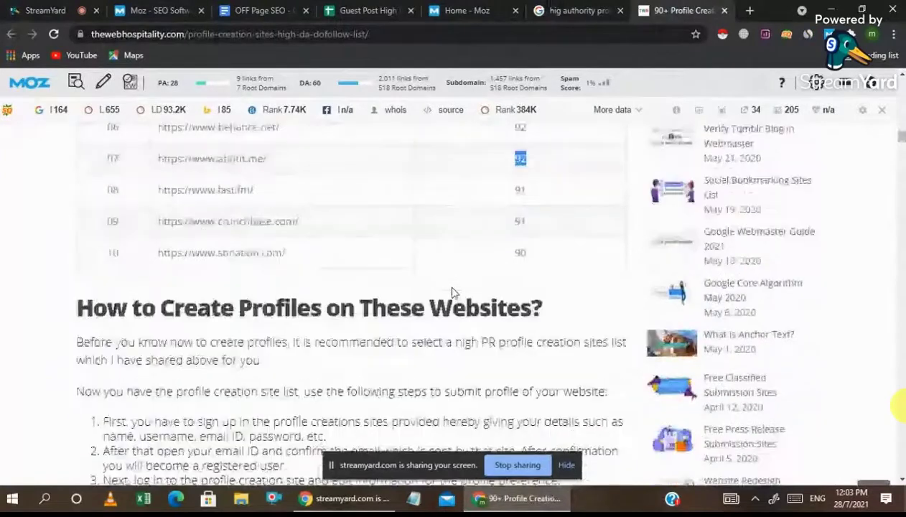
scroll(453, 293, down, 2)
scroll(453, 293, down, 1)
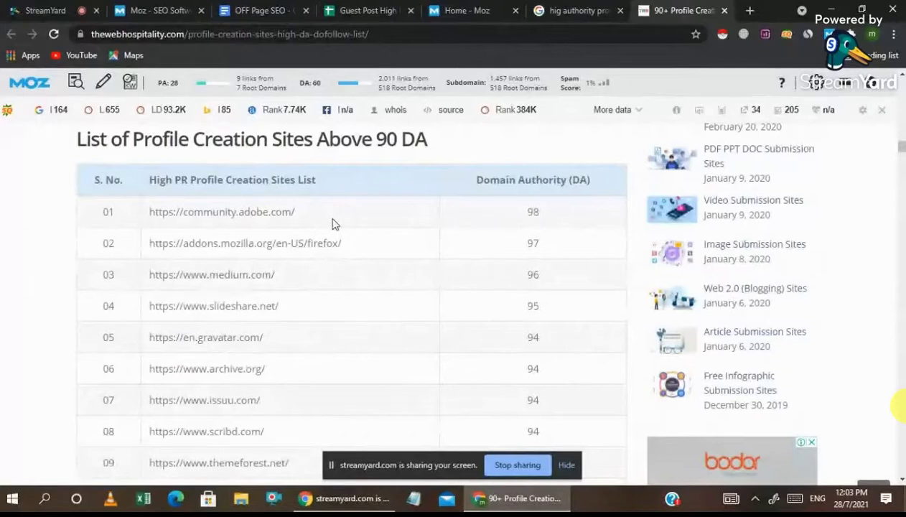
Highlight the community.adobe.com and addons.mozilla.org entries with their domain authority values, and point out medium.com in the above 90 DA list
triple_click(244, 209)
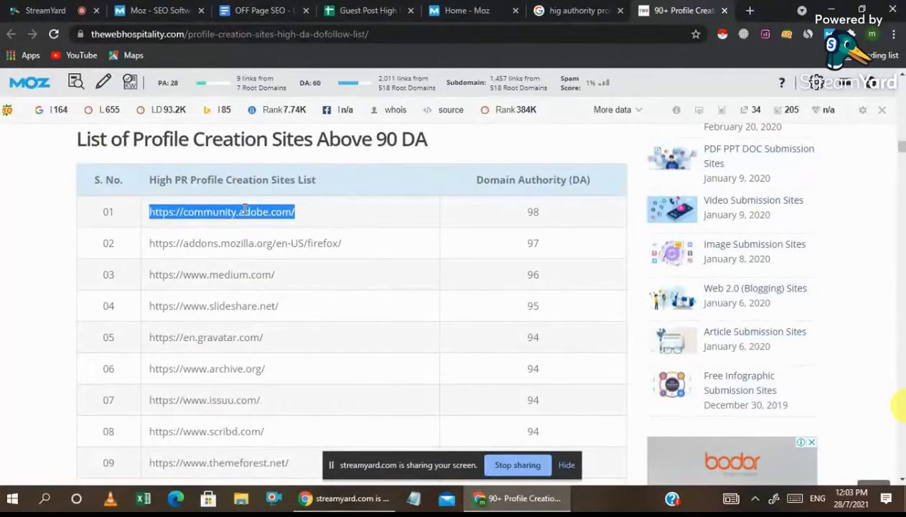
double_click(533, 209)
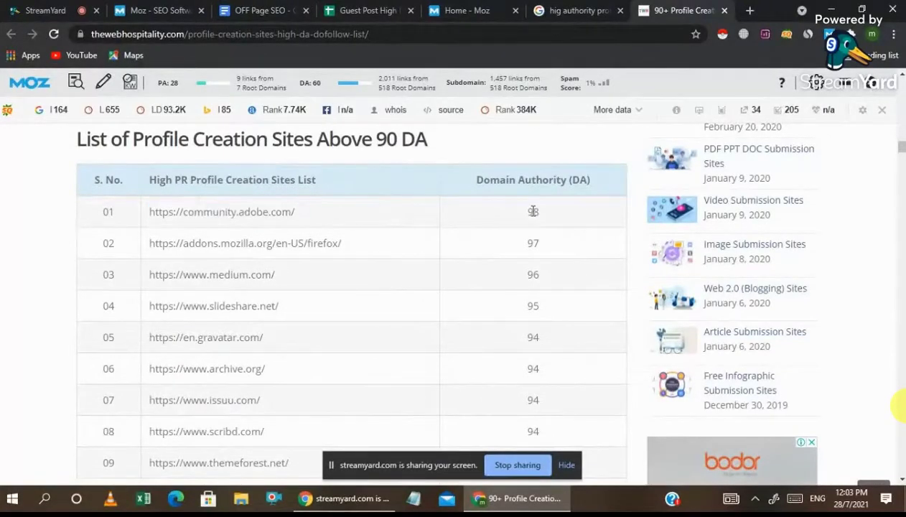
triple_click(254, 244)
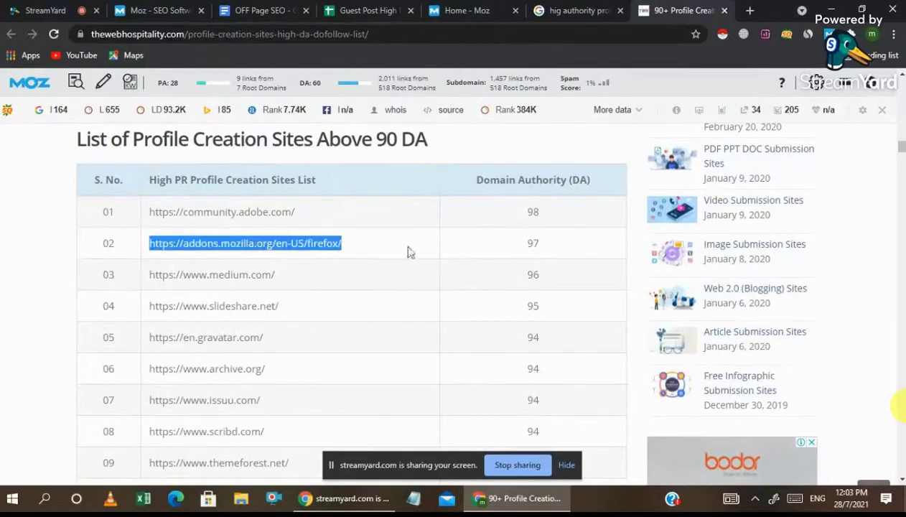
double_click(533, 244)
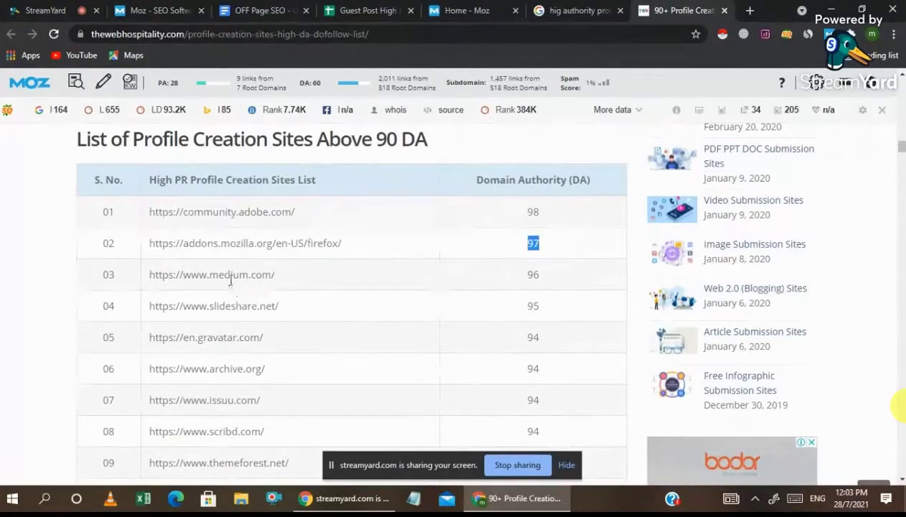
click(229, 277)
Review the rest of the above 90 DA profile creation sites, continuing to the 81-90 DA list
scroll(230, 337, down, 1)
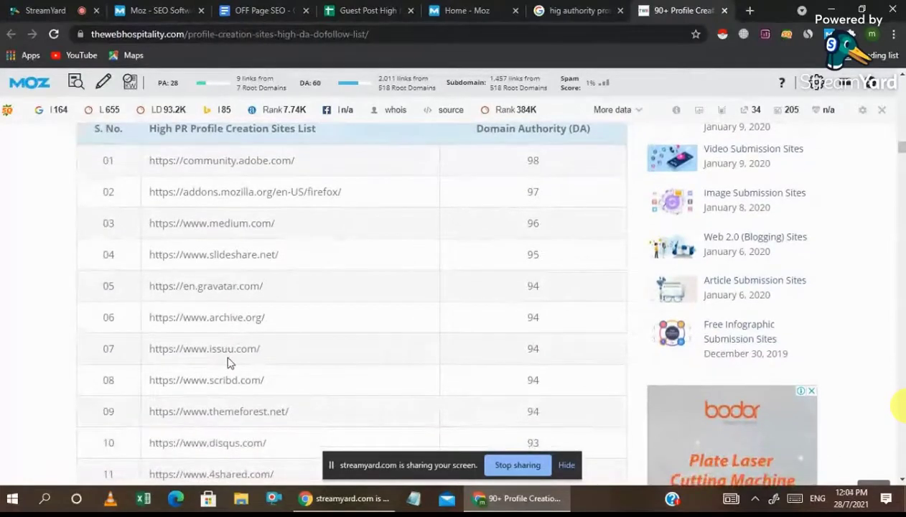
scroll(229, 363, down, 1)
scroll(229, 363, down, 1)
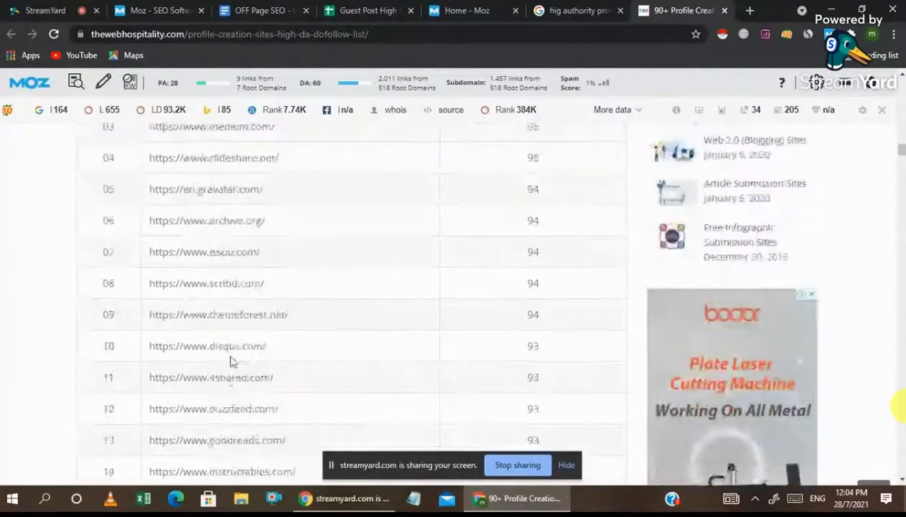
scroll(237, 395, down, 3)
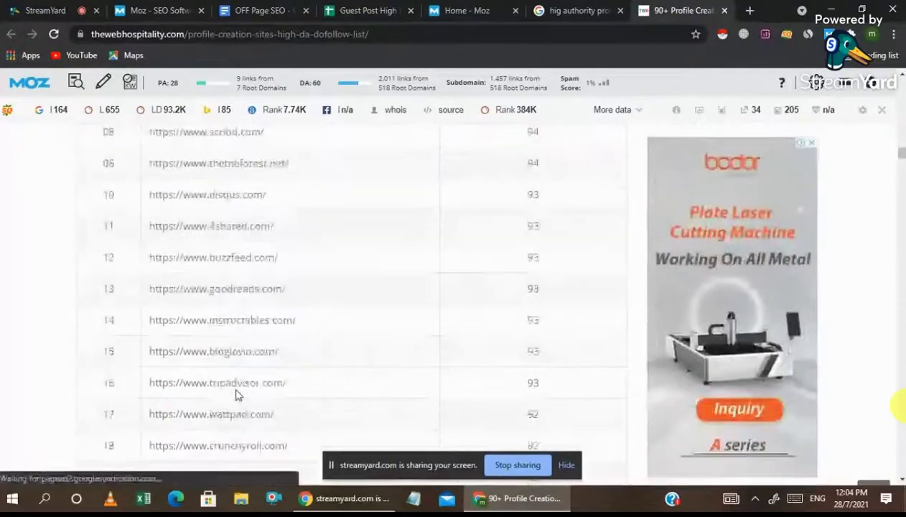
scroll(237, 395, down, 4)
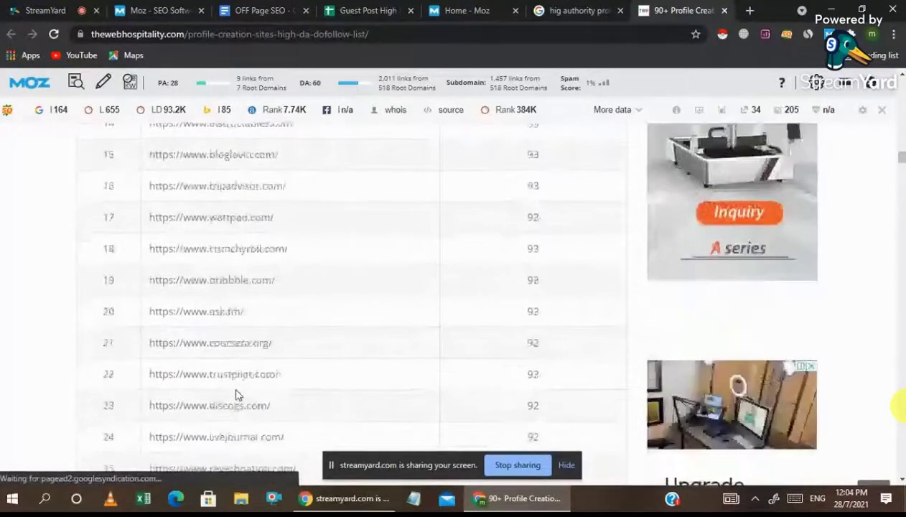
scroll(237, 395, down, 4)
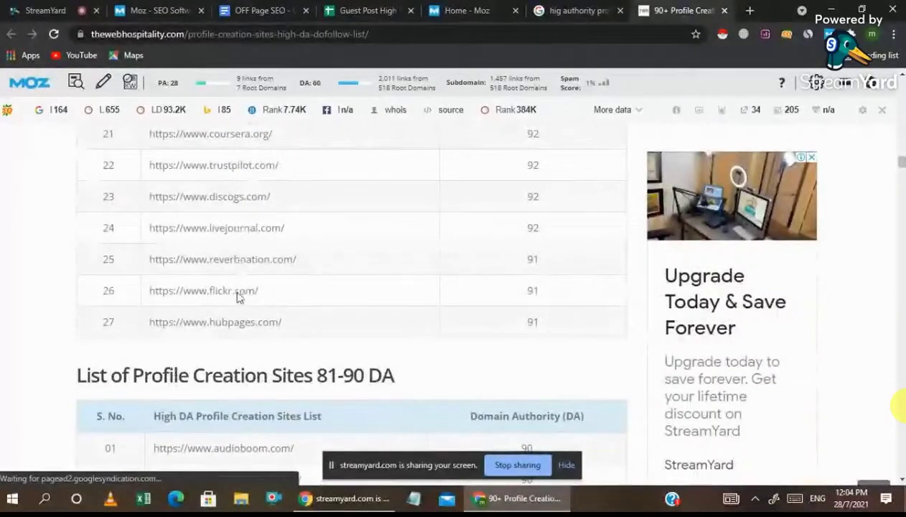
scroll(246, 338, down, 4)
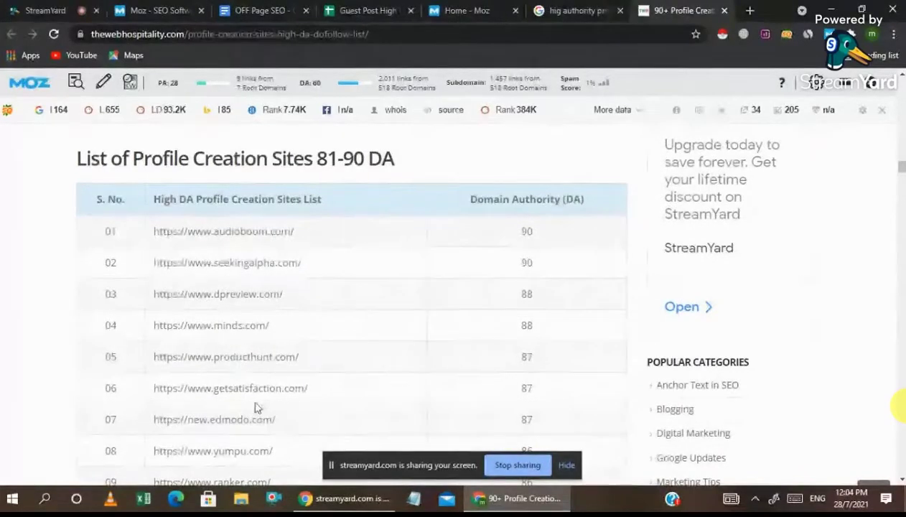
Return to the Top 10 Profile Creation Sites table and highlight the github.com entry
scroll(257, 406, up, 10)
scroll(255, 402, up, 10)
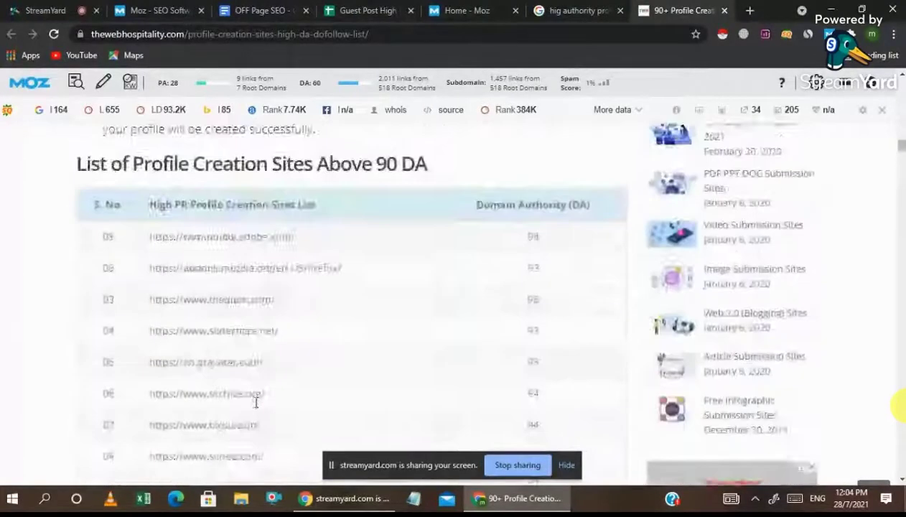
scroll(255, 403, up, 5)
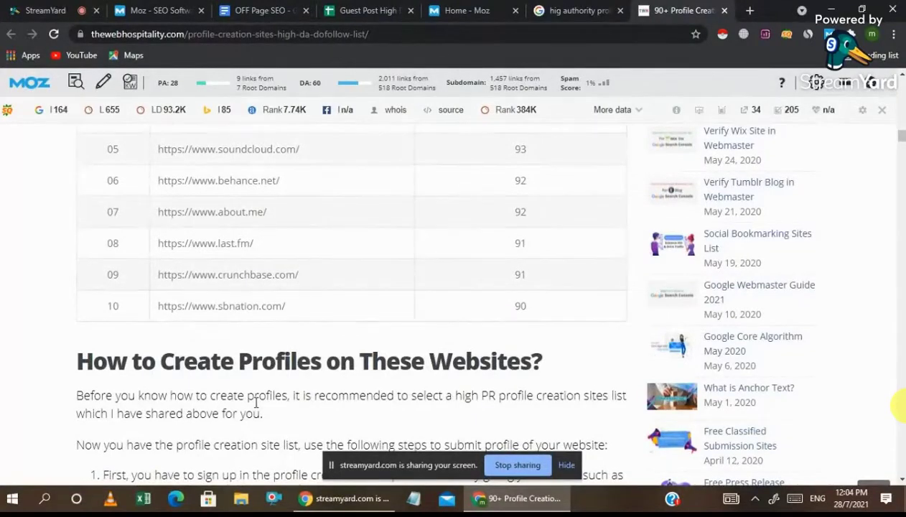
scroll(300, 287, up, 1)
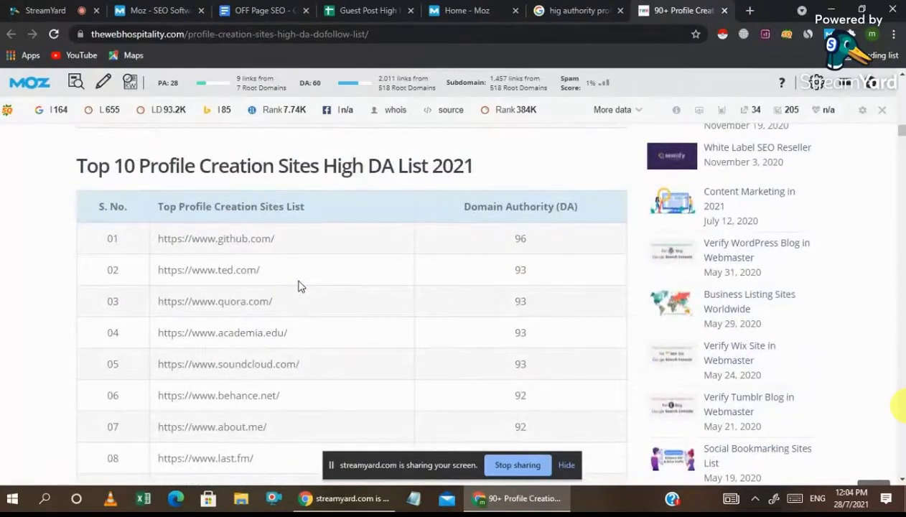
scroll(300, 287, down, 1)
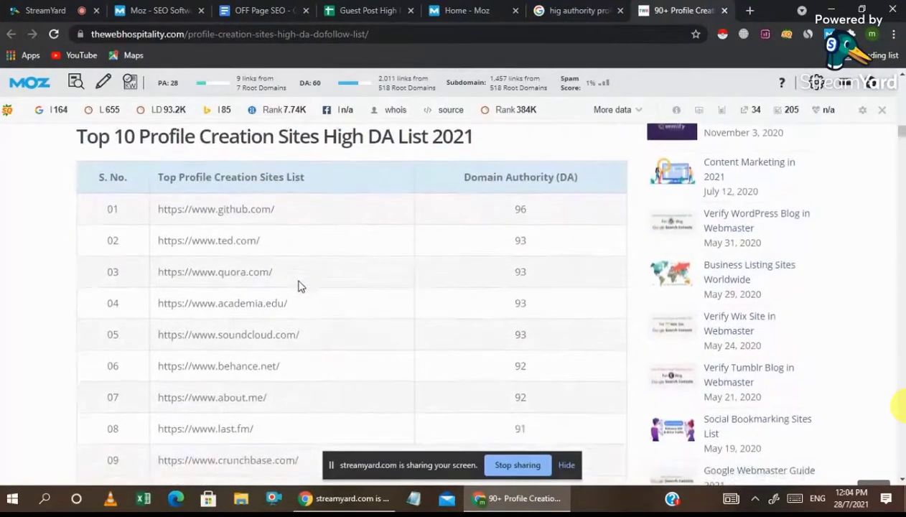
double_click(233, 210)
triple_click(233, 210)
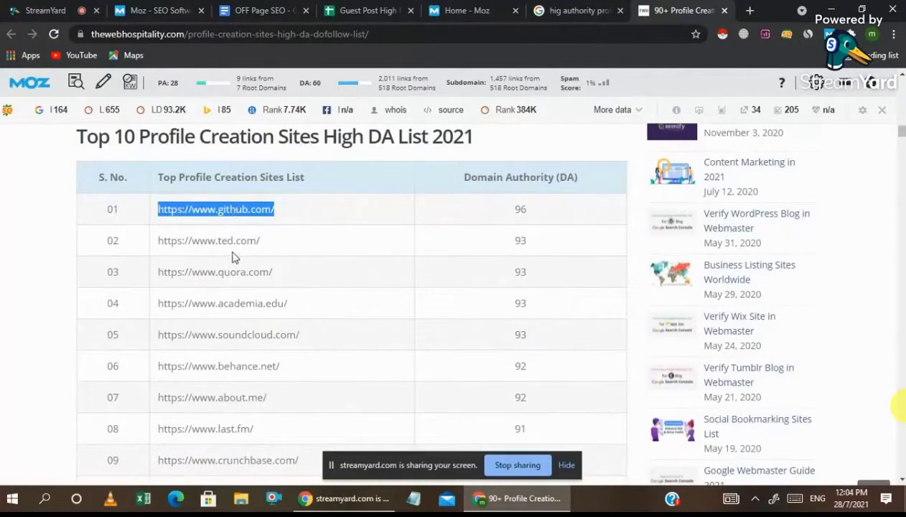
click(232, 239)
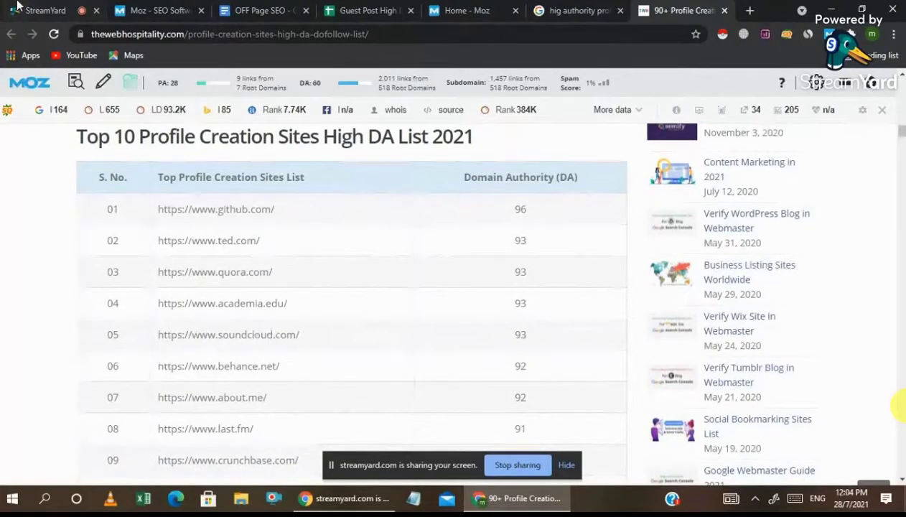
Check the StreamYard viewer comments, and return to the Top 10 table to point out ted.com, quora.com, academia.edu and soundcloud.com
click(18, 7)
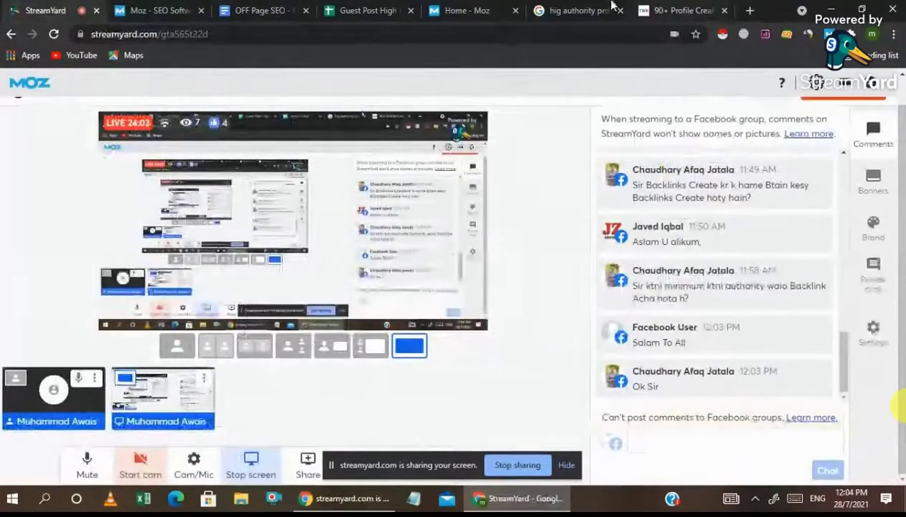
click(679, 10)
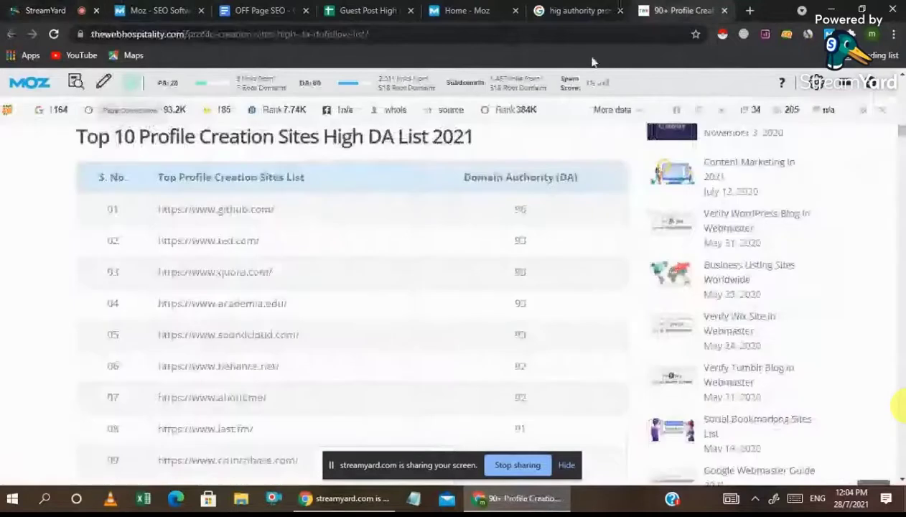
double_click(244, 240)
click(239, 266)
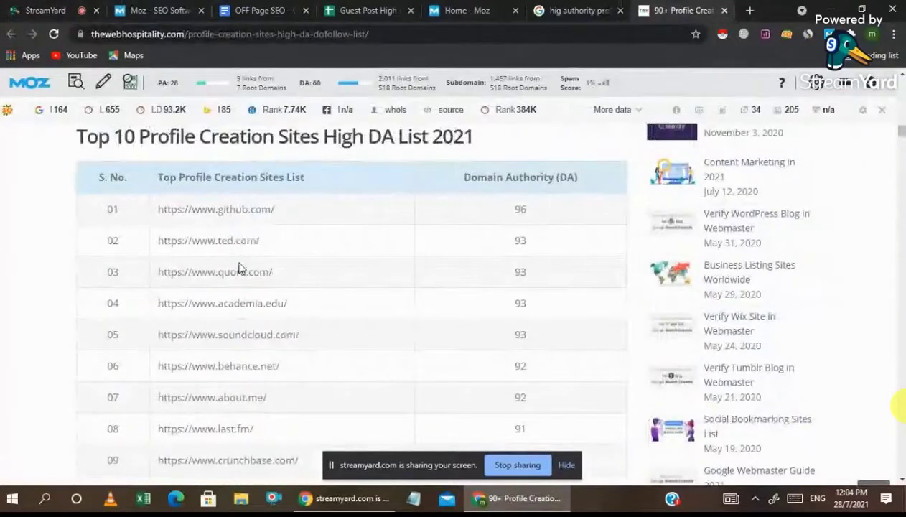
double_click(247, 305)
click(243, 336)
double_click(244, 335)
Point out the behance.net, about.me, last.fm, crunchbase.com and sbnation.com entries one after another in the Top 10 table
scroll(244, 333, down, 2)
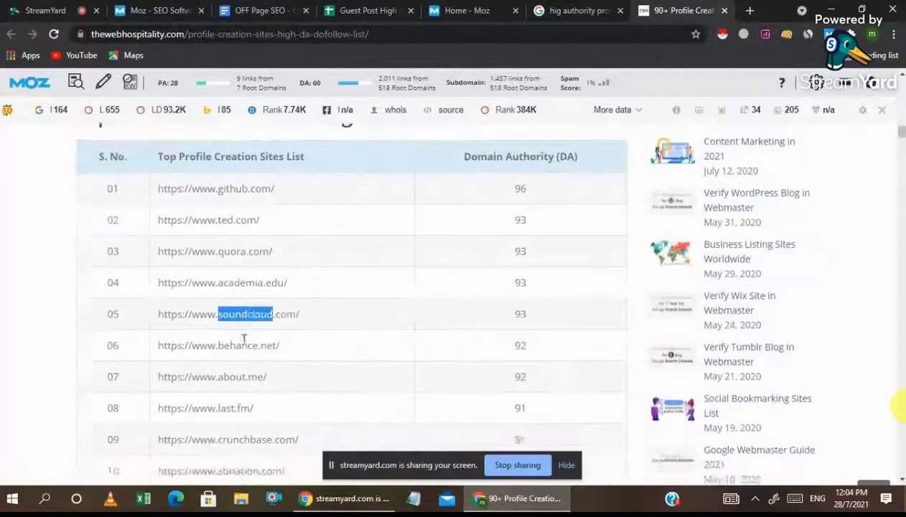
click(244, 313)
double_click(244, 313)
double_click(244, 329)
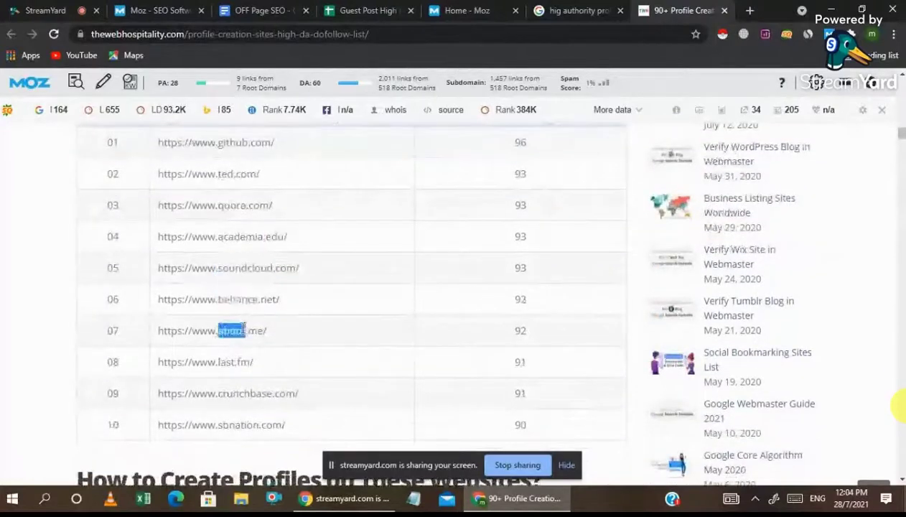
double_click(229, 362)
click(232, 395)
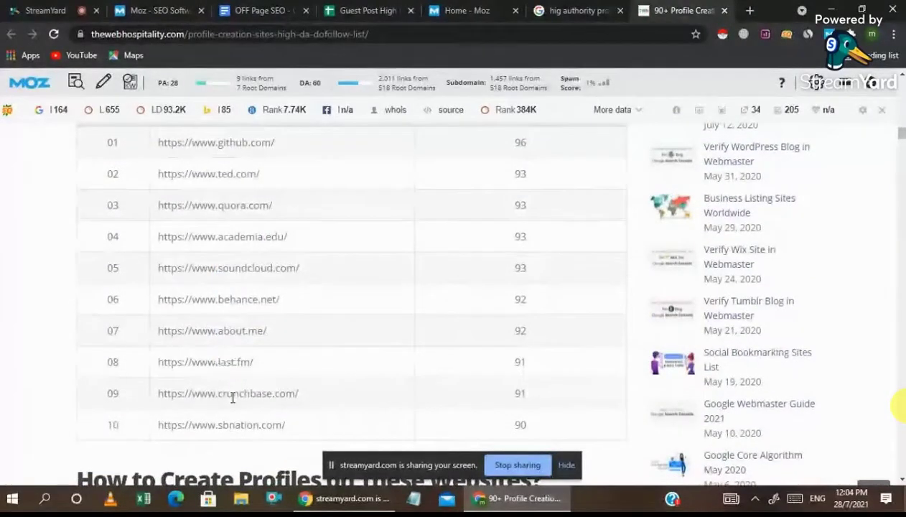
double_click(232, 395)
double_click(227, 424)
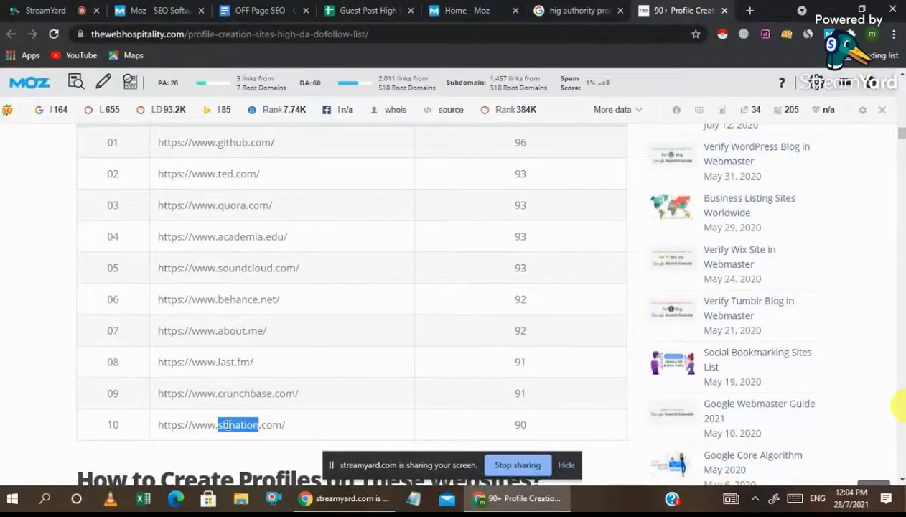
click(240, 398)
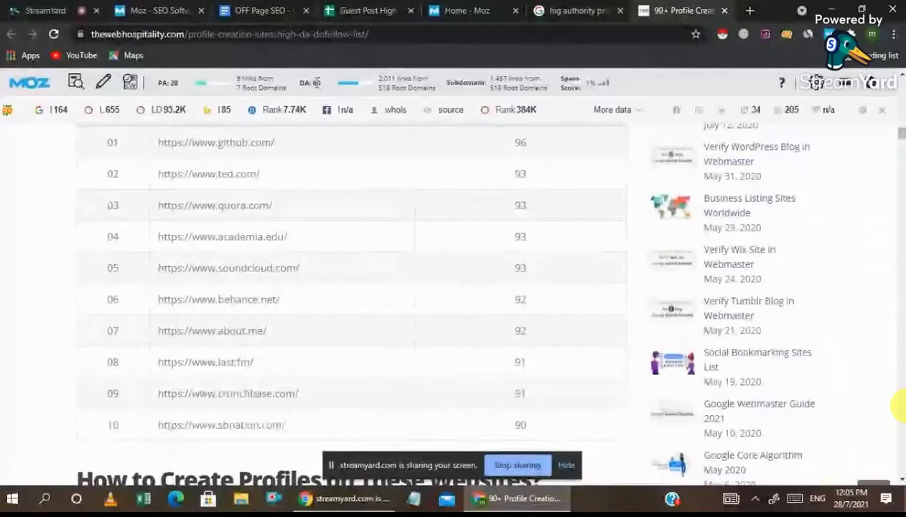
Add the line "Profile Backlinks" below "PA= Page Authority" in the OFF Page SEO document, and check the StreamYard viewer comments
click(262, 10)
click(487, 370)
scroll(488, 370, down, 3)
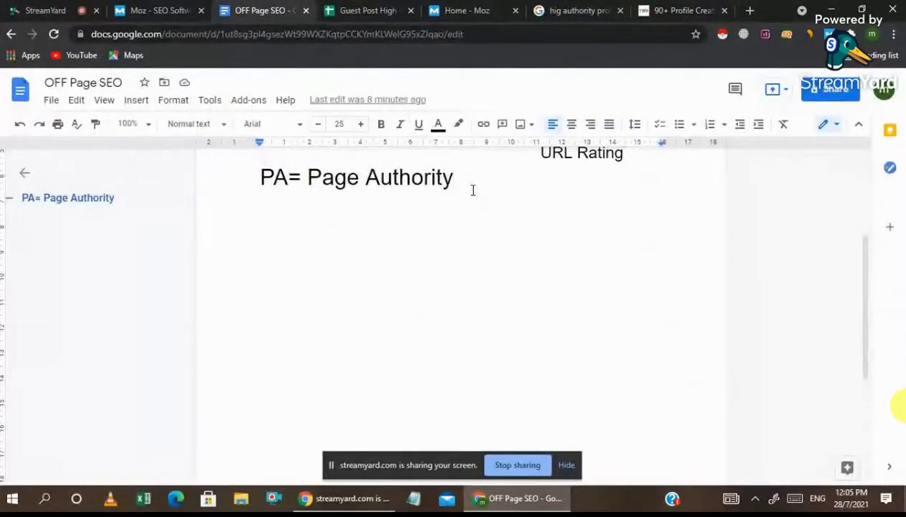
key(Return)
key(Return)
text(Pro)
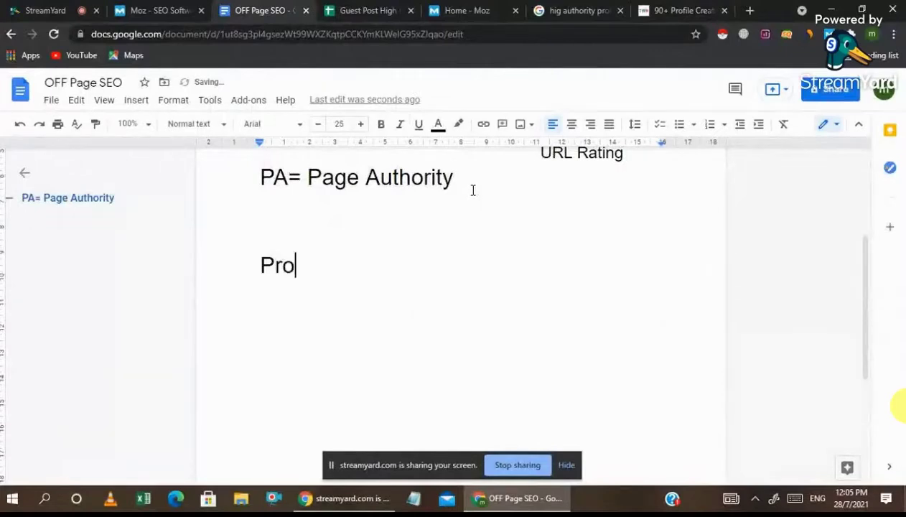
text(file BAck)
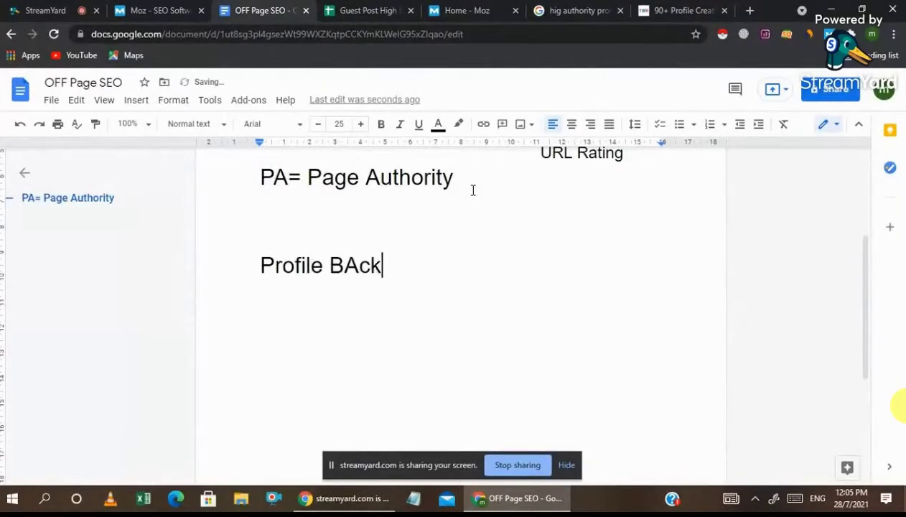
text(li)
key(BackSpace)
key(BackSpace)
key(BackSpace)
key(BackSpace)
key(BackSpace)
text(ac)
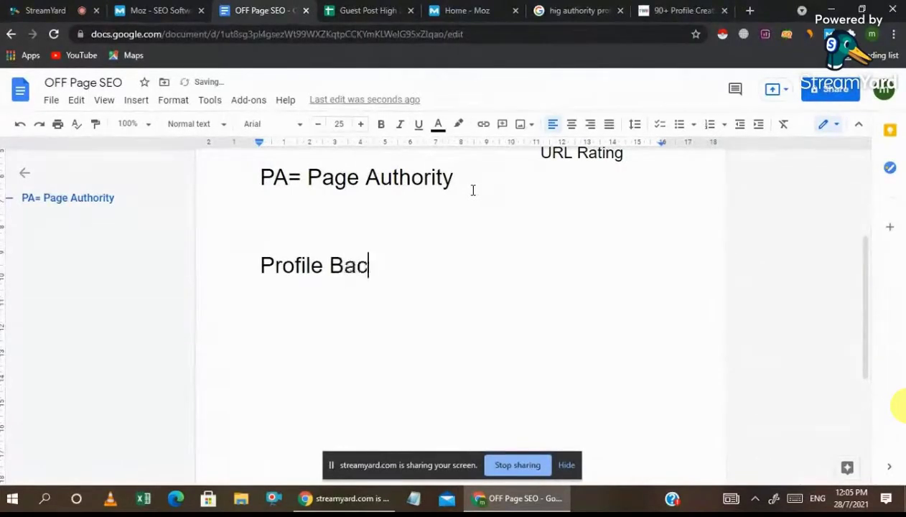
text(klinks)
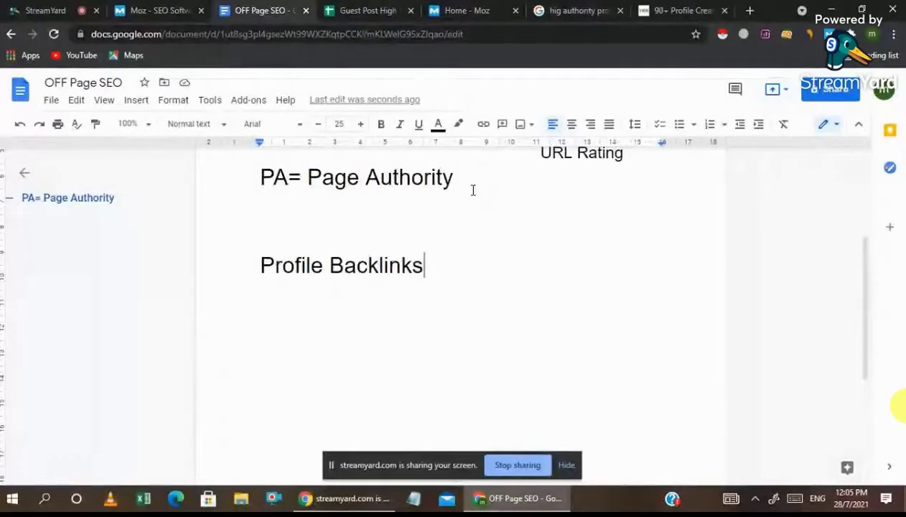
click(56, 8)
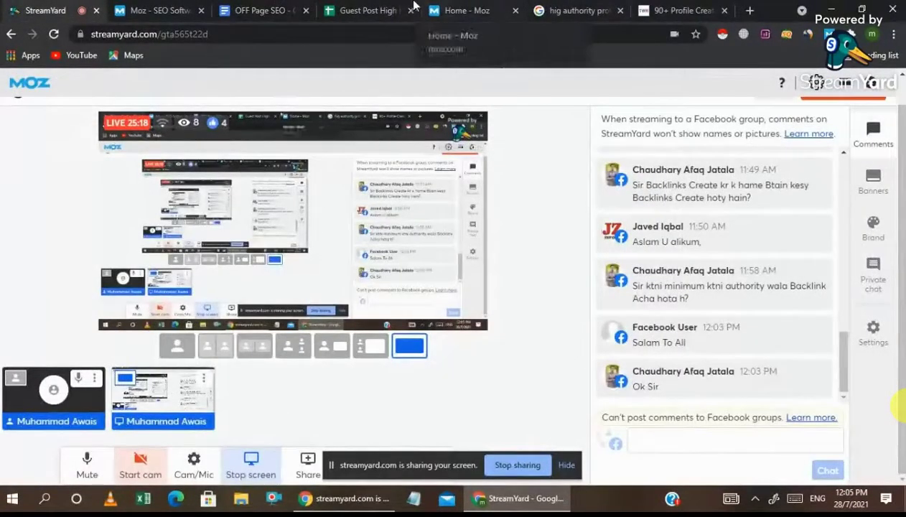
Open Fiverr in a new browser tab and search its services for "profile backlinks"
click(750, 11)
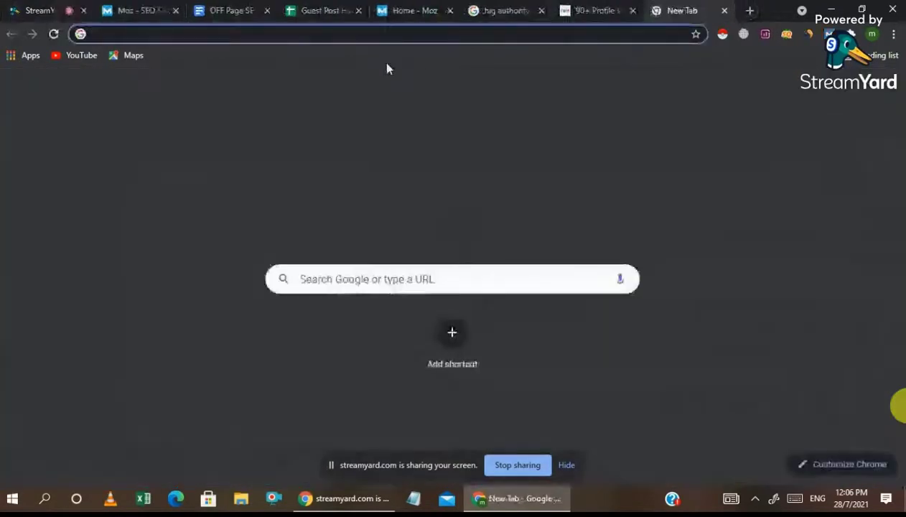
text(fiverr)
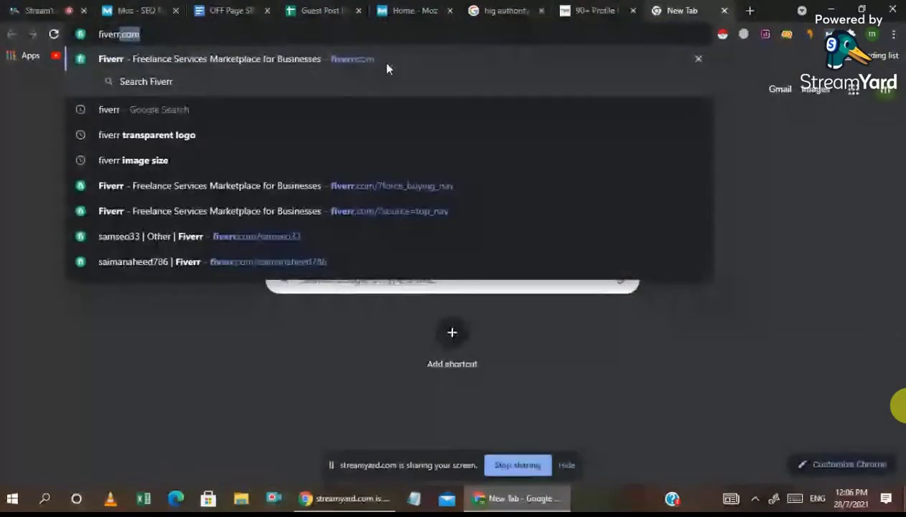
click(387, 63)
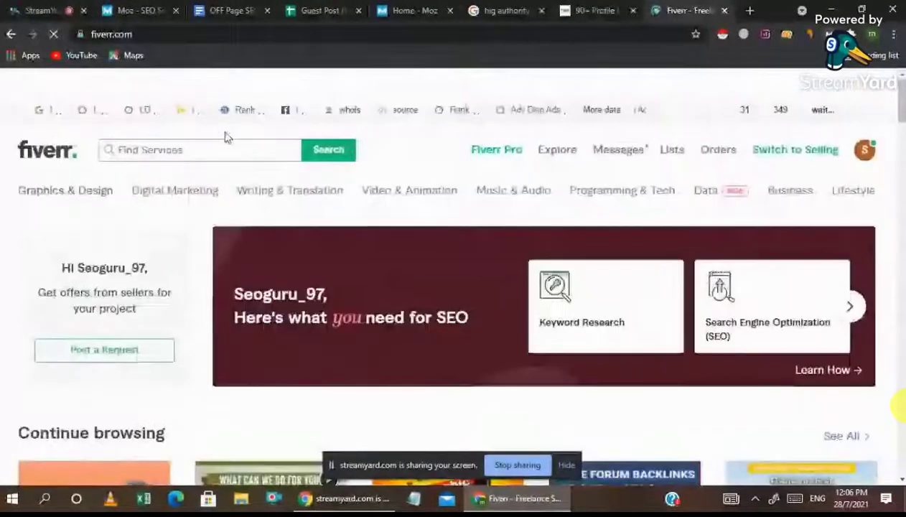
text(profile b)
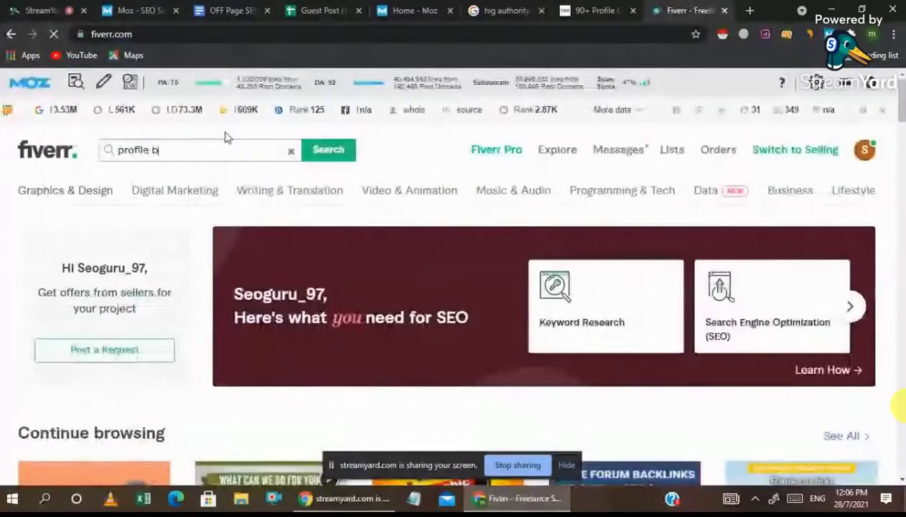
text(acklinks)
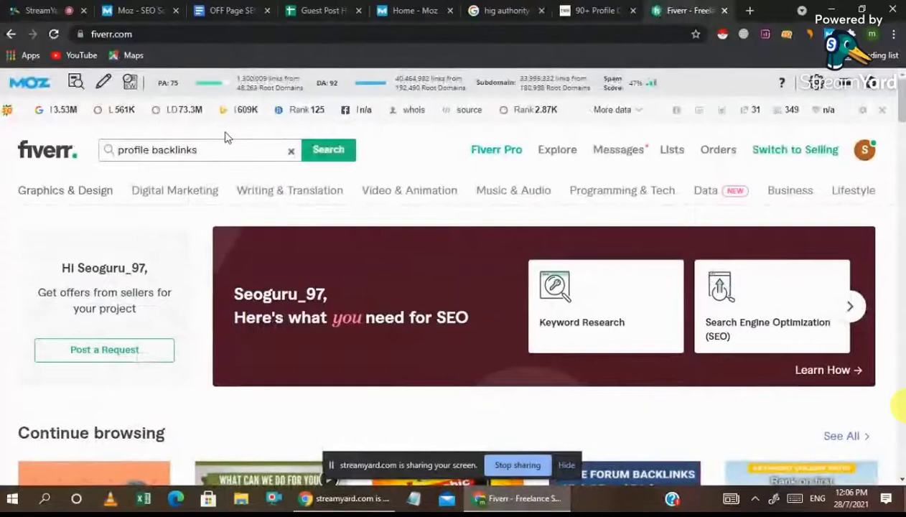
click(332, 148)
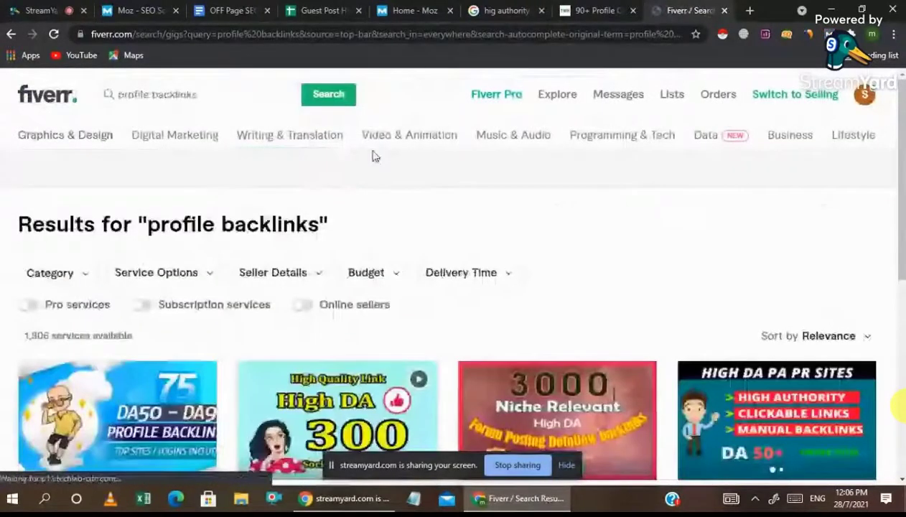
Open the 75 high authority, 300 social media profiles, manual 300 high DA and 120 backlinks gigs in separate background tabs
scroll(449, 187, down, 3)
scroll(449, 187, down, 1)
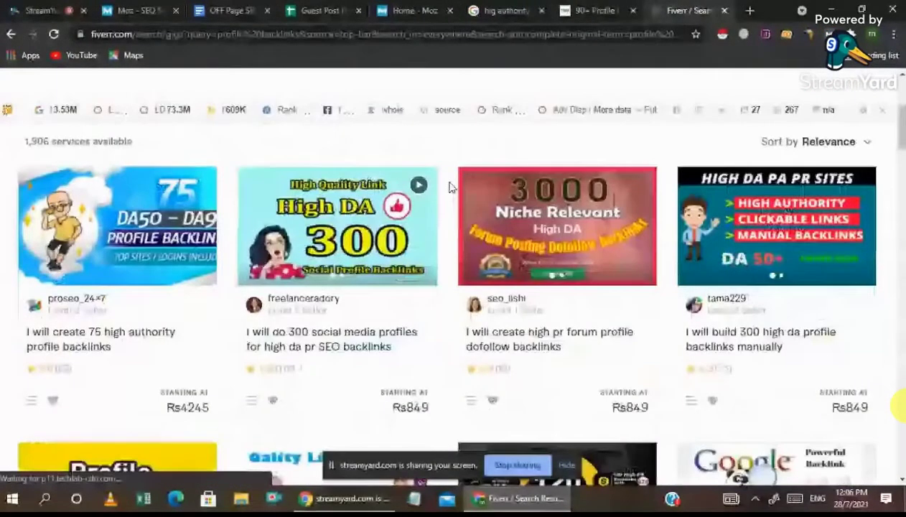
click(158, 234)
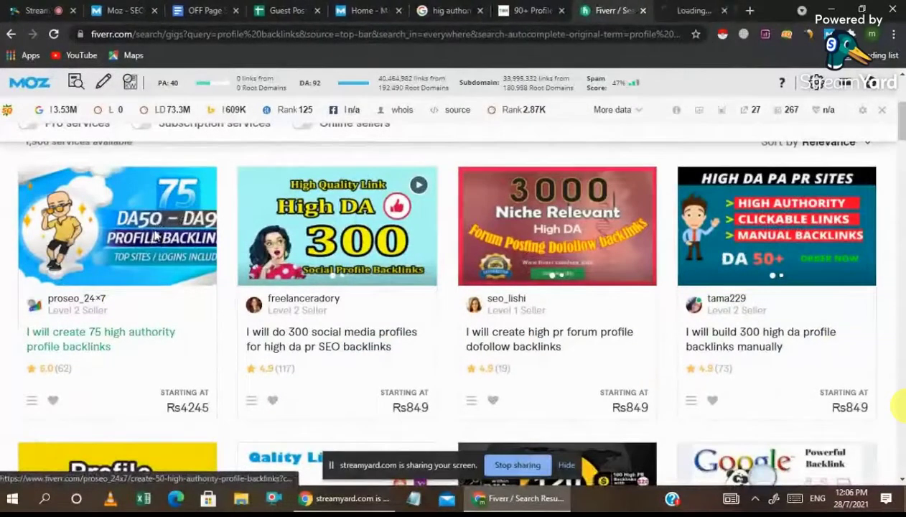
click(302, 241)
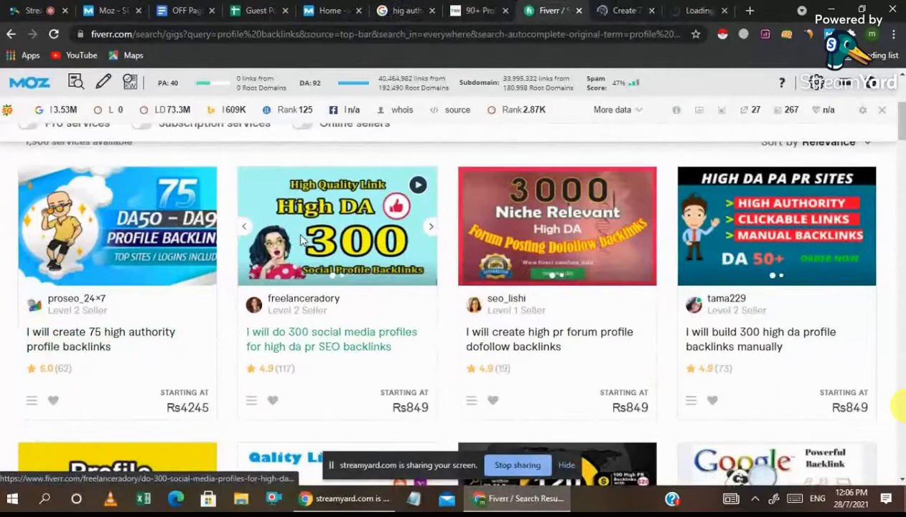
click(543, 241)
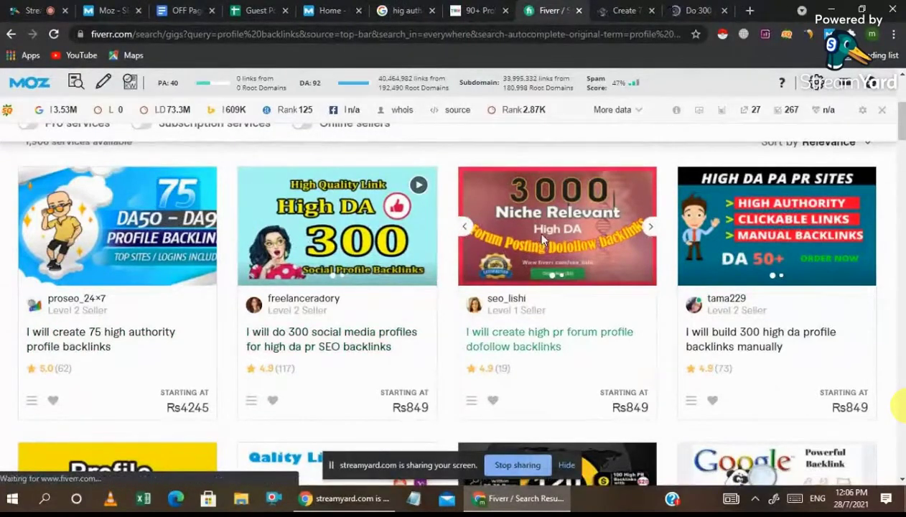
scroll(353, 331, down, 1)
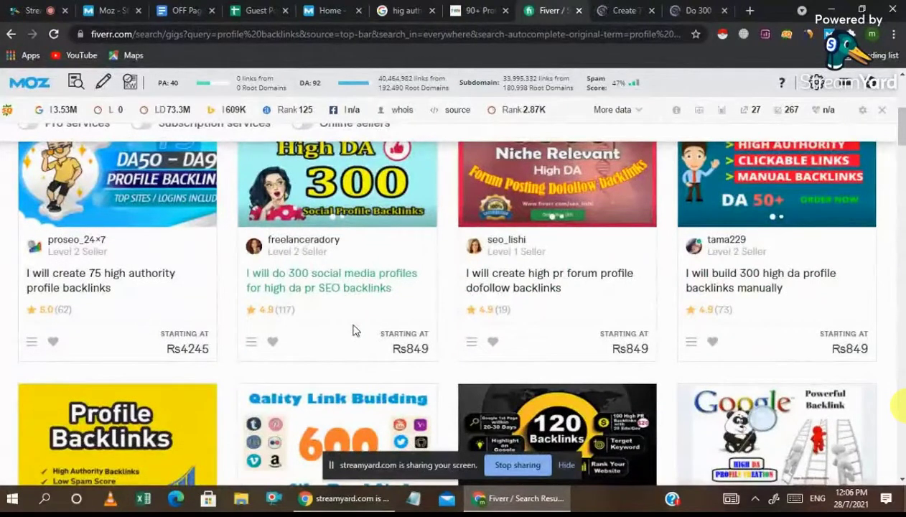
scroll(353, 330, down, 2)
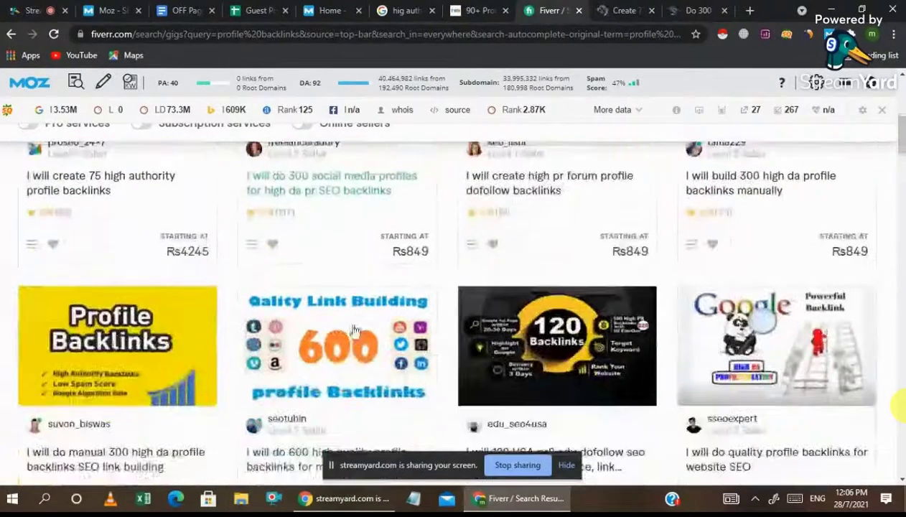
middle_click(83, 343)
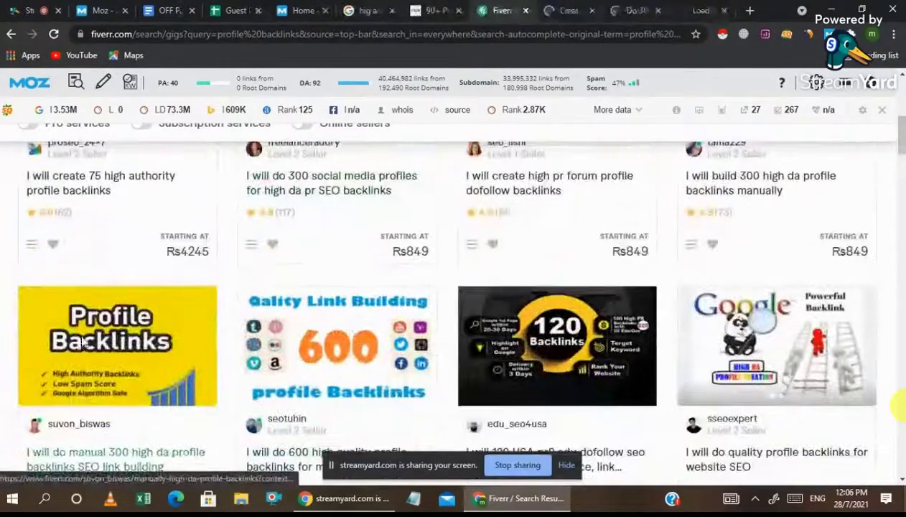
middle_click(590, 331)
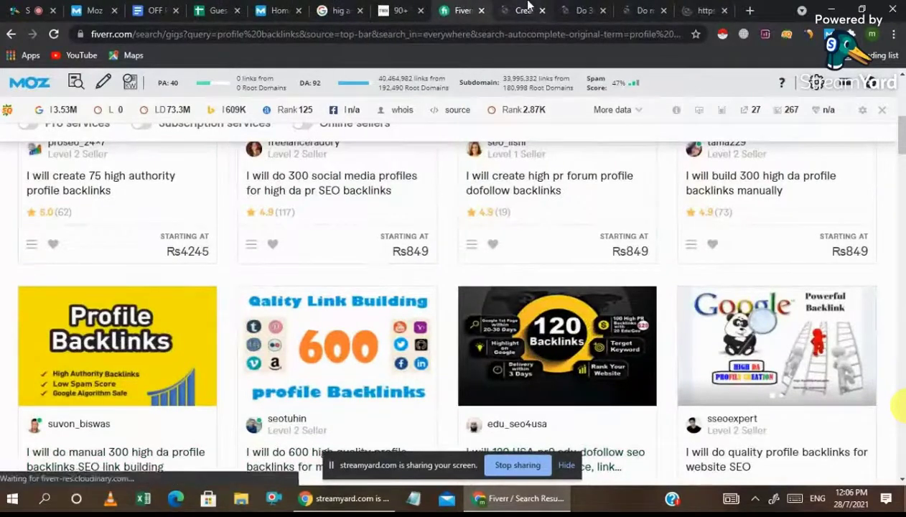
Switch to the 75 high authority profile backlinks gig, highlight its title and read through its description
click(526, 8)
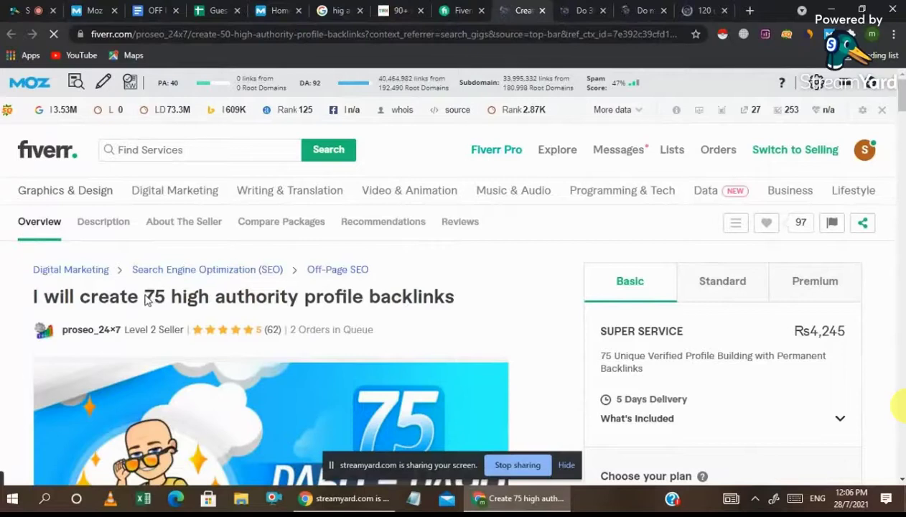
triple_click(272, 299)
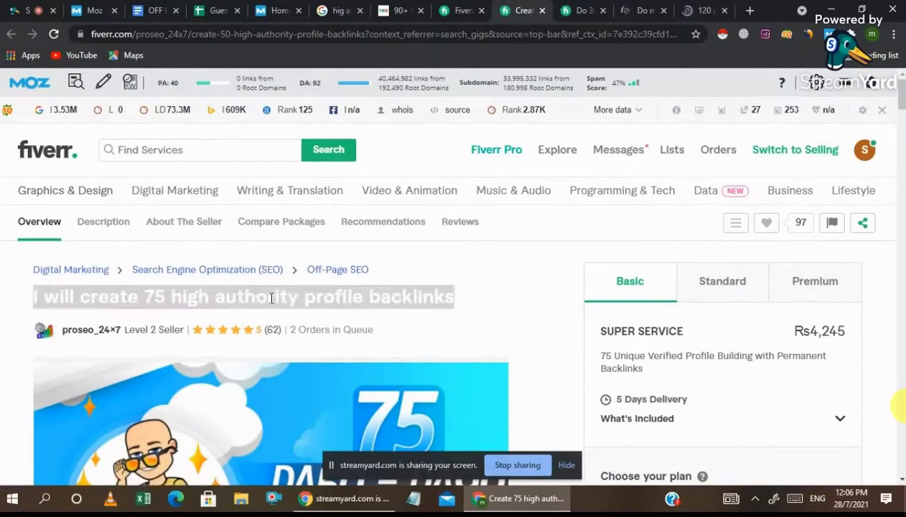
scroll(541, 351, down, 2)
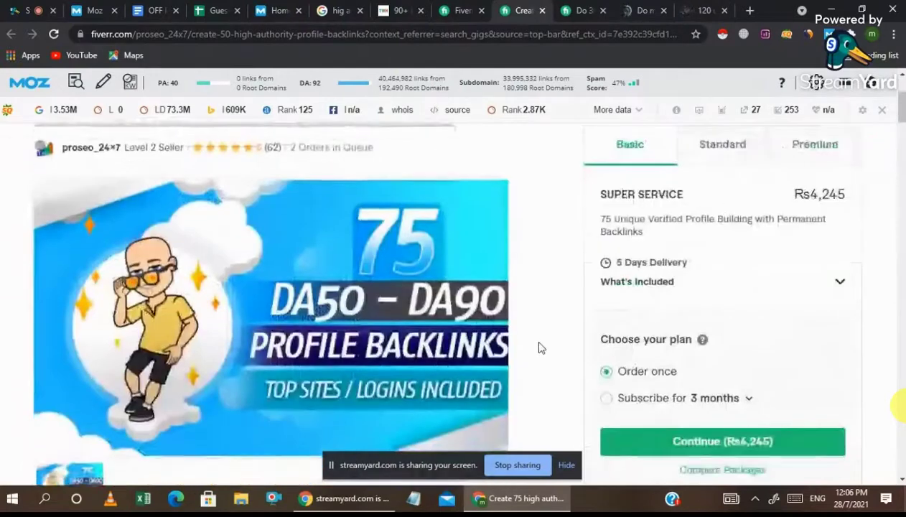
scroll(541, 348, down, 3)
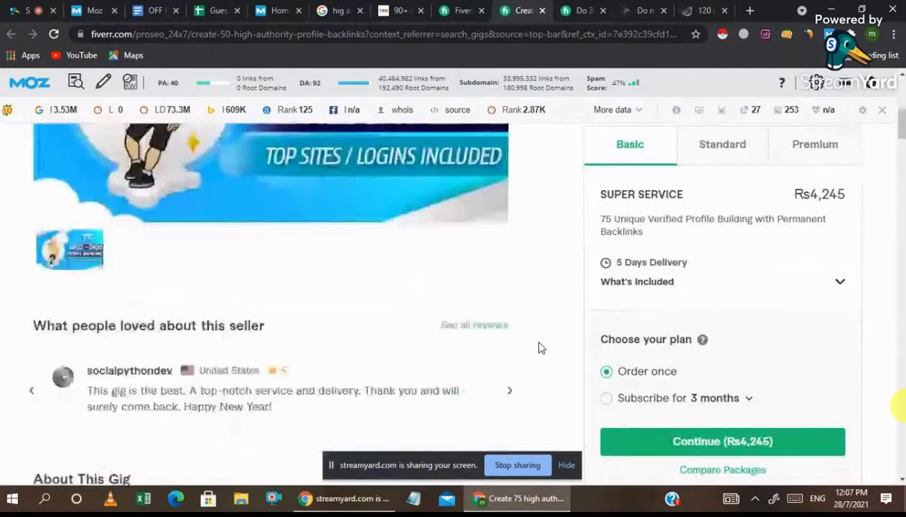
scroll(541, 349, down, 5)
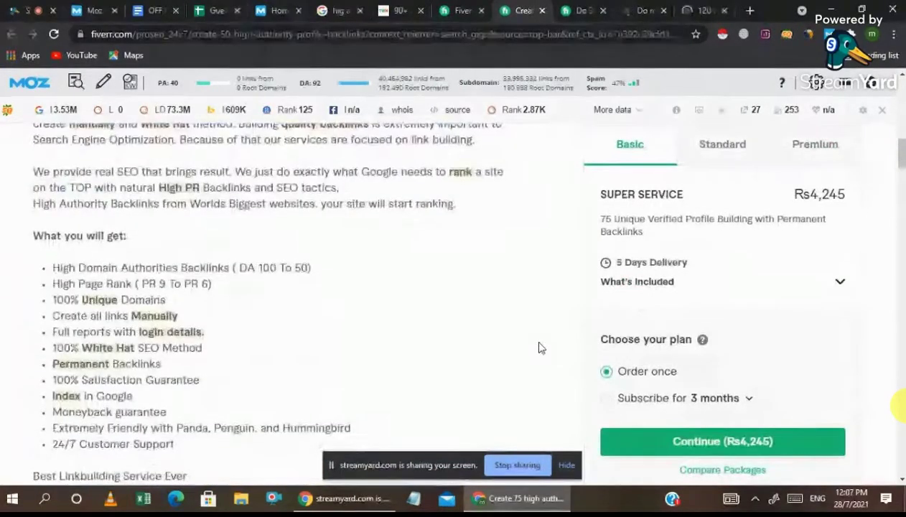
scroll(541, 348, down, 10)
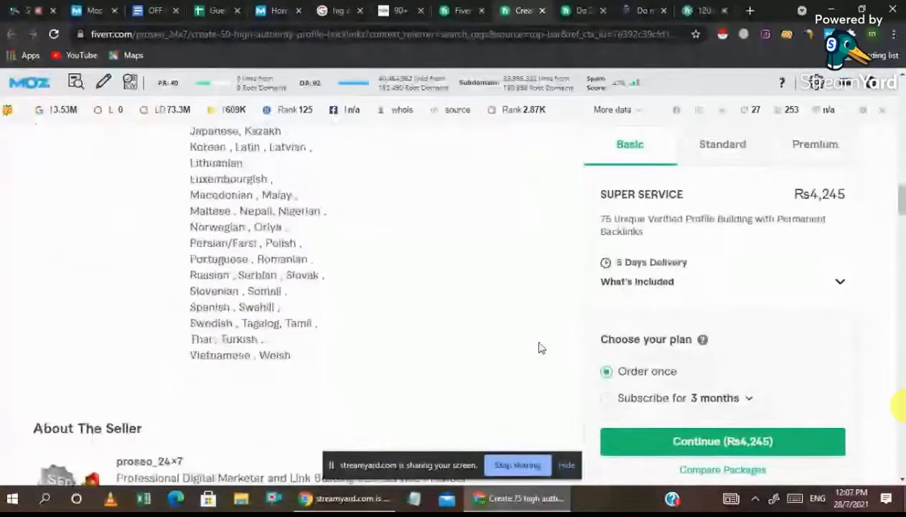
Check the seller's review count under About The Seller and highlight the Basic package price
scroll(567, 331, down, 1)
scroll(603, 327, down, 2)
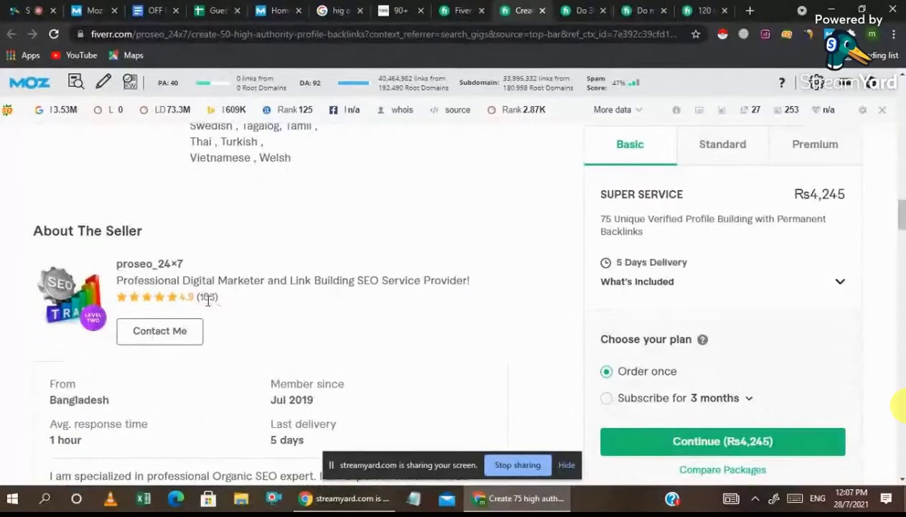
scroll(513, 331, up, 2)
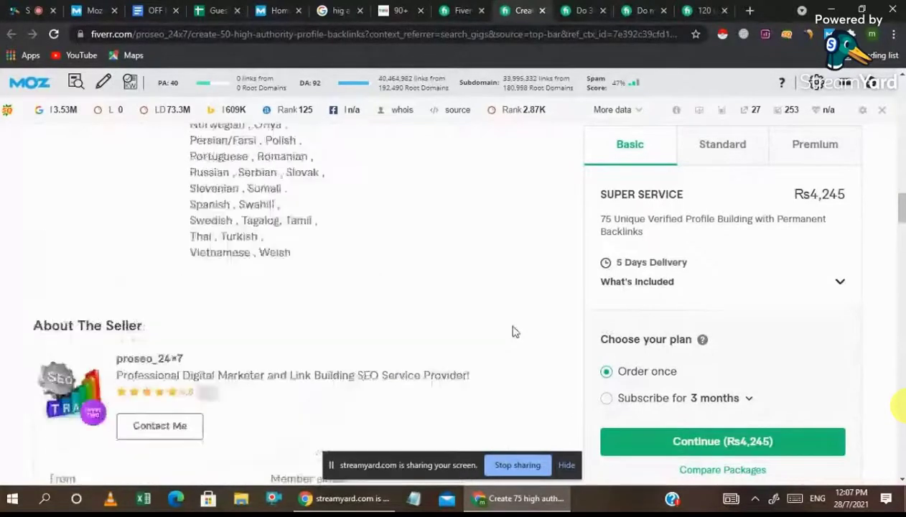
drag(845, 195, 815, 194)
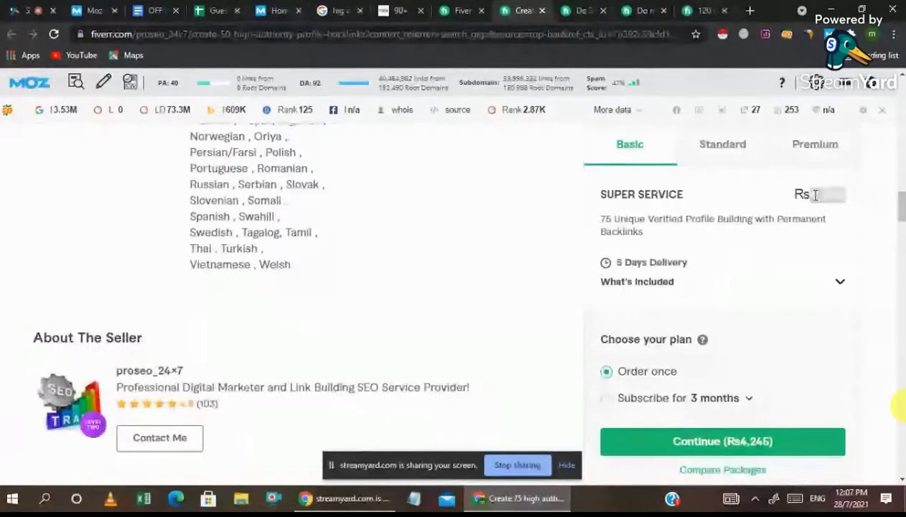
Search Google for "calculator" in a new browser tab to bring up the online calculator
click(749, 10)
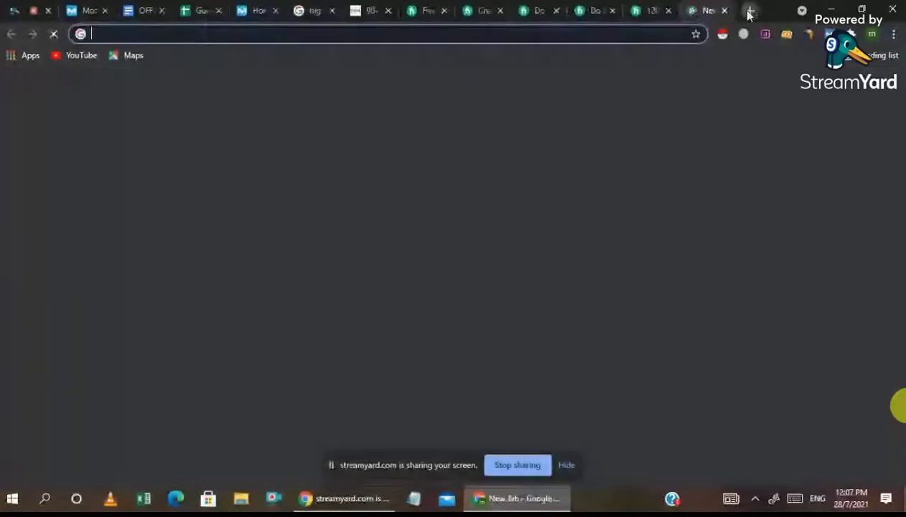
text(calculato)
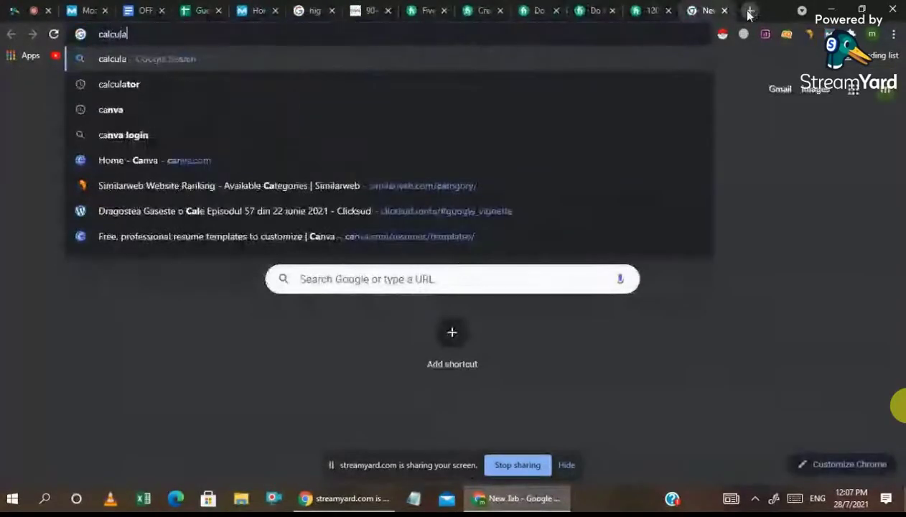
text(r)
key(Return)
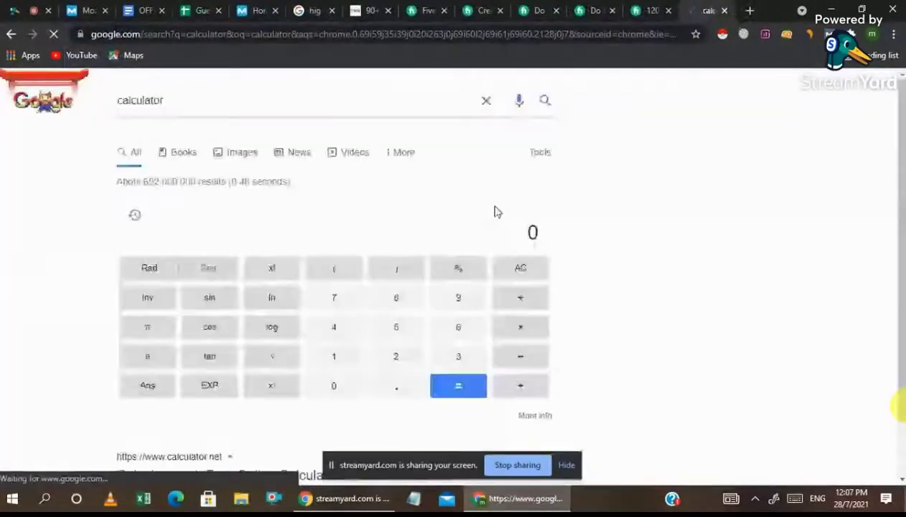
Recheck the review count on the 75 profile backlinks gig and enter 103 in the Google calculator
click(648, 8)
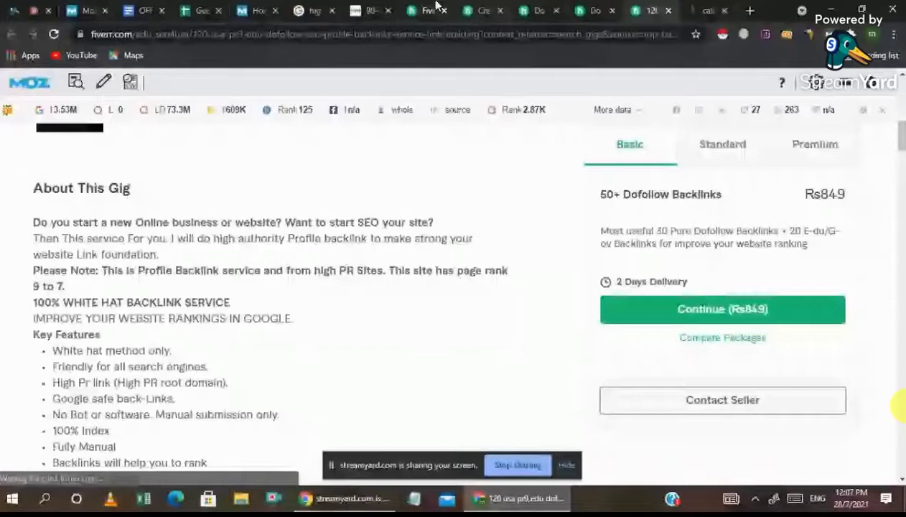
click(481, 10)
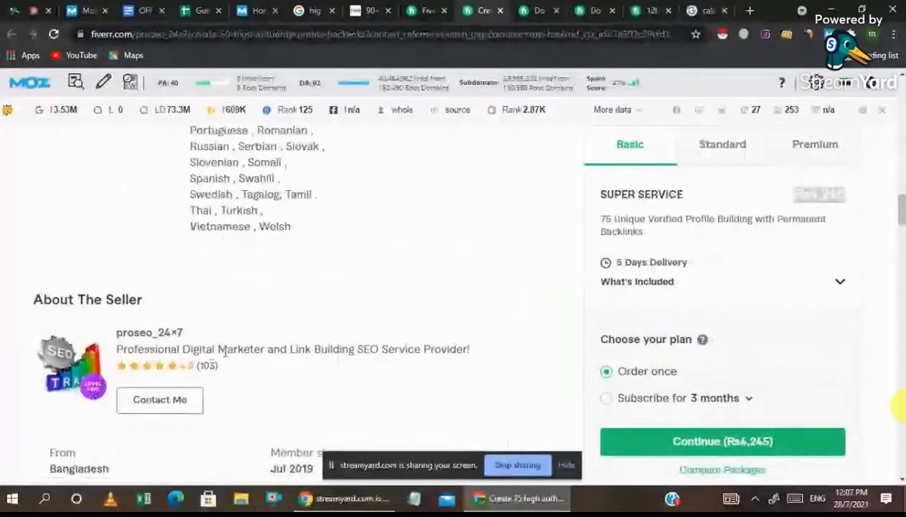
click(705, 10)
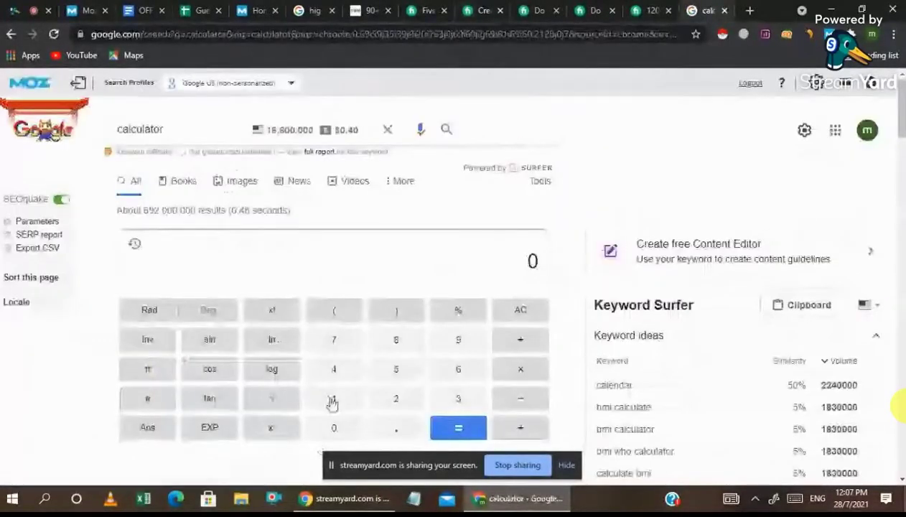
click(333, 400)
click(334, 428)
click(458, 401)
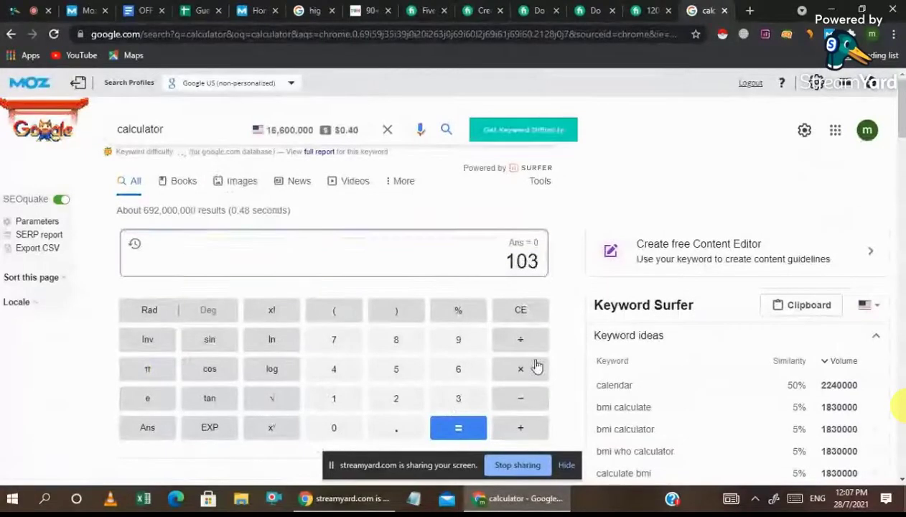
Recheck the gig's Basic package price and calculate 103 × 4000 in the Google calculator
click(480, 10)
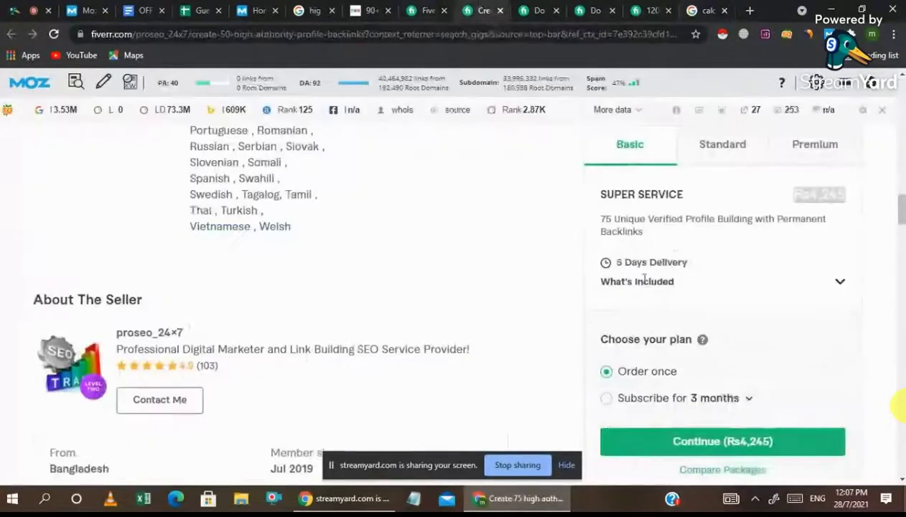
scroll(634, 223, up, 1)
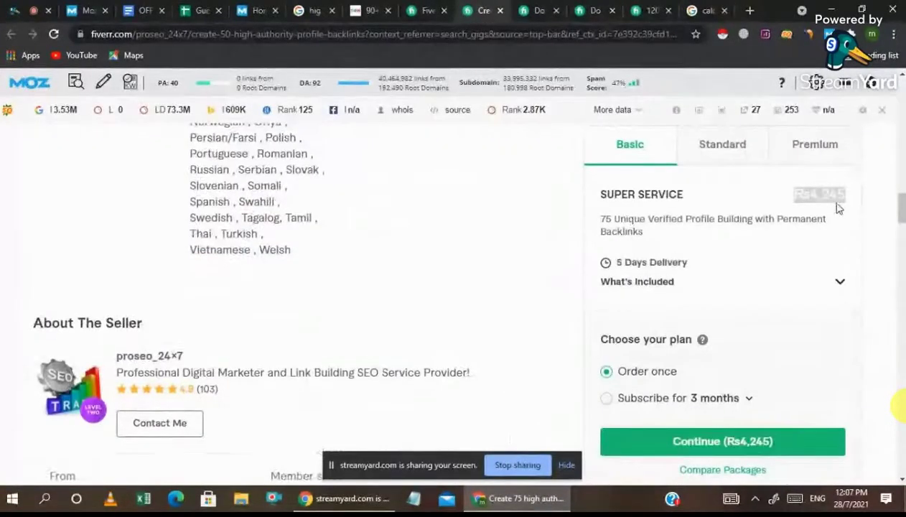
click(700, 11)
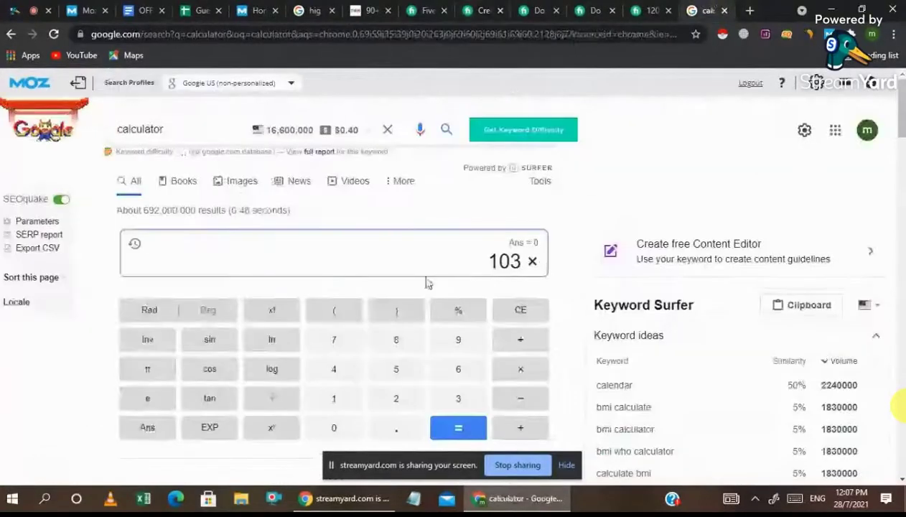
click(336, 372)
triple_click(340, 430)
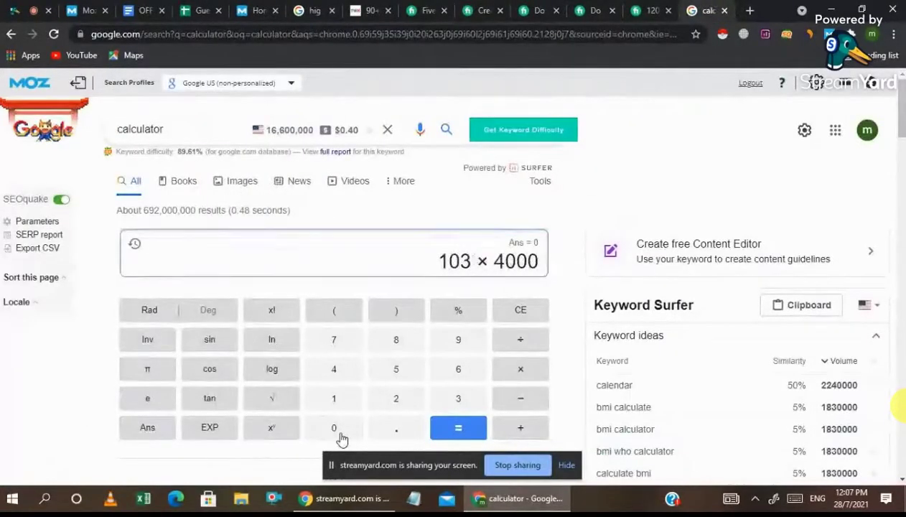
click(462, 429)
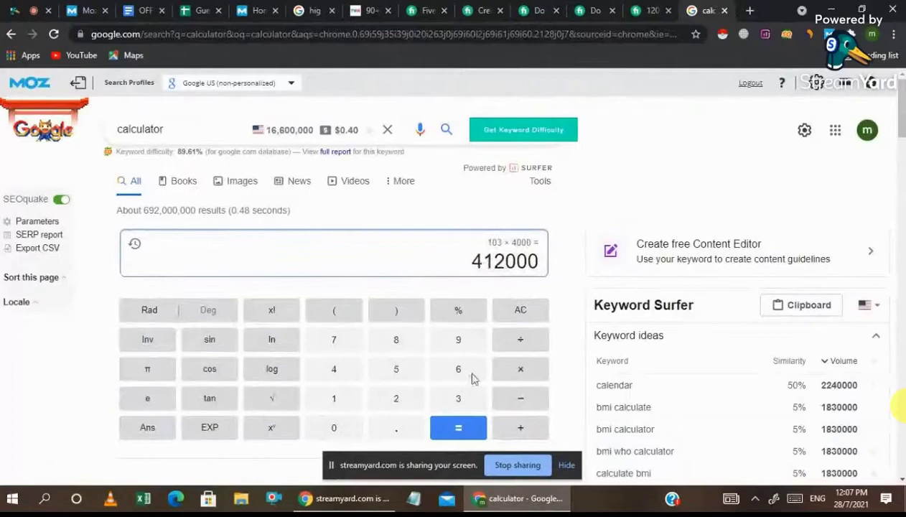
Highlight the calculator's result and check the live viewer comments in StreamYard before returning to the calculator
double_click(497, 260)
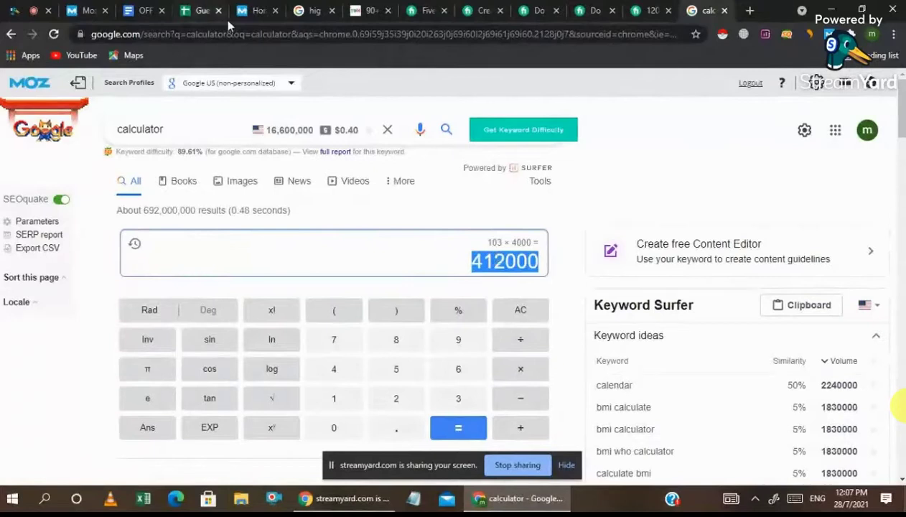
click(18, 7)
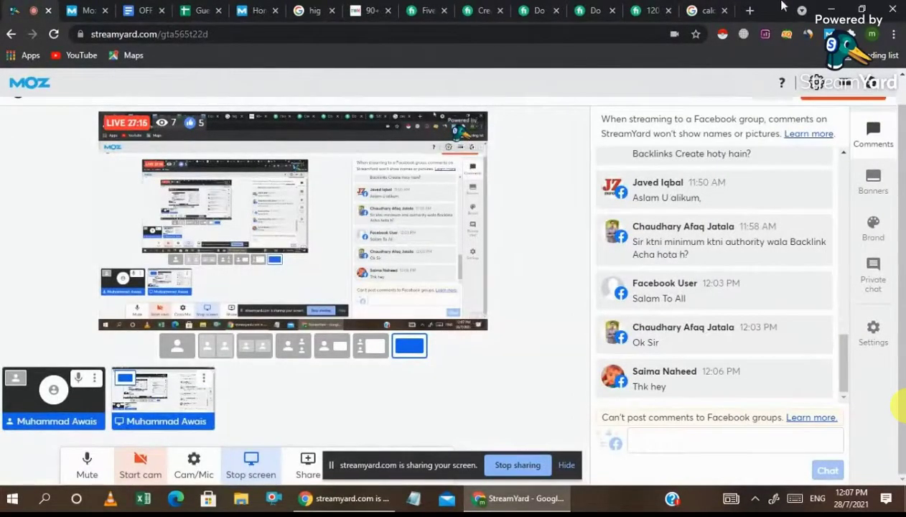
click(700, 9)
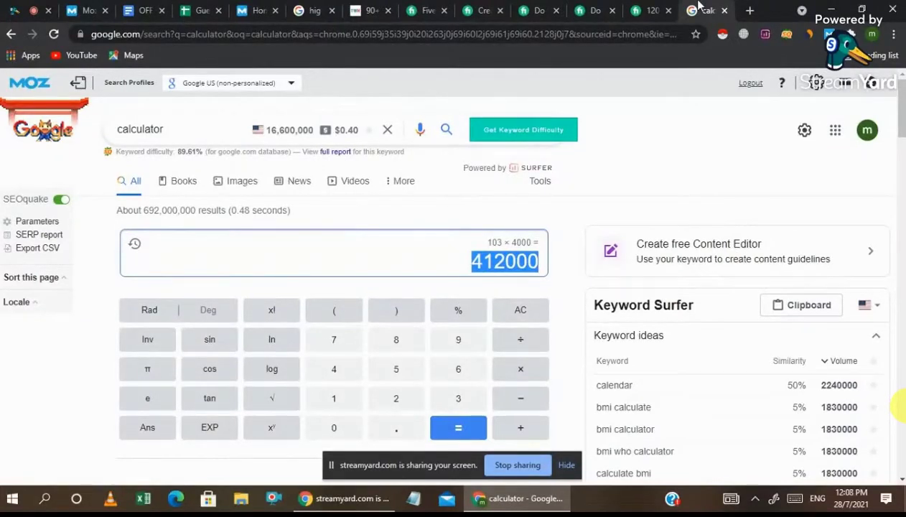
Return to the 75 high authority profile backlinks gig and review its title and orders-in-queue line
click(477, 10)
scroll(422, 213, up, 4)
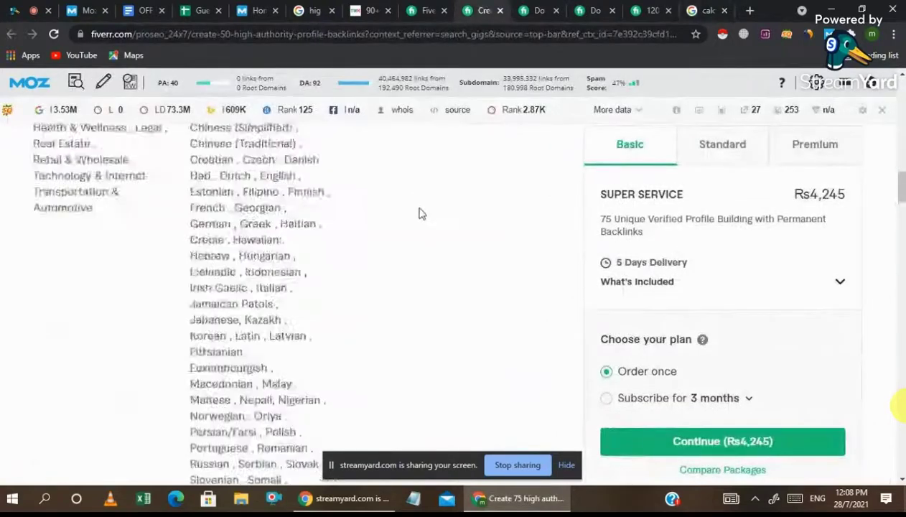
scroll(422, 213, up, 10)
scroll(423, 213, up, 3)
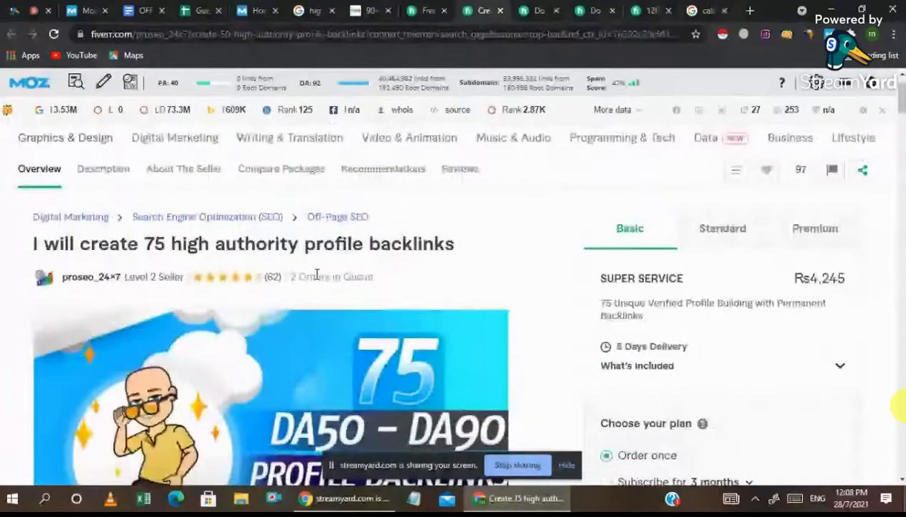
Open the 300 social media profiles gig and highlight its orders in queue and its title
click(535, 7)
scroll(349, 325, down, 1)
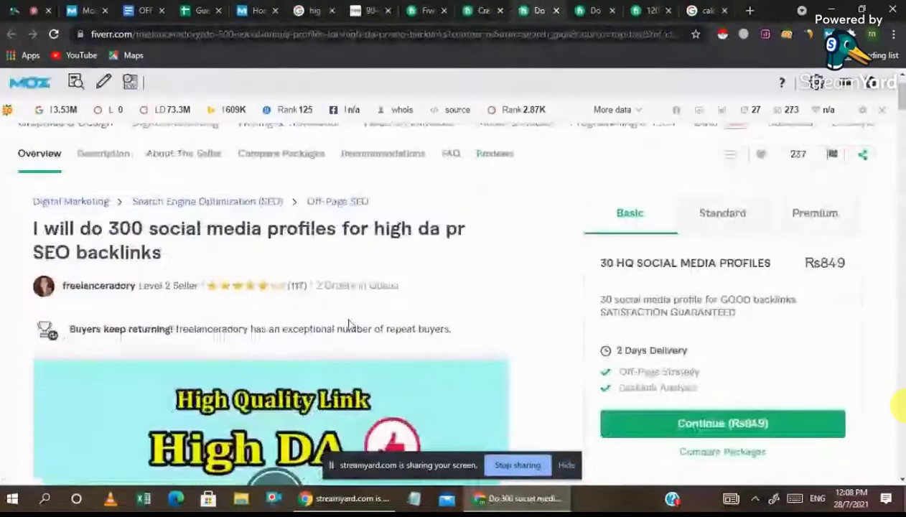
double_click(331, 285)
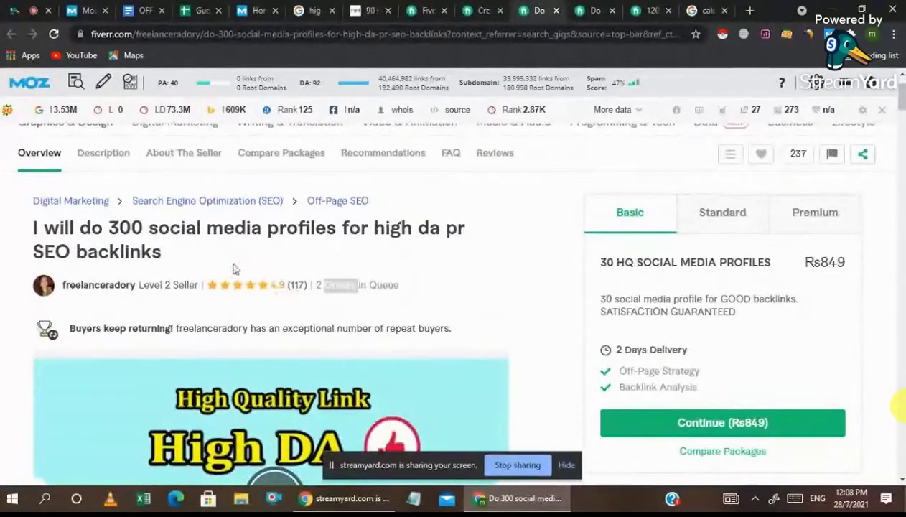
click(111, 230)
drag(111, 231, 463, 248)
click(510, 240)
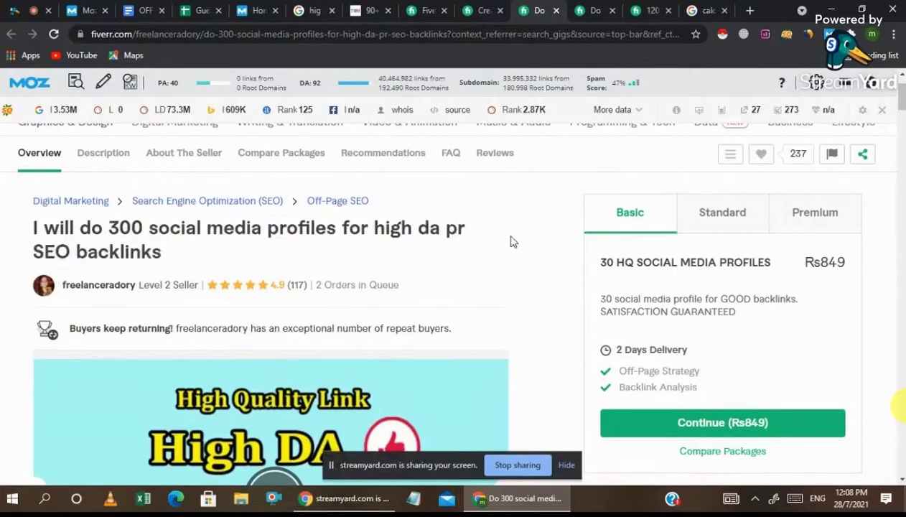
Compare the Basic, Standard and Premium packages of the 300 social media profiles gig, highlighting the Standard and Premium prices
double_click(640, 260)
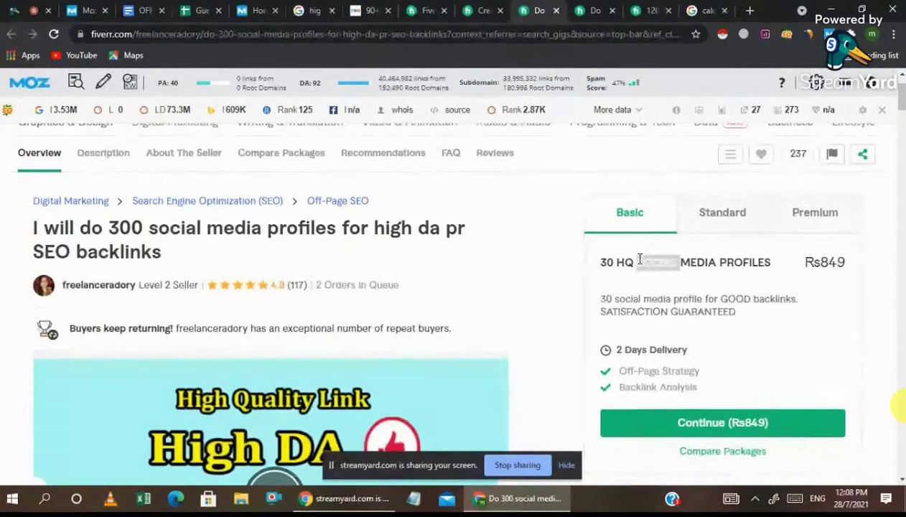
triple_click(640, 260)
click(724, 214)
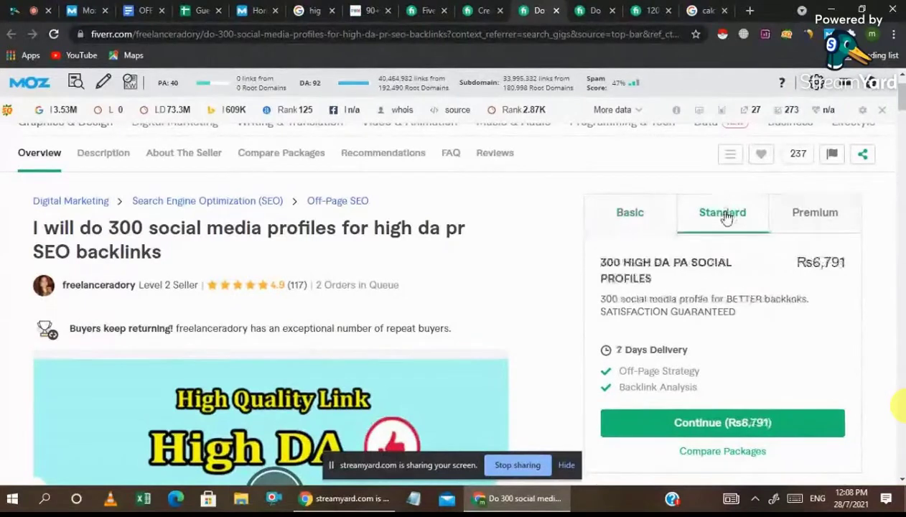
drag(845, 263, 818, 265)
click(816, 213)
double_click(818, 264)
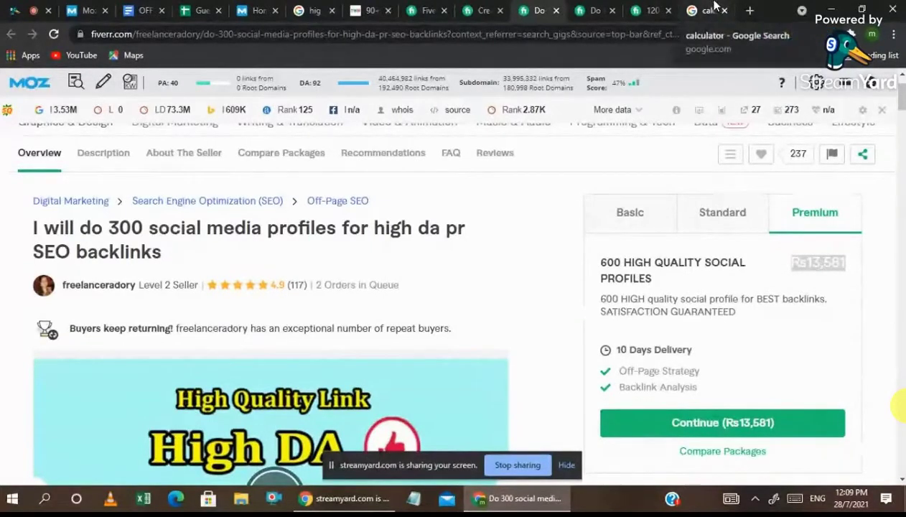
Compare the Basic, Standard and Premium packages of the manual 300 high DA profile backlinks gig, highlighting the Premium price
click(595, 10)
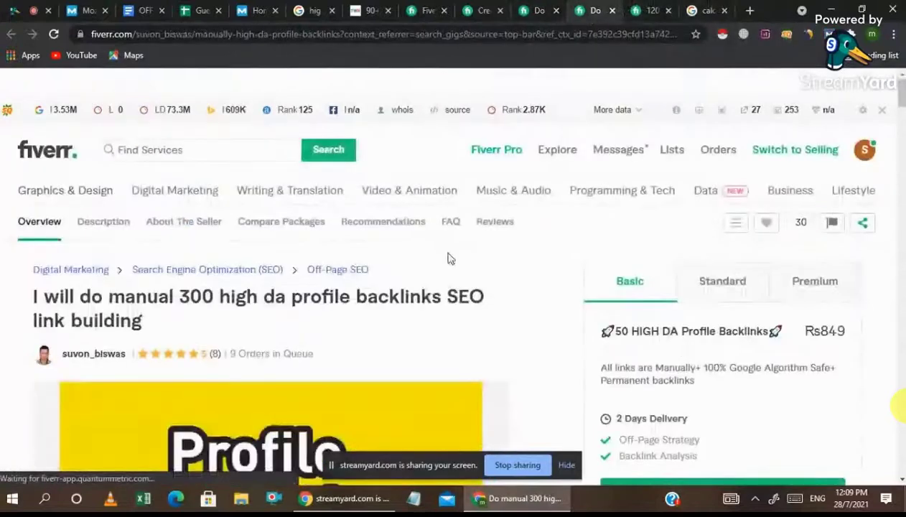
triple_click(698, 331)
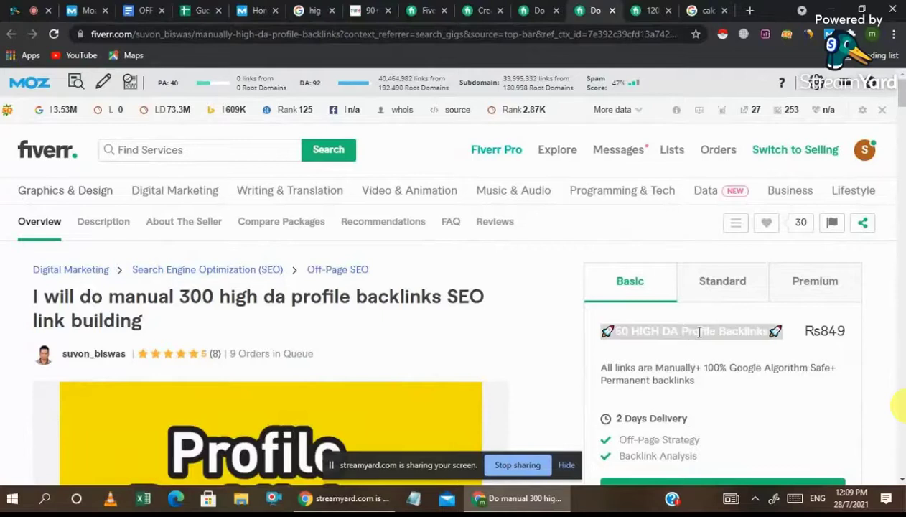
click(709, 281)
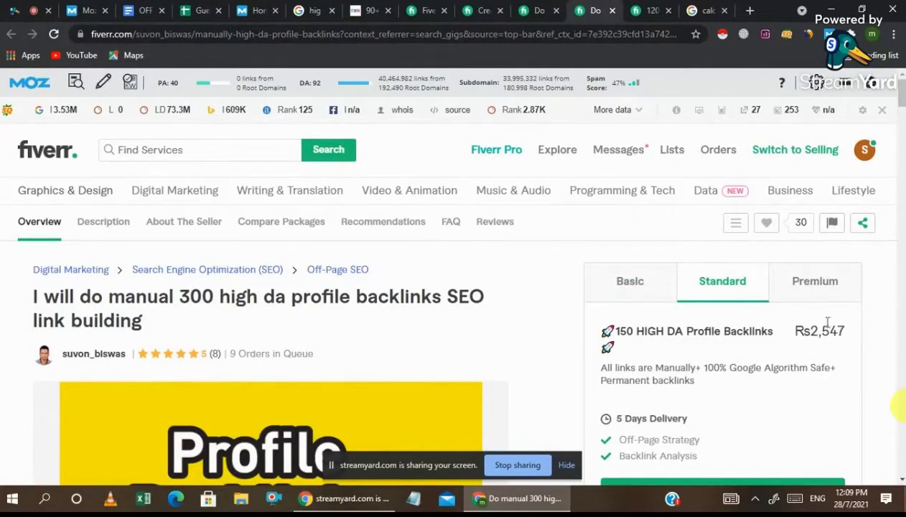
click(816, 291)
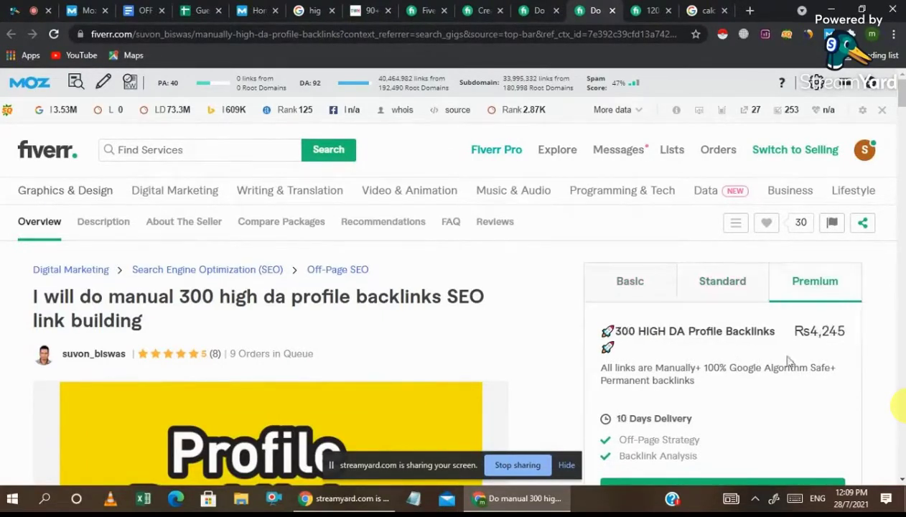
double_click(830, 329)
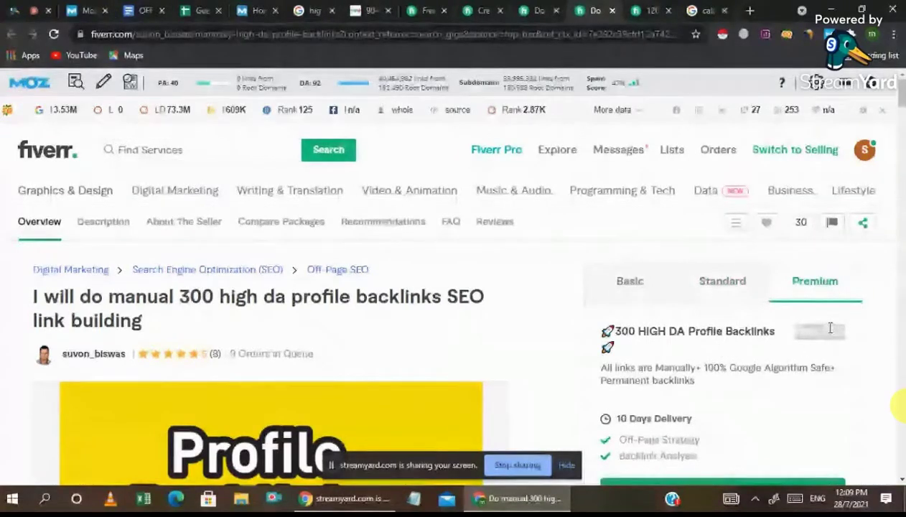
scroll(258, 245, down, 2)
scroll(259, 245, down, 2)
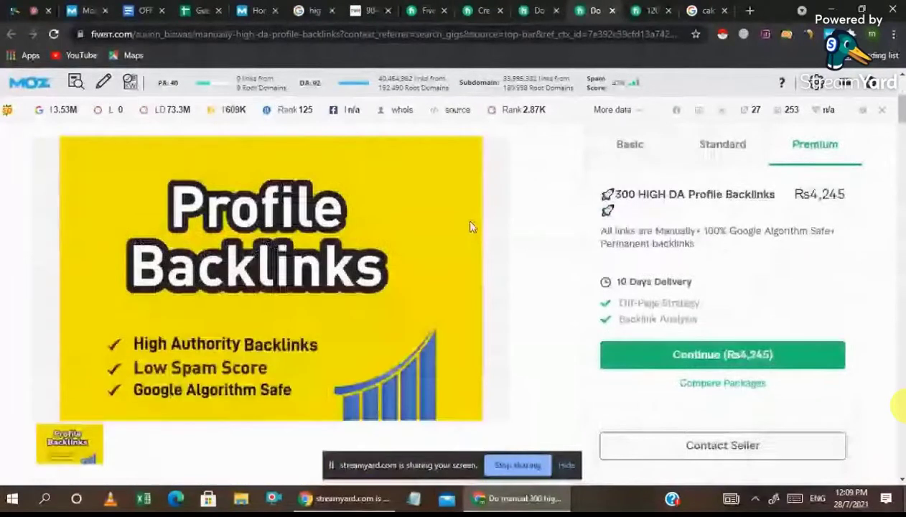
Check the StreamYard live comments and return to the Fiverr profile backlinks search results to look over the listed gigs
click(41, 9)
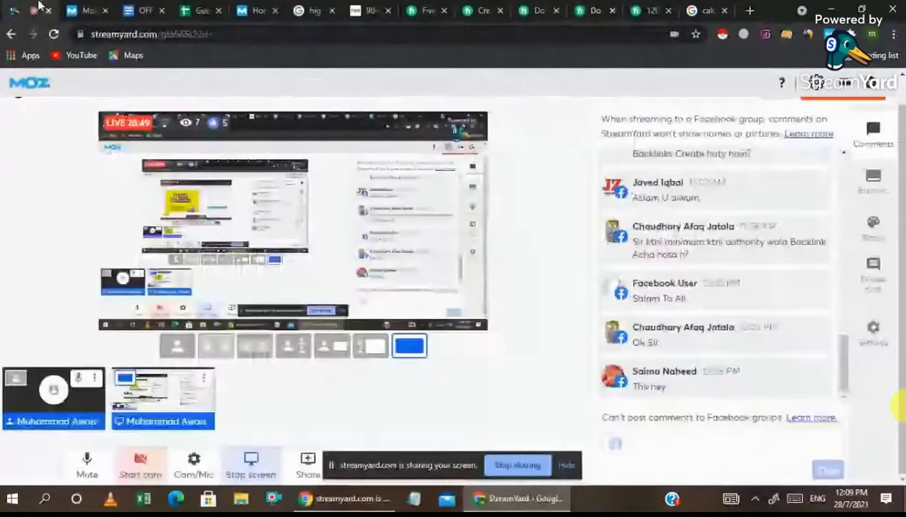
click(602, 10)
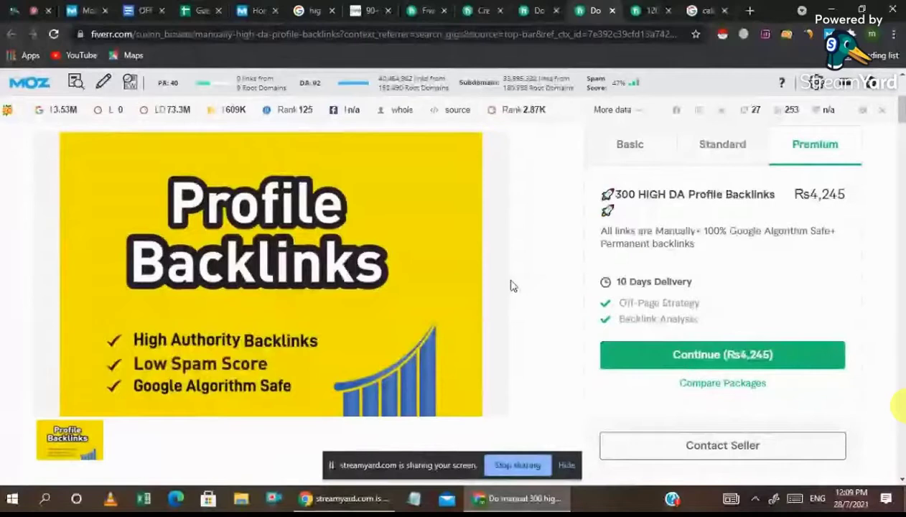
click(477, 8)
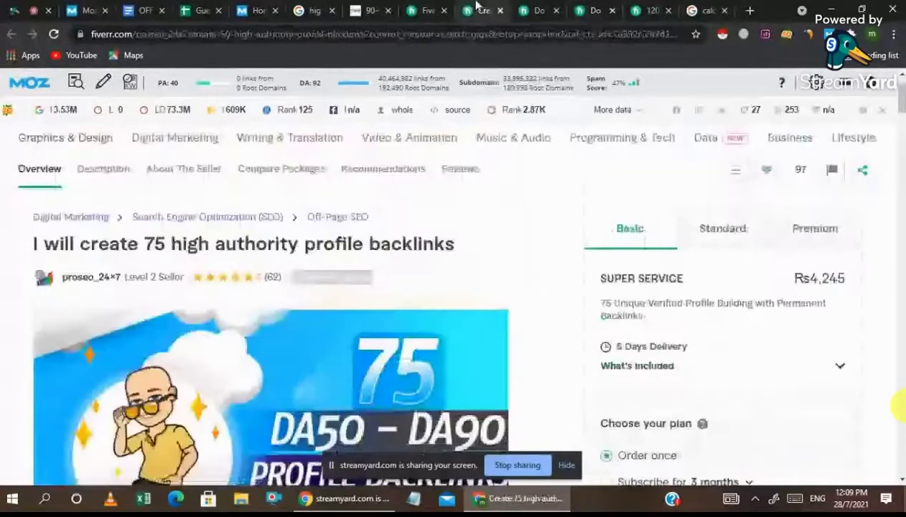
click(429, 11)
scroll(524, 250, up, 3)
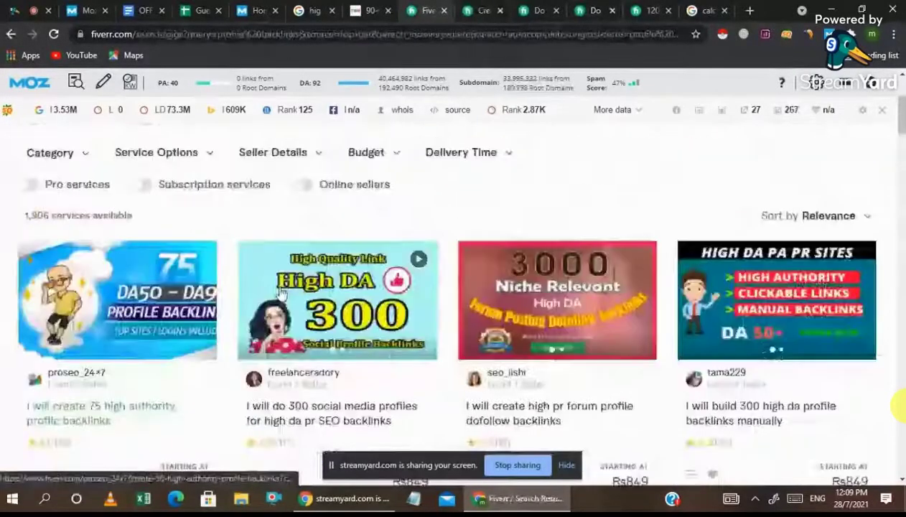
scroll(443, 325, down, 3)
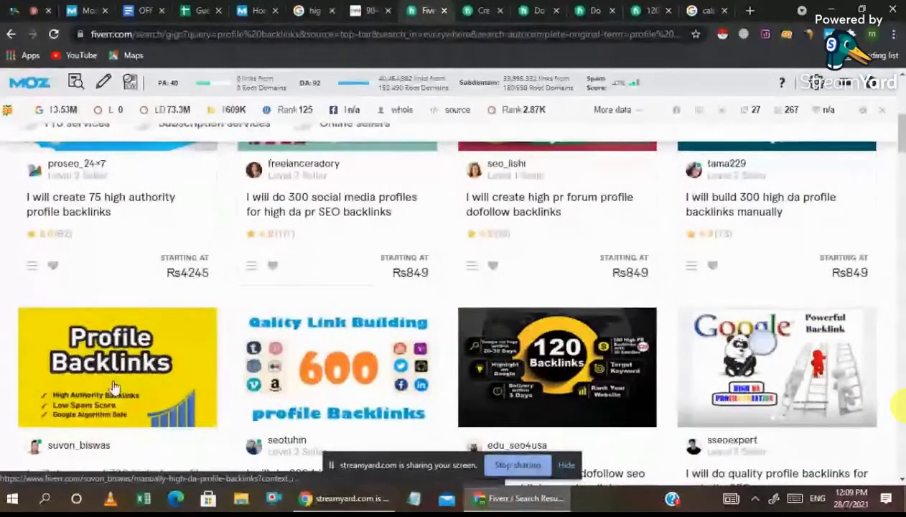
scroll(113, 383, down, 1)
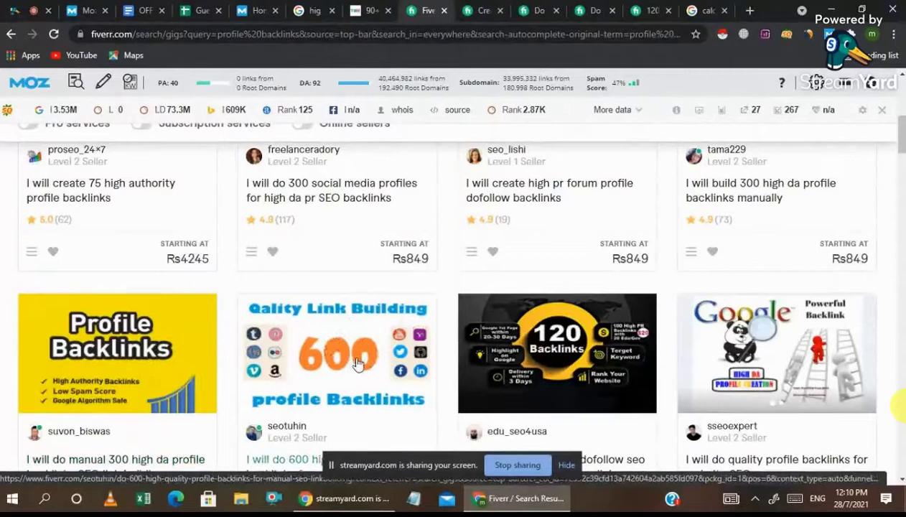
Revisit the 75 profile backlinks gig and browse more of the profile backlinks gigs in the Fiverr search results
click(482, 10)
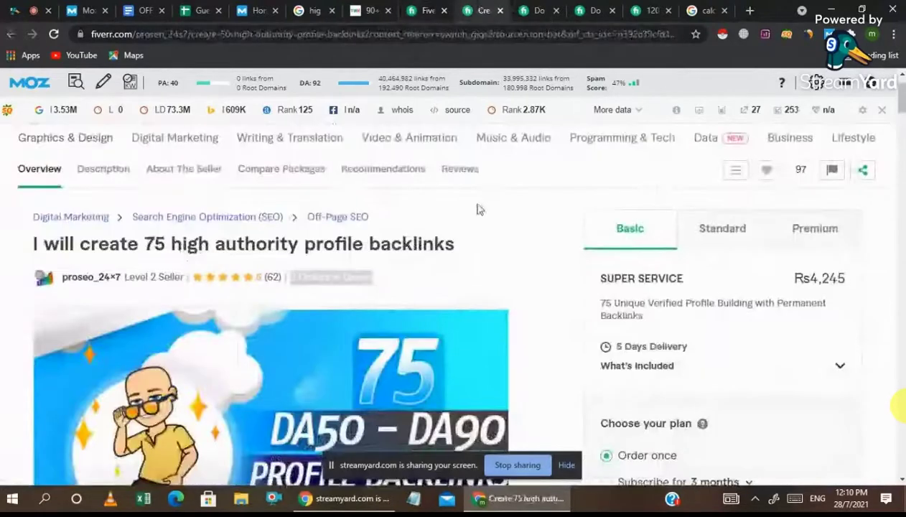
scroll(471, 200, down, 2)
click(440, 8)
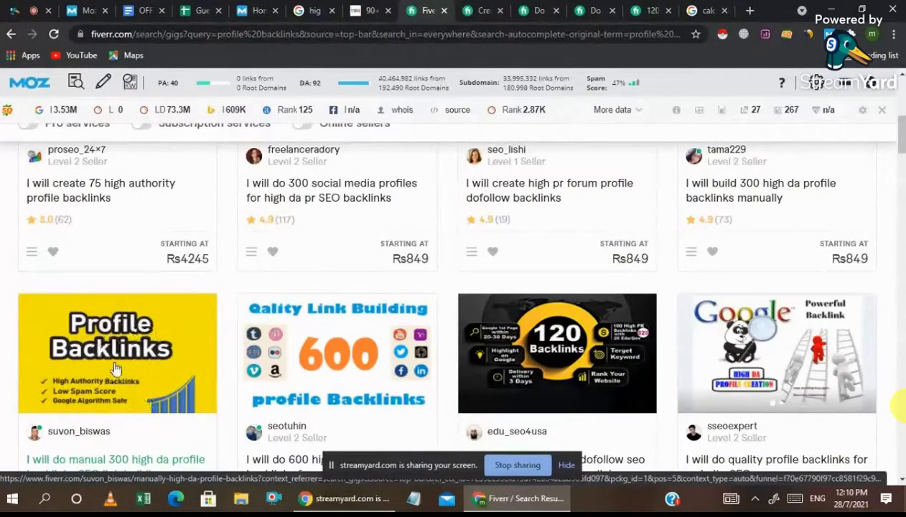
scroll(402, 355, up, 4)
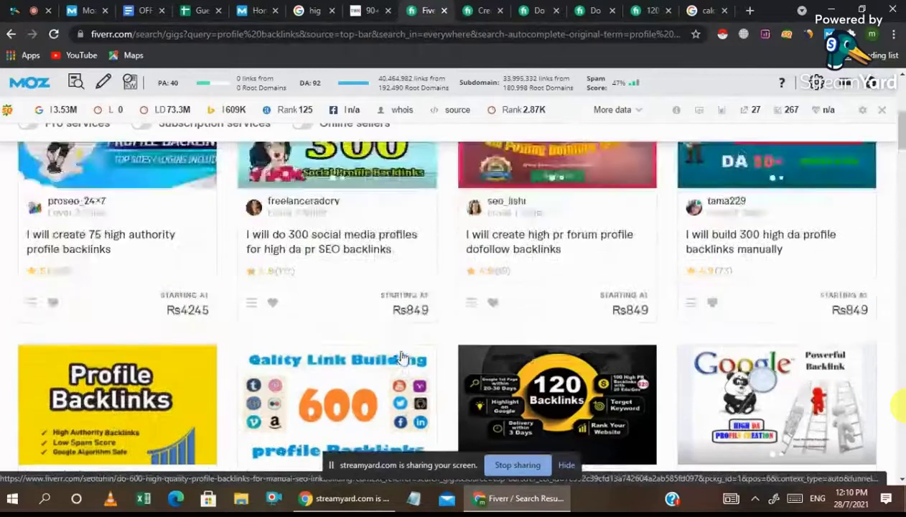
scroll(400, 348, down, 8)
scroll(400, 348, down, 1)
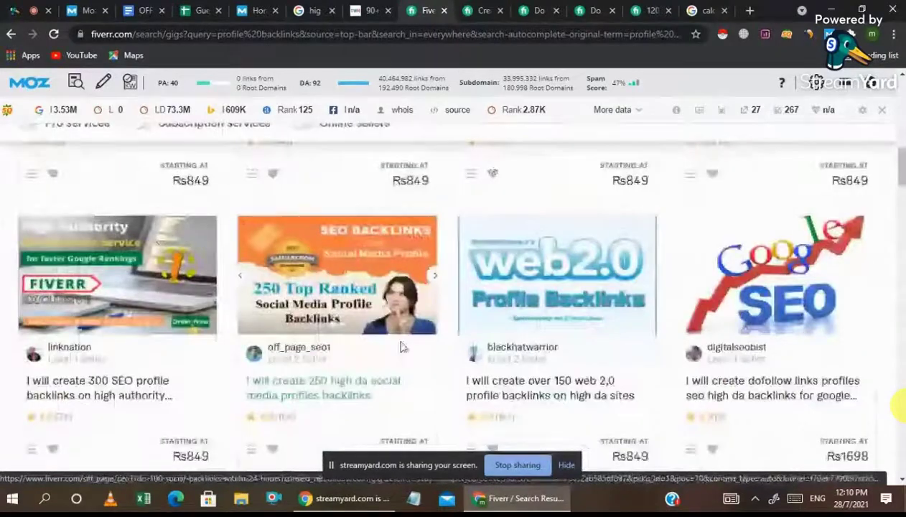
scroll(400, 348, up, 4)
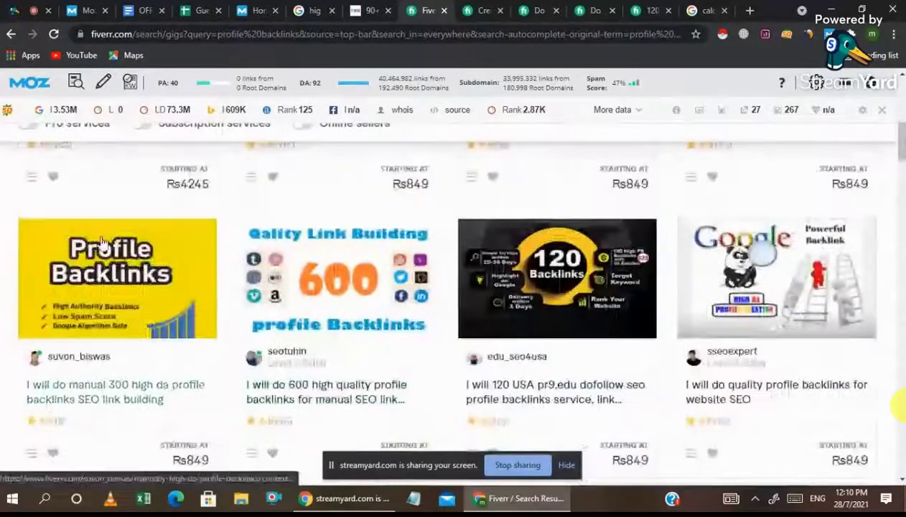
Check the StreamYard comments and compare the Basic, Standard and Premium packages of the 120 USA pr9,edu dofollow profile backlinks gig
click(22, 10)
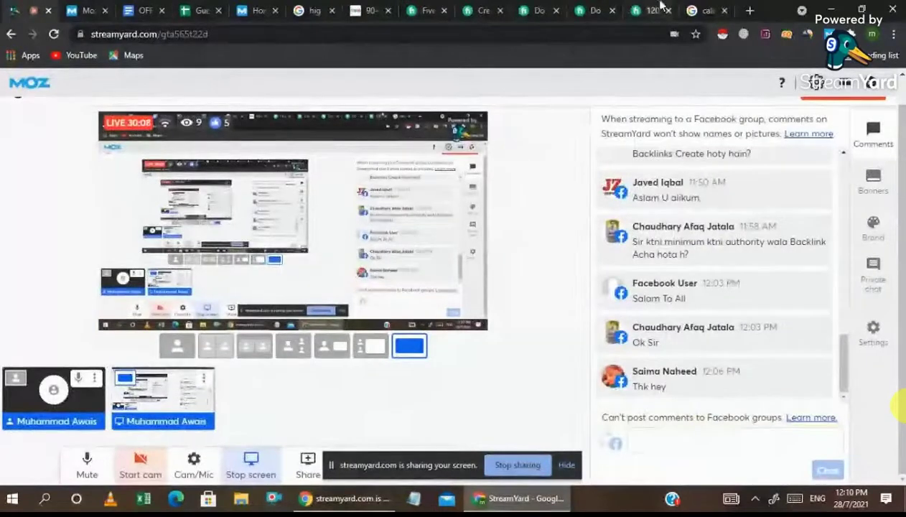
click(631, 9)
scroll(585, 265, up, 10)
scroll(585, 265, down, 2)
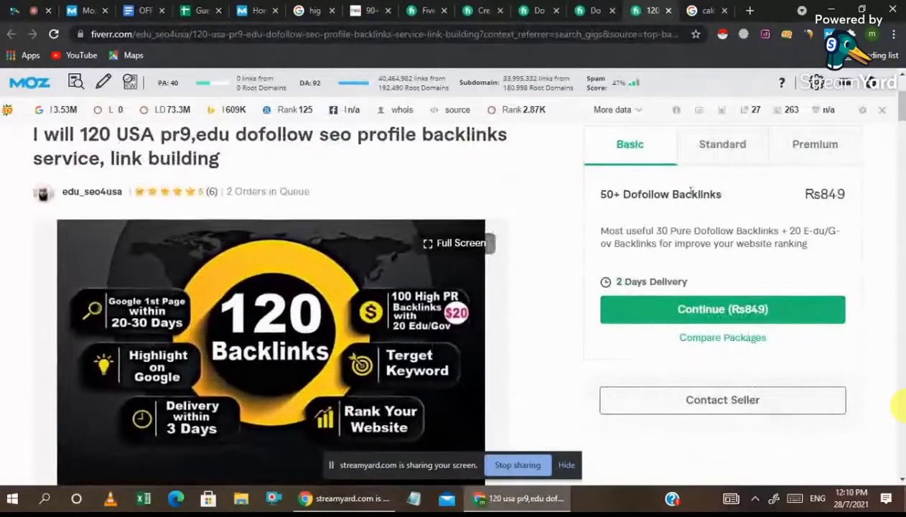
click(733, 148)
click(810, 155)
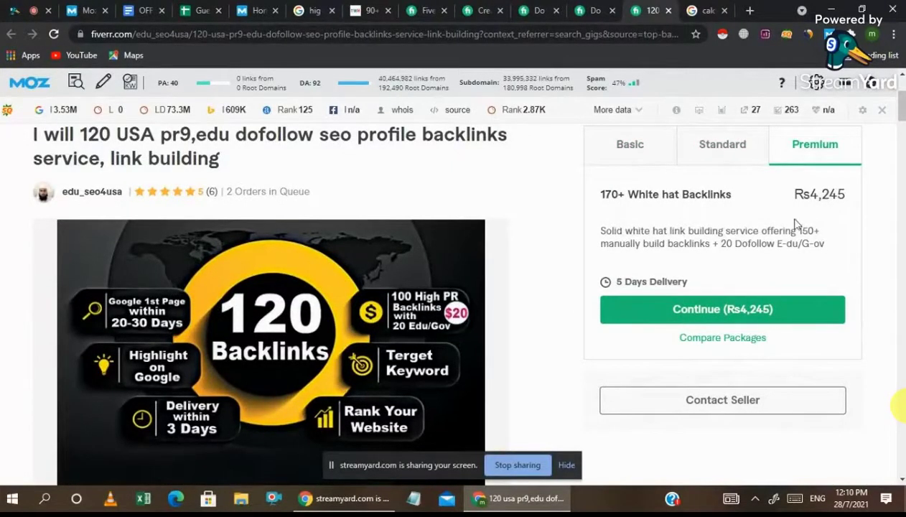
Highlight the 120 USA pr9,edu dofollow gig's title and review the seller's details under About The Seller
scroll(344, 287, up, 1)
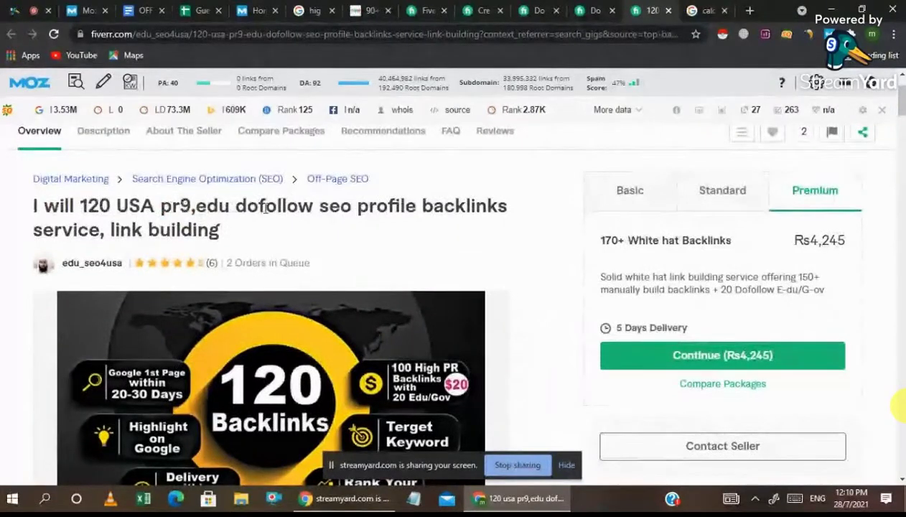
triple_click(177, 230)
scroll(350, 263, down, 15)
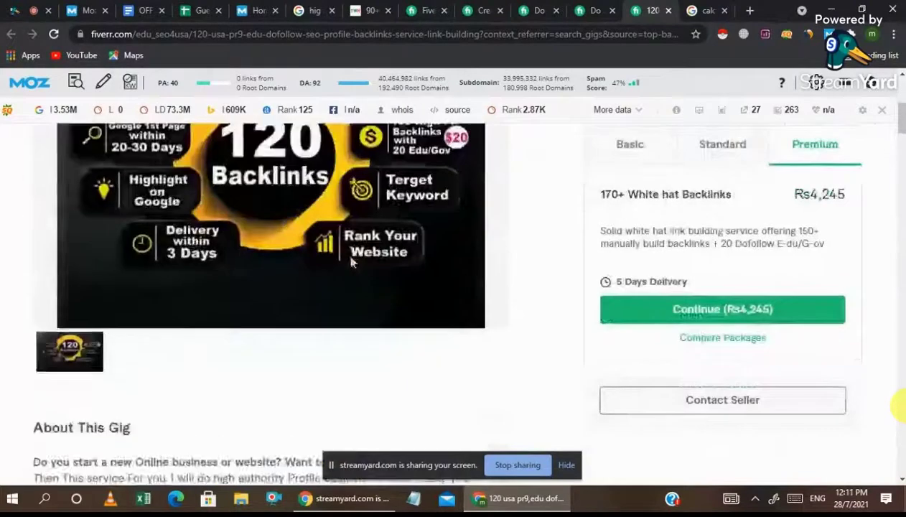
scroll(351, 263, down, 5)
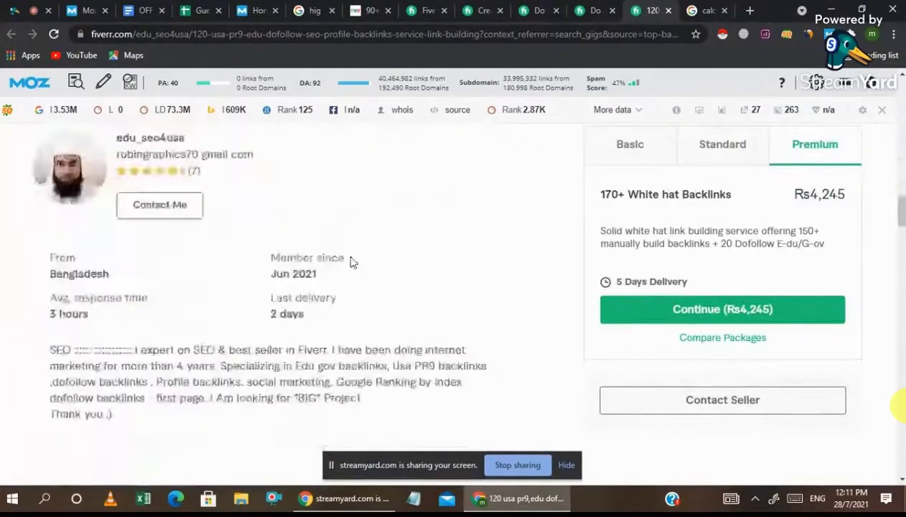
scroll(350, 263, up, 1)
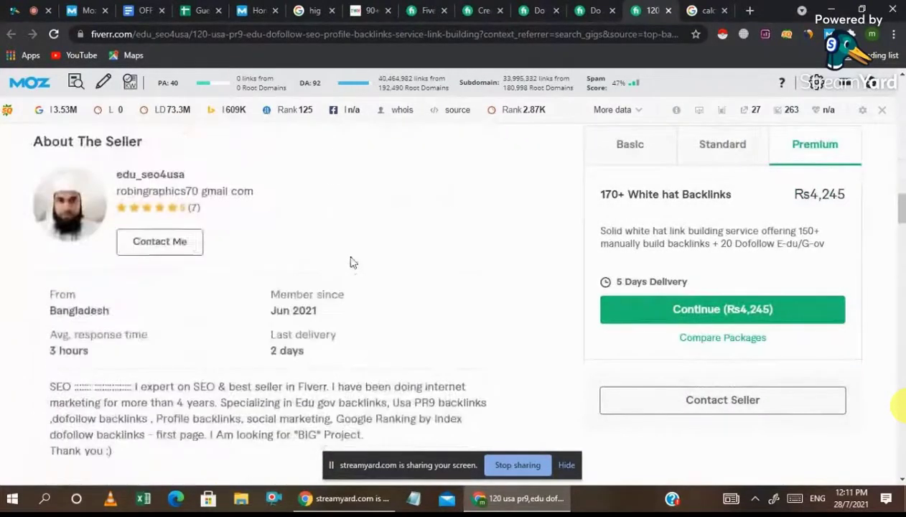
Open the profile of the 120 USA pr9,edu dofollow gig's seller in a new tab and highlight the member-since date
middle_click(150, 182)
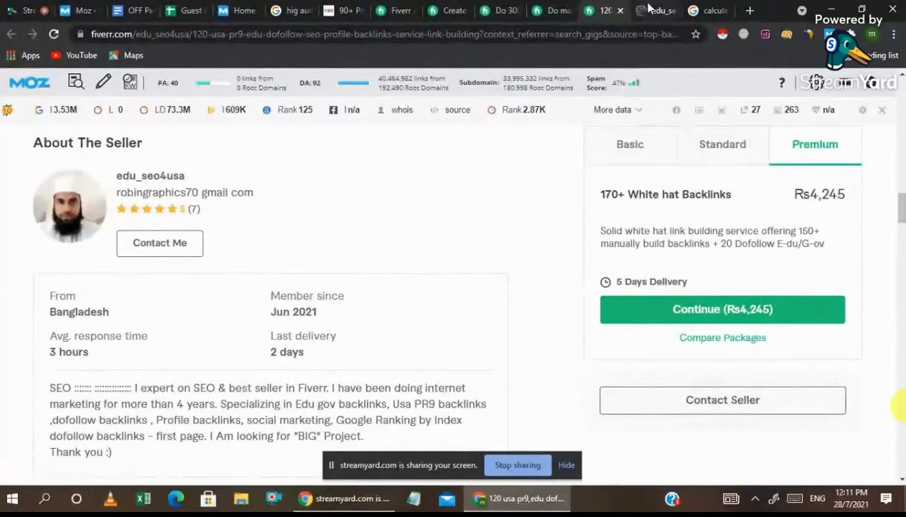
click(647, 9)
scroll(400, 269, down, 2)
scroll(401, 269, up, 2)
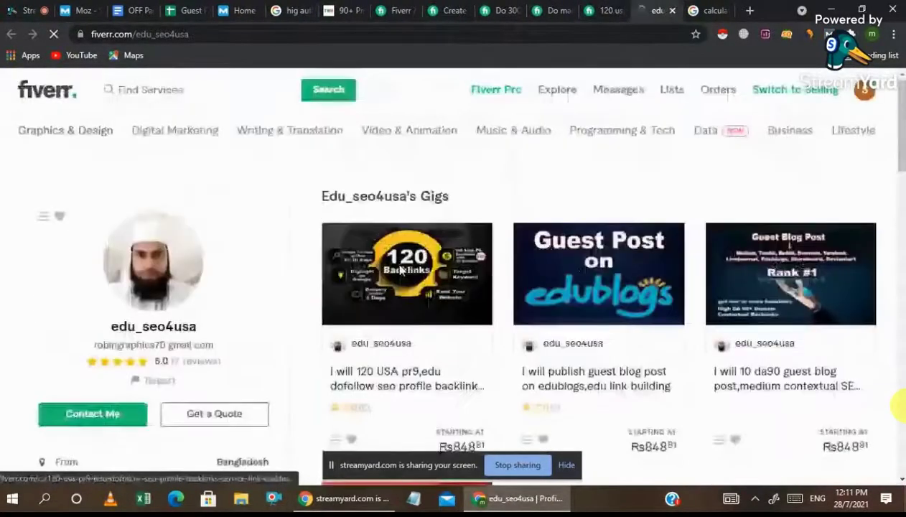
scroll(281, 219, down, 3)
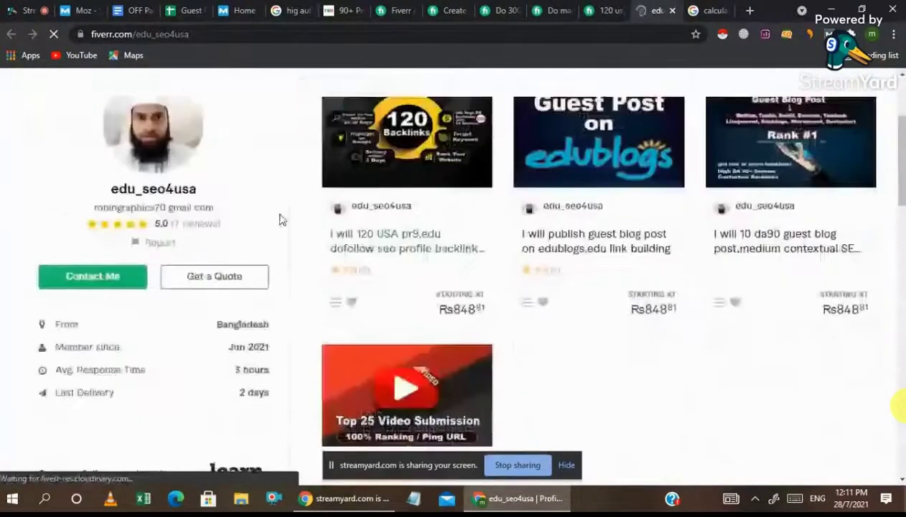
triple_click(245, 355)
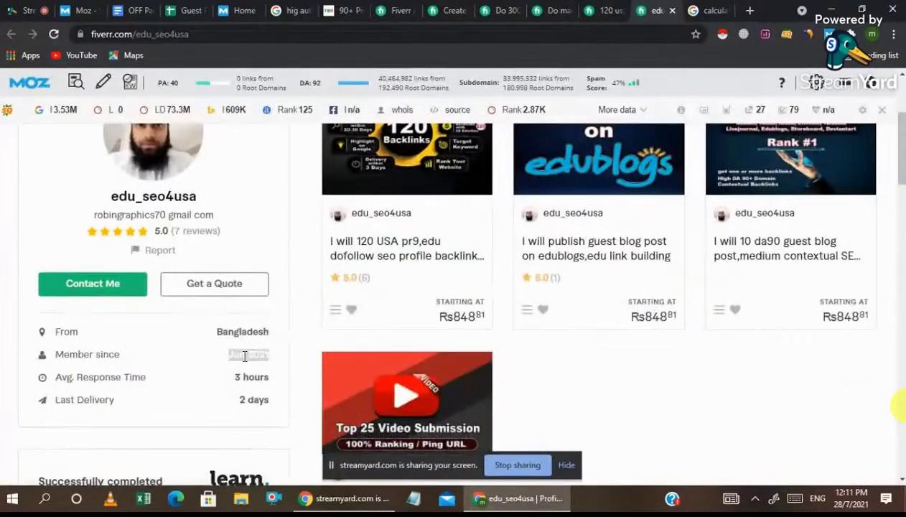
click(190, 231)
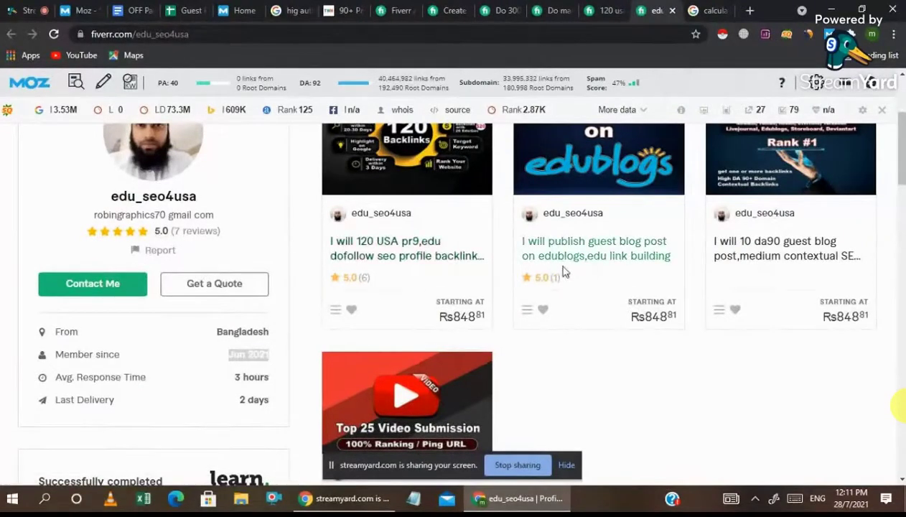
Look over the gigs listed on the seller's profile alongside their ratings, starting prices and the seller's details
scroll(367, 234, up, 3)
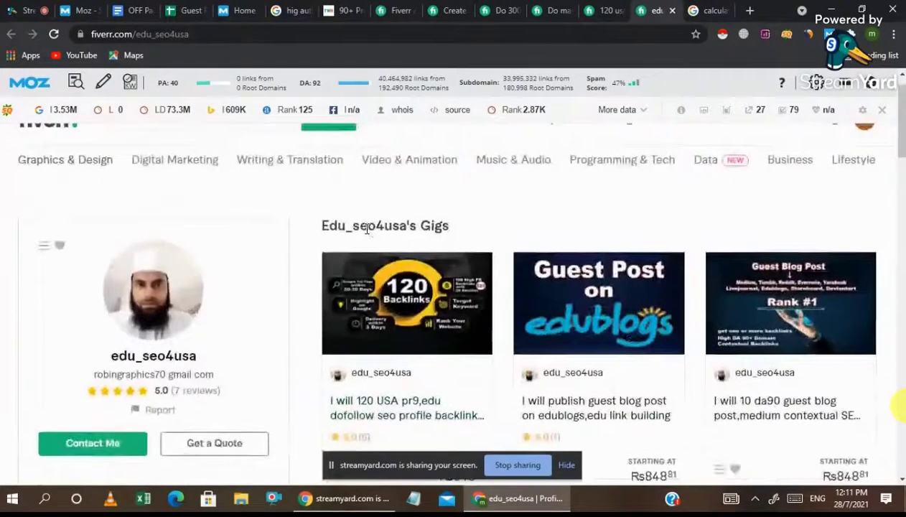
scroll(260, 337, down, 5)
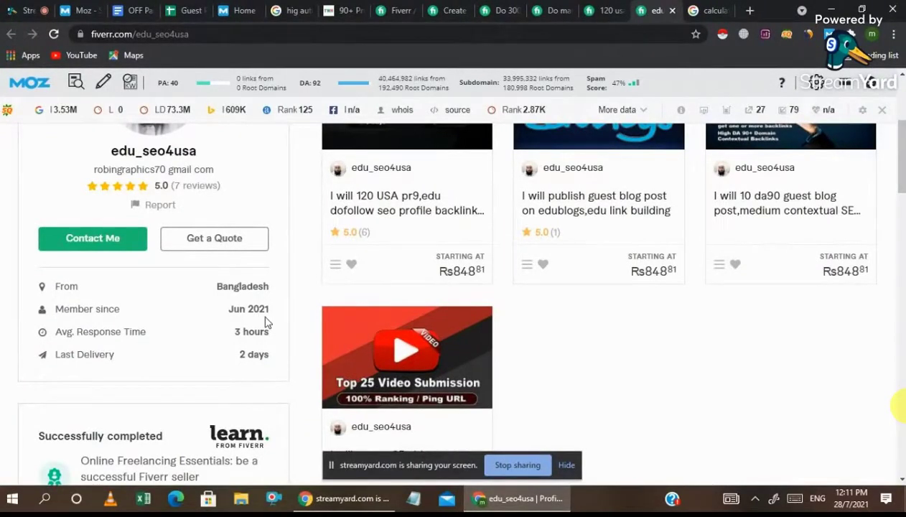
scroll(437, 289, up, 1)
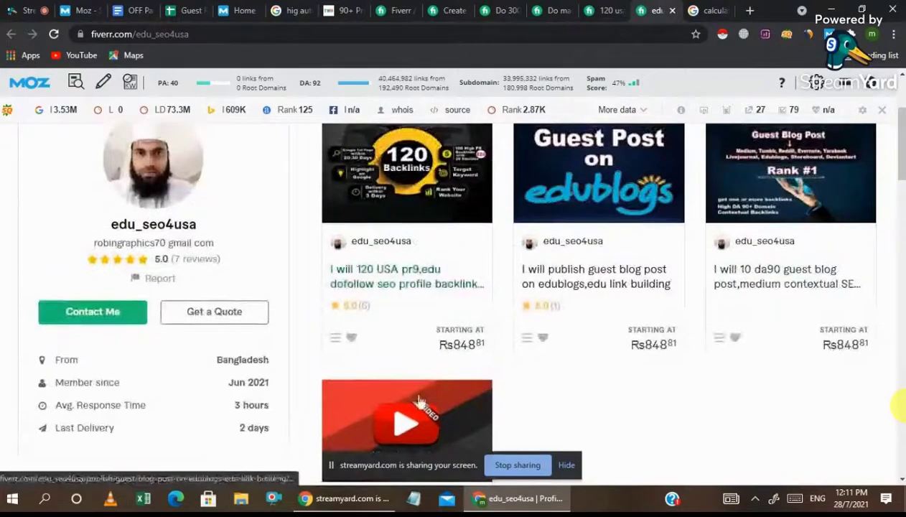
scroll(522, 366, up, 1)
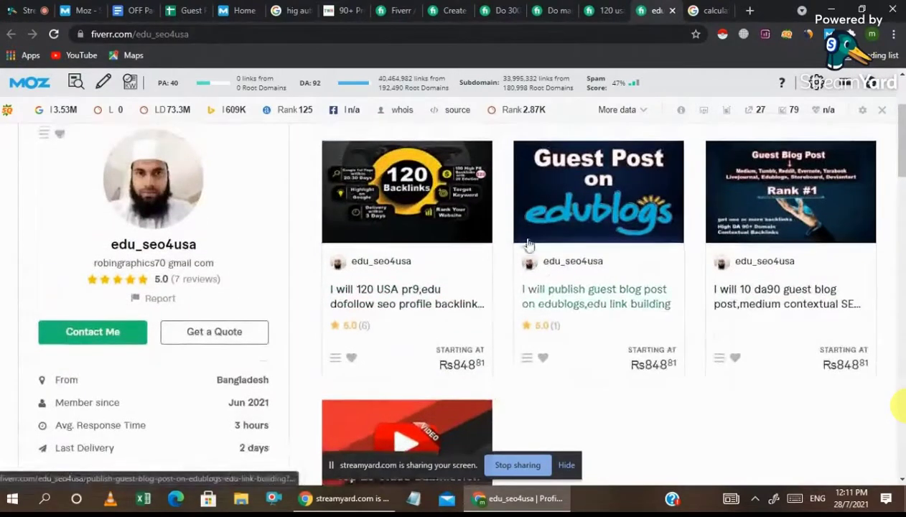
scroll(280, 372, down, 2)
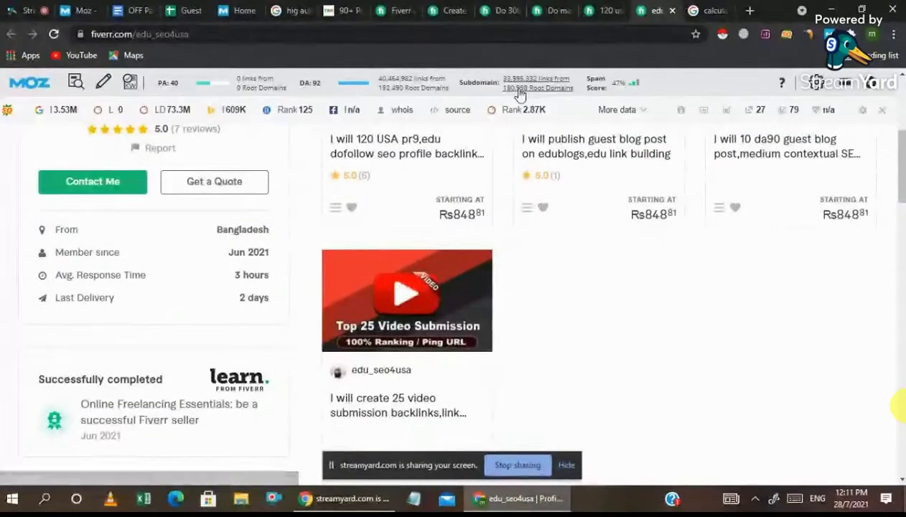
Check the StreamYard live comments and search Google for "jazzcash iban number" in a new tab
click(30, 8)
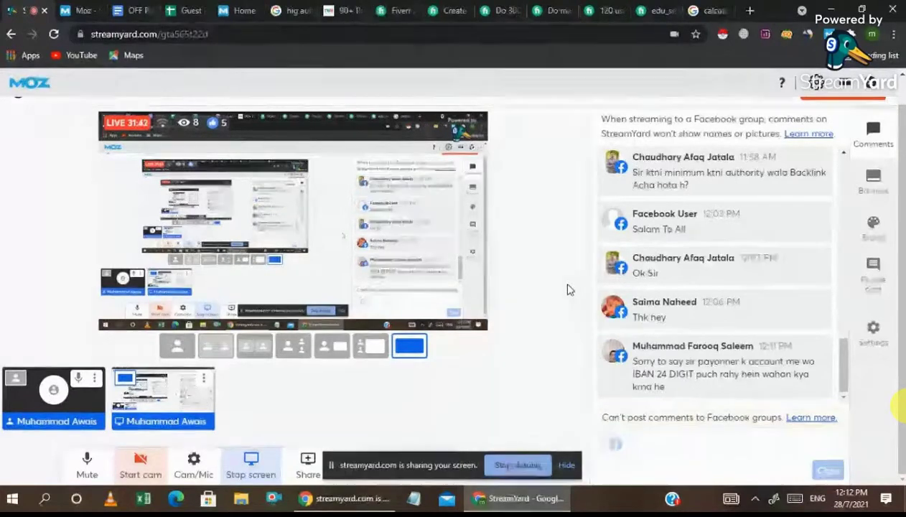
click(751, 10)
text(jazz)
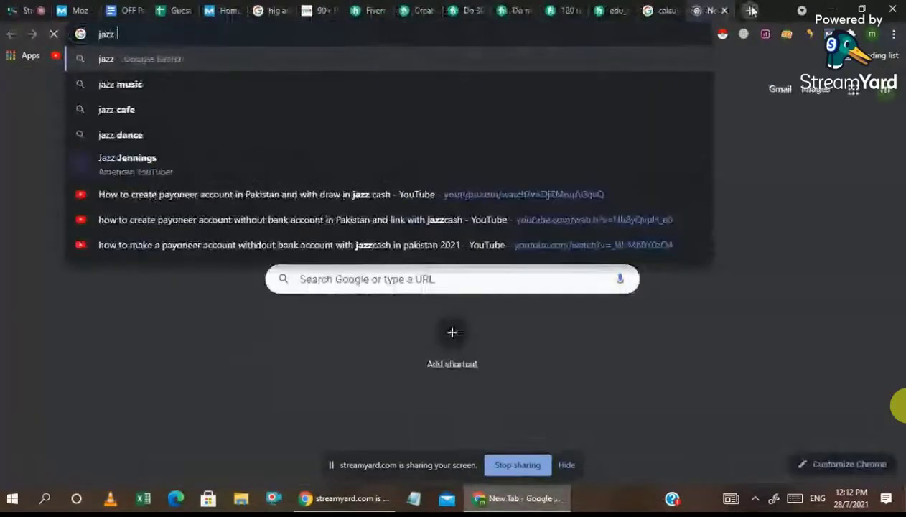
text(cash ib)
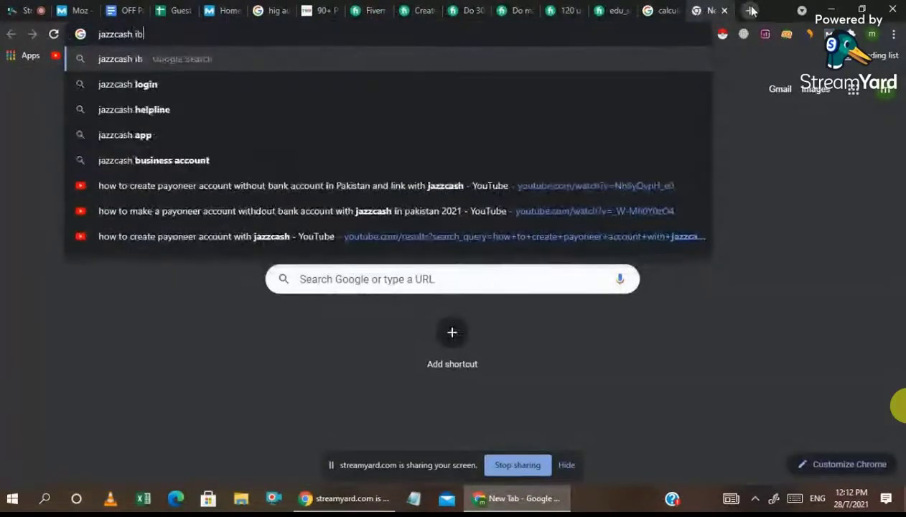
text(an number)
key(Return)
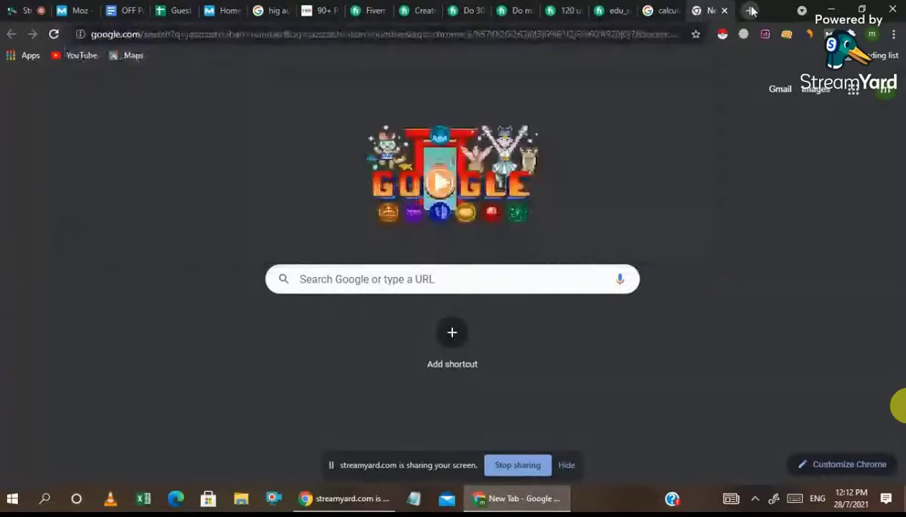
Review the JazzCash IBAN search results, highlighting the IBAN in the Payoneer-to-JazzCash withdrawal result, and close the results tab
scroll(243, 307, down, 1)
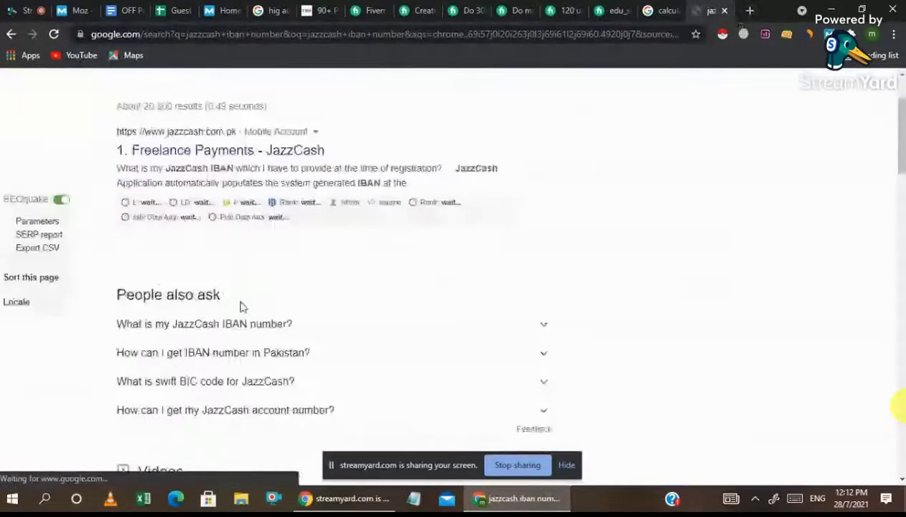
scroll(243, 307, down, 1)
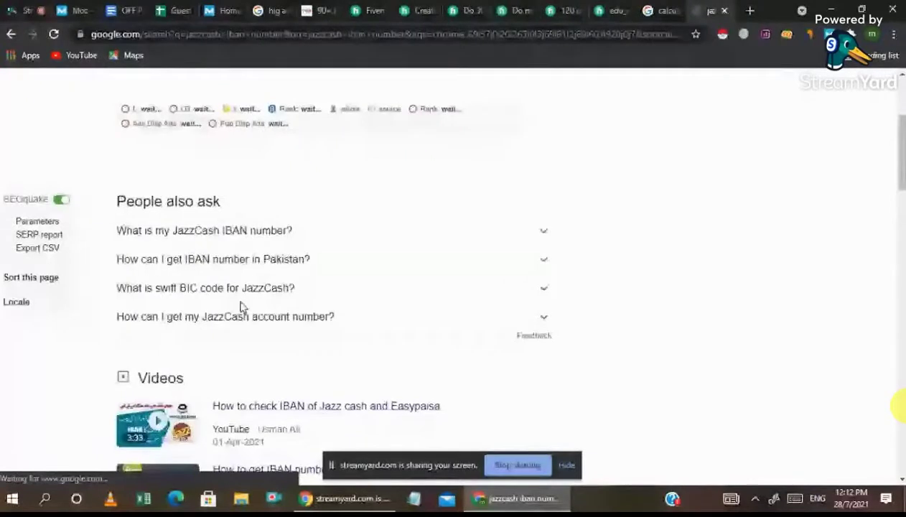
scroll(243, 307, down, 4)
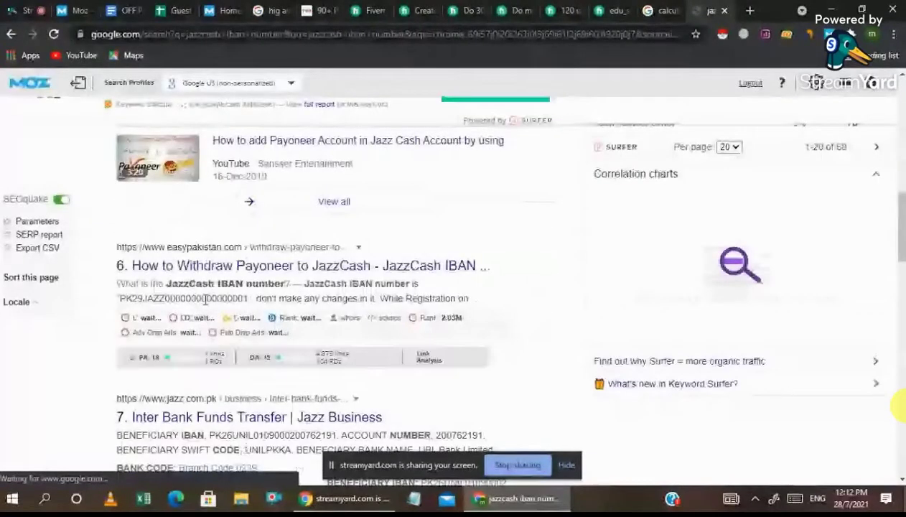
drag(248, 300, 121, 299)
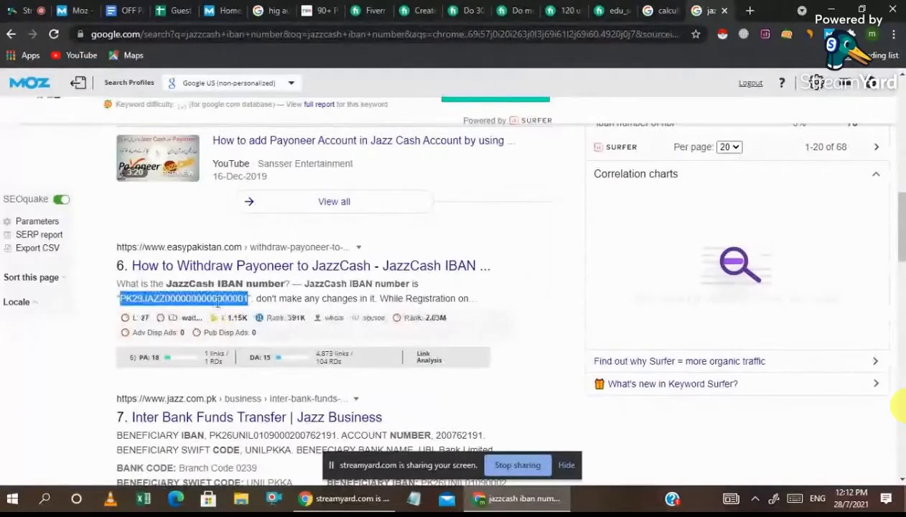
scroll(280, 320, down, 1)
scroll(280, 319, down, 2)
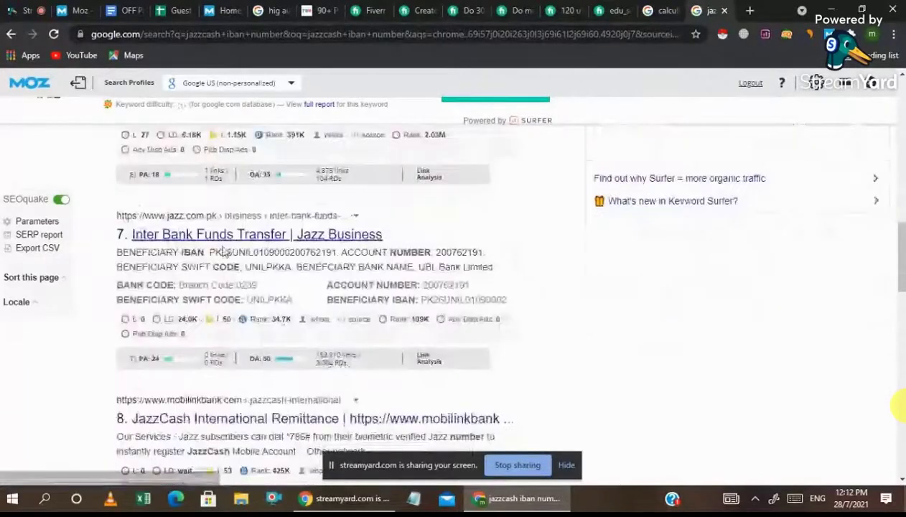
scroll(316, 280, up, 3)
scroll(321, 276, up, 4)
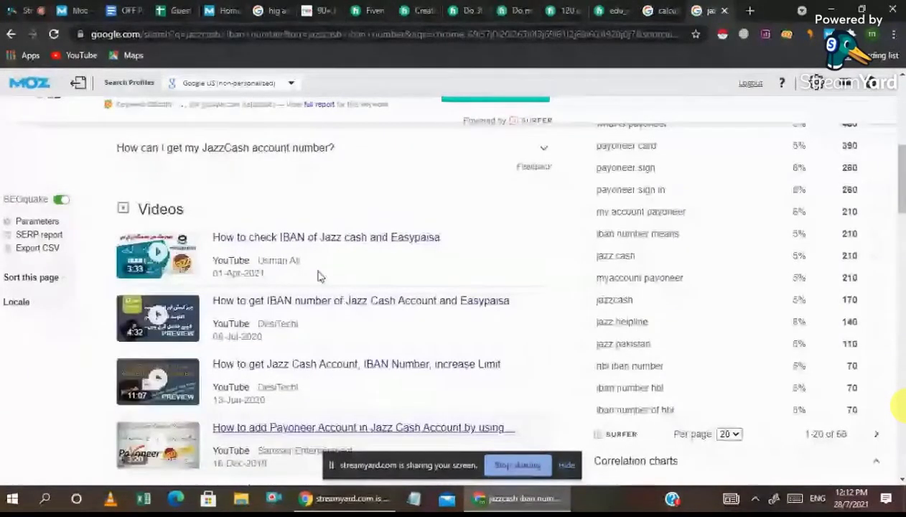
click(724, 11)
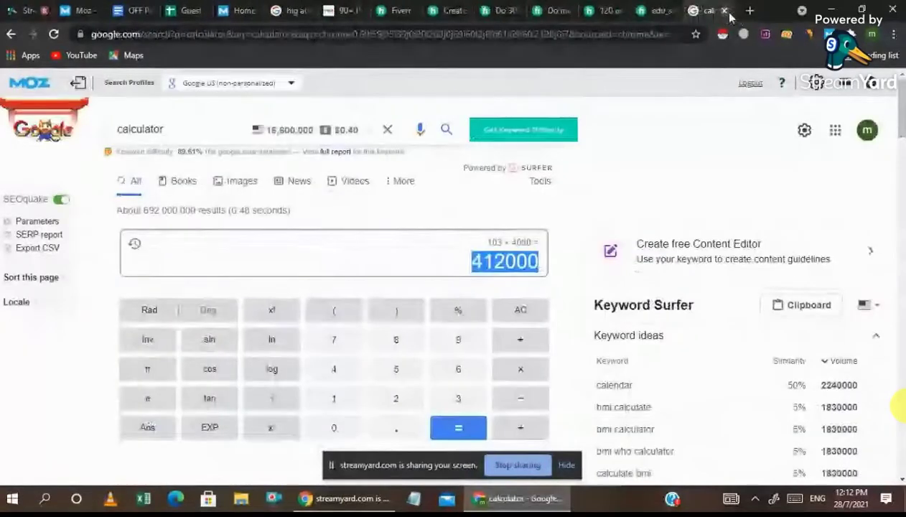
Recheck the StreamYard comments and revisit the already opened Fiverr profile backlinks gigs and seller profile
click(27, 10)
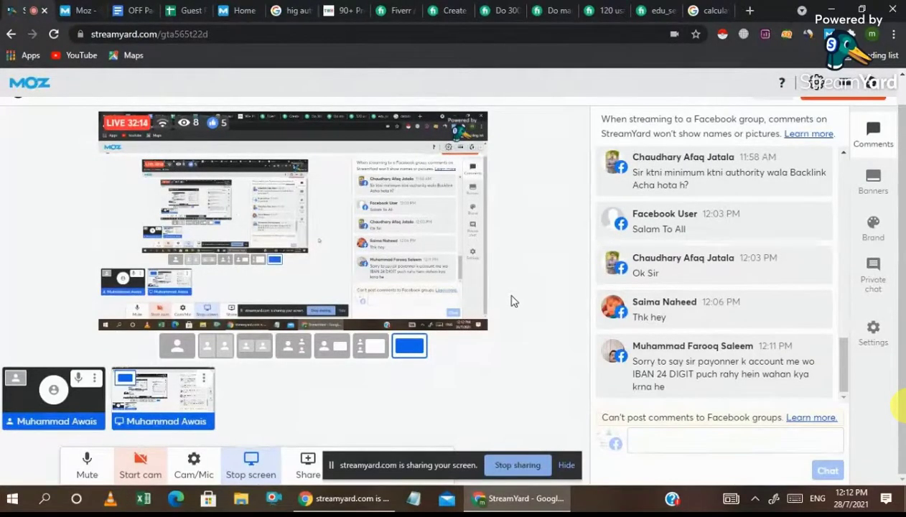
click(435, 9)
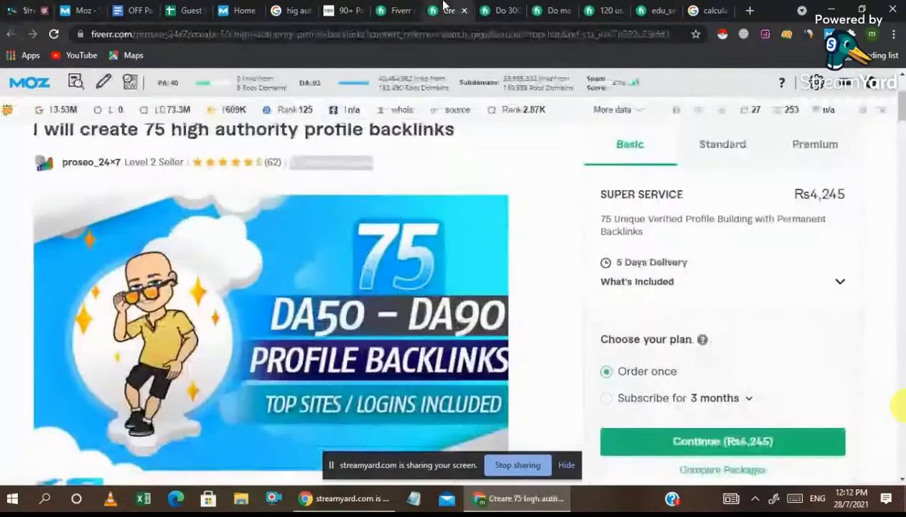
click(495, 9)
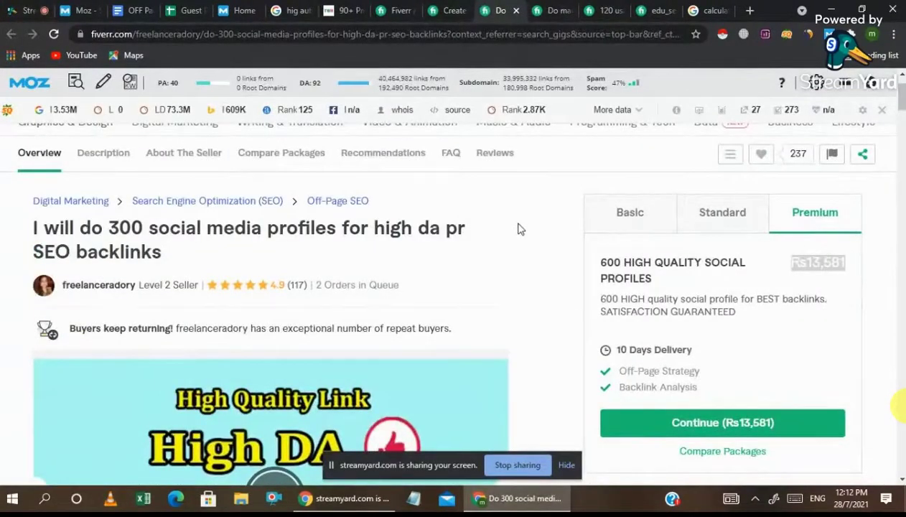
click(558, 10)
click(625, 9)
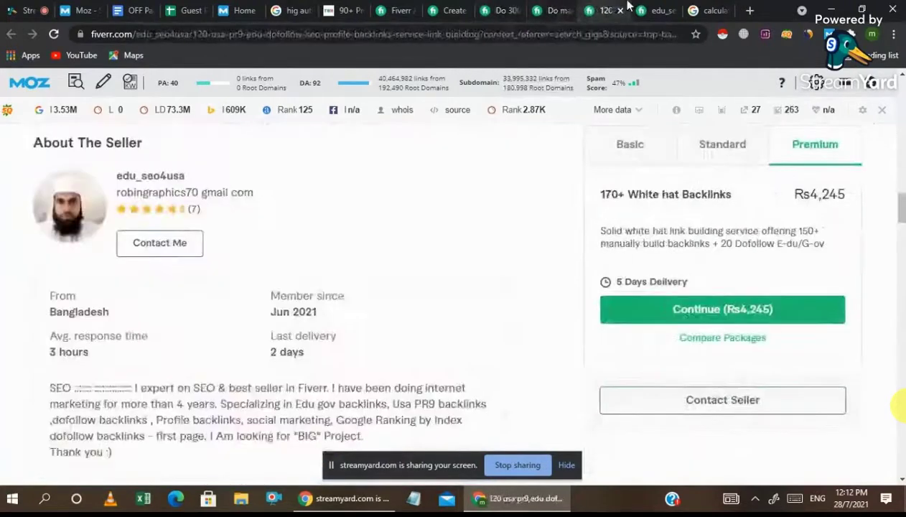
click(657, 9)
From the Fiverr search results, open the 300 SEO profile, 250 social media, 150 web 2,0 and dofollow links profiles gigs in new tabs
click(398, 10)
scroll(434, 327, down, 1)
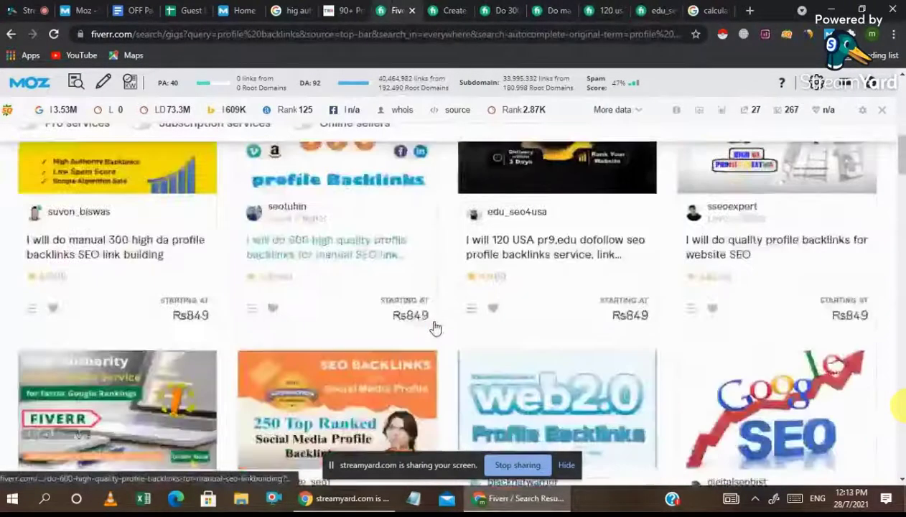
scroll(434, 326, down, 2)
click(334, 262)
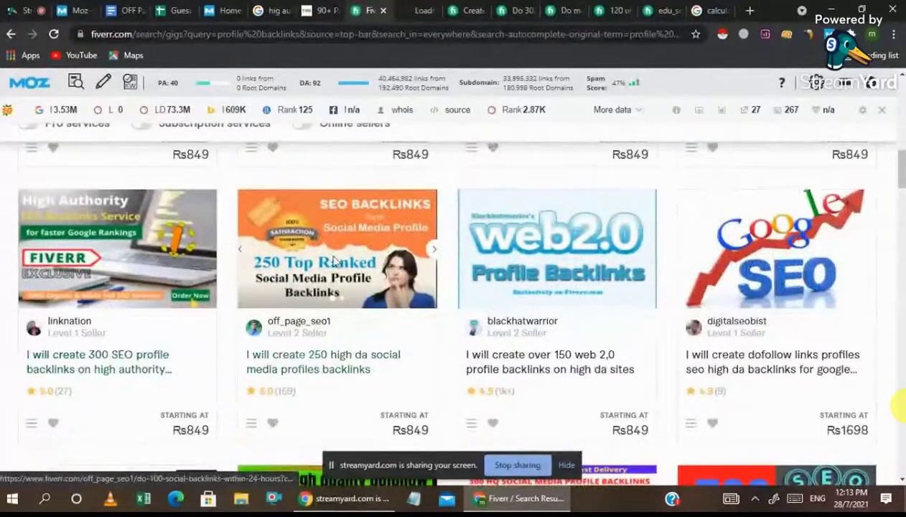
click(334, 262)
click(458, 268)
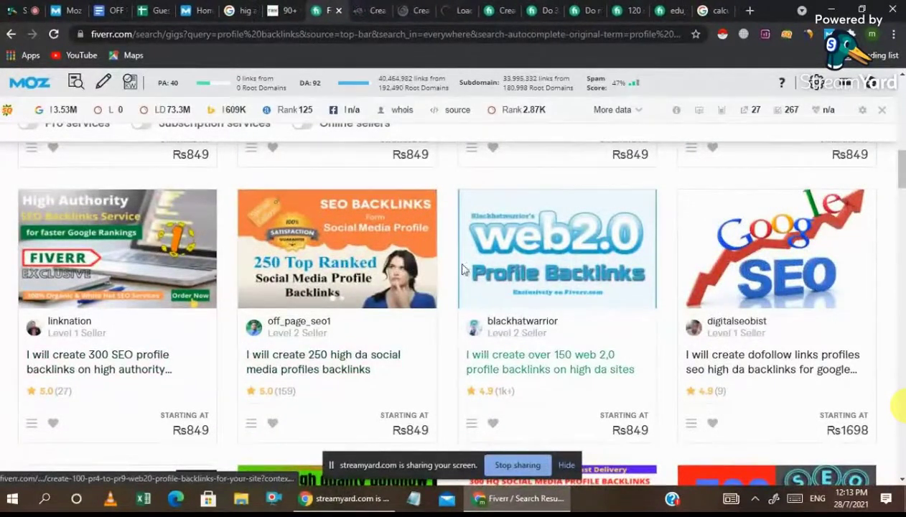
click(729, 269)
Go through the four newly opened gigs and compare their orders in queue, highlighting that text beside the seller ratings
click(388, 10)
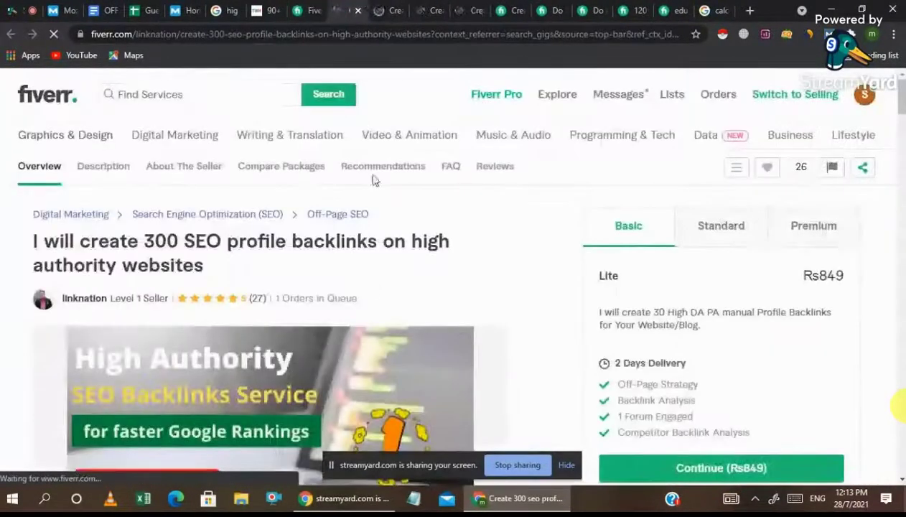
double_click(305, 298)
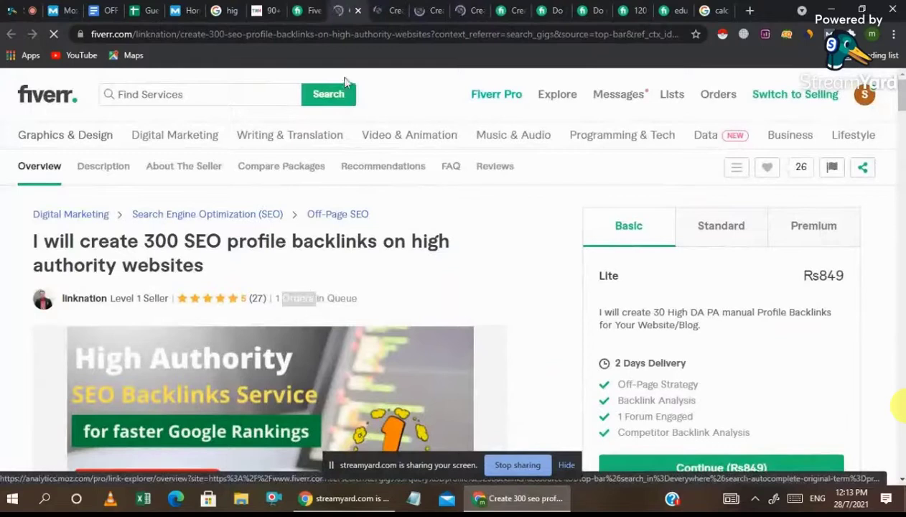
click(386, 10)
triple_click(325, 298)
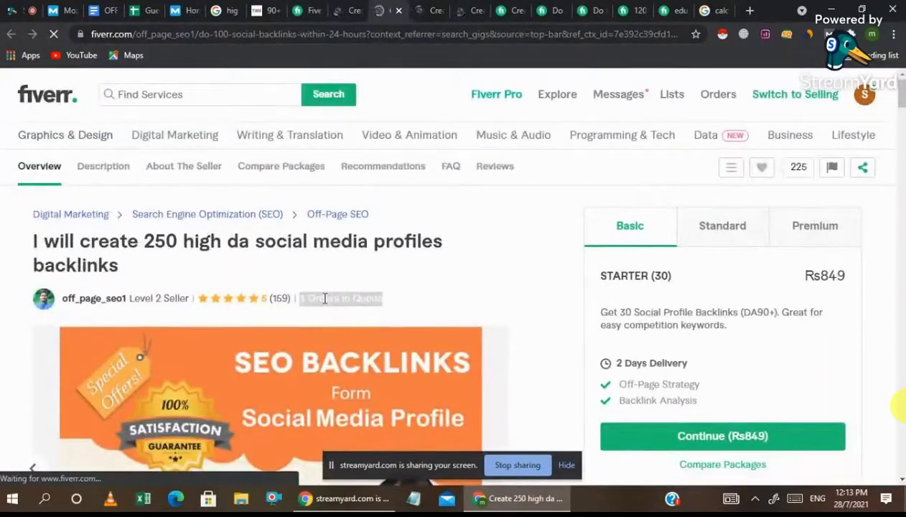
key(ctrl+Tab)
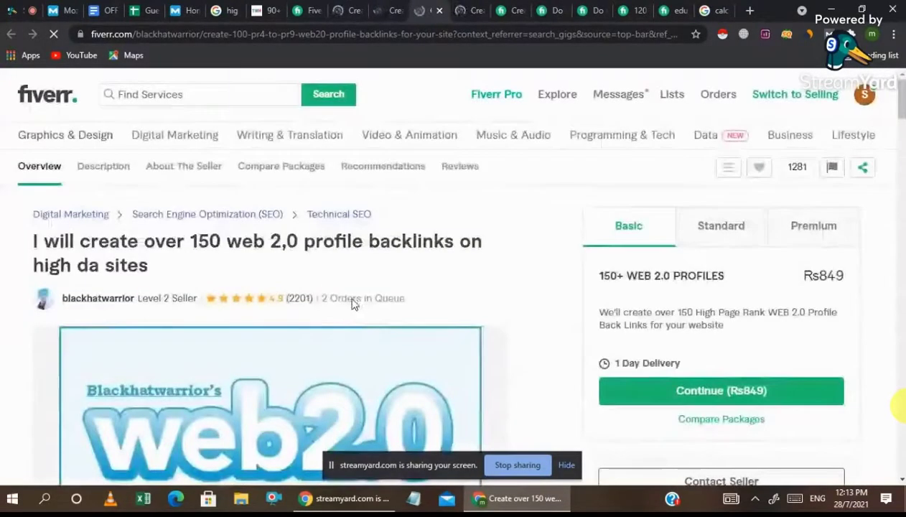
key(ctrl+Tab)
double_click(359, 298)
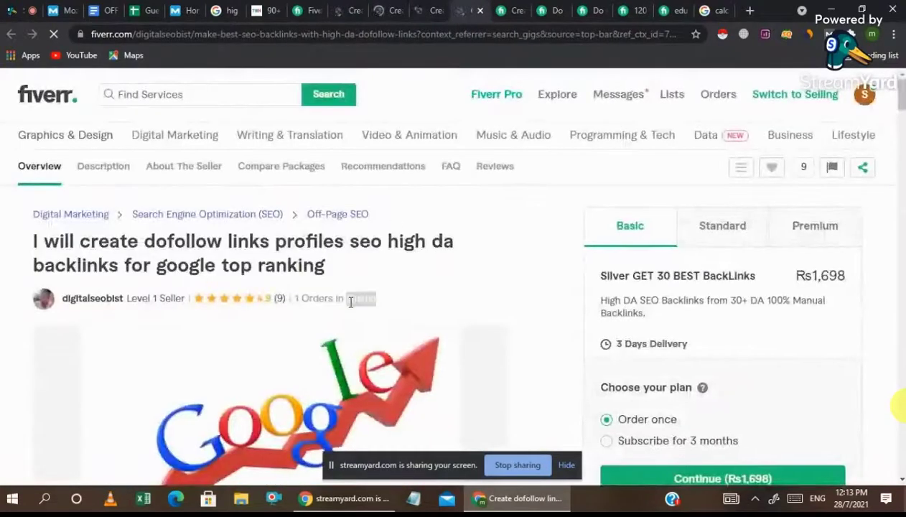
scroll(506, 307, down, 3)
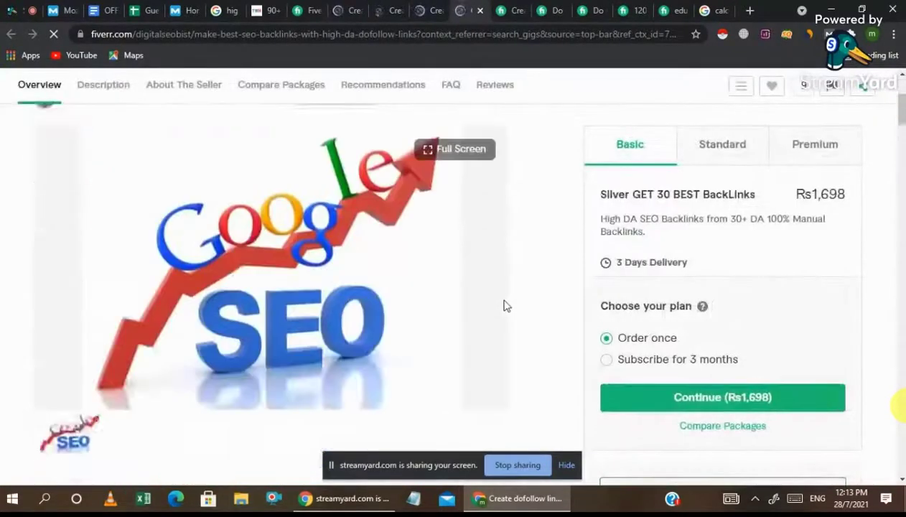
scroll(506, 308, up, 3)
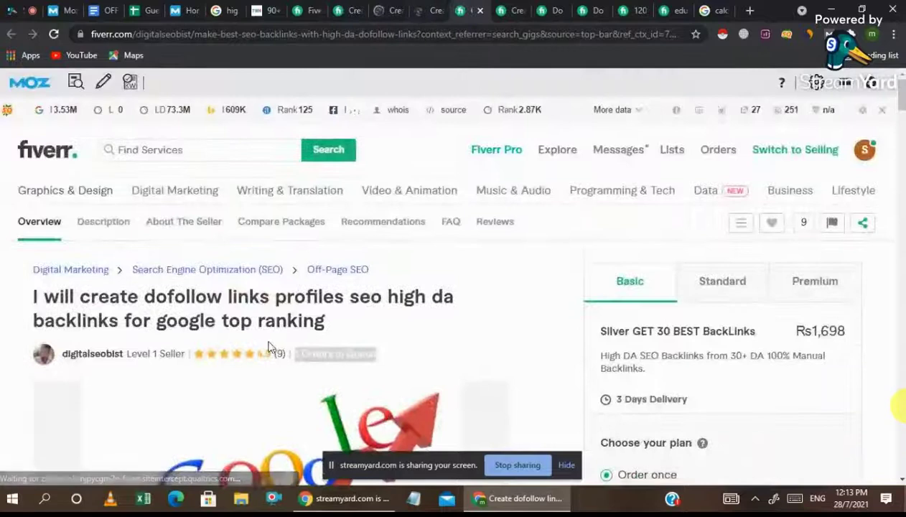
Recheck the StreamYard comments and close the surplus Fiverr gig tabs between the remaining gigs and the calculator
click(431, 10)
click(391, 9)
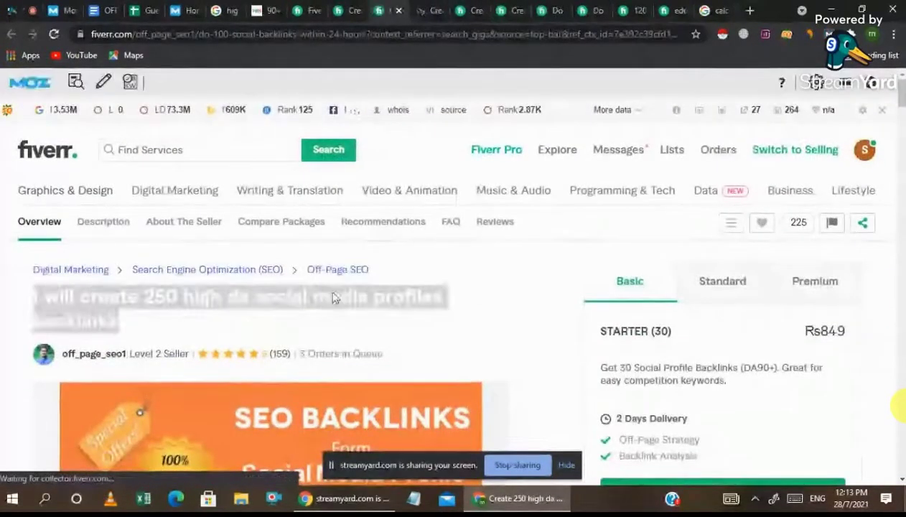
key(ctrl+1)
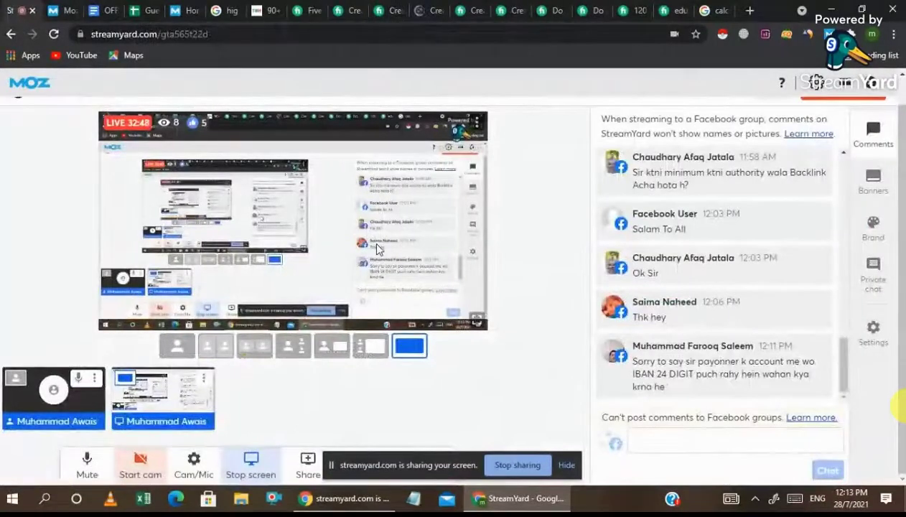
click(431, 11)
click(439, 12)
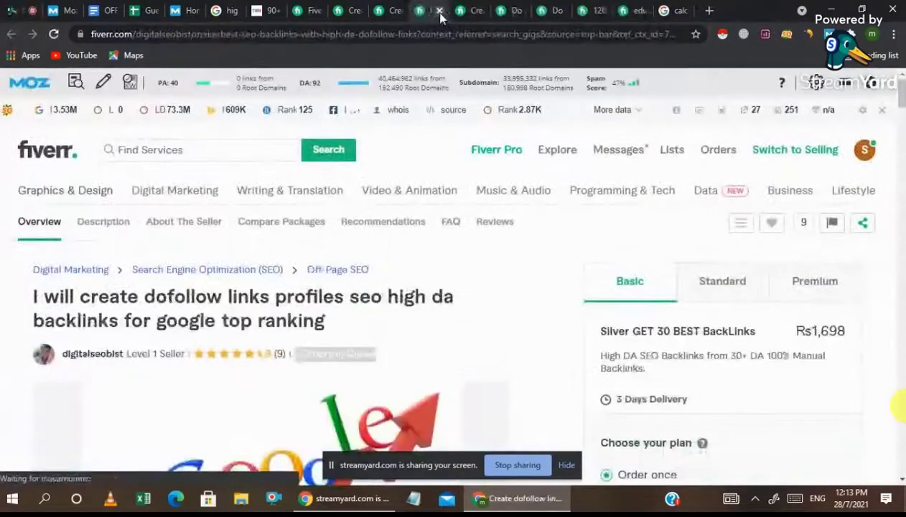
click(439, 11)
click(439, 12)
click(440, 11)
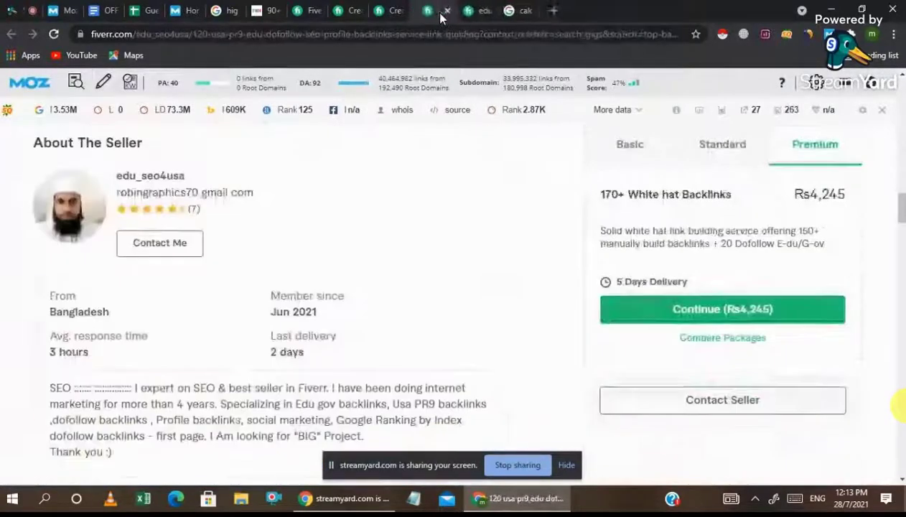
click(440, 12)
click(440, 12)
click(440, 11)
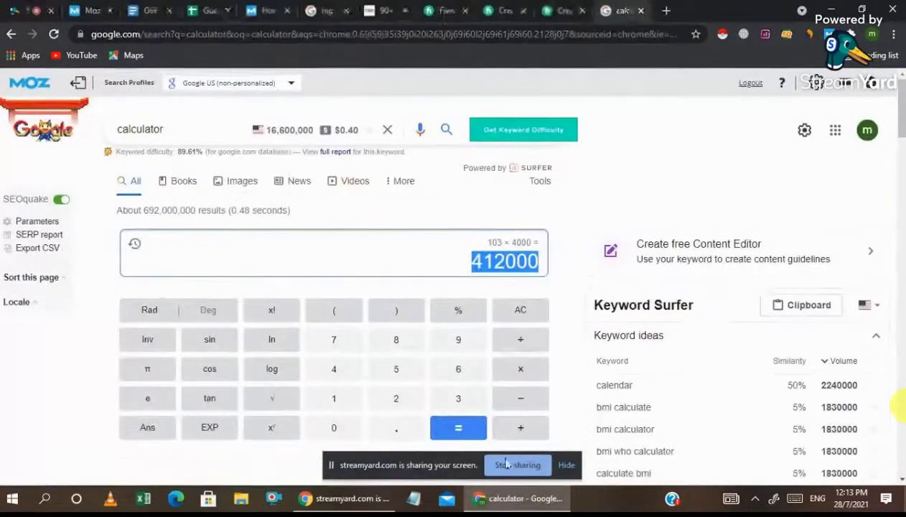
In the OFF Page SEO document, add the line "PR= PAGE RANK" below "Profile Backlinks"
click(169, 10)
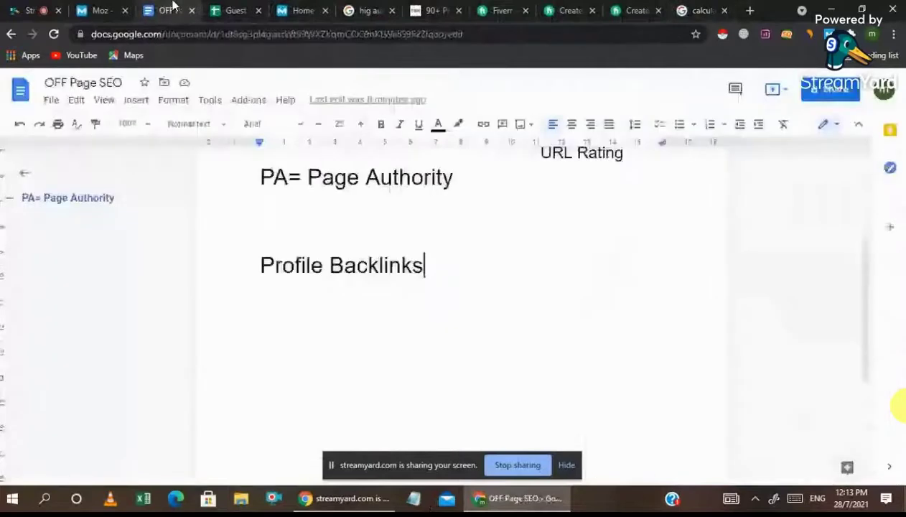
key(Return)
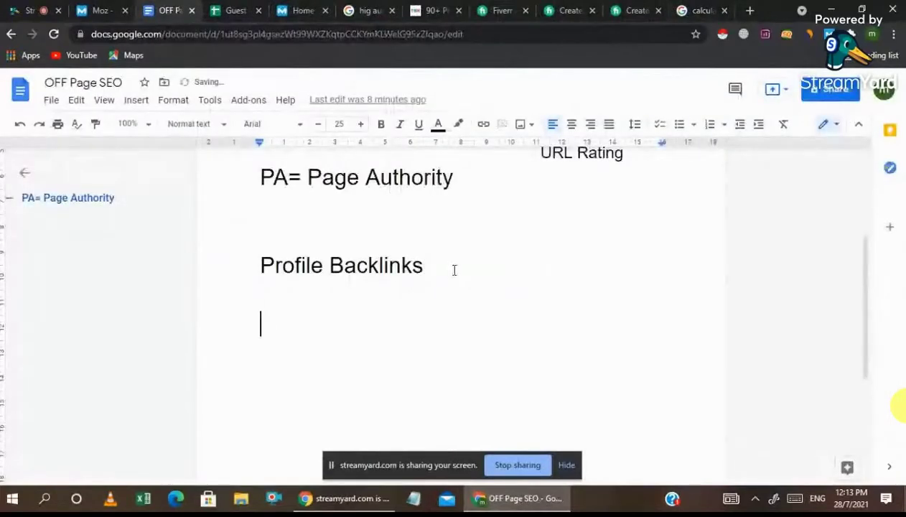
text(PR)
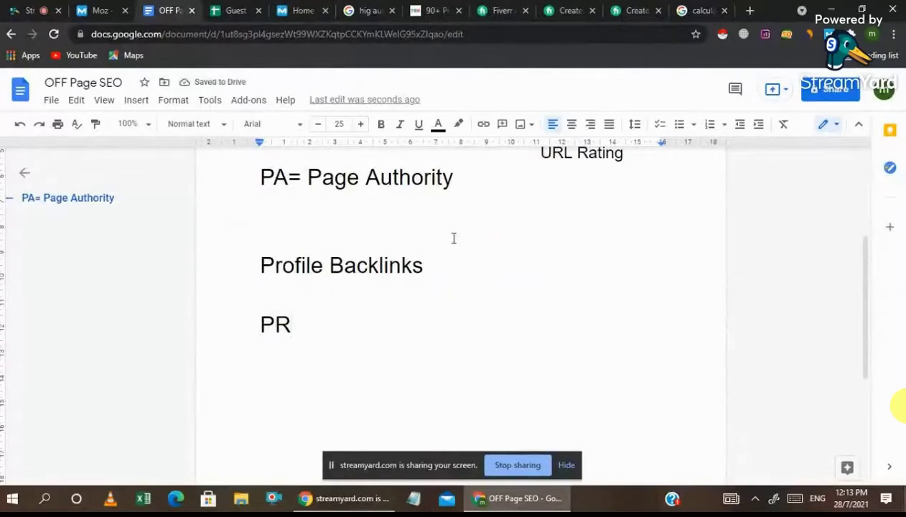
text(= PAGE)
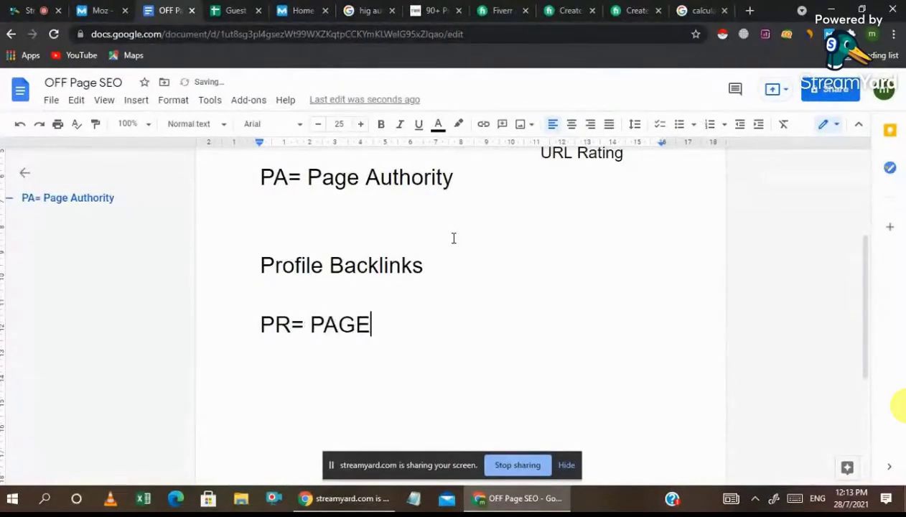
text( RANL)
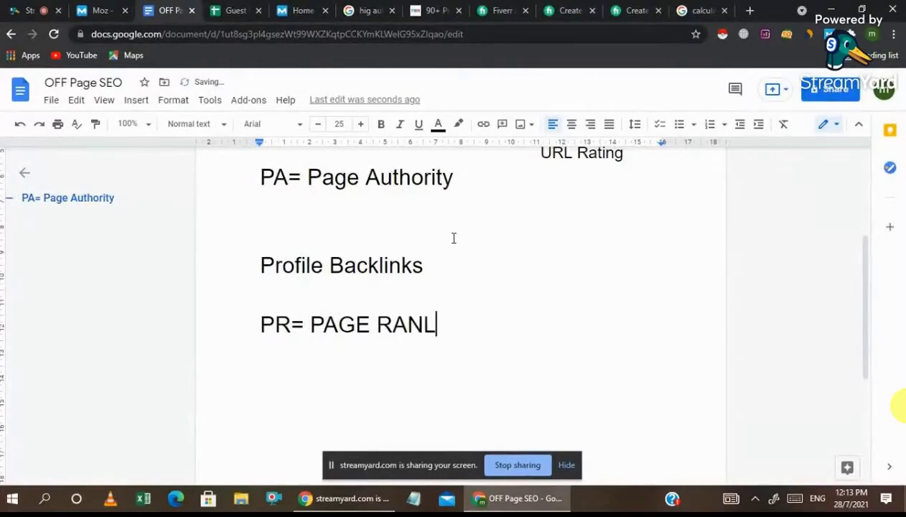
key(BackSpace)
text(K)
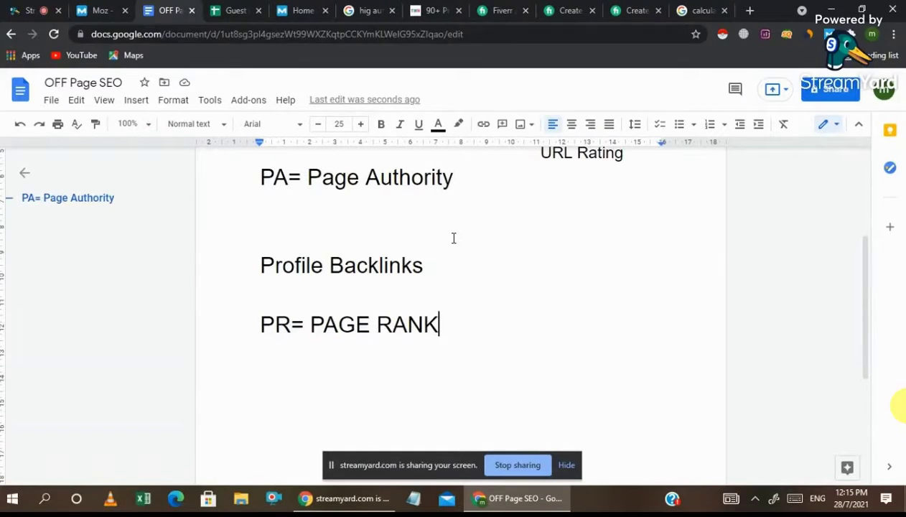
After checking the StreamYard comments, close the Fiverr and calculator tabs, restoring the 90+ Profile Creation Sites page
click(23, 10)
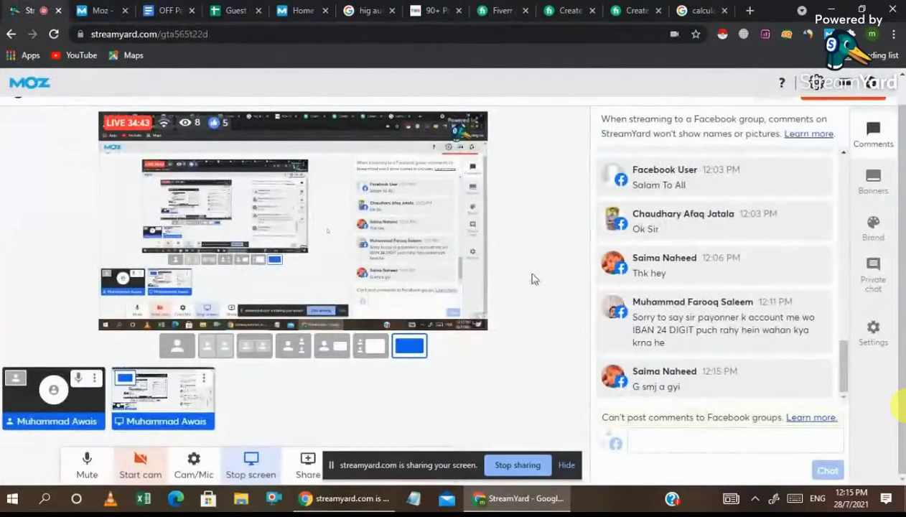
click(362, 10)
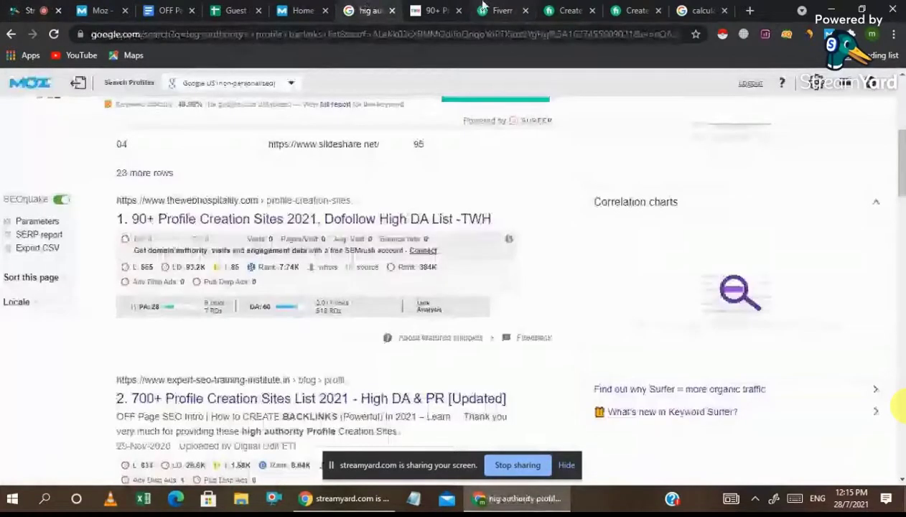
click(502, 10)
click(569, 10)
click(592, 10)
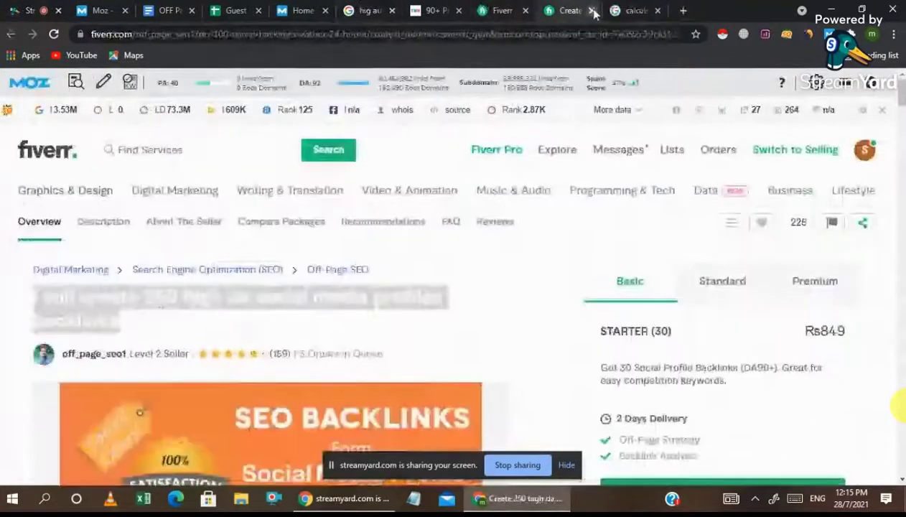
click(592, 10)
click(593, 10)
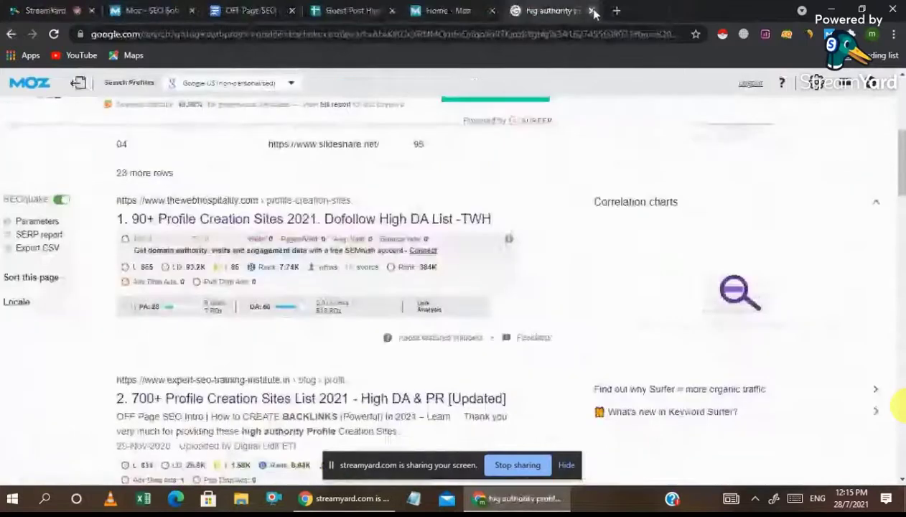
click(625, 175)
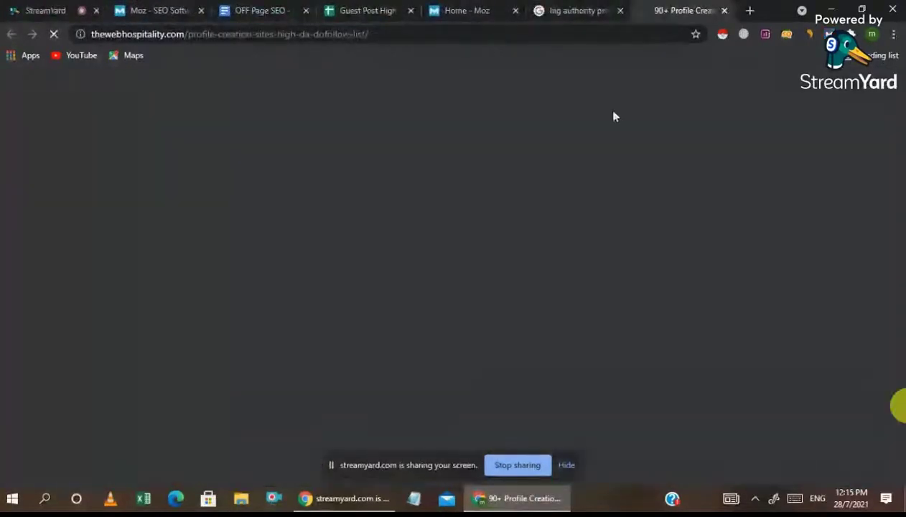
Close the Moz home and high authority Google results tabs, leaving the 90+ Profile Creation Sites list in view
click(283, 8)
click(391, 9)
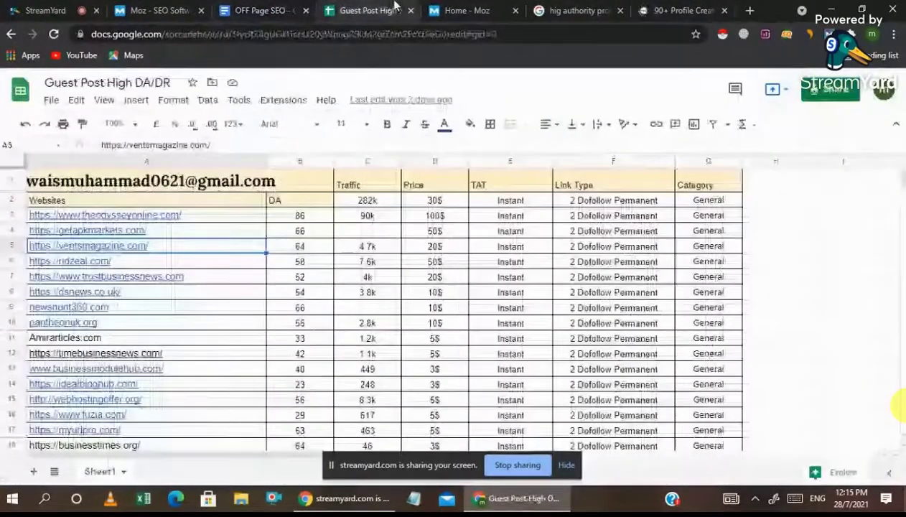
click(467, 10)
click(515, 10)
click(515, 10)
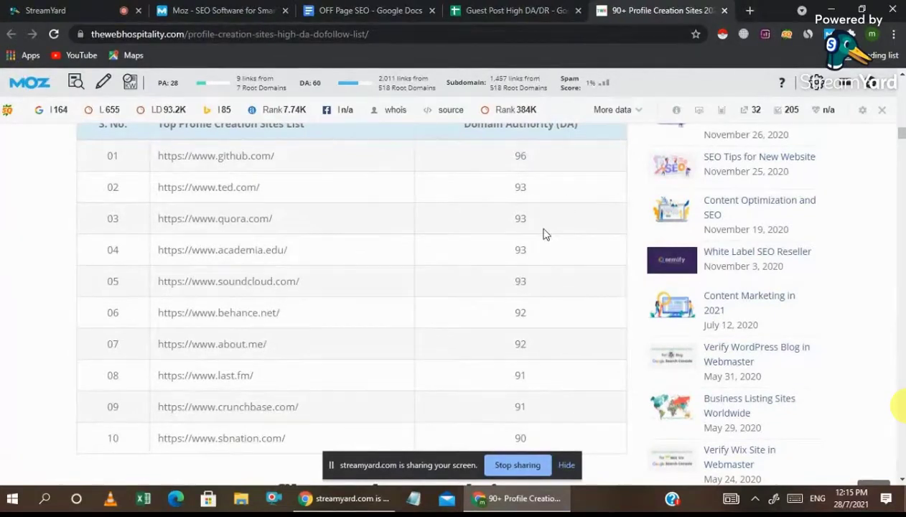
Search Google in a new tab for "high Domain authority profile backlink list"
click(751, 10)
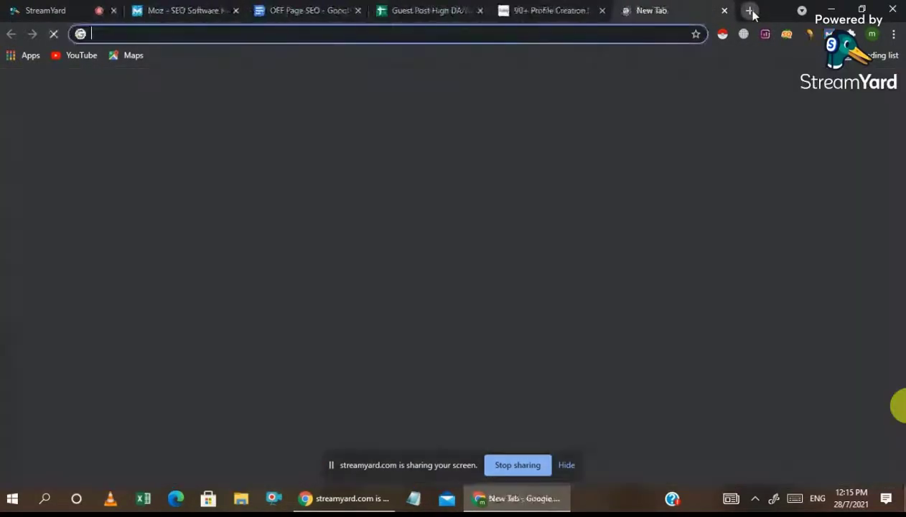
text(high Domai)
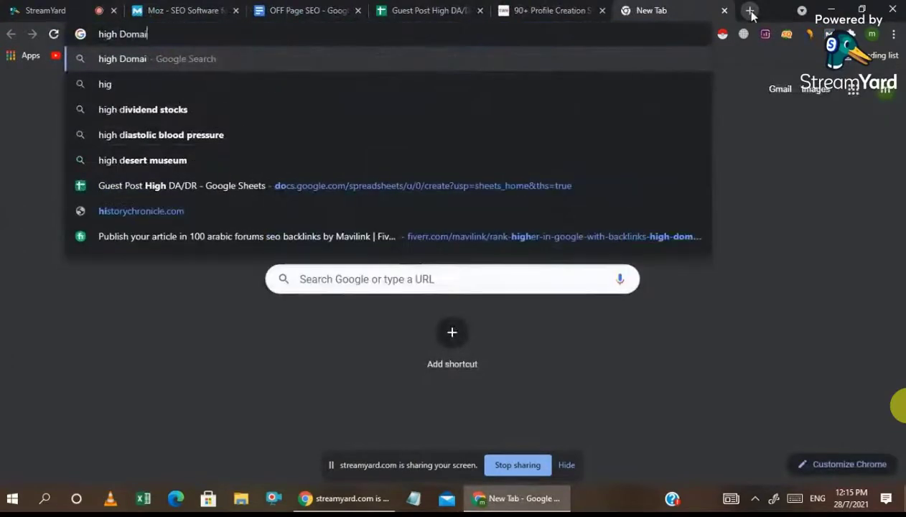
text(n au)
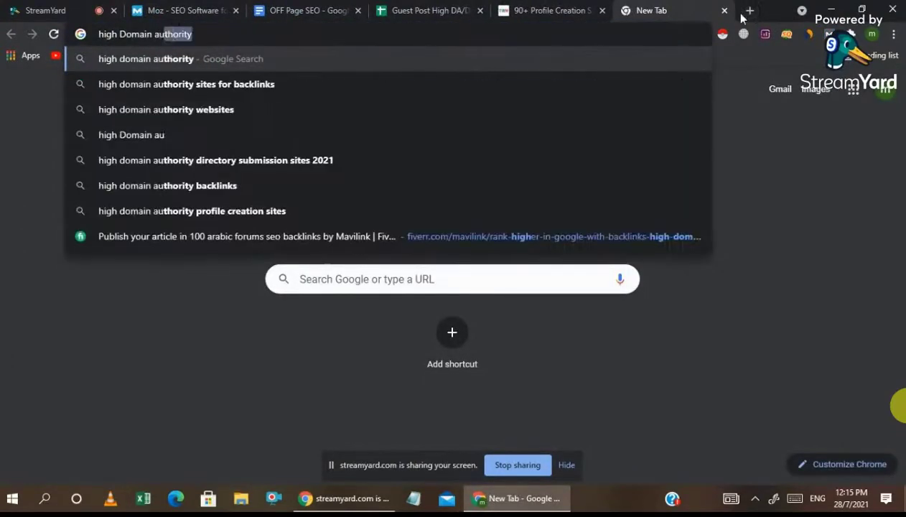
text(thority profil)
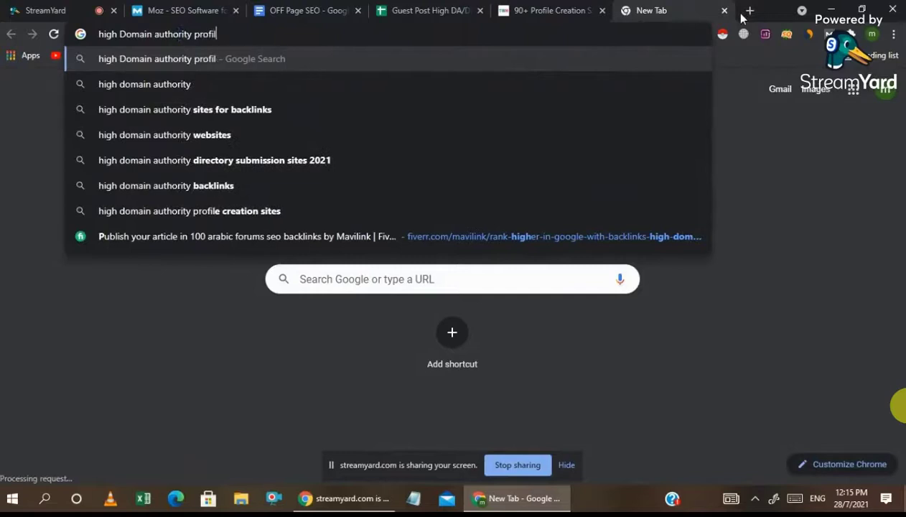
text(e bac)
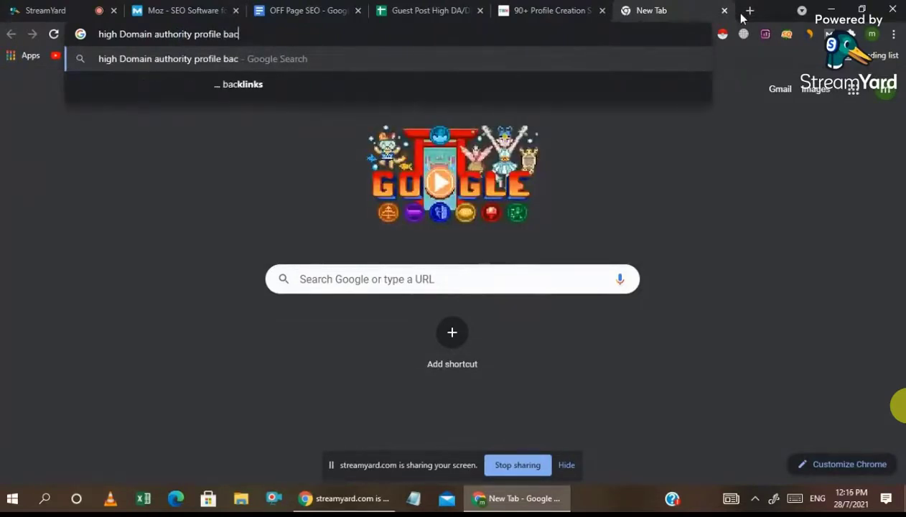
text(klink )
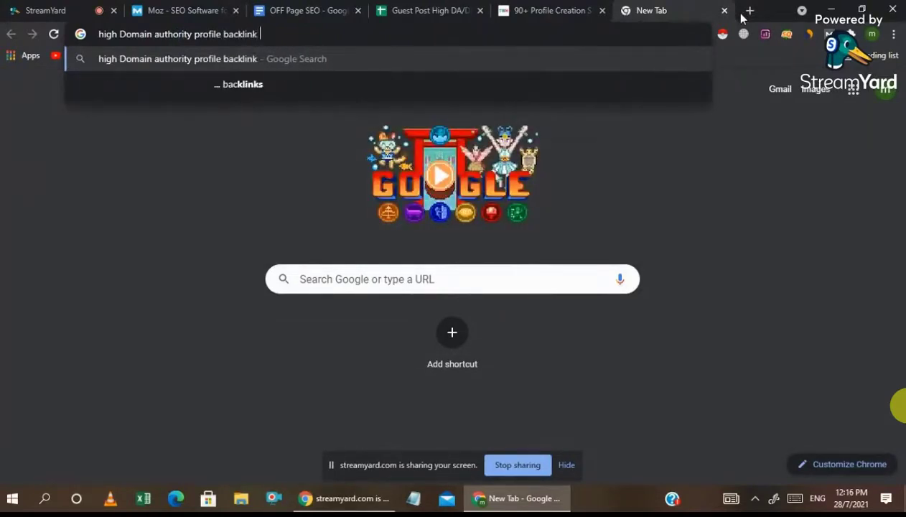
text(list)
key(Return)
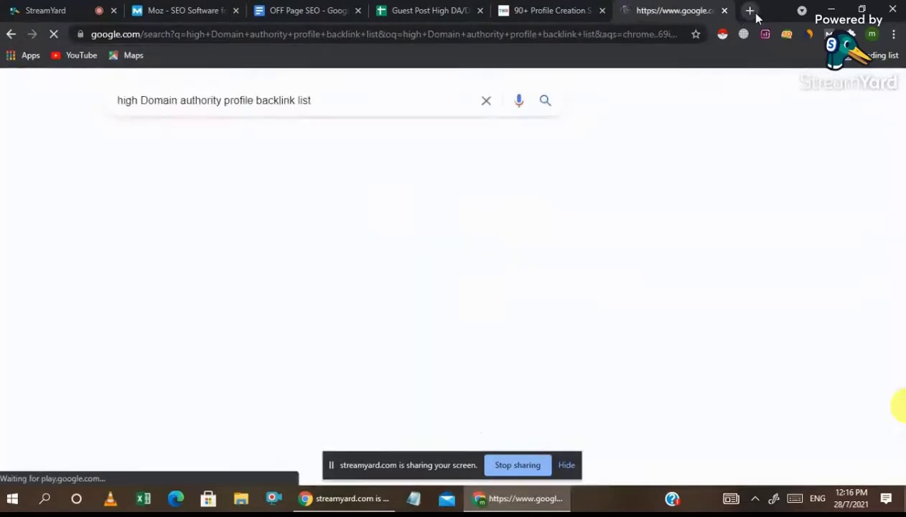
Open three more new tabs and search Google in the last one for "high authority social media profile backlinks list"
click(753, 12)
click(753, 12)
click(753, 13)
text(high)
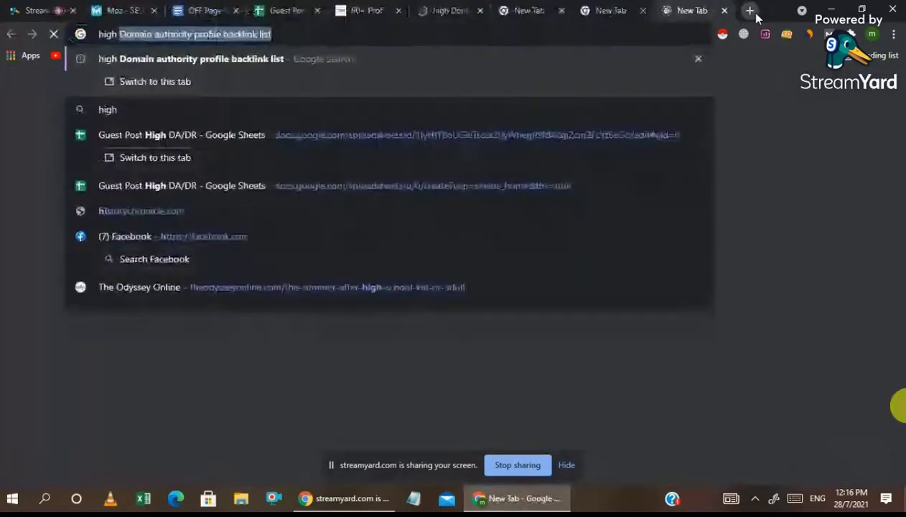
text( rut)
key(BackSpace)
key(BackSpace)
key(BackSpace)
text(a)
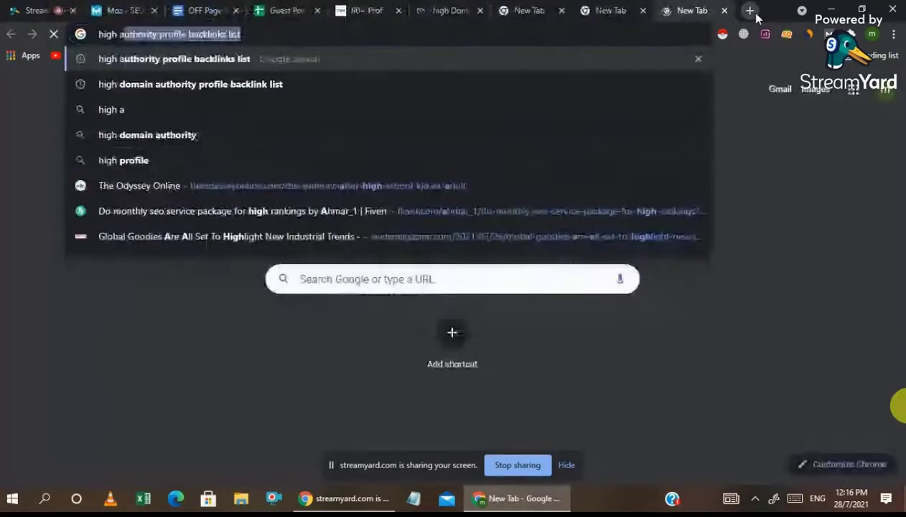
key(Right)
key(BackSpace)
key(BackSpace)
key(BackSpace)
key(BackSpace)
key(BackSpace)
key(BackSpace)
key(BackSpace)
key(BackSpace)
key(BackSpace)
key(BackSpace)
key(BackSpace)
key(BackSpace)
key(BackSpace)
key(BackSpace)
key(BackSpace)
key(BackSpace)
key(BackSpace)
key(BackSpace)
key(BackSpace)
key(BackSpace)
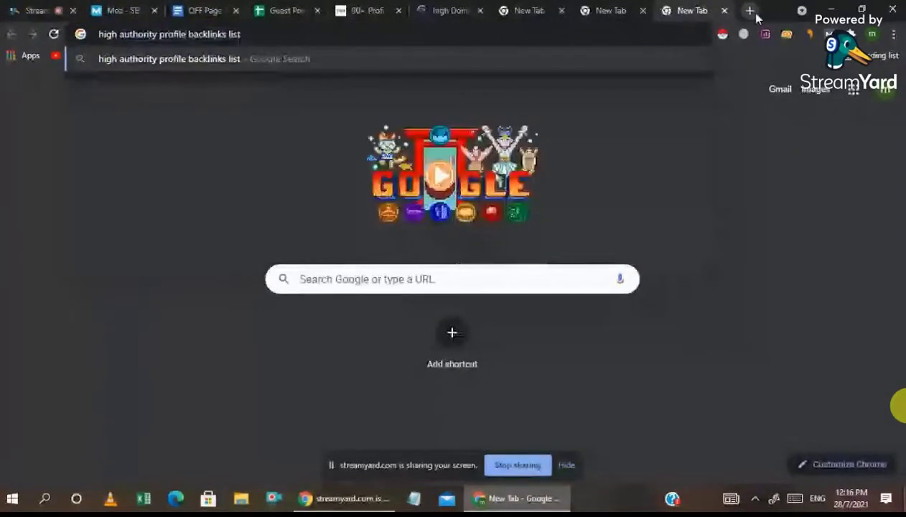
key(BackSpace)
key(BackSpace)
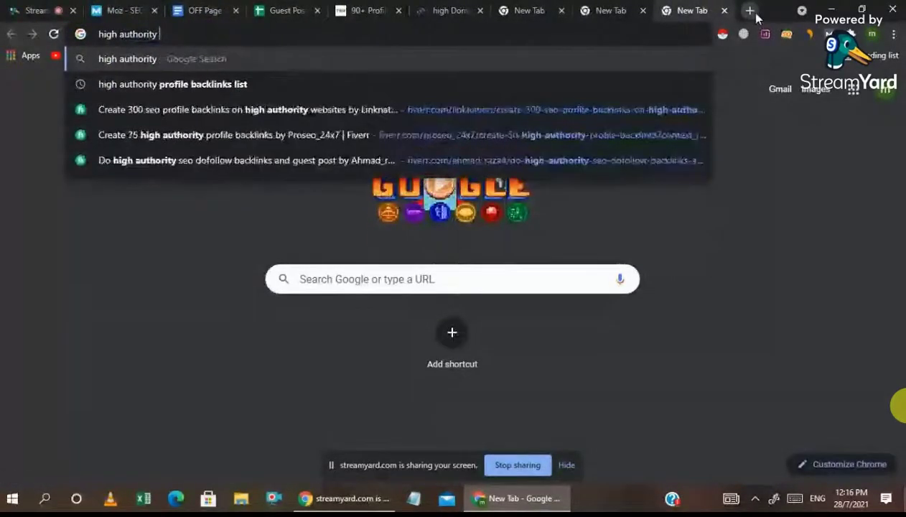
text(prf)
key(BackSpace)
key(BackSpace)
key(BackSpace)
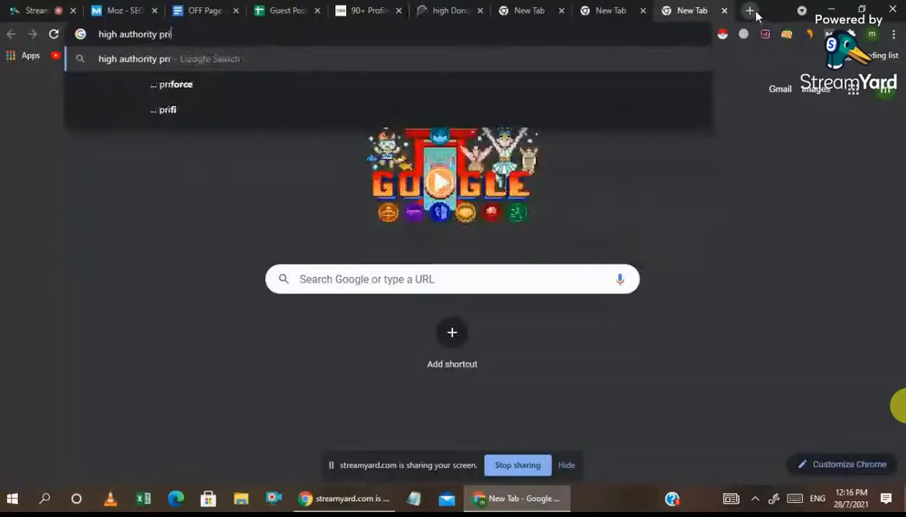
text(social me)
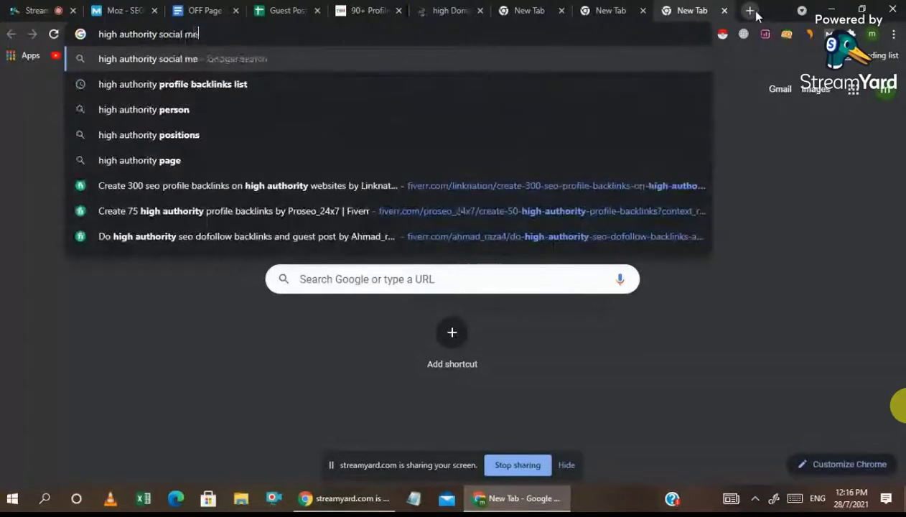
text(dia profile backlink)
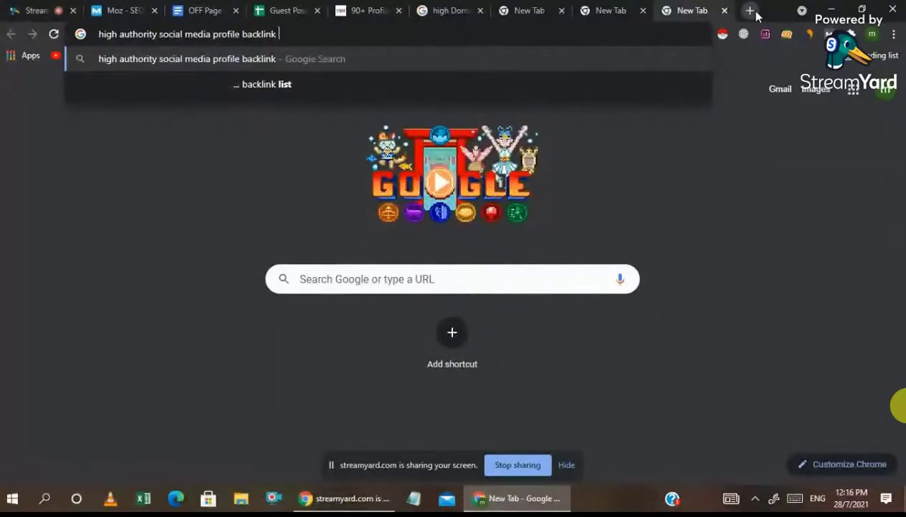
text(s list)
key(Return)
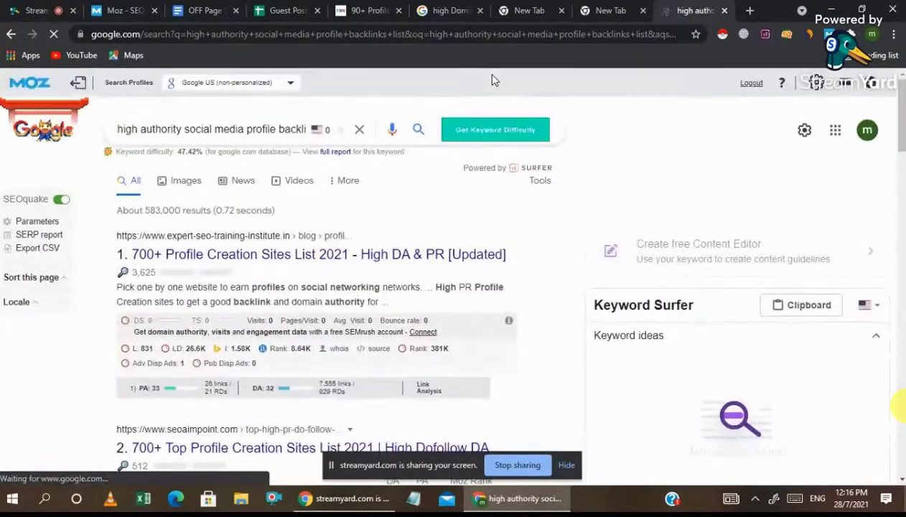
Open the top two results, both 700+ profile creation sites lists for 2021, in separate background tabs
middle_click(416, 262)
scroll(416, 262, down, 2)
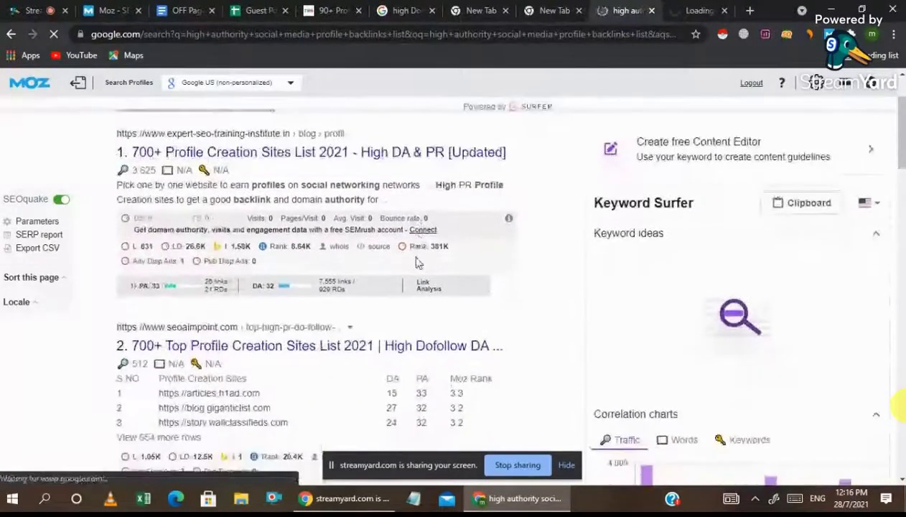
scroll(313, 349, down, 2)
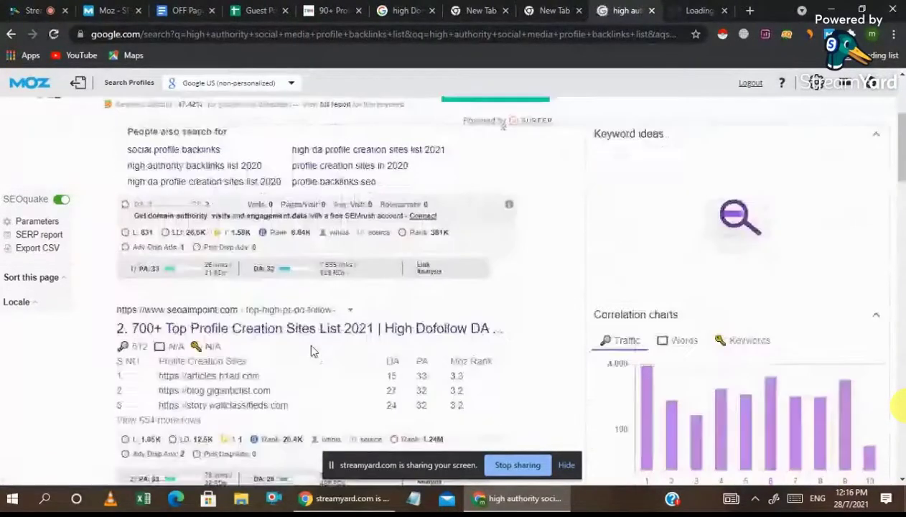
middle_click(314, 316)
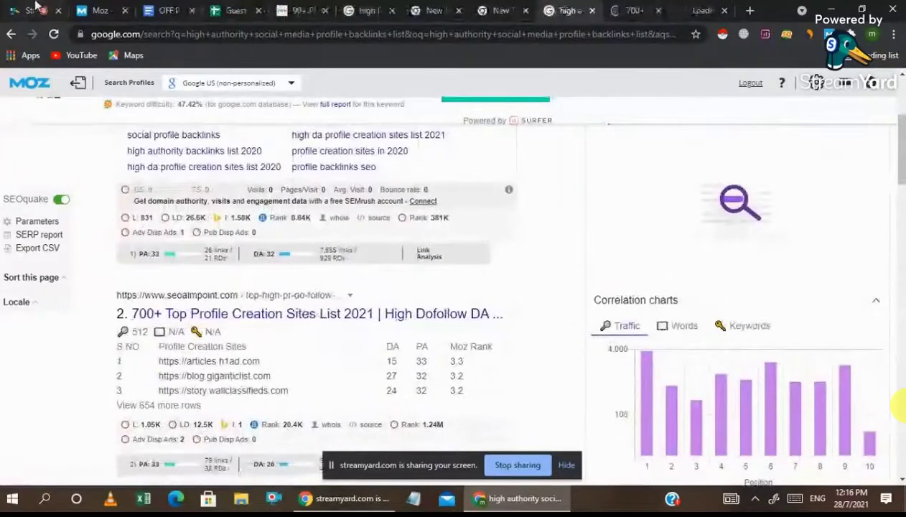
Check the StreamYard live comments, then look through the expert-seo-training-institute.in profile creation sites article
click(32, 10)
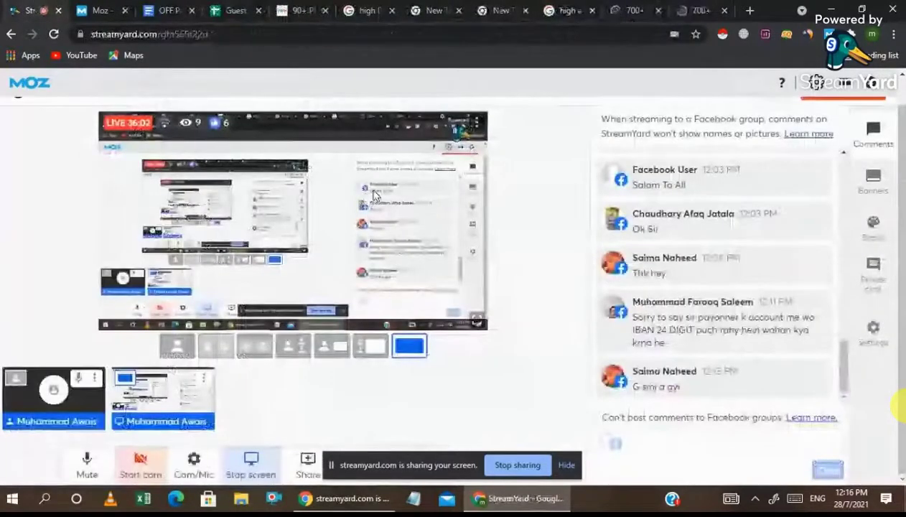
click(634, 10)
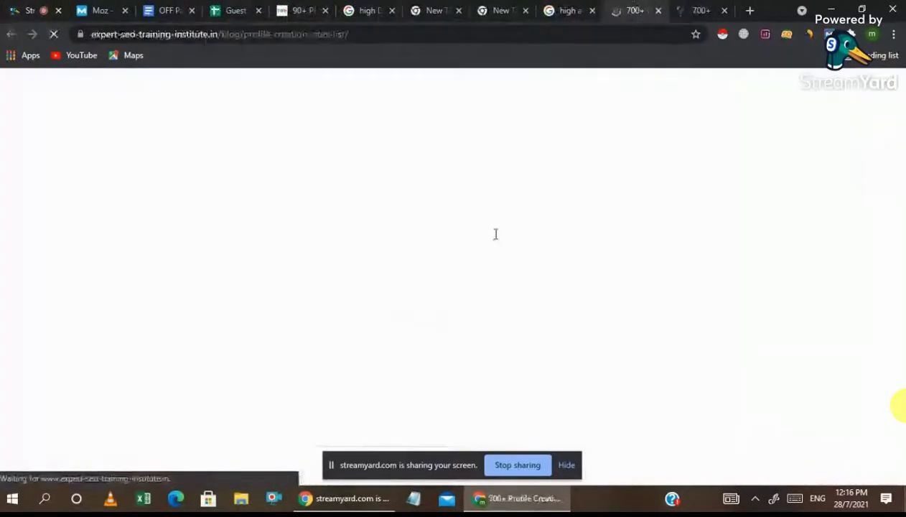
scroll(467, 298, down, 6)
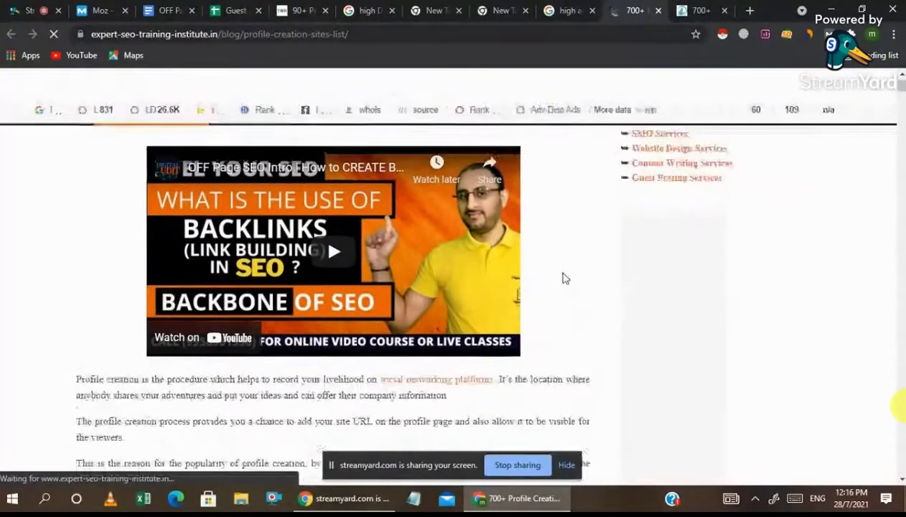
scroll(564, 278, down, 6)
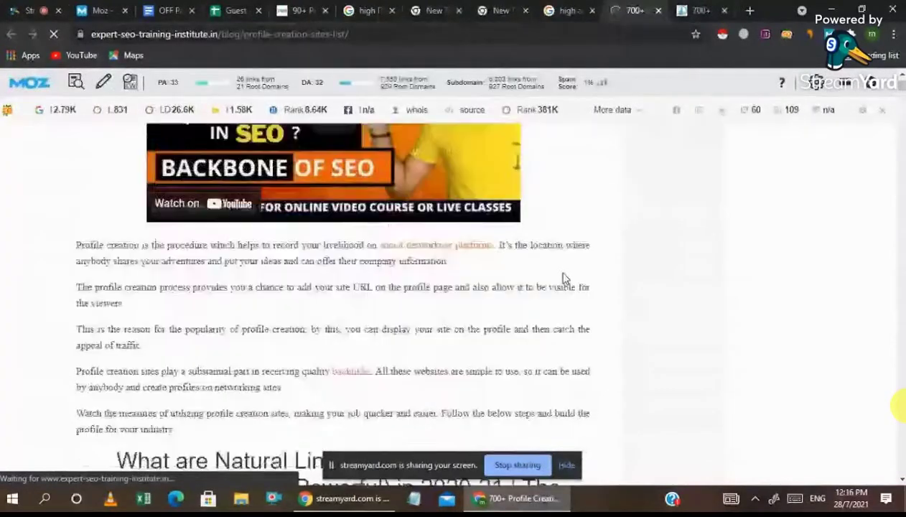
scroll(564, 278, down, 7)
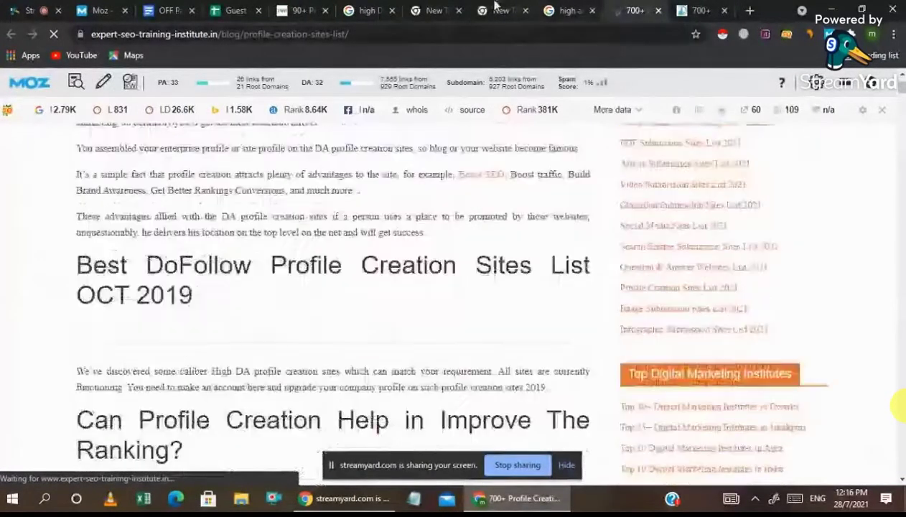
Return to the 90+ Profile Creation Sites page and go through its Emerging Free Profile Creation Sites table, highlighting the column heading
click(495, 7)
click(302, 10)
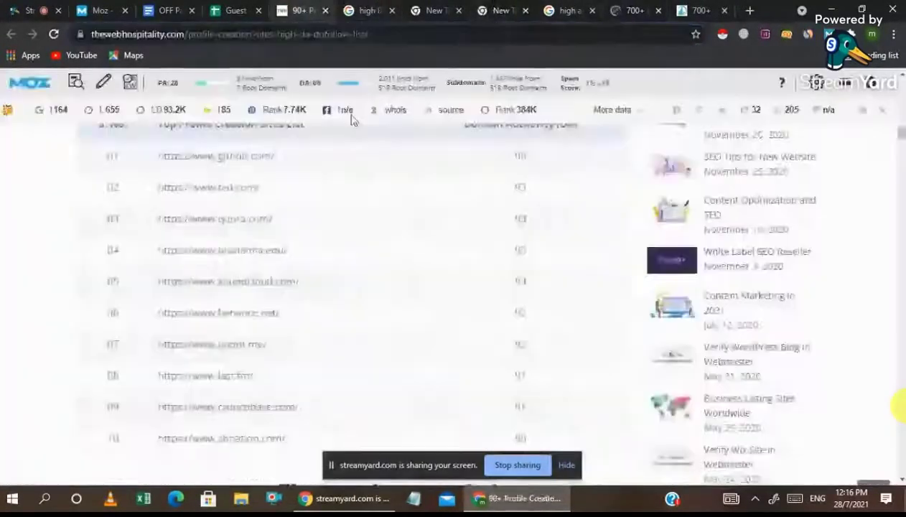
scroll(371, 190, down, 15)
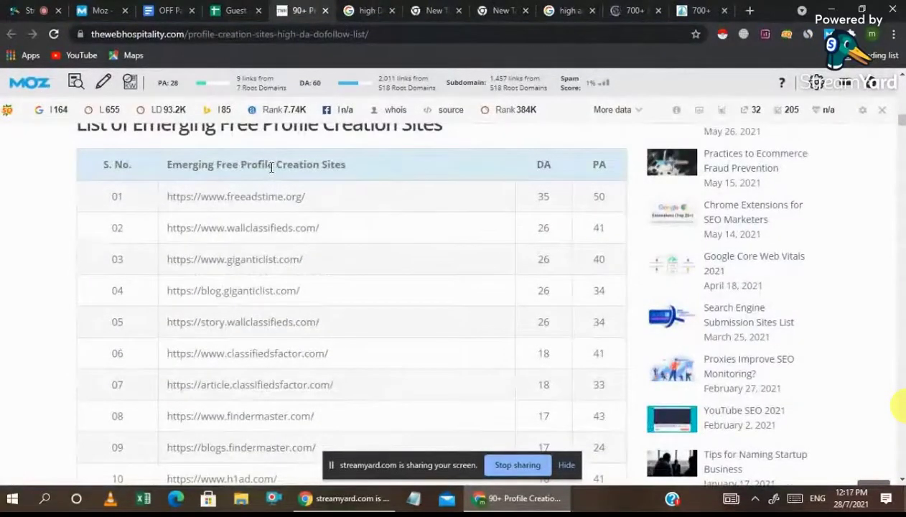
triple_click(272, 165)
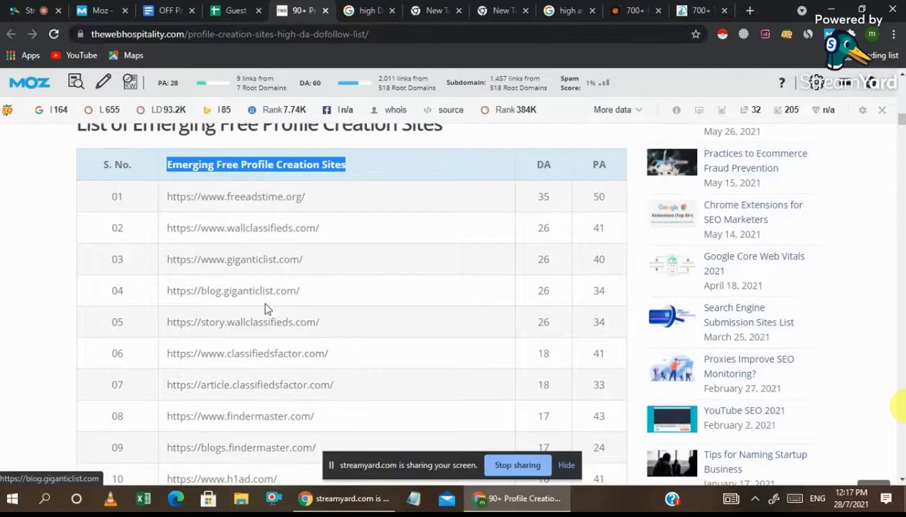
scroll(267, 273, down, 1)
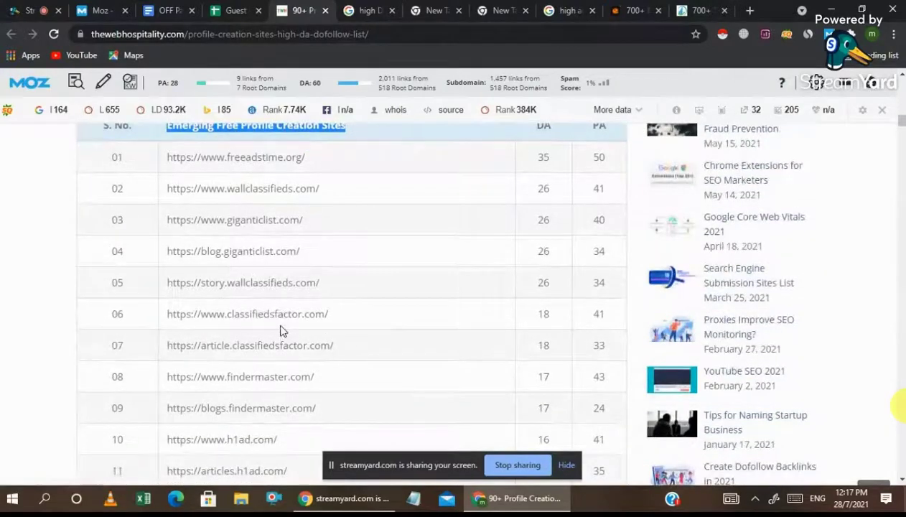
scroll(281, 330, down, 1)
scroll(281, 330, down, 2)
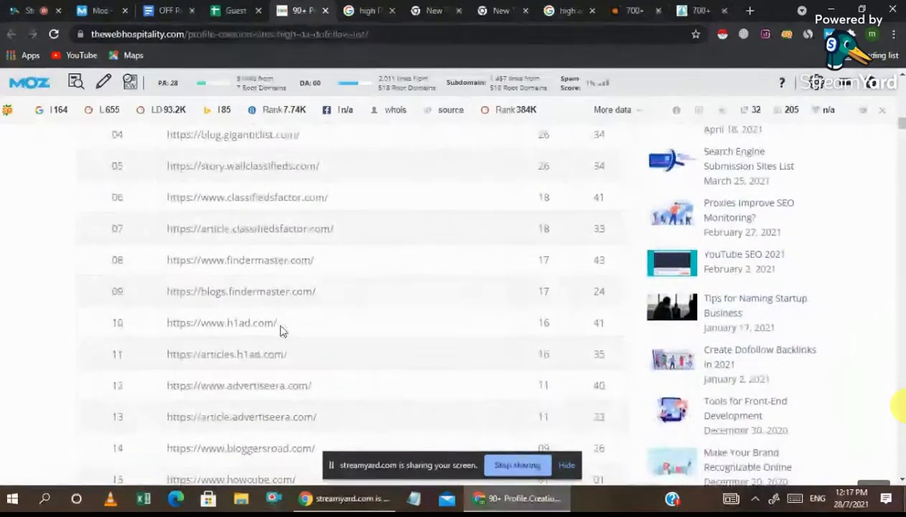
scroll(281, 331, down, 1)
scroll(281, 331, down, 2)
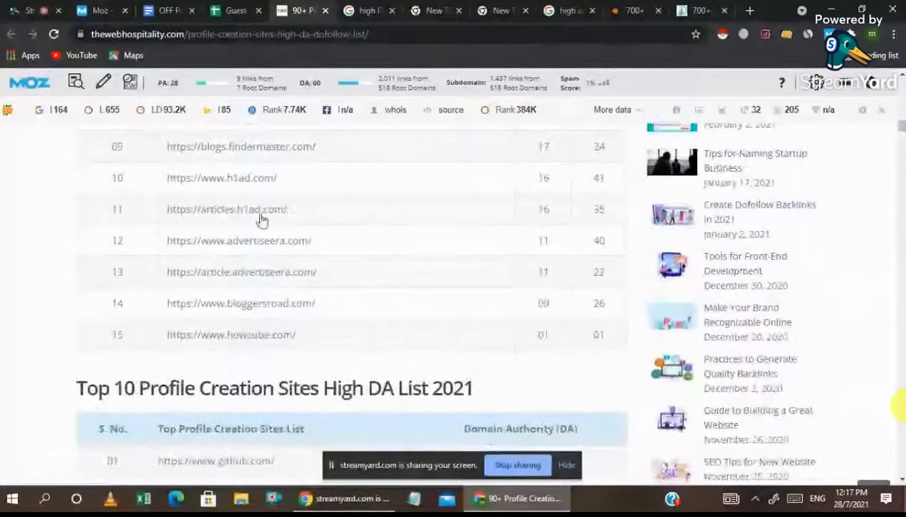
drag(289, 210, 193, 207)
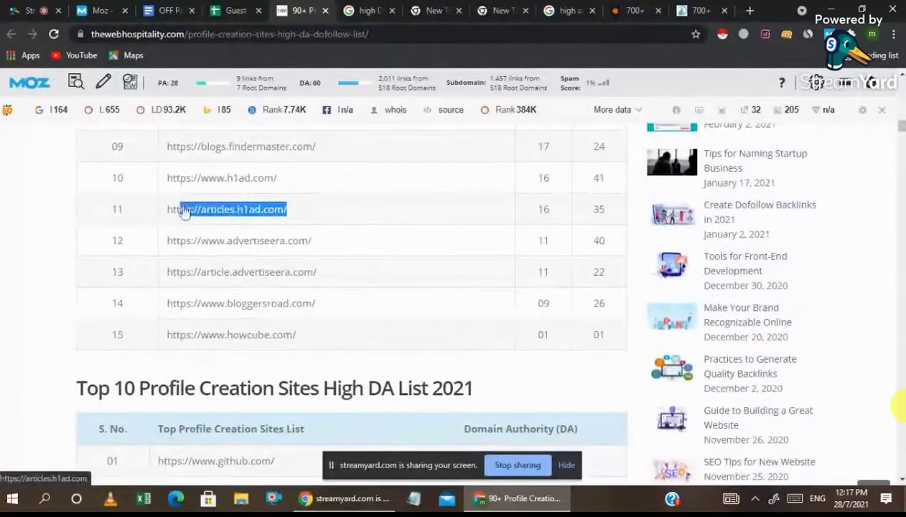
drag(282, 180, 175, 189)
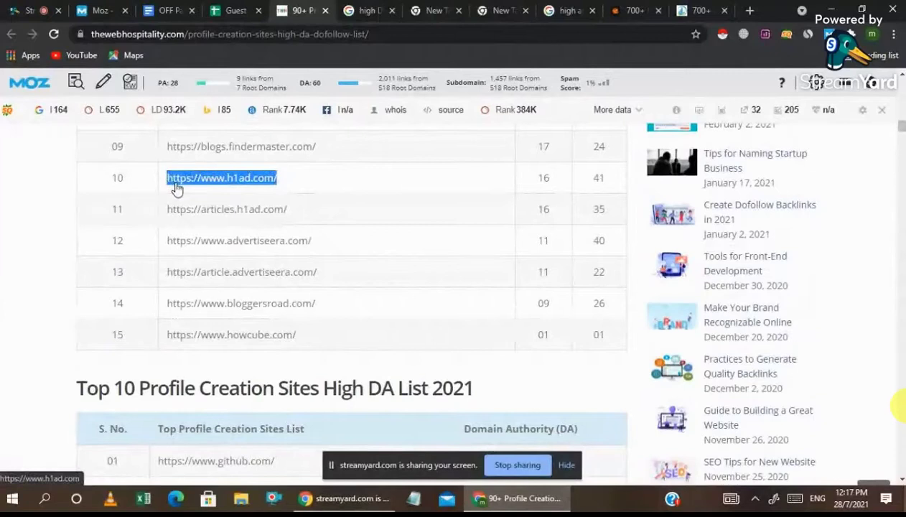
right_click(174, 185)
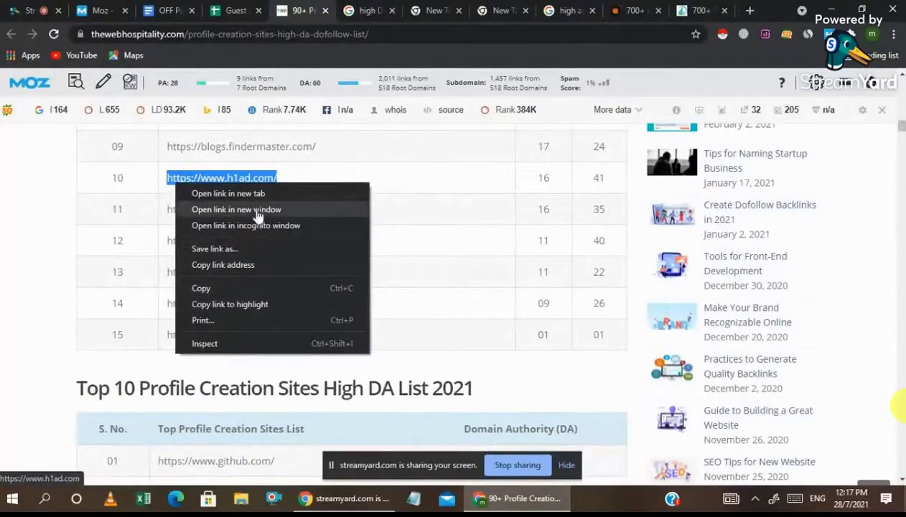
click(237, 194)
click(348, 10)
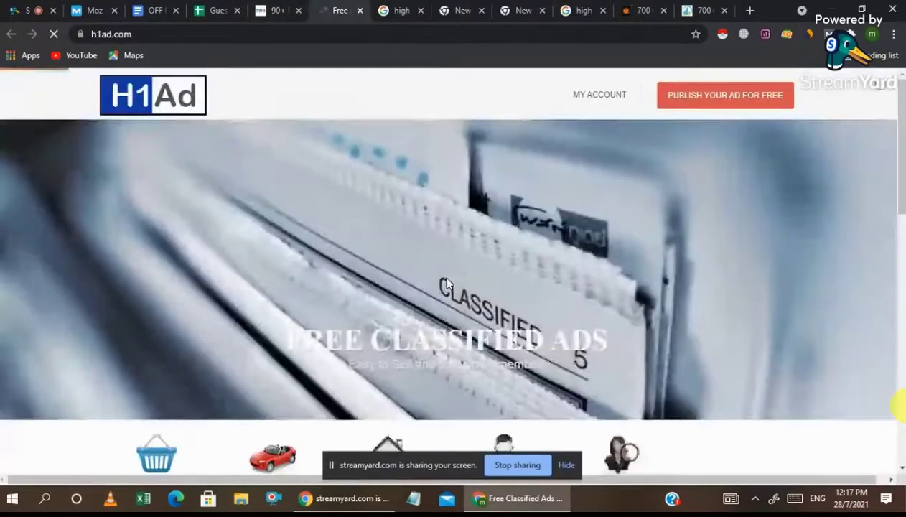
Look over the H1Ad home page and check its page authority and domain authority in the Moz readout
scroll(602, 228, down, 6)
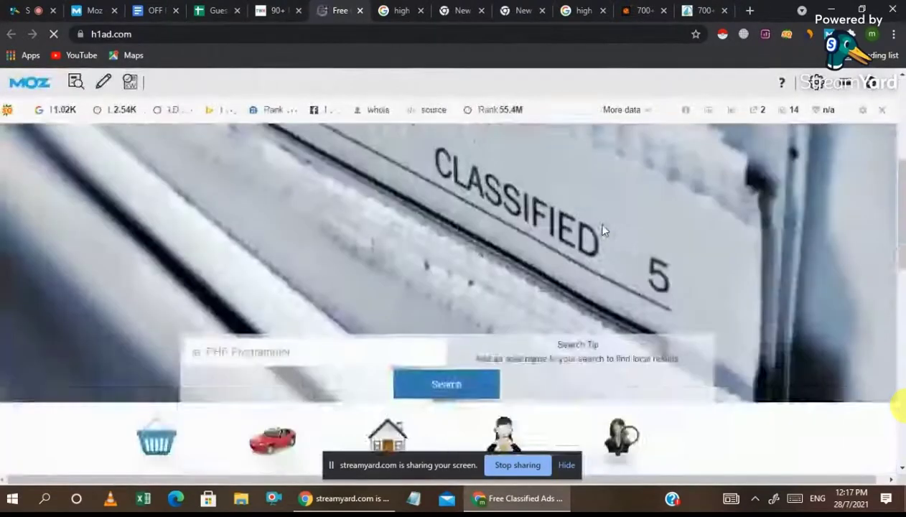
scroll(603, 230, up, 10)
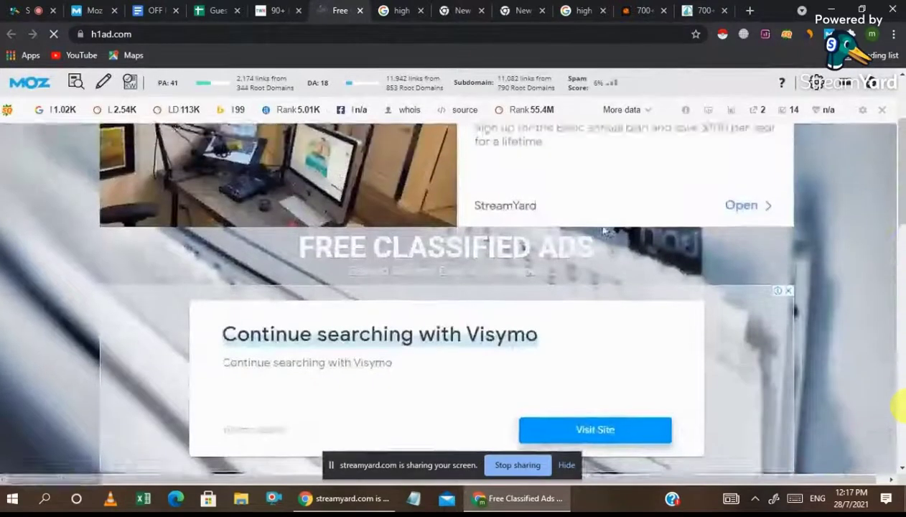
scroll(602, 229, down, 4)
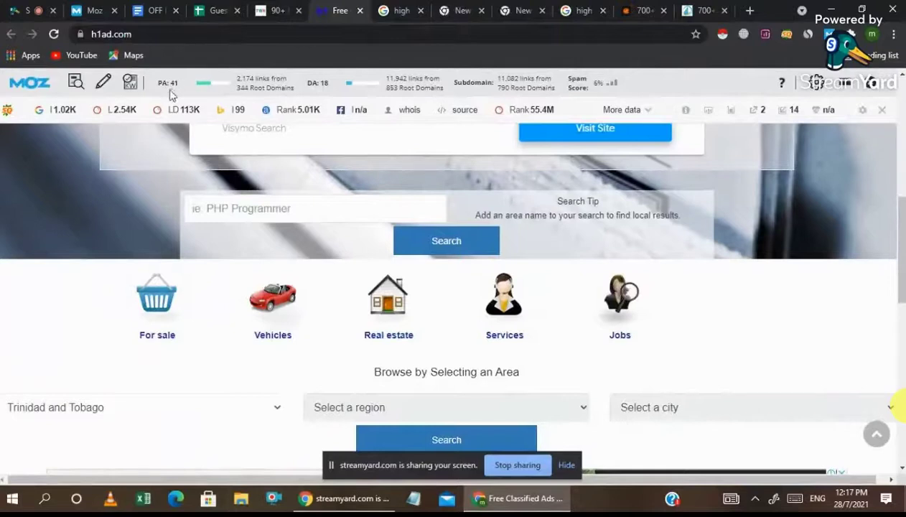
Go back to the 90+ Profile Creation Sites page and compare the DA and PA of the emerging sites
click(274, 9)
scroll(295, 278, up, 10)
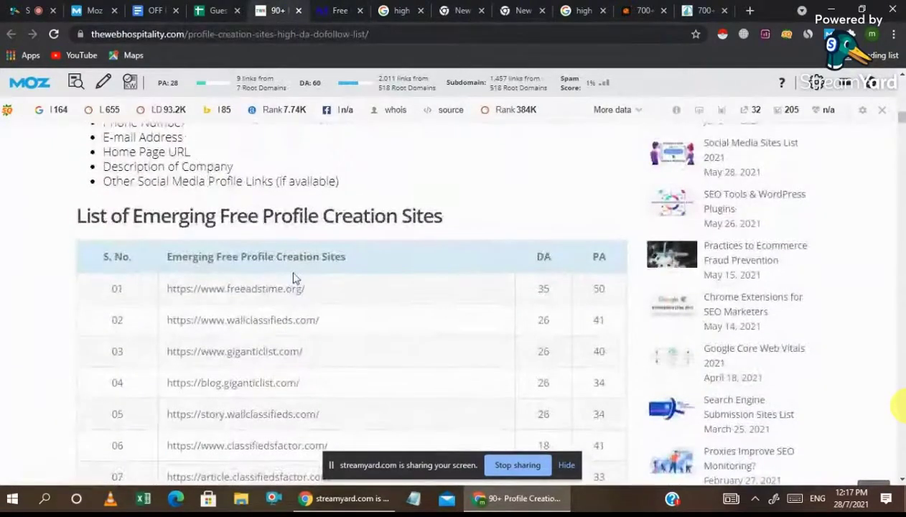
scroll(295, 278, down, 2)
scroll(295, 278, down, 2)
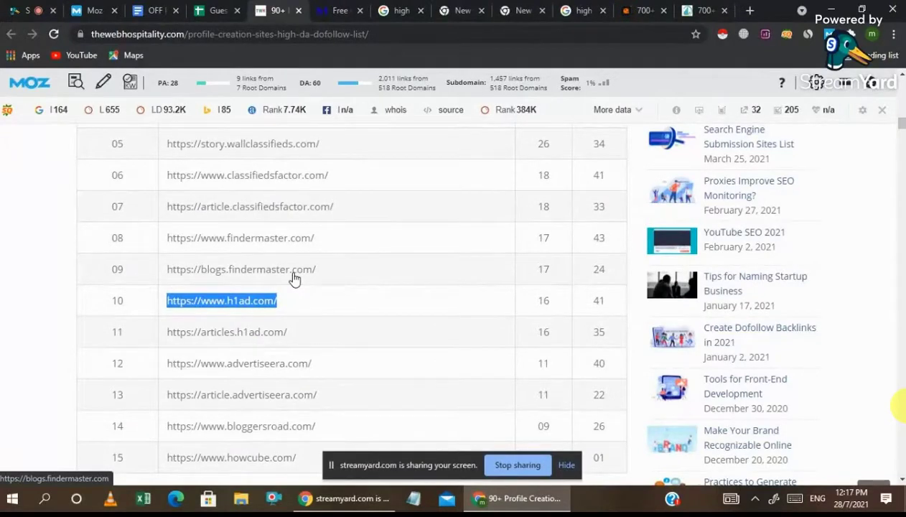
scroll(295, 279, down, 1)
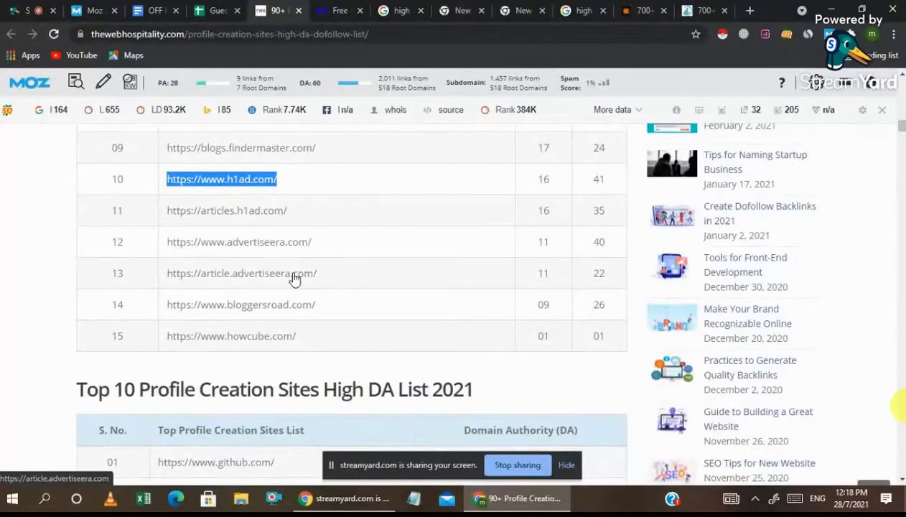
Review the article from its introduction and profile requirements down to the Top 10 Profile Creation Sites High DA List 2021
scroll(379, 309, up, 6)
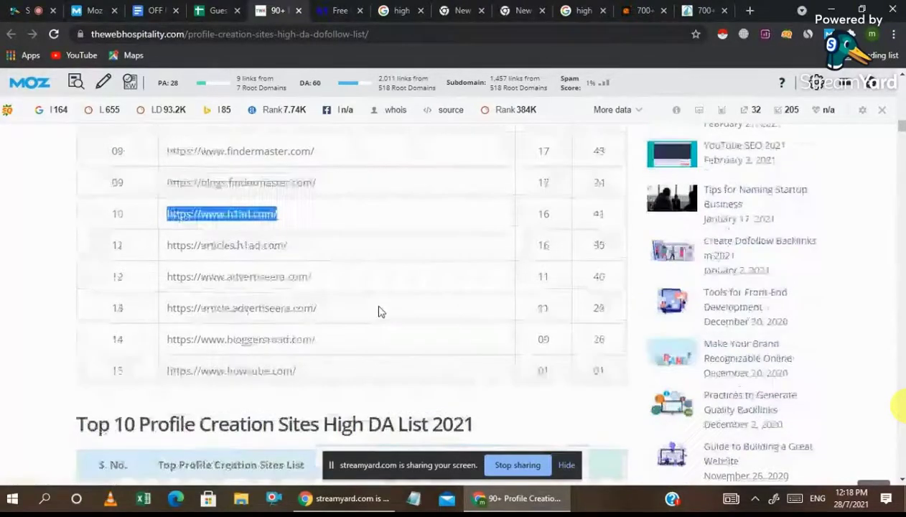
scroll(379, 309, up, 8)
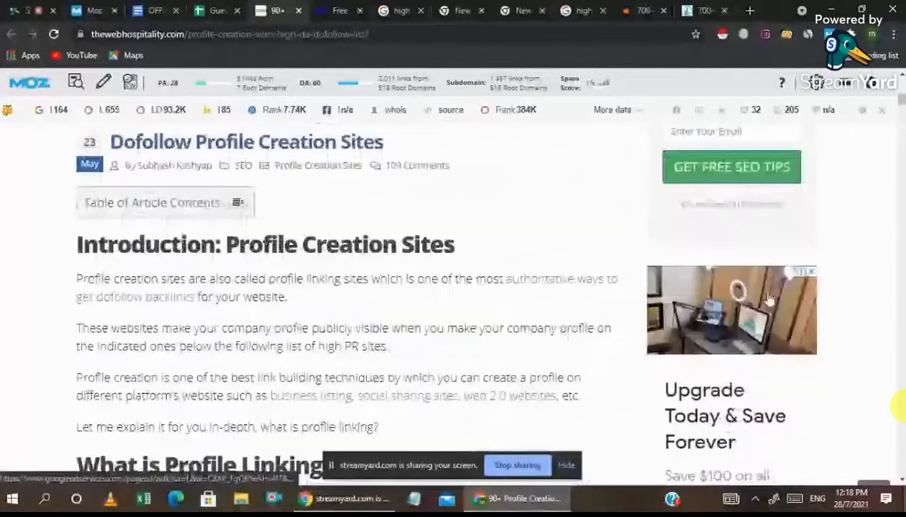
scroll(293, 269, down, 5)
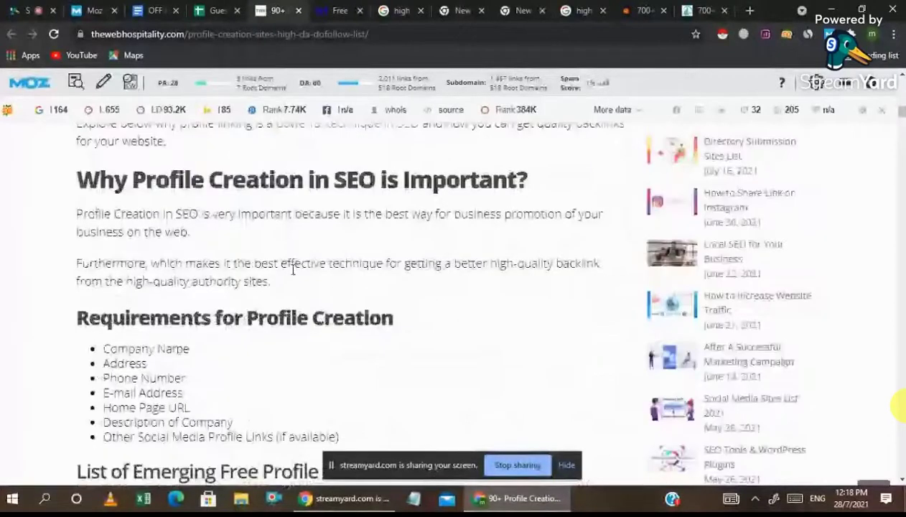
scroll(293, 269, down, 7)
scroll(293, 274, up, 1)
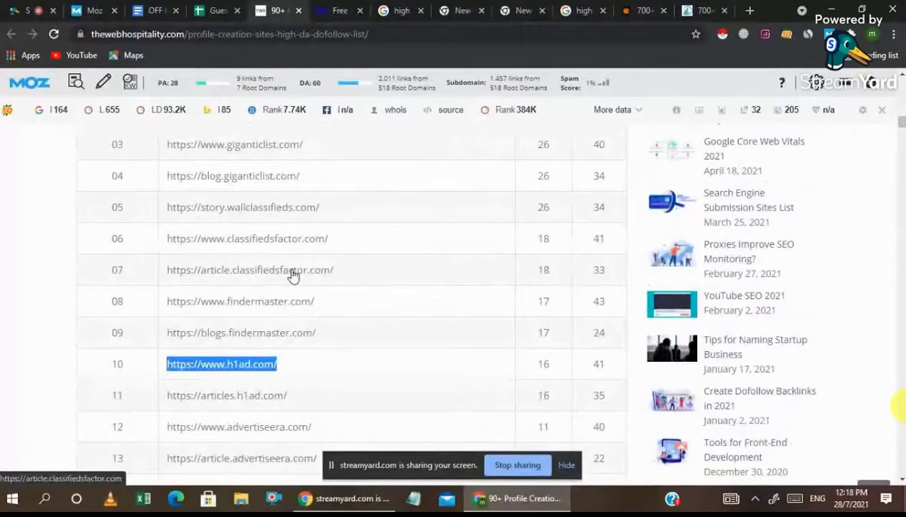
scroll(330, 334, up, 3)
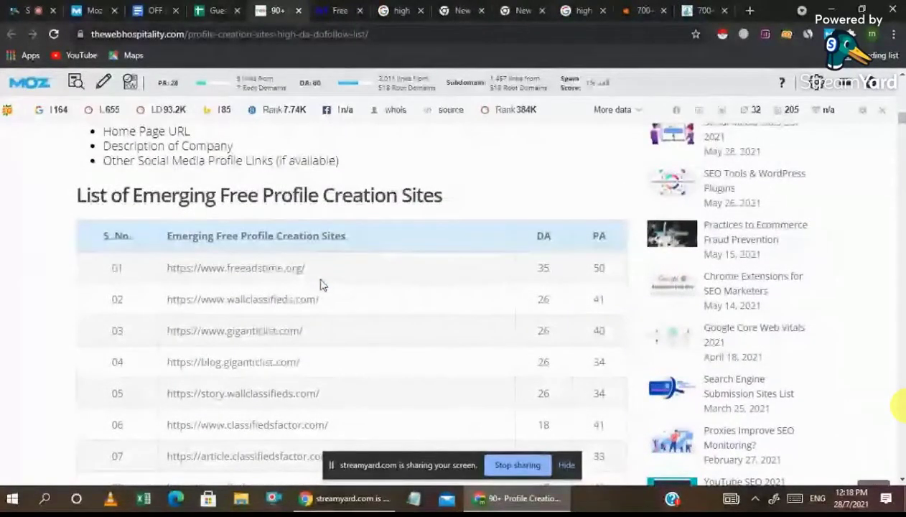
scroll(388, 401, down, 2)
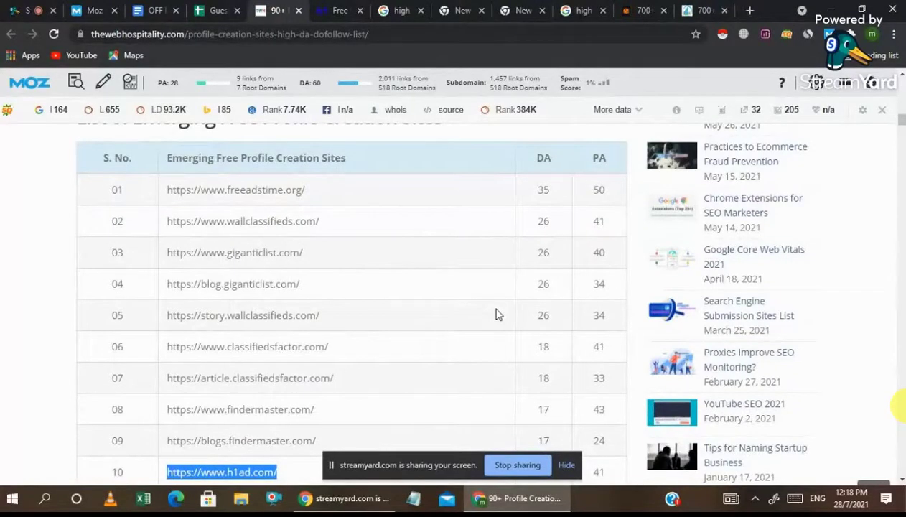
scroll(496, 314, down, 6)
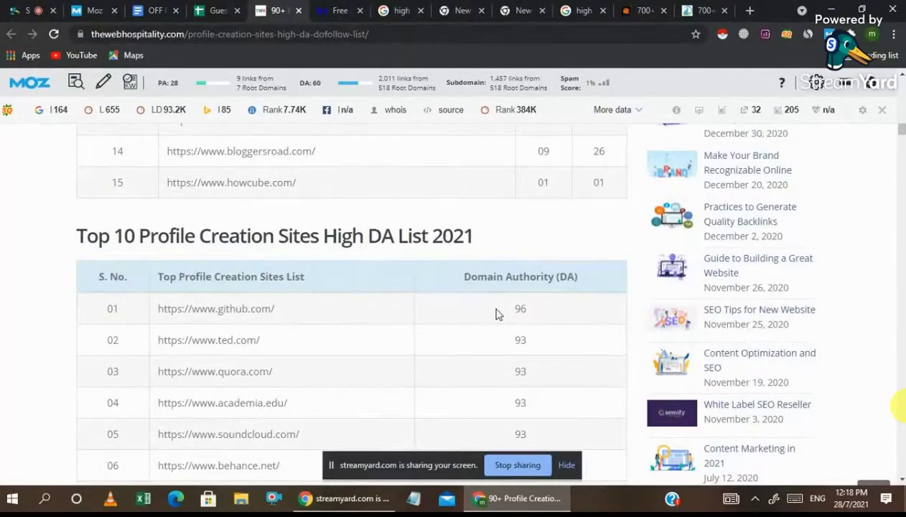
Check the live stream's comments in StreamYard and close the browser tab whose title starts with "Free"
scroll(453, 366, down, 2)
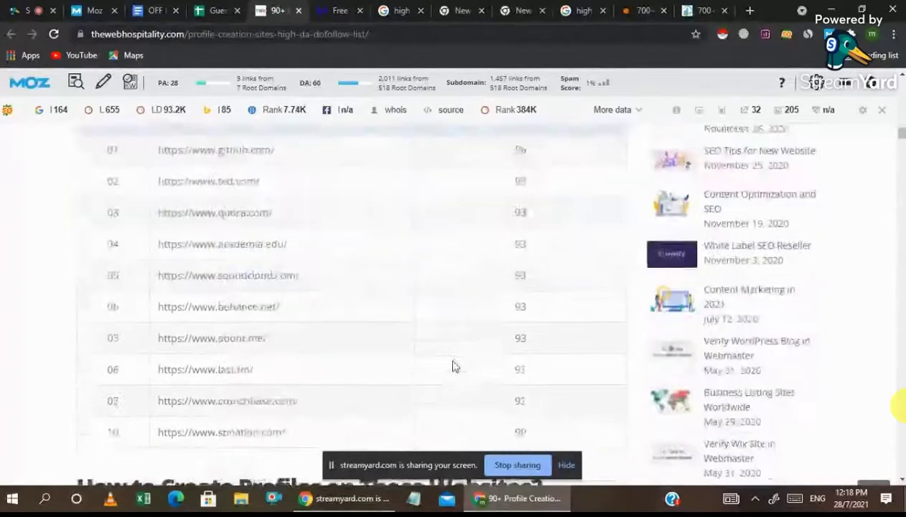
click(11, 11)
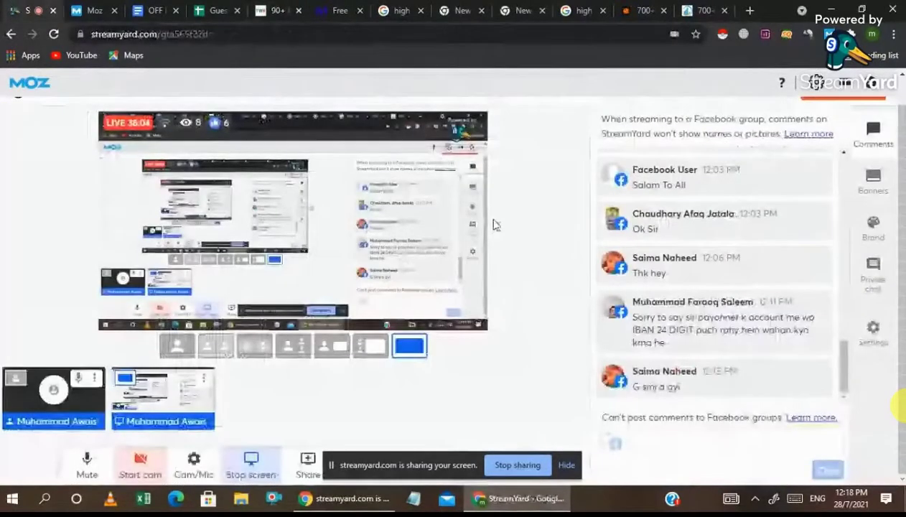
click(345, 10)
key(ctrl+w)
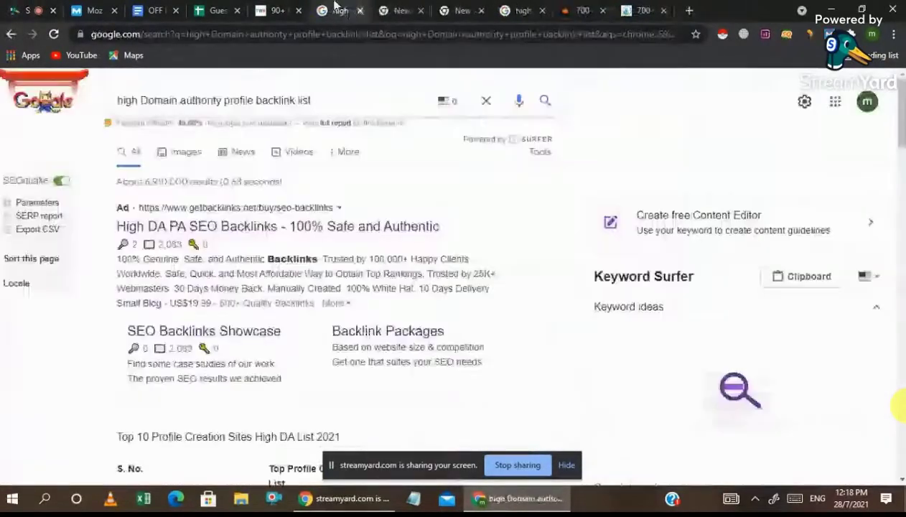
Open the about.me address from the Top 10 Profile Creation Sites table in a new tab
key(ctrl+shift+Tab)
scroll(336, 203, down, 1)
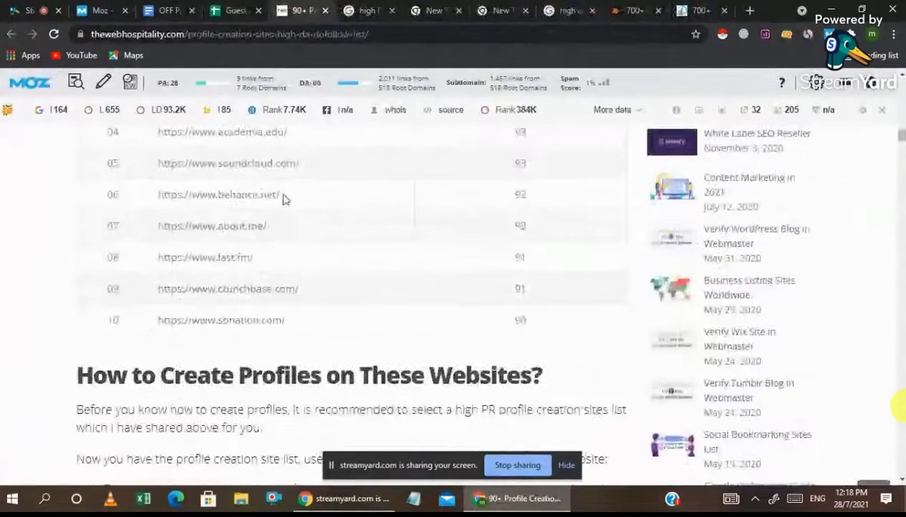
triple_click(233, 226)
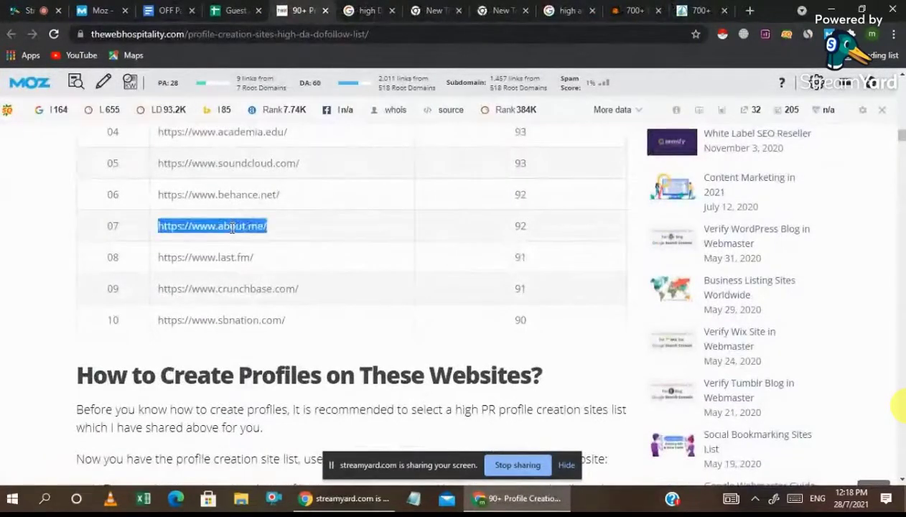
right_click(231, 228)
click(259, 271)
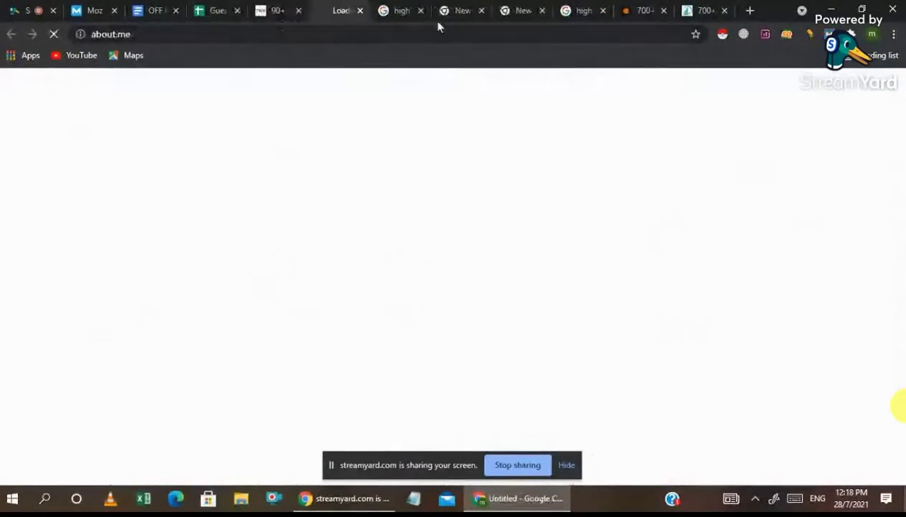
Examine the Do-follow Profile Creation Sites List on seoaimpoint.com through to its last entry and return to its beginning
click(578, 10)
click(647, 10)
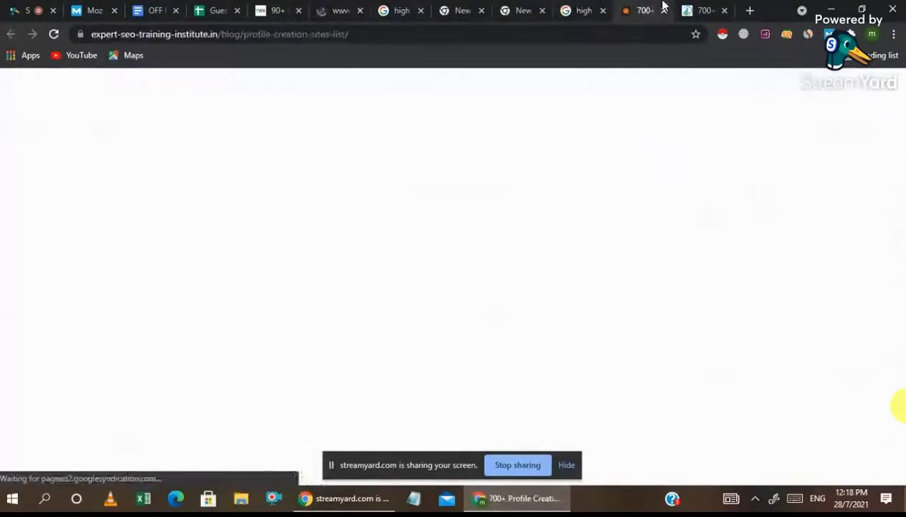
click(704, 8)
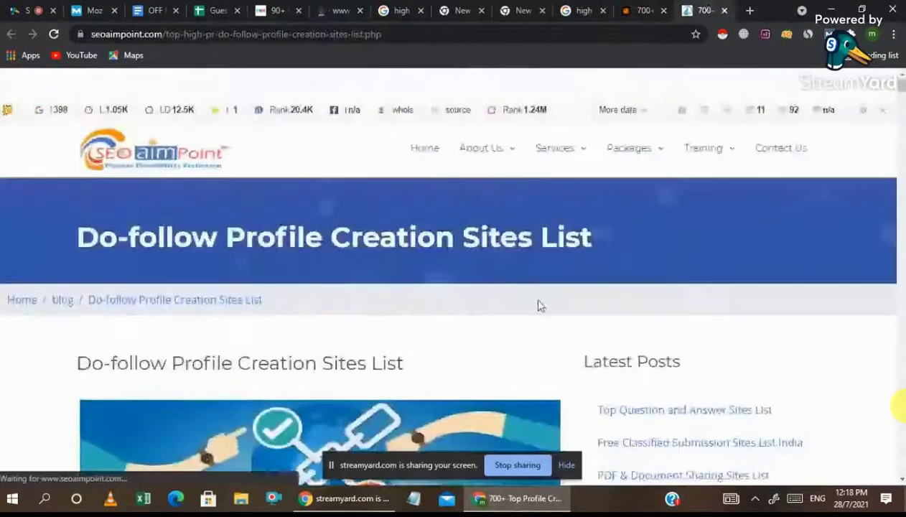
scroll(533, 327, down, 10)
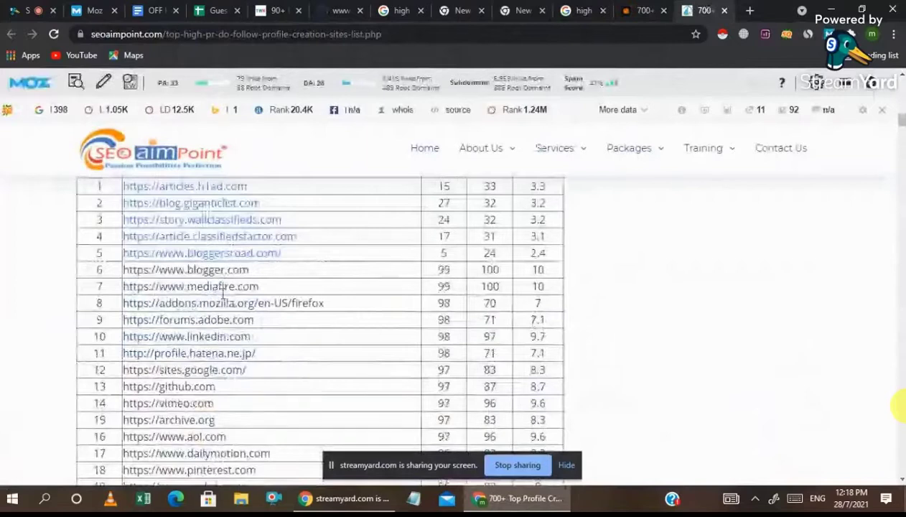
scroll(235, 317, down, 1)
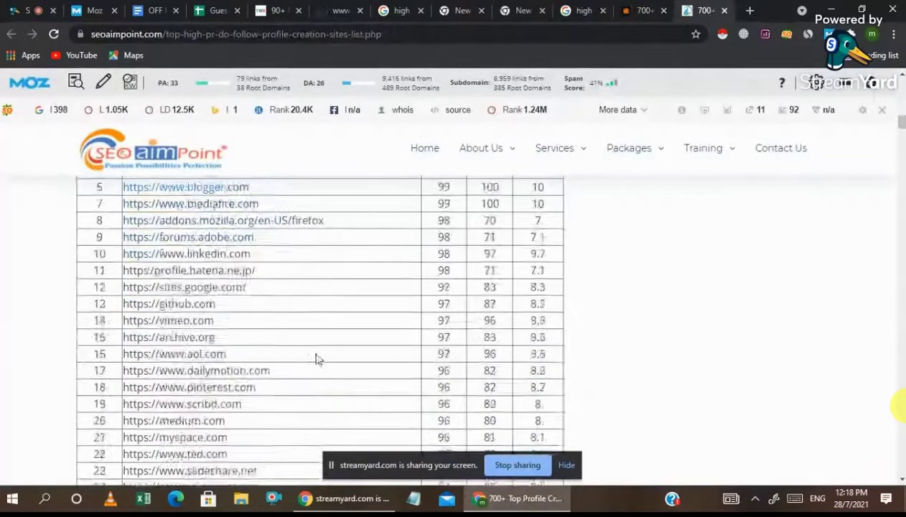
scroll(316, 359, down, 2)
scroll(201, 269, down, 6)
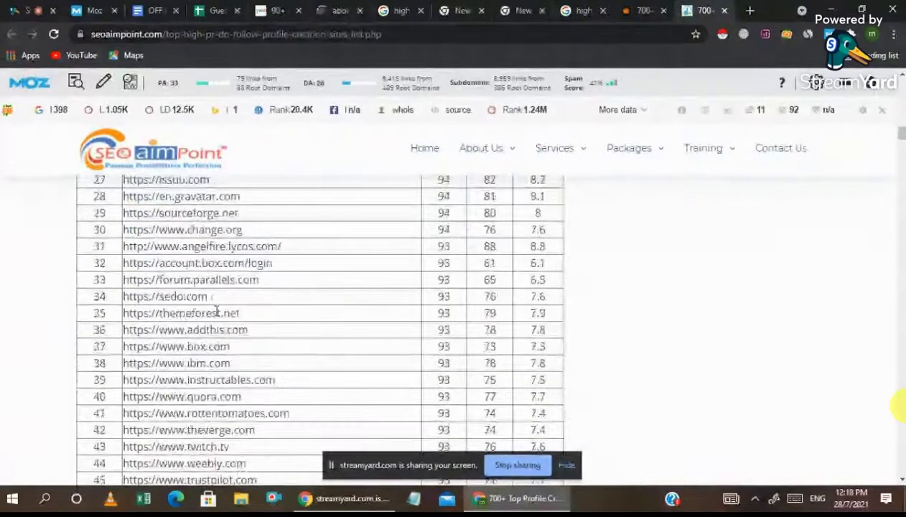
scroll(217, 310, down, 20)
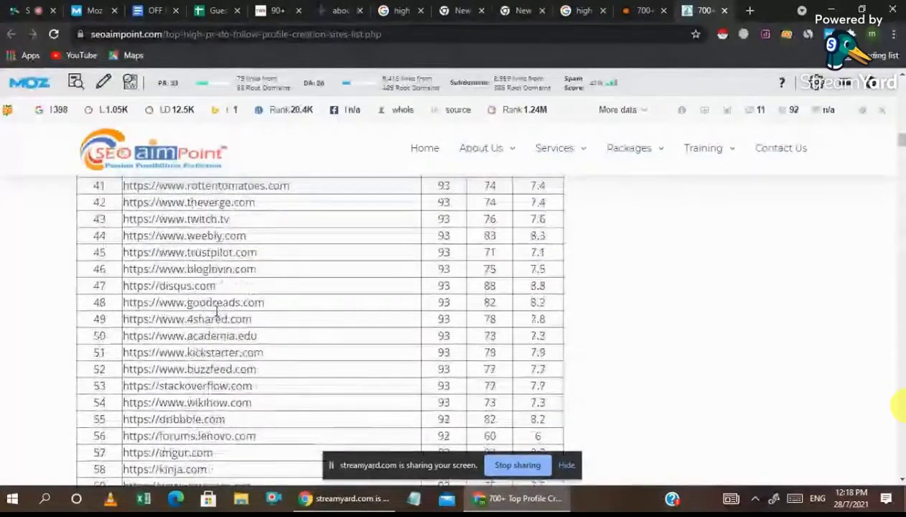
scroll(217, 311, down, 20)
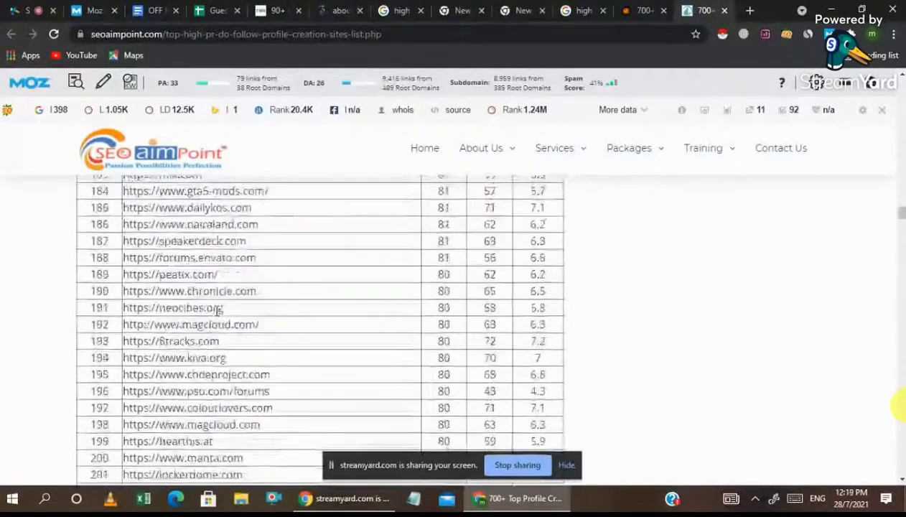
scroll(216, 310, down, 20)
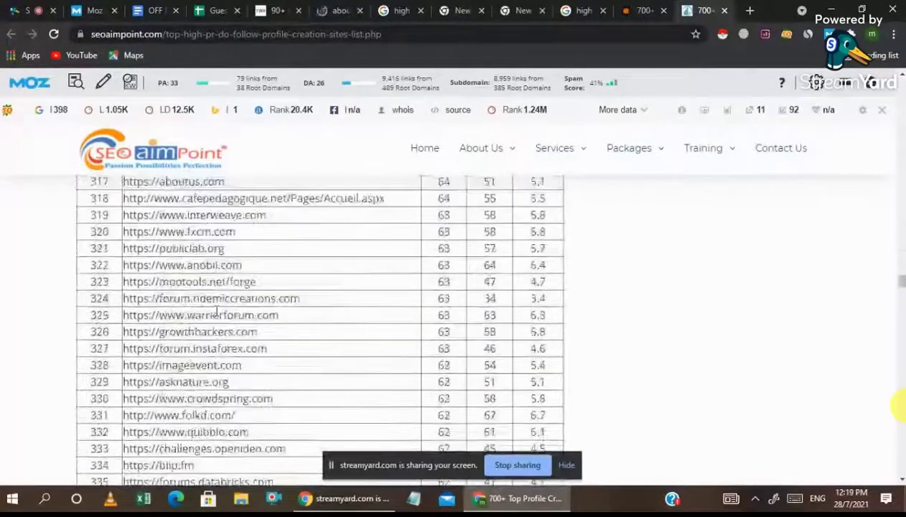
scroll(216, 311, down, 20)
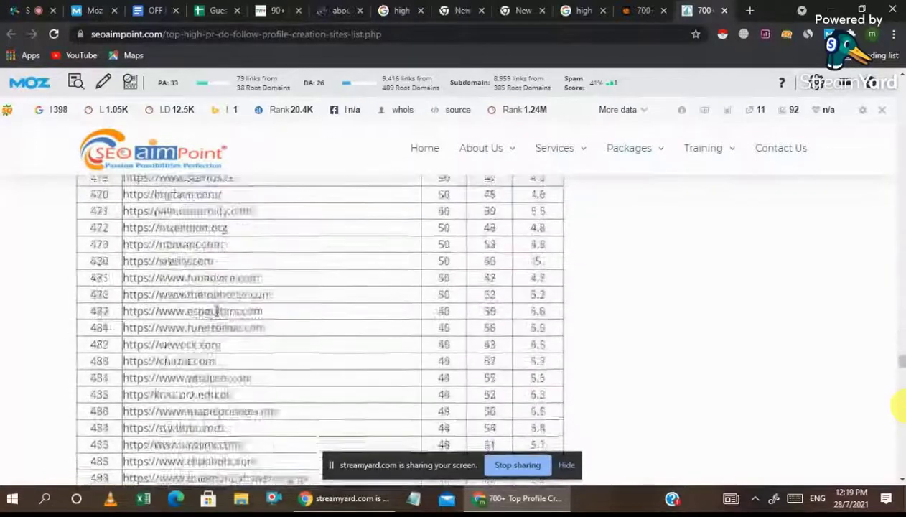
scroll(216, 311, down, 20)
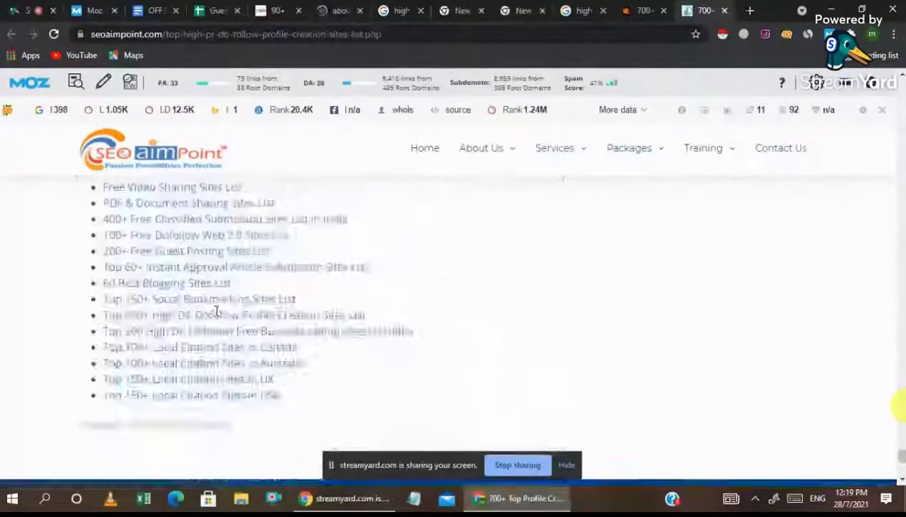
scroll(217, 316, up, 3)
scroll(216, 316, up, 4)
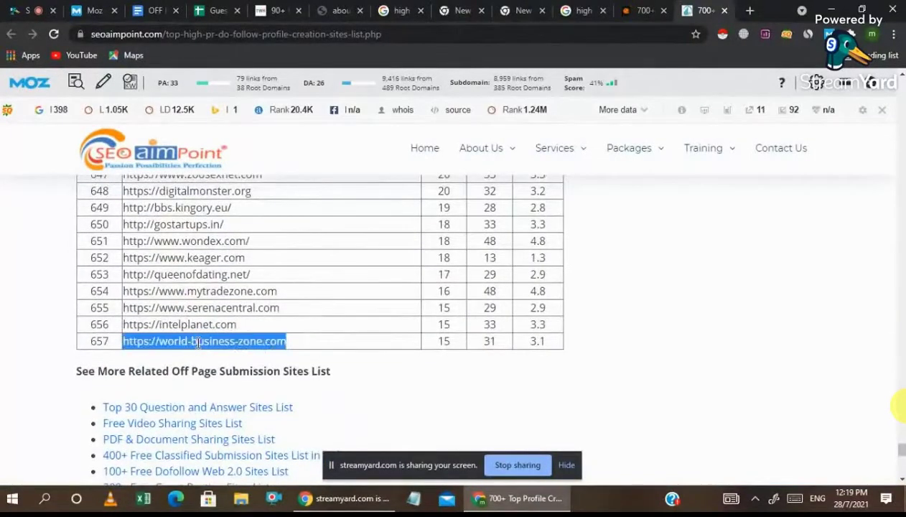
scroll(453, 301, up, 2)
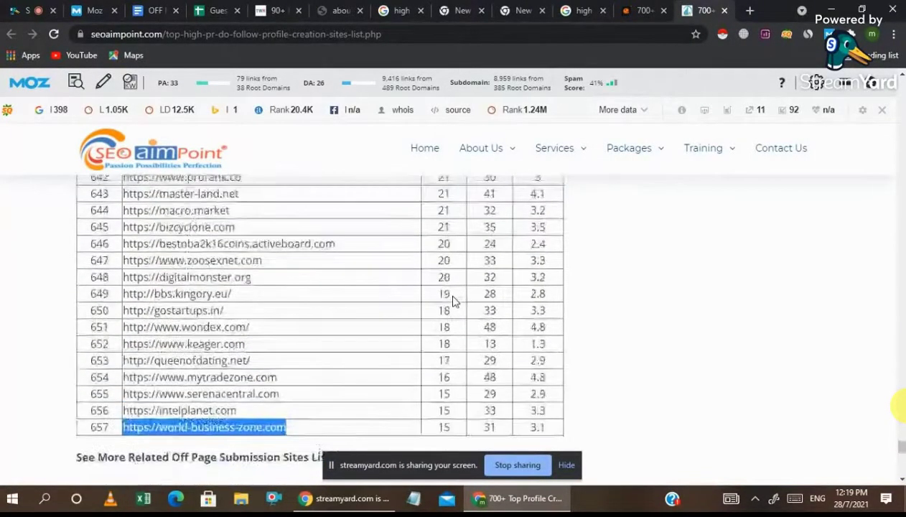
scroll(453, 337, up, 10)
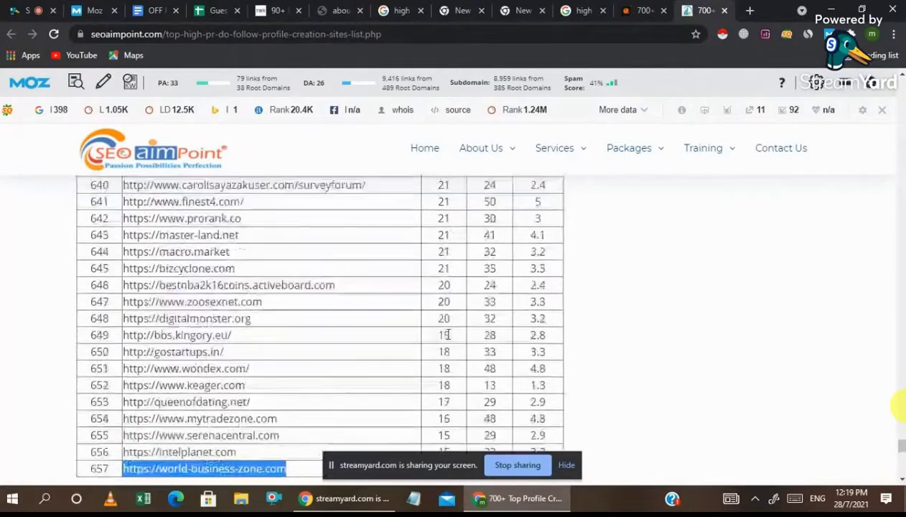
scroll(447, 335, up, 20)
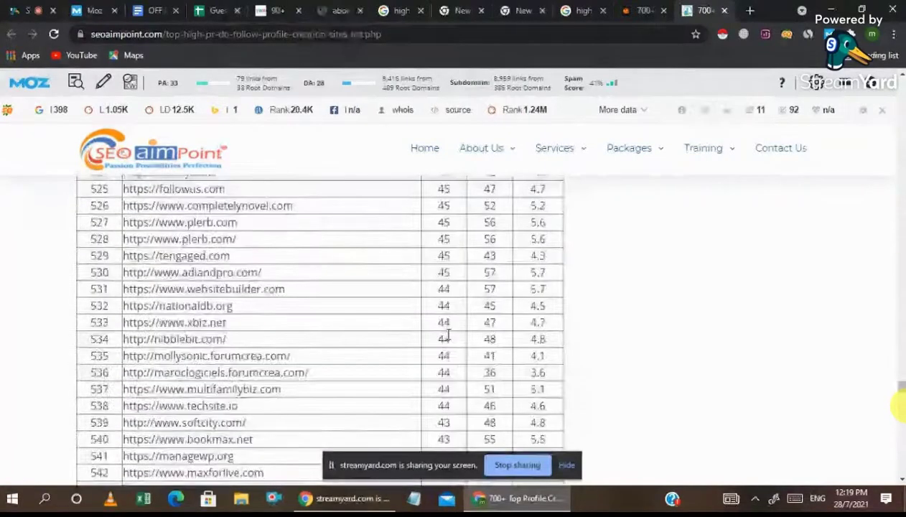
scroll(446, 336, up, 20)
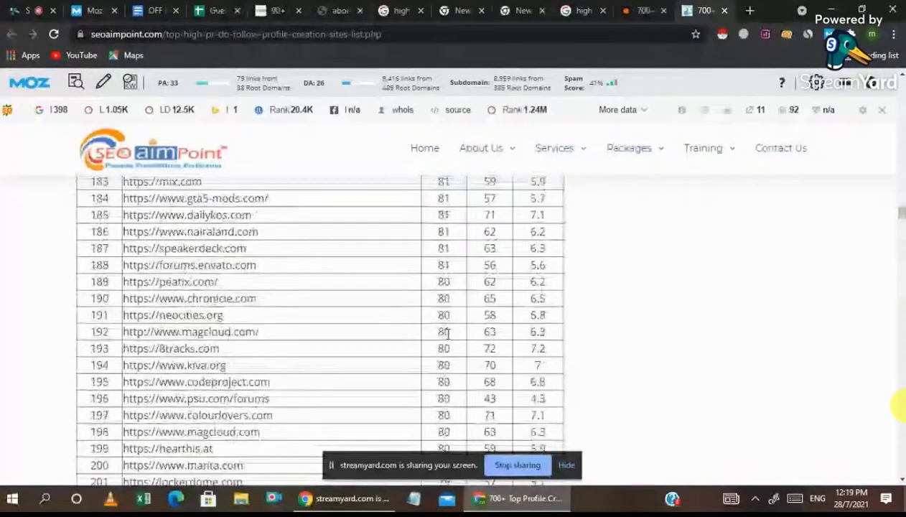
scroll(446, 341, up, 5)
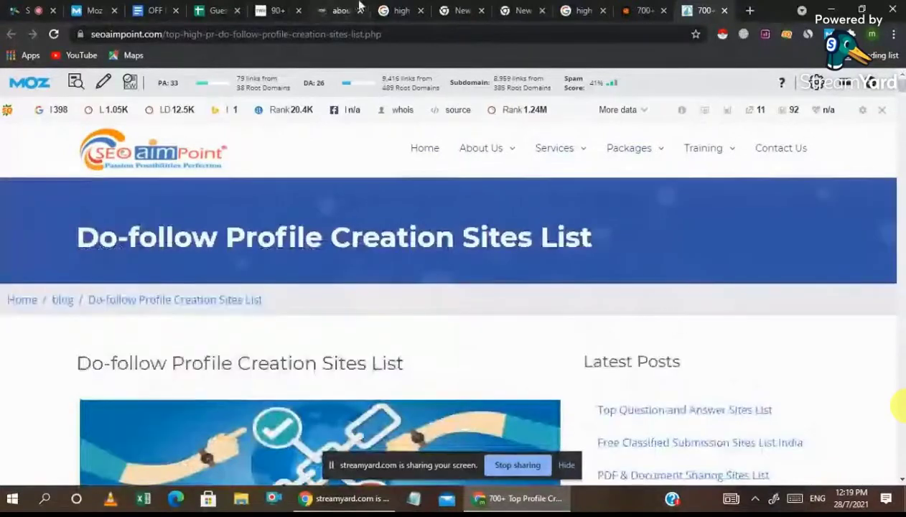
Close the two blank tabs, both Google search tabs and both 700+ profile creation list tabs
click(12, 10)
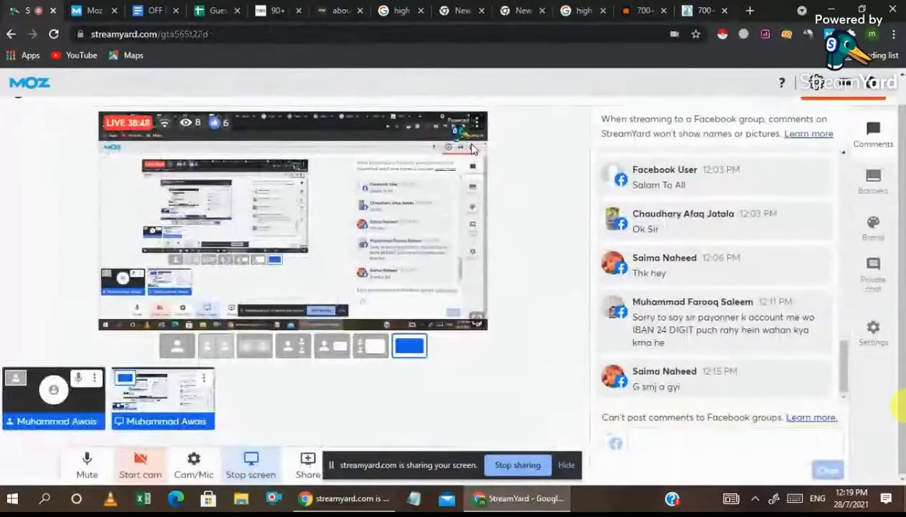
click(463, 11)
click(481, 10)
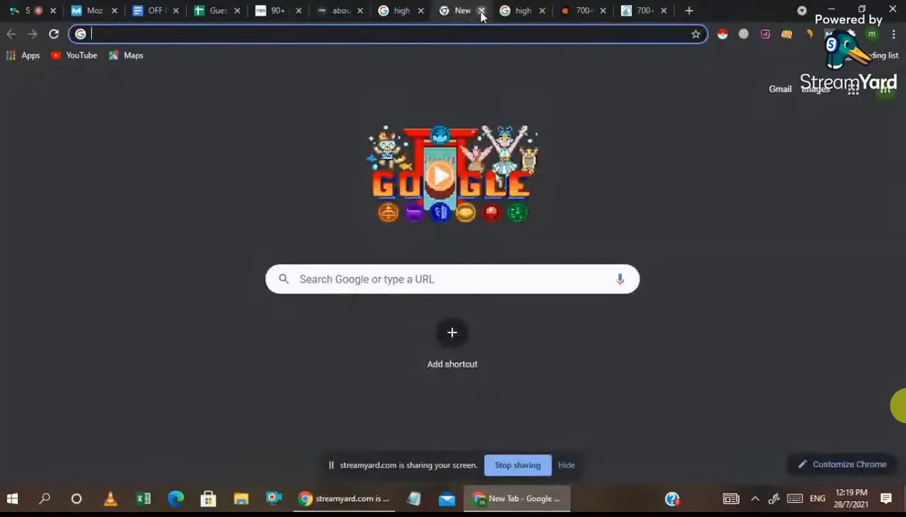
click(481, 10)
click(481, 10)
click(481, 10)
click(481, 10)
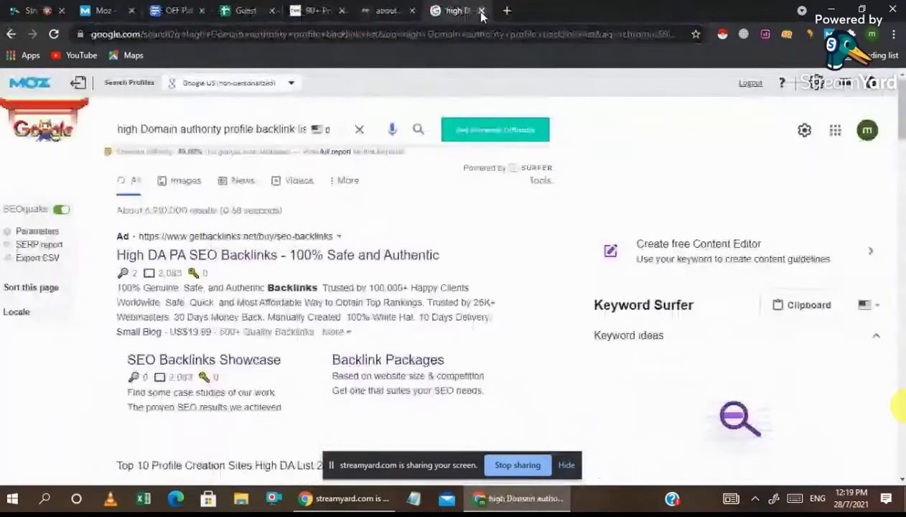
click(480, 10)
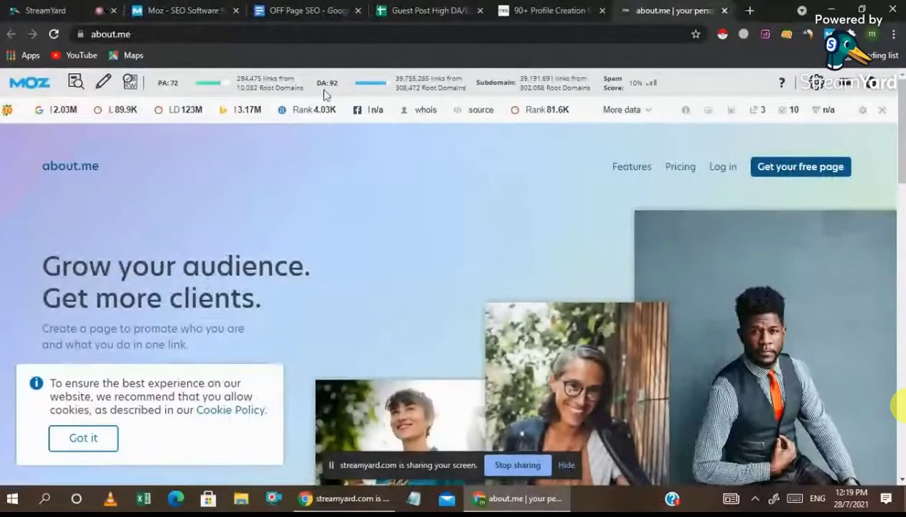
Check the domain authority and page authority of about.me in the MozBar
drag(317, 83, 337, 83)
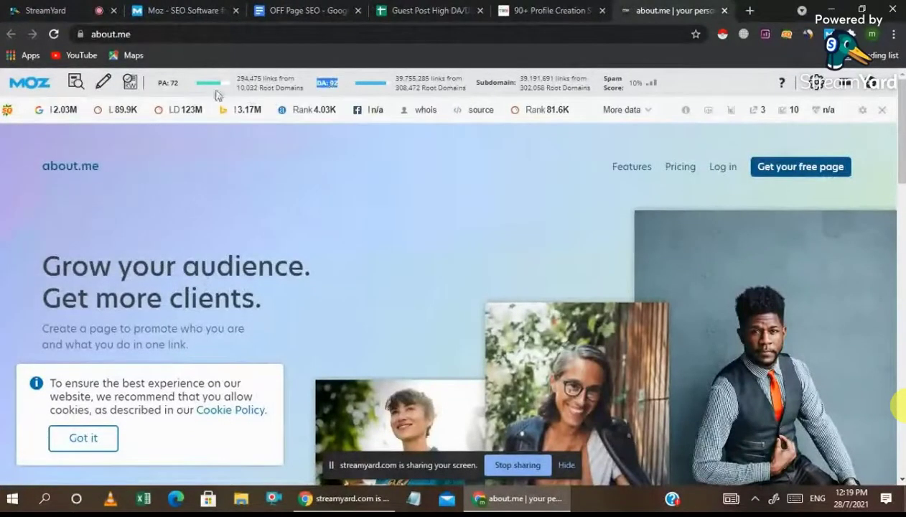
drag(178, 83, 156, 83)
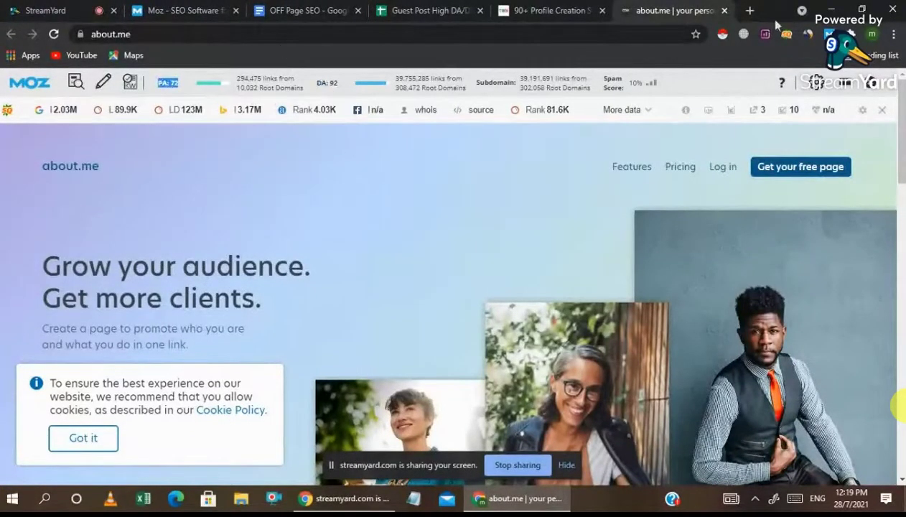
Search for "Temp mail" in a new tab and open temp-mail.org to obtain a temporary email address
click(750, 11)
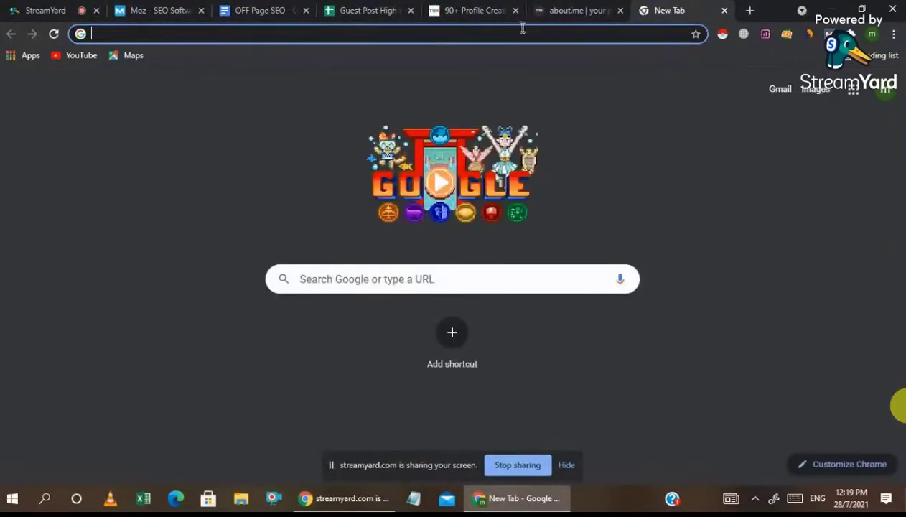
click(575, 8)
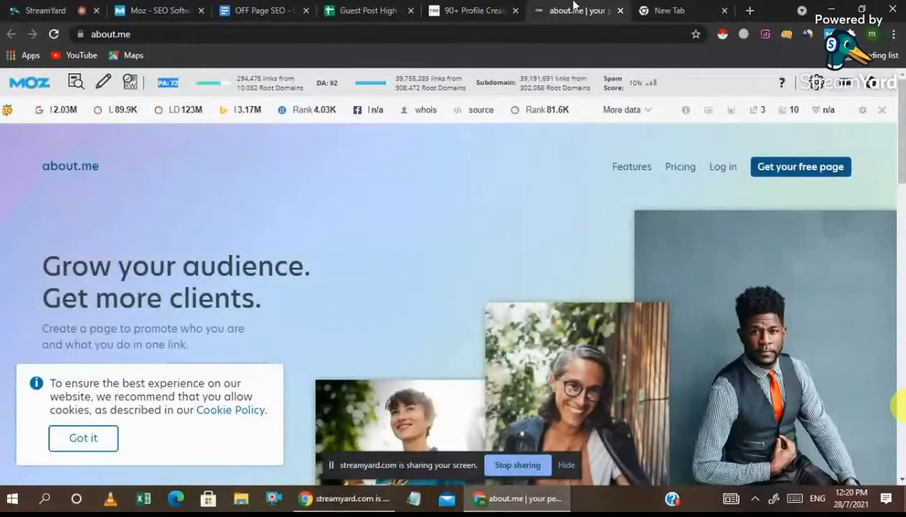
click(671, 10)
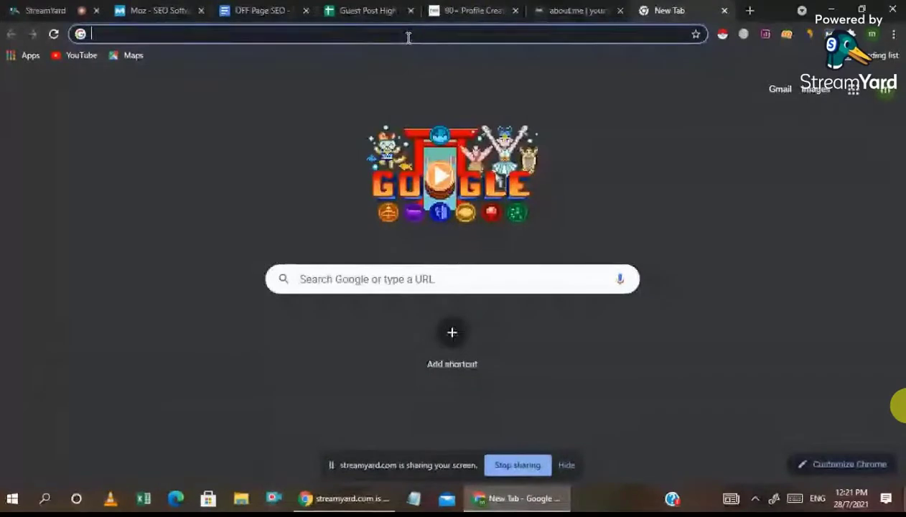
text(Temp mail)
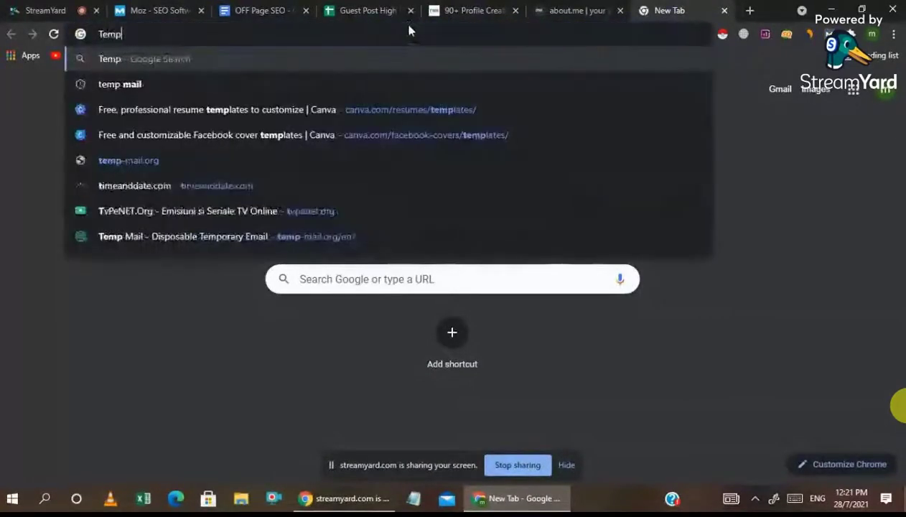
key(Return)
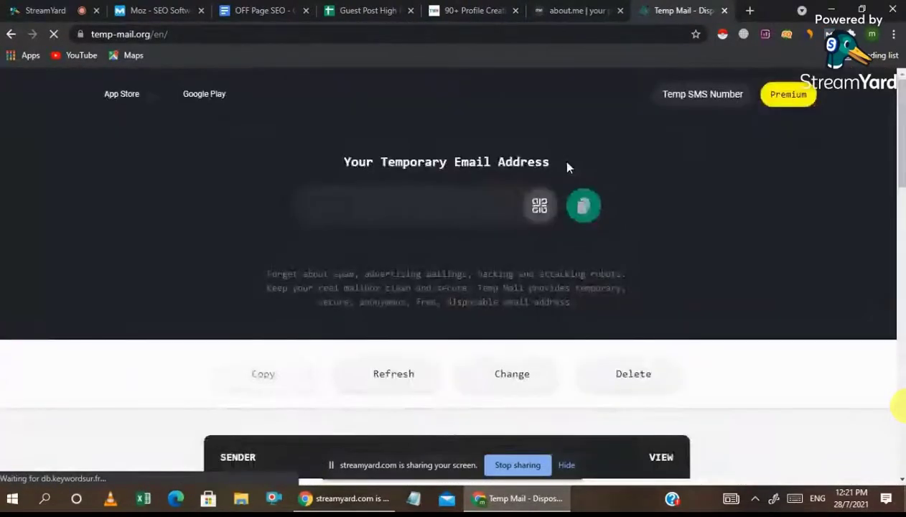
click(64, 10)
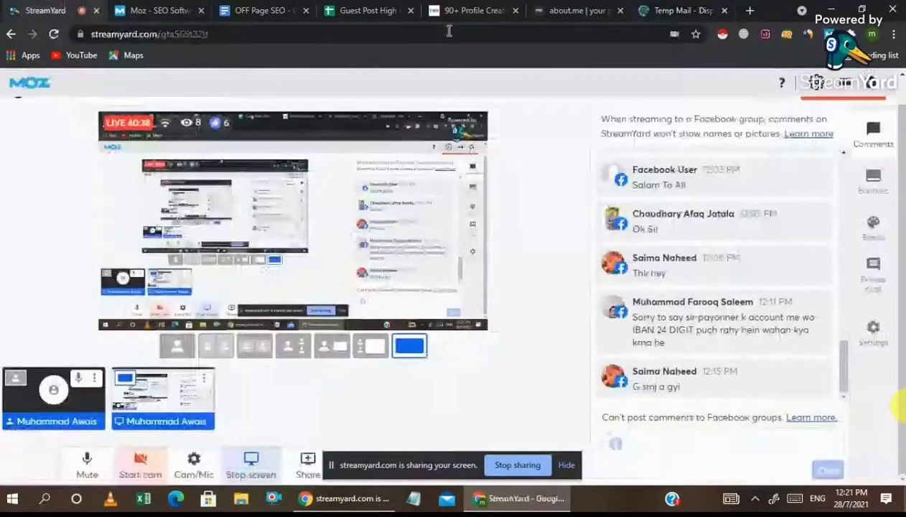
click(666, 9)
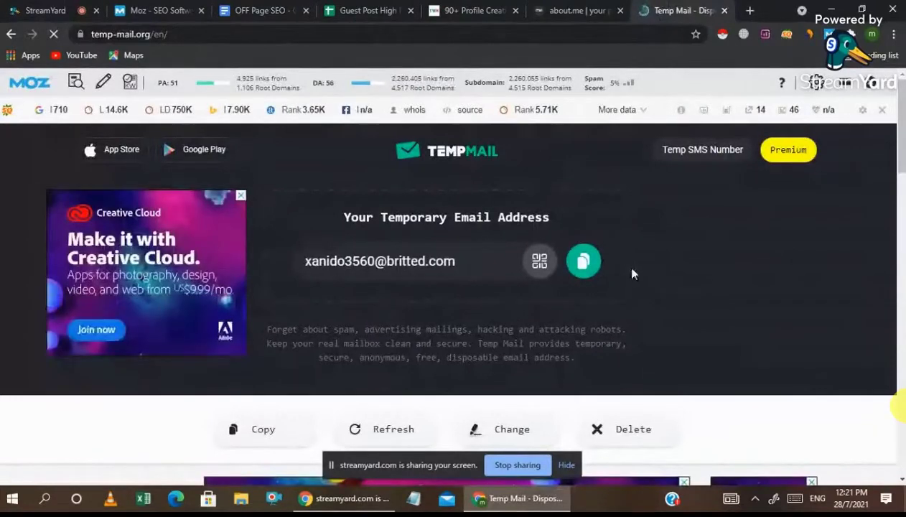
Copy the web address of the temp-mail.org page
scroll(633, 273, down, 3)
scroll(632, 273, up, 3)
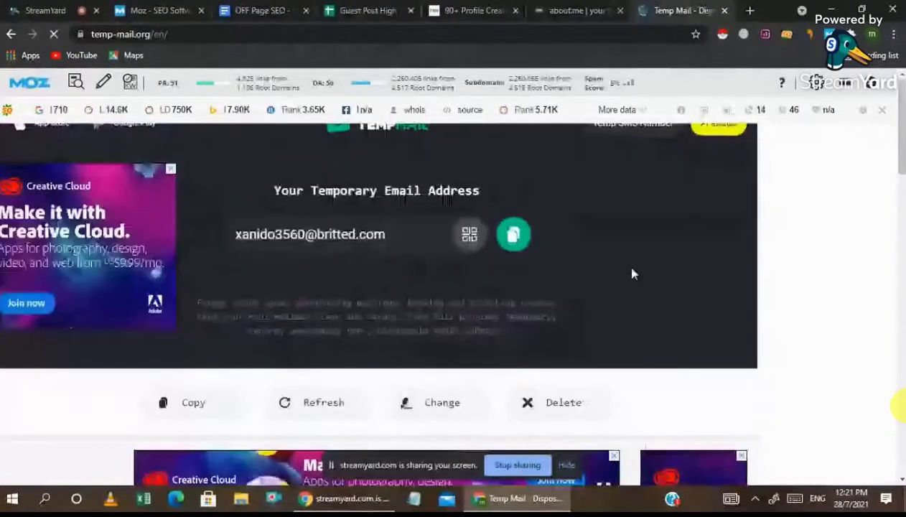
click(172, 35)
key(ctrl+c)
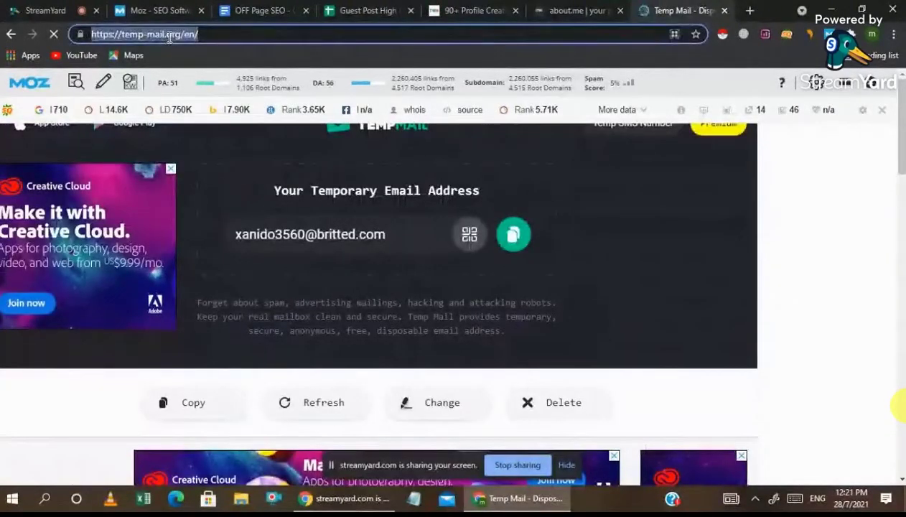
click(273, 10)
scroll(377, 291, down, 1)
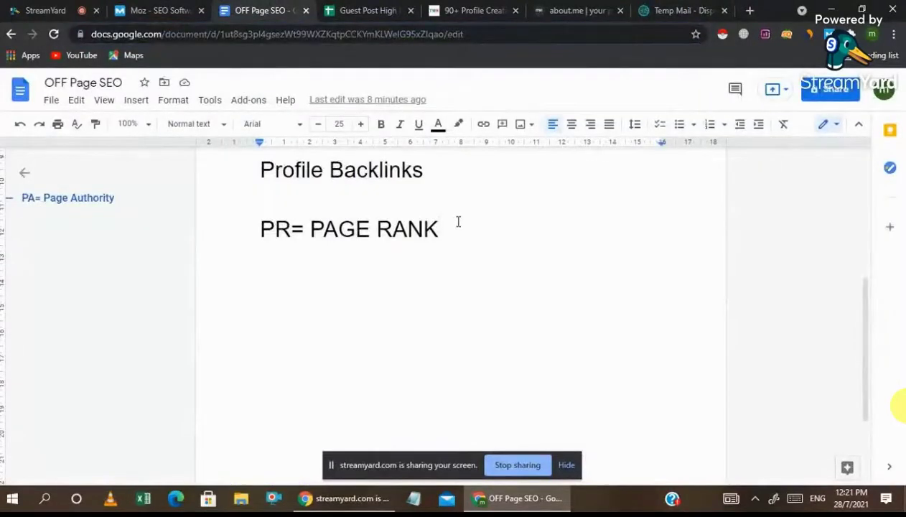
key(Return)
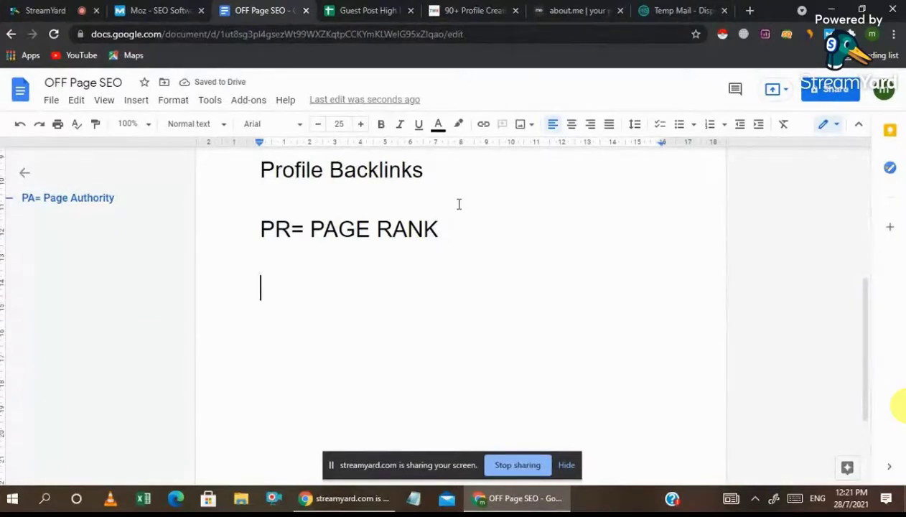
text(Temp )
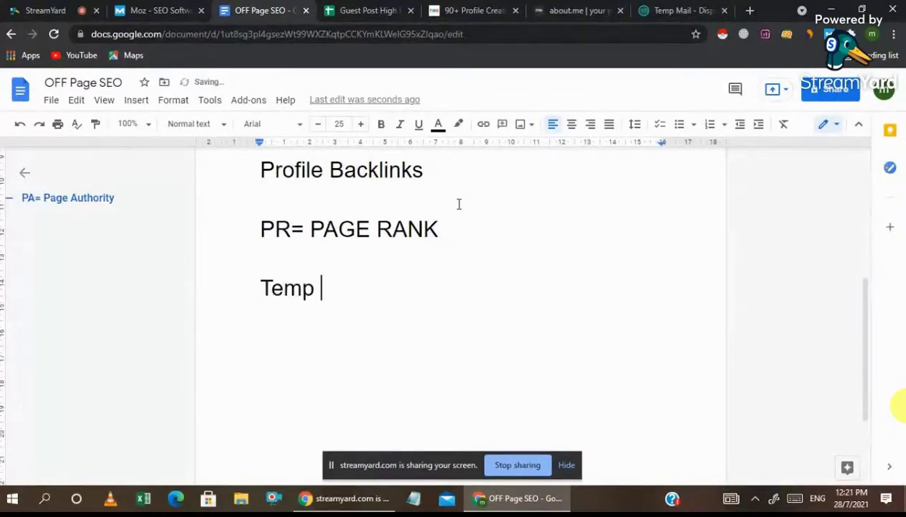
text(Mail :)
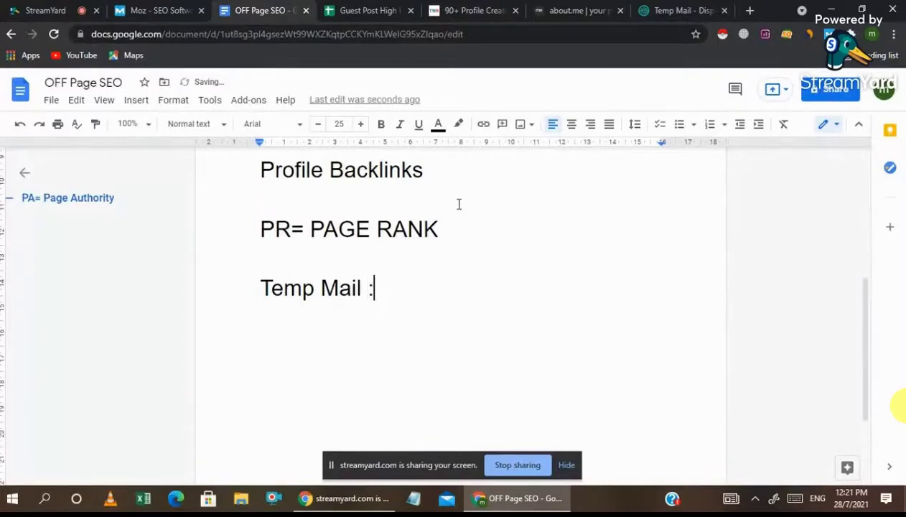
click(718, 6)
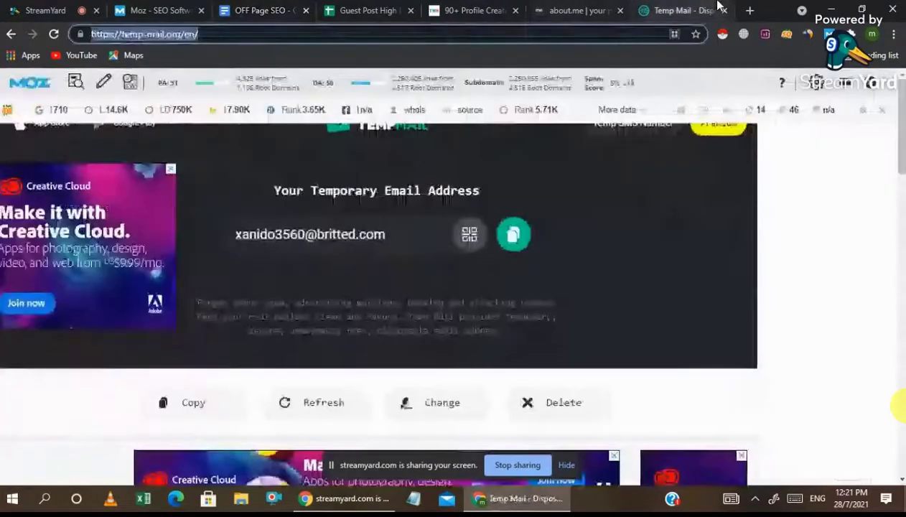
click(278, 6)
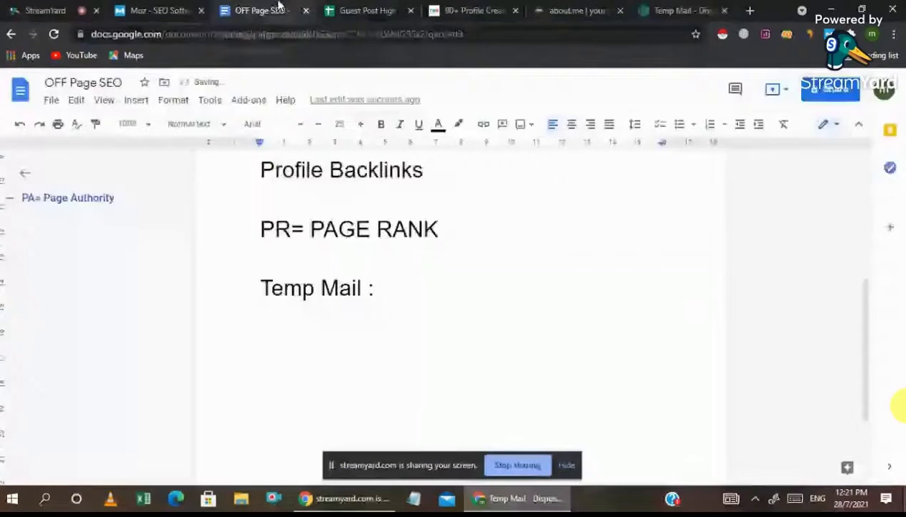
key(ctrl+v)
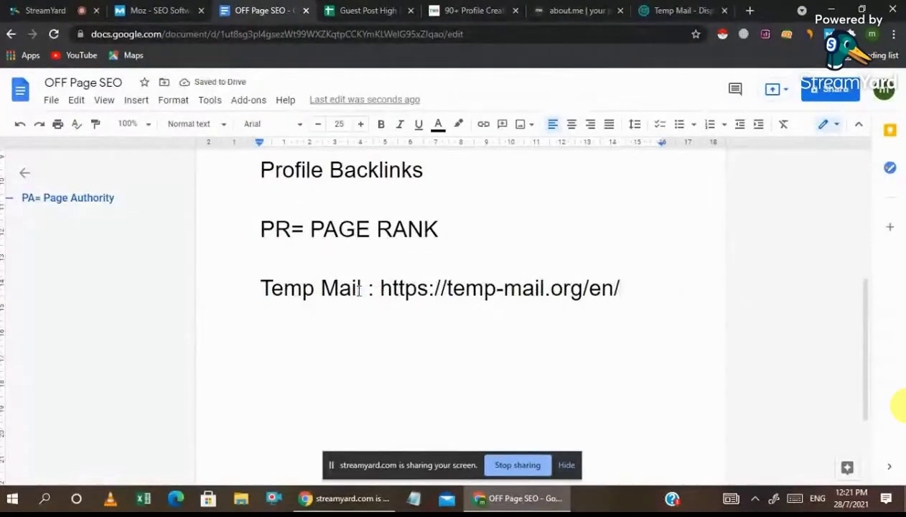
drag(361, 288, 260, 288)
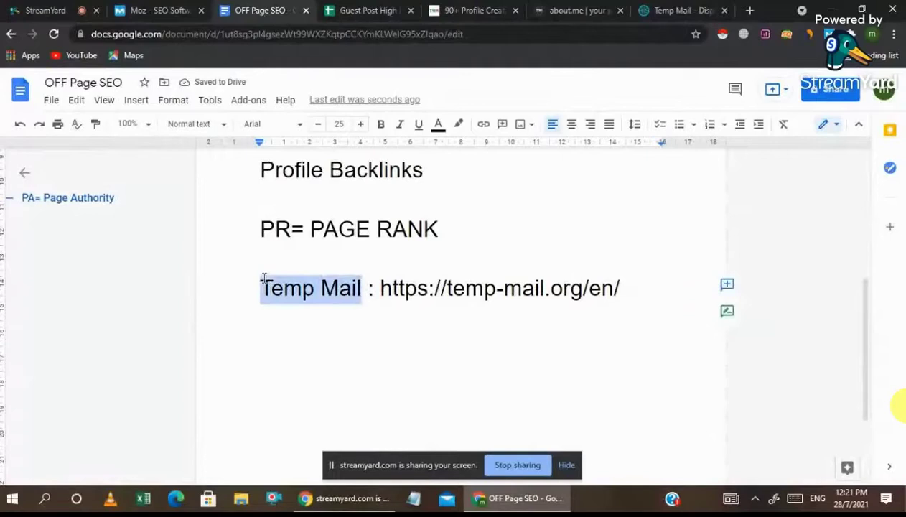
Return to the temp-mail.org page and examine its inbox and the options for the temporary address
click(655, 9)
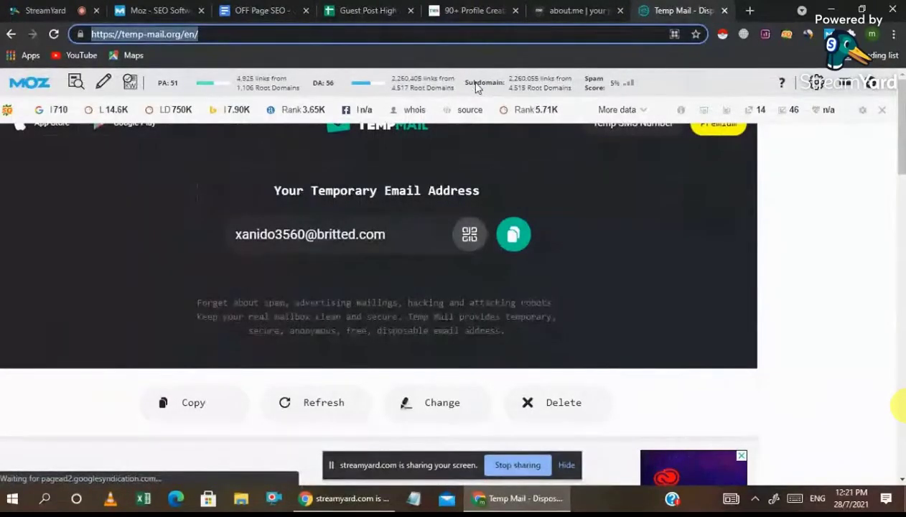
scroll(530, 282, down, 3)
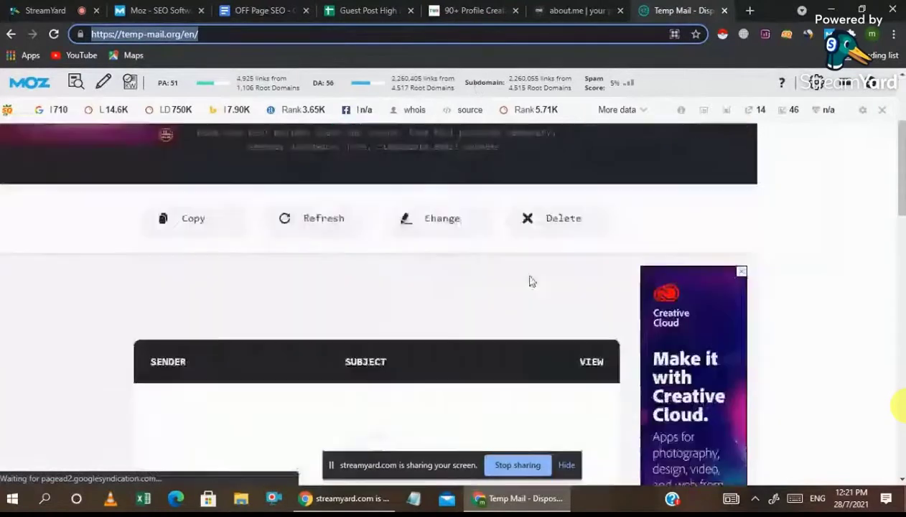
scroll(339, 412, down, 2)
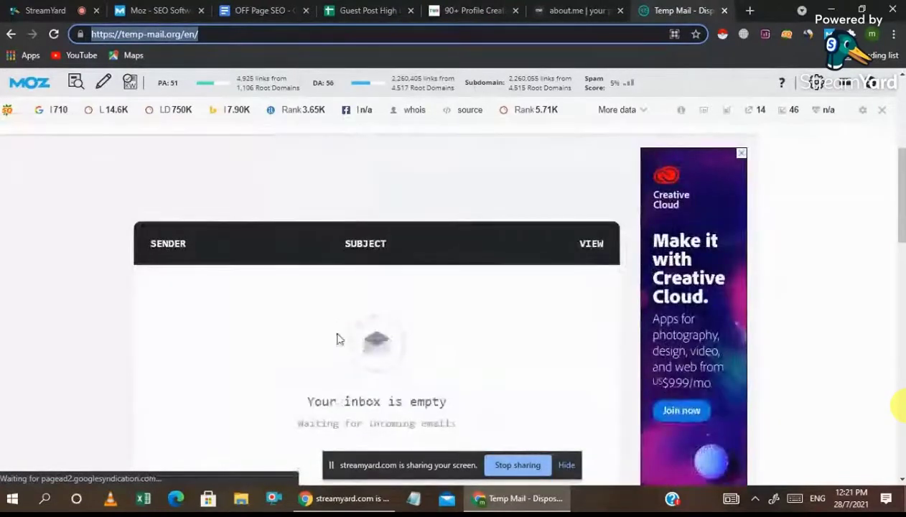
scroll(337, 334, down, 1)
scroll(409, 230, up, 5)
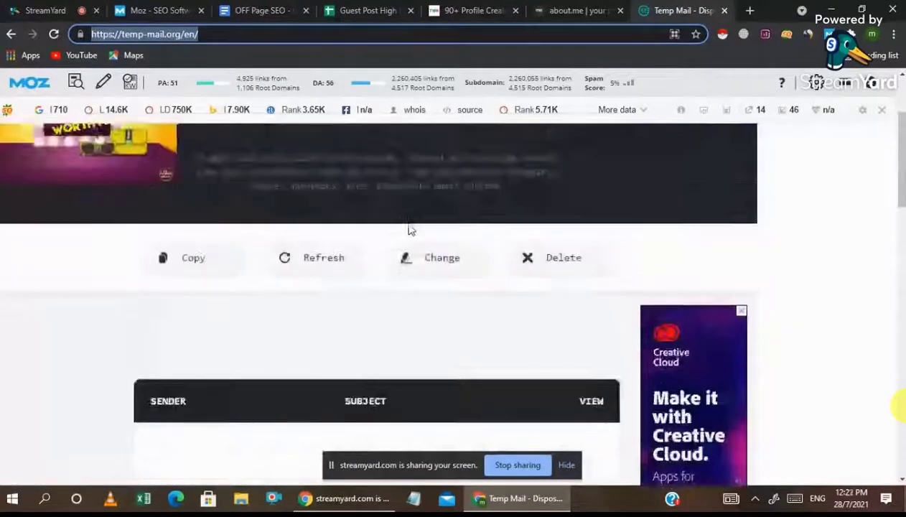
Search Google for "temp mail" in a new tab and examine the alternative temporary email services in the results
click(750, 10)
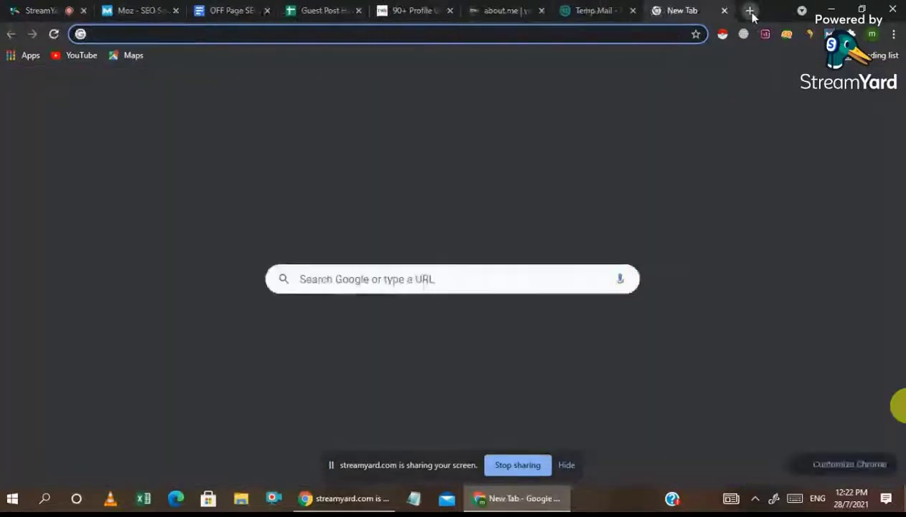
text(temp mail)
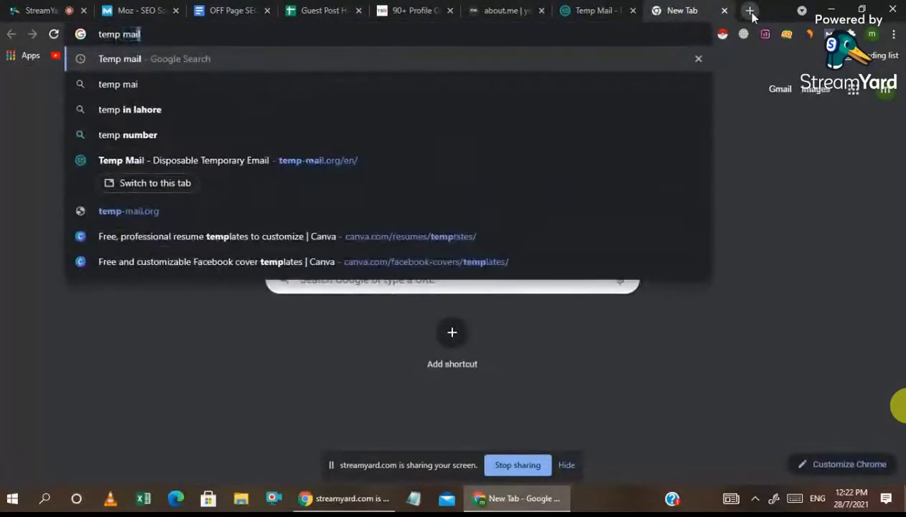
key(Return)
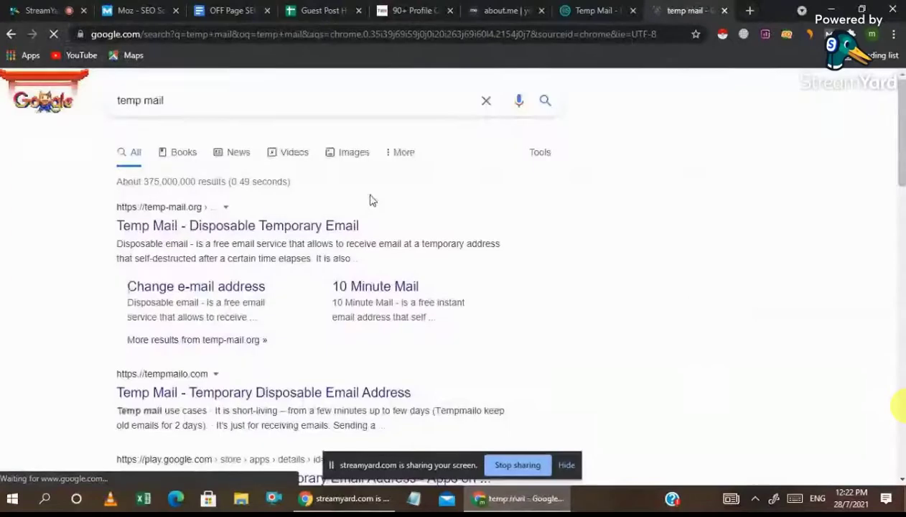
scroll(389, 277, down, 2)
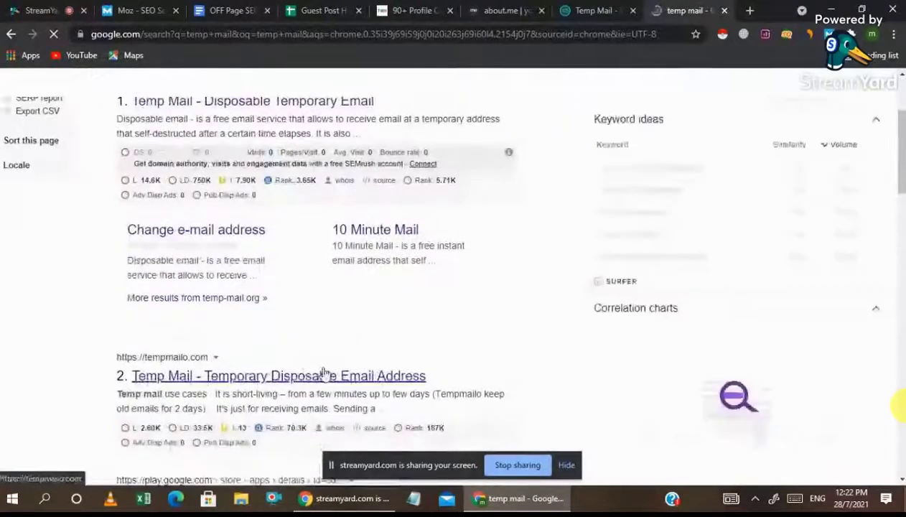
scroll(325, 373, down, 2)
scroll(316, 363, down, 2)
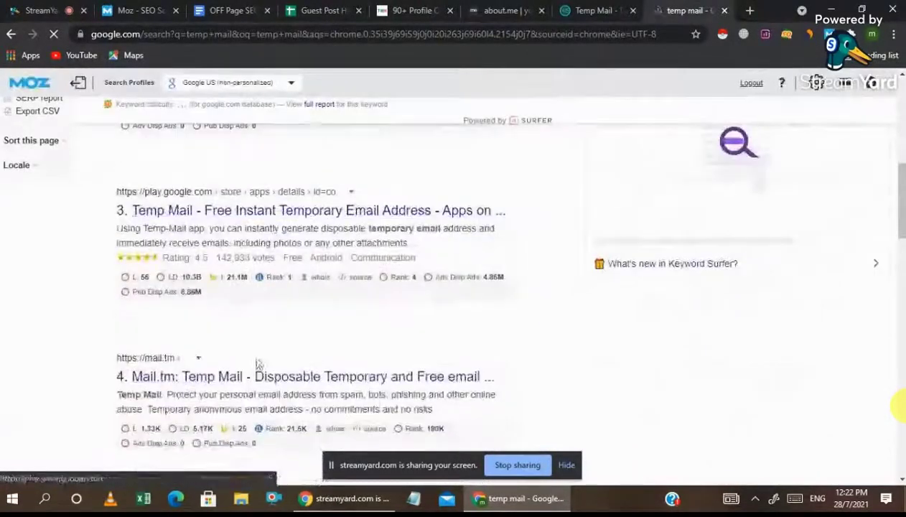
scroll(250, 377, down, 10)
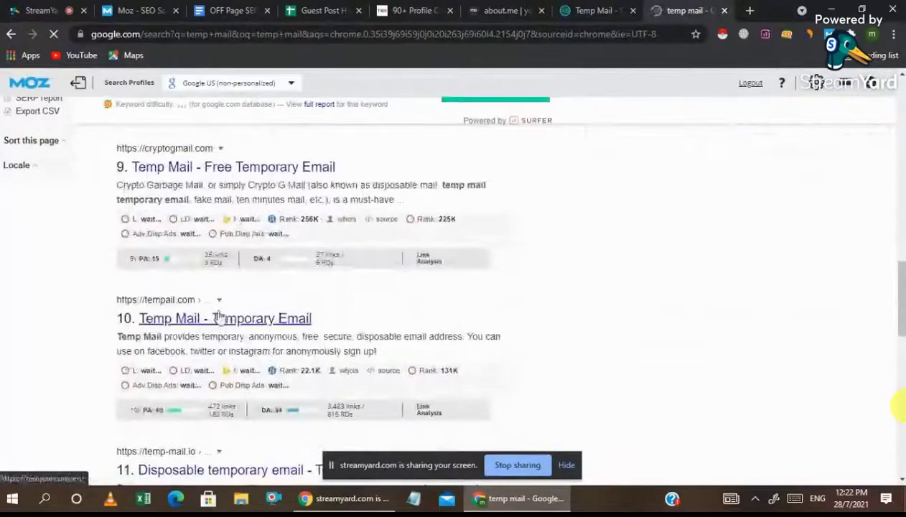
scroll(321, 327, down, 3)
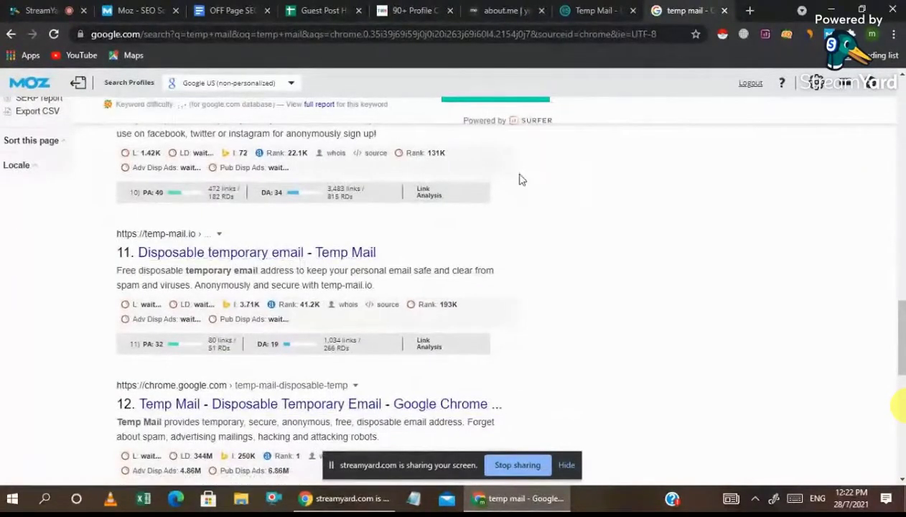
scroll(522, 178, up, 5)
scroll(522, 178, up, 8)
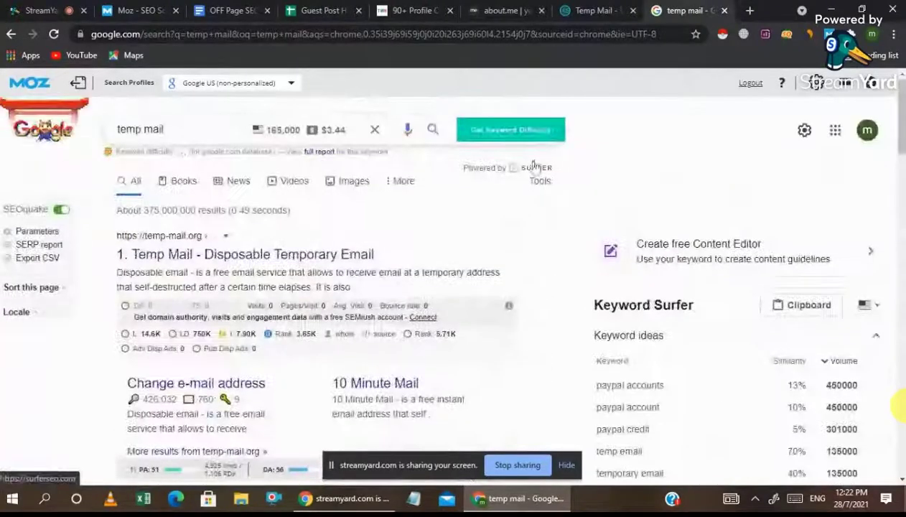
click(614, 6)
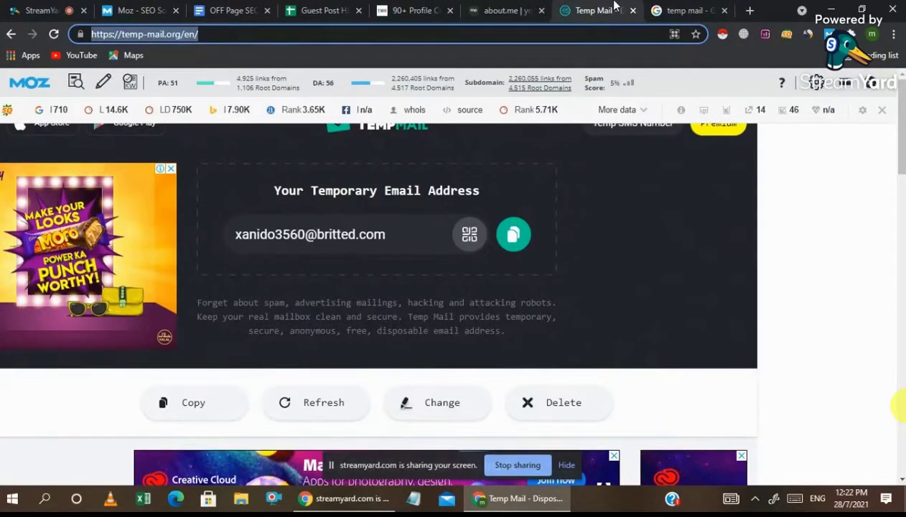
click(140, 10)
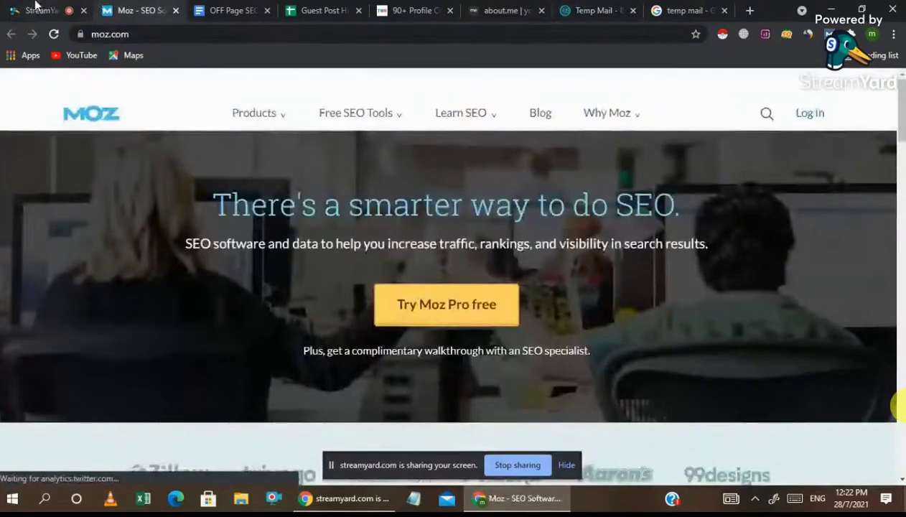
click(34, 7)
click(681, 8)
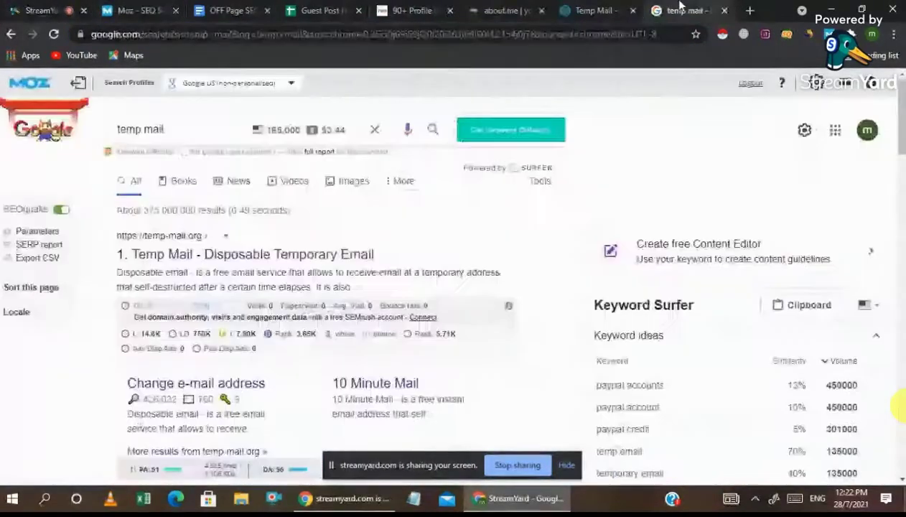
Copy the temporary email address from the temp-mail.org page
click(618, 7)
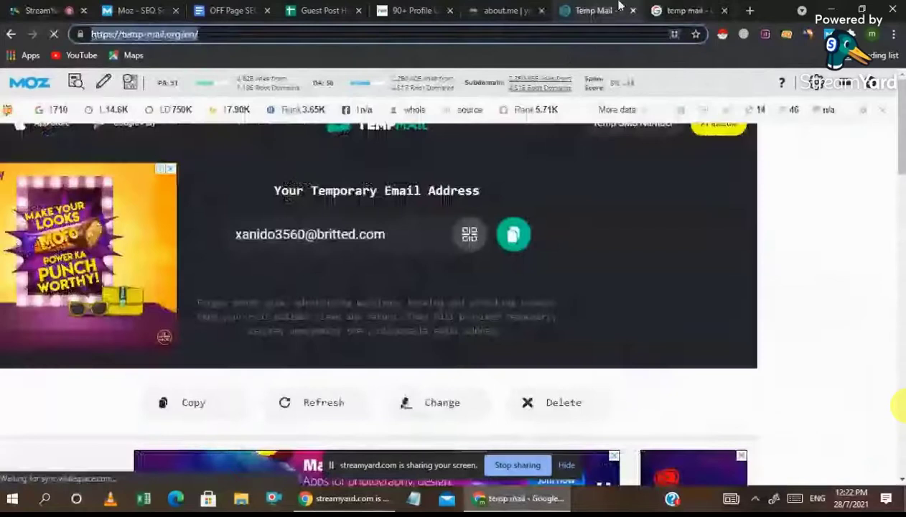
click(309, 231)
key(ctrl+c)
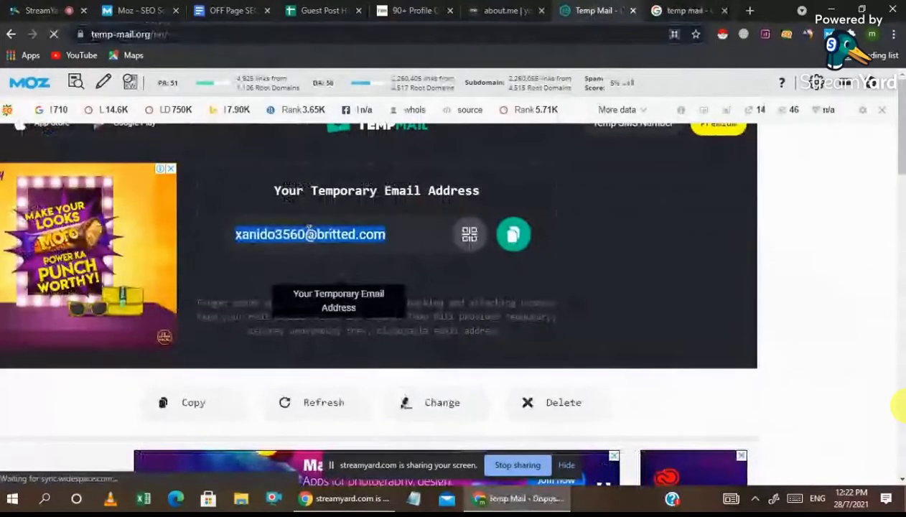
Start a free page sign-up on about.me, enter the temporary email address and continue to the name form
click(496, 12)
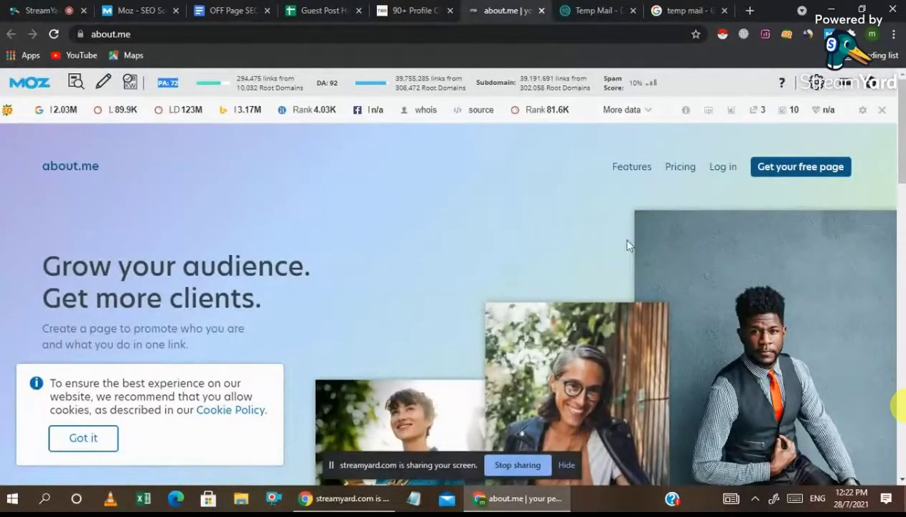
click(773, 166)
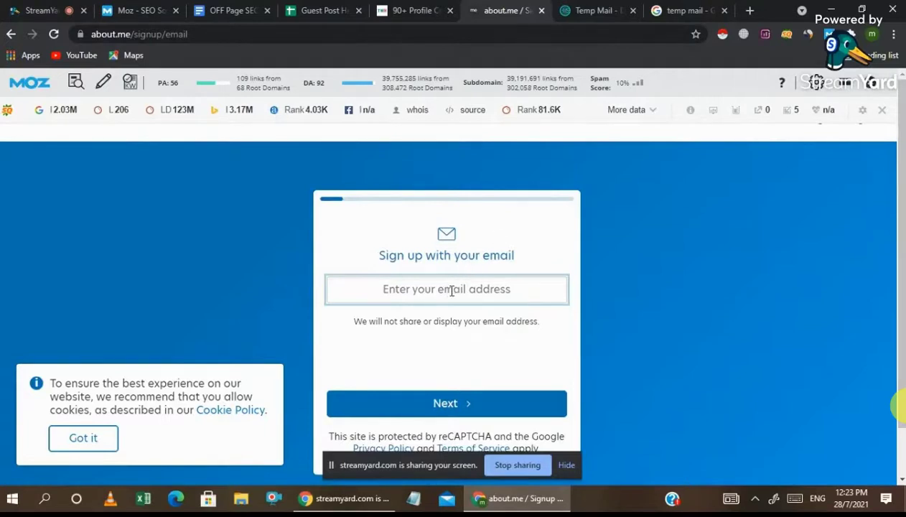
key(ctrl+v)
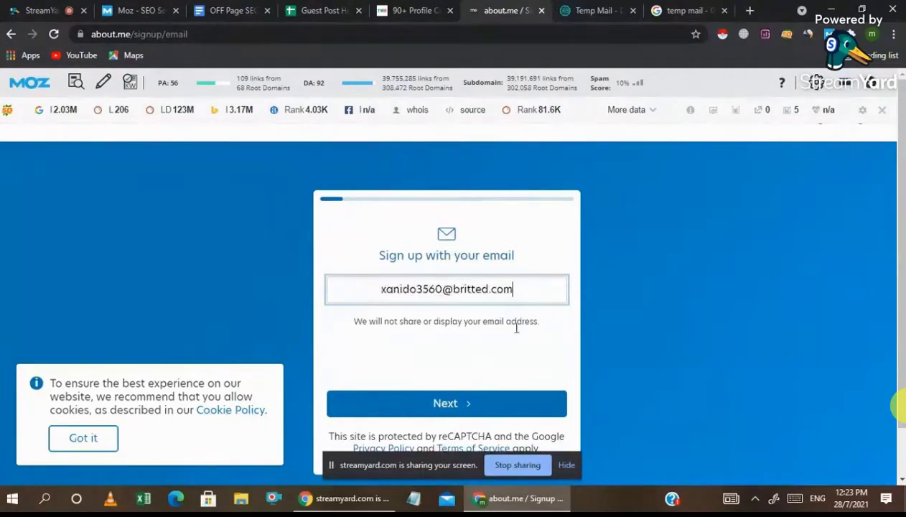
click(459, 411)
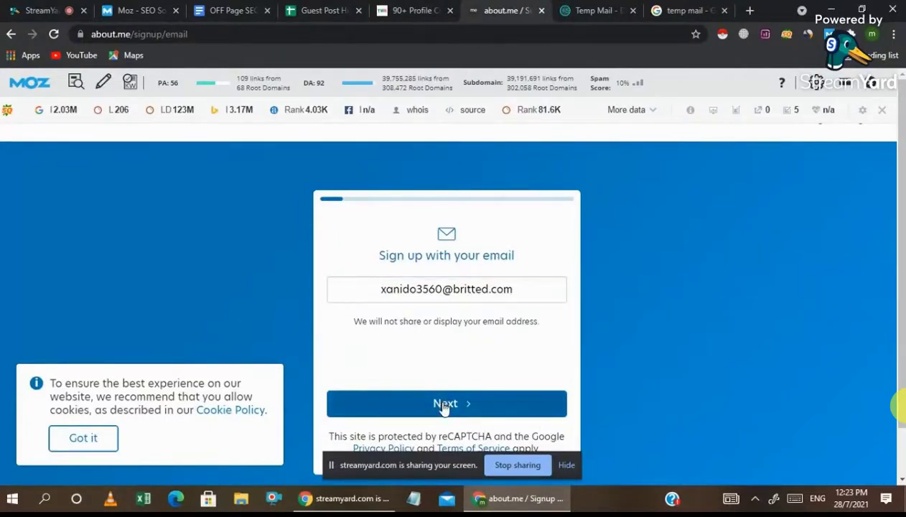
click(445, 406)
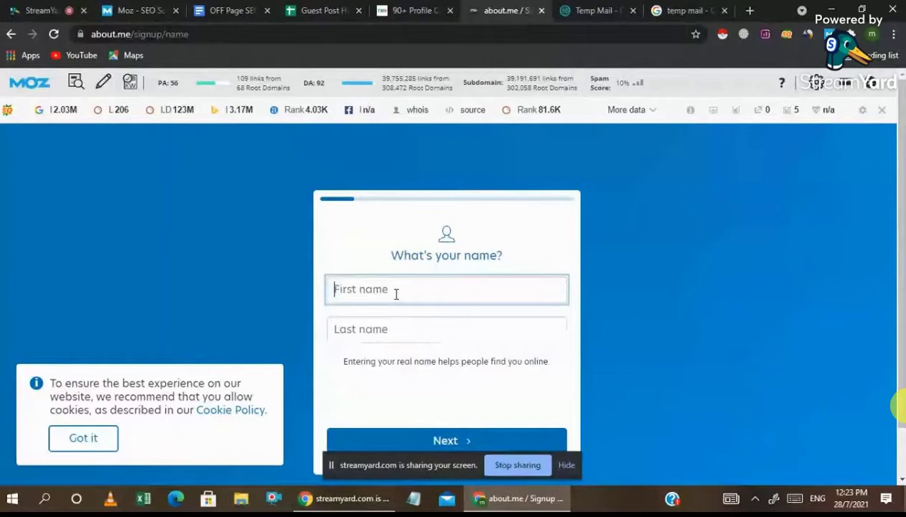
Search Google for "apk mod mini militia" in a new tab and look through the listed sites
click(750, 10)
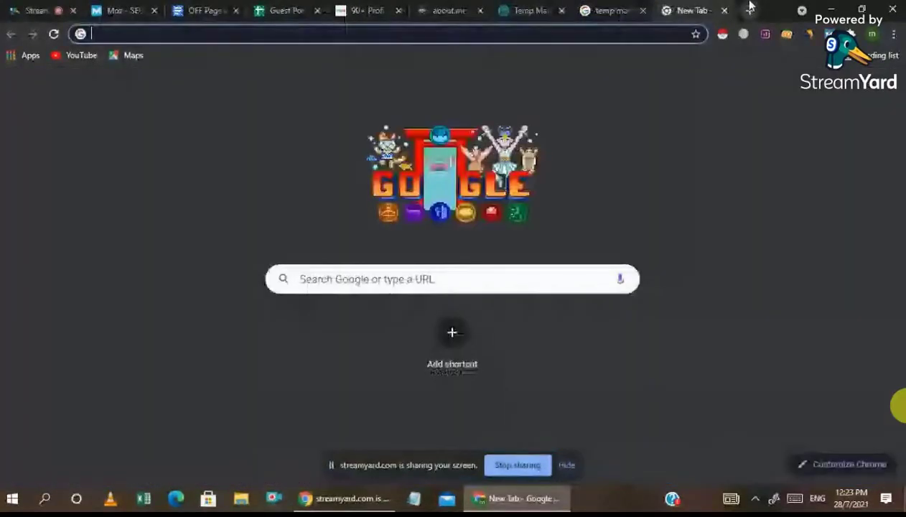
text(apk mod)
key(Return)
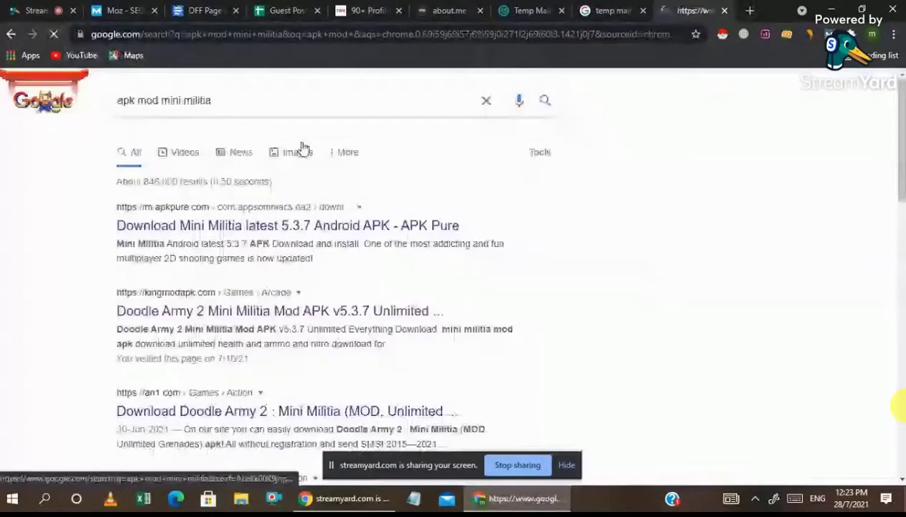
scroll(325, 260, down, 2)
scroll(325, 260, down, 3)
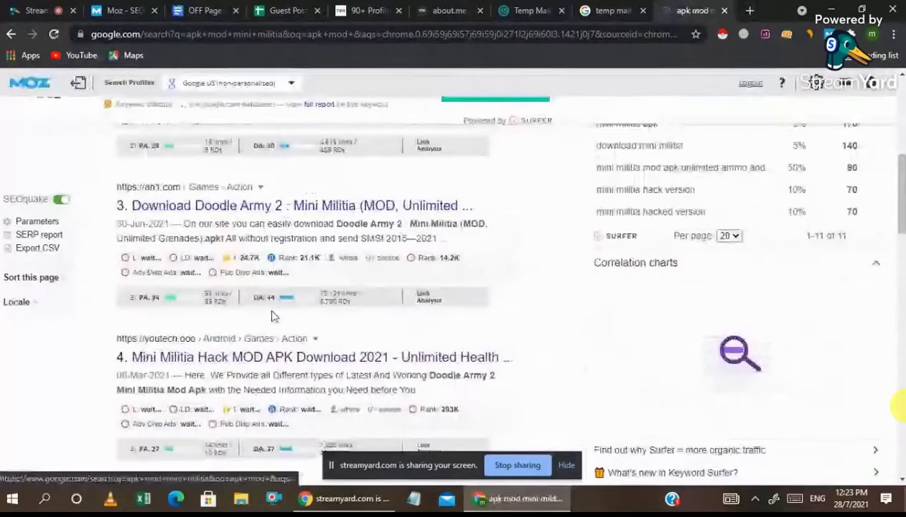
Open the youtech.ooo Mini Militia search result in a new tab, decline its notification request and check the StreamYard comments
click(266, 358)
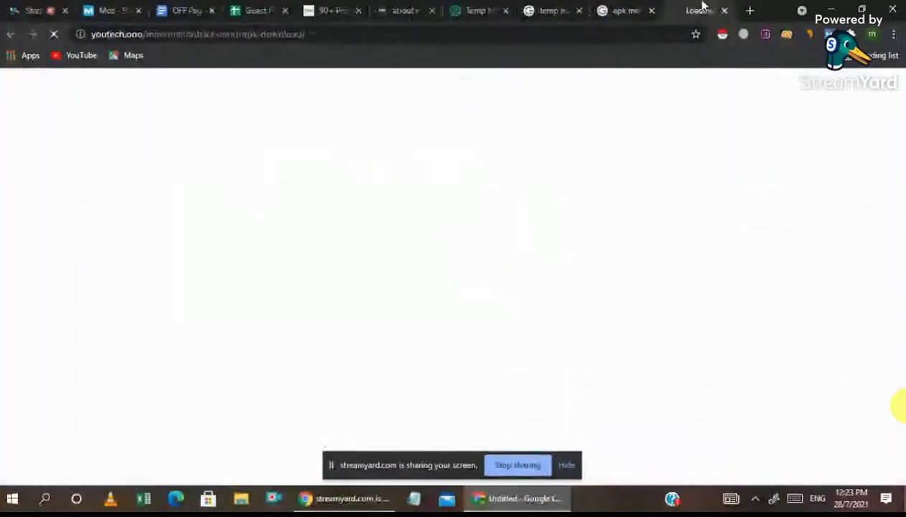
click(147, 34)
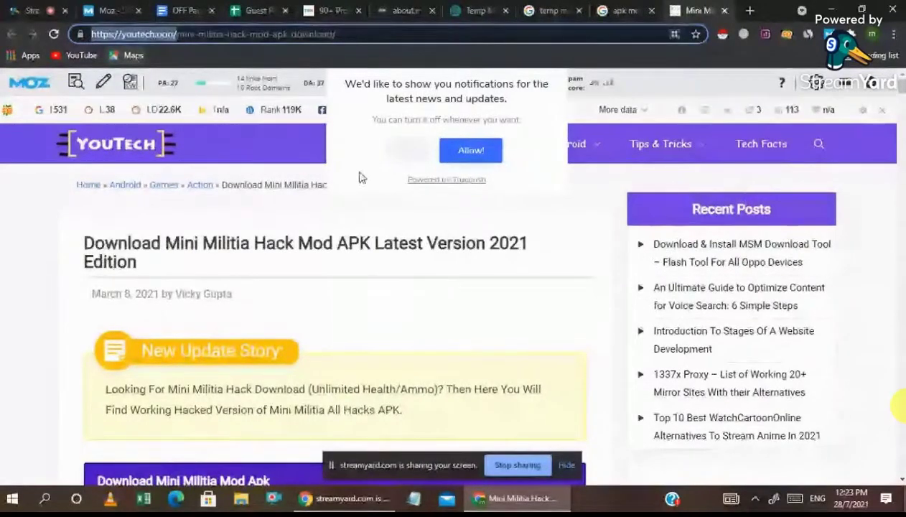
click(413, 152)
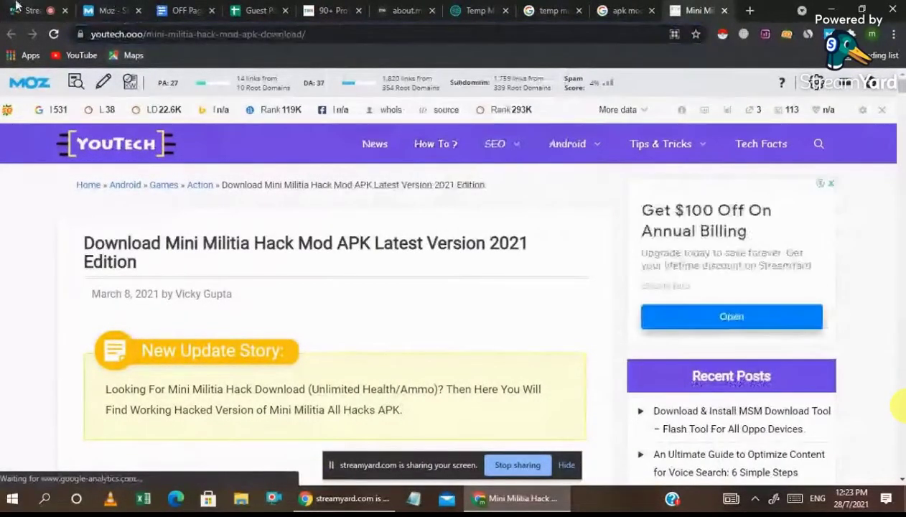
click(33, 10)
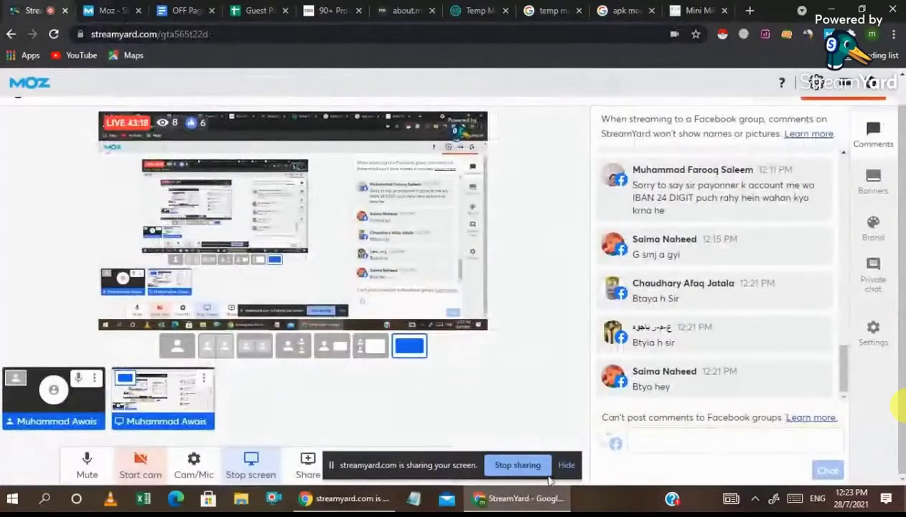
Add the line "Branding> Outfitter" below the Temp Mail link in the OFF Page SEO document and start a new line beneath it
click(185, 10)
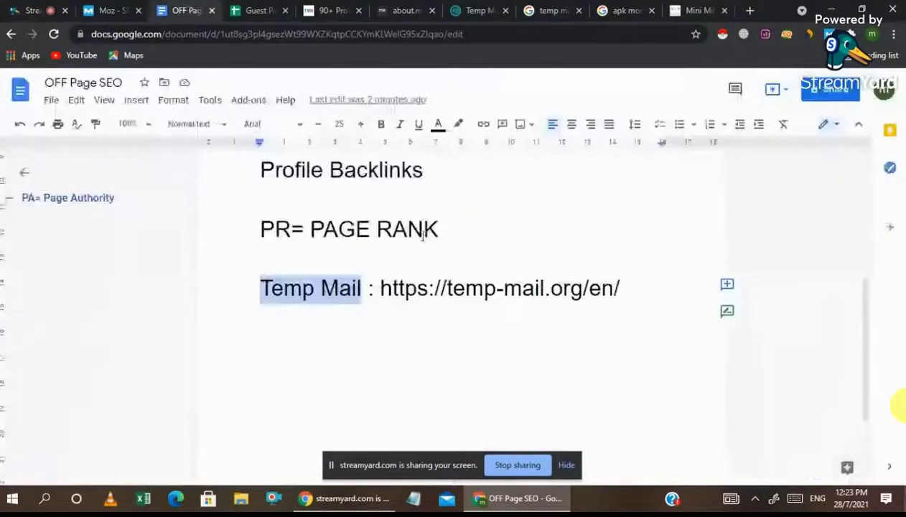
click(629, 289)
key(Return)
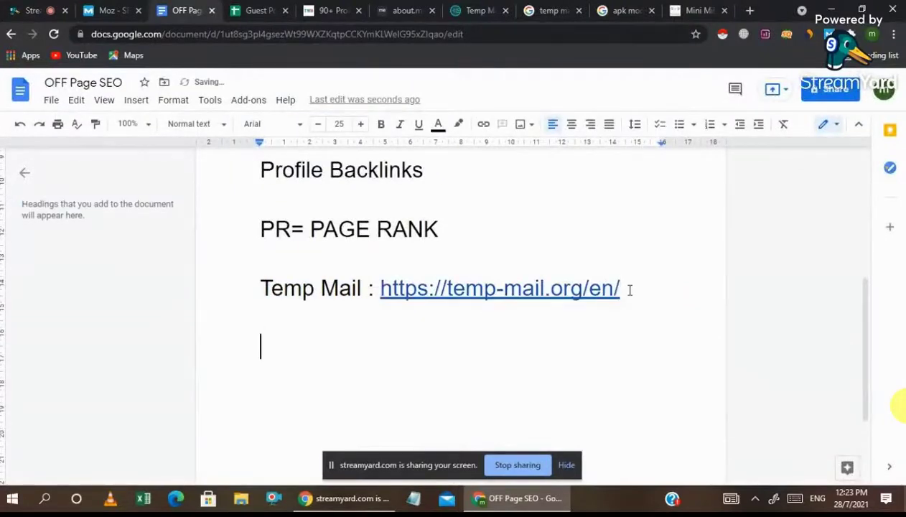
text(Branding)
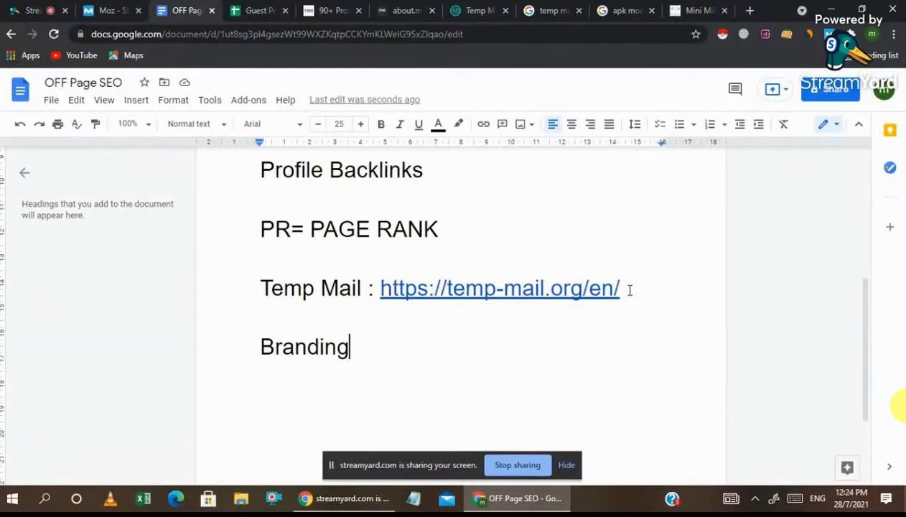
text(>)
text(Outf)
text(itter)
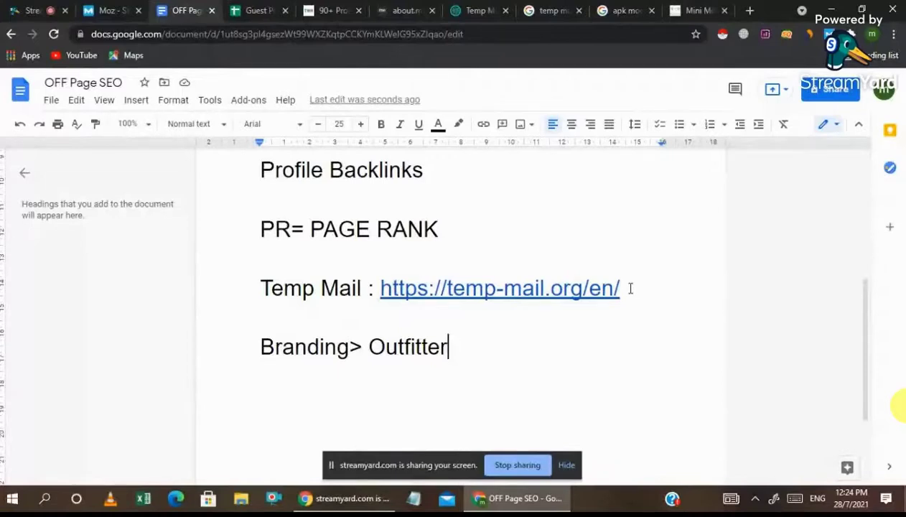
key(Return)
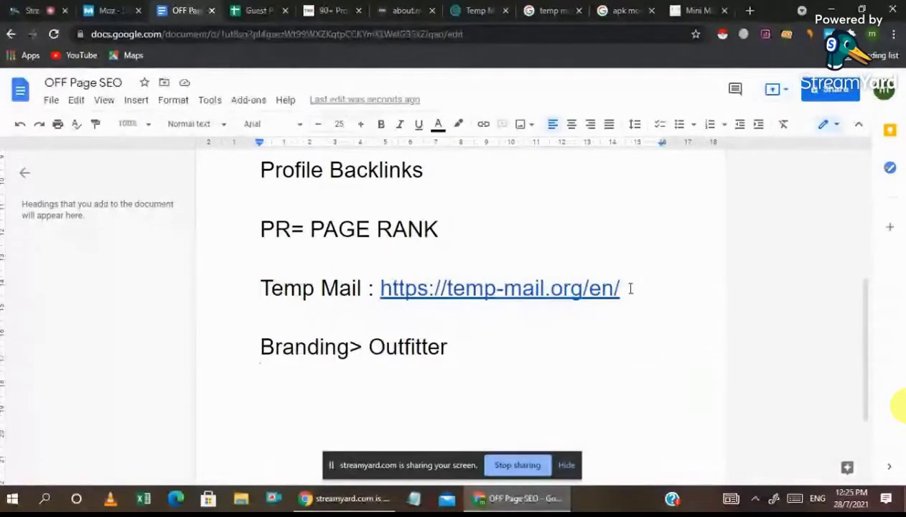
click(449, 347)
drag(448, 347, 368, 347)
click(451, 349)
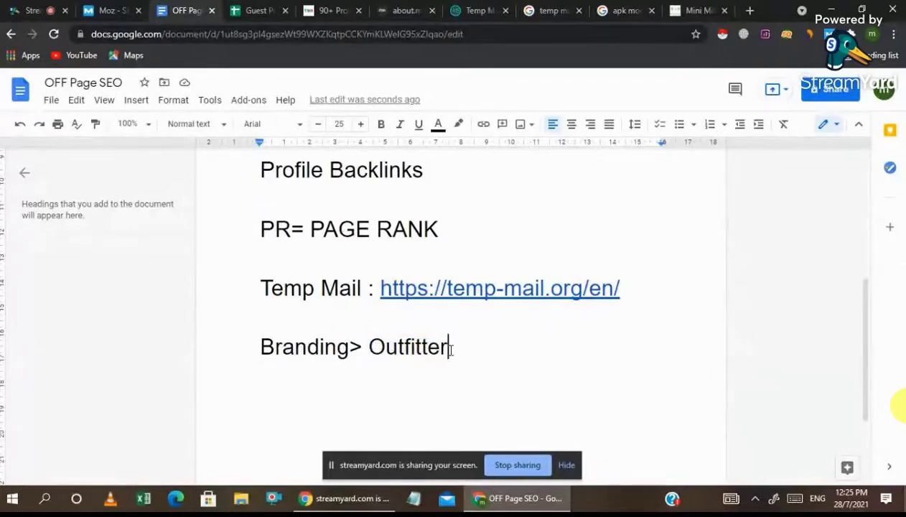
key(Return)
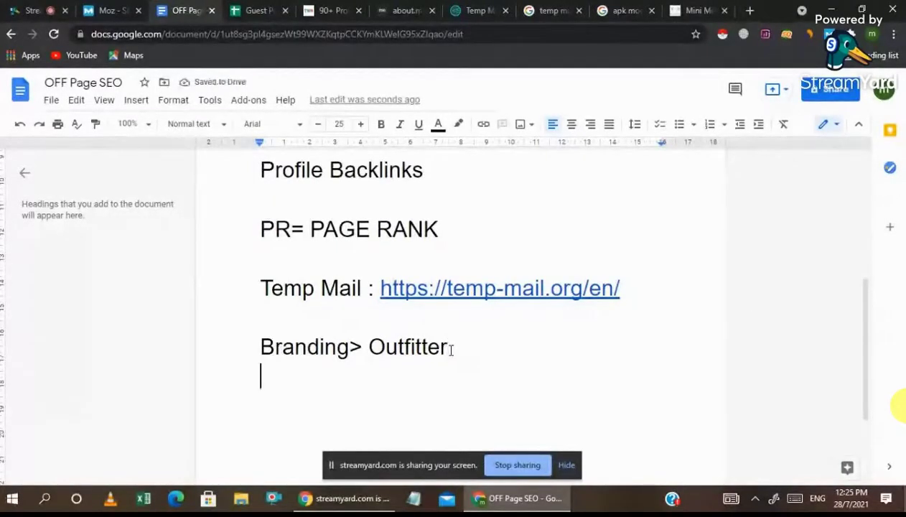
text(I)
Return to the YouTech article and shorten its address to the bare youtech.ooo domain to open the site's home page
click(722, 4)
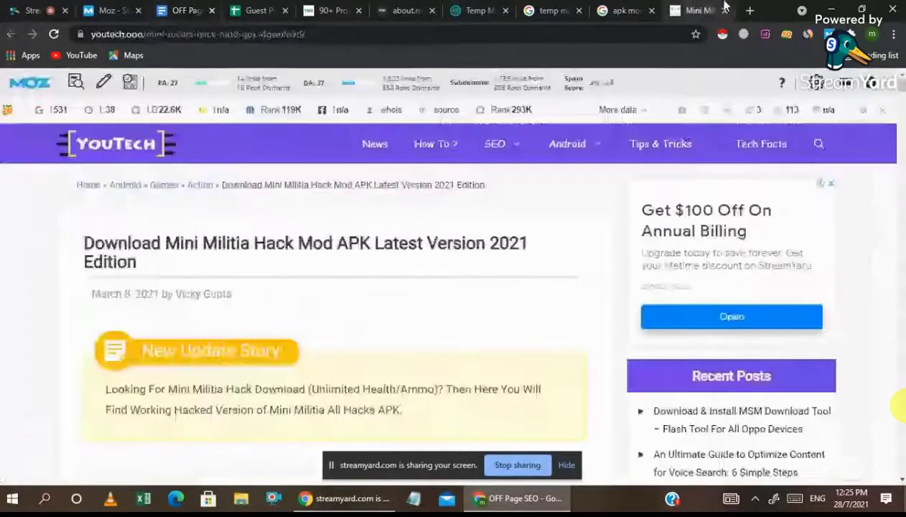
click(143, 33)
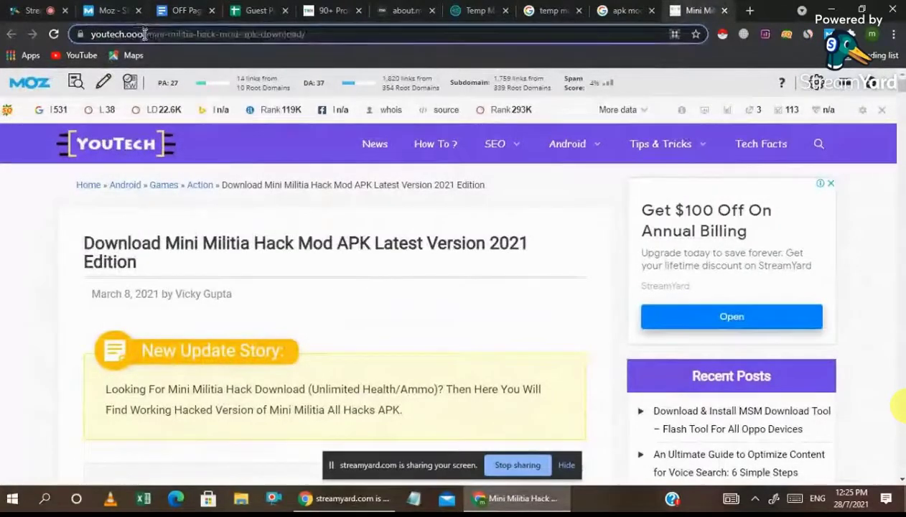
drag(172, 34, 368, 52)
key(BackSpace)
key(Return)
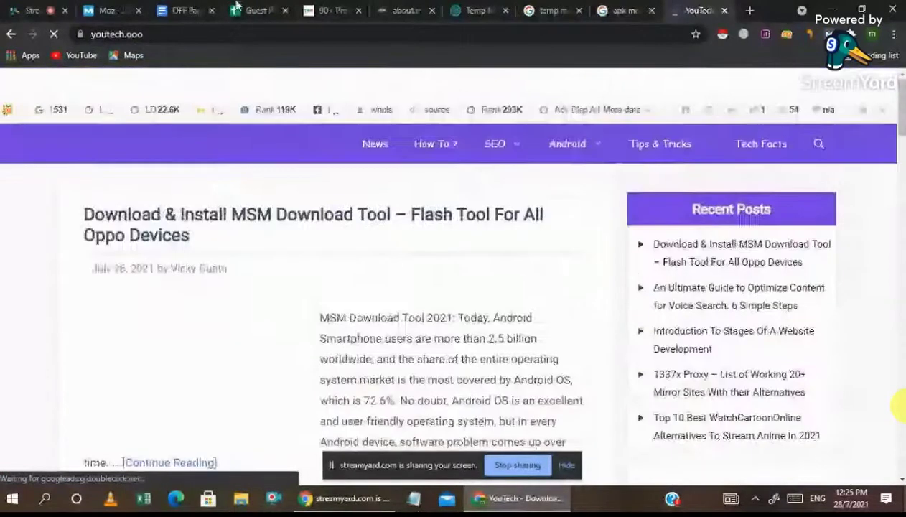
Add "You Tech" below the Branding line in the OFF Page SEO document and start a new line
key(ctrl+3)
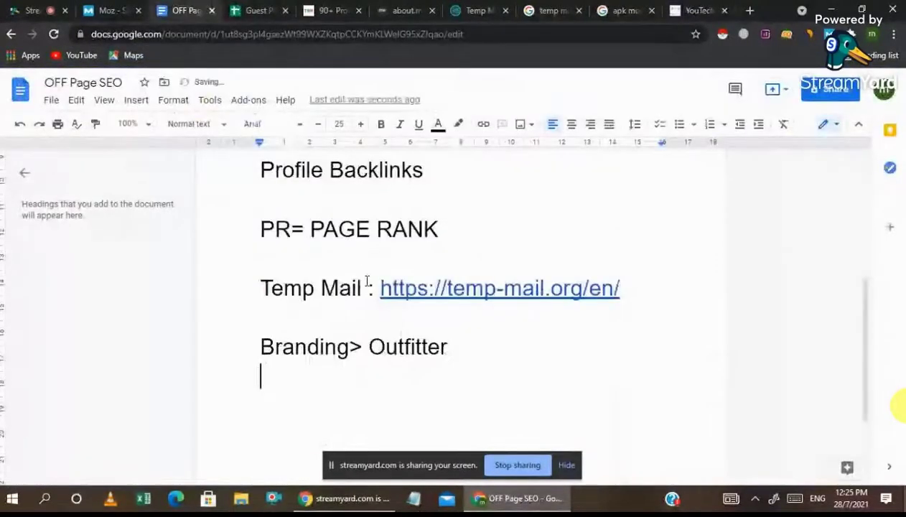
text(Yout)
key(BackSpace)
text(Tech)
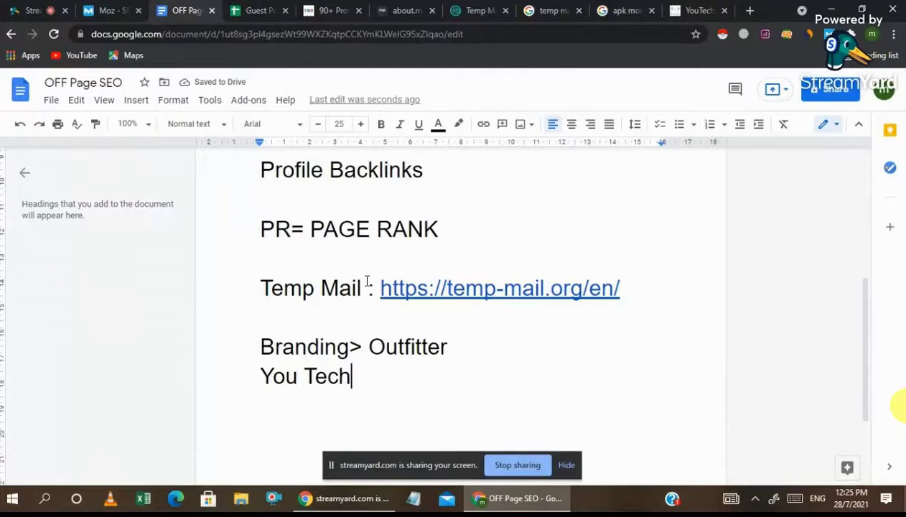
key(Return)
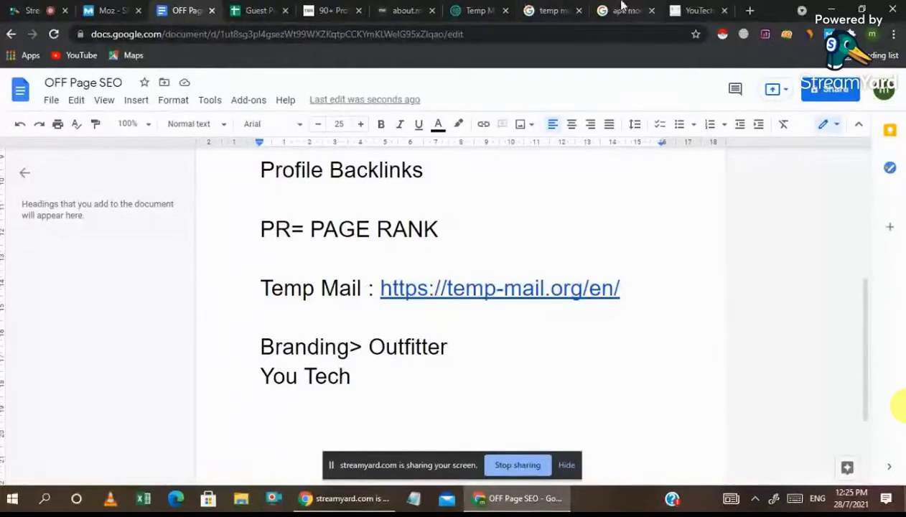
Examine the YouTech home page as a branding example, declining its notification request and checking the StreamYard comments
click(690, 7)
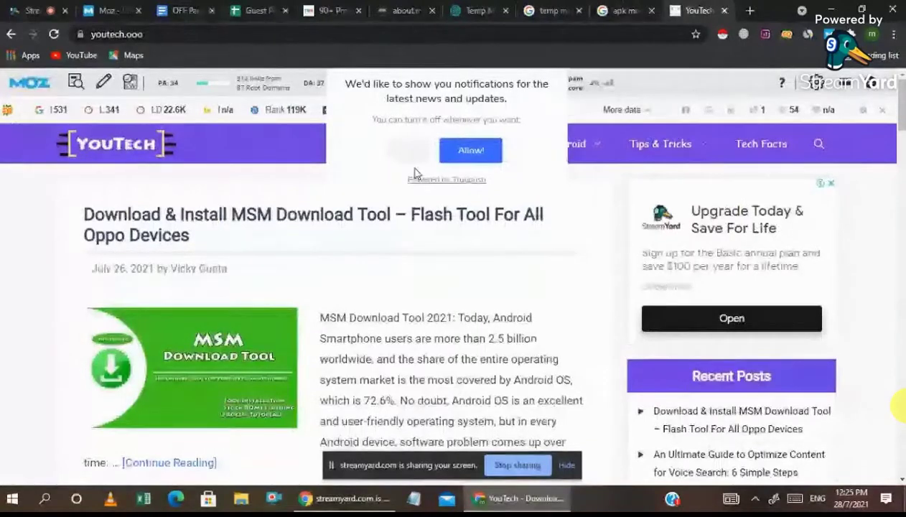
click(409, 150)
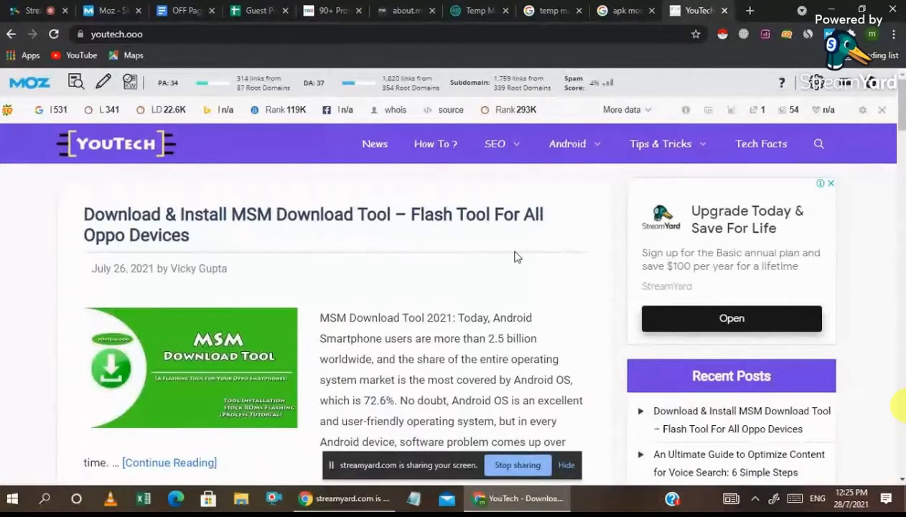
click(41, 9)
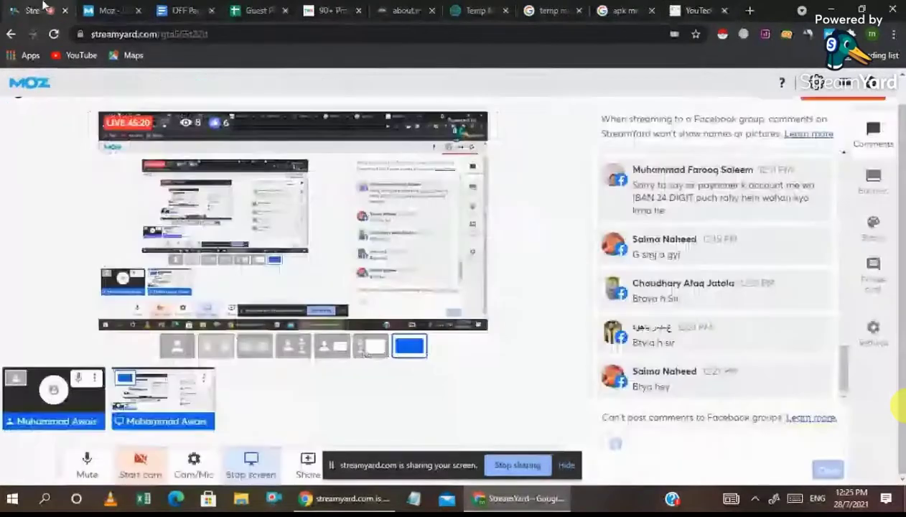
click(643, 7)
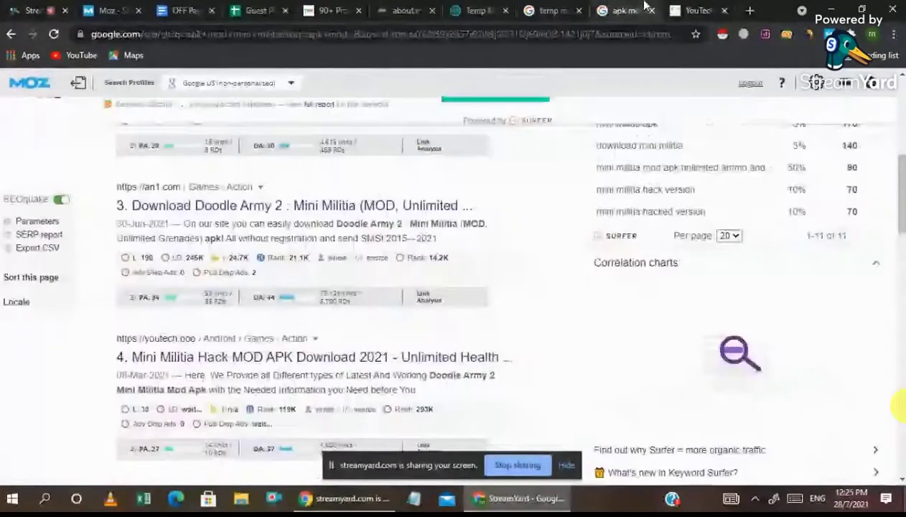
key(ctrl+Tab)
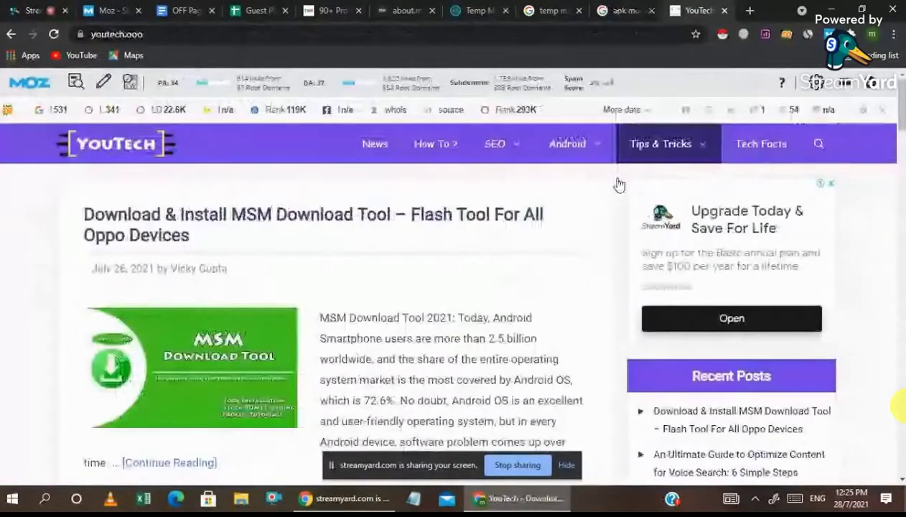
mouse_move(618, 186)
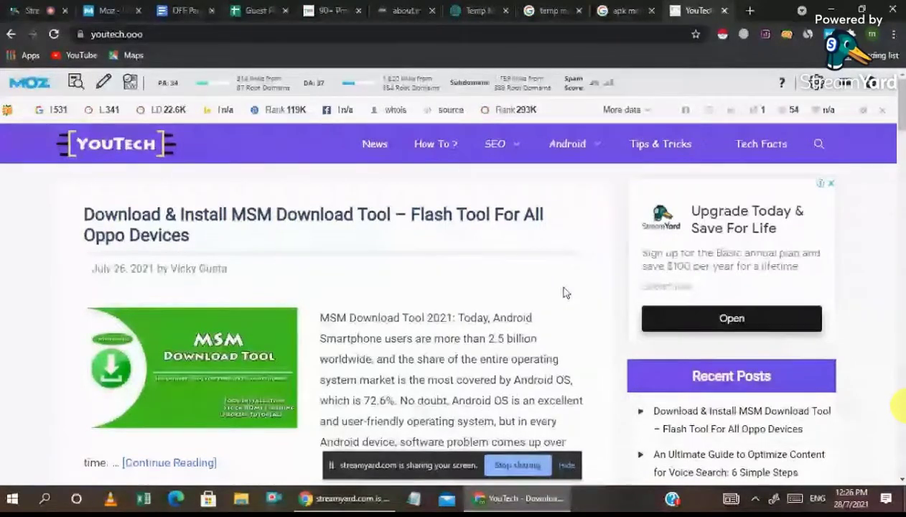
Search Google for "baby frocks" in a new tab and examine the domain authority of the Pinterest result
click(750, 11)
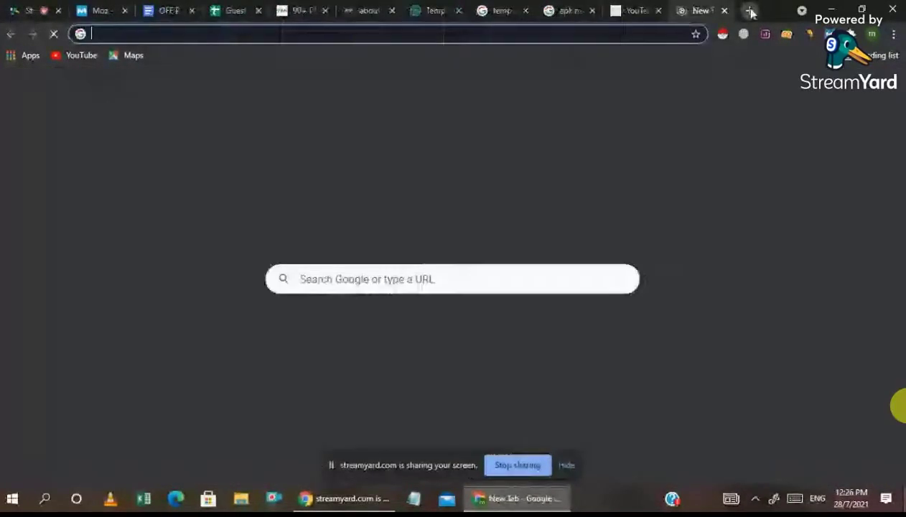
text(baby )
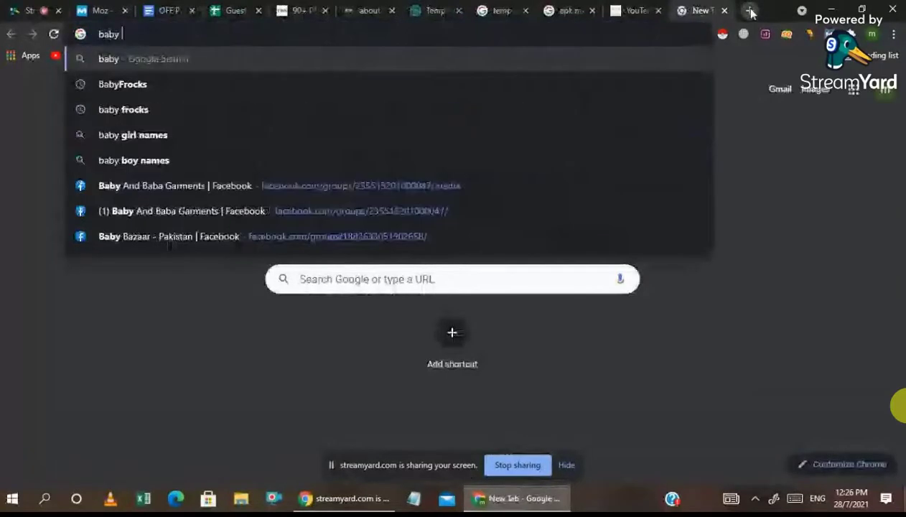
text(frocks)
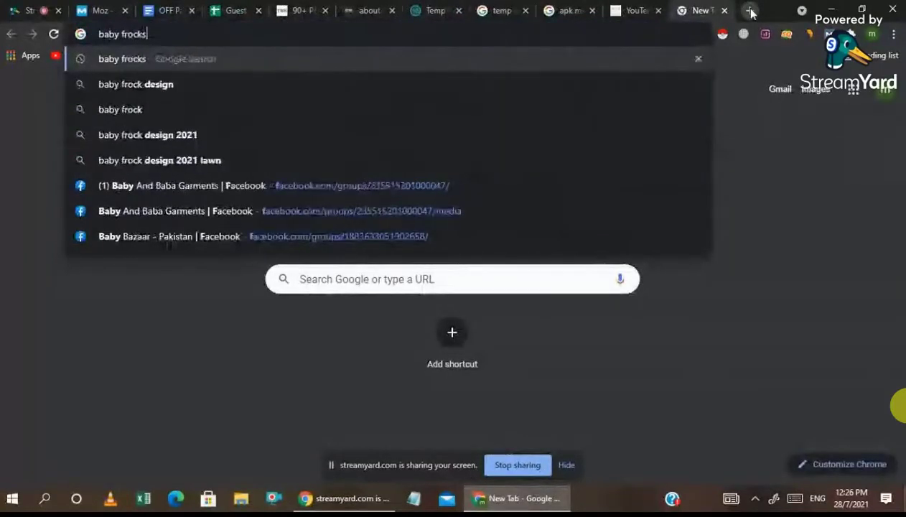
key(Return)
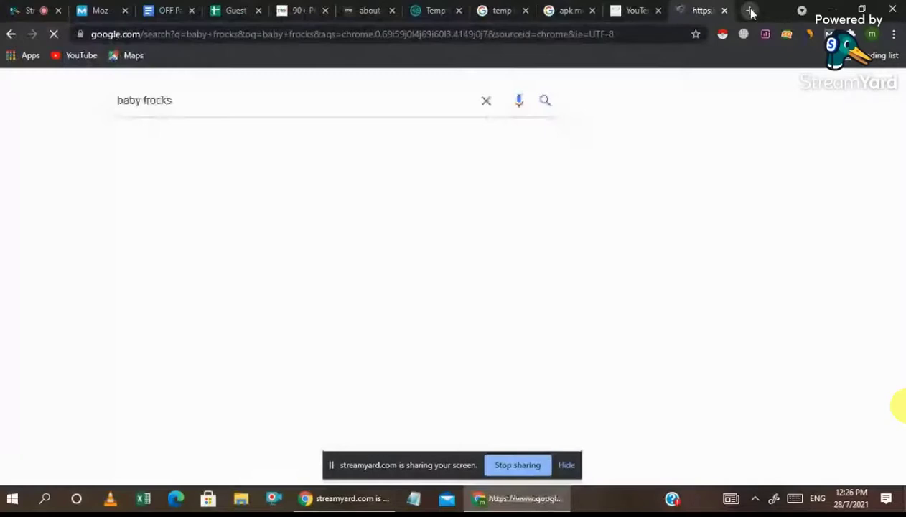
scroll(623, 347, down, 10)
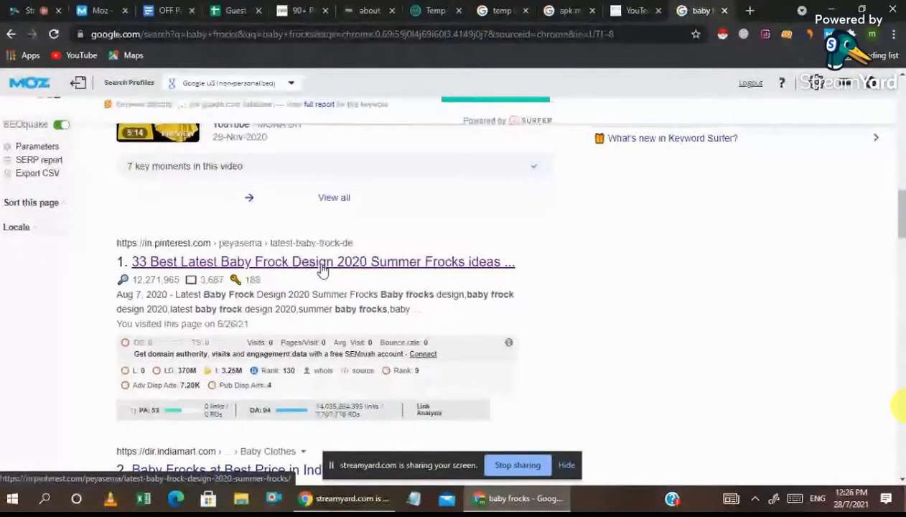
double_click(266, 410)
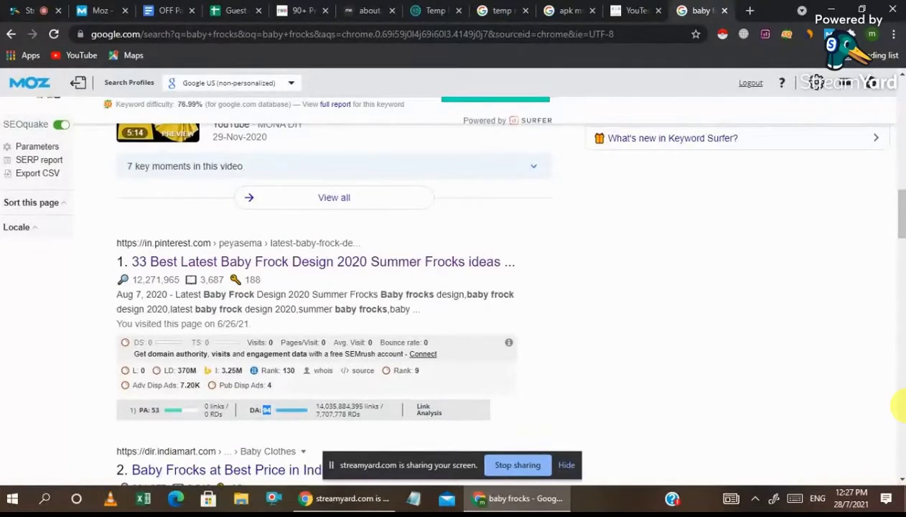
Return to the OFF Page SEO document and add the line "EMD= Exact Match Domain" below "You Tech", leaving a blank line between them
click(166, 10)
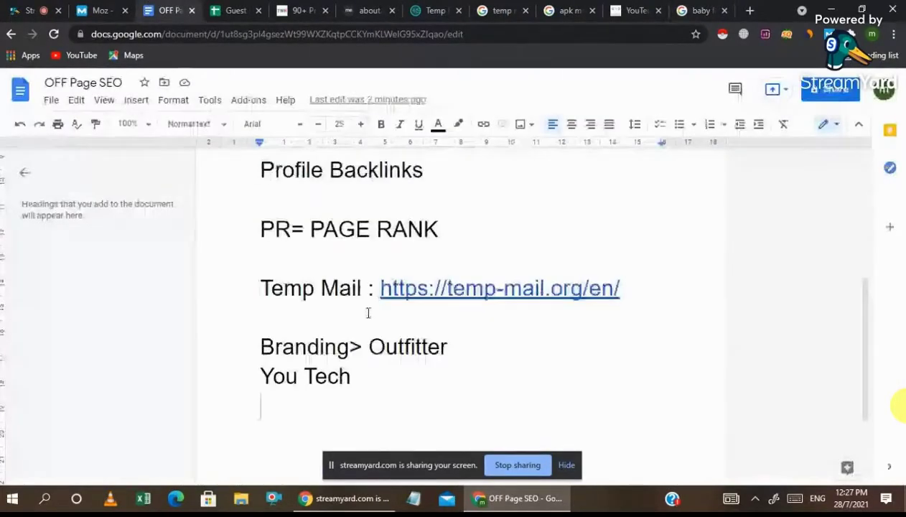
scroll(409, 366, down, 2)
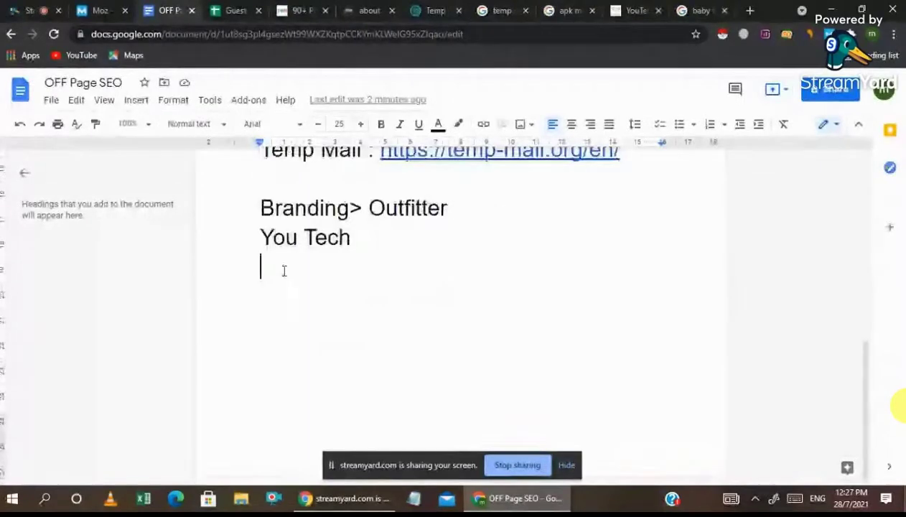
key(Return)
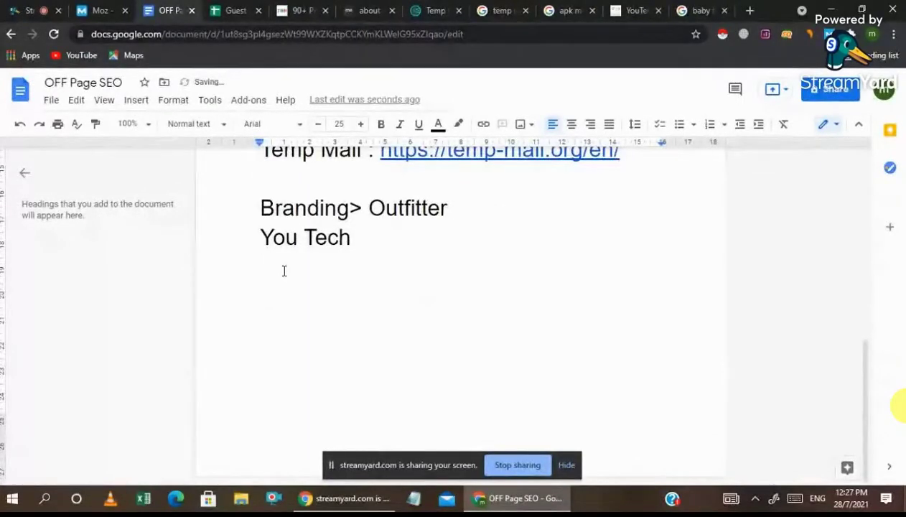
text(EMM)
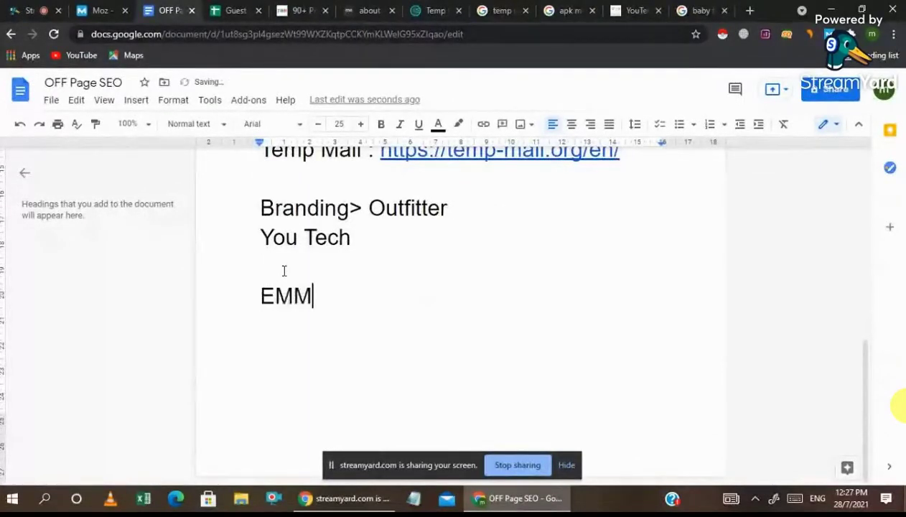
key(BackSpace)
text(D= )
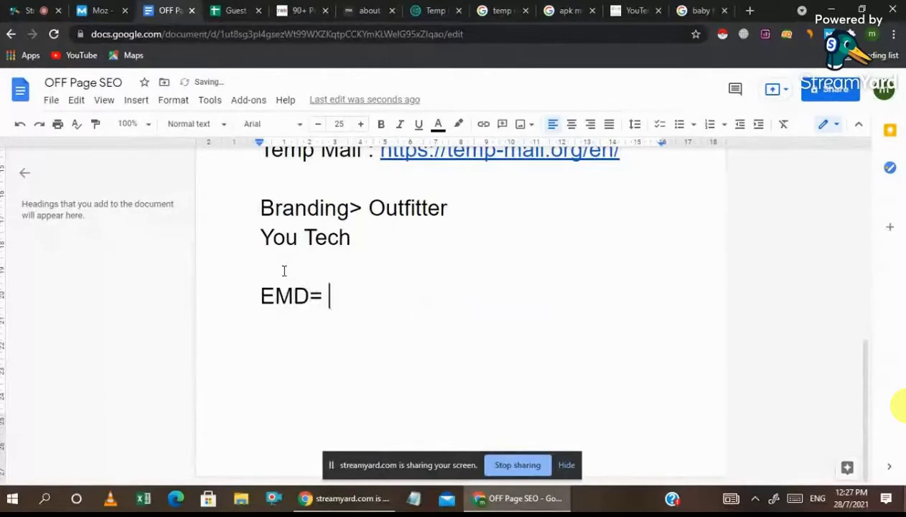
text(D)
key(BackSpace)
text(Es)
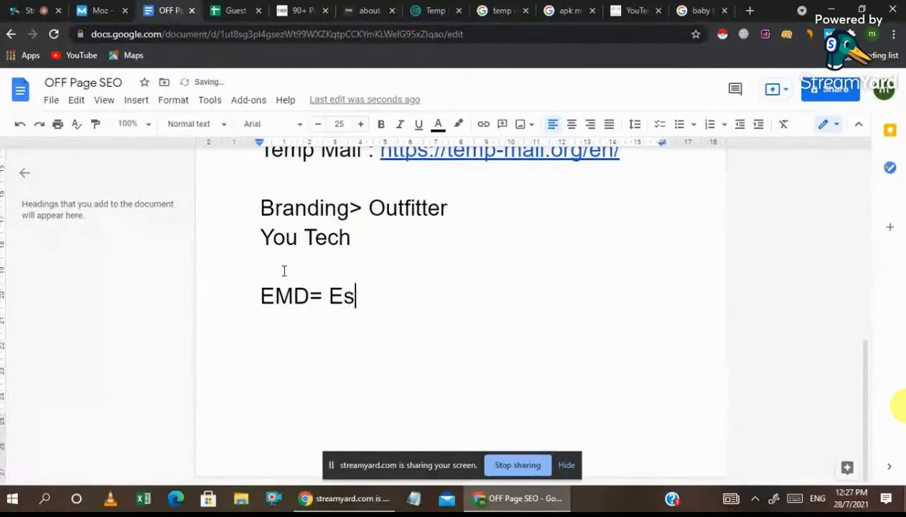
key(BackSpace)
text(ca)
key(BackSpace)
key(BackSpace)
text(c)
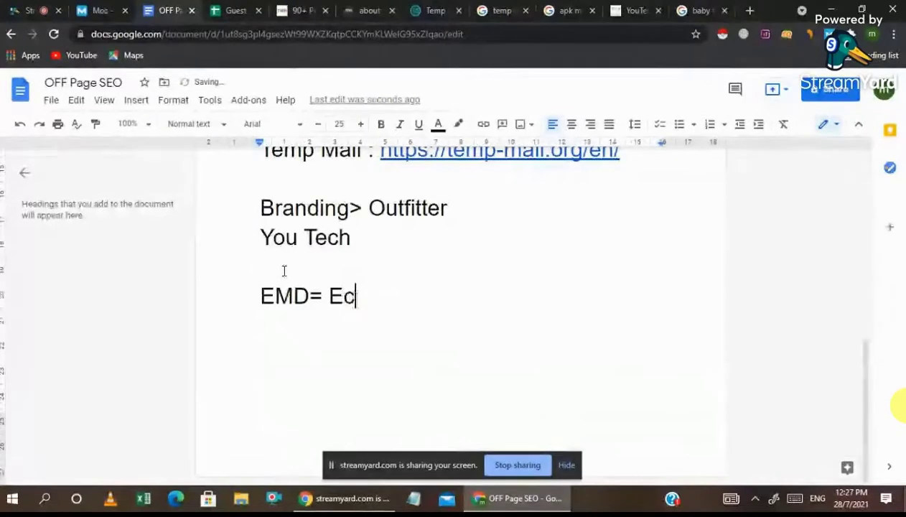
key(BackSpace)
text(xact )
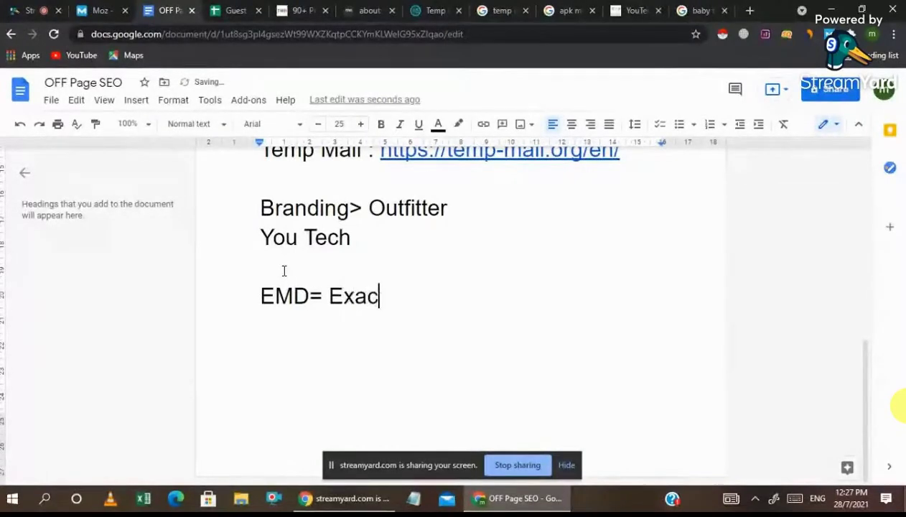
text(Match)
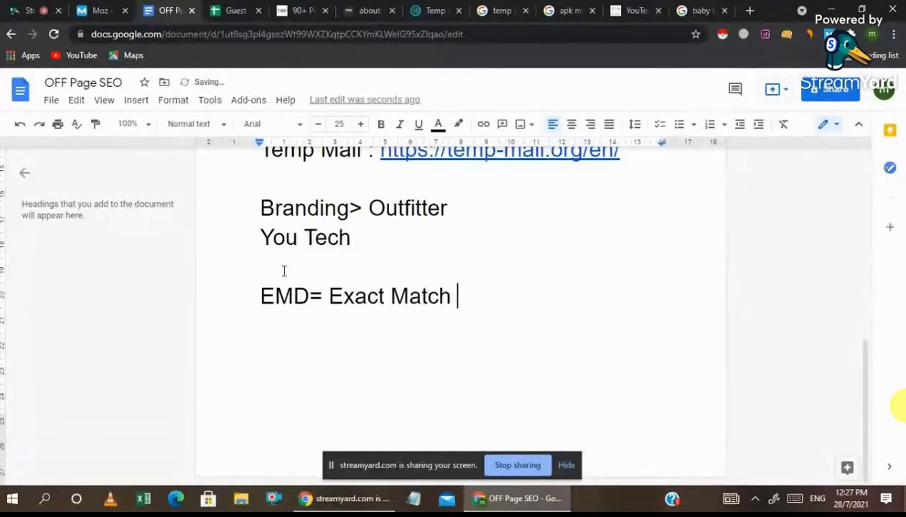
key(Return)
text(D)
key(BackSpace)
key(BackSpace)
text(Domain)
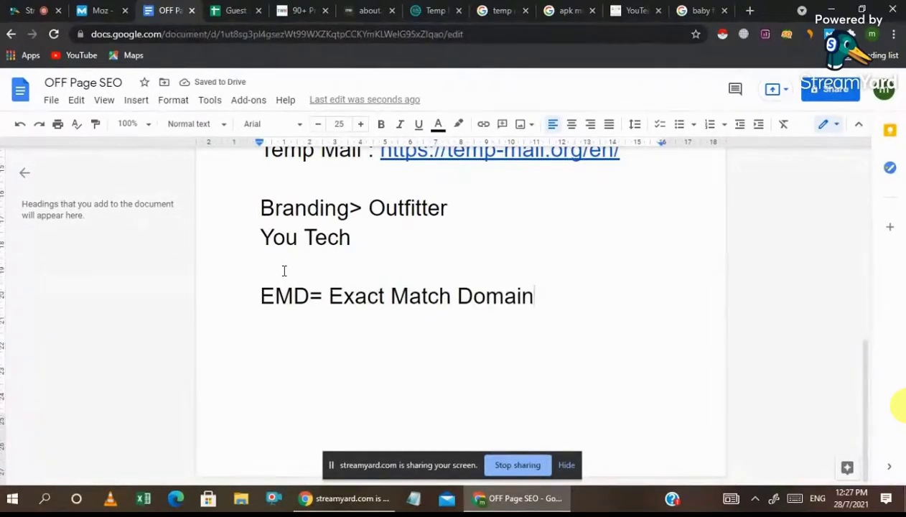
Add "Newyear Wishes" below the EMD definition as an example, separated from it by a blank line
key(Return)
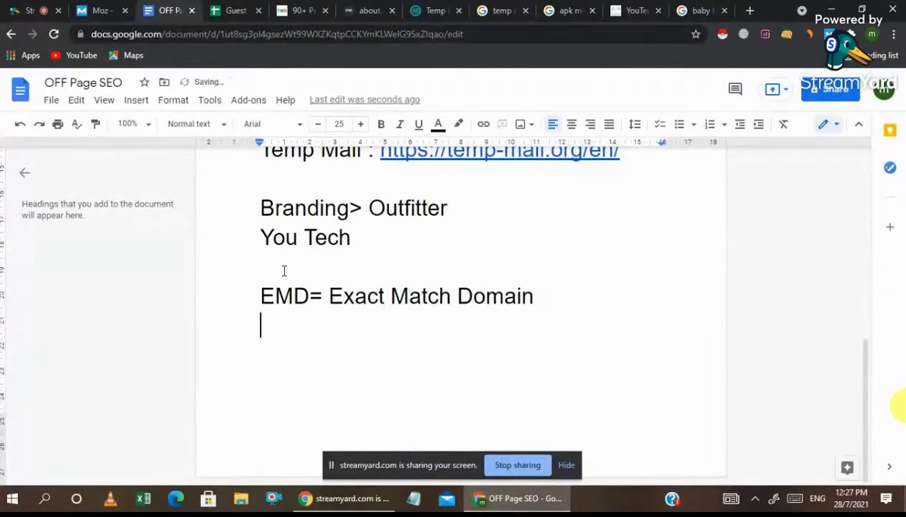
key(Return)
text(Newyea)
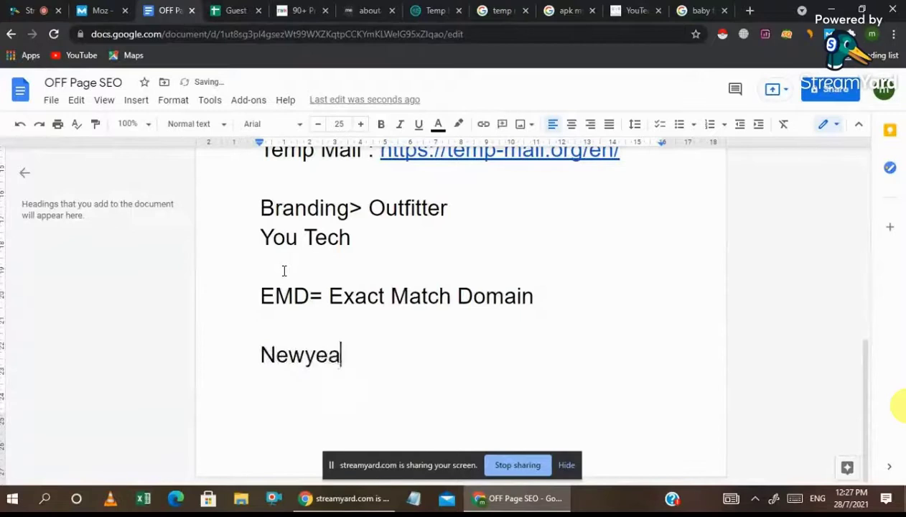
text(r Wishes)
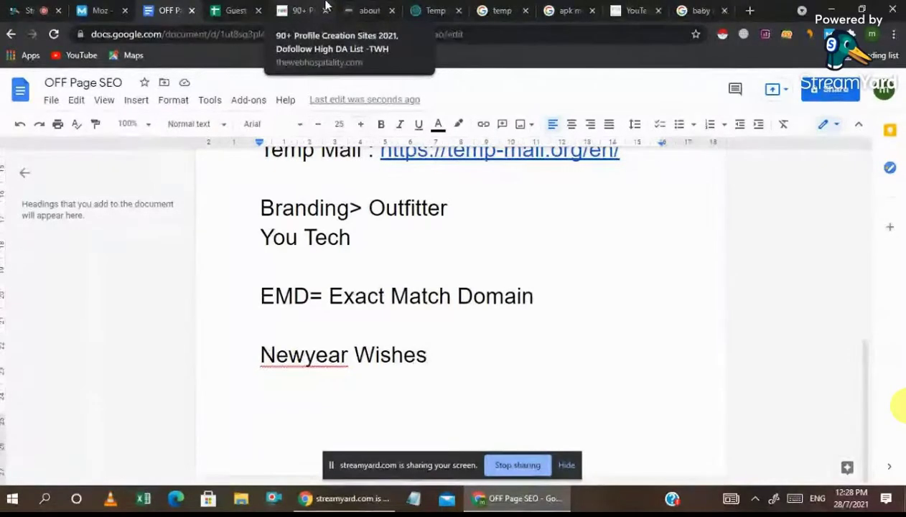
key(ctrl+1)
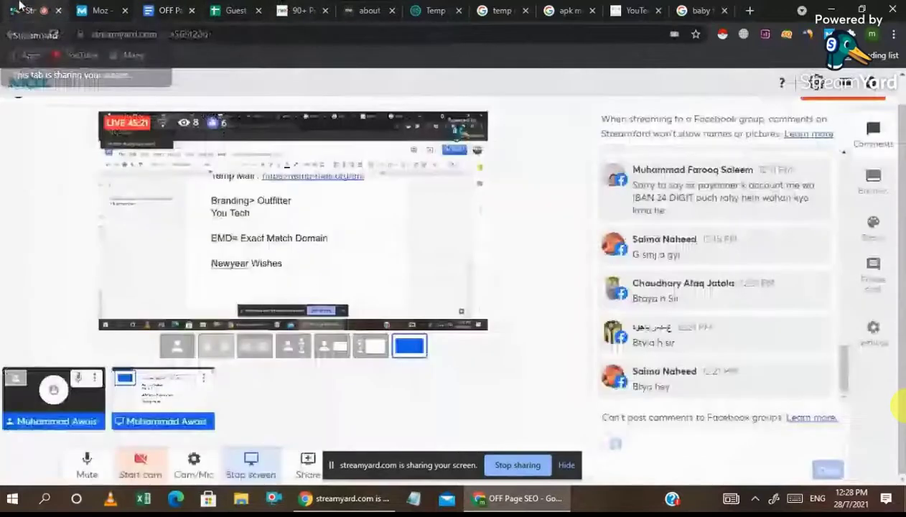
click(664, 7)
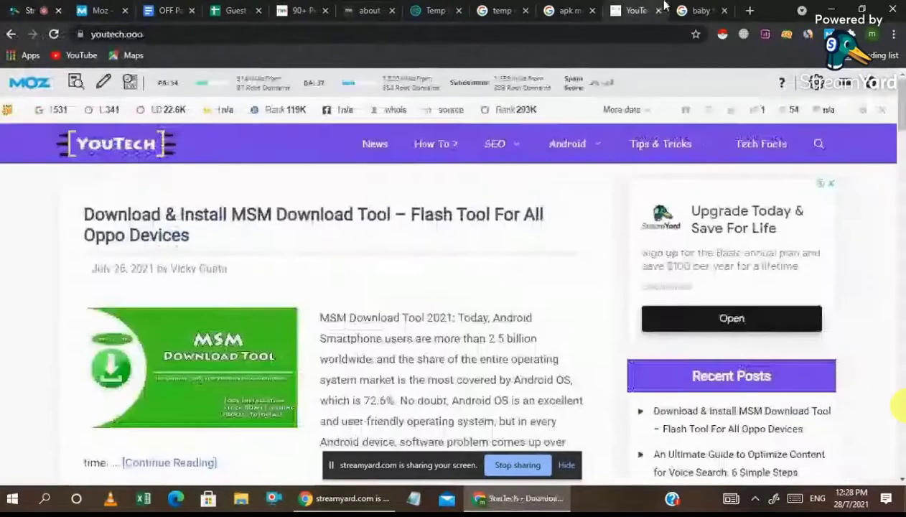
click(371, 8)
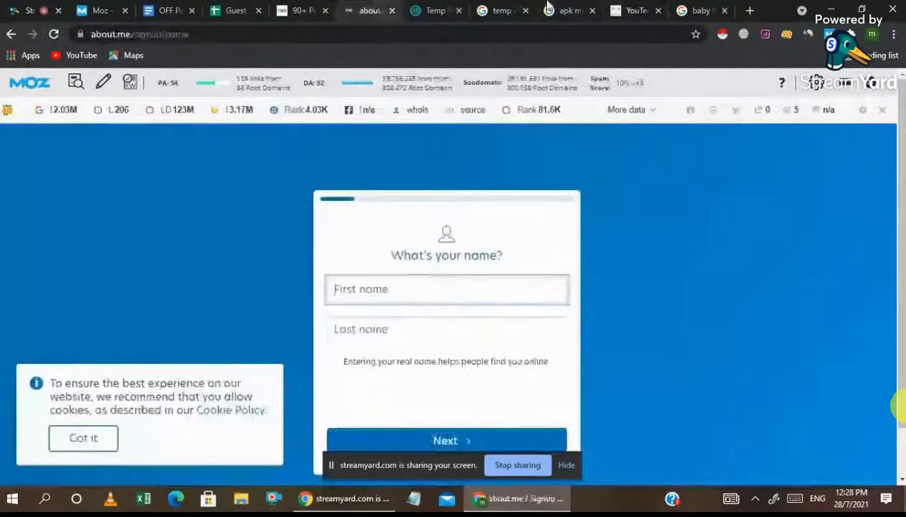
click(568, 9)
click(650, 8)
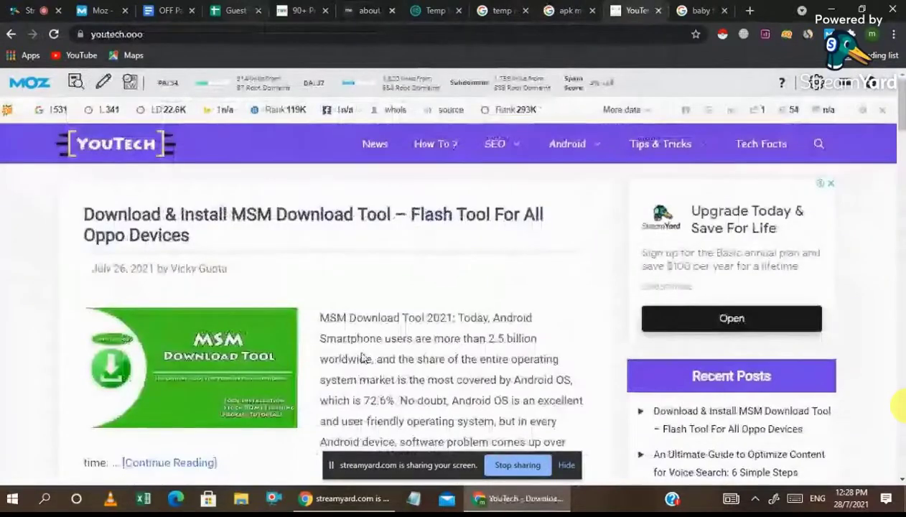
Return to the OFF Page SEO document and add "Mehndi designs" below "Newyear Wishes" as another EMD example
click(167, 7)
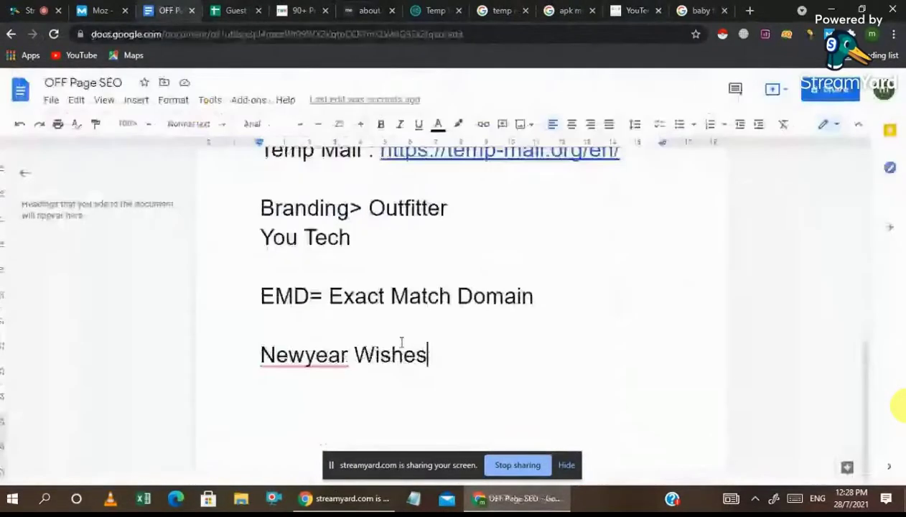
drag(429, 354, 268, 362)
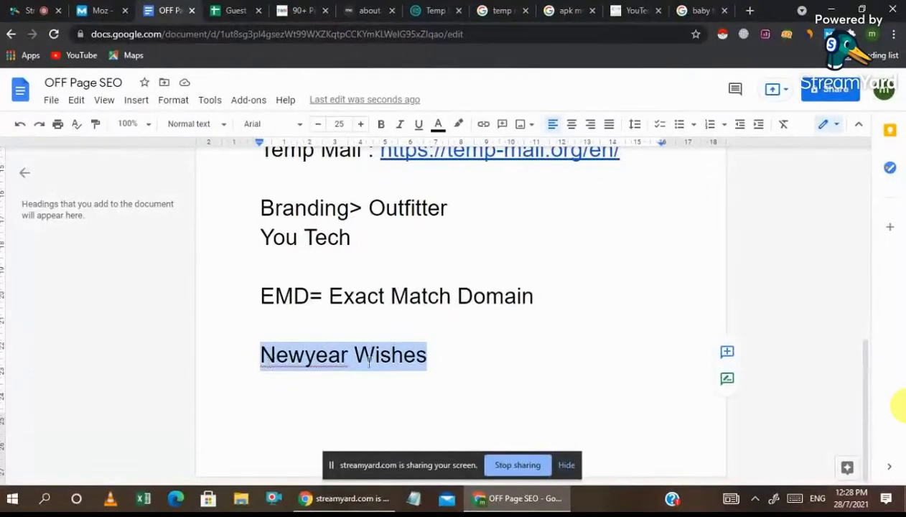
click(431, 355)
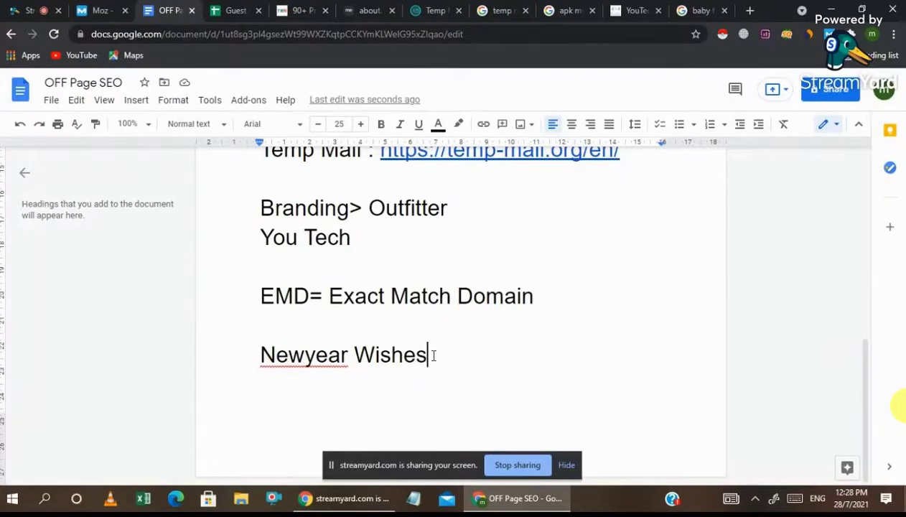
key(Return)
key(Return)
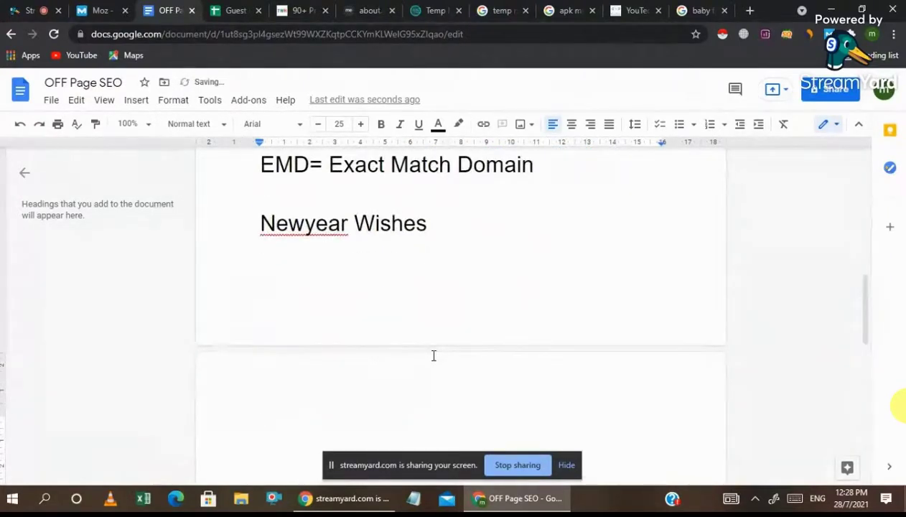
text(Me)
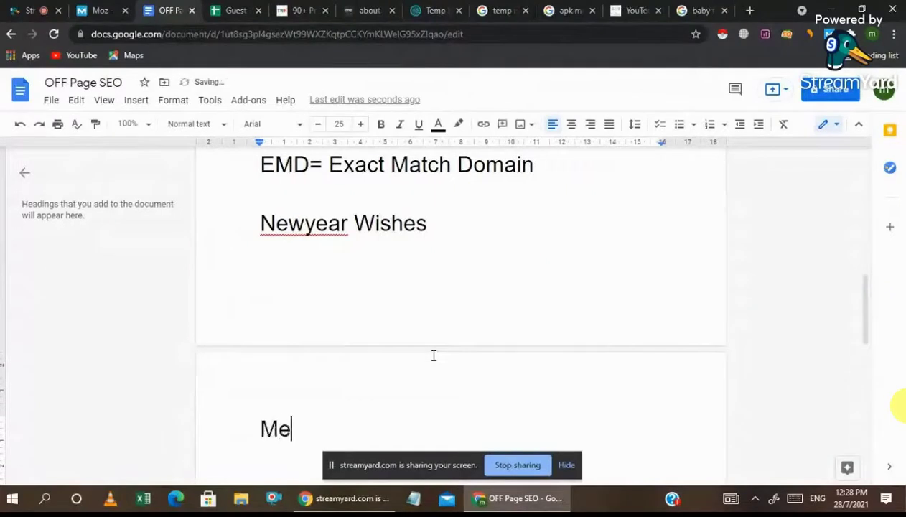
text(hndi designs)
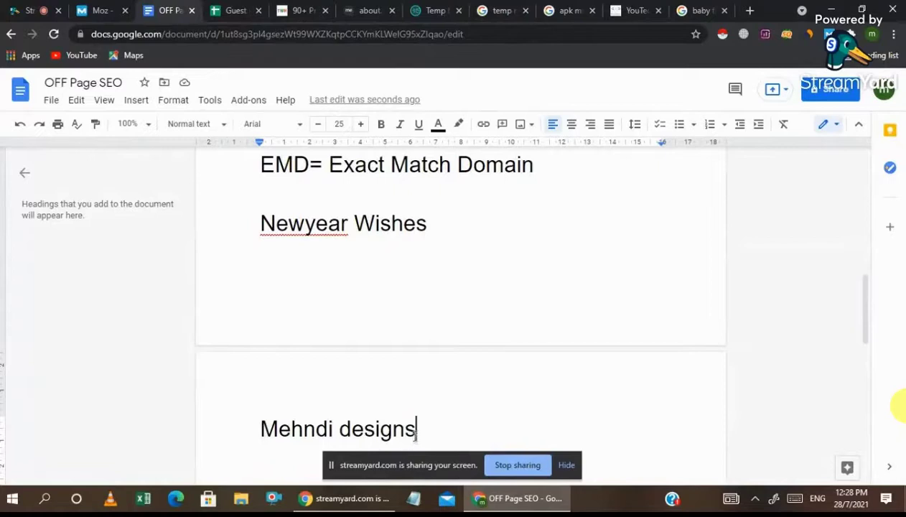
Check the StreamYard comments and review the open YouTech, about.me sign-up and temp mail search pages
drag(413, 428, 266, 429)
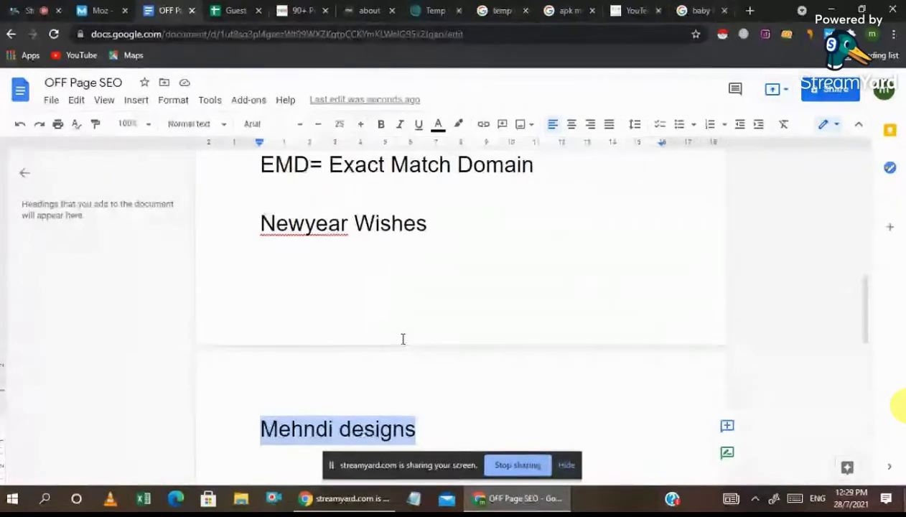
click(26, 10)
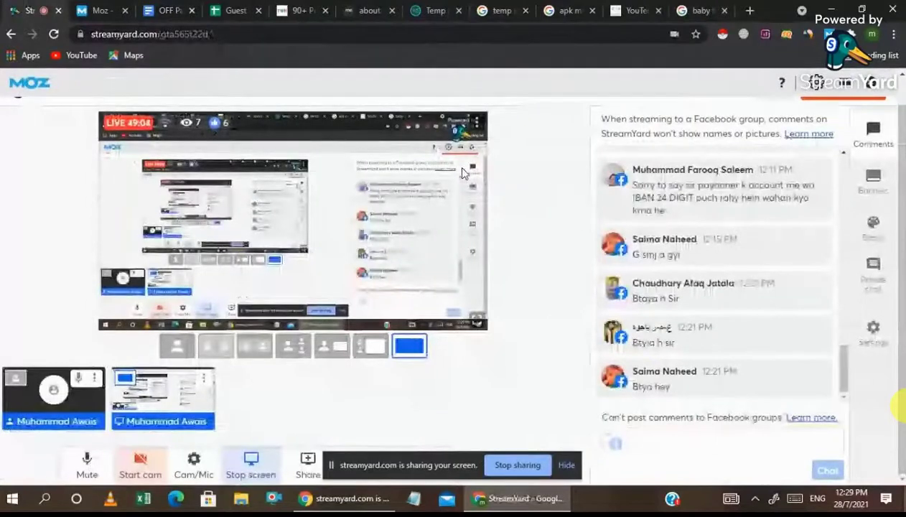
click(632, 10)
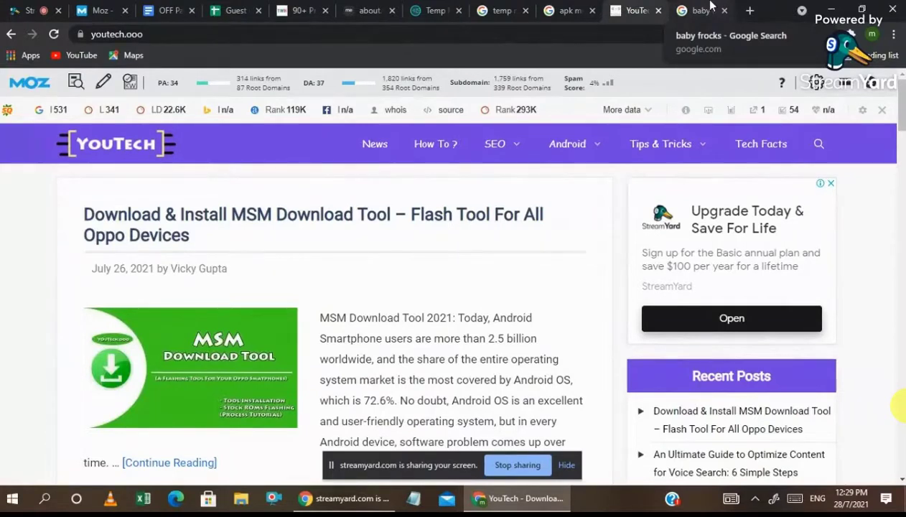
click(371, 8)
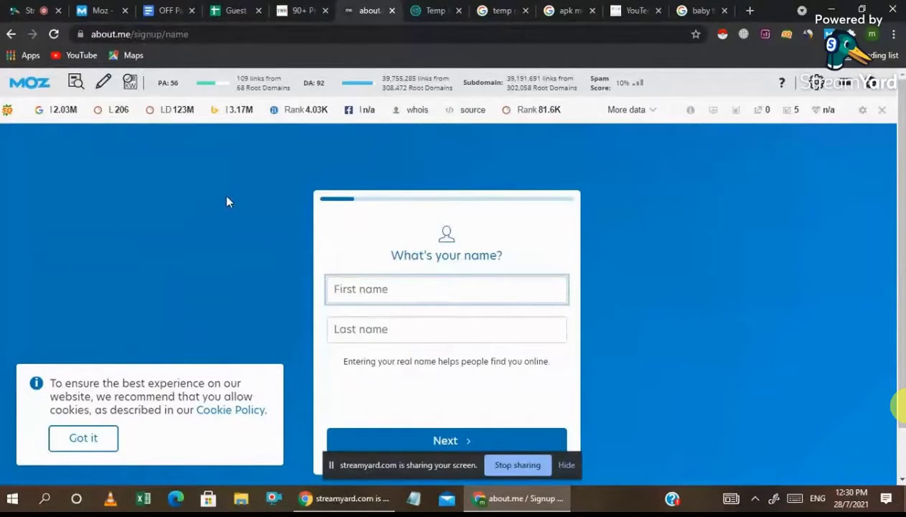
click(493, 7)
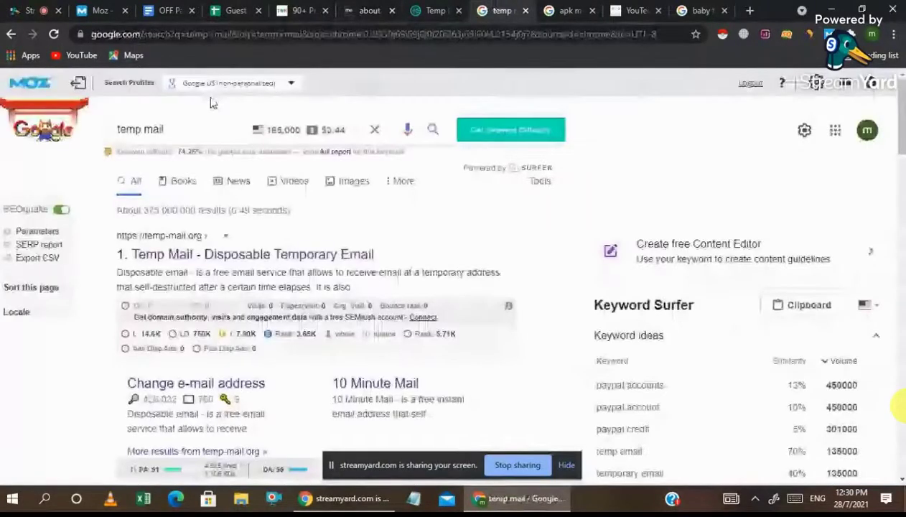
scroll(222, 328, down, 10)
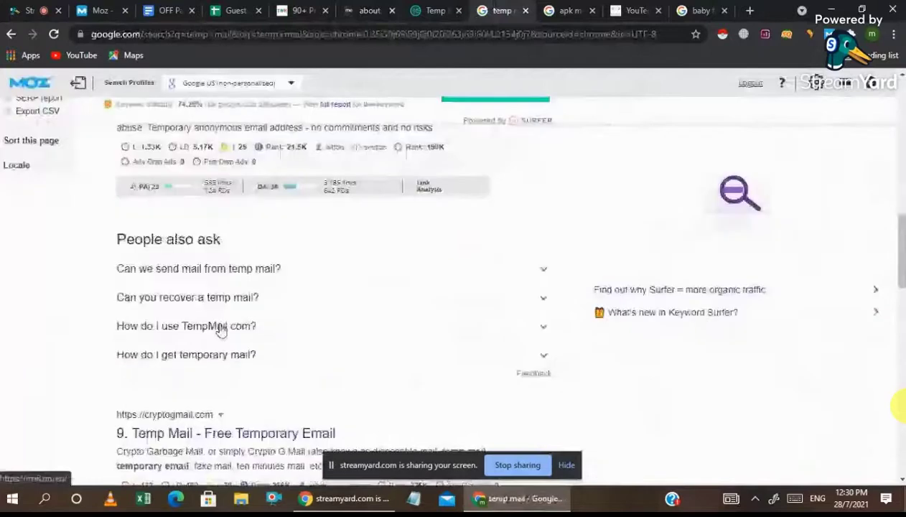
scroll(222, 328, down, 4)
scroll(221, 328, down, 5)
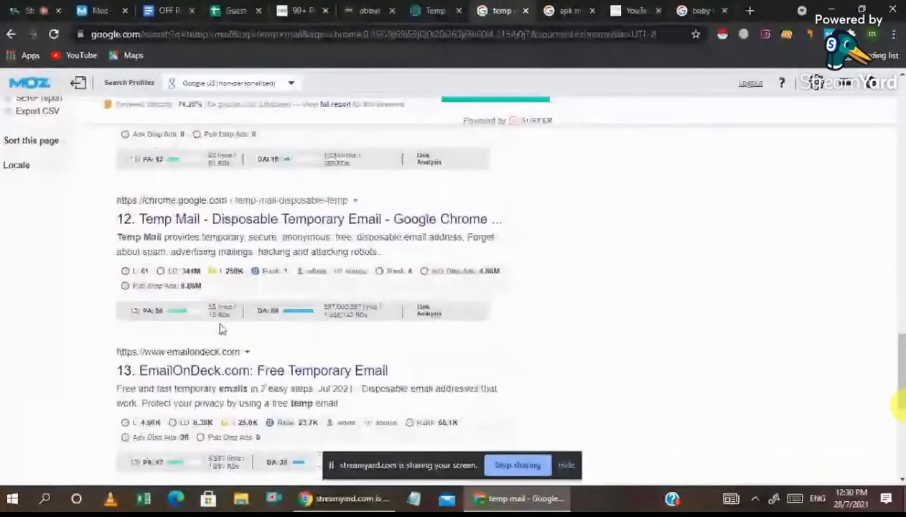
click(368, 10)
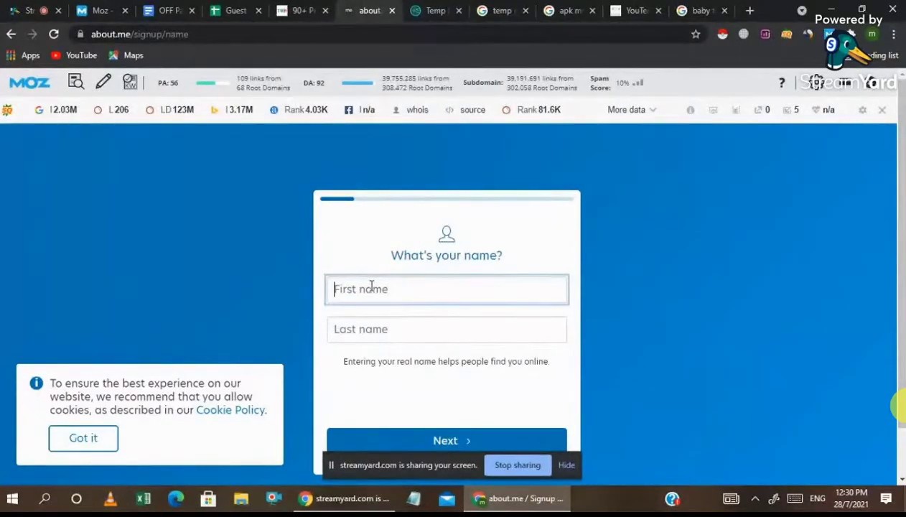
Search Google for "mehndi designs" in a new browser tab and look through the ranking results
click(750, 10)
text(me)
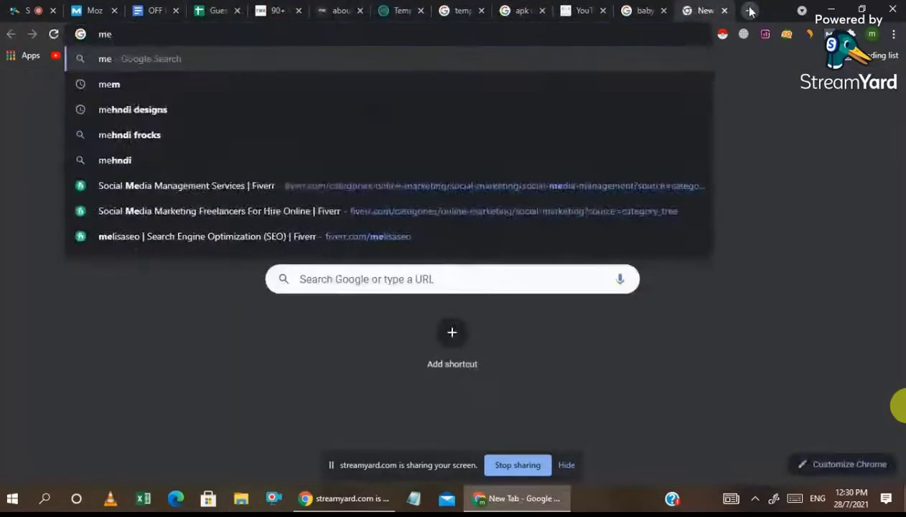
text(hndi designs)
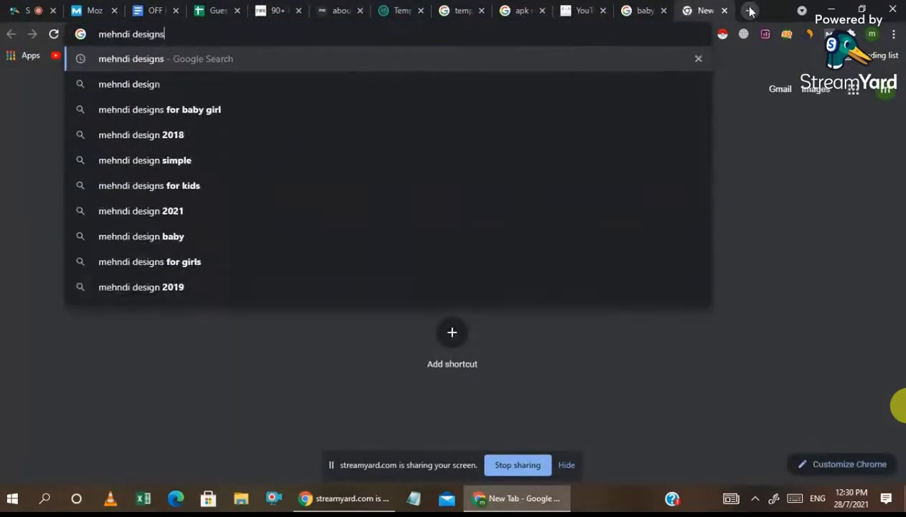
key(Return)
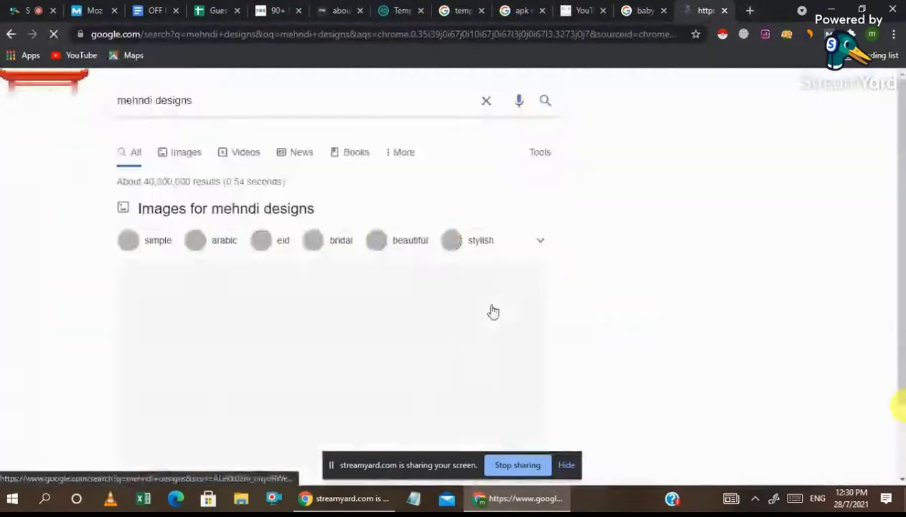
scroll(493, 311, down, 5)
scroll(493, 311, down, 3)
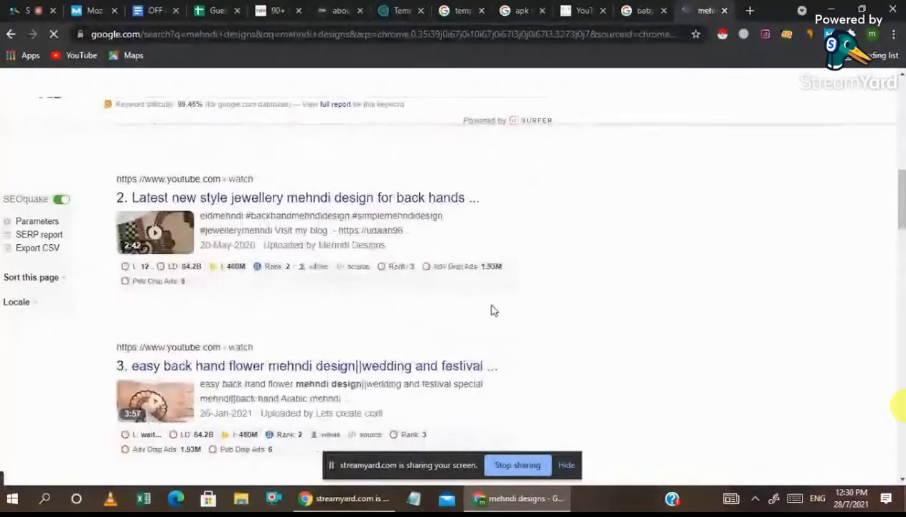
scroll(493, 311, down, 5)
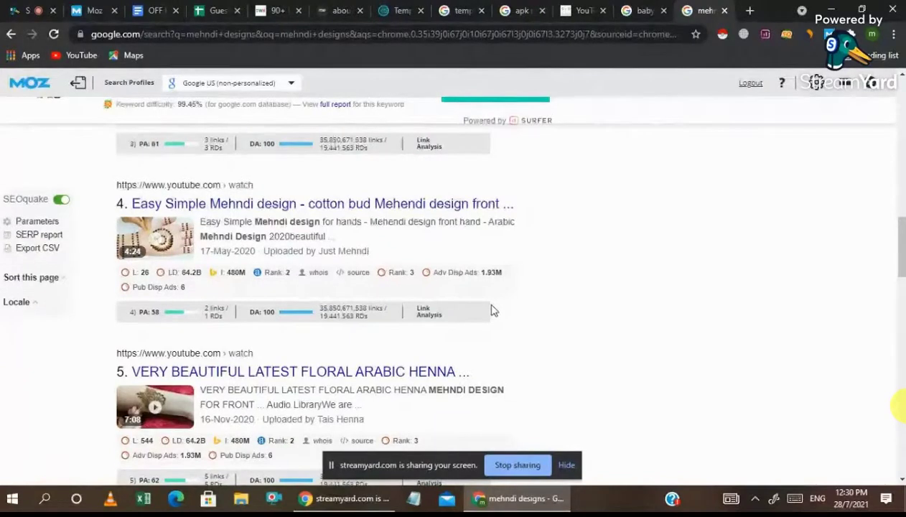
scroll(636, 319, down, 2)
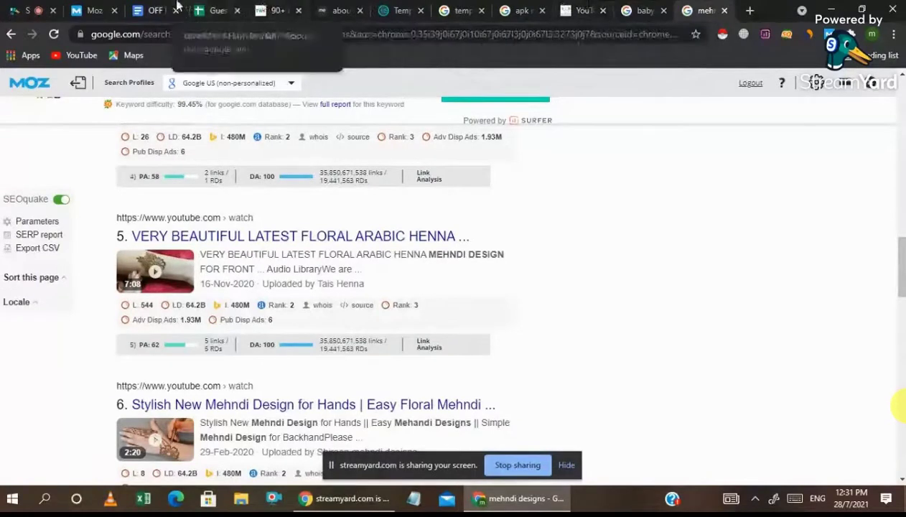
Return to the OFF Page SEO document and turn the "Newyear Wishes" example into the domain "NewyearWishes.com"
click(157, 10)
scroll(330, 345, up, 1)
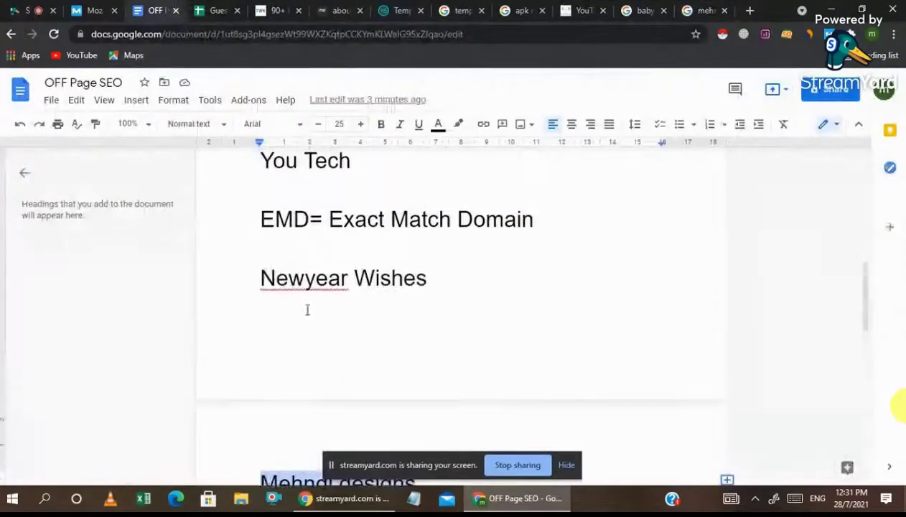
click(262, 221)
drag(263, 224, 537, 225)
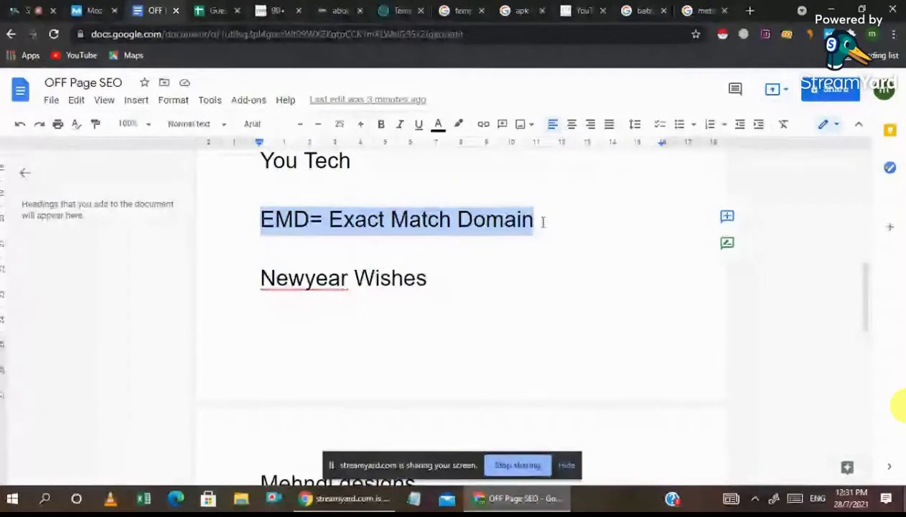
click(539, 223)
click(434, 283)
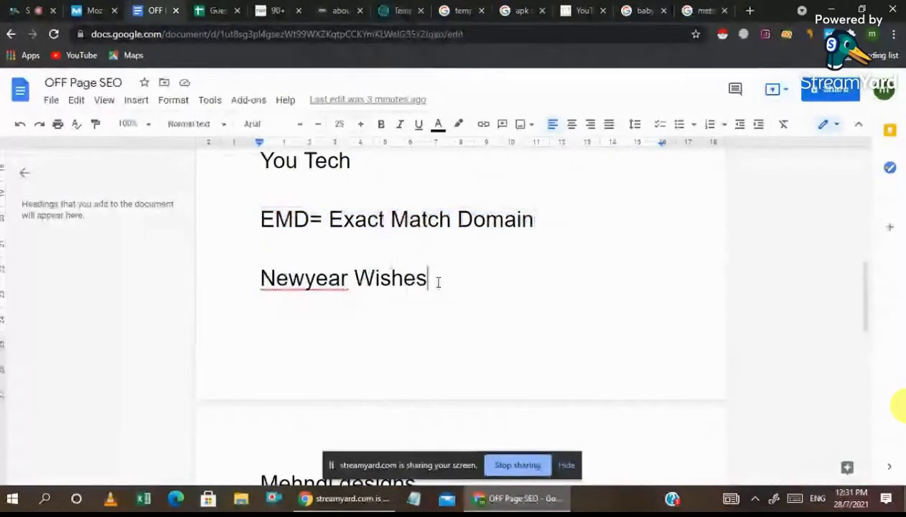
text(.com)
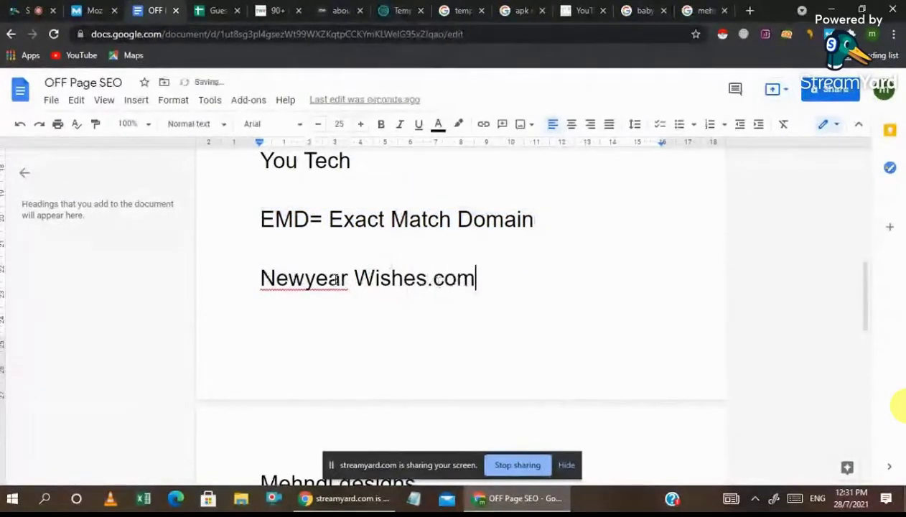
click(354, 283)
key(BackSpace)
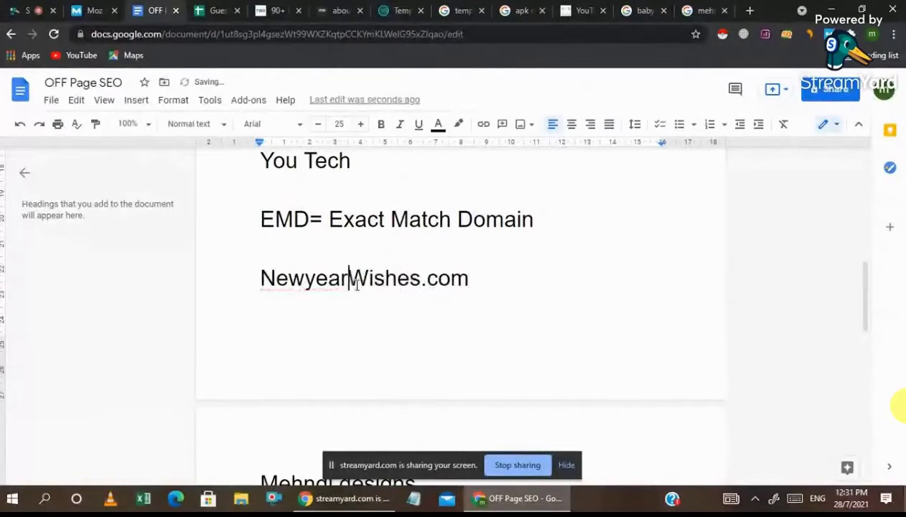
Shorten "Wishes" to "Wish" in the example domain and prefix it with "Happy" to make "HappyNewyearWish.com"
click(419, 280)
shift+click(399, 280)
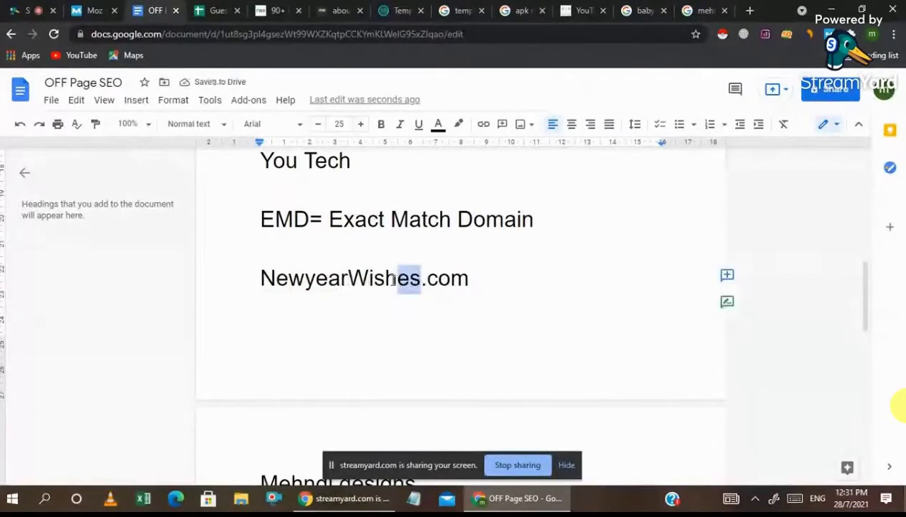
key(BackSpace)
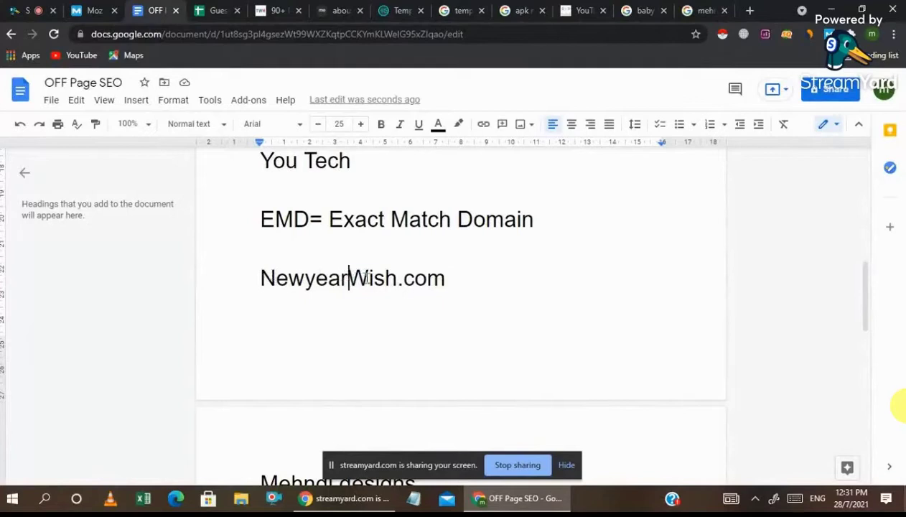
drag(347, 279, 386, 279)
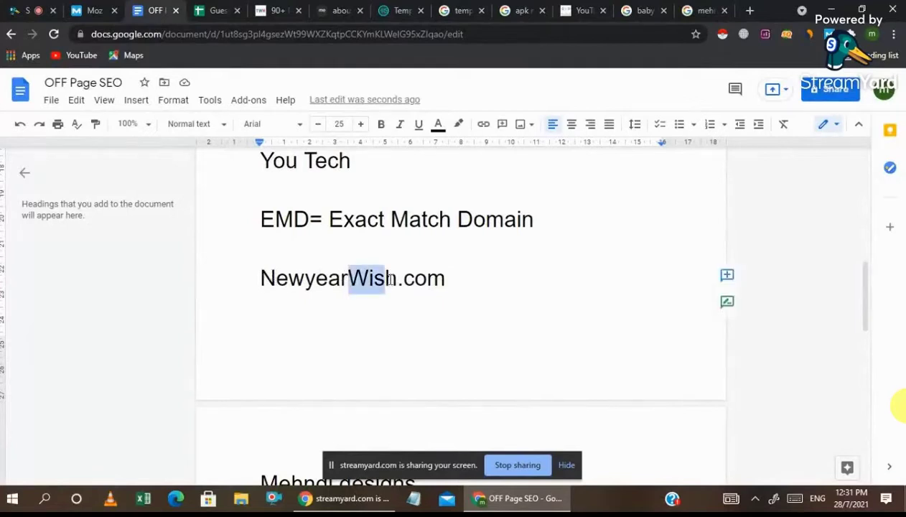
click(252, 272)
text(Happy)
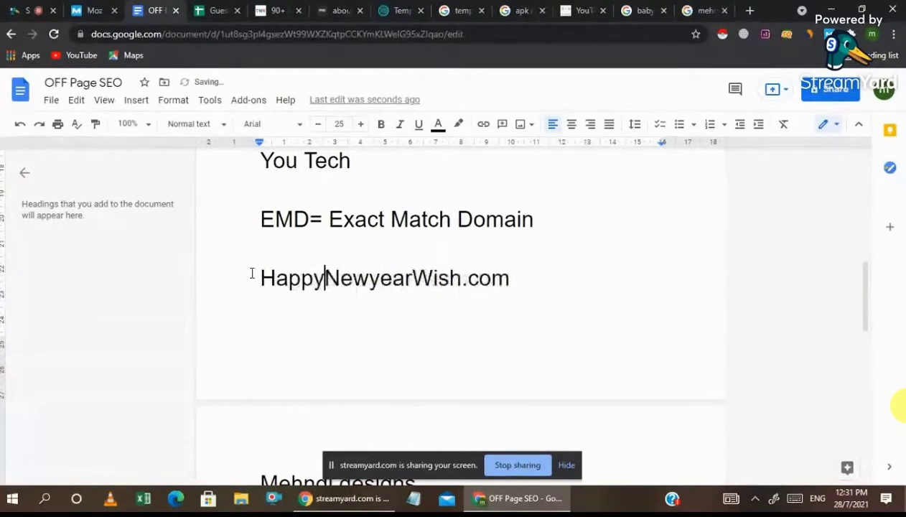
Abbreviate "Newyear" to "Ny" and restore the plural ending so the example domain reads "HappyNyWishes.com"
click(406, 279)
shift+click(337, 280)
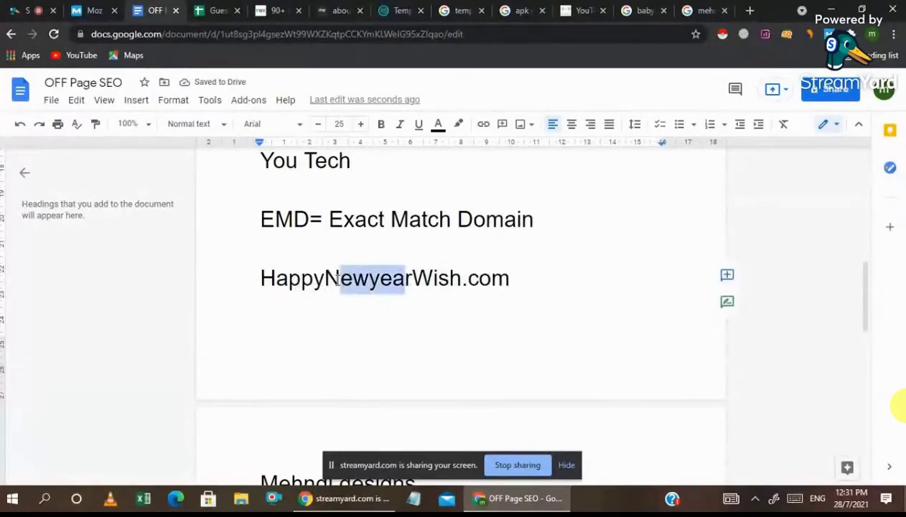
text(yr)
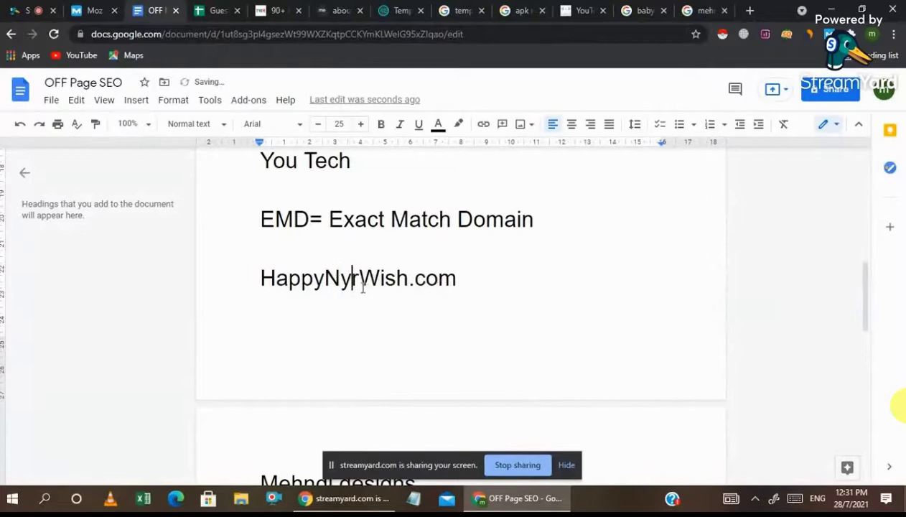
key(BackSpace)
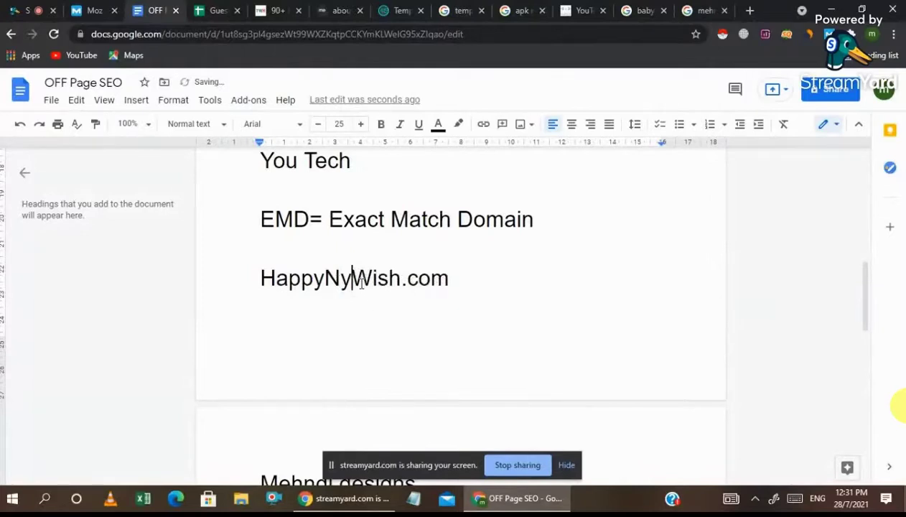
click(399, 280)
text(es)
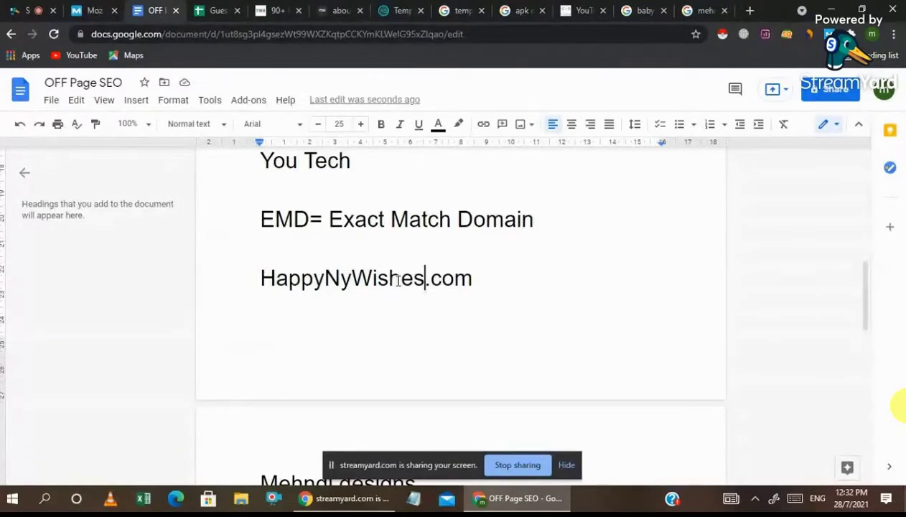
Check the StreamYard comments and review the first and last name fields on the about.me sign-up page
click(28, 11)
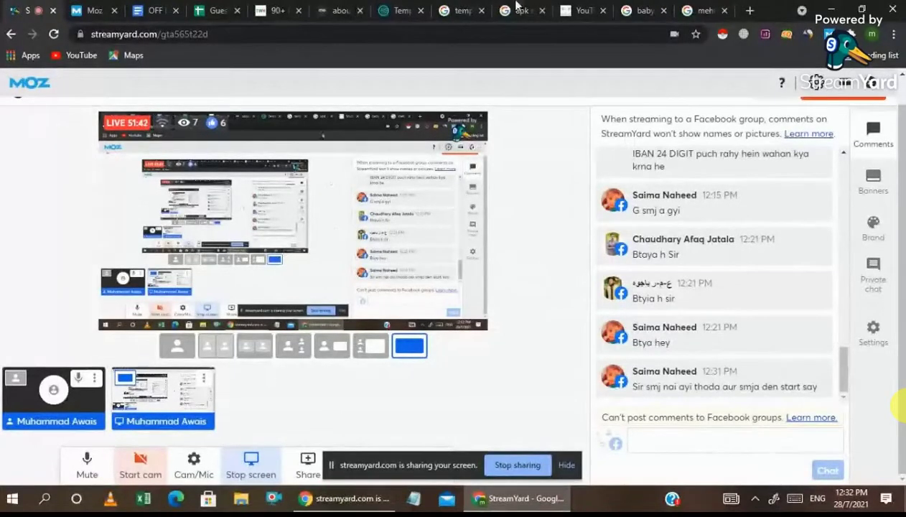
click(341, 10)
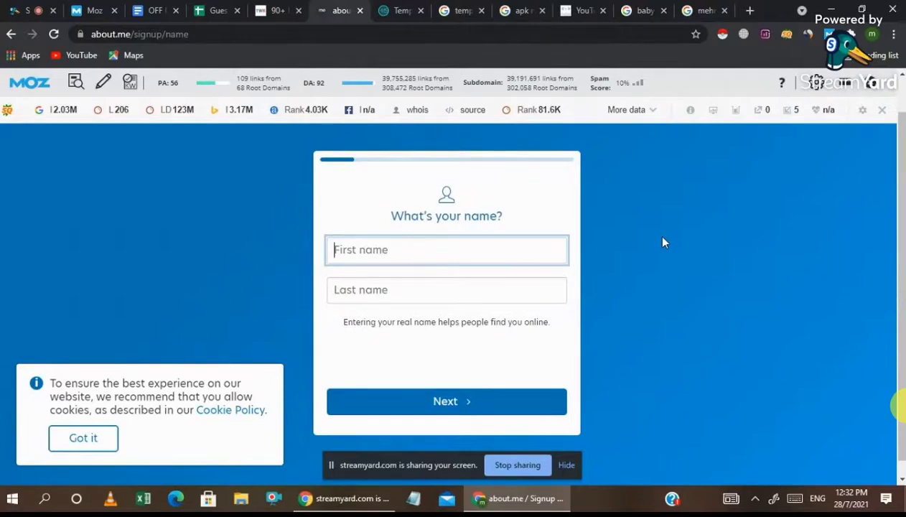
click(378, 291)
click(384, 248)
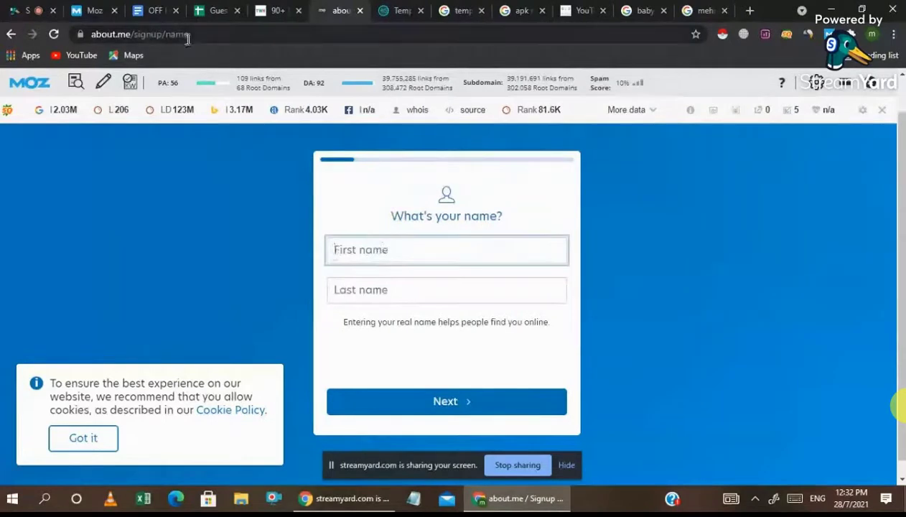
Return to the OFF Page SEO document and add the line "Profile backlinks + Branding" below "Mehndi designs"
click(146, 8)
scroll(449, 340, down, 5)
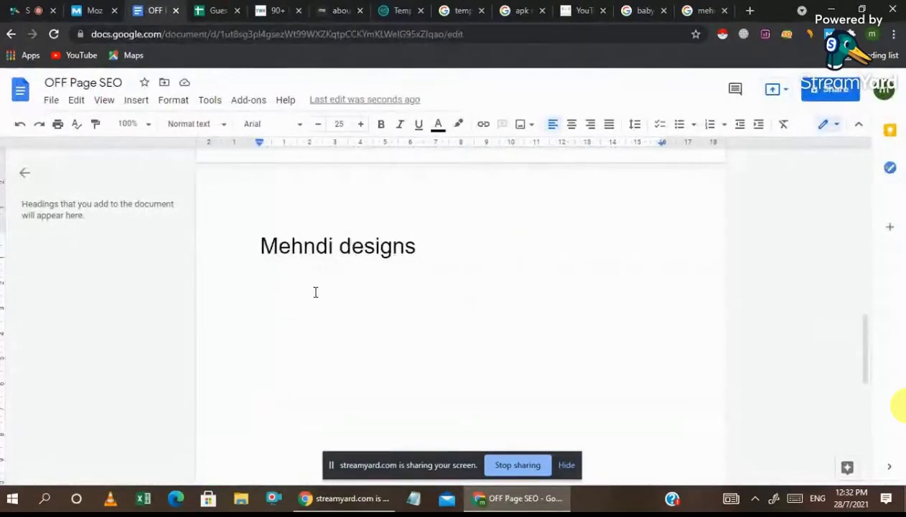
key(Return)
text(Profile a)
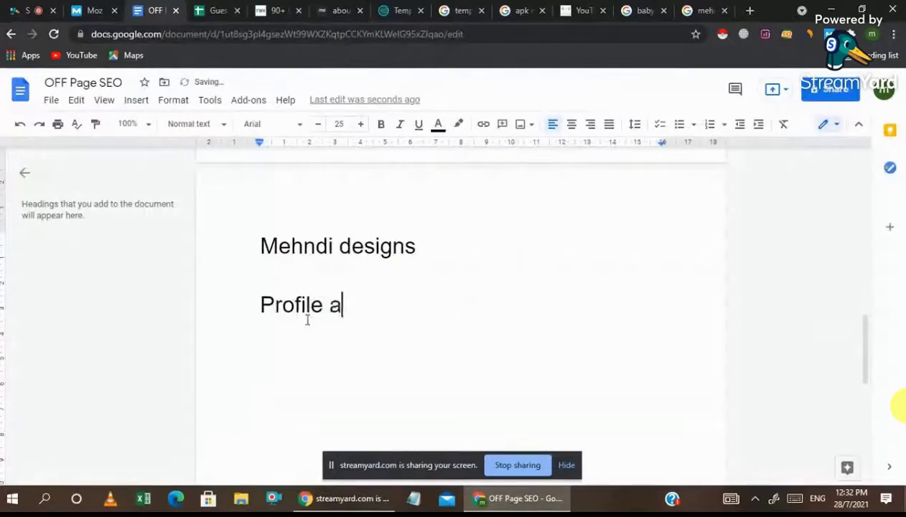
key(BackSpace)
text(backlink)
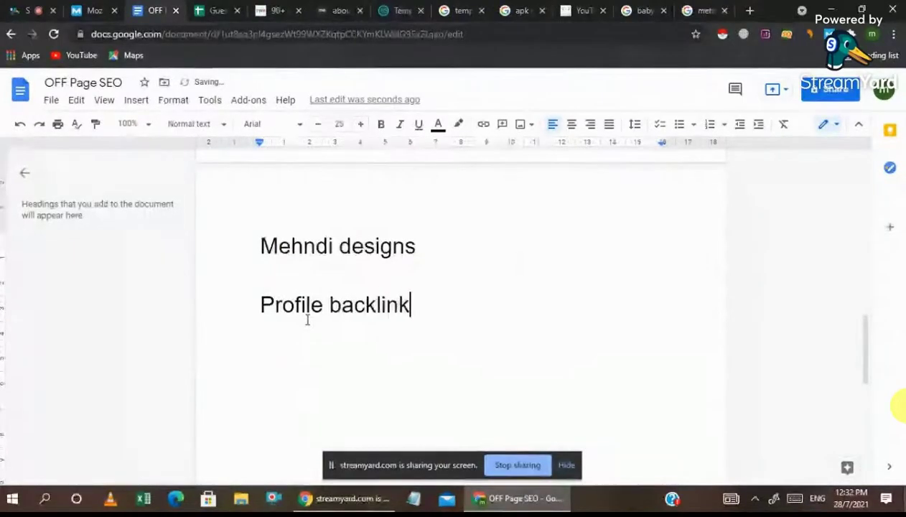
text(s + )
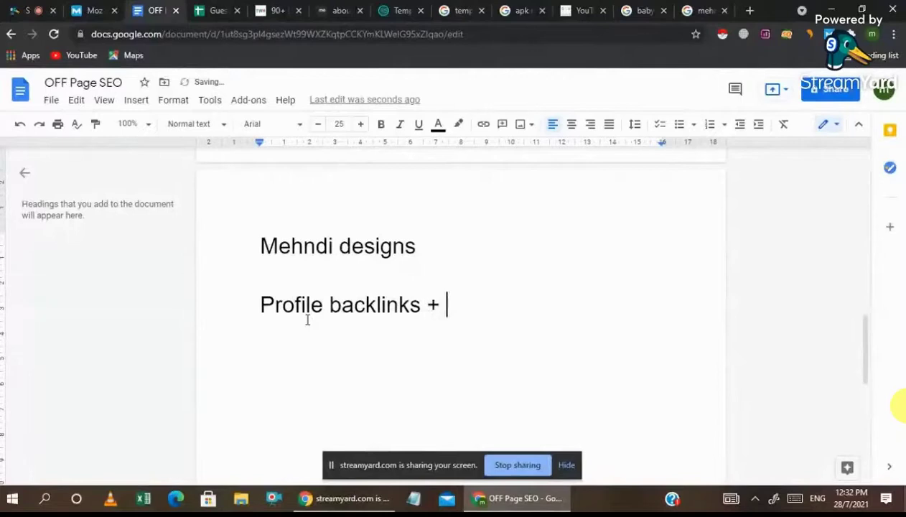
text(Branding)
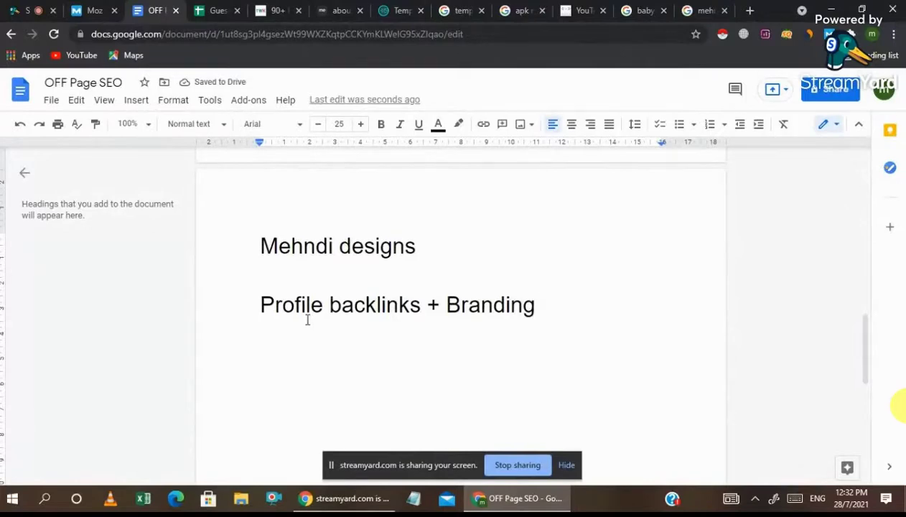
Replace "Branding" with "Brand Profiles" in the new profile backlinks line and end the line
key(BackSpace)
key(BackSpace)
key(BackSpace)
key(BackSpace)
key(BackSpace)
text(d Profiles)
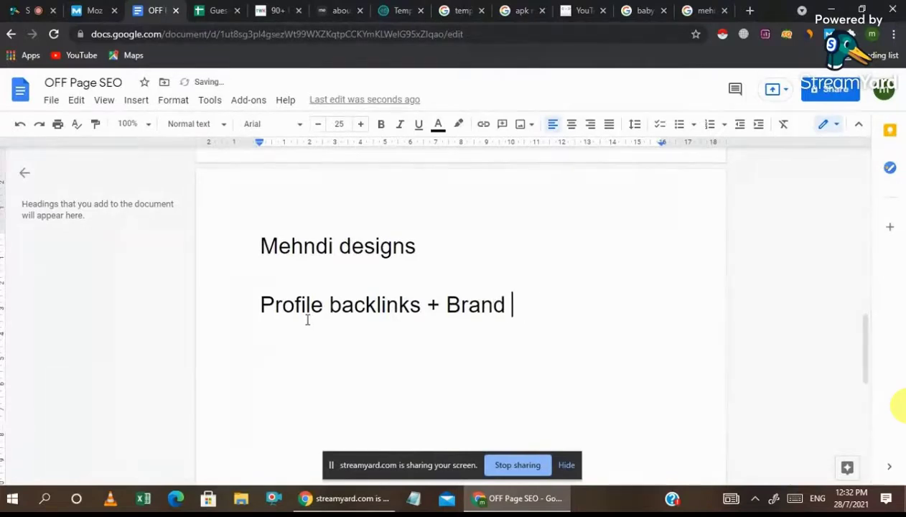
key(Return)
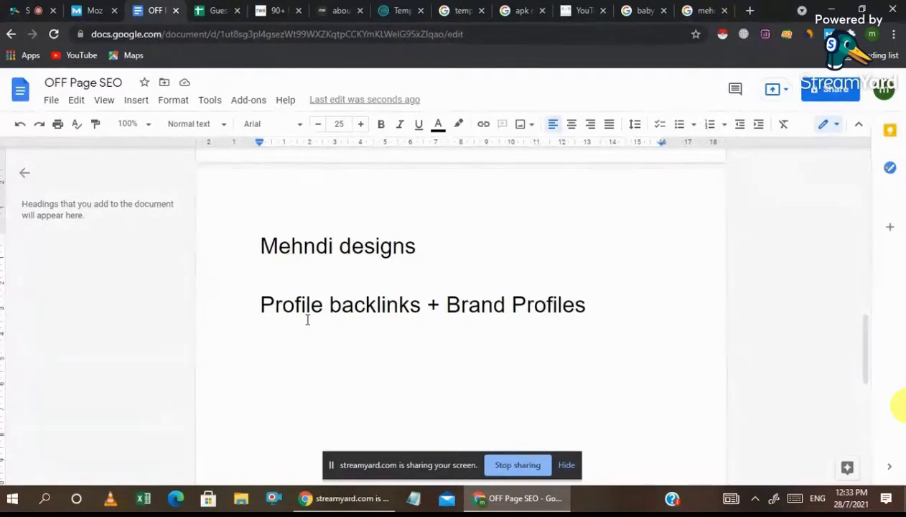
Highlight the "Mehndi designs" example and review it together with the profile backlinks line
click(424, 248)
drag(425, 248, 279, 246)
scroll(426, 271, up, 2)
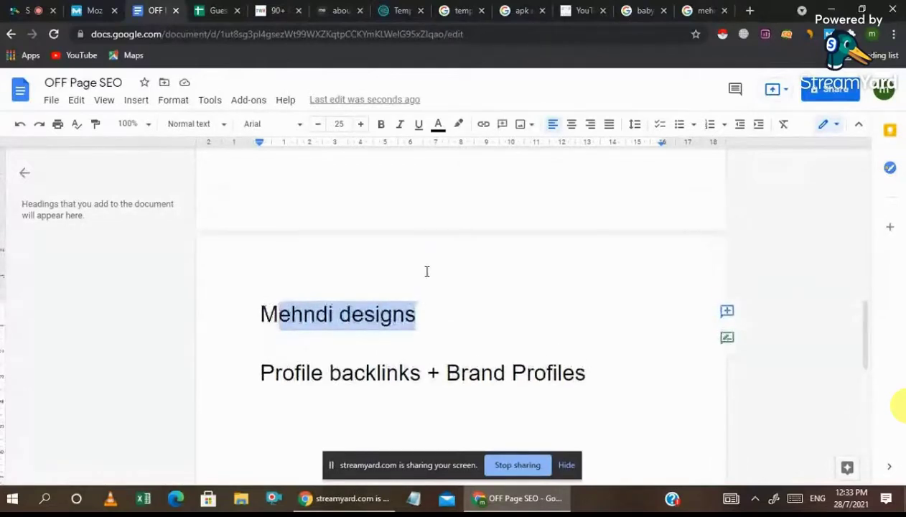
scroll(427, 271, down, 1)
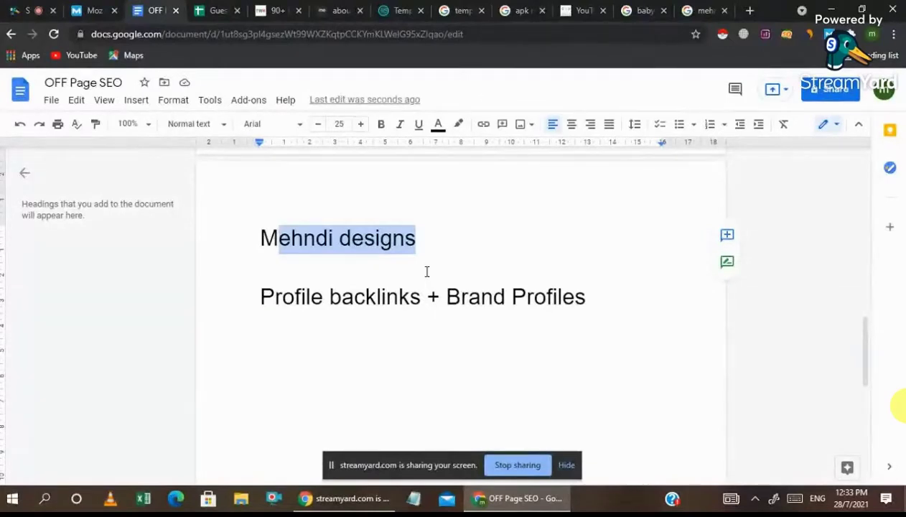
Search Google for "namecheaps" in a new tab and open the Namecheap website, checking the StreamYard comments while it loads
click(750, 10)
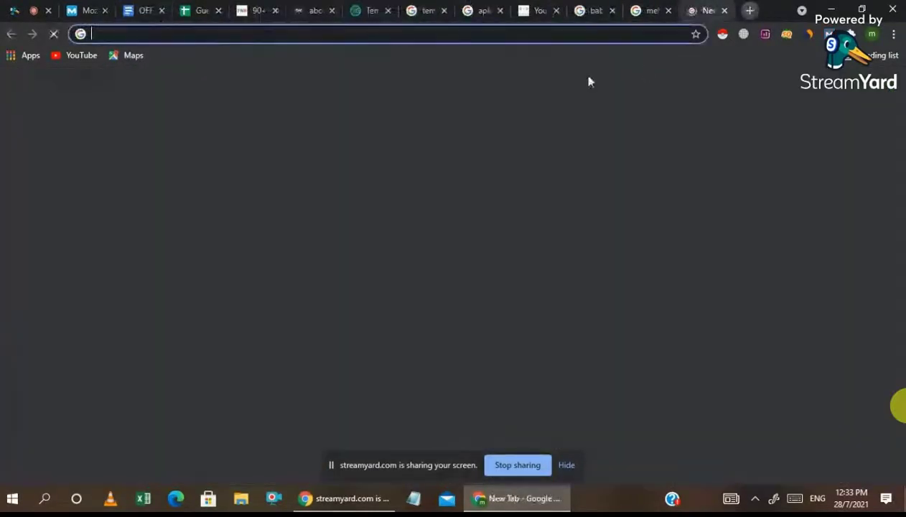
text(nm)
key(BackSpace)
text(a)
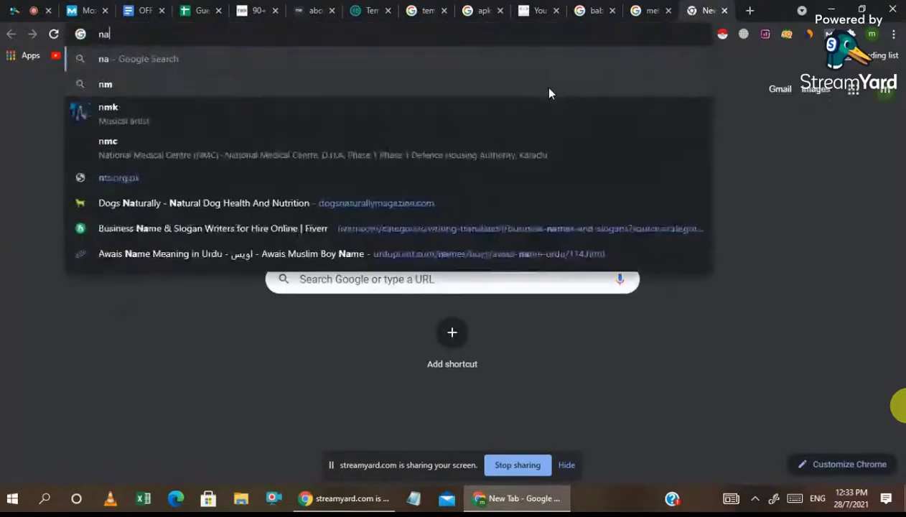
text(me)
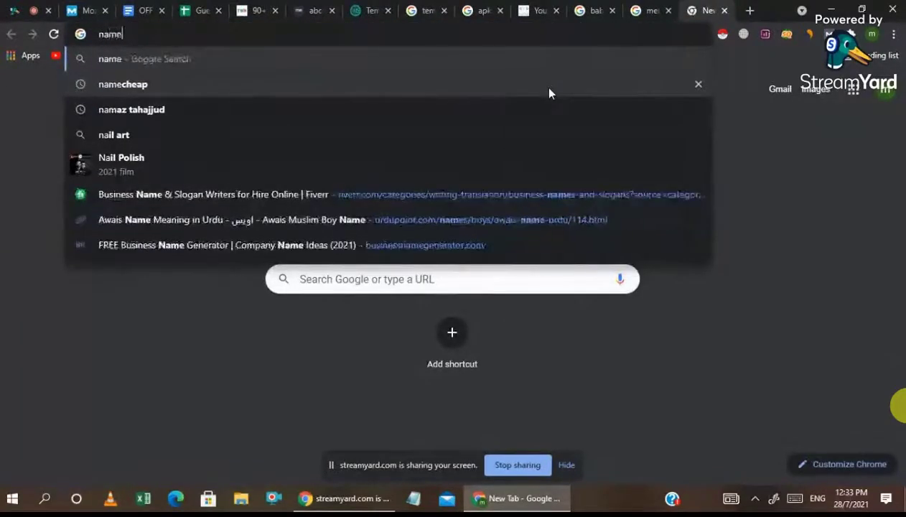
text(cehe)
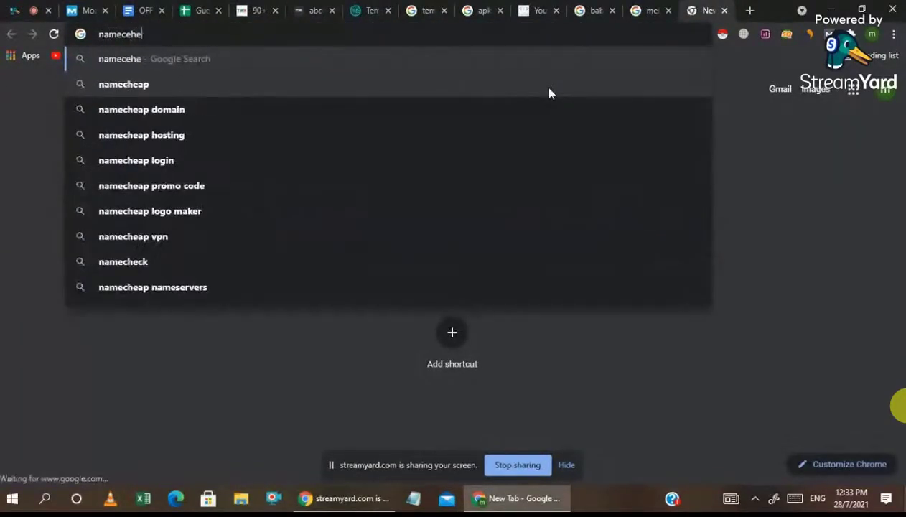
key(BackSpace)
key(BackSpace)
key(BackSpace)
text(he)
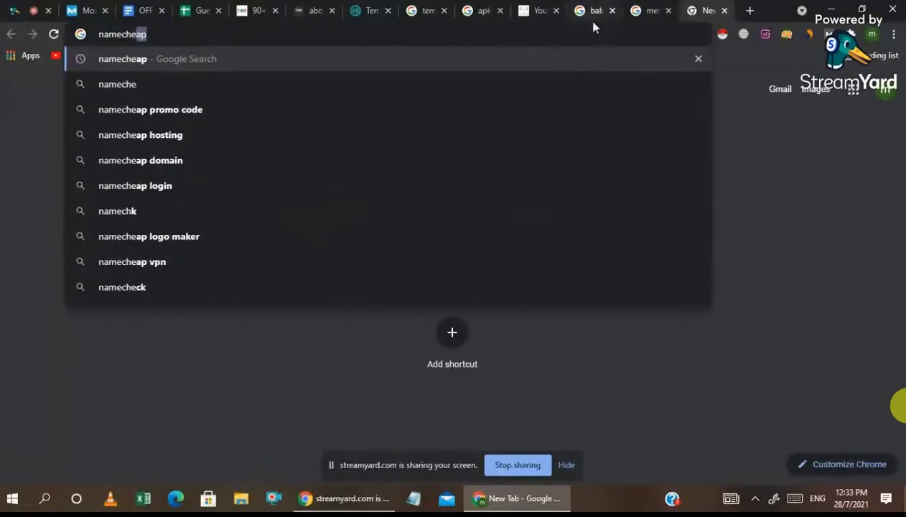
text(aps)
key(Return)
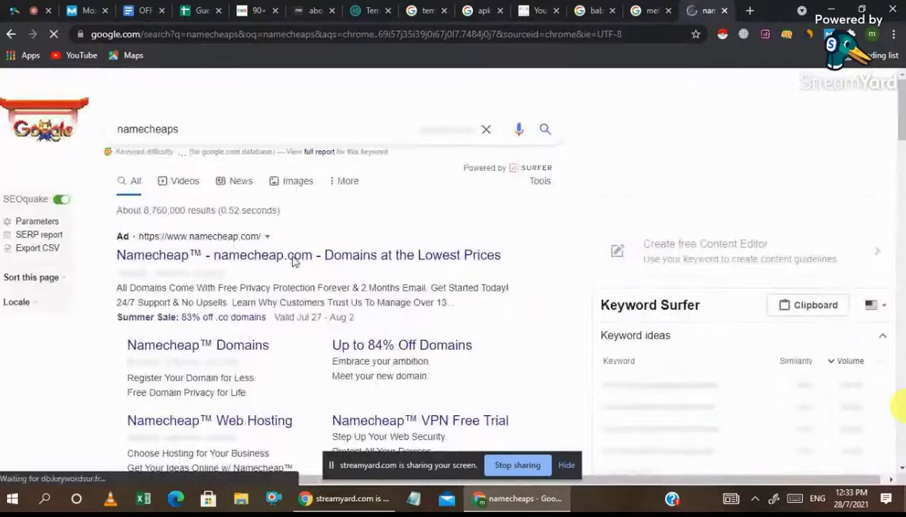
click(31, 7)
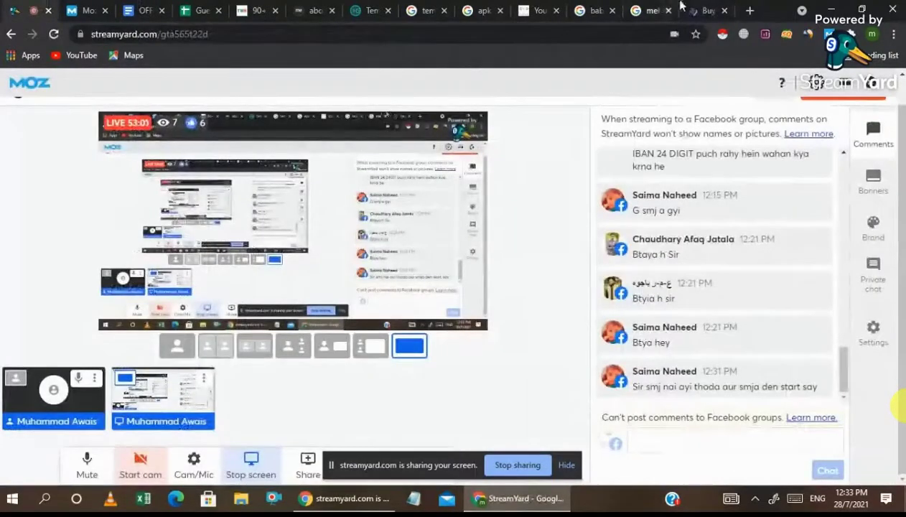
click(700, 10)
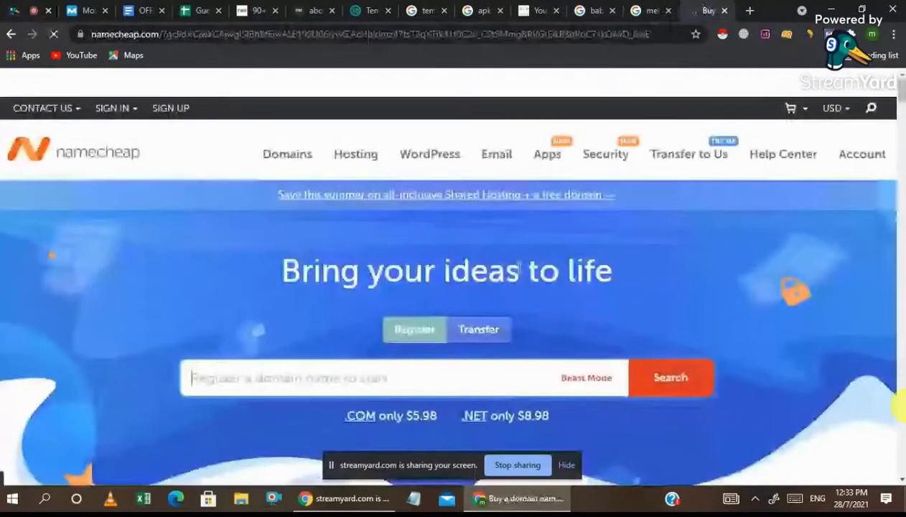
Search Namecheap for the domain name "Happynewyear.com"
scroll(382, 349, down, 2)
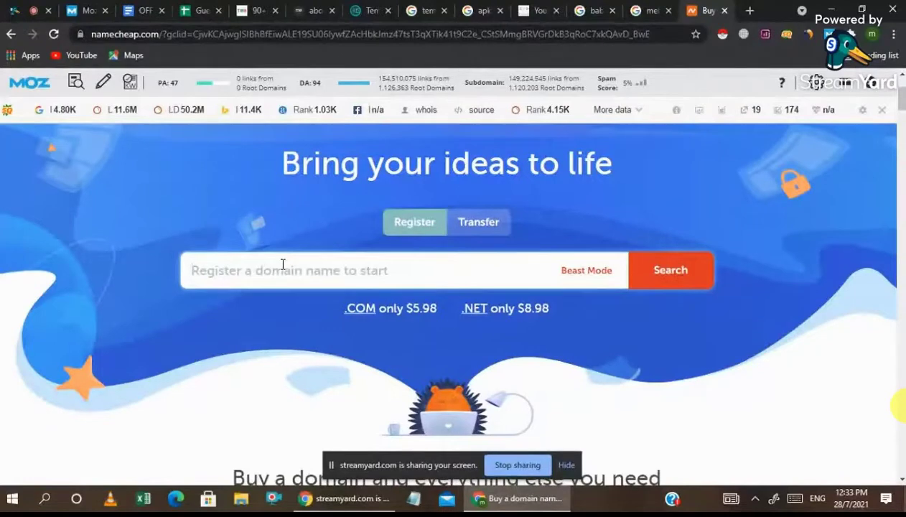
text(H)
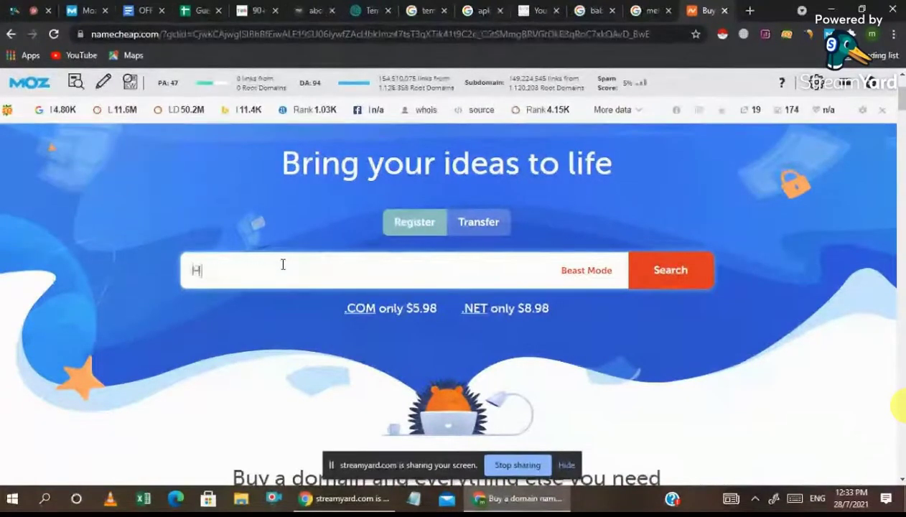
text(appy ne)
key(BackSpace)
key(BackSpace)
key(BackSpace)
text(new)
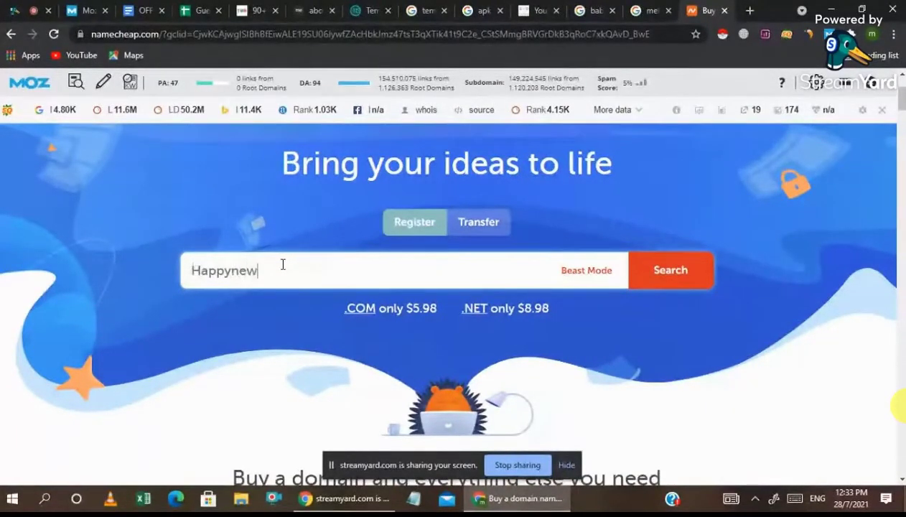
text(year.com)
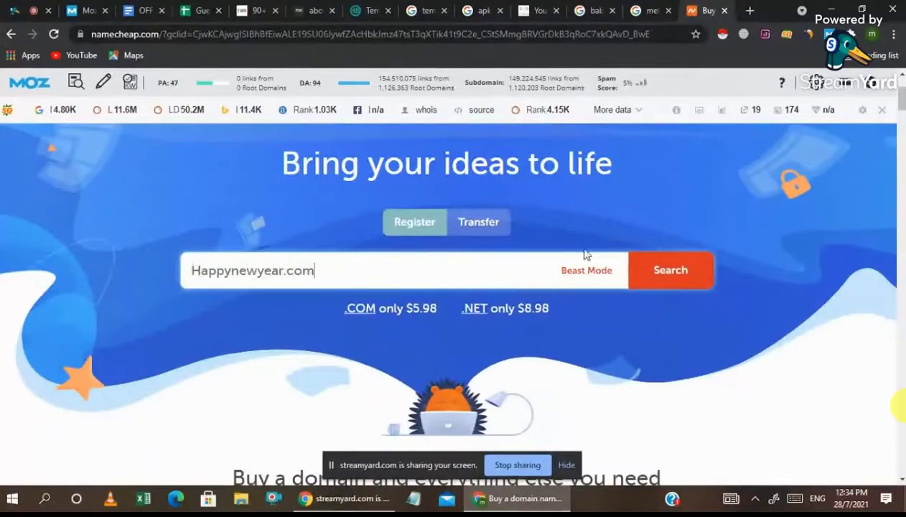
click(669, 270)
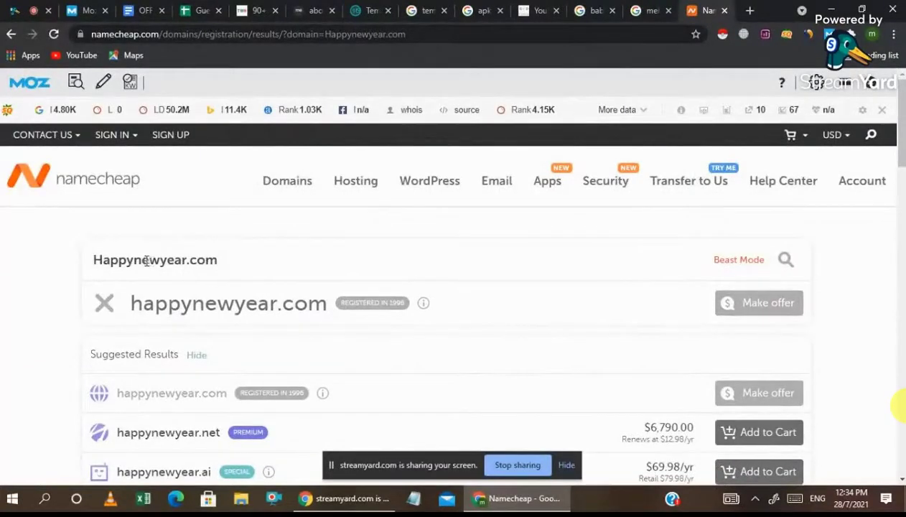
Shorten the searched domain name to "Happyny.com" and check its availability
drag(141, 262, 161, 261)
key(BackSpace)
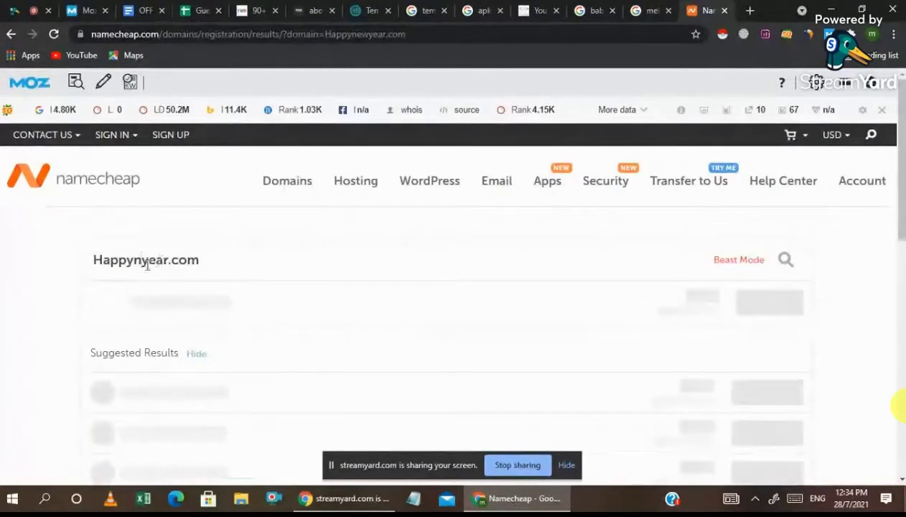
drag(148, 262, 168, 261)
key(BackSpace)
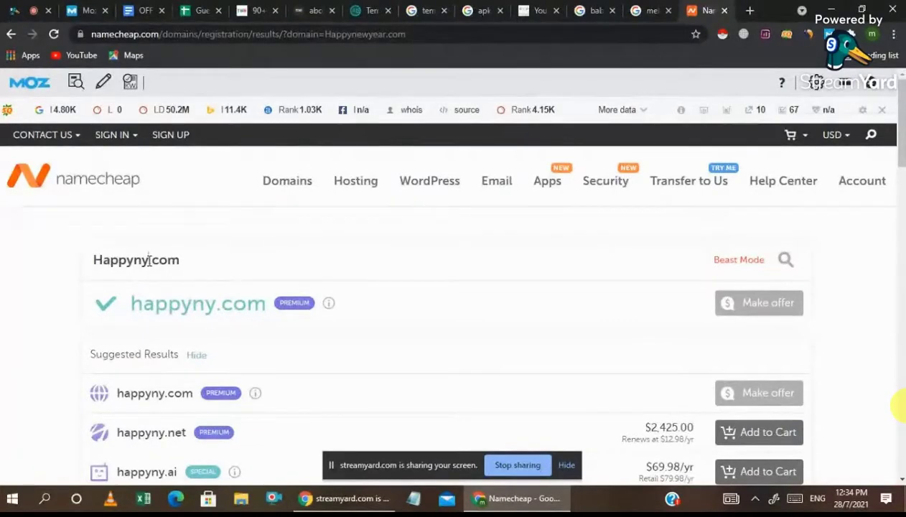
Extend the searched domain name to "Happynywishes.com" and highlight the "ny" part of it
click(149, 260)
text(wishes)
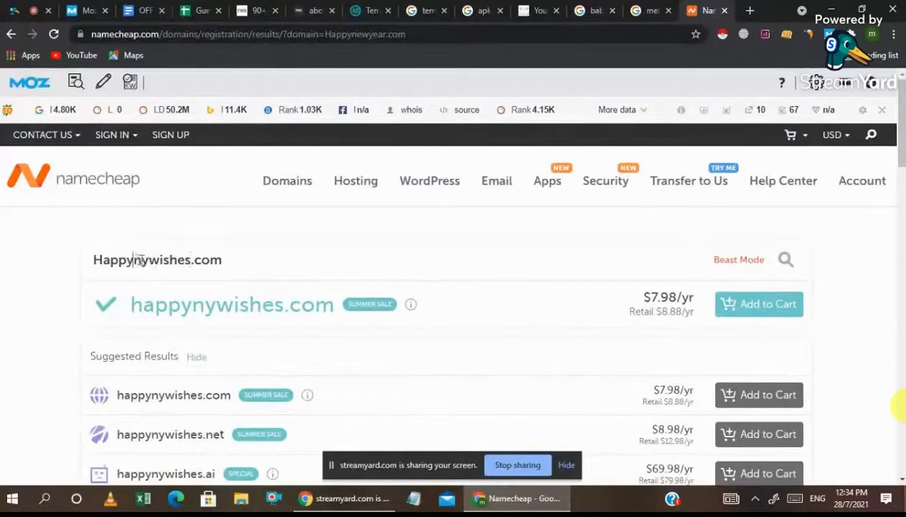
drag(133, 260, 148, 261)
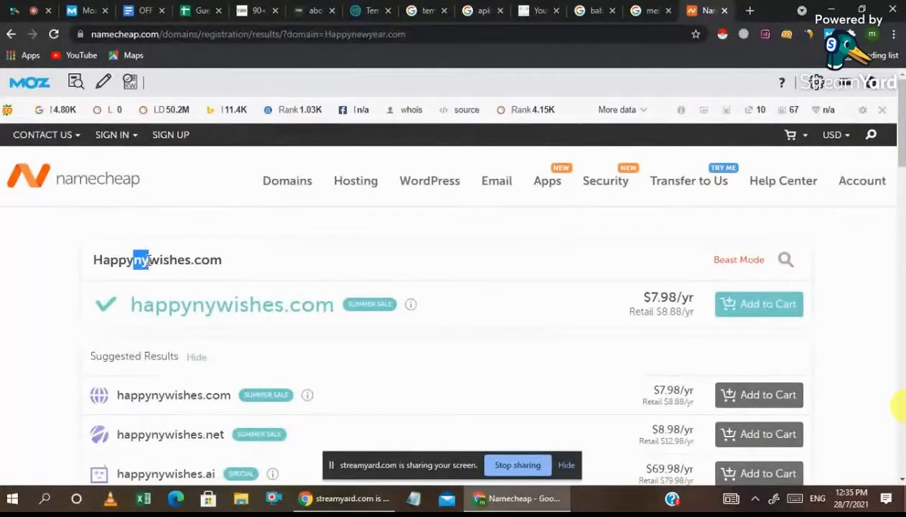
Return to the OFF Page SEO document and start a new line after "Profile backlinks + Brand Profiles"
click(144, 10)
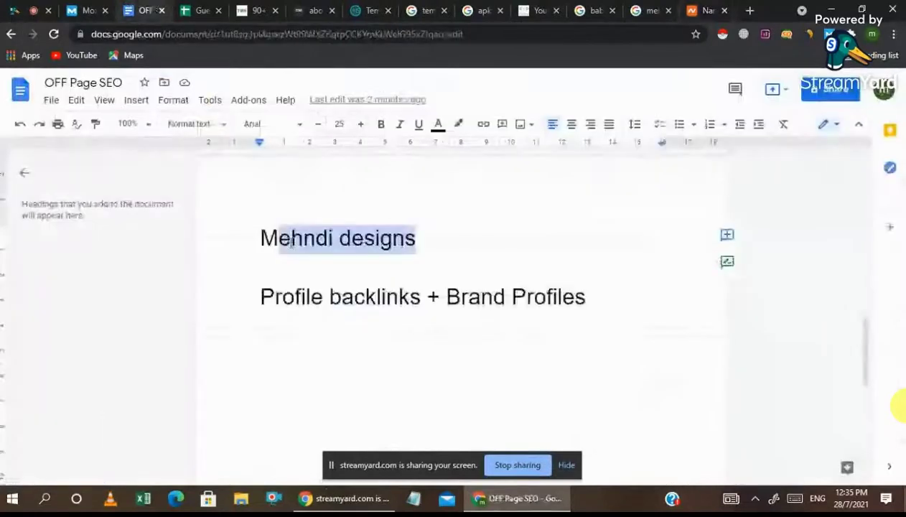
click(424, 245)
click(606, 307)
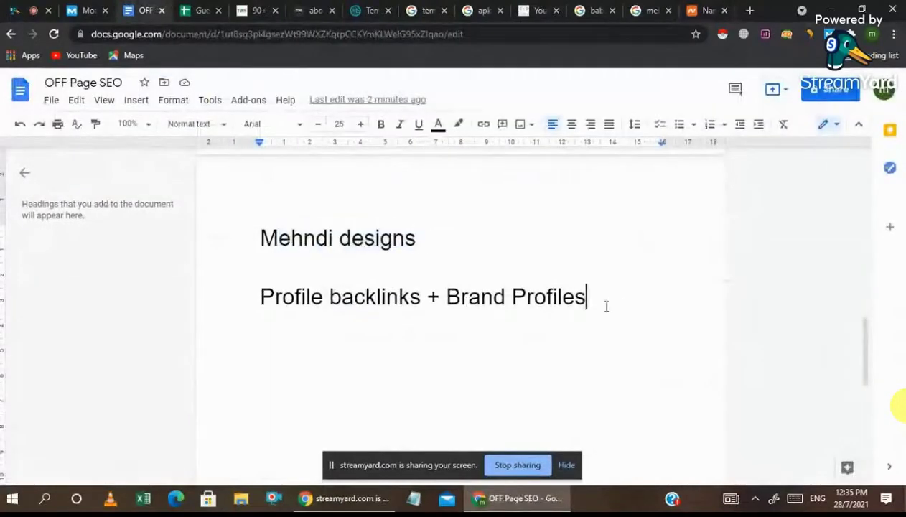
key(Return)
Add the line "Partially Match Domain" below the "EMD= Exact Match Domain" line, separated by a blank line
scroll(606, 307, up, 3)
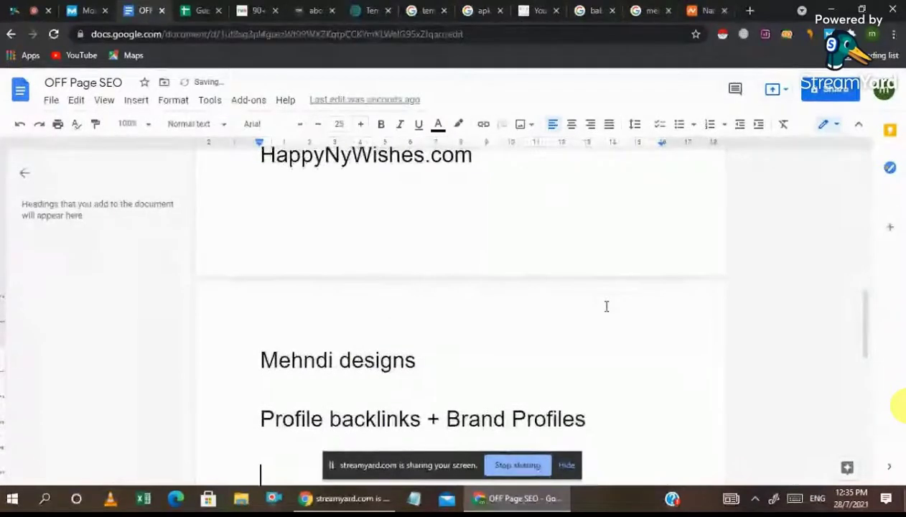
scroll(606, 306, up, 4)
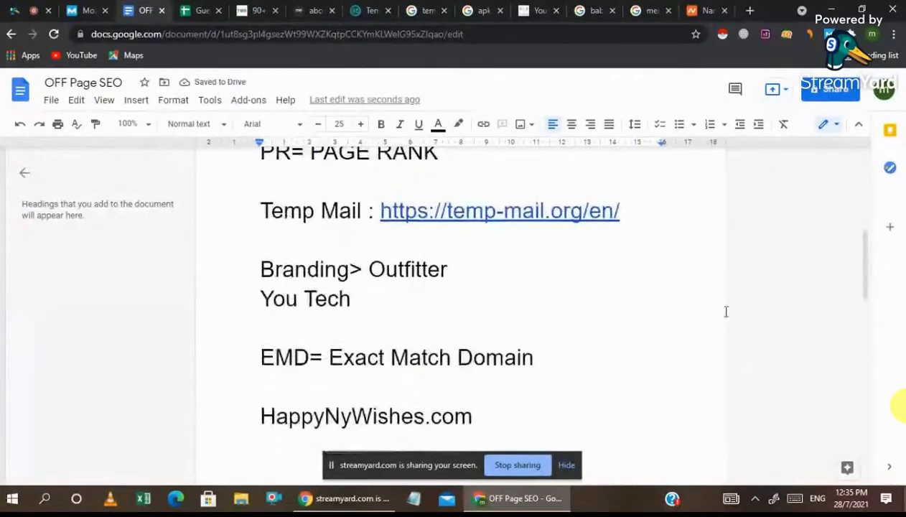
click(550, 358)
key(Return)
key(Return)
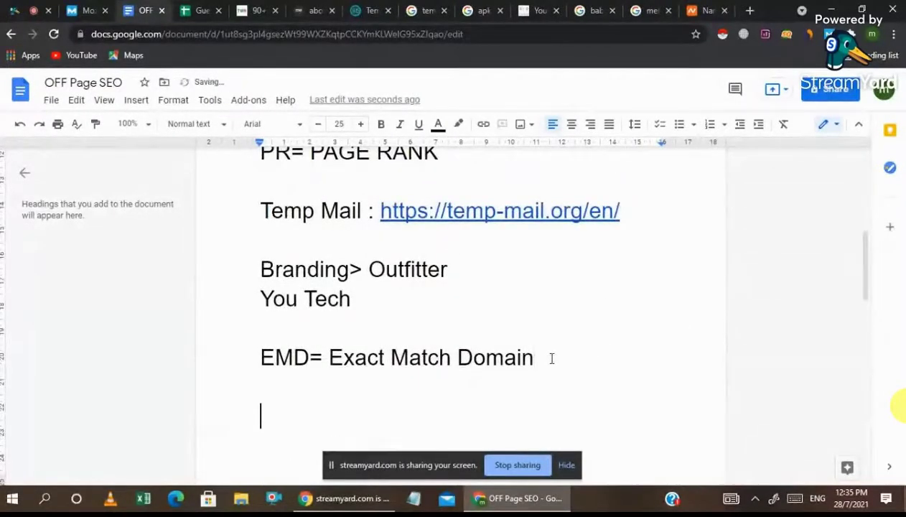
text(Parti)
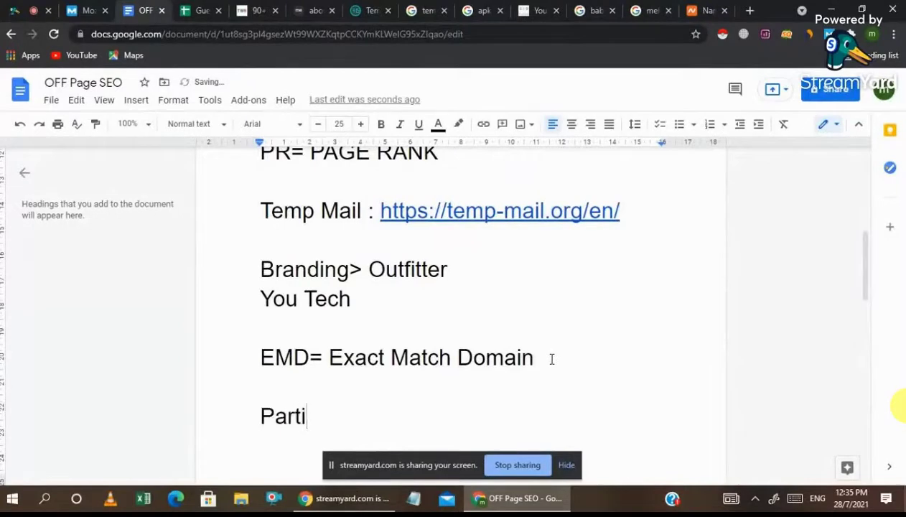
text(ally )
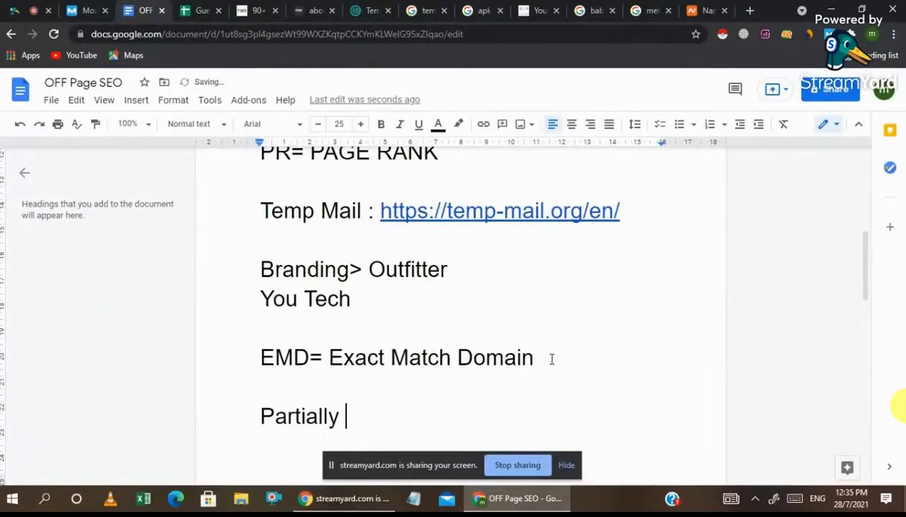
text(Match Dom)
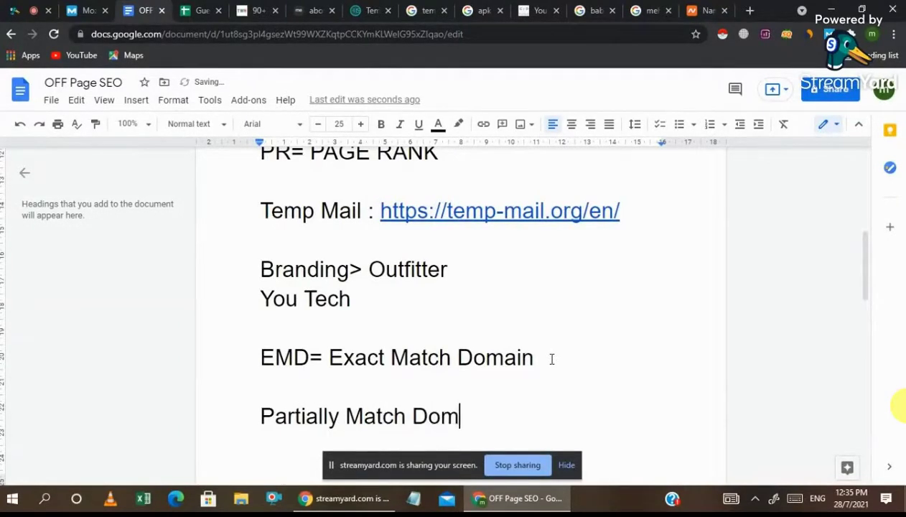
text(ain)
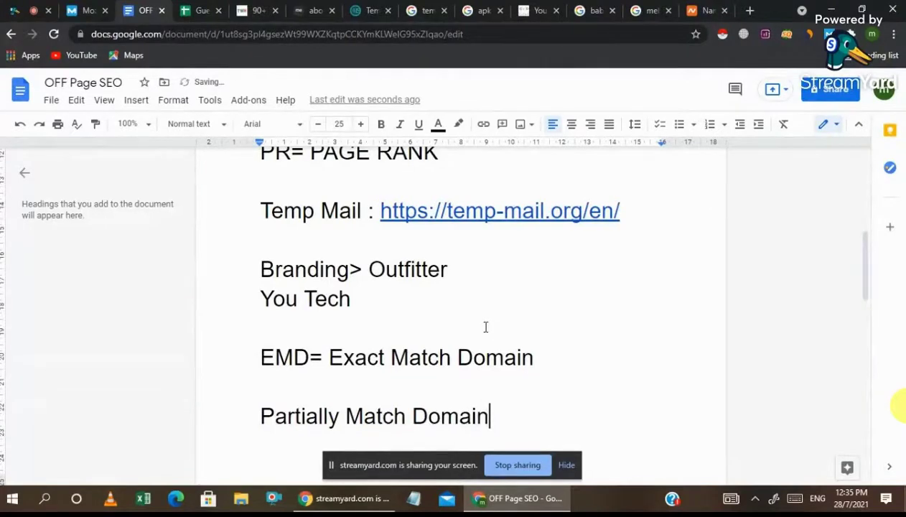
scroll(486, 326, down, 2)
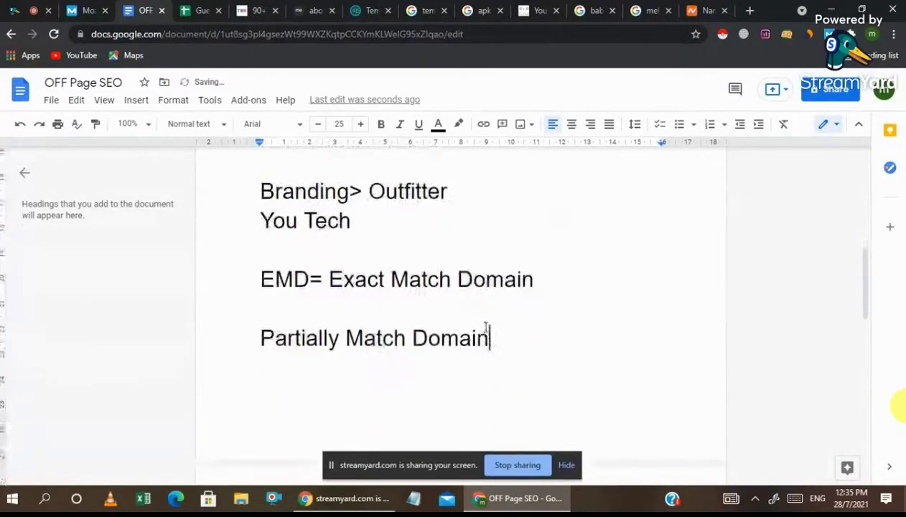
scroll(486, 327, down, 3)
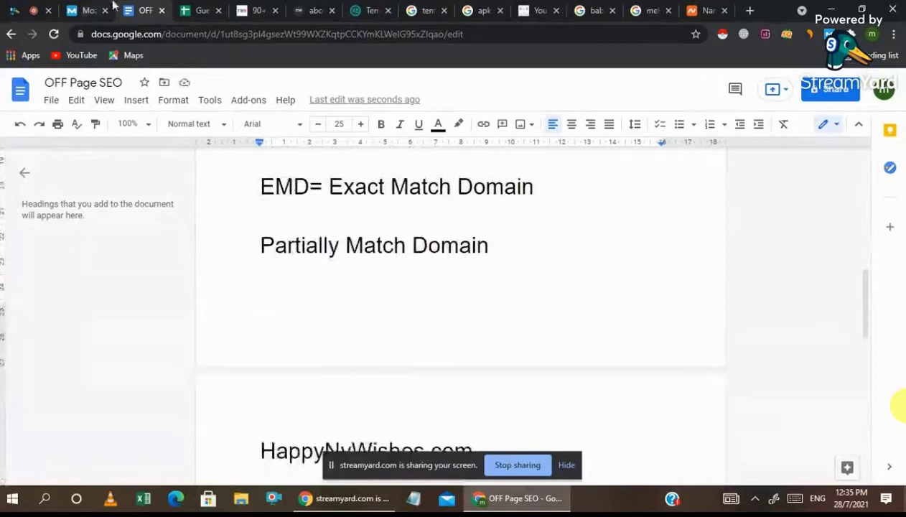
Check the StreamYard comments, return to the document and prefix the "Partially Match Domain" line with "PMD="
click(41, 6)
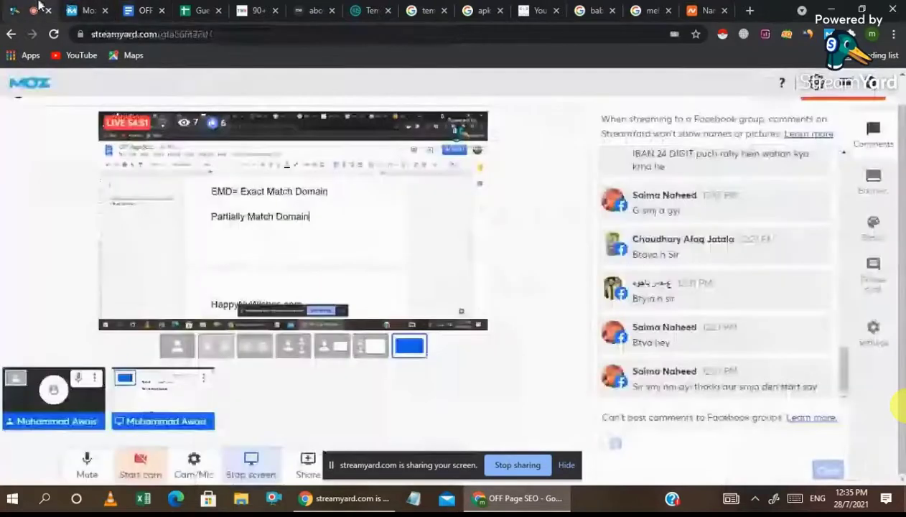
key(ctrl+4)
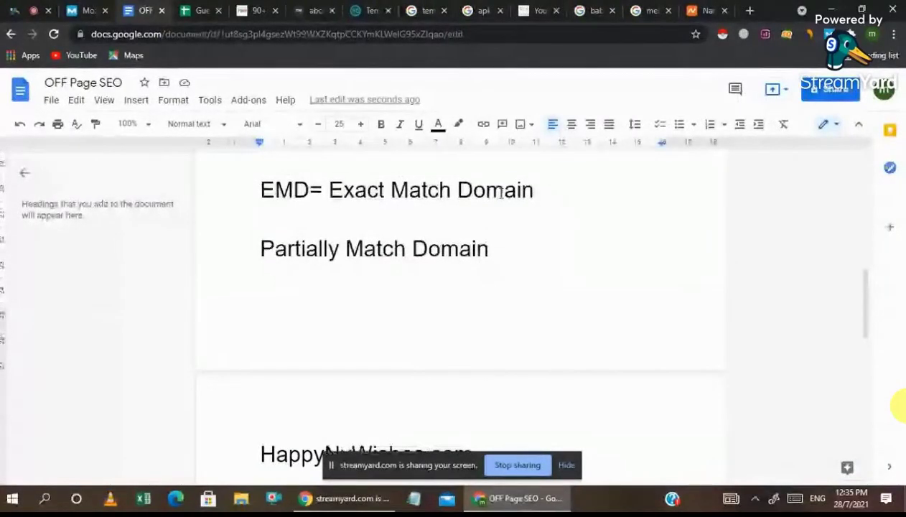
click(262, 248)
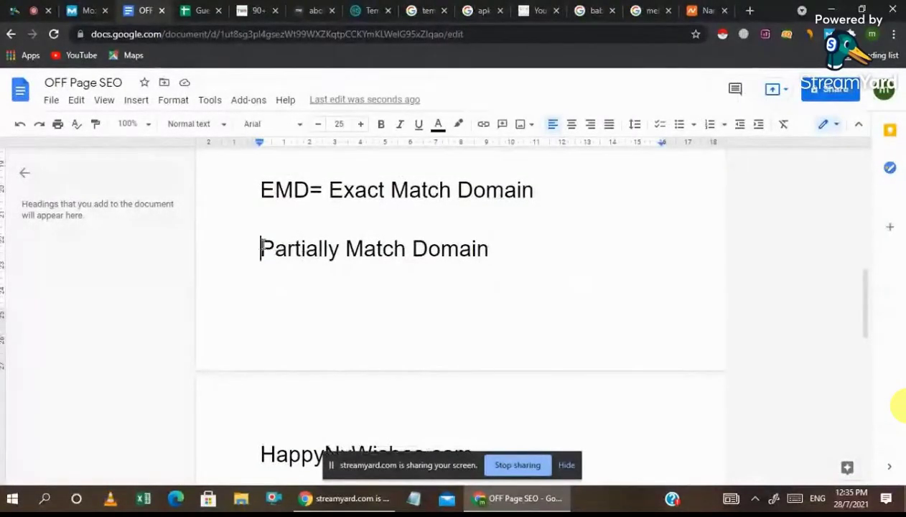
text(Pm)
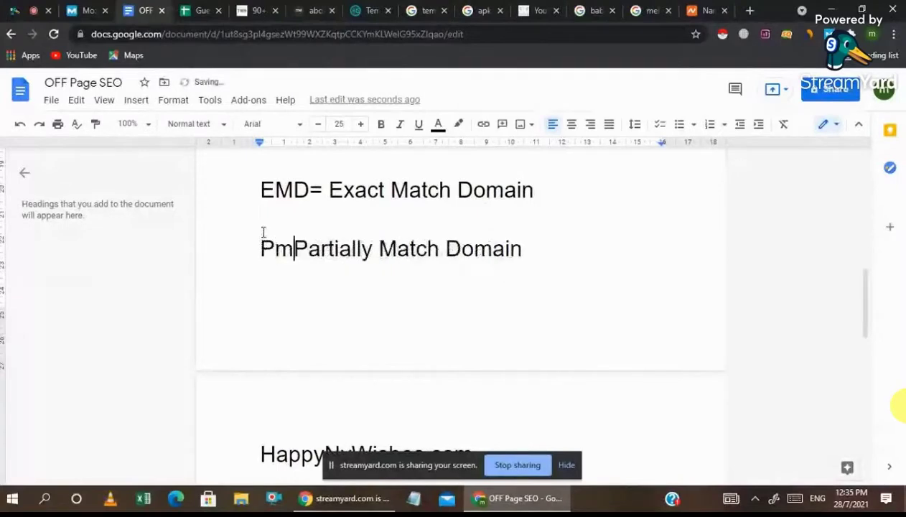
key(BackSpace)
text(MD=)
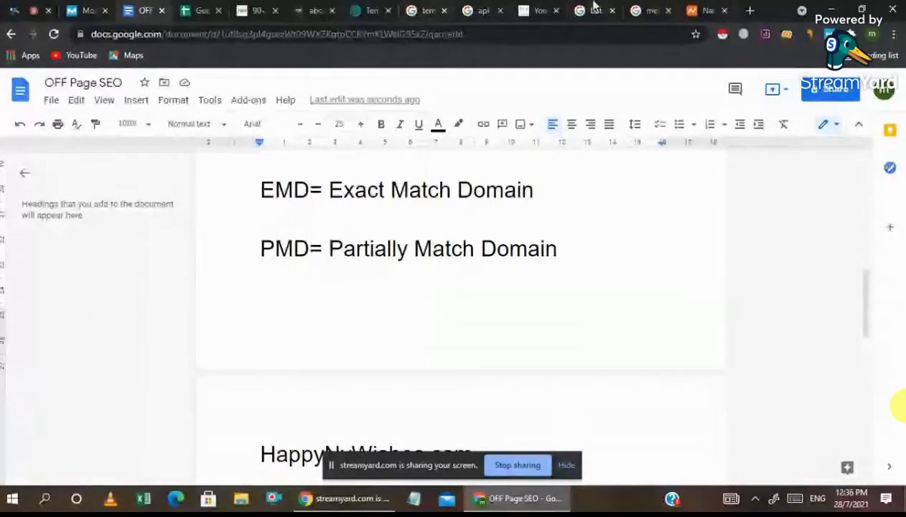
Switch to the Google results for "mehndi designs" and examine the first page's ranking sites and their PA and DA metrics
click(654, 8)
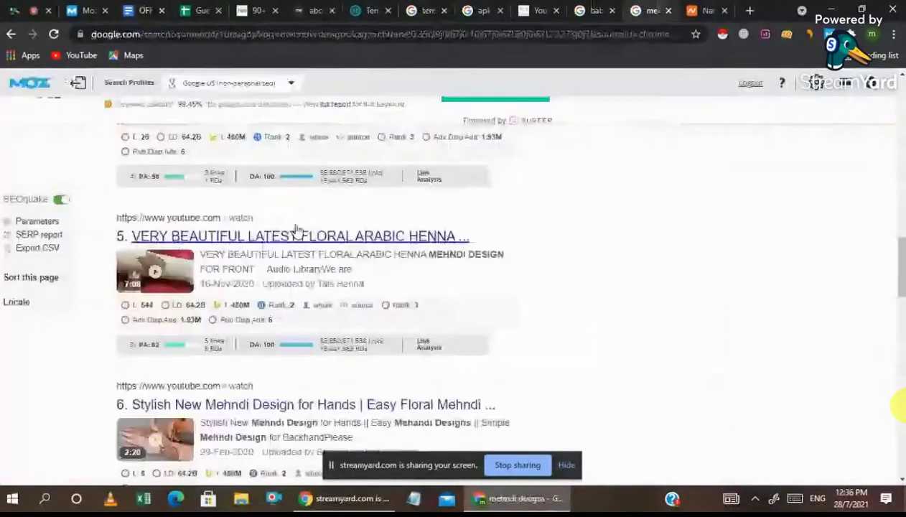
scroll(298, 228, up, 10)
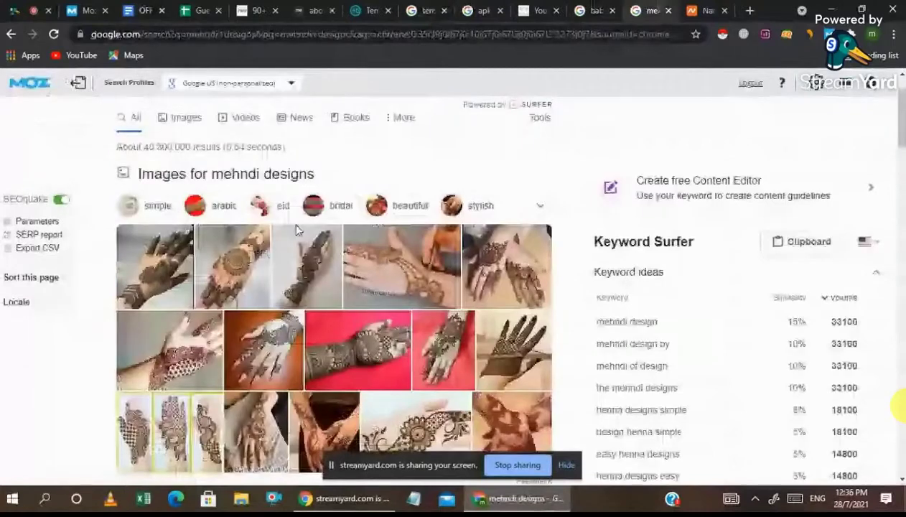
scroll(298, 229, down, 6)
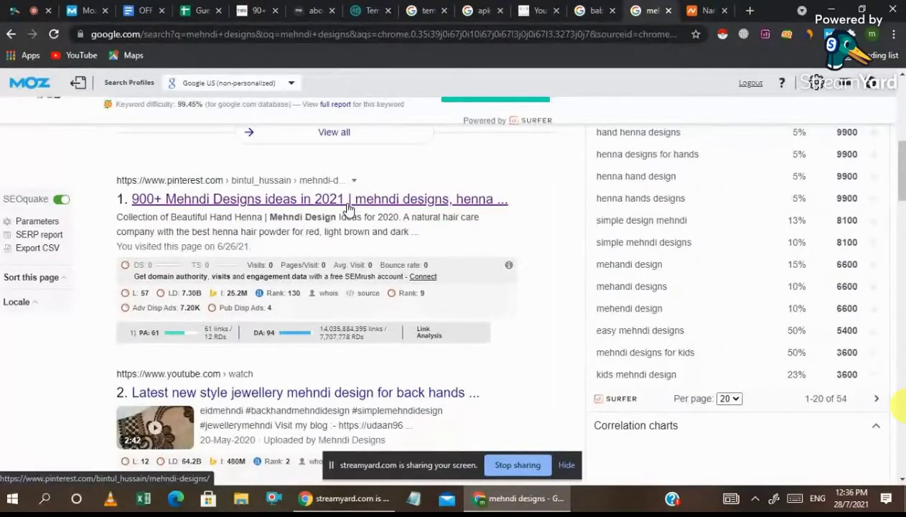
scroll(479, 359, down, 6)
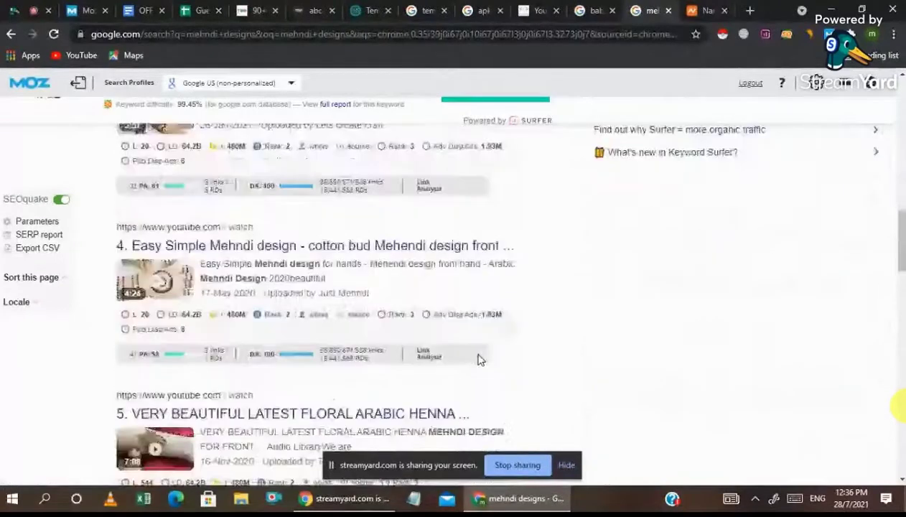
scroll(480, 360, down, 7)
scroll(480, 360, up, 13)
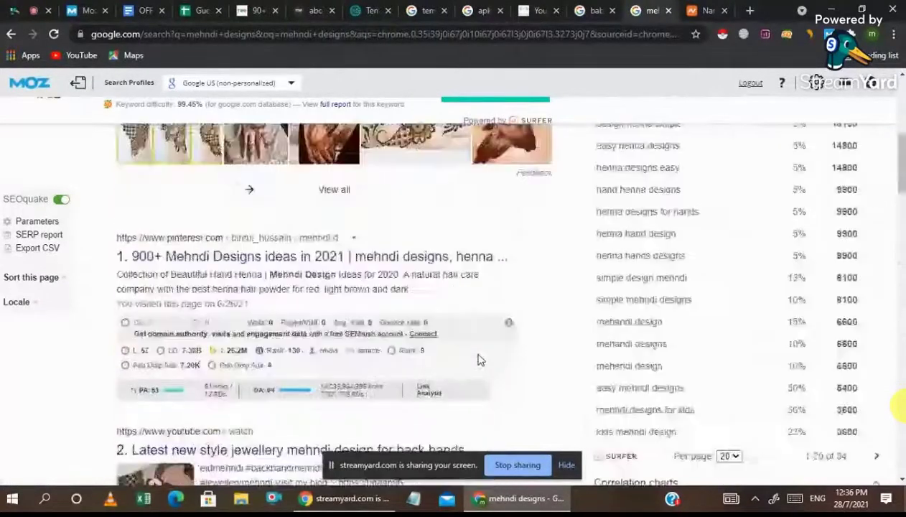
scroll(480, 360, up, 1)
scroll(480, 359, down, 3)
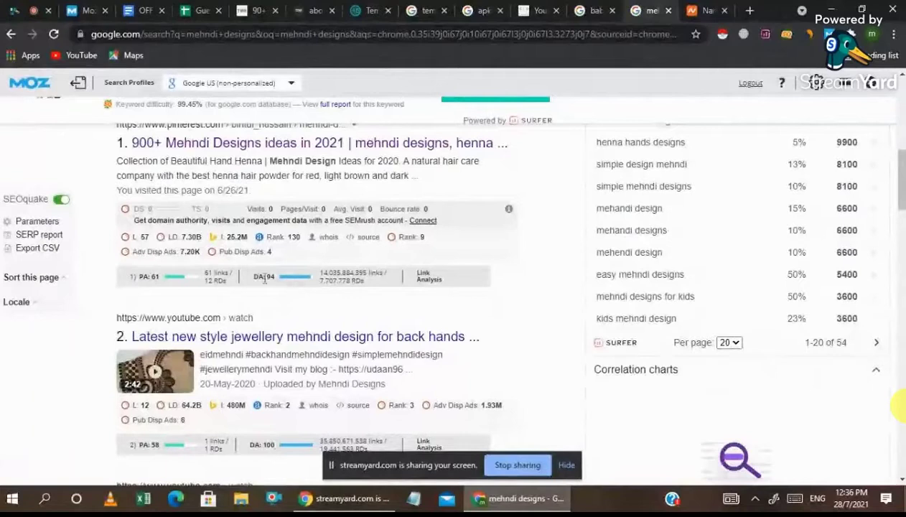
scroll(352, 210, up, 1)
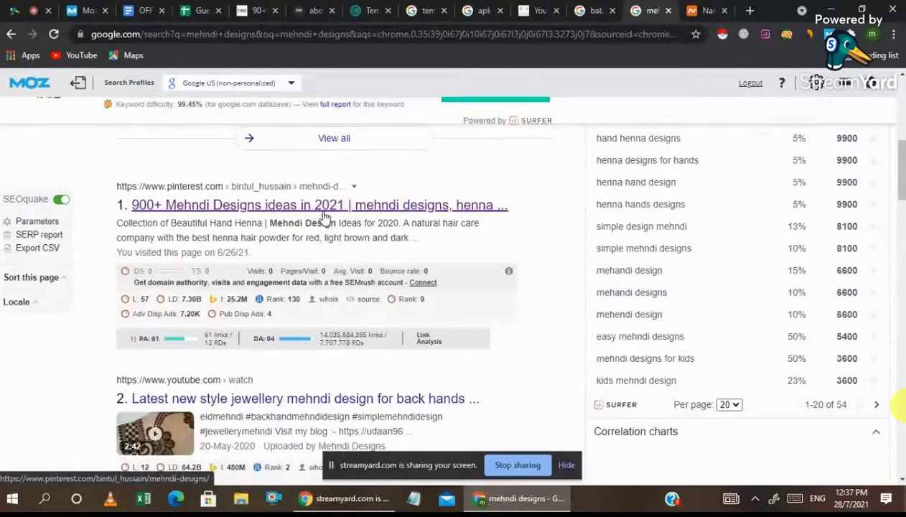
scroll(455, 303, down, 10)
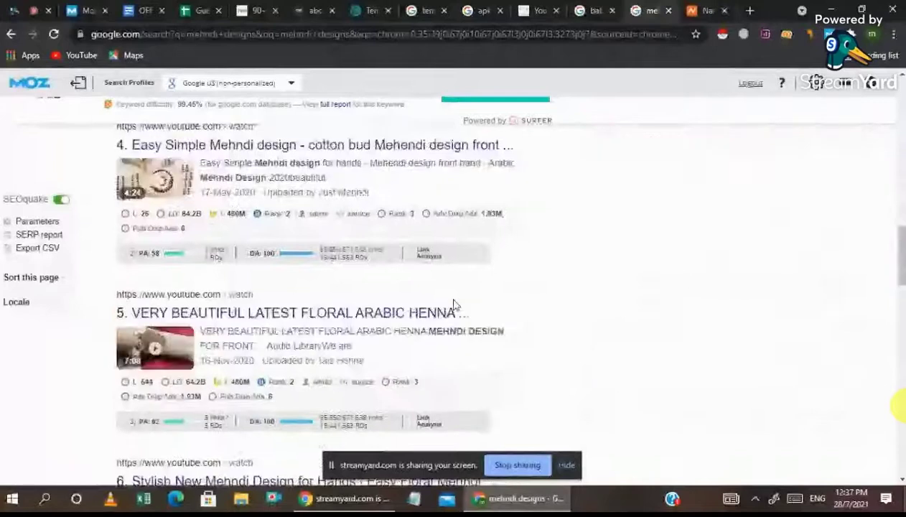
scroll(455, 305, down, 3)
scroll(454, 305, down, 10)
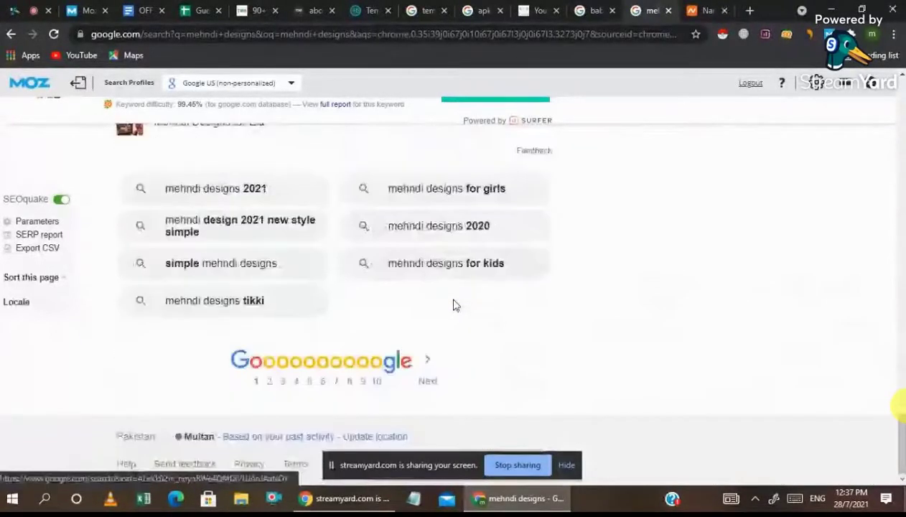
Open page 2 of the "mehndi designs" results and examine the listed sites and their domain names
click(269, 379)
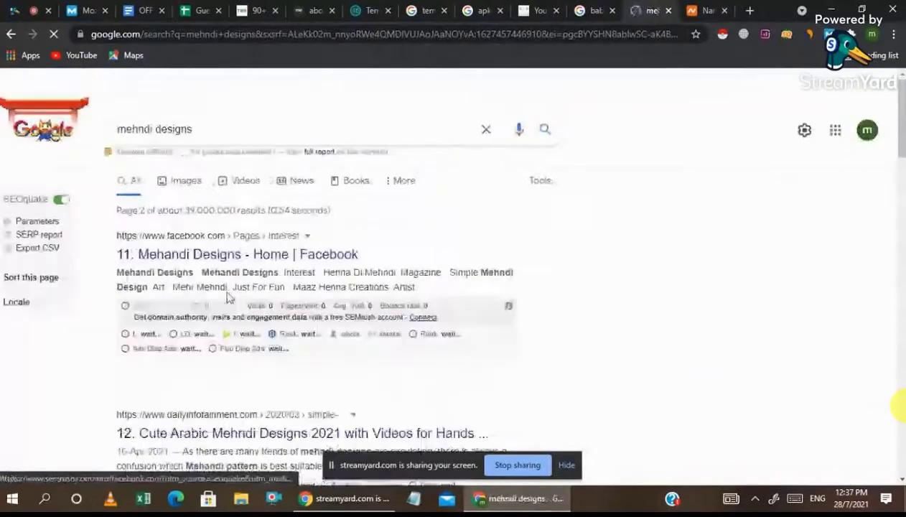
scroll(305, 300, down, 2)
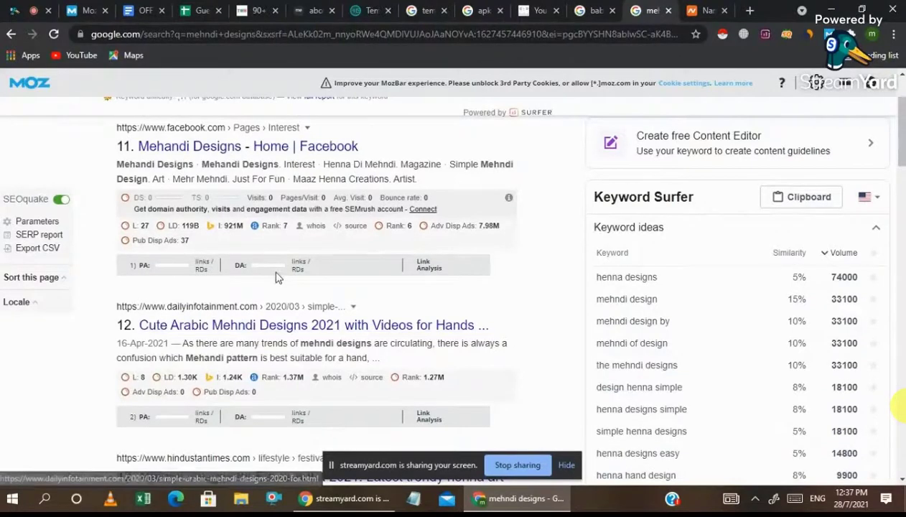
scroll(368, 390, down, 5)
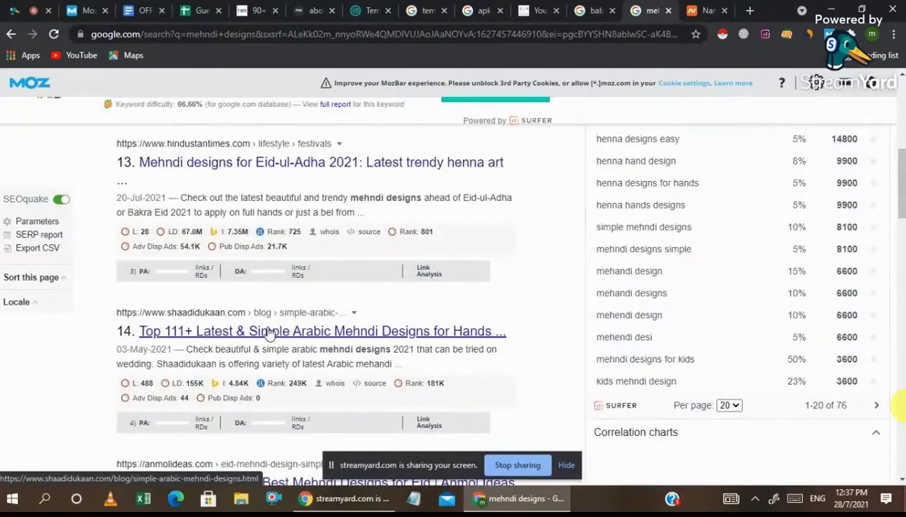
scroll(349, 328, down, 3)
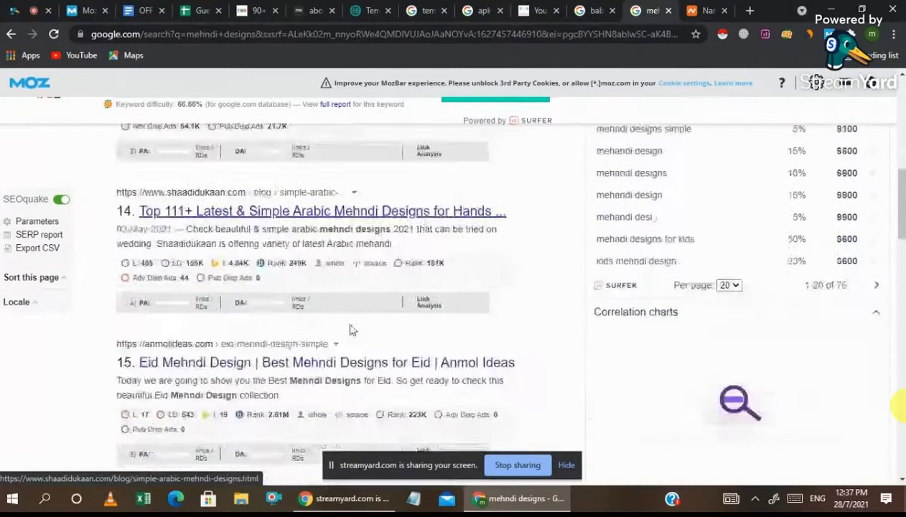
scroll(352, 330, down, 3)
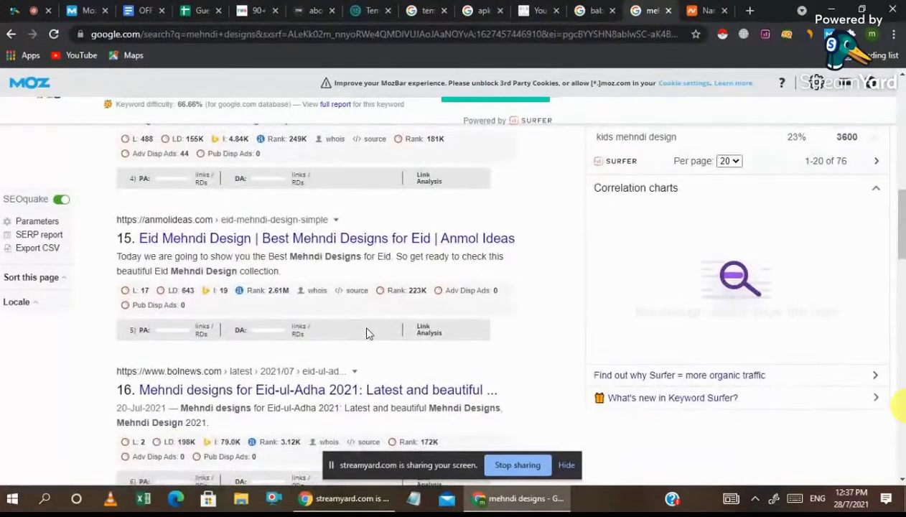
scroll(369, 334, up, 2)
scroll(369, 334, up, 6)
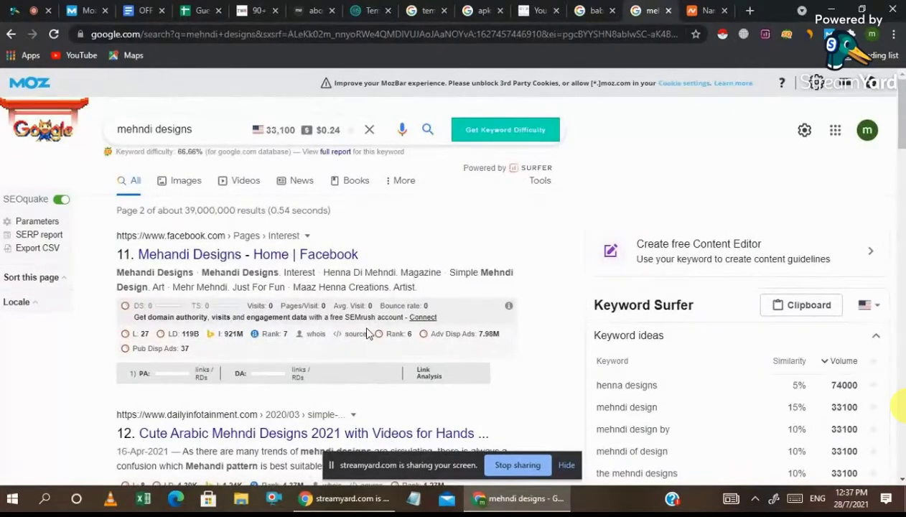
Return to the about.me signup and enter "baby" as the first name and "frocks" as the last name
click(298, 6)
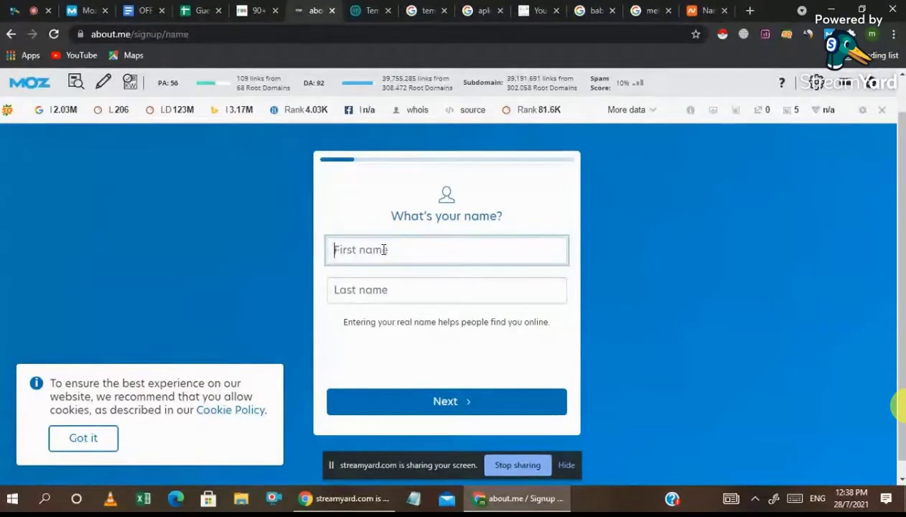
text(med)
key(BackSpace)
key(BackSpace)
key(BackSpace)
text(baby)
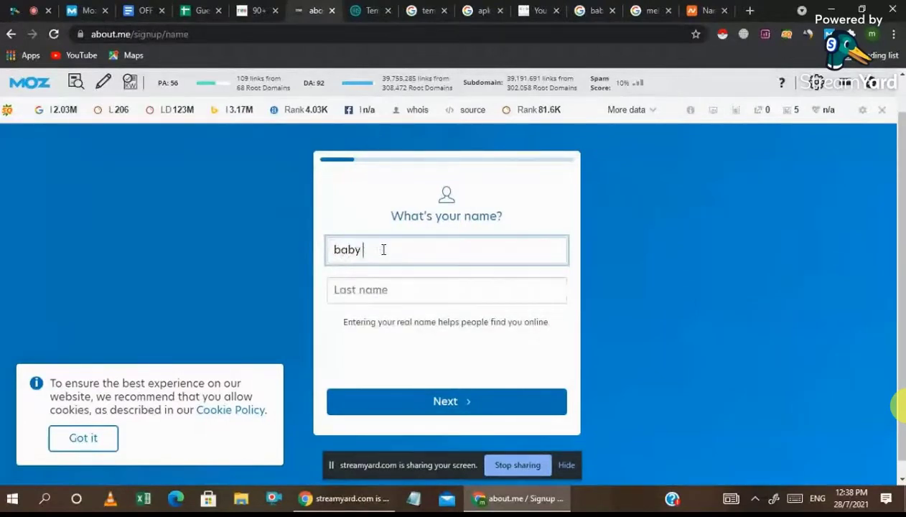
key(Tab)
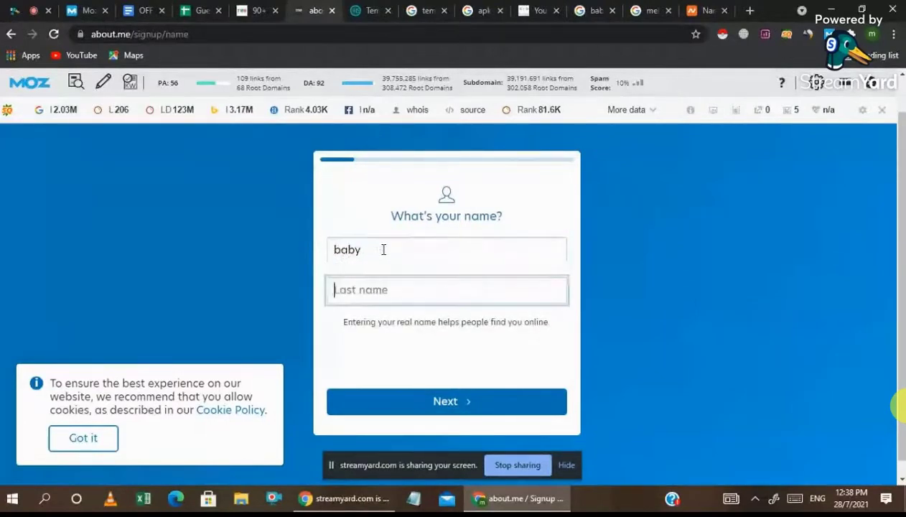
text(frocks)
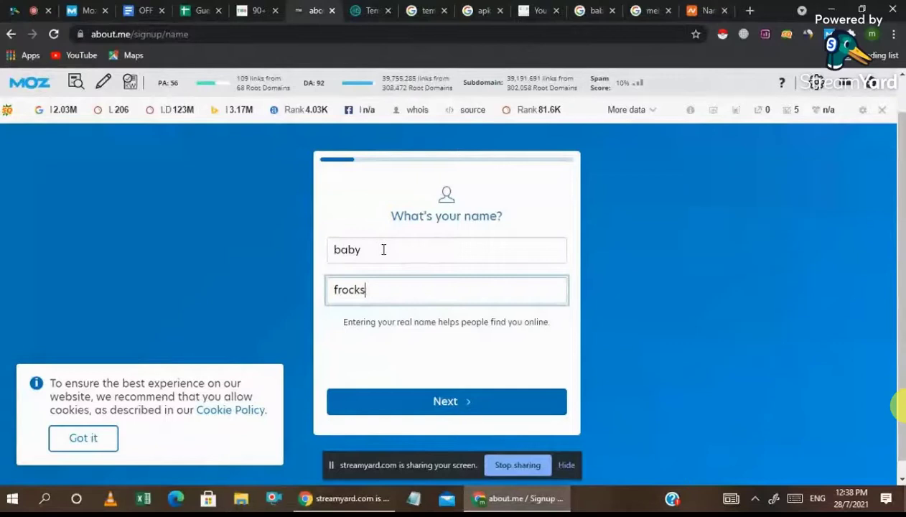
Check the StreamYard page, return to the about.me signup and submit the name to continue to the location question
key(ctrl+1)
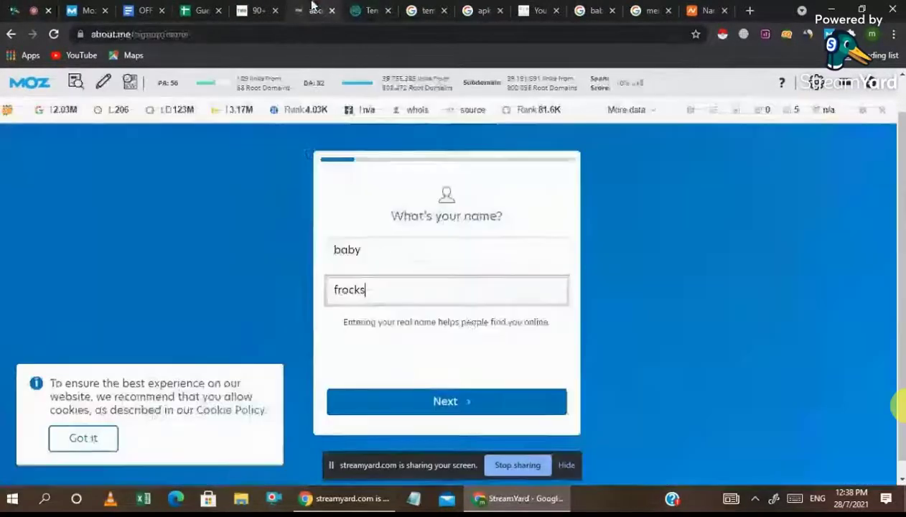
click(316, 10)
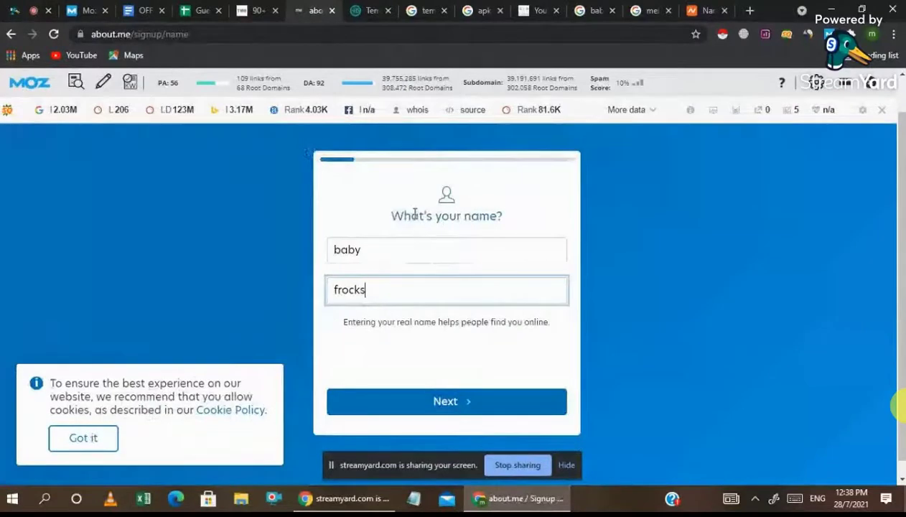
scroll(424, 249, down, 1)
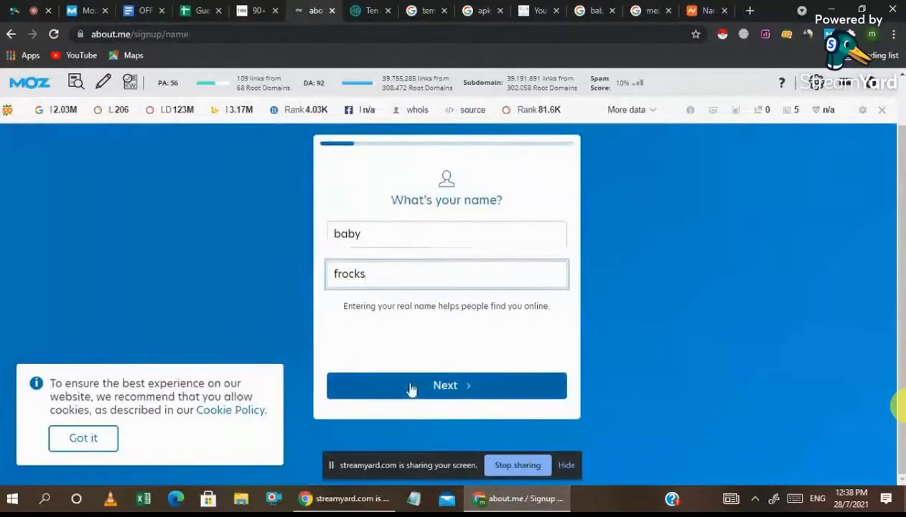
click(436, 391)
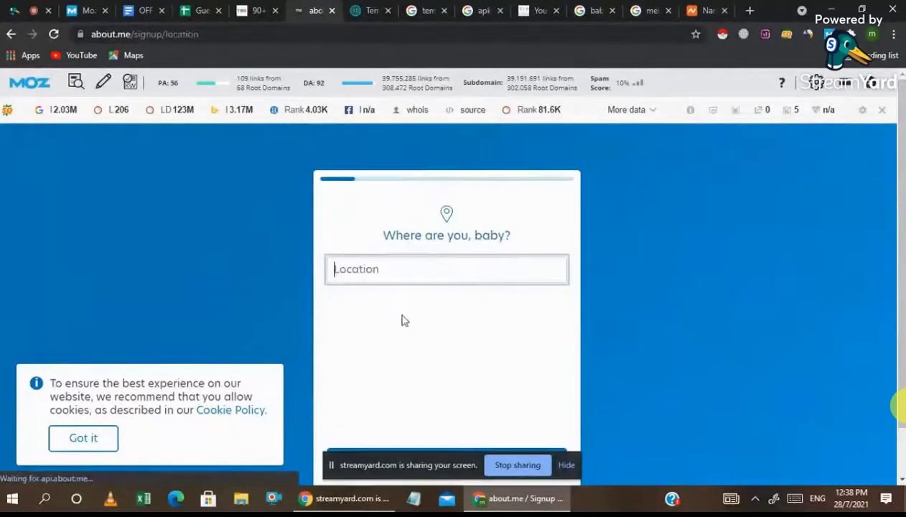
Set the location to "India" and continue to the interests question
click(377, 268)
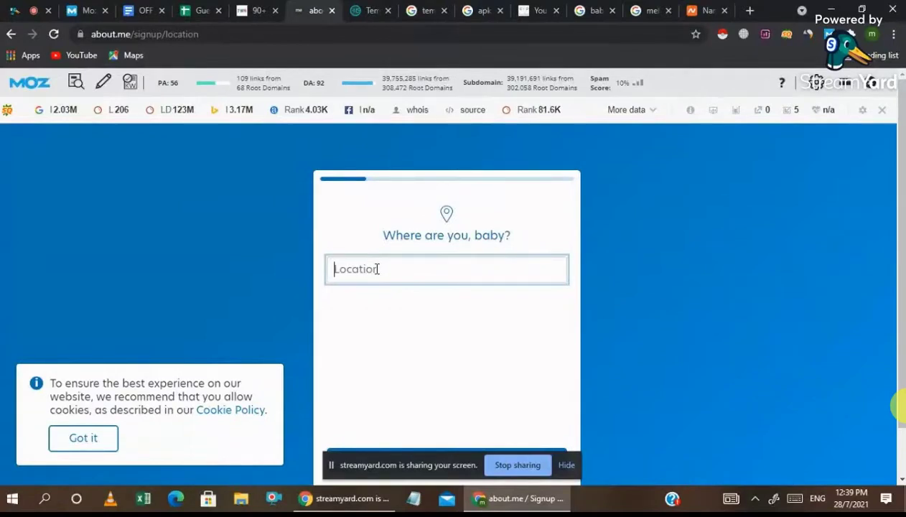
text(inido)
key(BackSpace)
key(BackSpace)
key(BackSpace)
text(dia)
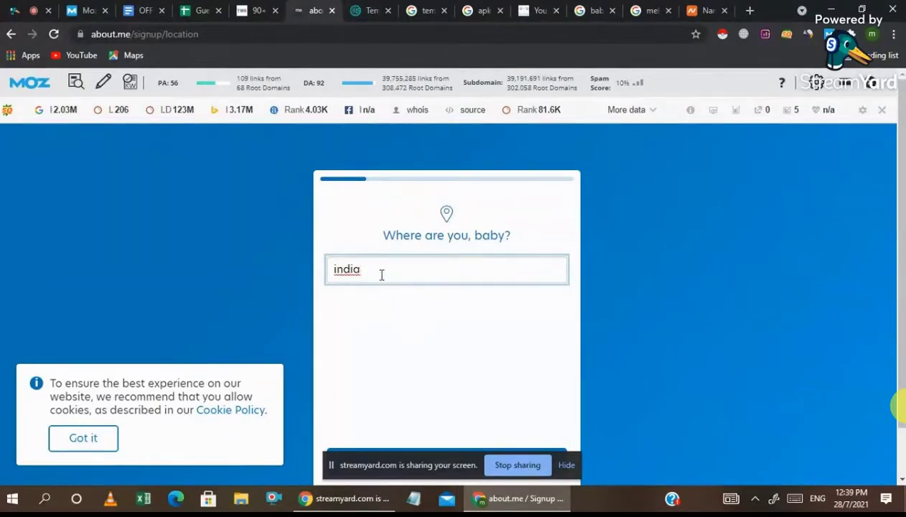
drag(381, 275, 273, 263)
key(BackSpace)
text(India)
scroll(421, 321, down, 1)
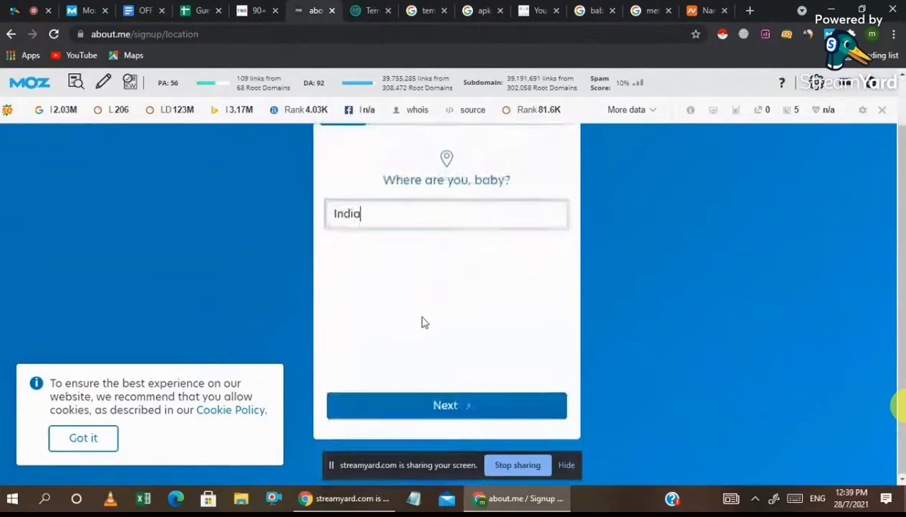
click(445, 407)
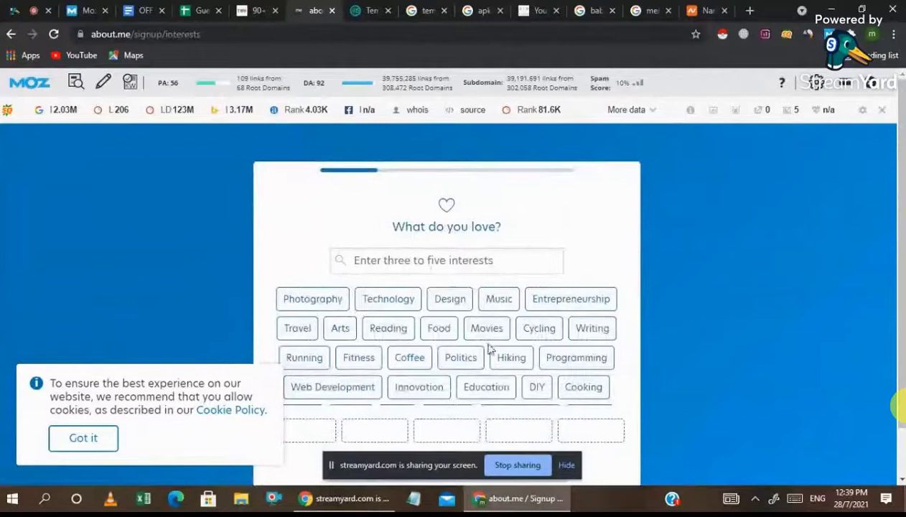
Look through the suggested interests, search for "fashion" and add Fashion as the first interest
scroll(488, 350, down, 2)
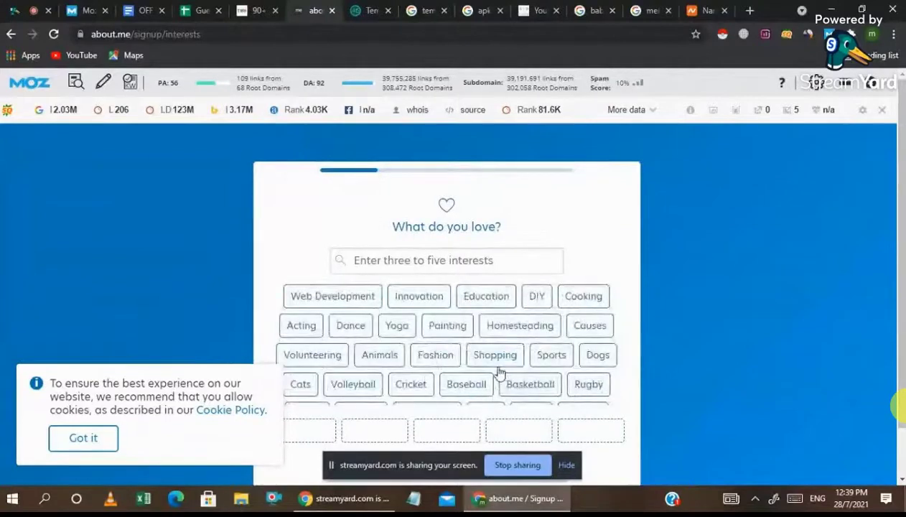
scroll(500, 370, down, 1)
scroll(500, 369, down, 1)
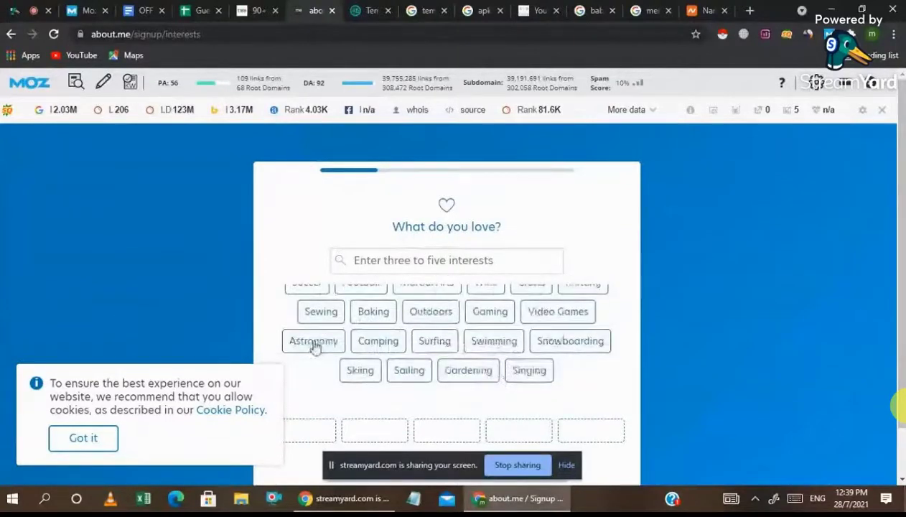
scroll(400, 380, up, 4)
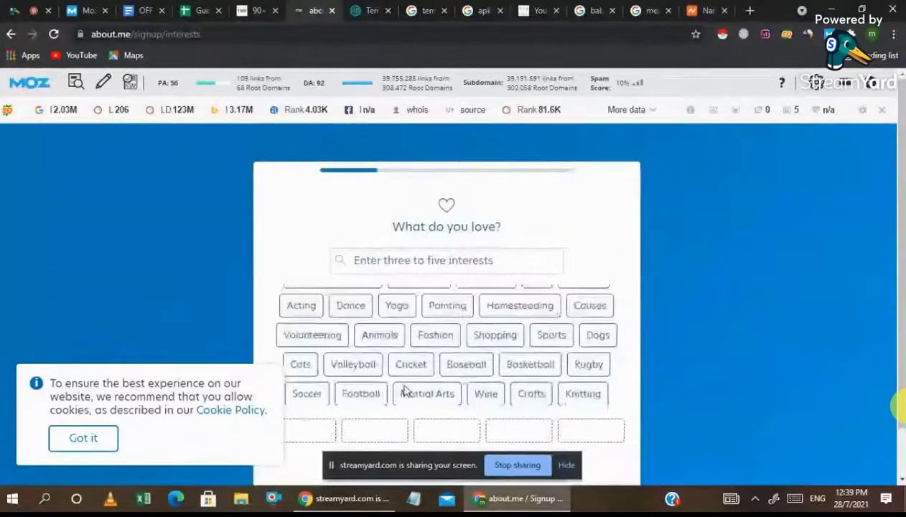
click(400, 258)
text(fa)
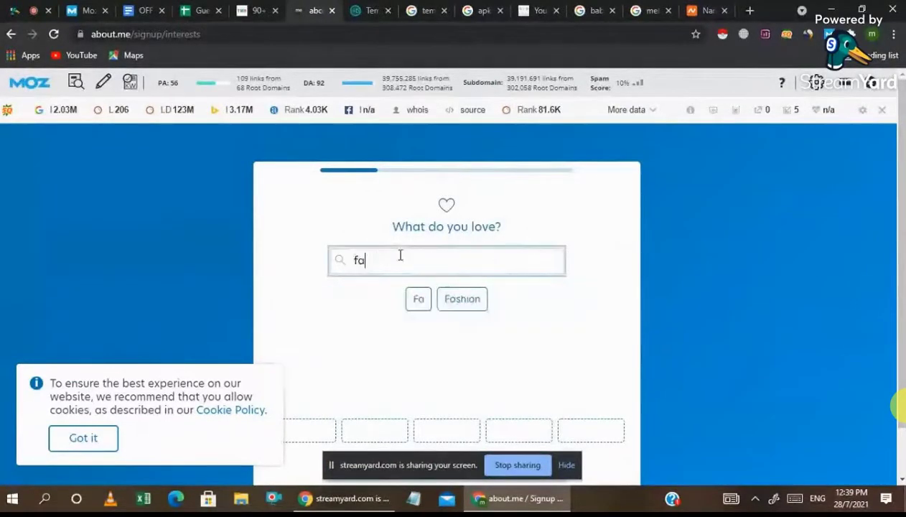
text(shion)
click(459, 299)
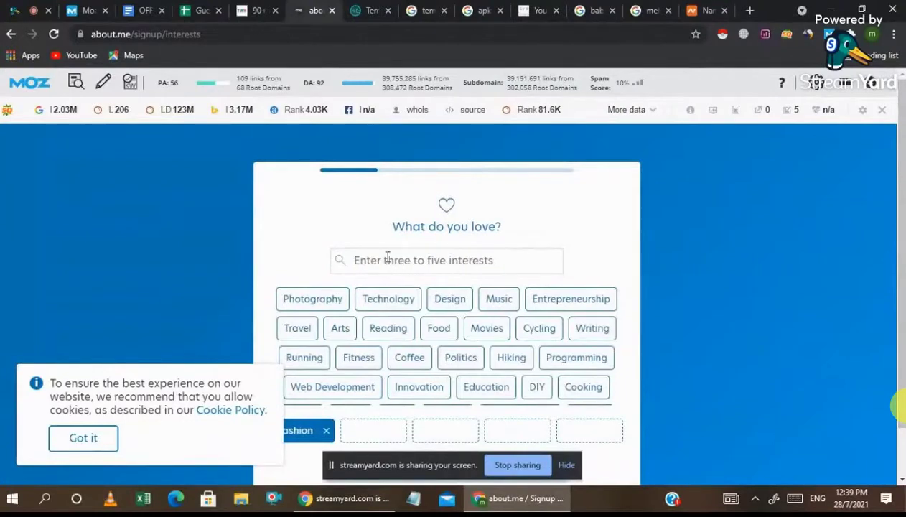
Add "Entertainment" and "News" to the interests
click(389, 259)
text(Enter)
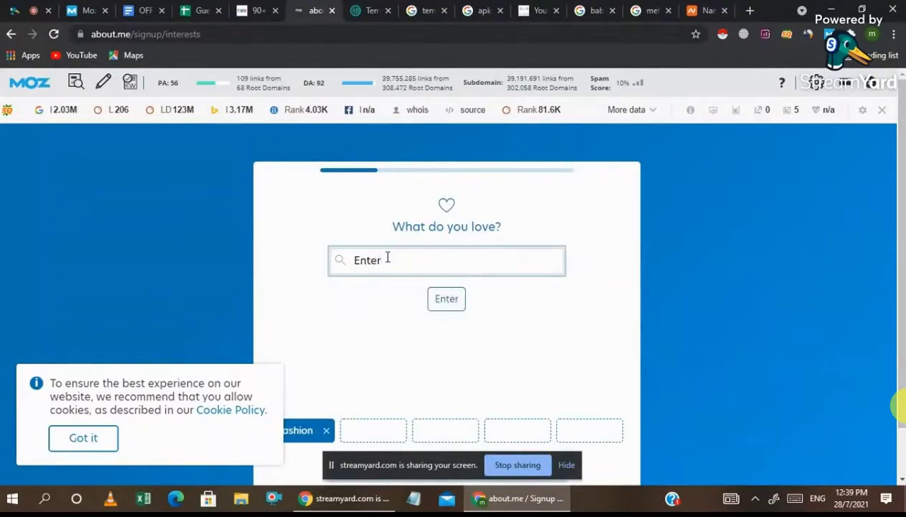
text(tainment)
key(Return)
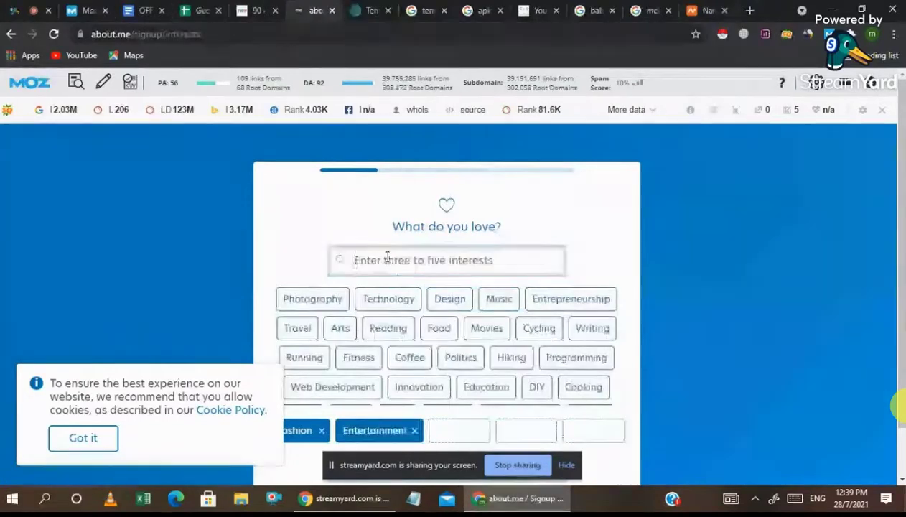
text(News)
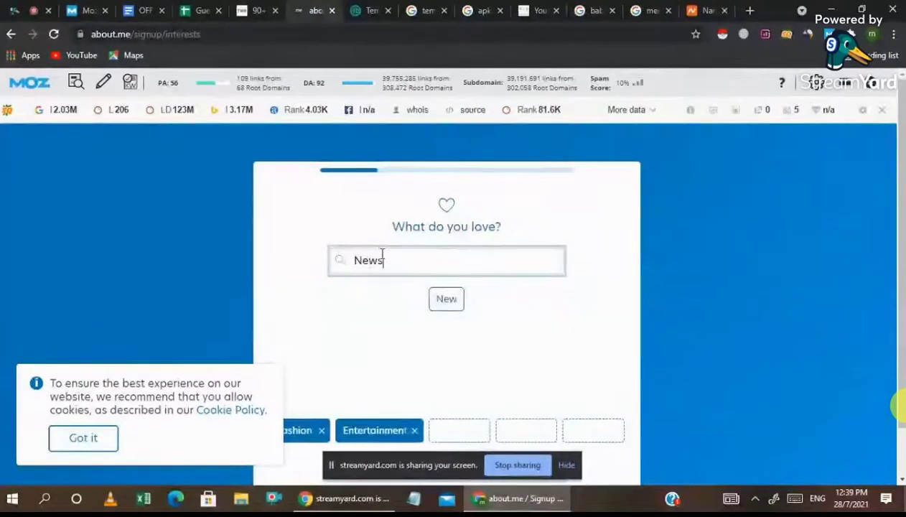
key(Return)
Add "babyfrocks" and "dresses design" as the last two of the five interests
text(baby)
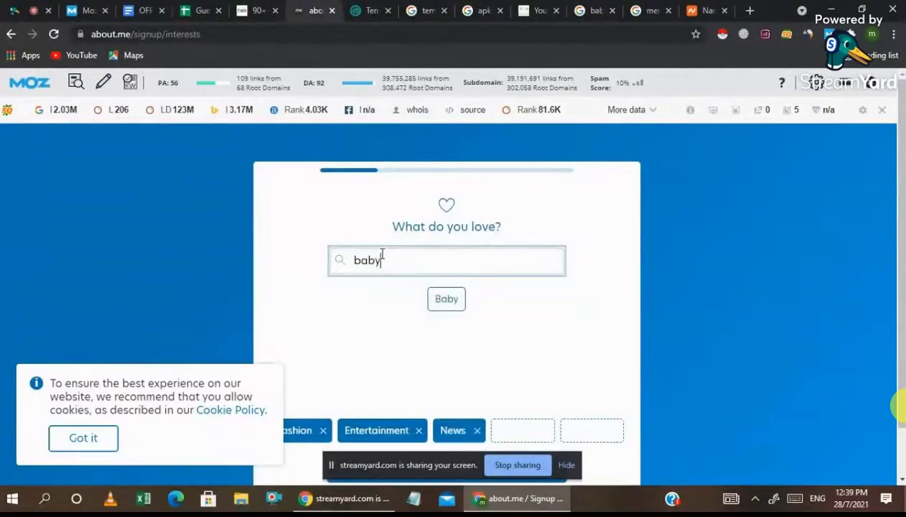
text(frocks)
key(Return)
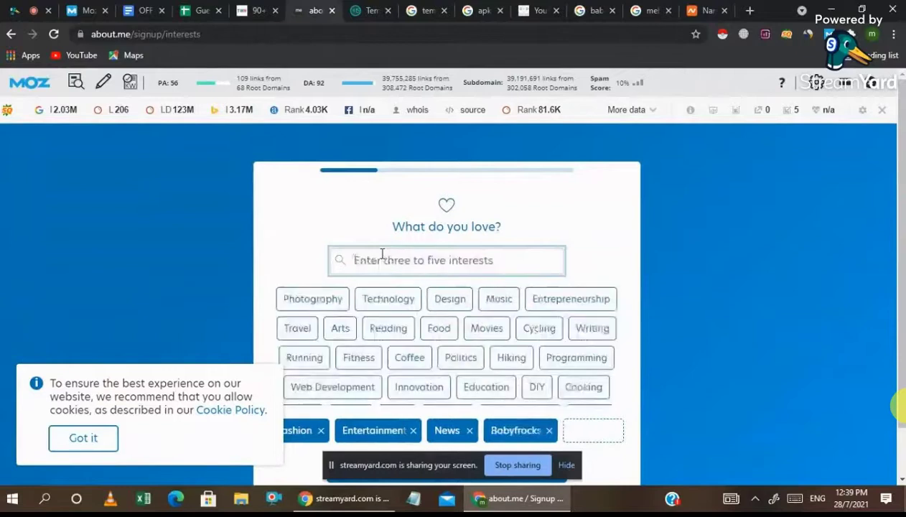
text(d)
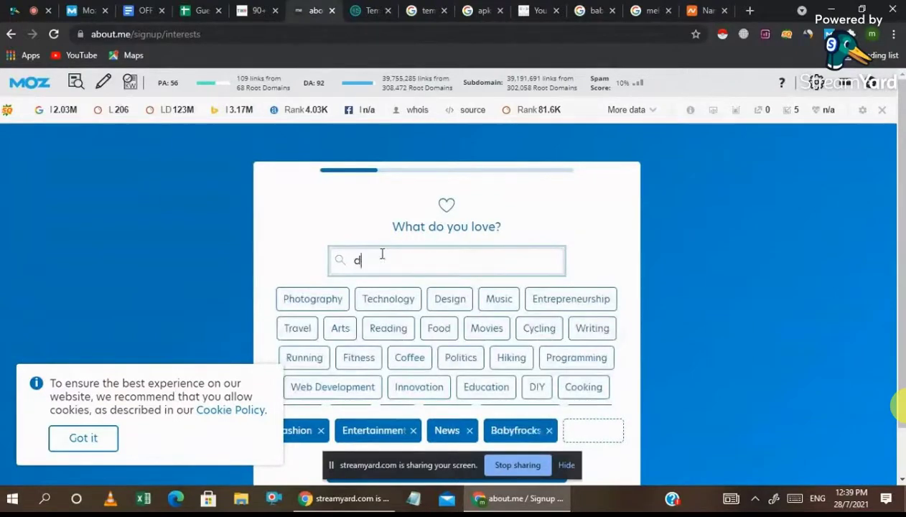
text(resses)
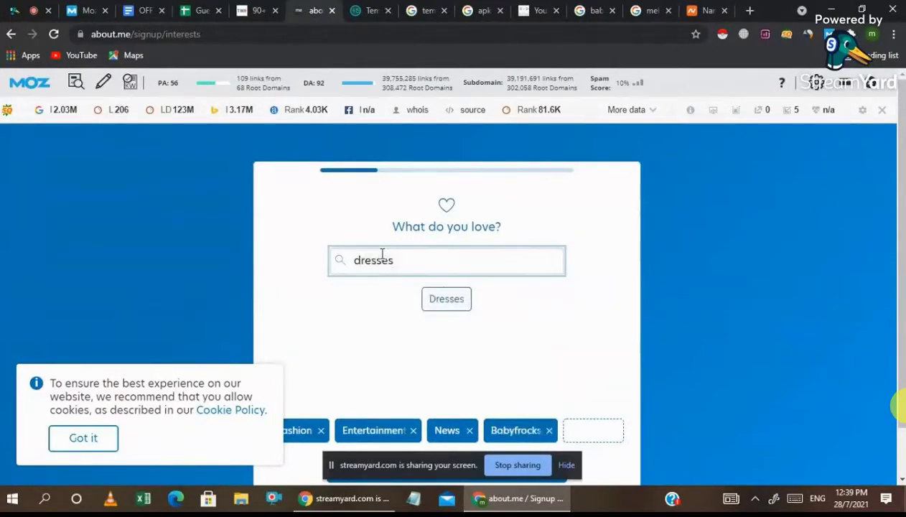
text( design)
key(Return)
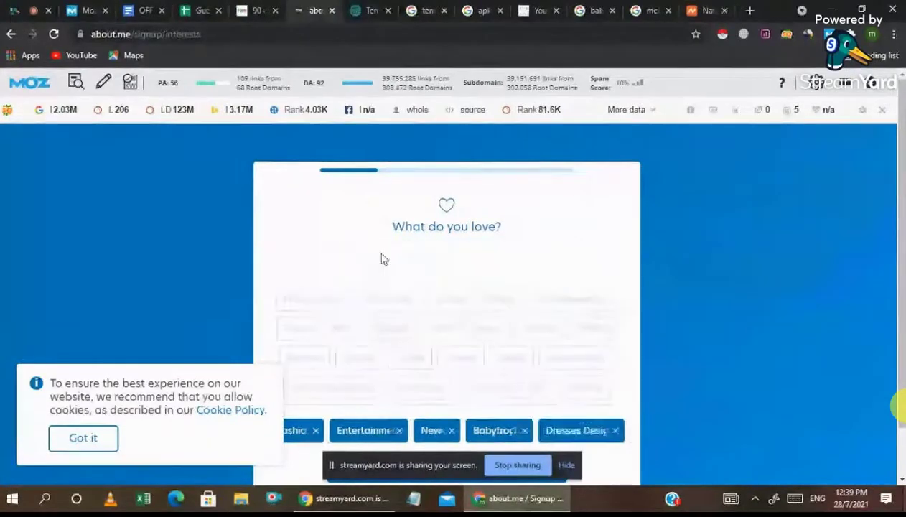
Dismiss the cookie notice and submit the five interests to continue to the occupation question
scroll(464, 286, down, 1)
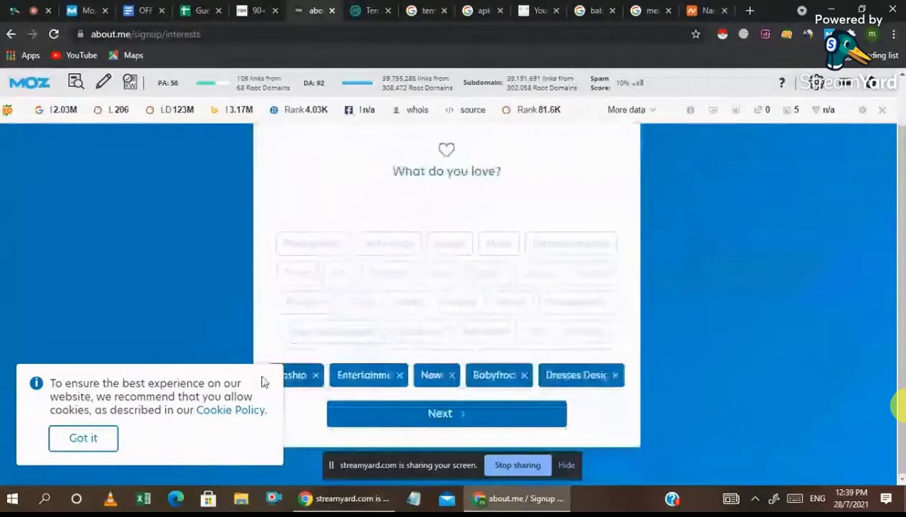
scroll(467, 216, up, 1)
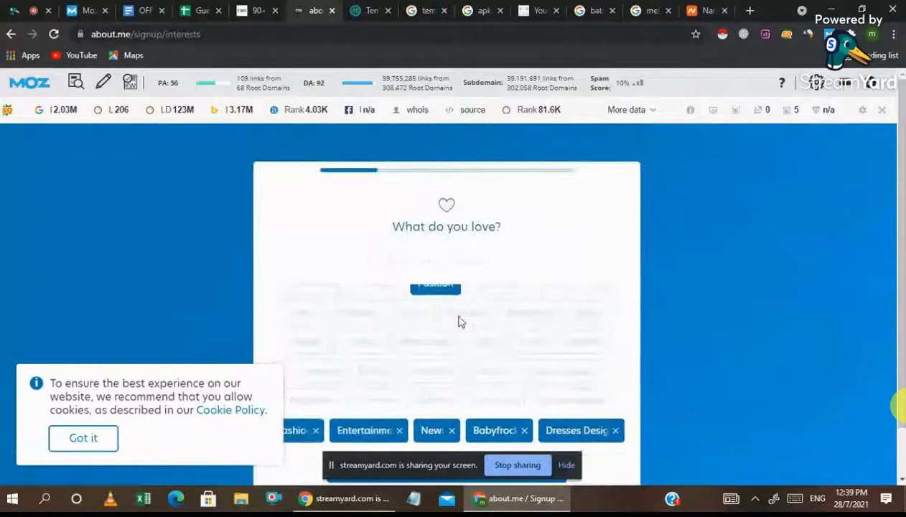
click(92, 440)
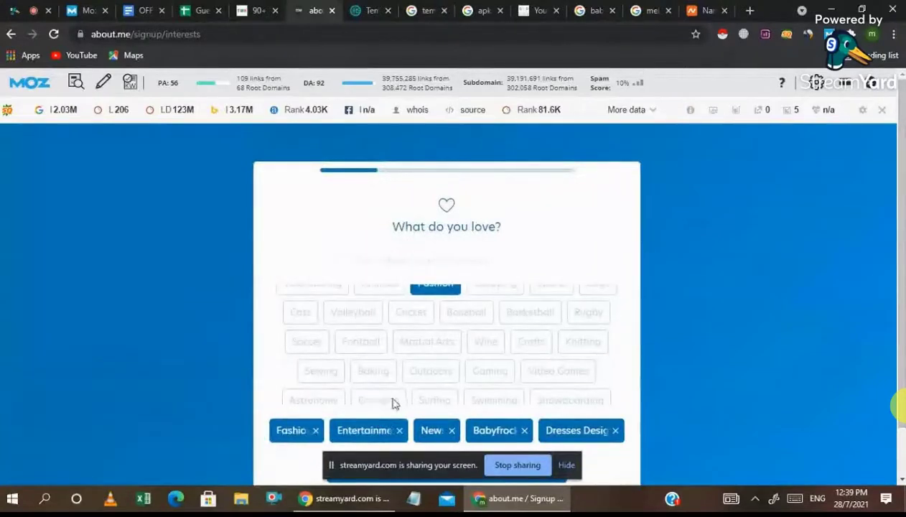
scroll(603, 395, down, 1)
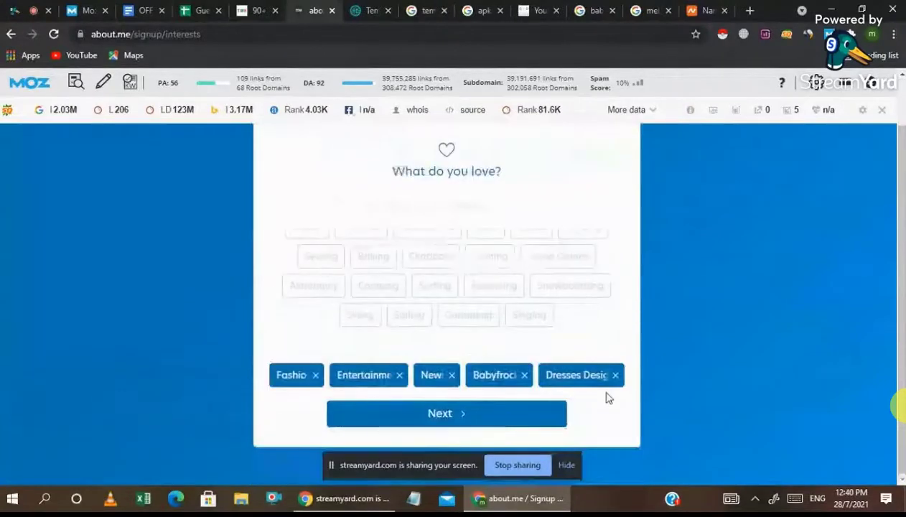
click(447, 416)
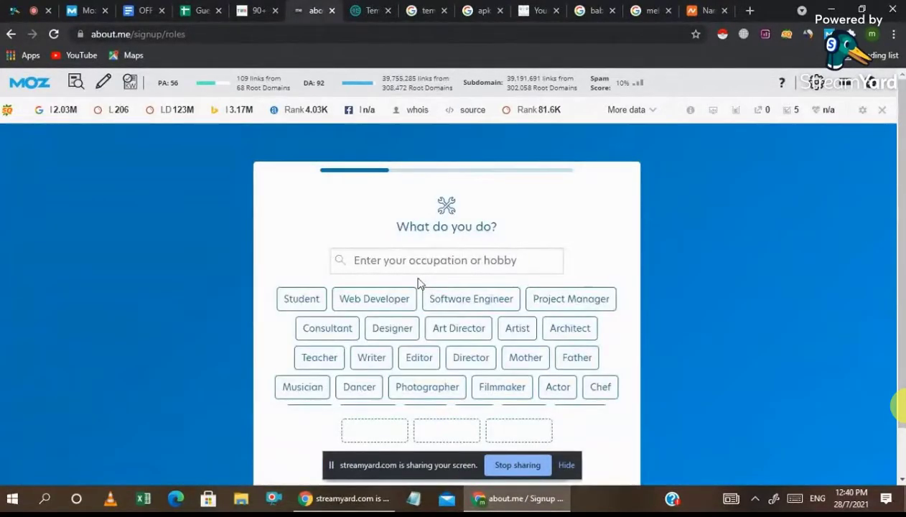
Choose Social Media Manager and Writer from the suggested occupations
scroll(438, 326, down, 2)
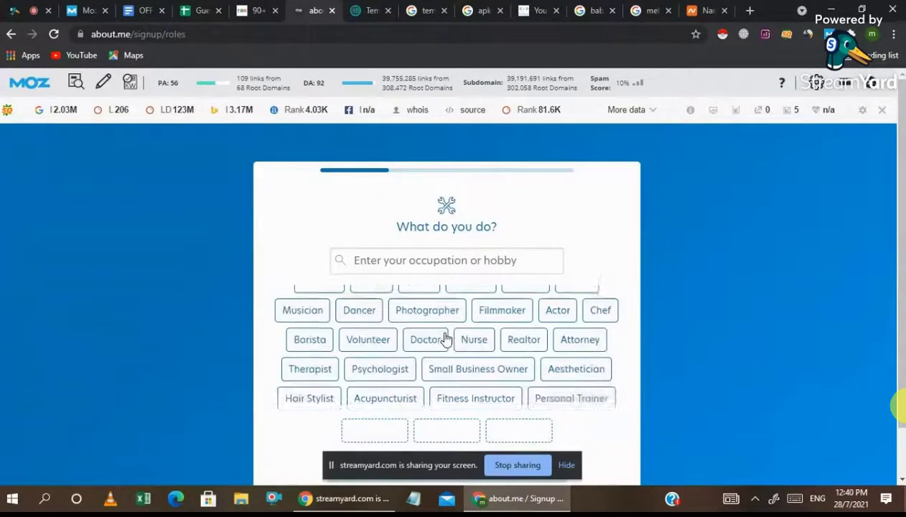
scroll(453, 360, down, 3)
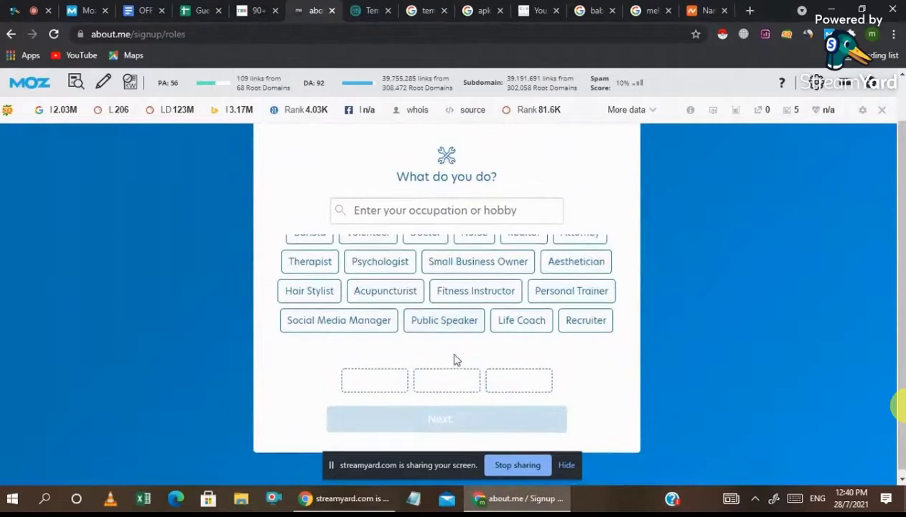
click(338, 324)
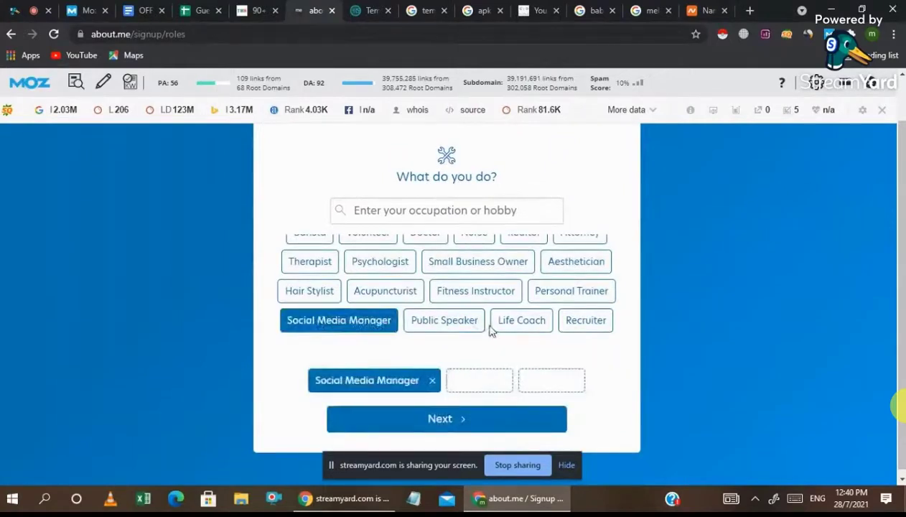
scroll(490, 327, up, 1)
scroll(490, 327, up, 3)
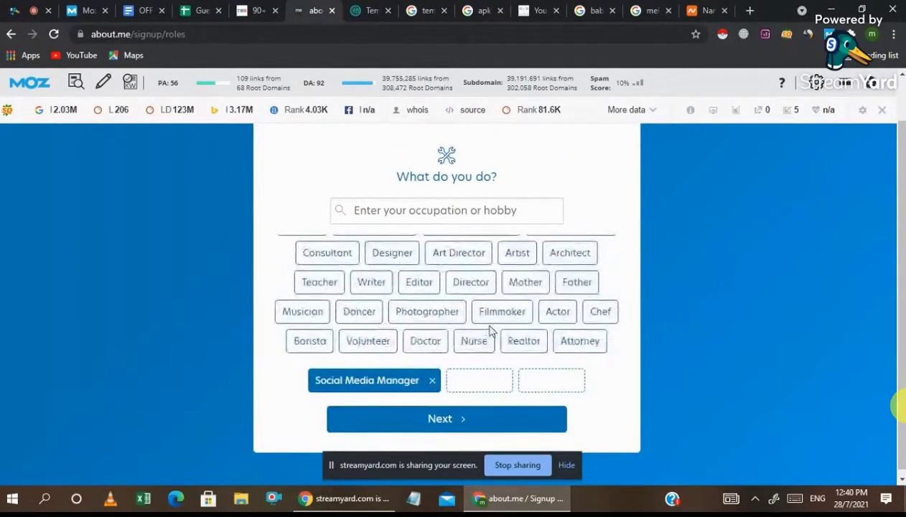
click(375, 287)
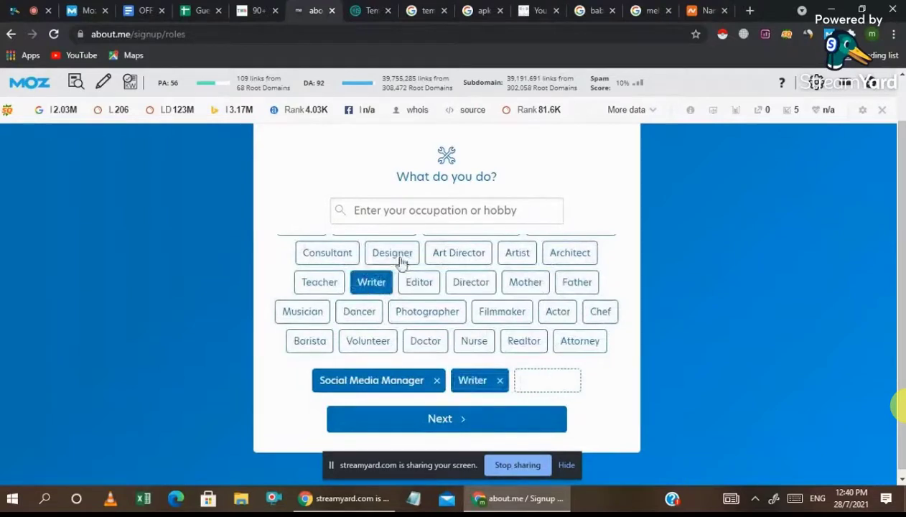
Add Artist as the third occupation and continue to the question about what people should do on the page
scroll(429, 312, down, 1)
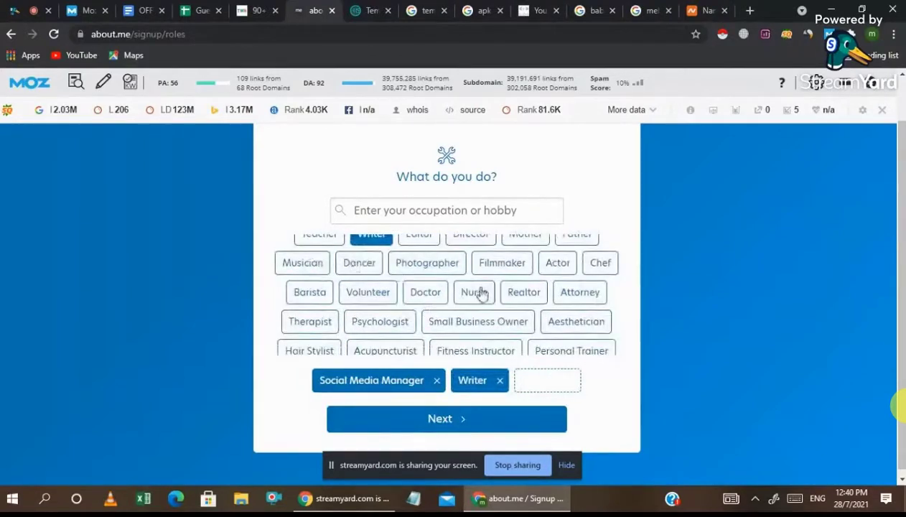
scroll(569, 326, down, 1)
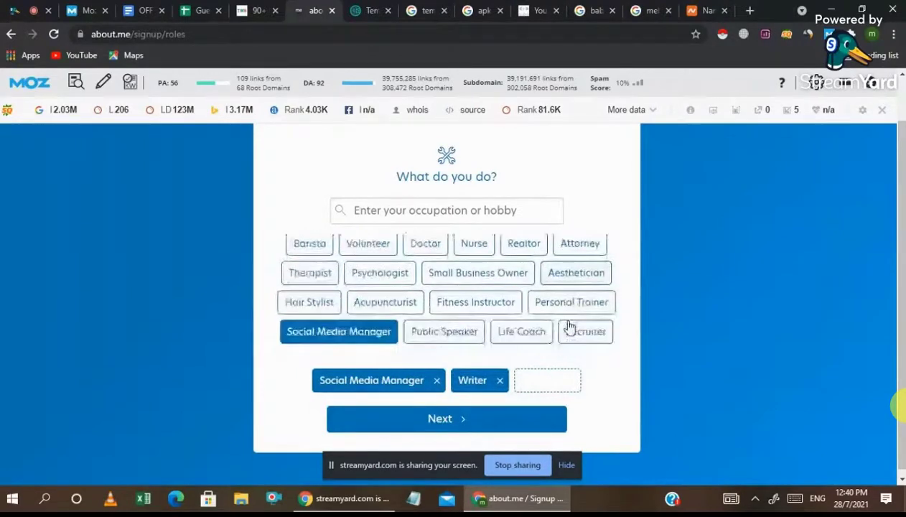
scroll(569, 326, down, 1)
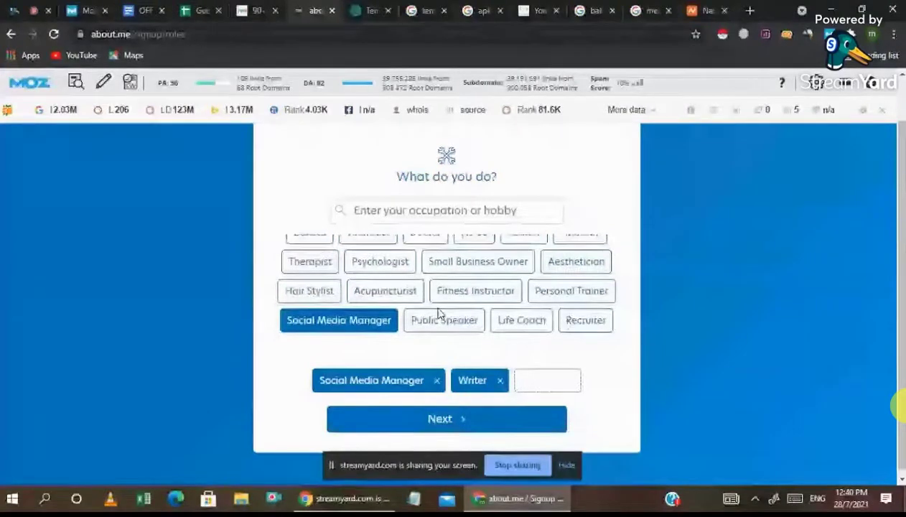
scroll(440, 314, up, 4)
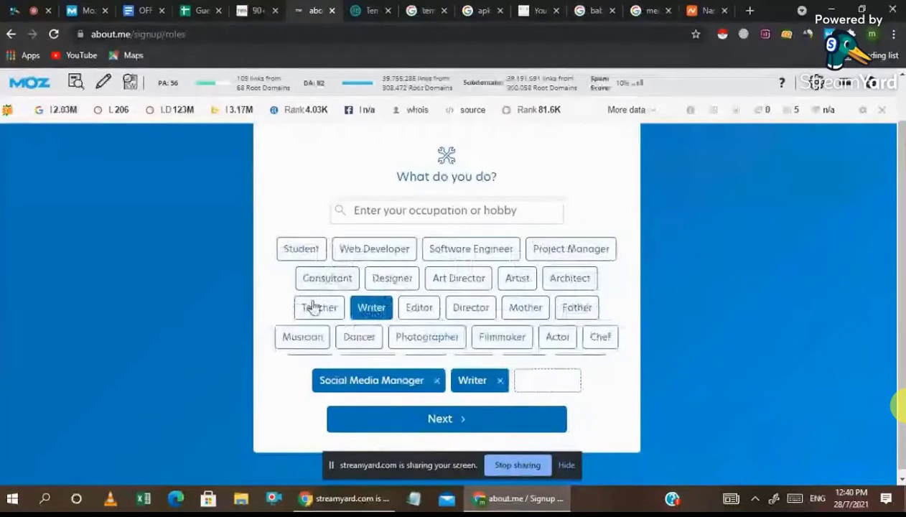
click(518, 279)
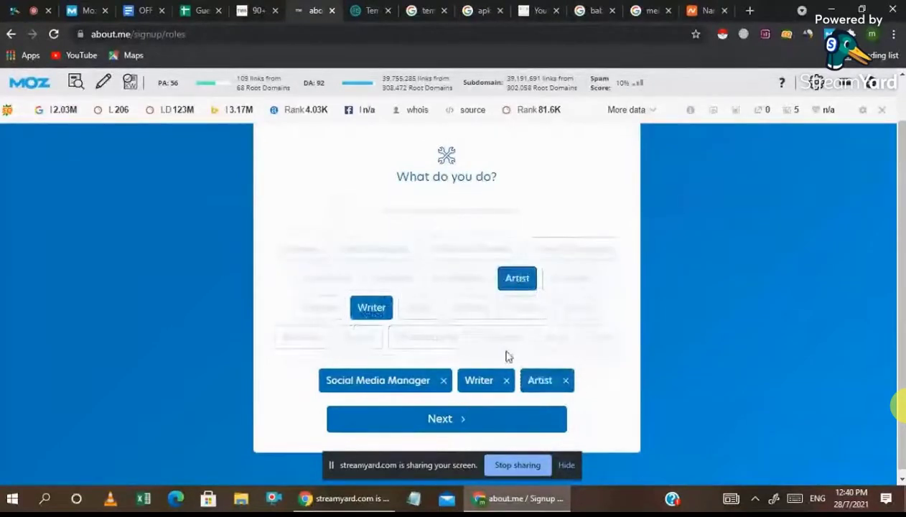
click(480, 420)
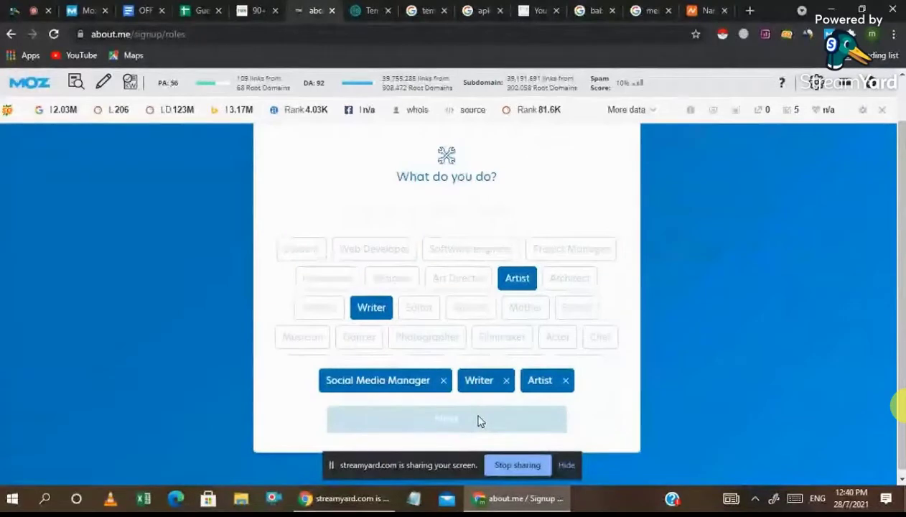
Look through the visitor action options and choose "Read my blog" for the page
scroll(308, 287, down, 2)
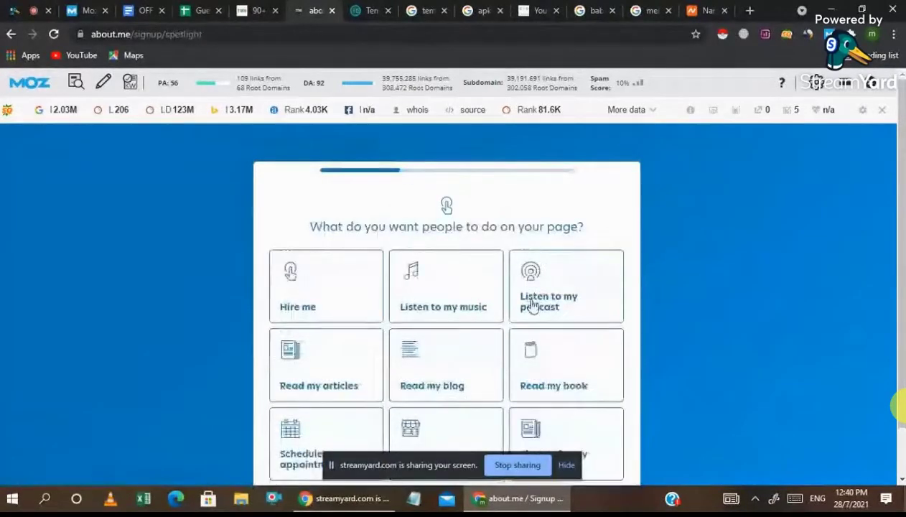
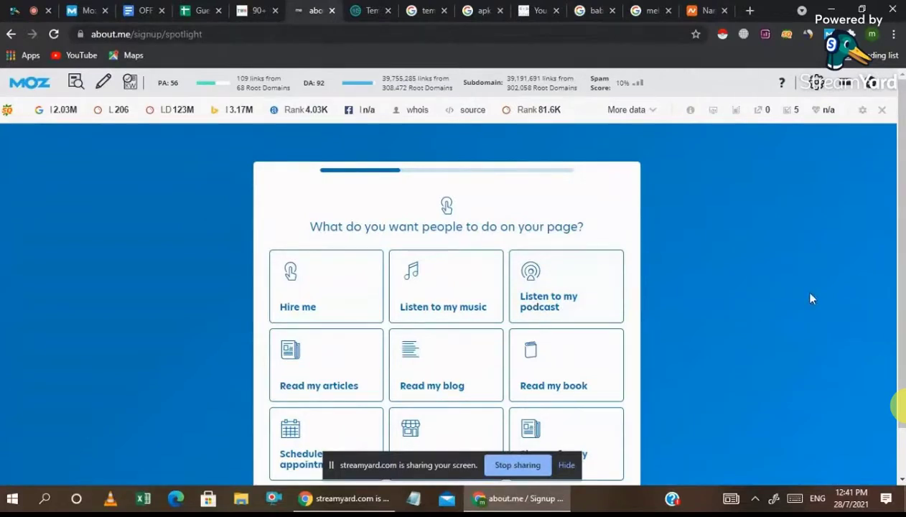
scroll(601, 309, down, 3)
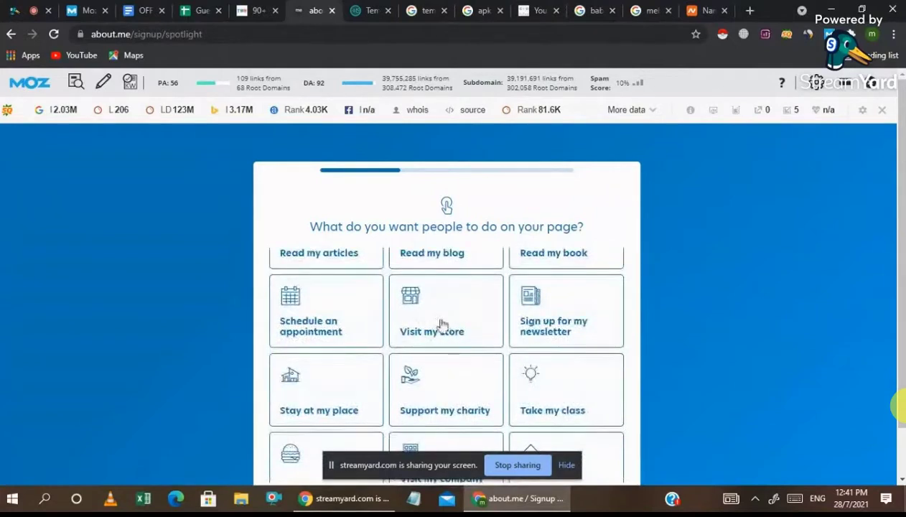
scroll(442, 325, up, 2)
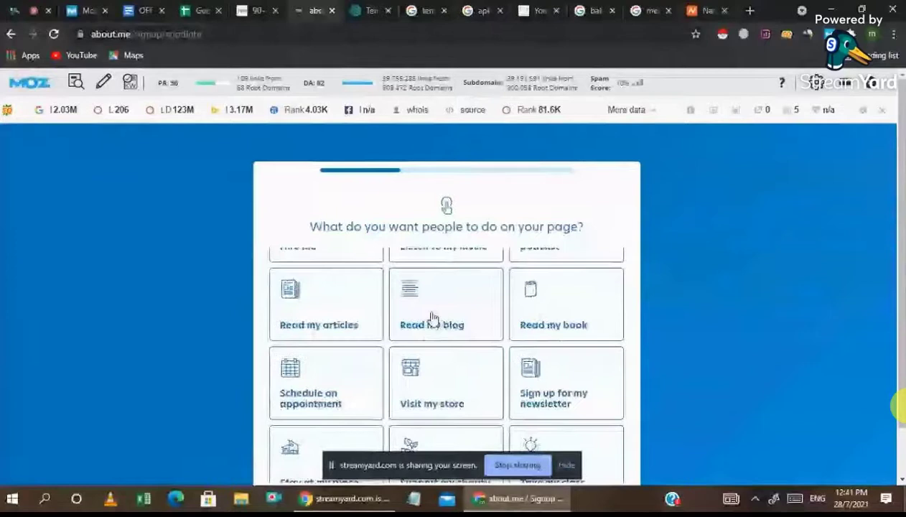
click(435, 319)
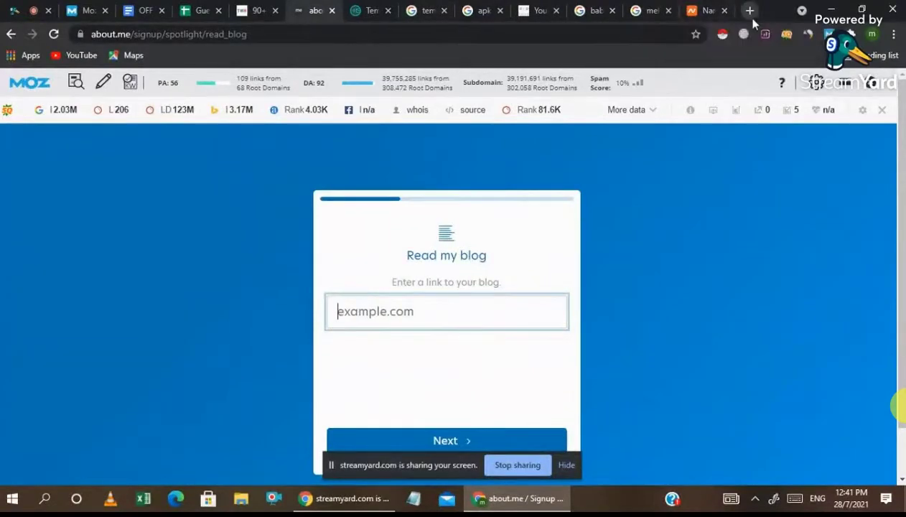
Go to the "mehndi designs" Google results and open the shaadidukaan.com Arabic mehndi designs article in a new tab
click(596, 10)
click(641, 11)
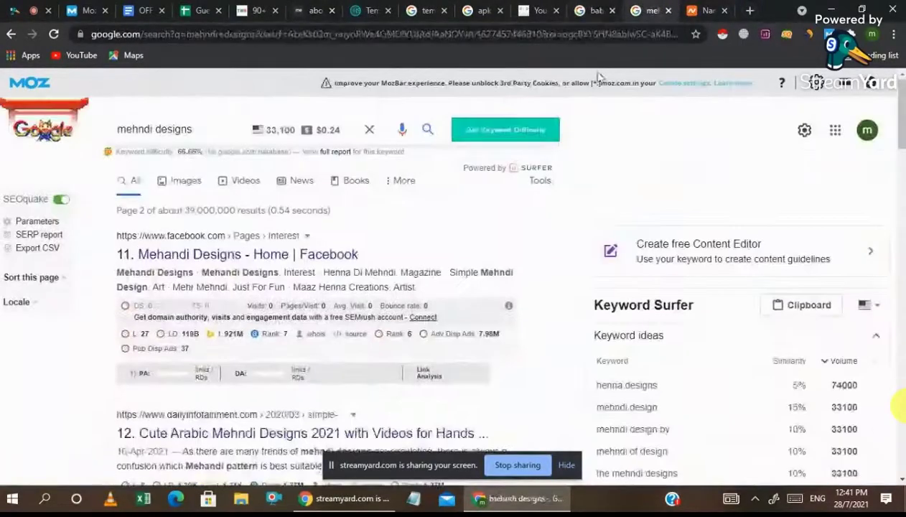
scroll(427, 277, down, 5)
scroll(428, 277, up, 2)
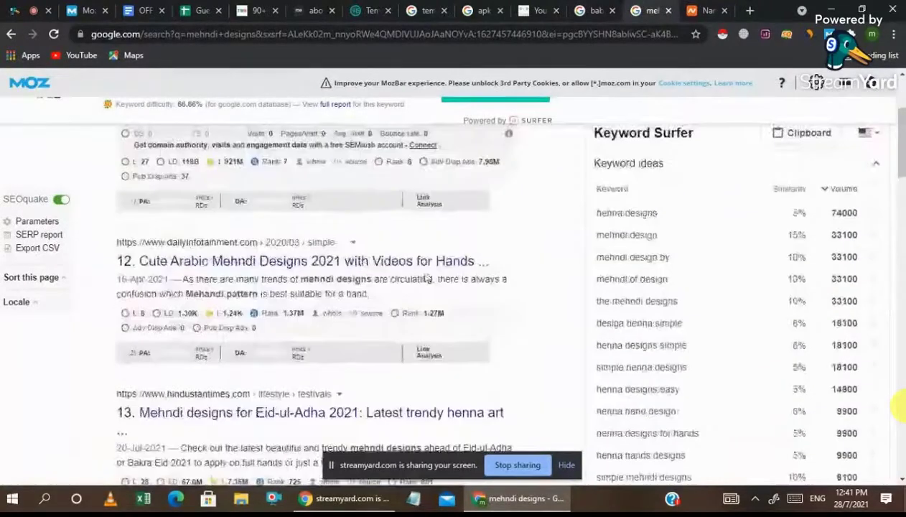
scroll(384, 303, down, 4)
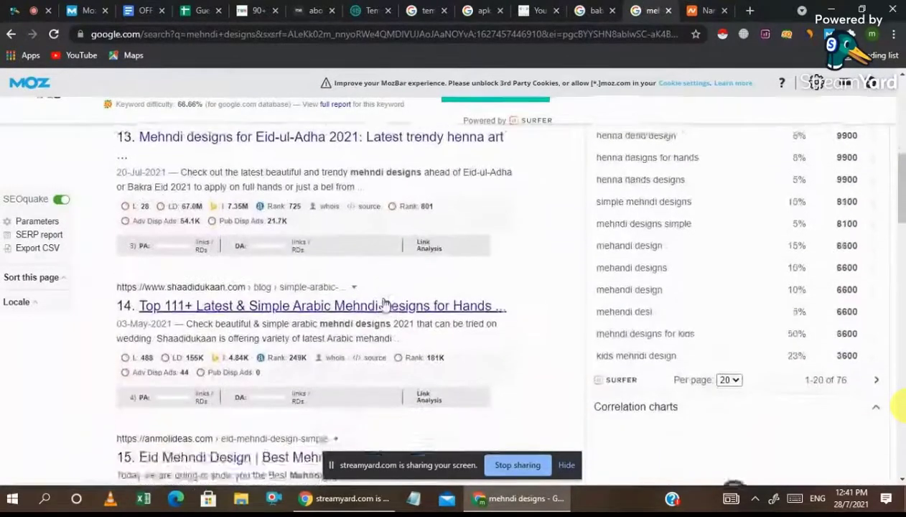
scroll(385, 303, up, 1)
click(428, 271)
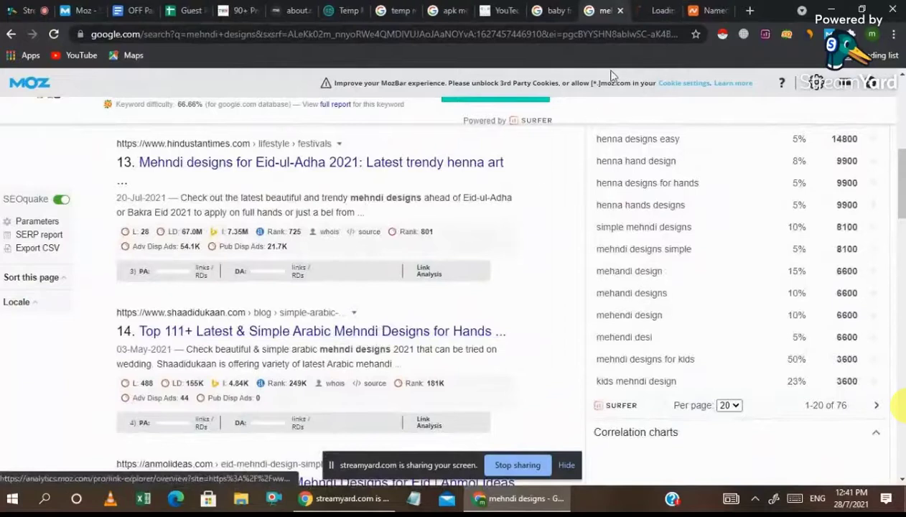
Switch to the opened shaadidukaan.com article and copy only the domain part of its address
click(655, 10)
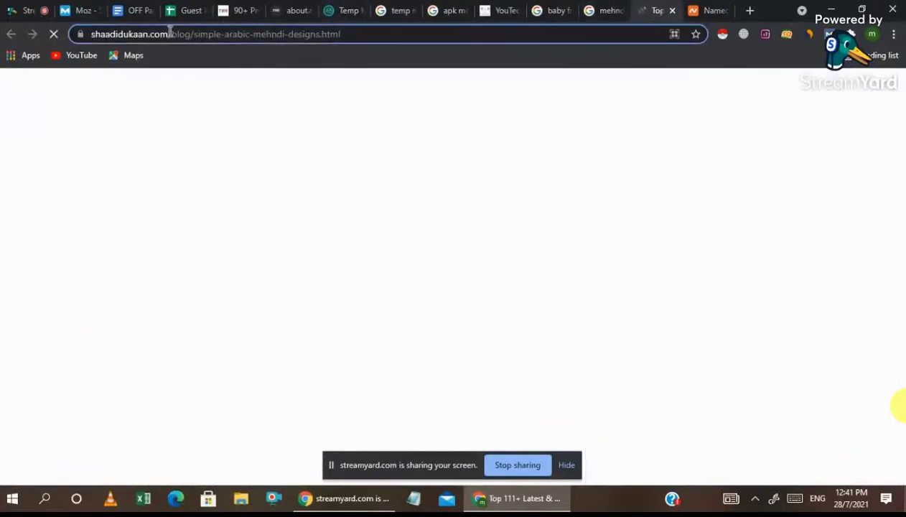
drag(171, 33, 91, 34)
key(ctrl+c)
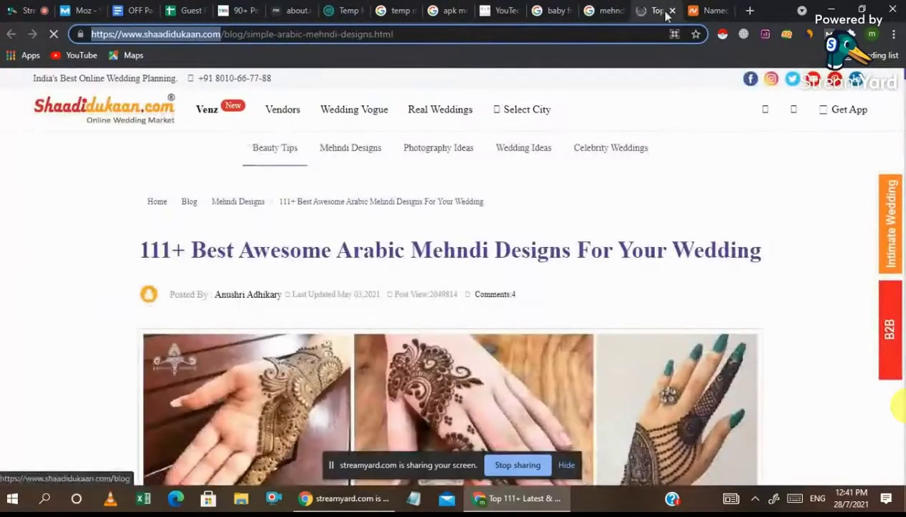
Move the shaadidukaan.com article's browser tab ahead of all the other open tabs
click(296, 8)
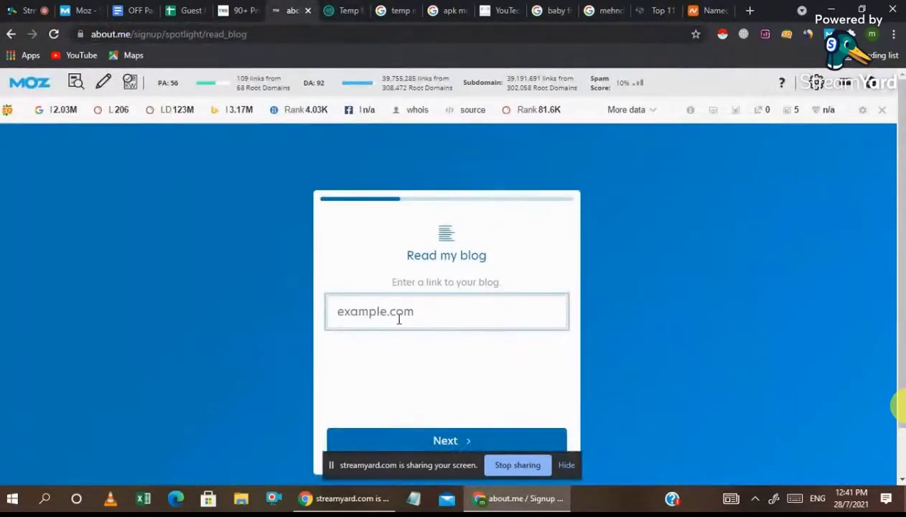
click(654, 9)
drag(653, 9, 32, 12)
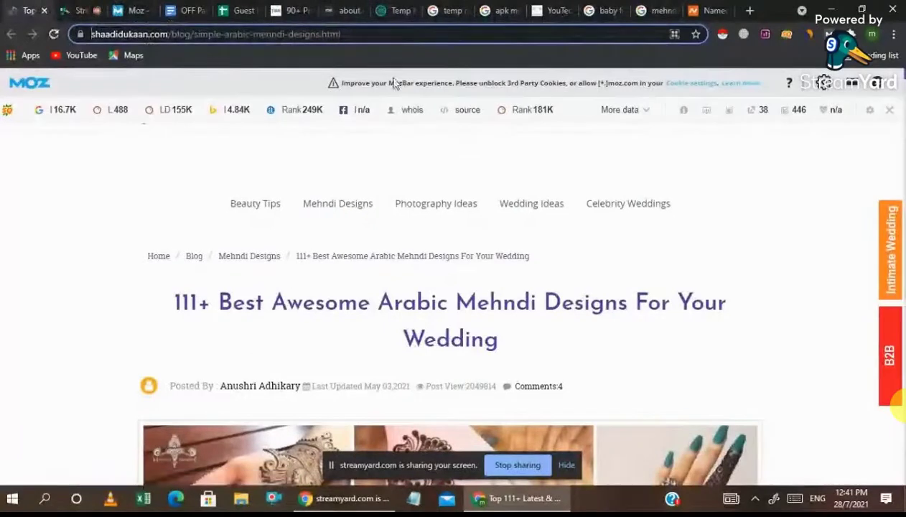
click(648, 9)
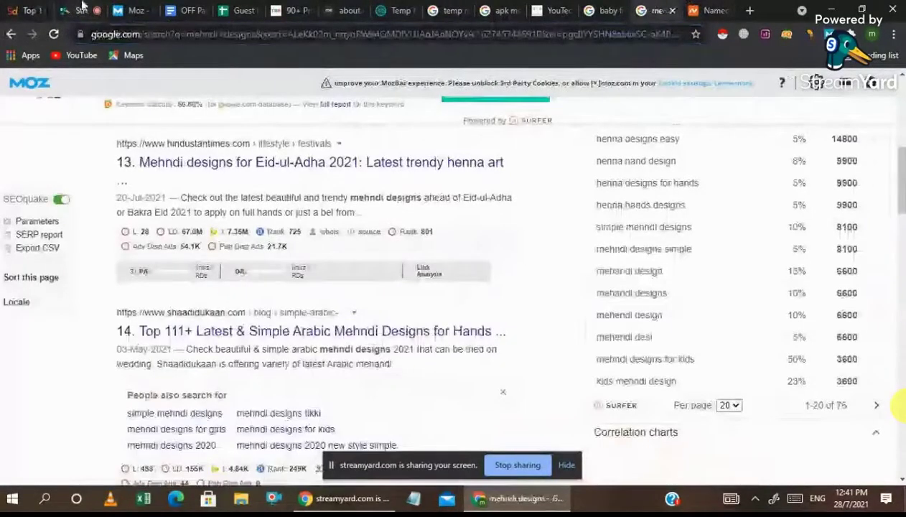
click(29, 10)
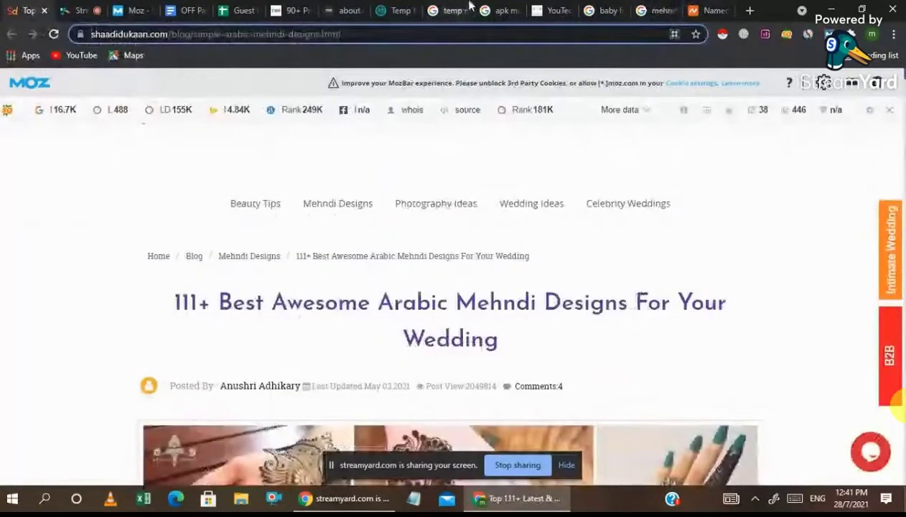
click(352, 9)
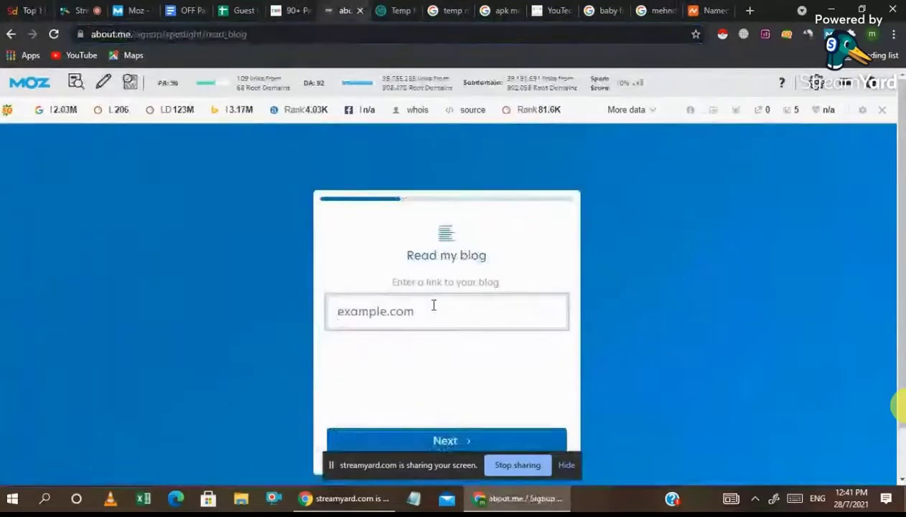
key(ctrl+v)
key(BackSpace)
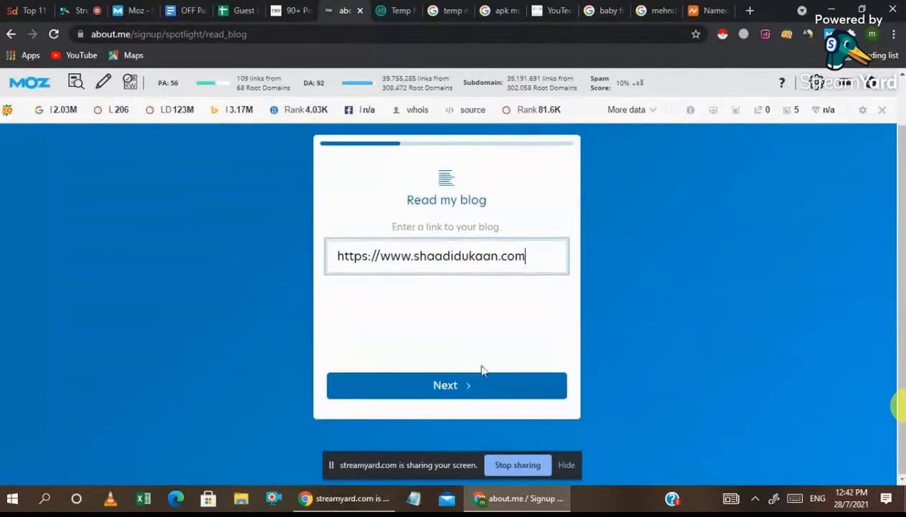
click(441, 390)
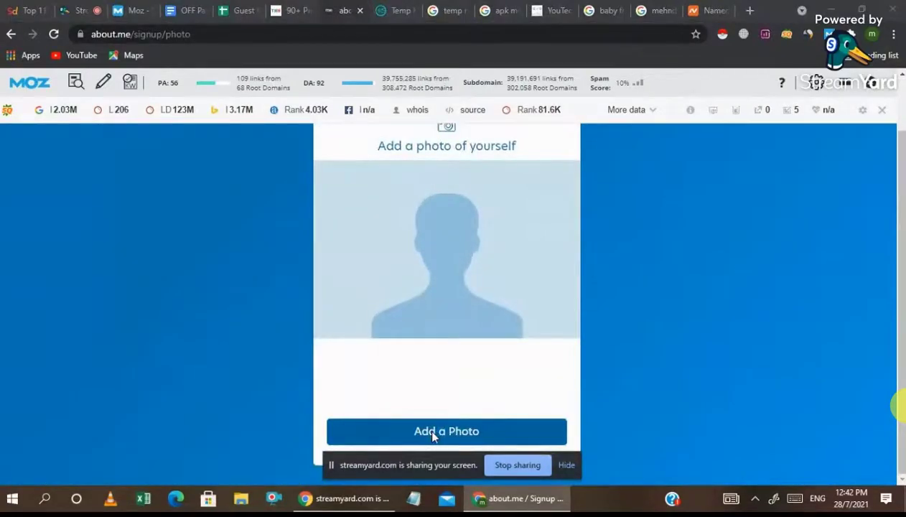
Open the Shaadidukaan.com logo from the Arabic mehndi designs article as a standalone image in its own tab
click(433, 433)
key(Escape)
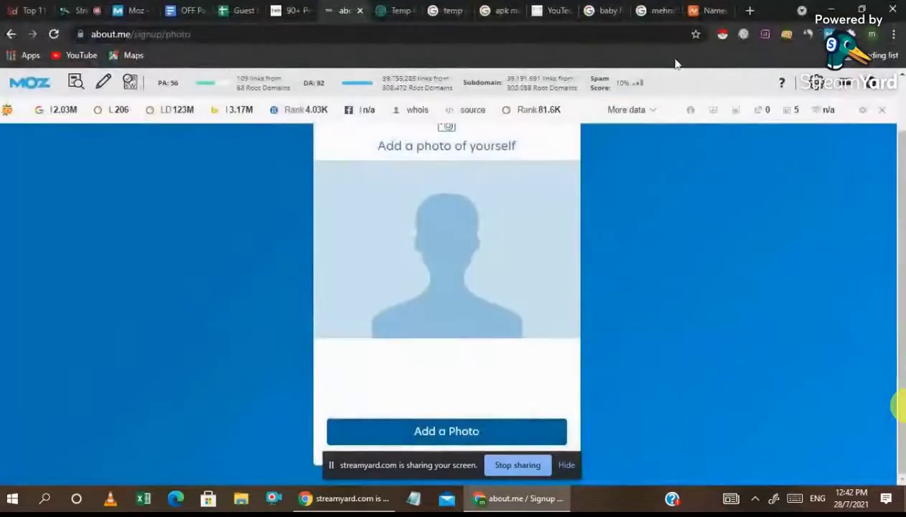
click(29, 10)
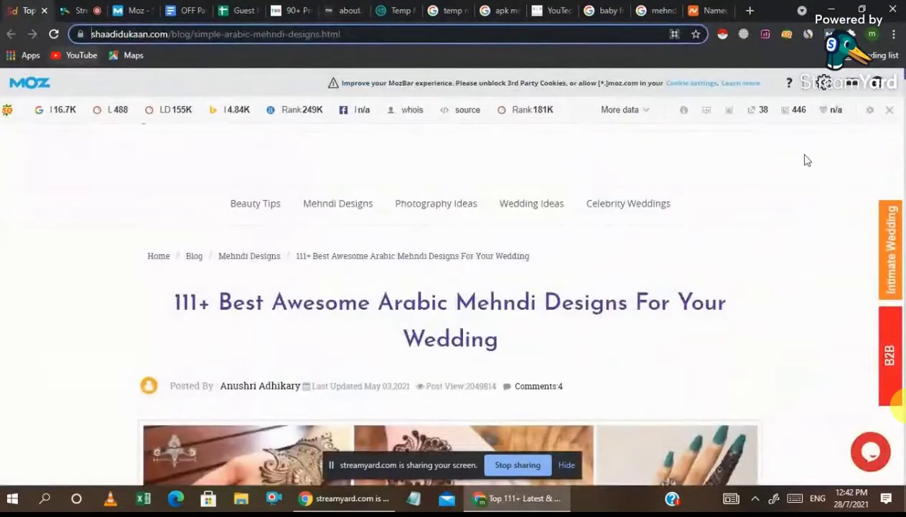
click(855, 83)
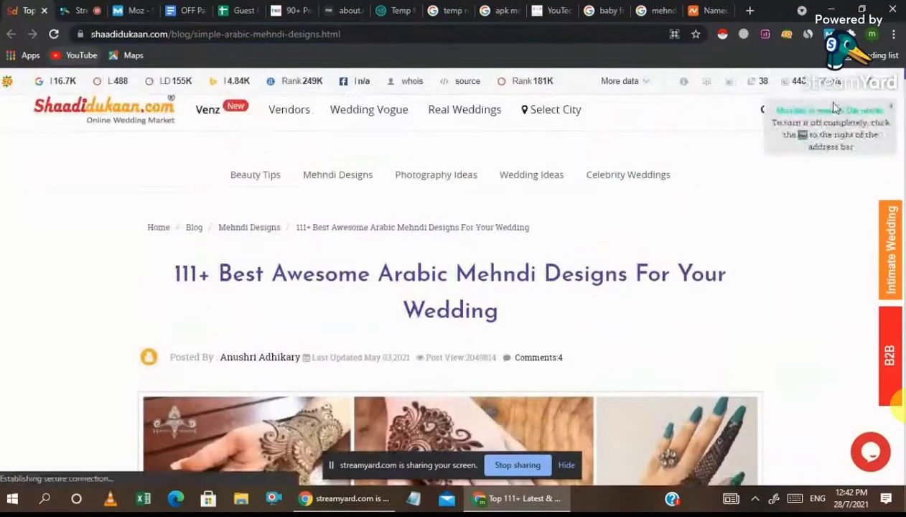
right_click(99, 102)
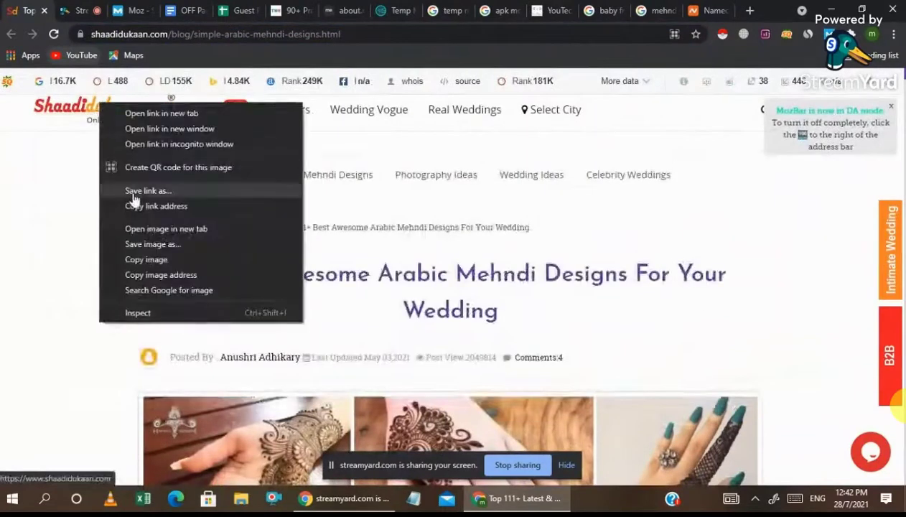
click(141, 229)
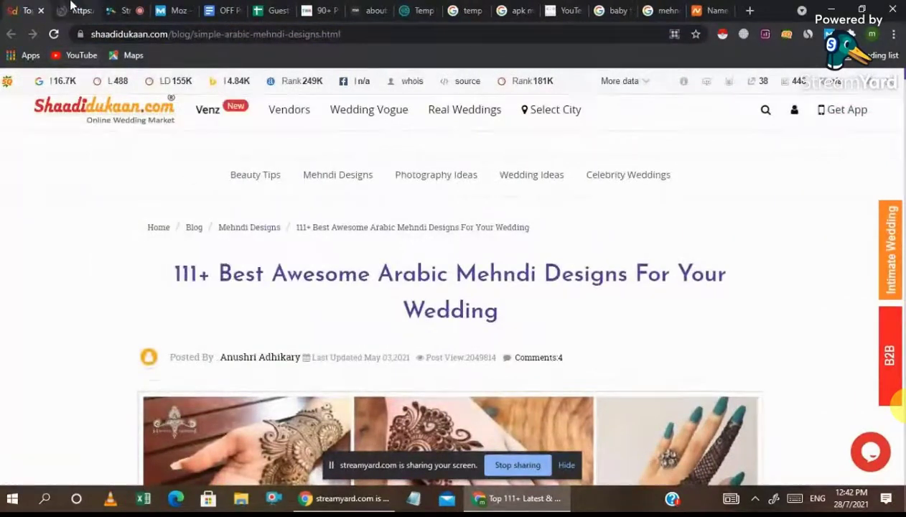
click(72, 10)
right_click(426, 274)
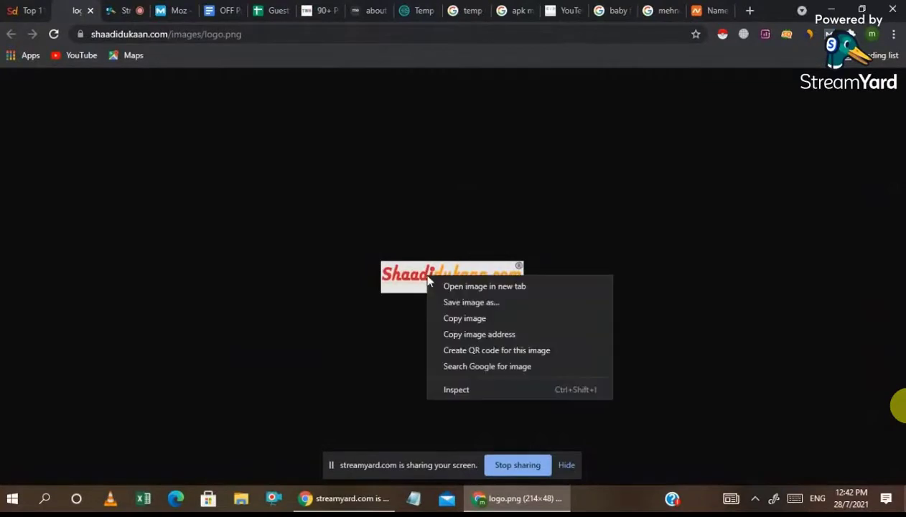
click(449, 304)
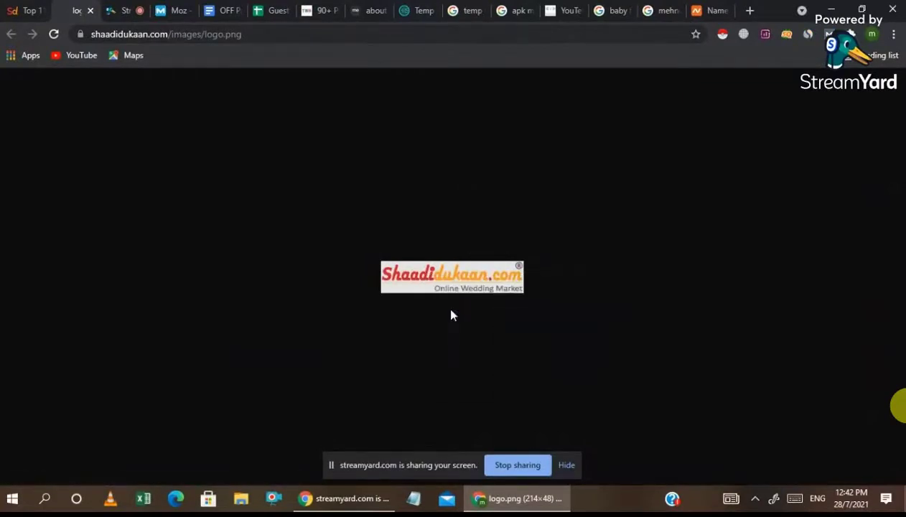
text(sh)
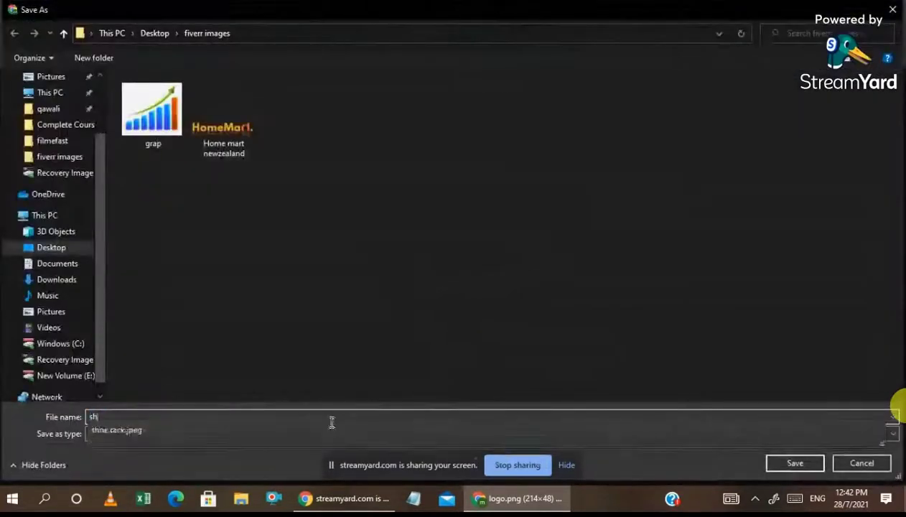
text(ad dukran)
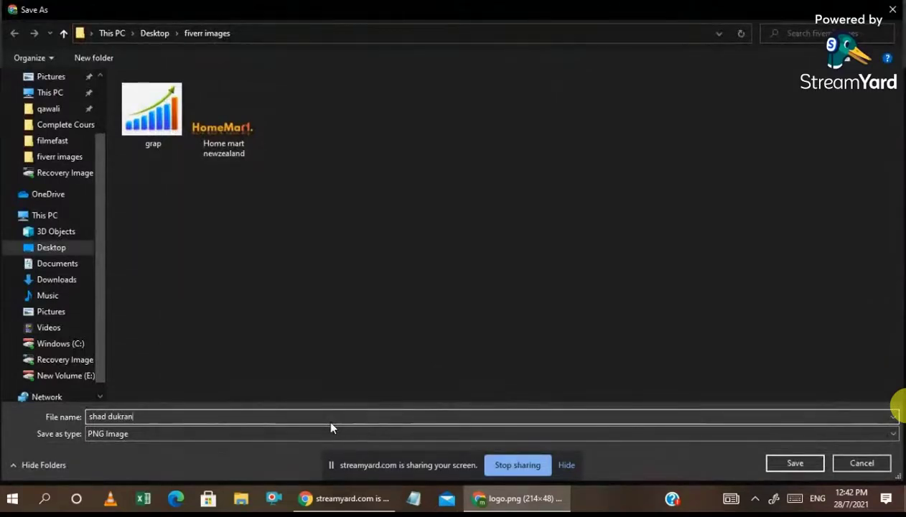
key(Return)
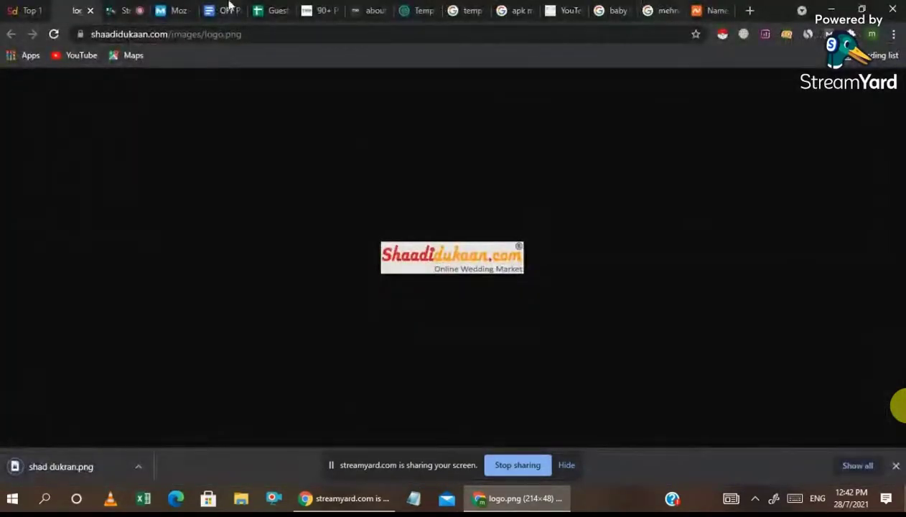
Upload "shad dukran" from the Desktop folder "fiverr images" as the about.me profile photo and accept it
click(368, 8)
scroll(436, 309, down, 1)
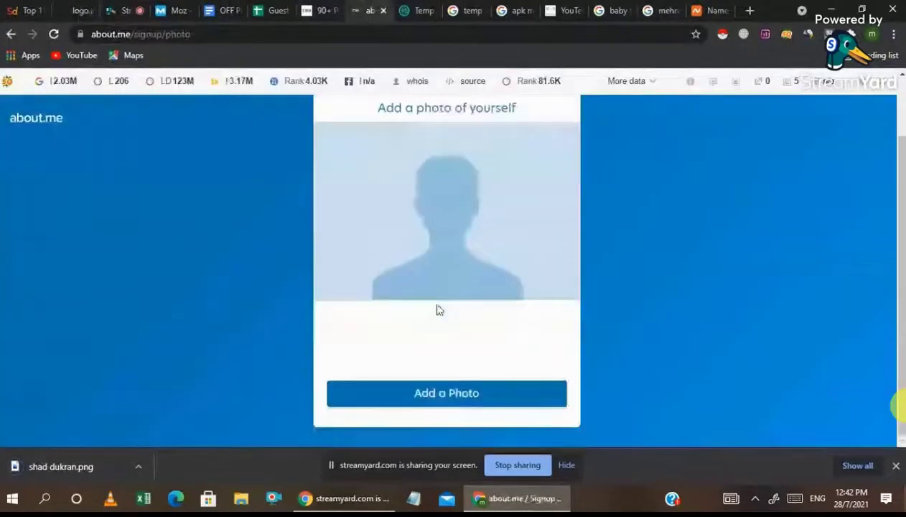
click(429, 393)
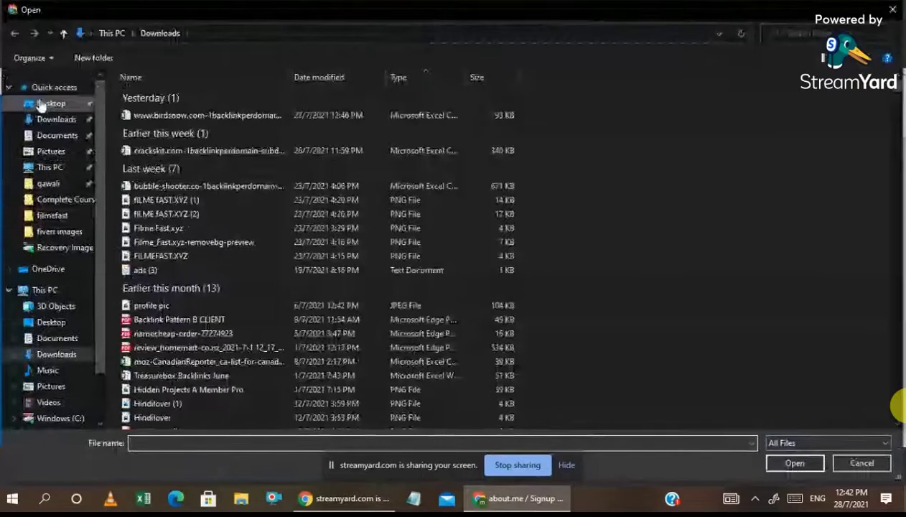
click(50, 103)
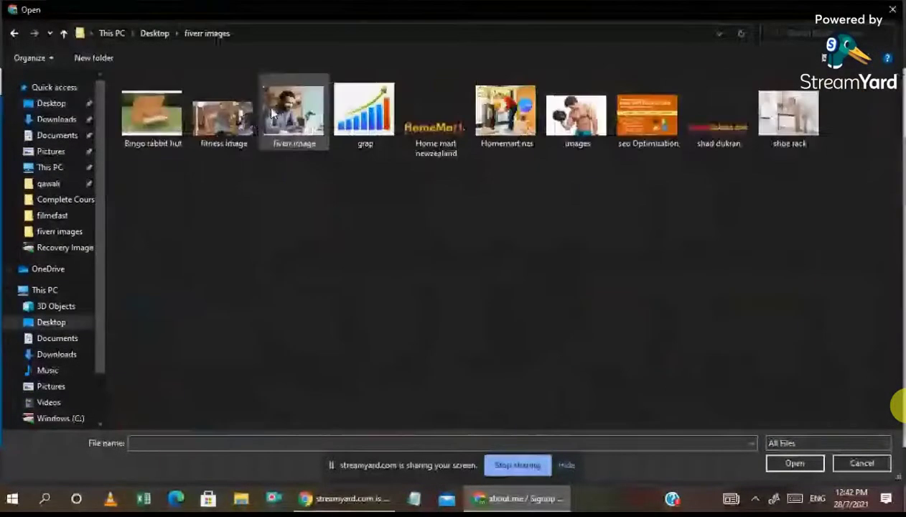
click(714, 119)
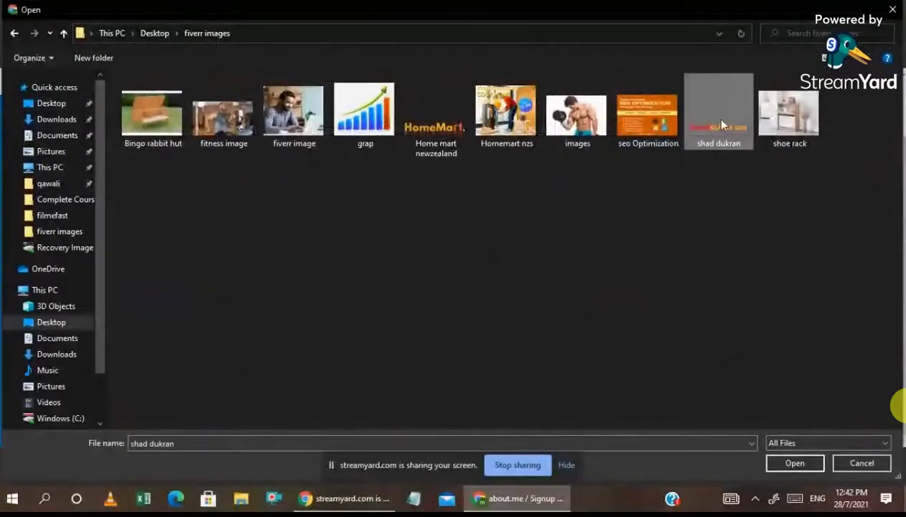
click(774, 463)
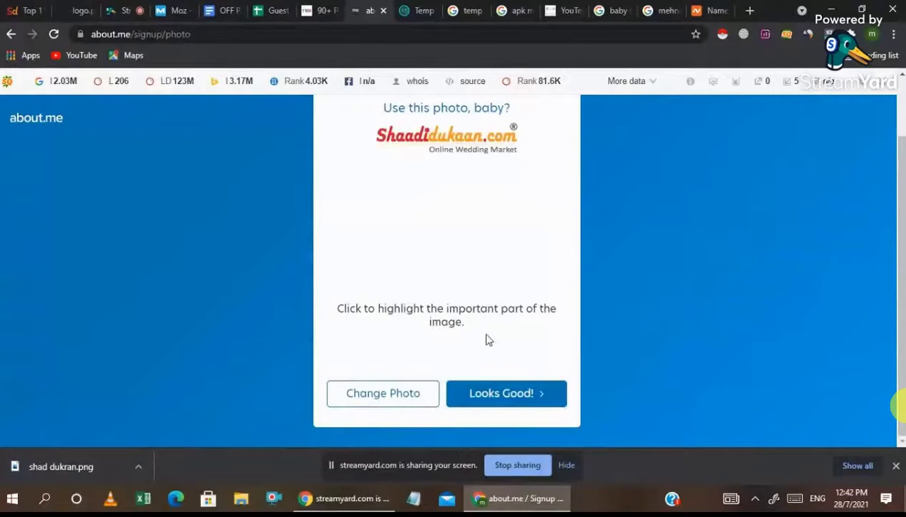
scroll(461, 237, up, 1)
scroll(464, 237, down, 1)
click(481, 399)
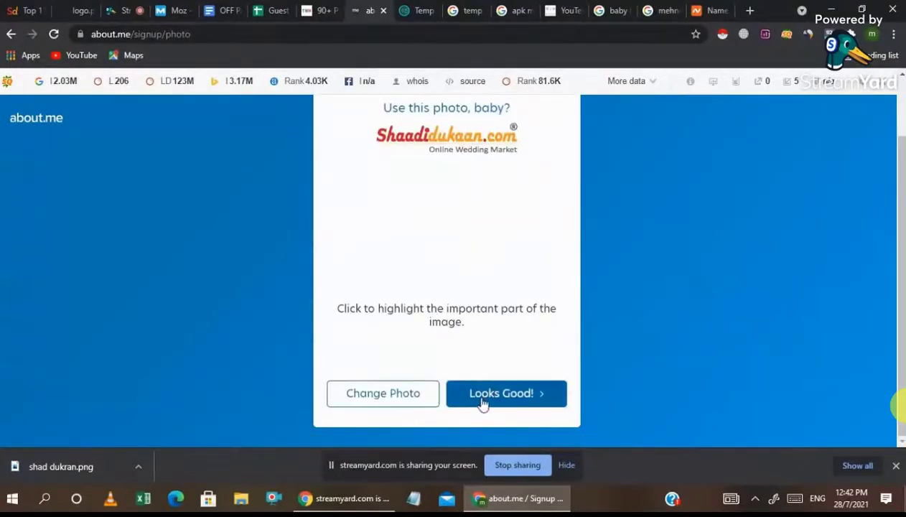
Review the page designs and continue with the first one, the centered card with a round photo
scroll(371, 254, down, 1)
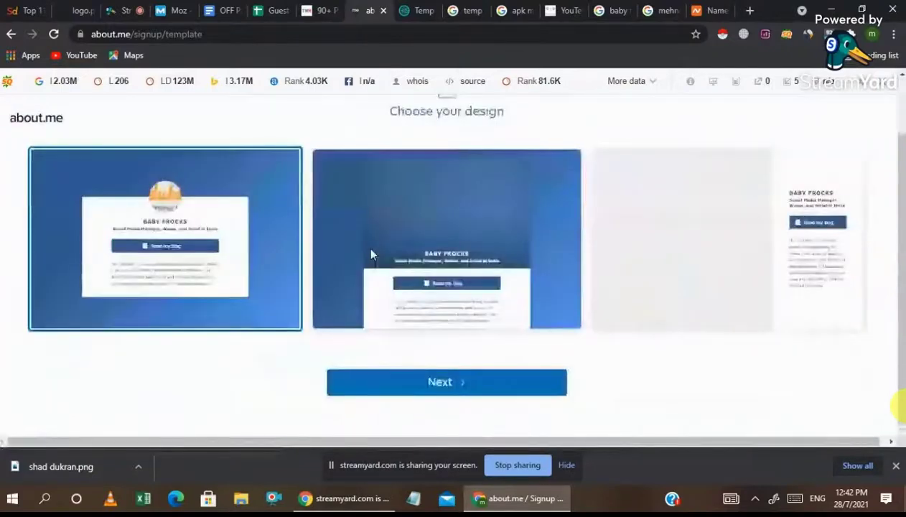
scroll(372, 255, up, 1)
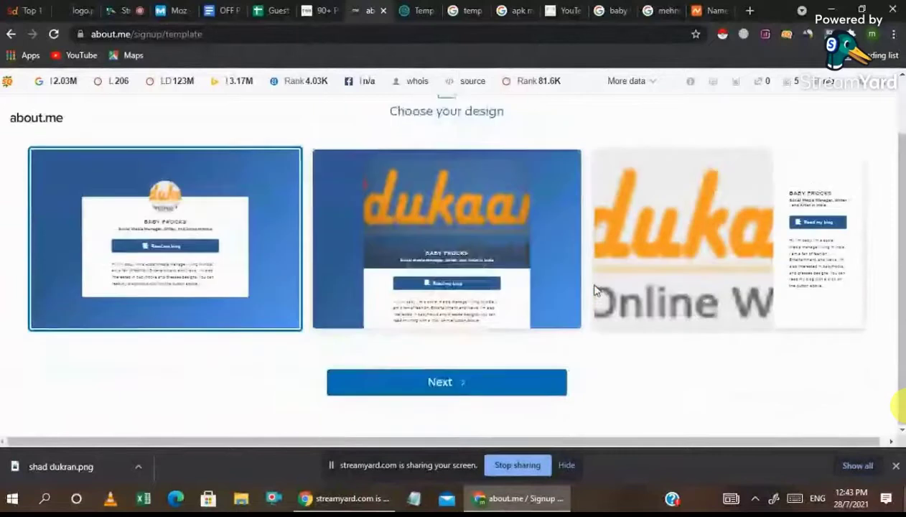
scroll(592, 291, down, 1)
click(483, 387)
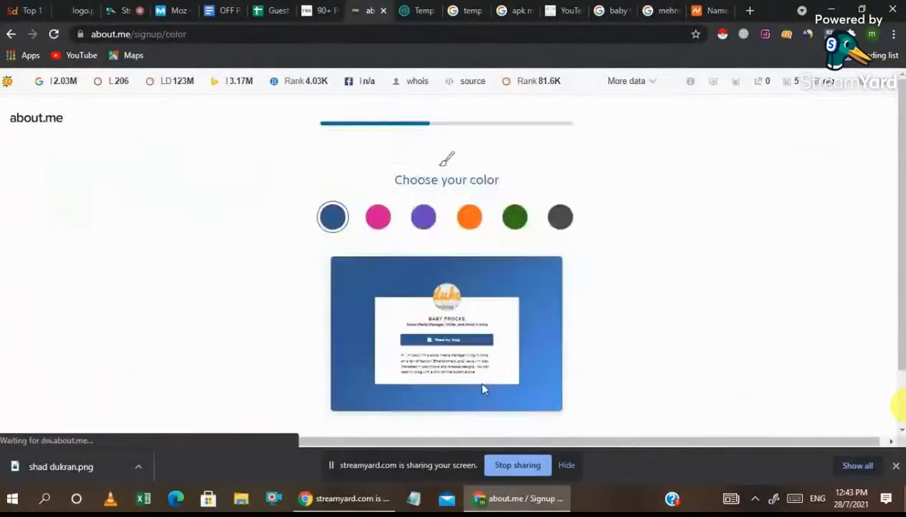
Choose purple as the profile page color and continue the signup
click(426, 217)
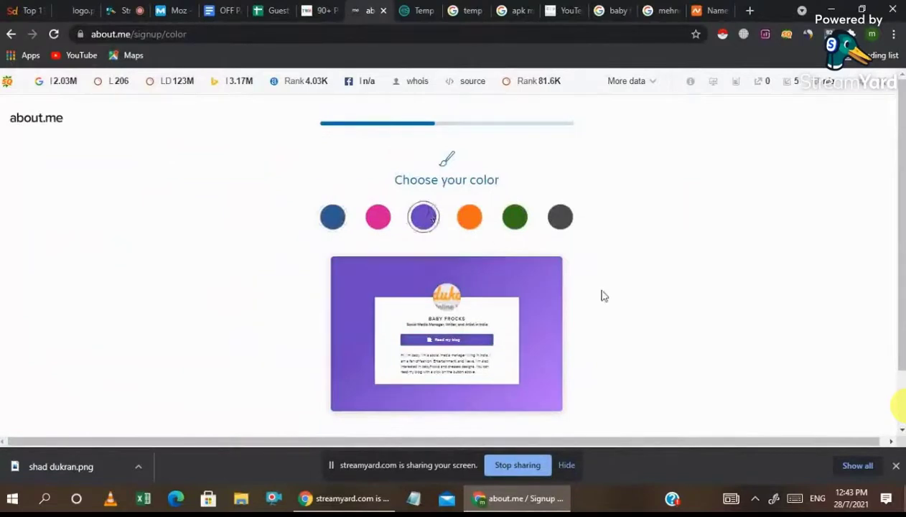
scroll(601, 297, down, 1)
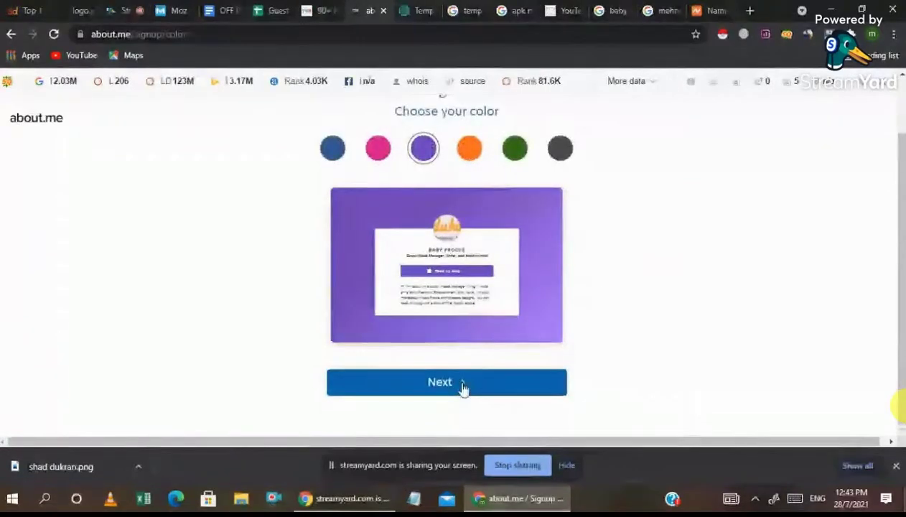
click(463, 389)
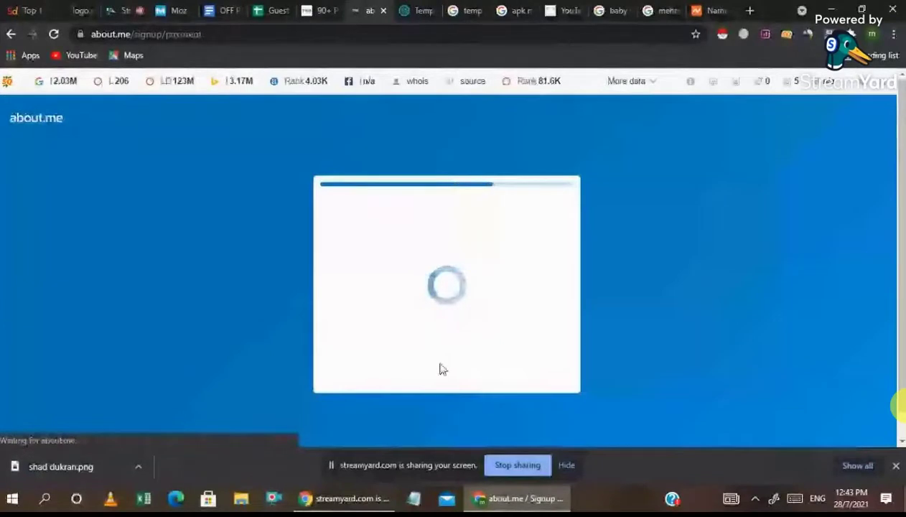
Check the suggested profile link, keep it as about.me/babyfrocks, and continue to the password page
double_click(460, 241)
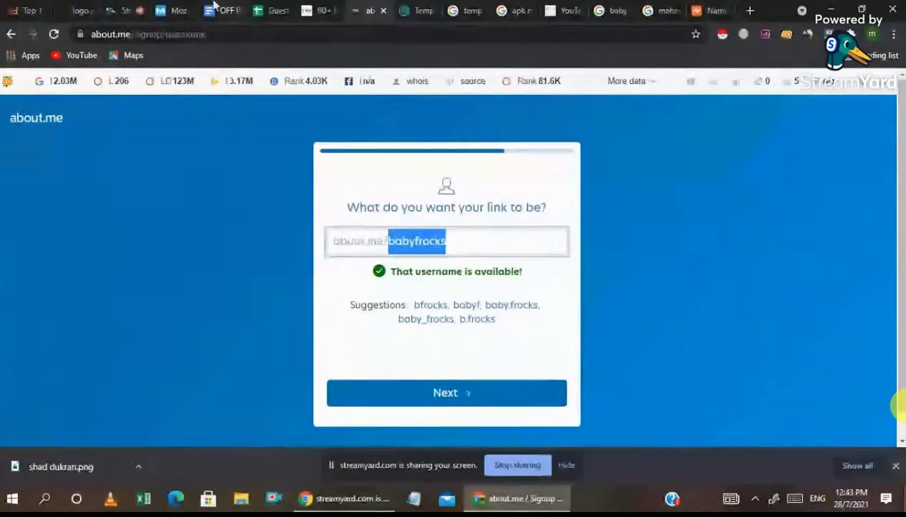
click(133, 10)
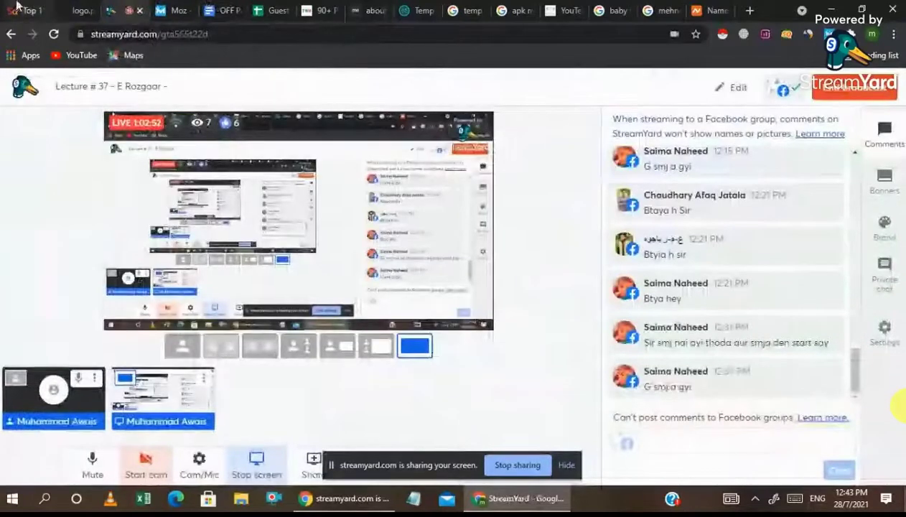
click(370, 9)
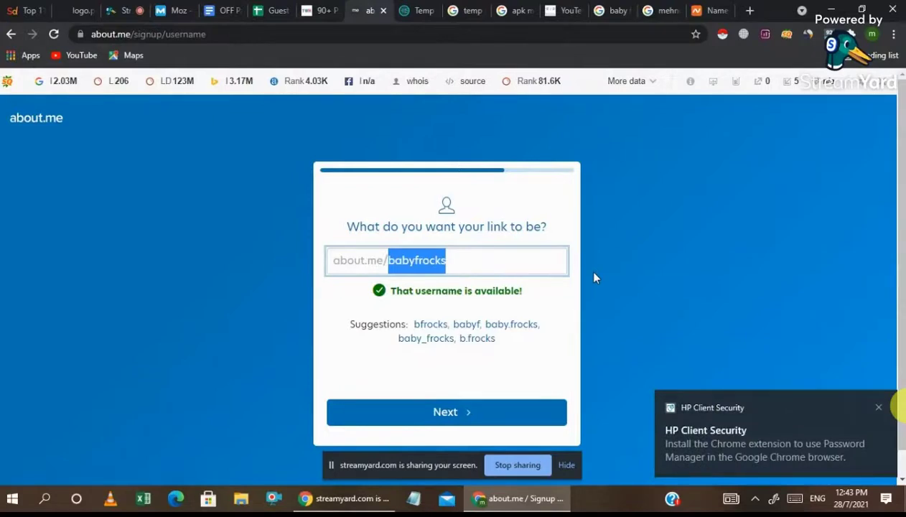
click(428, 265)
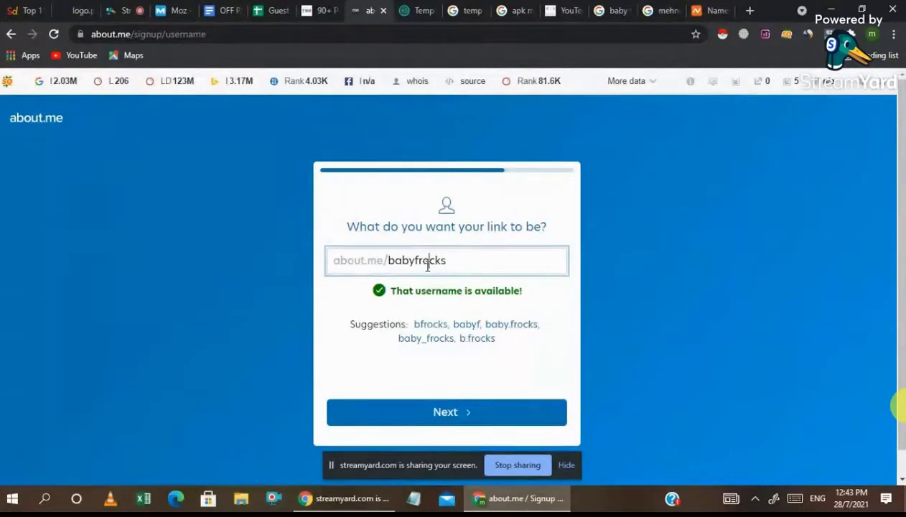
click(445, 256)
drag(470, 260, 364, 257)
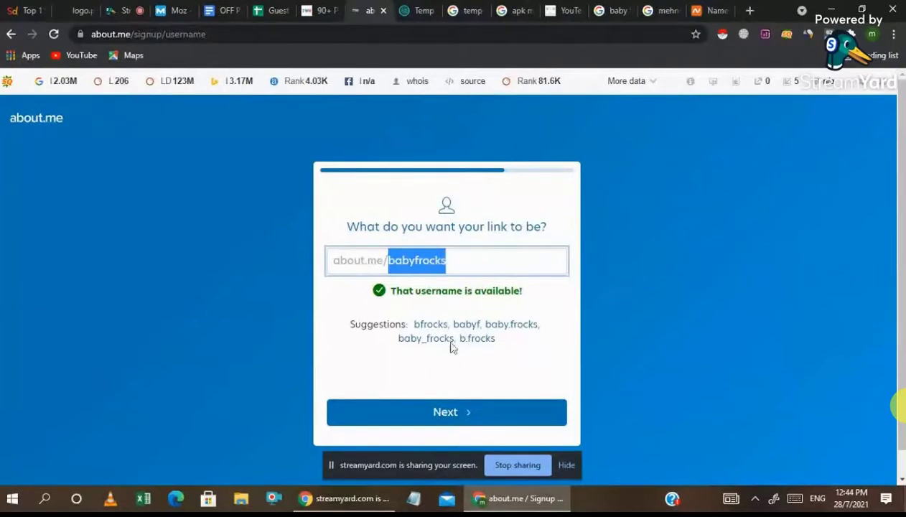
click(448, 262)
click(440, 412)
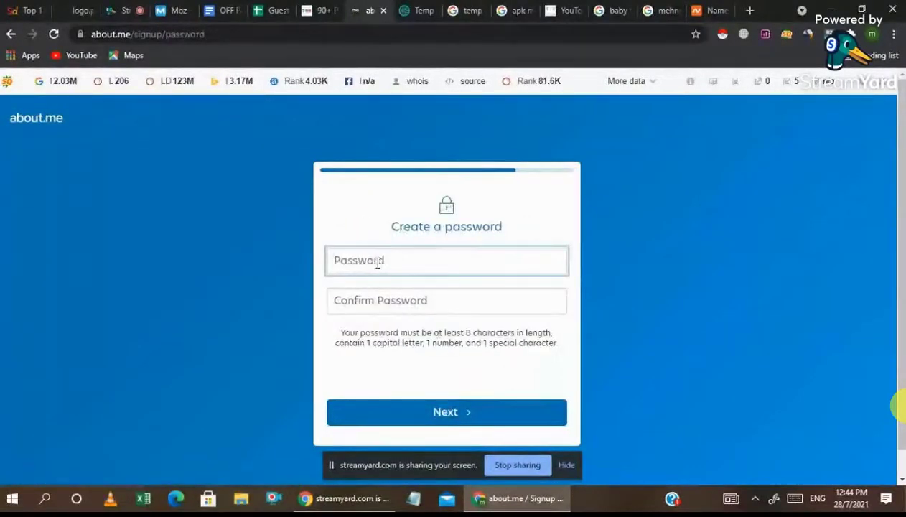
Enter the new account password, repeat it in the confirmation field, and submit it
text(•)
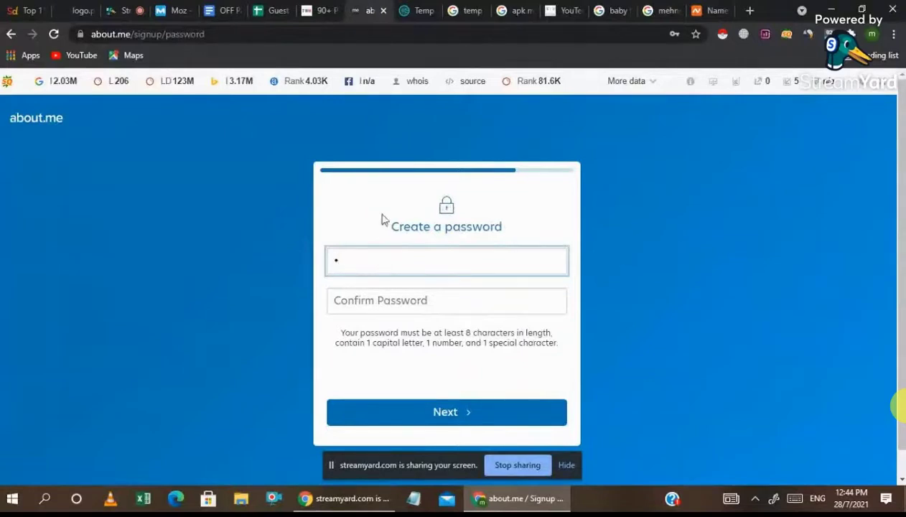
text(••••)
key(Tab)
text(••••)
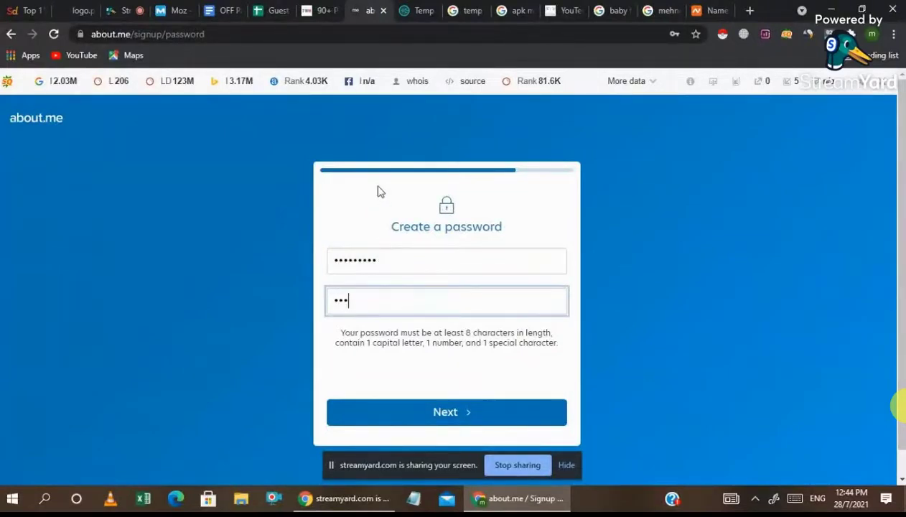
text(•••••)
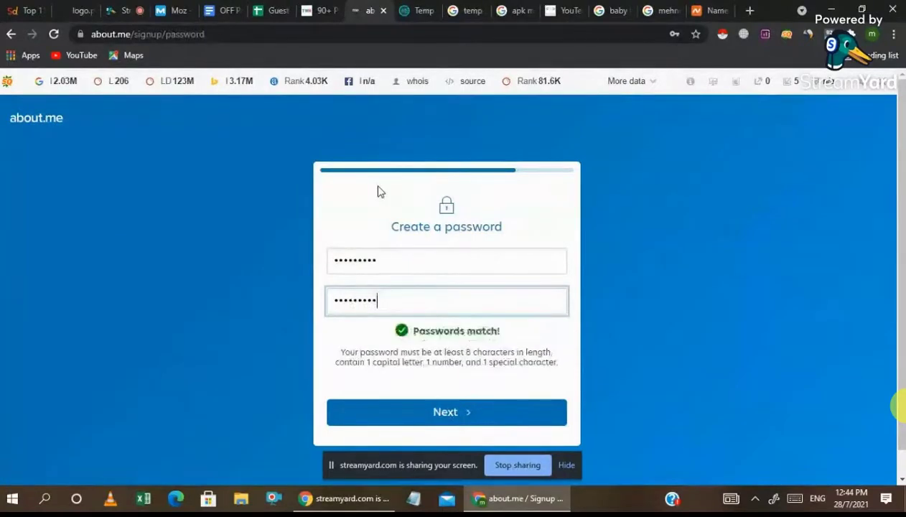
click(421, 412)
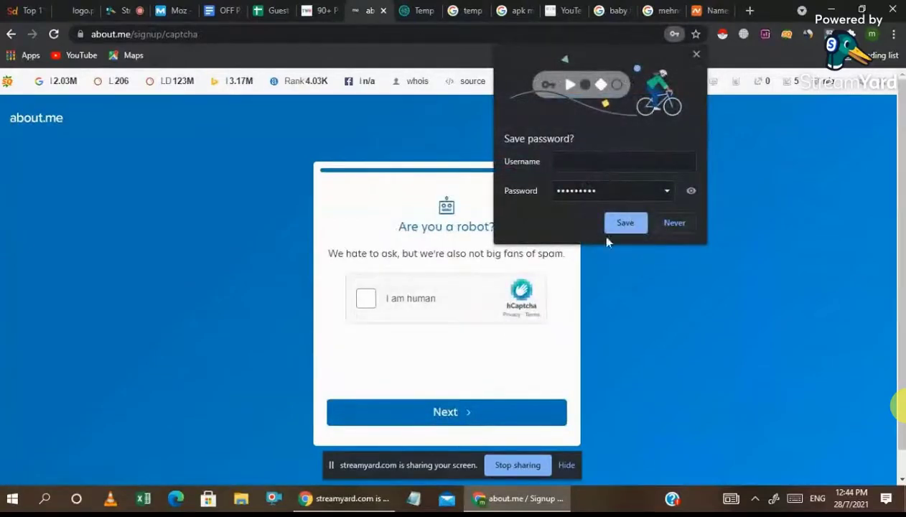
Add a username to the browser's save-password prompt and store the about.me login
click(588, 161)
text(ba)
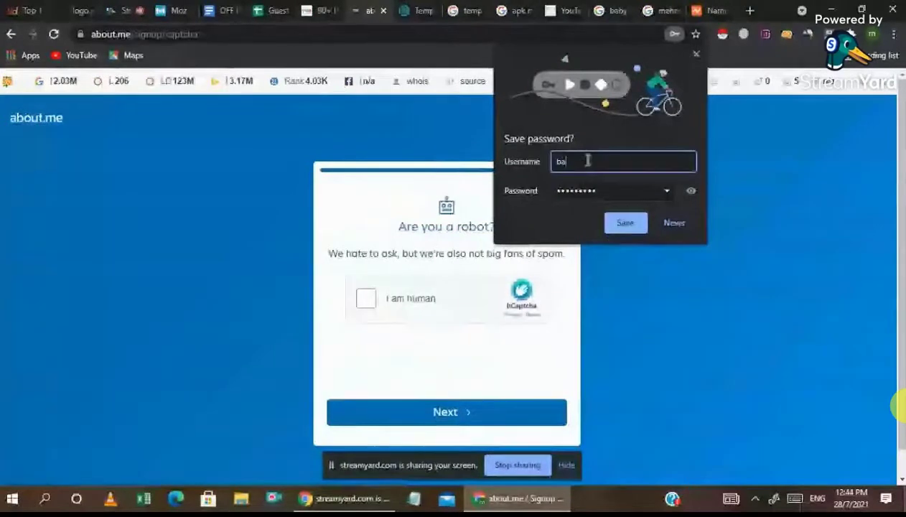
text(byfrog)
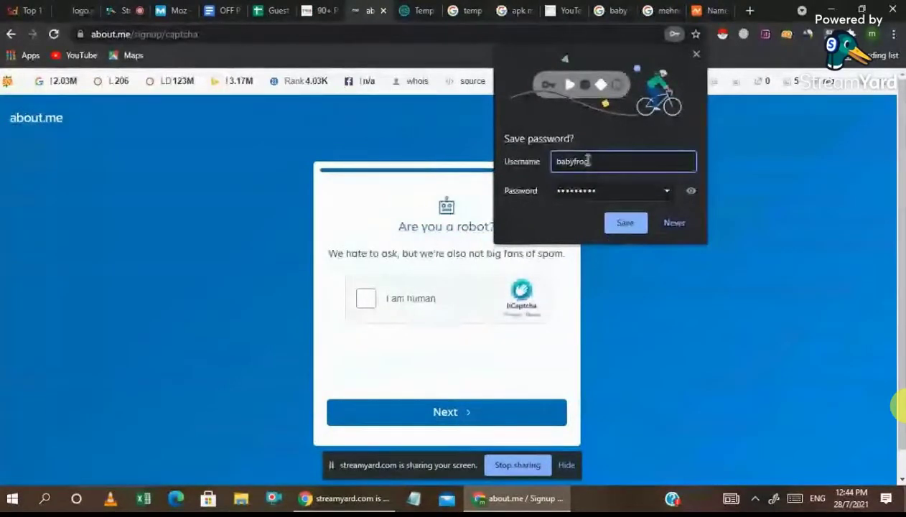
click(625, 223)
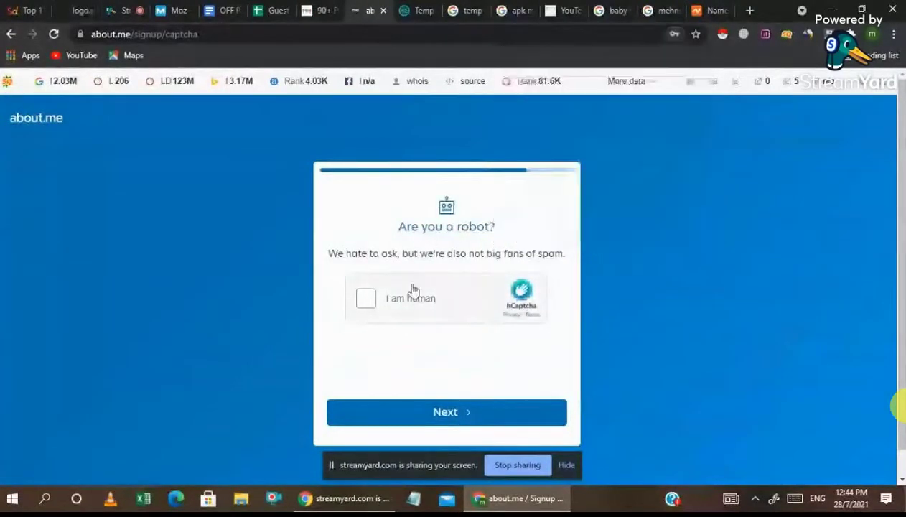
Start the human check and submit the highlighted text from the first challenge image
click(366, 300)
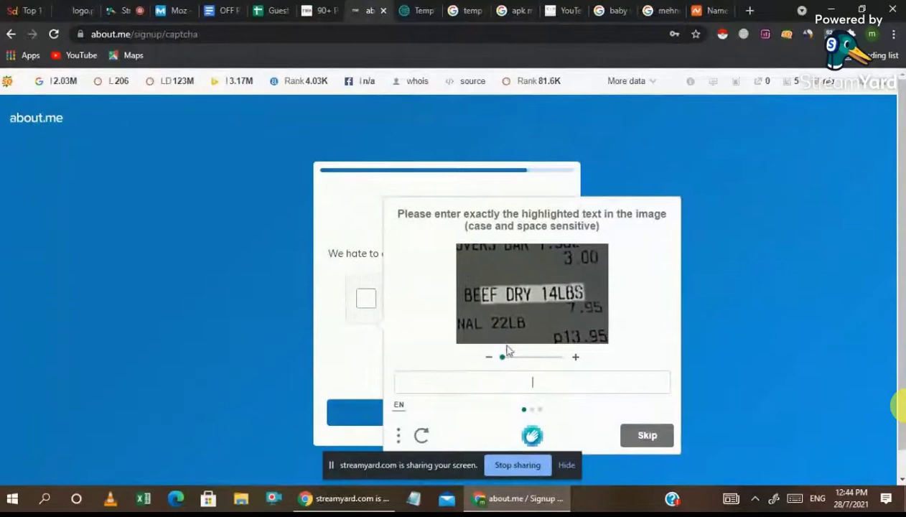
text(ef)
key(BackSpace)
text(E)
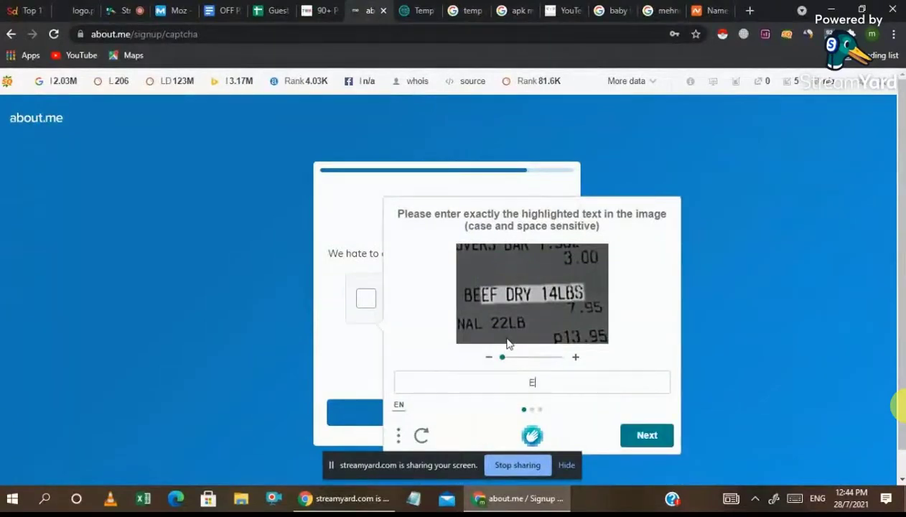
text(FDRY14LBS)
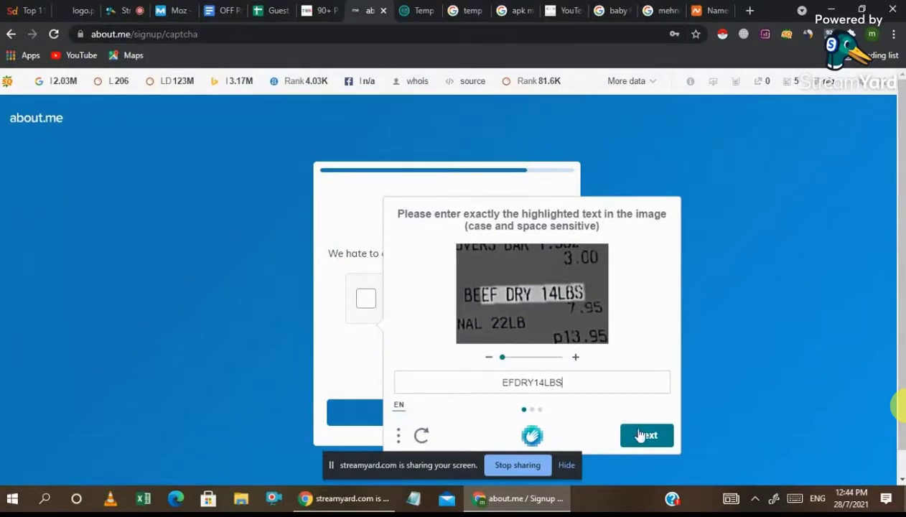
scroll(553, 370, down, 1)
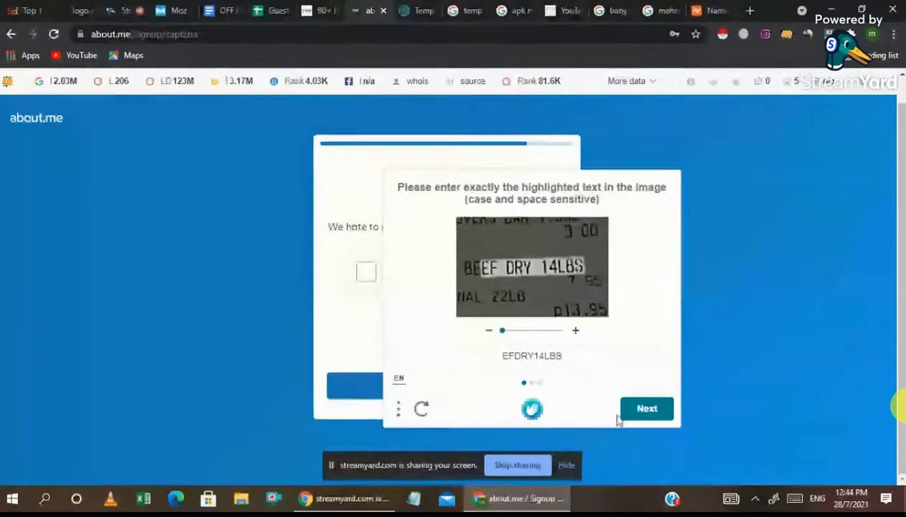
click(644, 411)
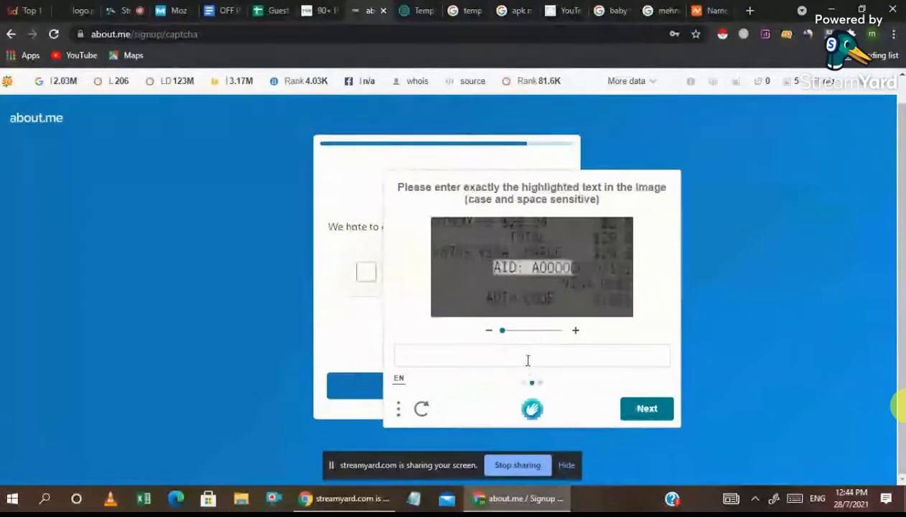
Enter the highlighted text of the remaining two challenge images, verify the answers, and continue the signup
click(529, 359)
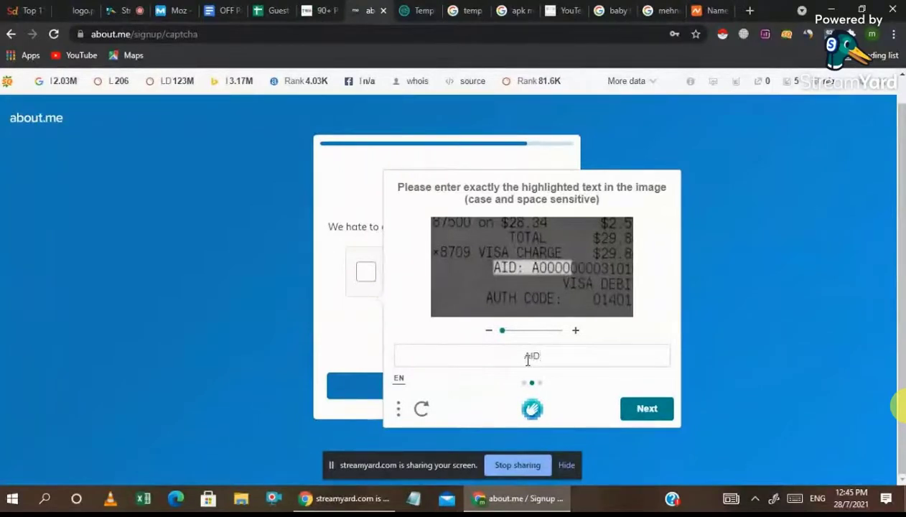
text(AID: a0000)
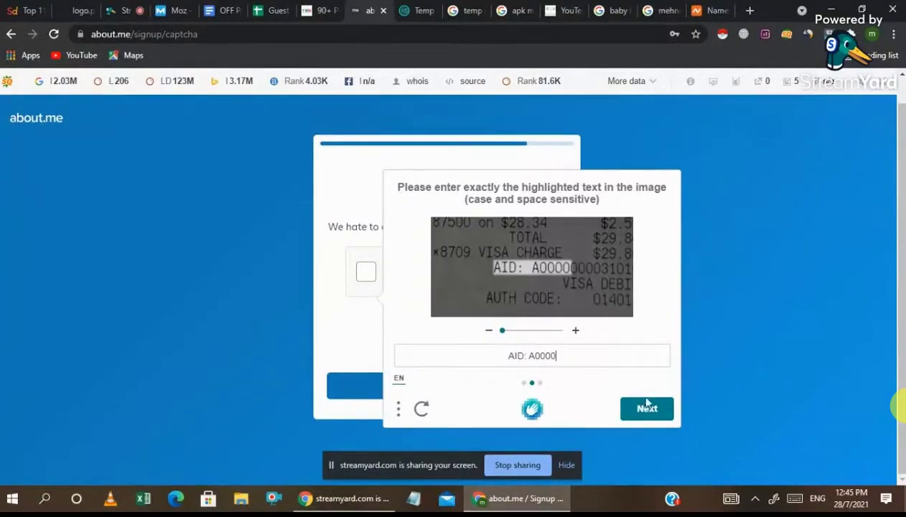
click(647, 406)
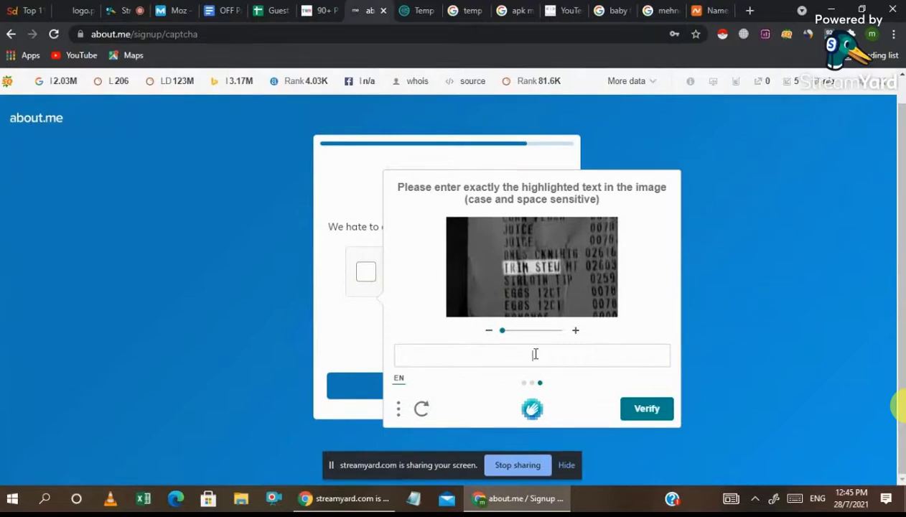
text(TRIM STEU)
click(643, 407)
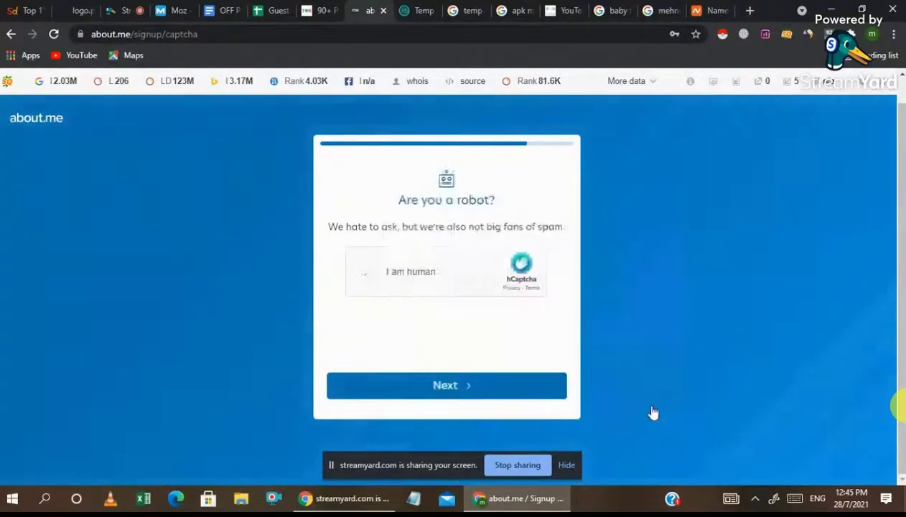
click(449, 387)
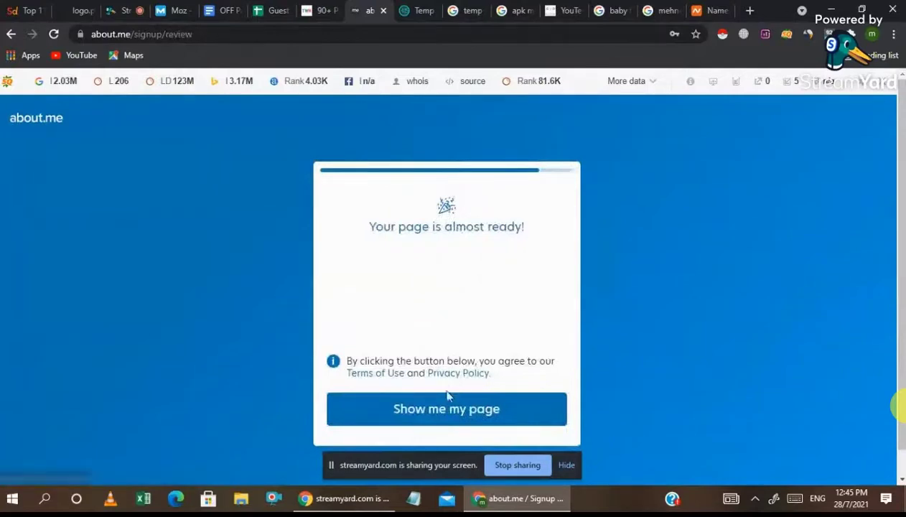
Accept the terms to show the finished page and continue past the email signature suggestion
click(440, 420)
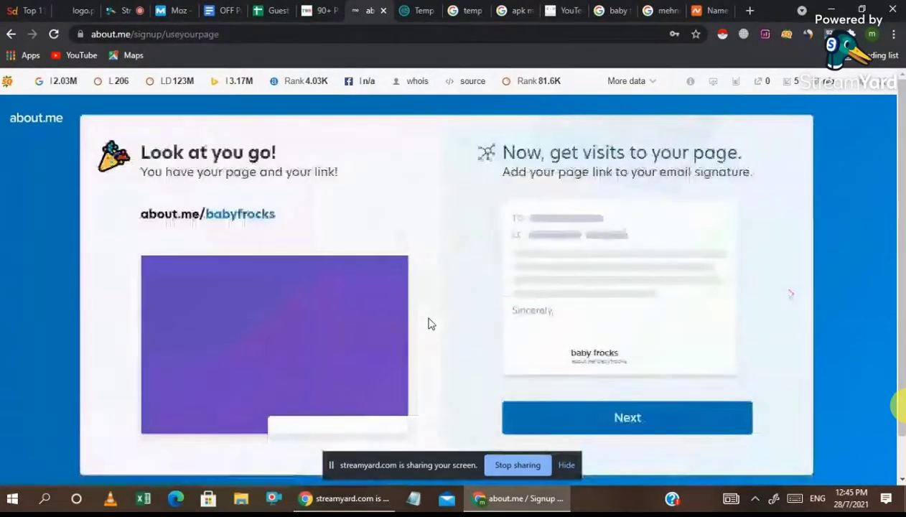
scroll(702, 294, down, 1)
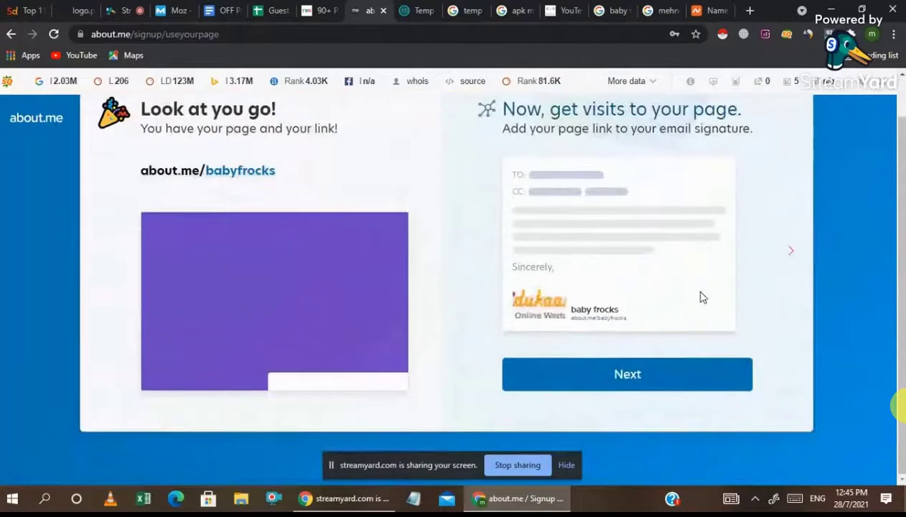
click(620, 377)
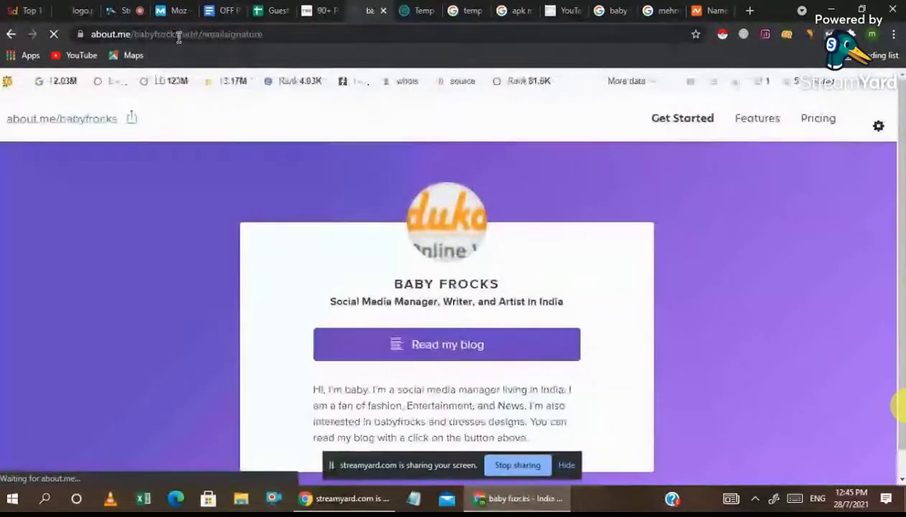
drag(178, 35, 287, 57)
key(BackSpace)
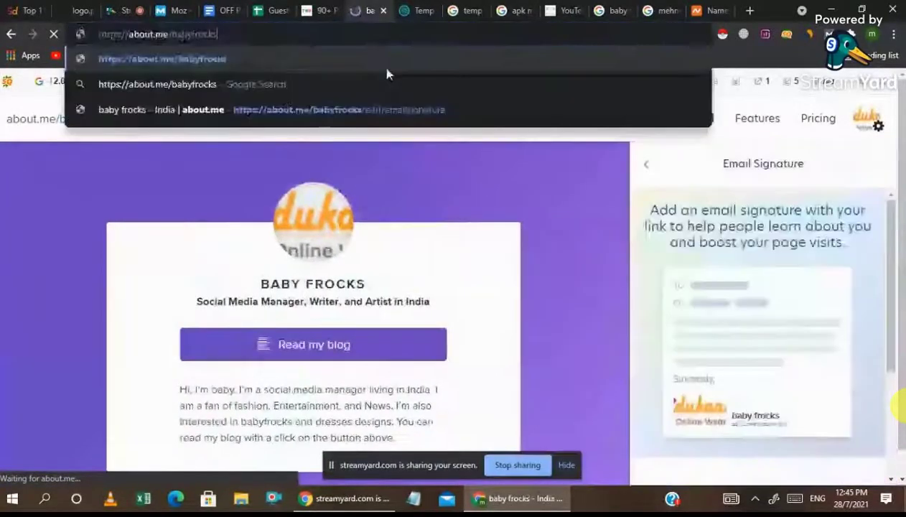
key(Return)
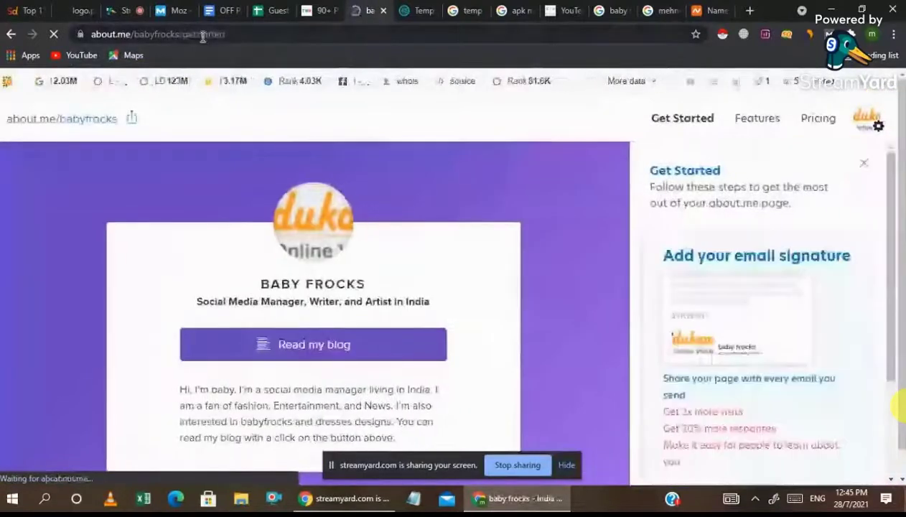
click(185, 33)
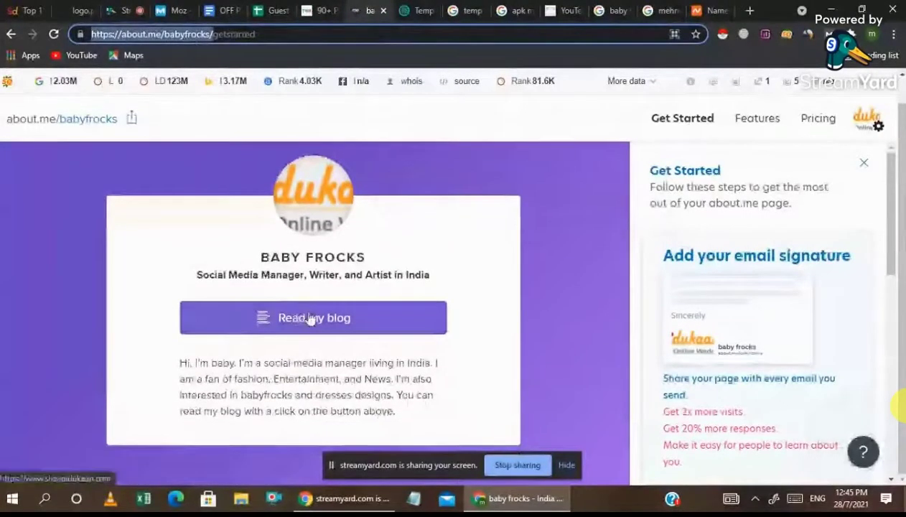
Test the profile's Read my blog link, look through the linked shaadidukaan.com page, and close it
click(321, 321)
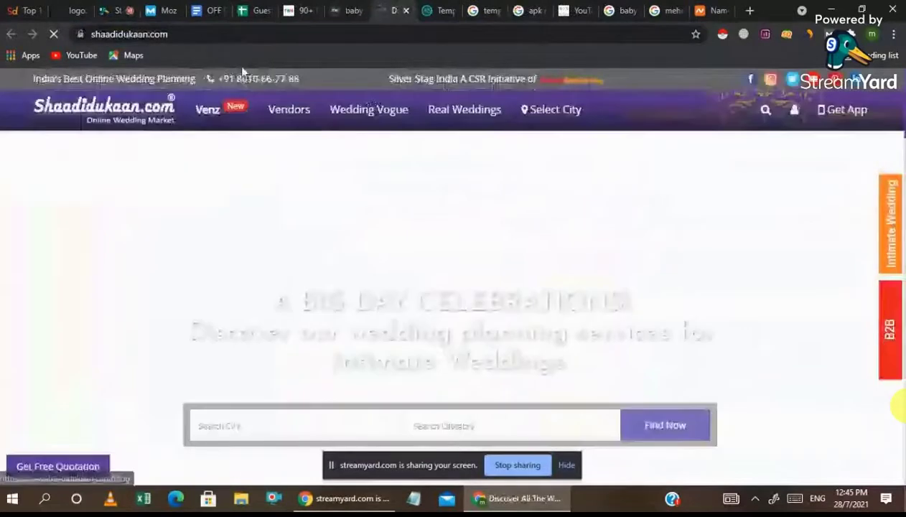
scroll(388, 221, down, 5)
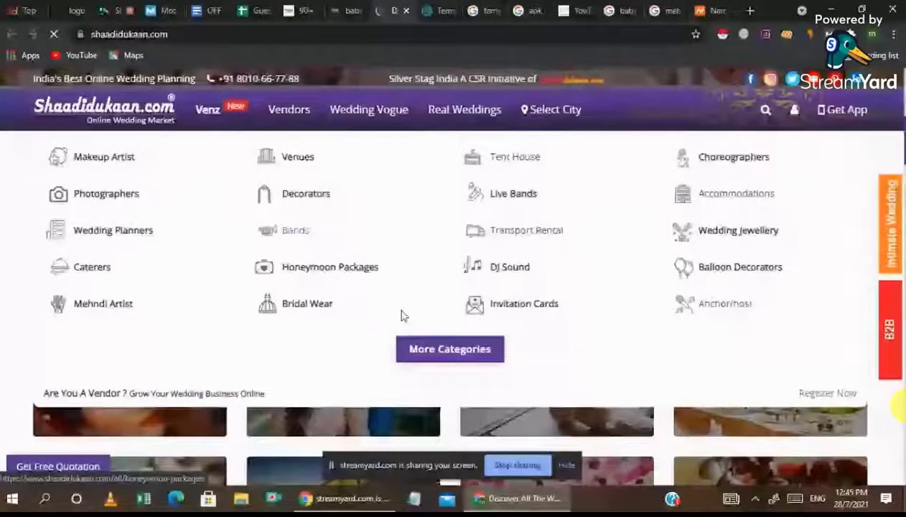
key(ctrl+w)
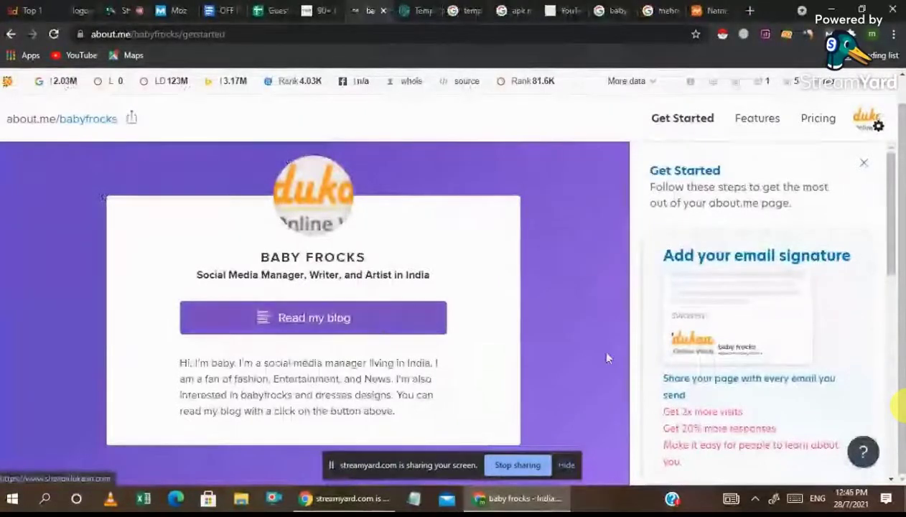
Look through the Get Started checklist of the profile and the about.me Features page
scroll(721, 369, down, 8)
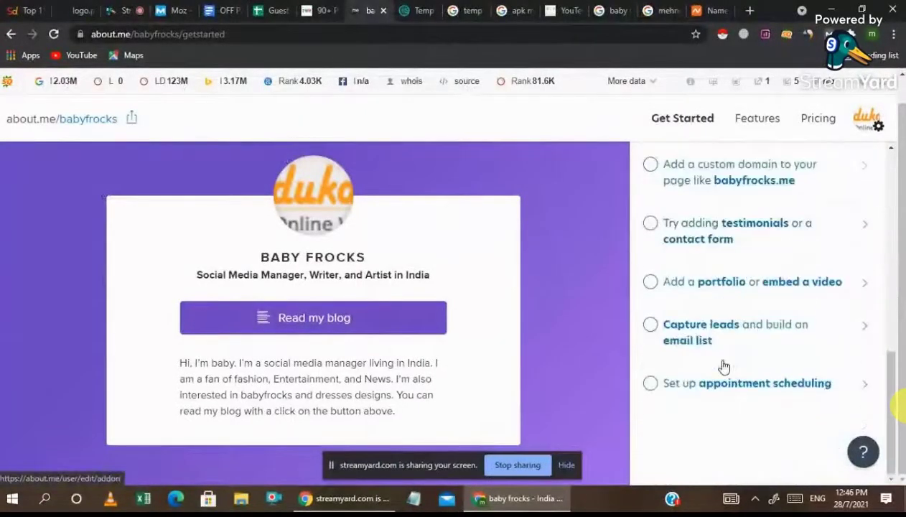
scroll(724, 367, up, 8)
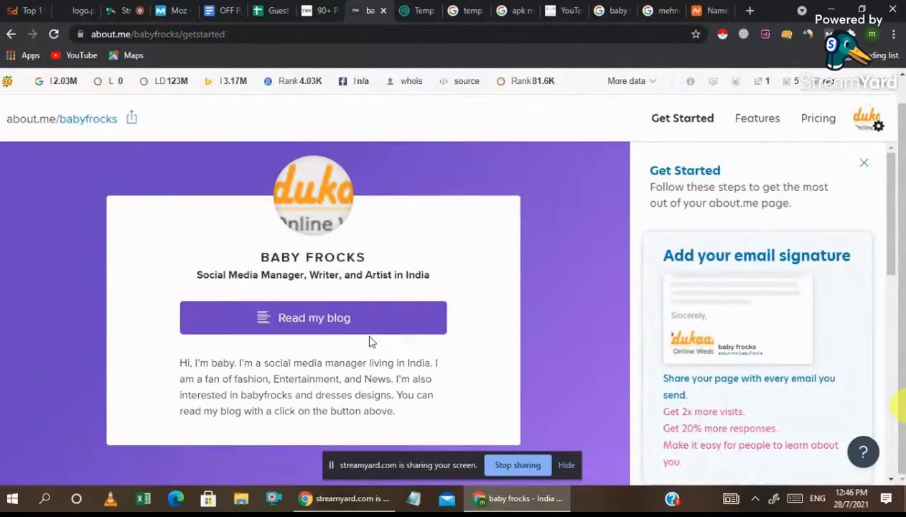
click(727, 118)
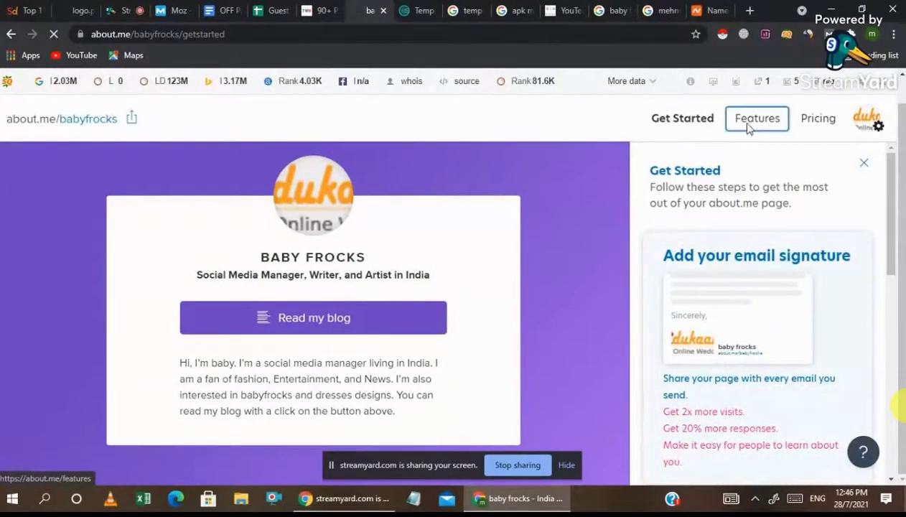
scroll(729, 260, down, 2)
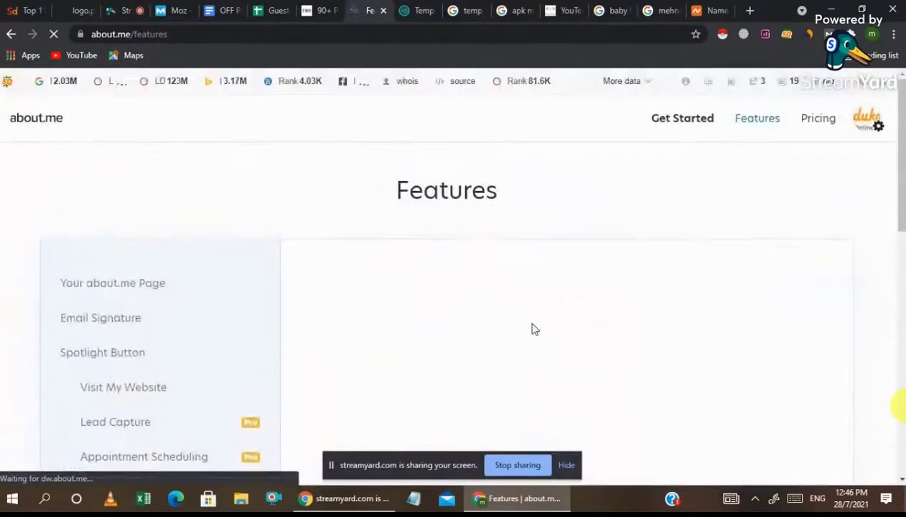
scroll(532, 327, down, 6)
scroll(532, 328, up, 6)
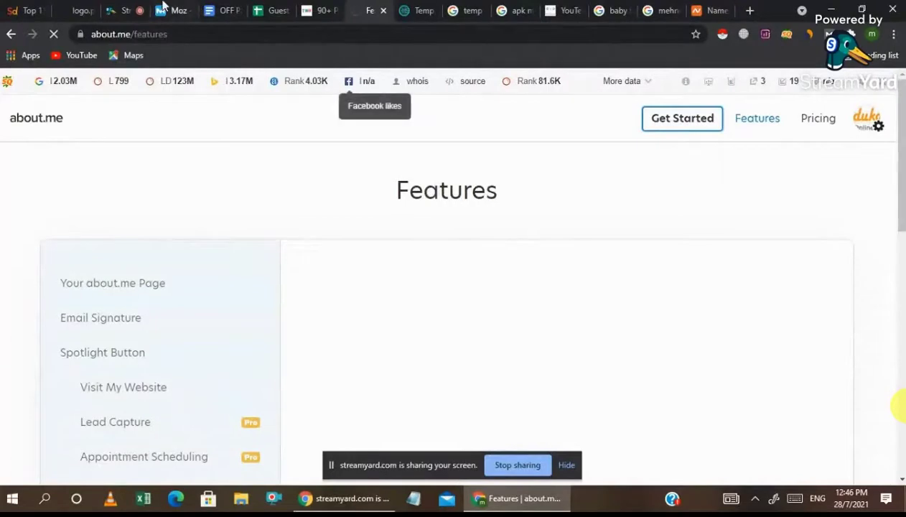
Return to the Get Started checklist, open the bio for editing, and delete all of its text
click(126, 11)
click(374, 9)
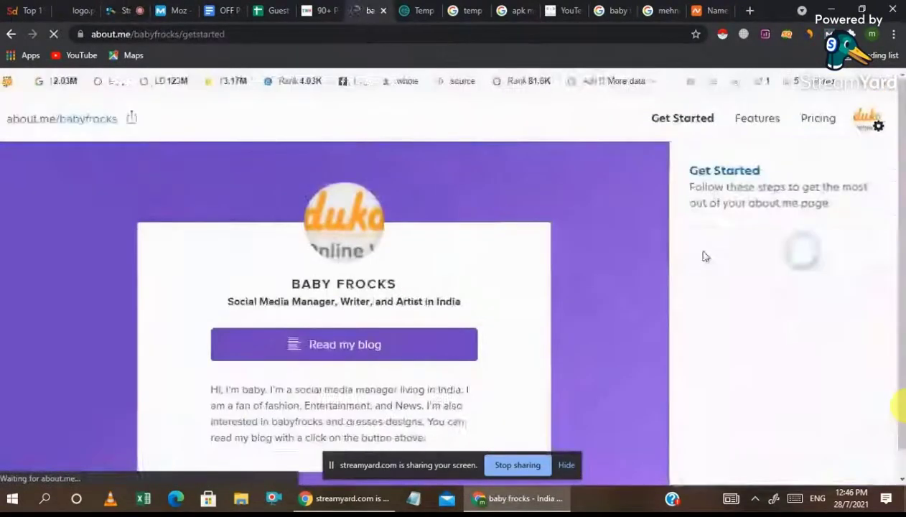
scroll(737, 302, down, 2)
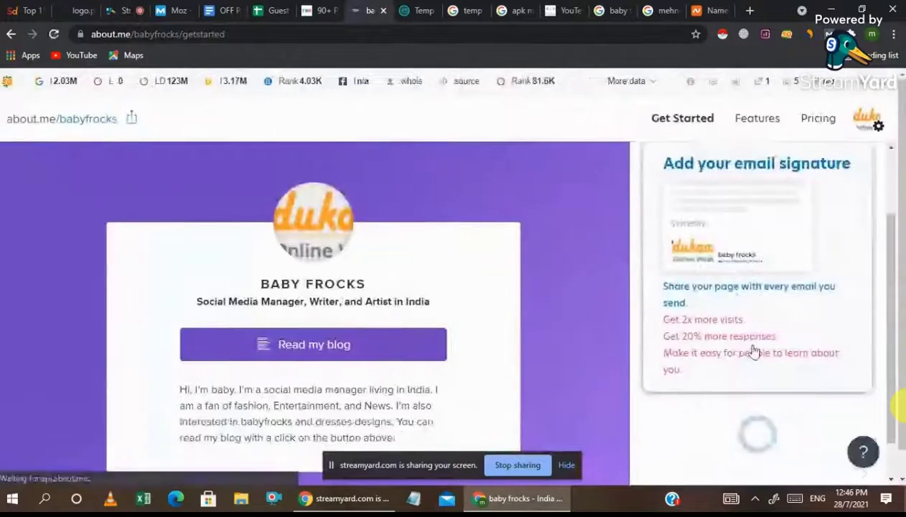
scroll(753, 350, up, 2)
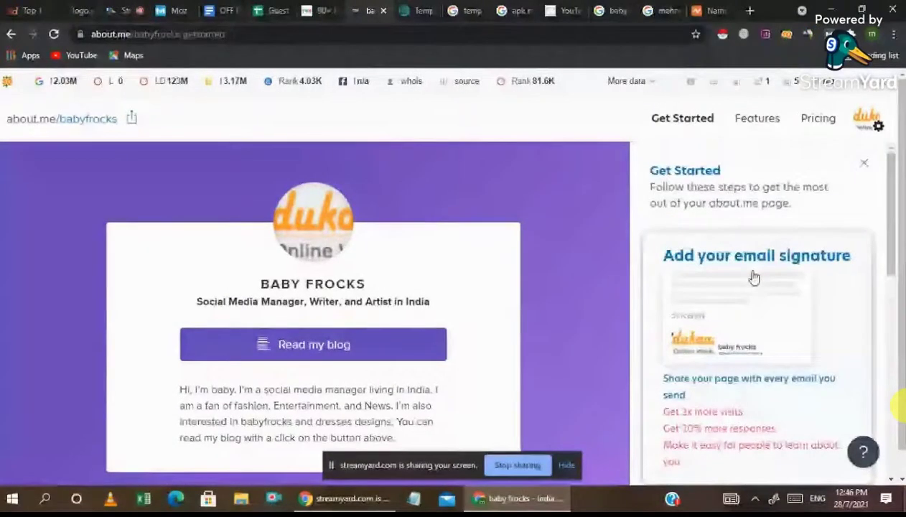
scroll(754, 278, down, 4)
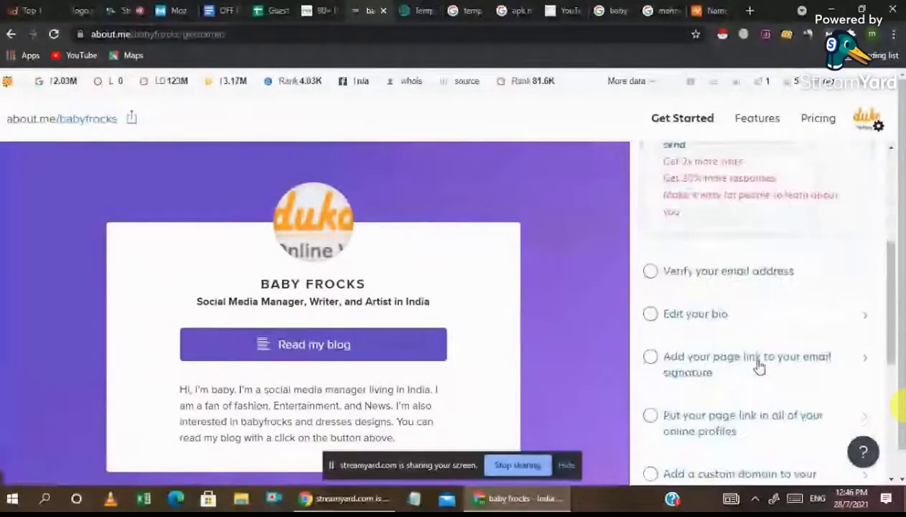
click(672, 310)
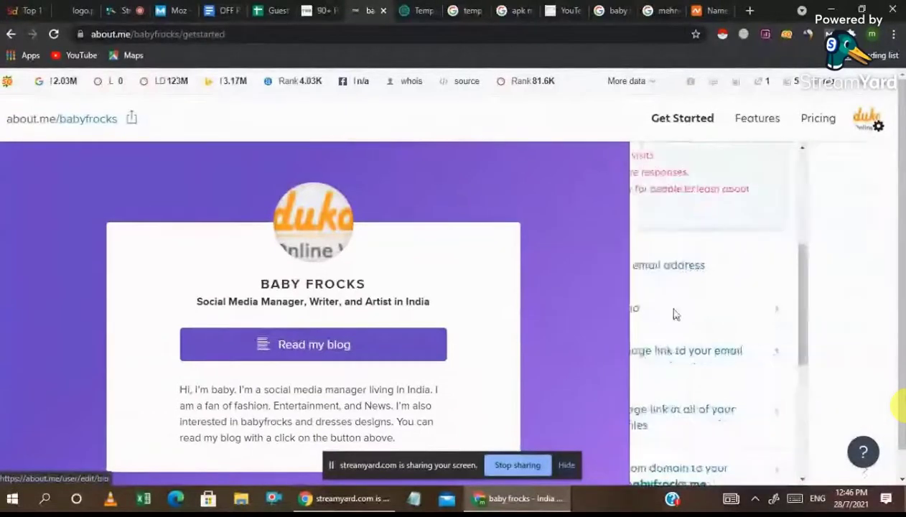
triple_click(693, 313)
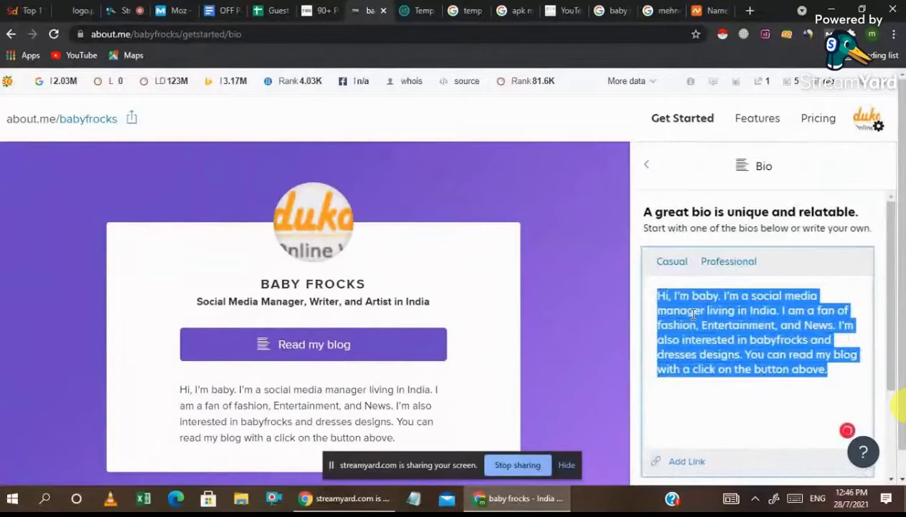
key(BackSpace)
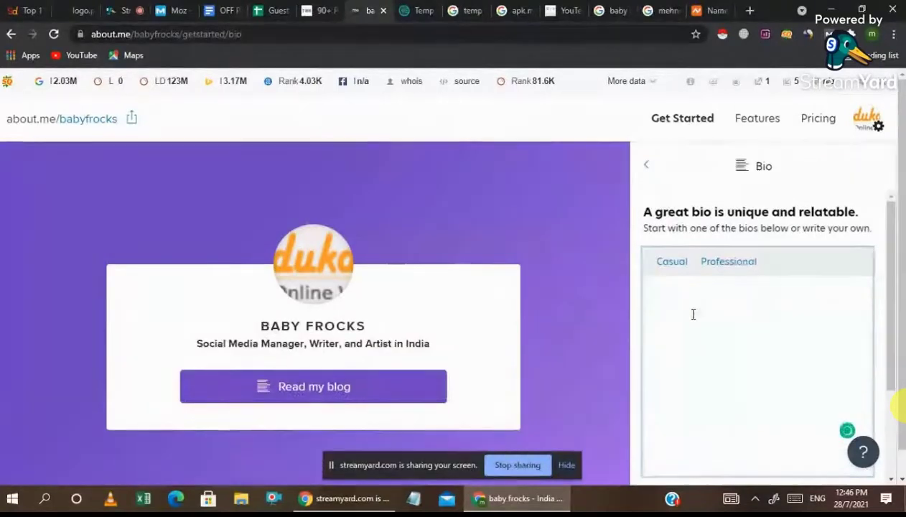
click(27, 10)
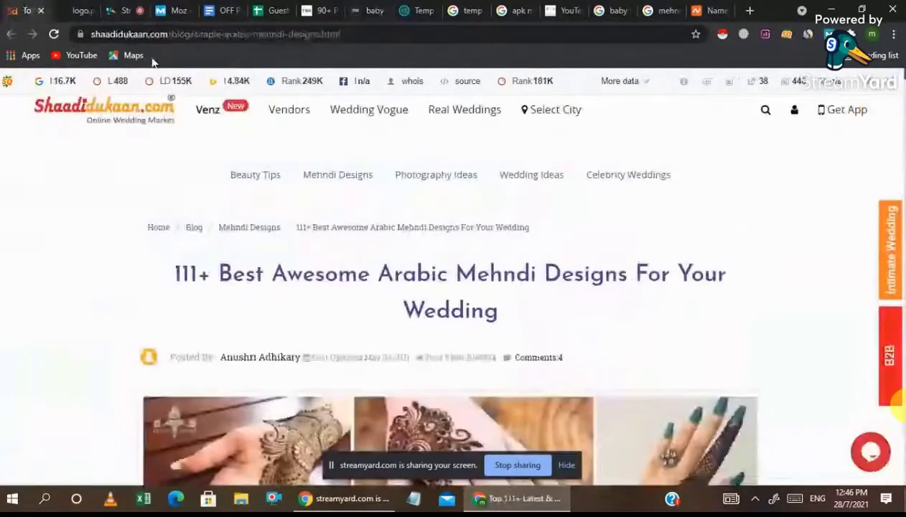
drag(172, 33, 32, 33)
key(ctrl+c)
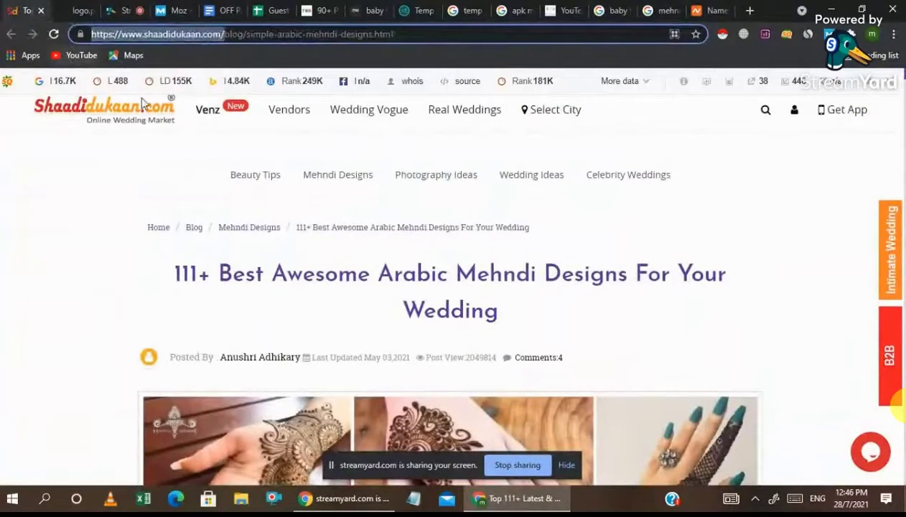
click(750, 10)
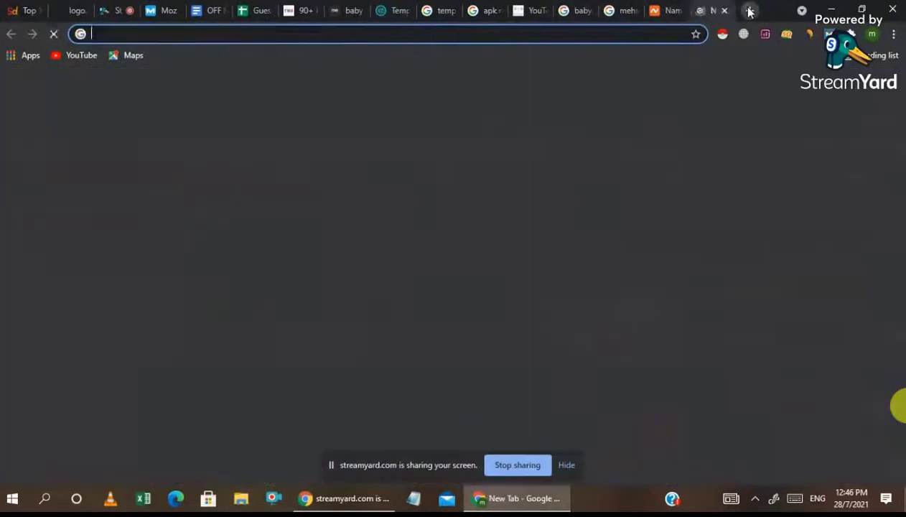
text(SITE:)
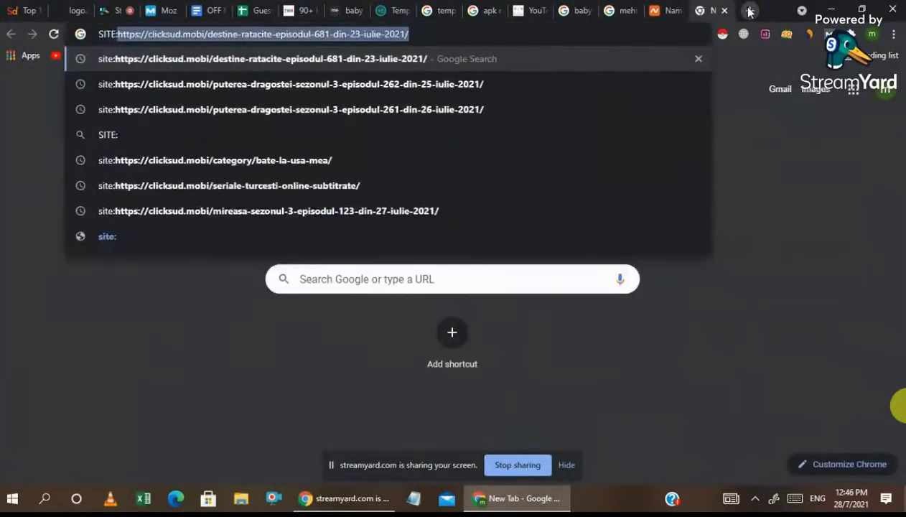
key(ctrl+v)
key(Return)
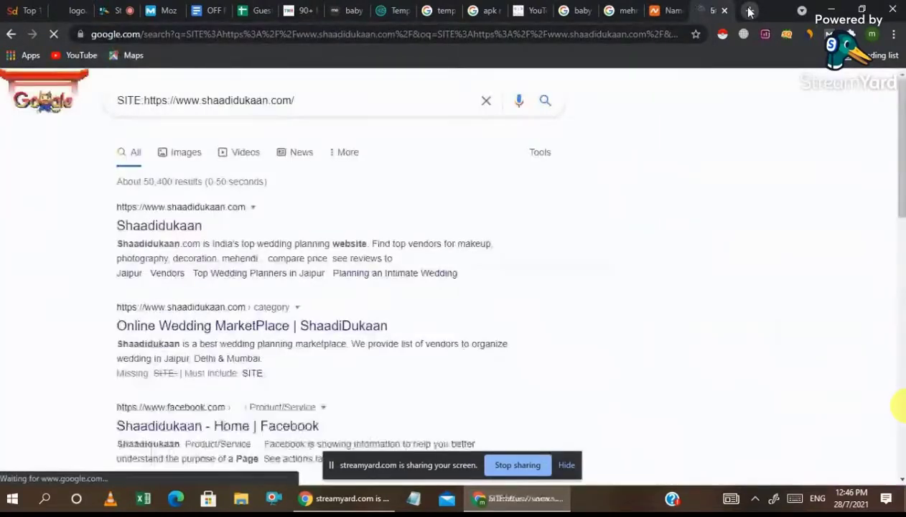
Paste the first search result's Shaadidukaan.com description into the about.me bio and trim it to end at "decoration, mehendi."
triple_click(259, 247)
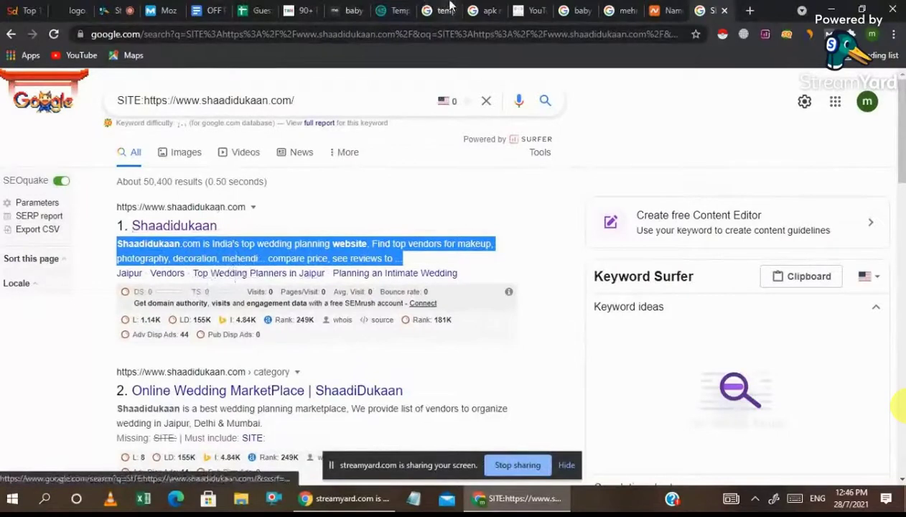
click(353, 7)
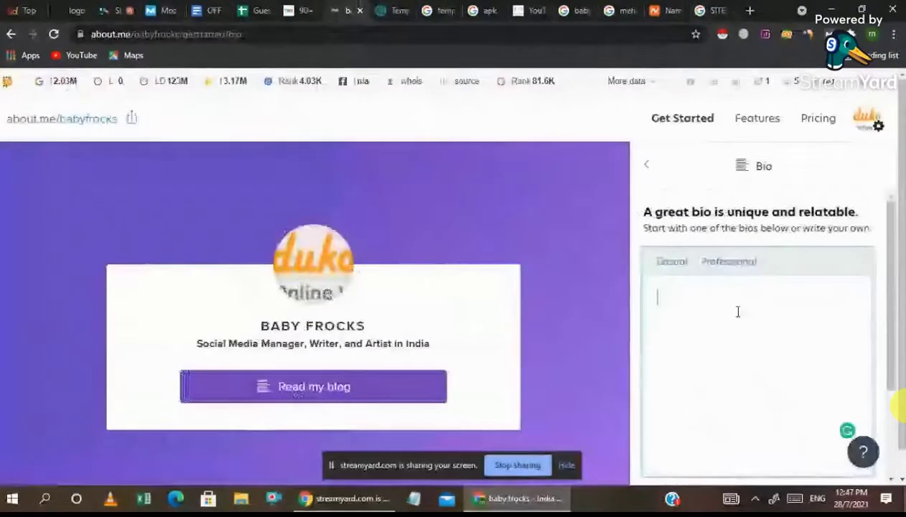
text(Shaadidukaan.com is India's top wedding planning website. Find top vendors for makeup, photography, decoration, mehendi... compare price, see reviews to ...)
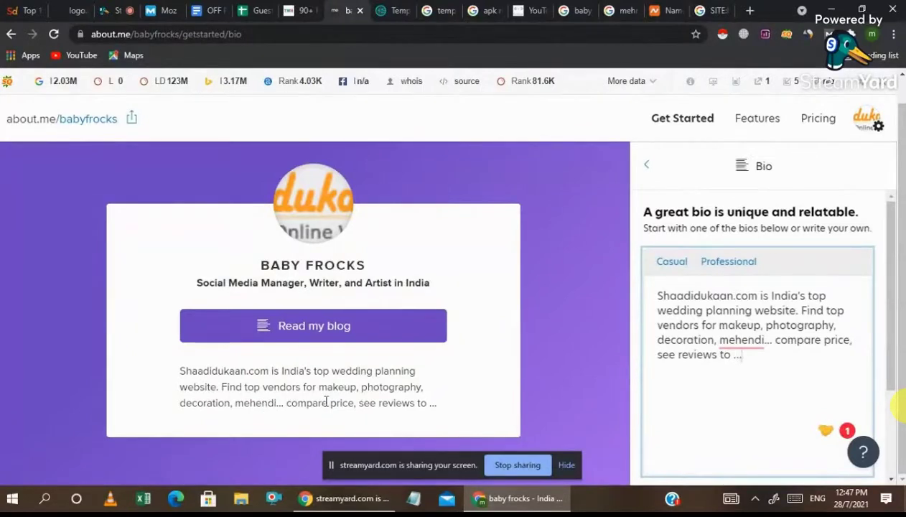
drag(773, 340, 779, 374)
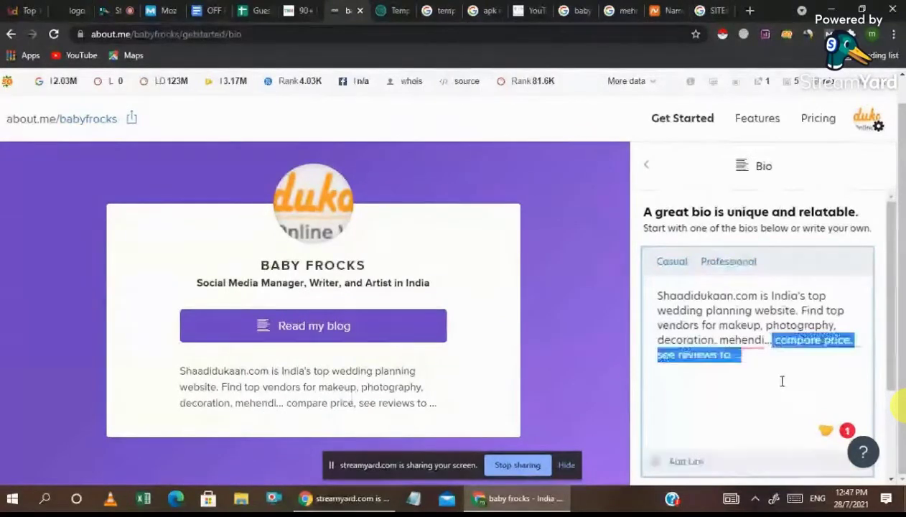
key(BackSpace)
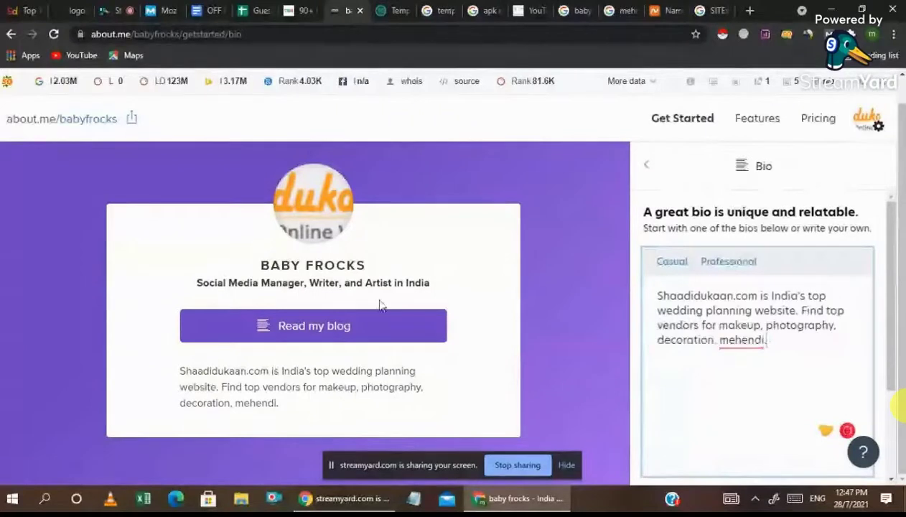
Review the name and the new bio text in the profile preview and save the bio
triple_click(299, 265)
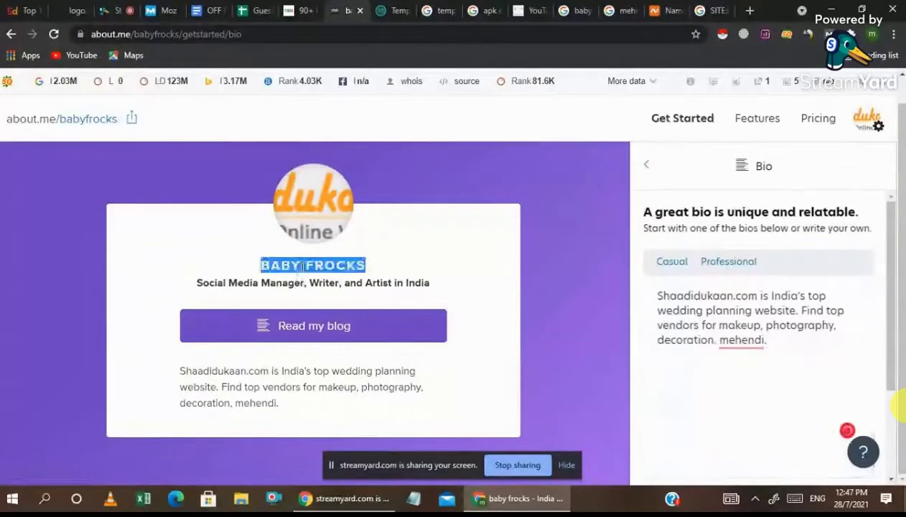
triple_click(282, 386)
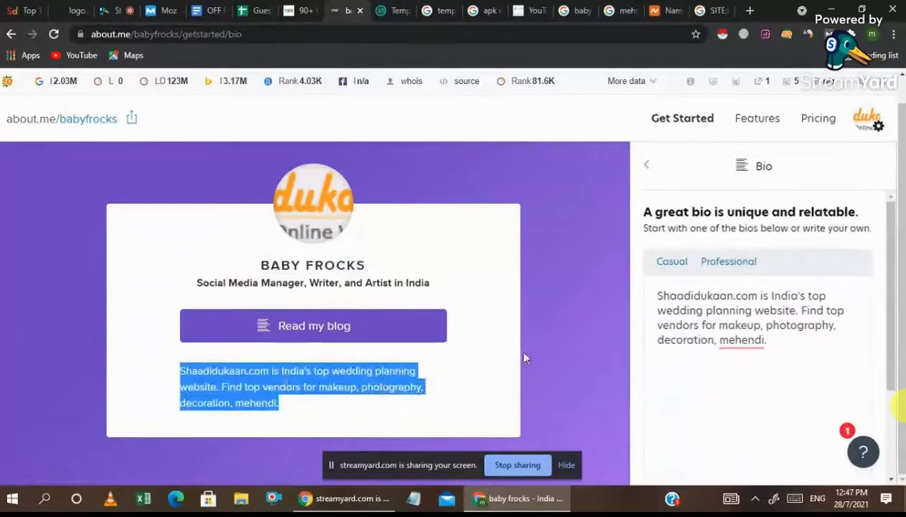
scroll(761, 359, down, 2)
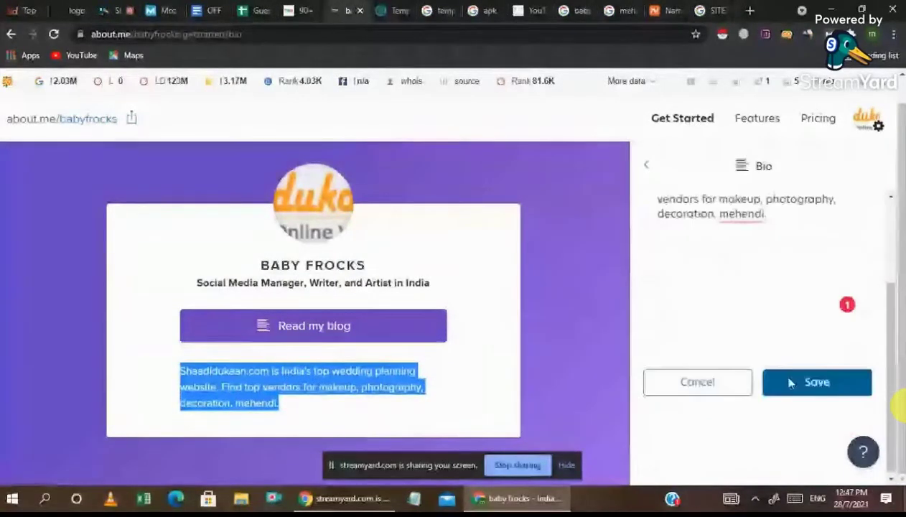
click(804, 382)
Check the public profile by loading about.me/babyfrocks/ in a guest browser window, then minimize that window
drag(181, 35, 102, 34)
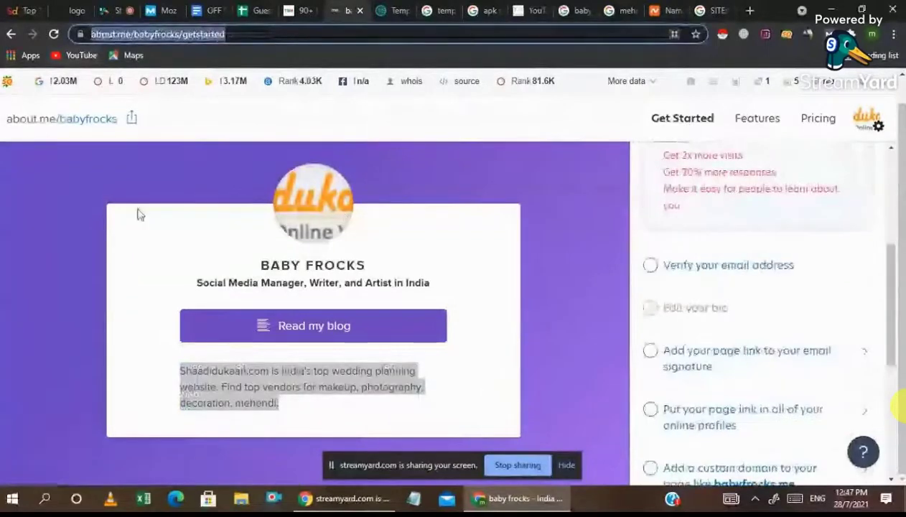
click(108, 187)
click(181, 33)
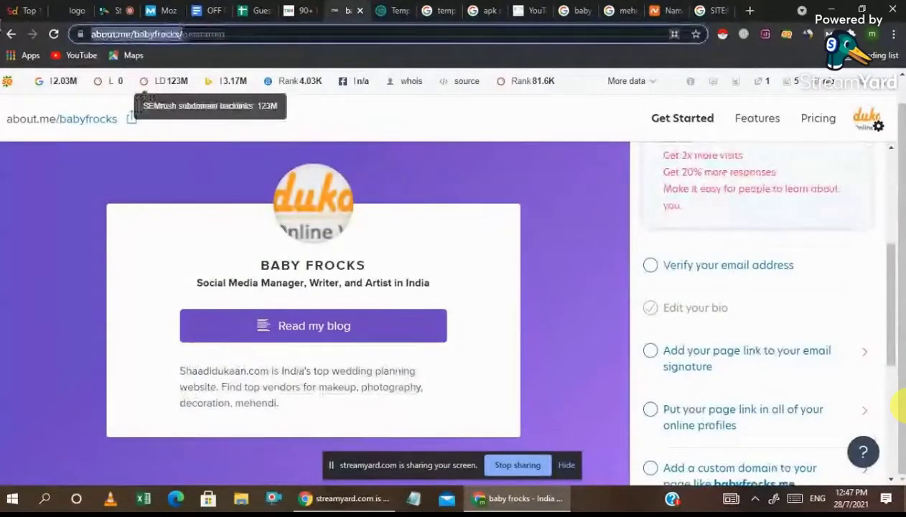
click(872, 34)
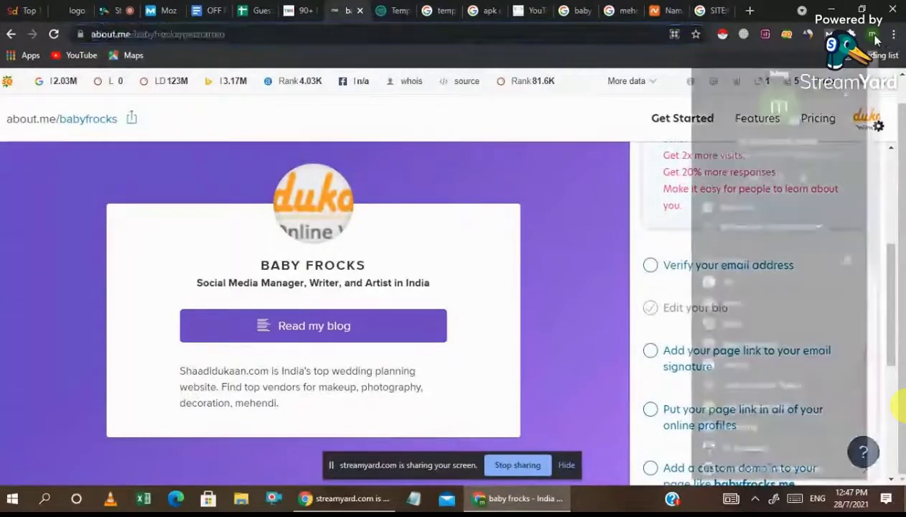
click(761, 456)
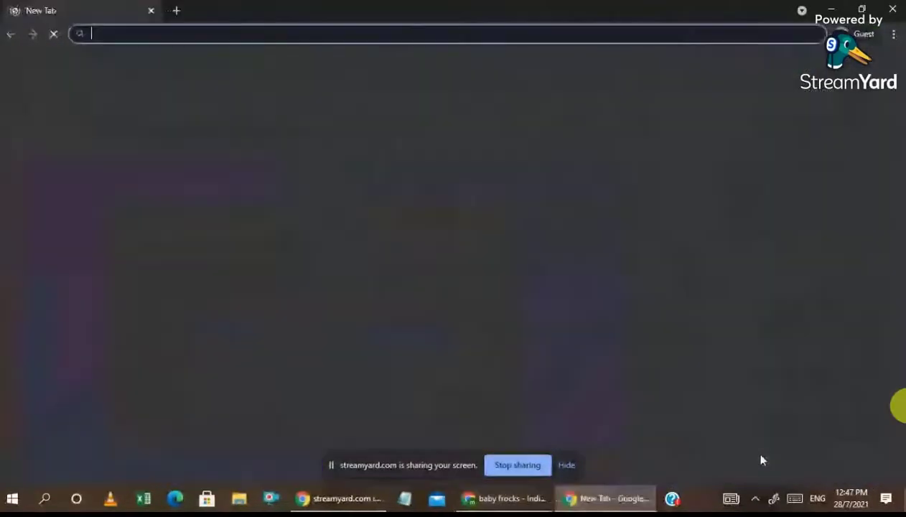
text(about.me/babyfrocks/)
key(Return)
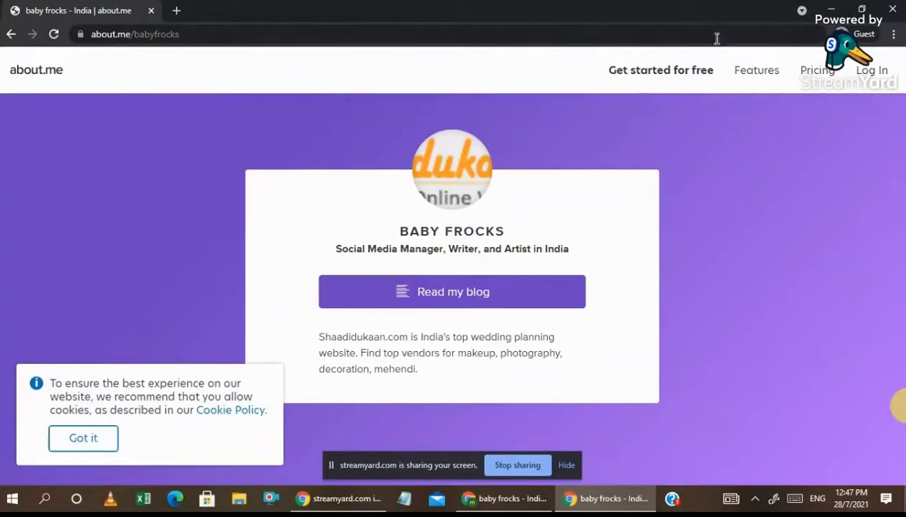
click(831, 9)
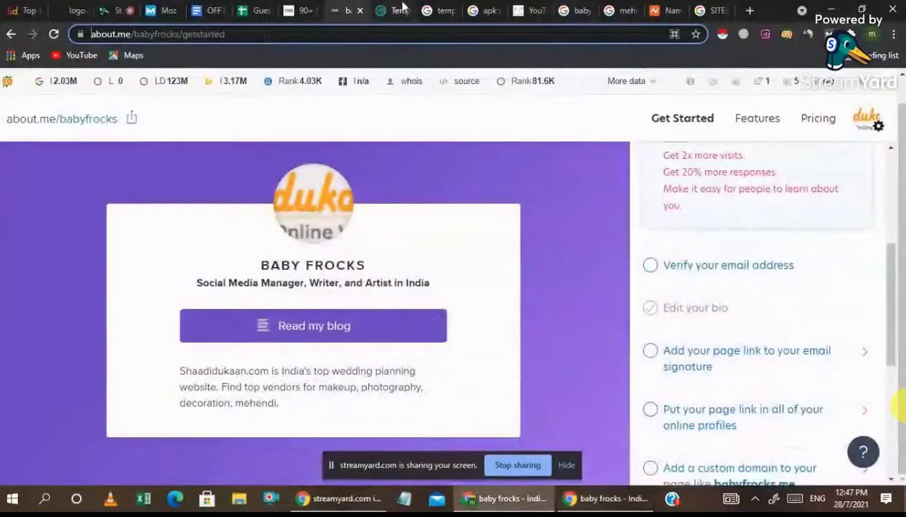
Open the about.me team's message in the Temp Mail inbox and confirm the account's email address through its verification link
click(402, 9)
scroll(372, 258, down, 5)
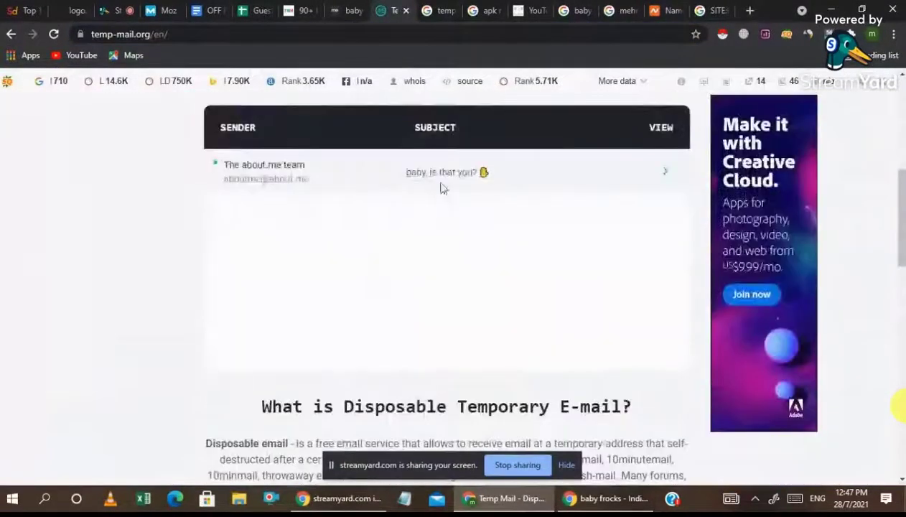
click(444, 173)
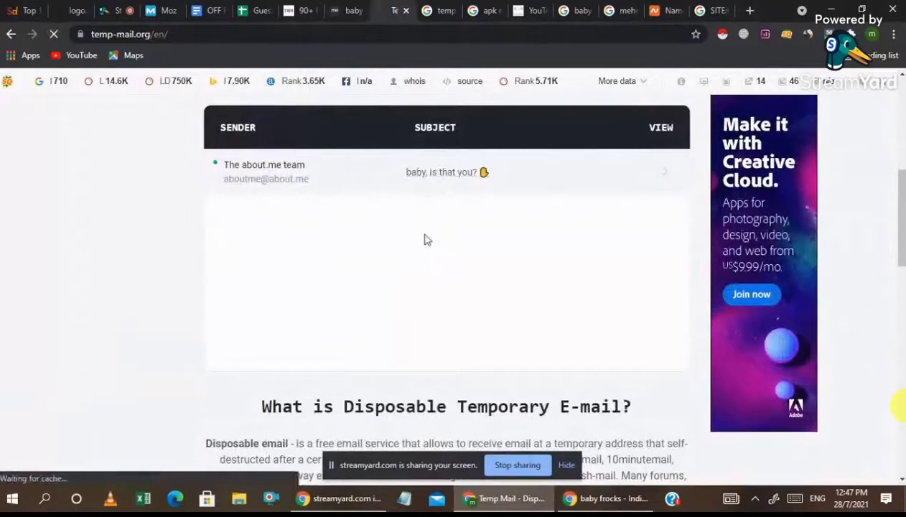
scroll(435, 305, down, 5)
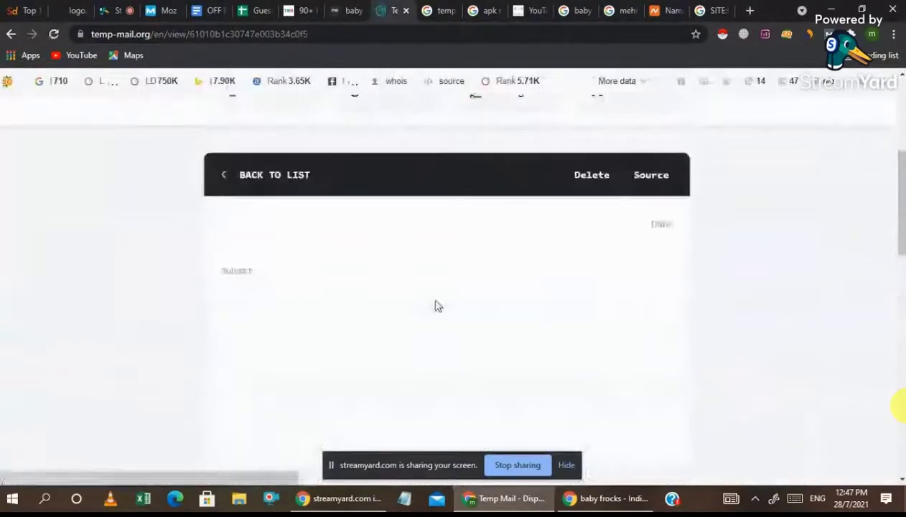
scroll(430, 301, down, 3)
scroll(427, 300, up, 1)
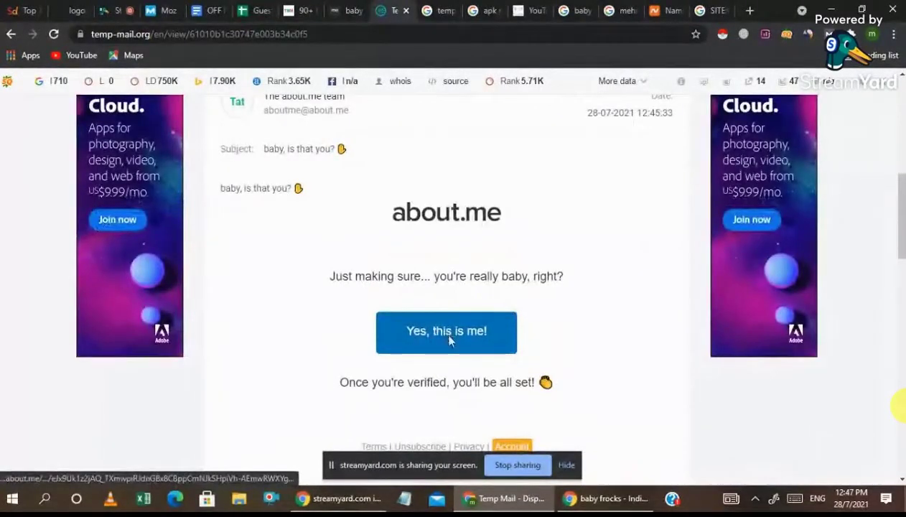
click(441, 332)
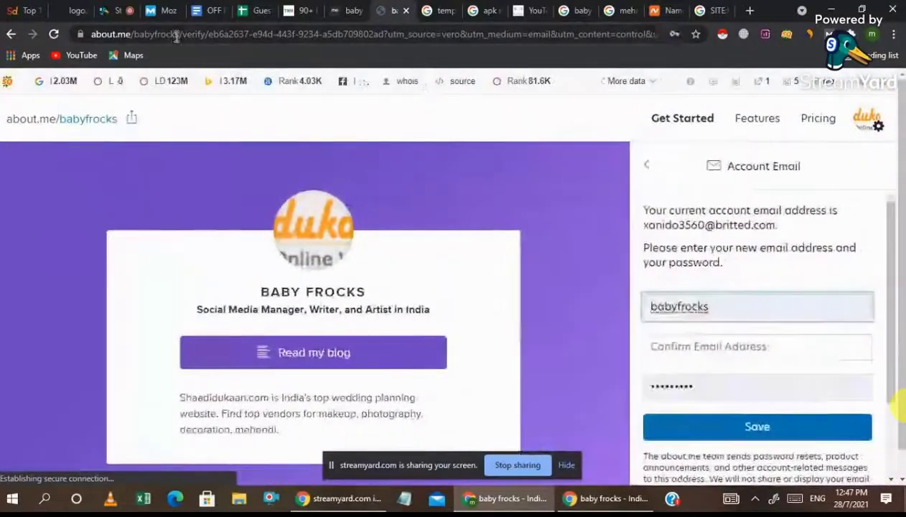
click(686, 346)
click(605, 250)
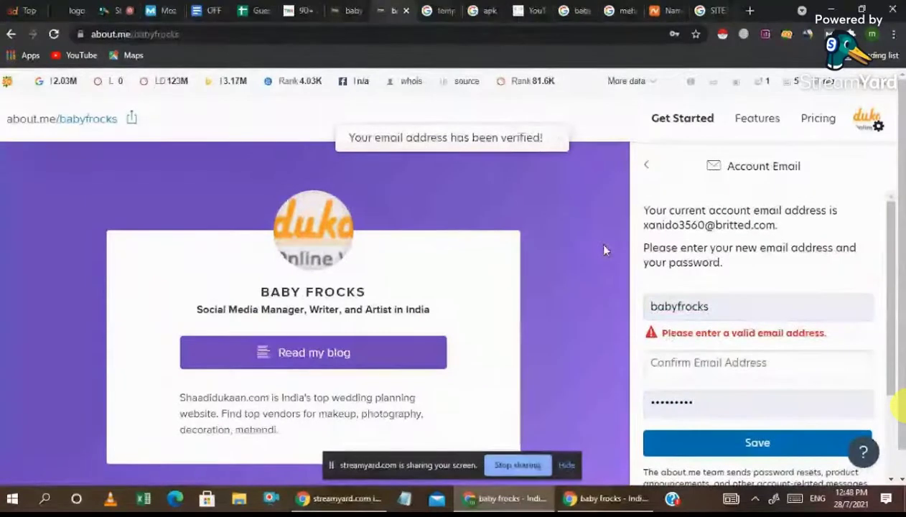
click(605, 250)
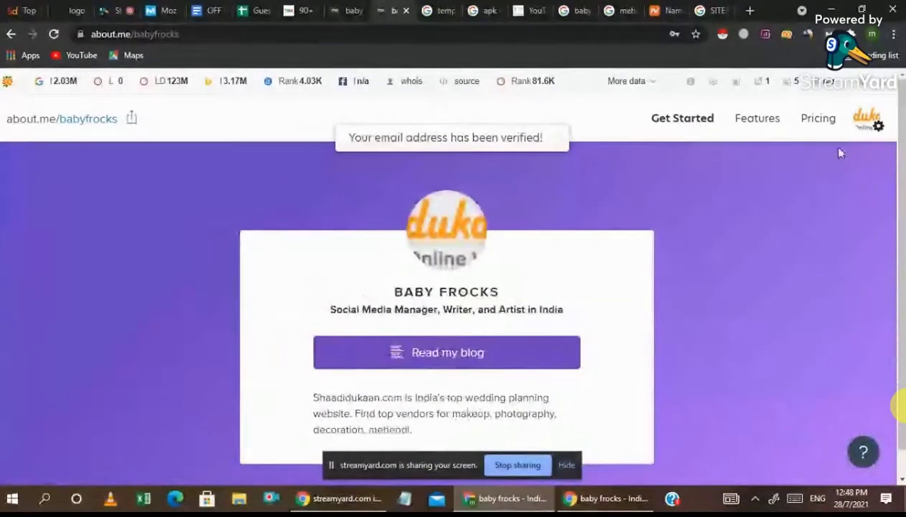
click(867, 118)
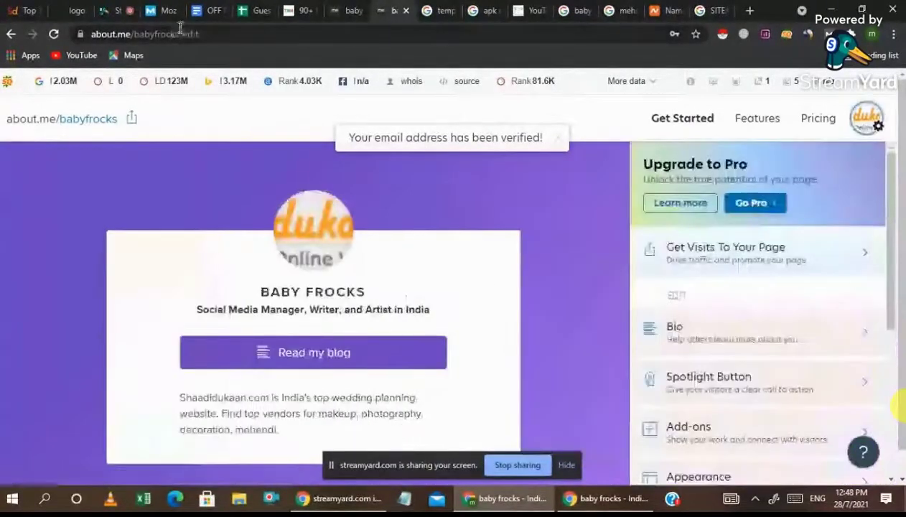
drag(179, 34, 91, 34)
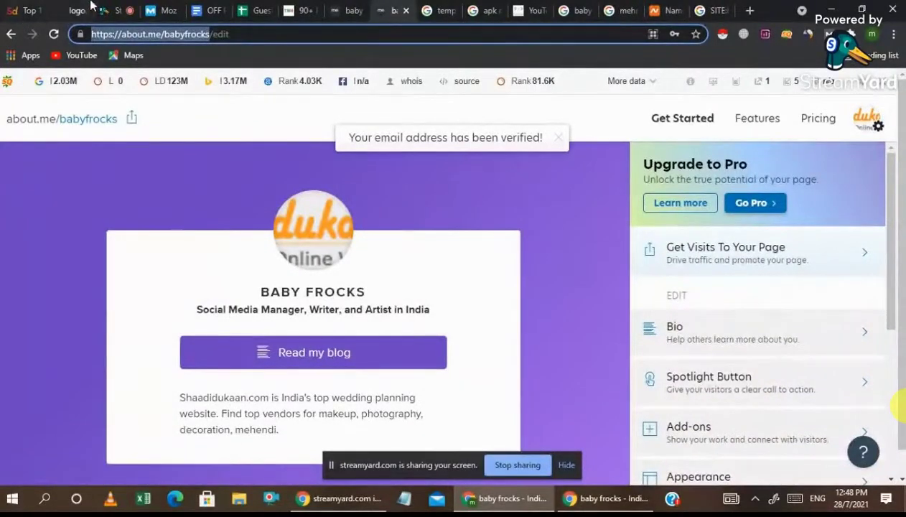
Go to the Google Sheets home from the Guest Post High DA/DR sheet and create a blank spreadsheet
click(117, 9)
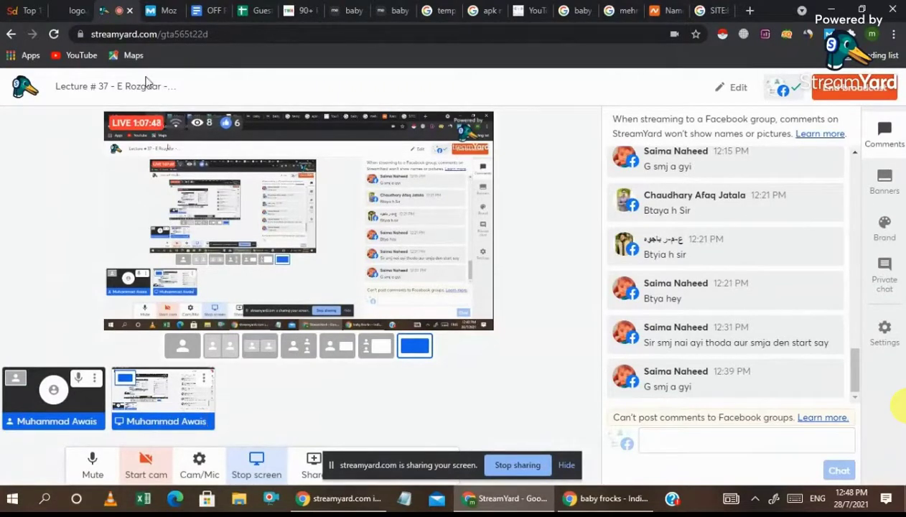
click(255, 10)
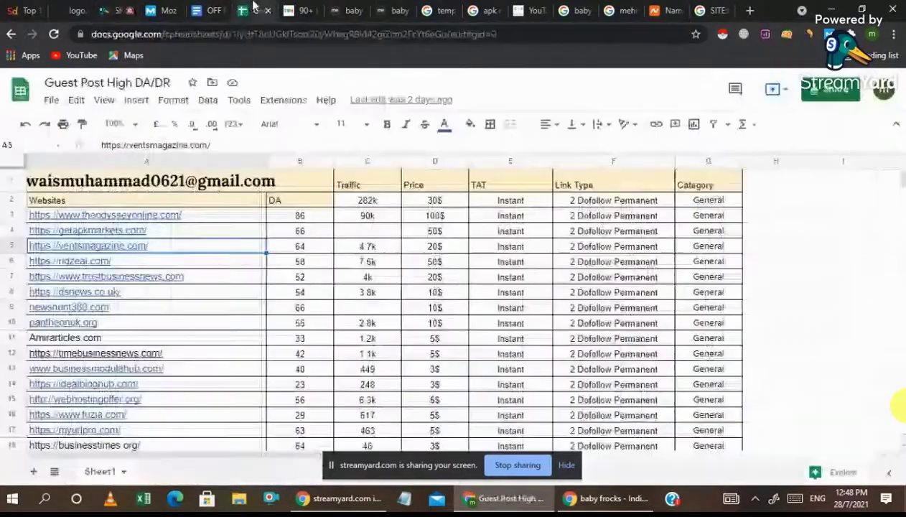
click(886, 100)
click(624, 87)
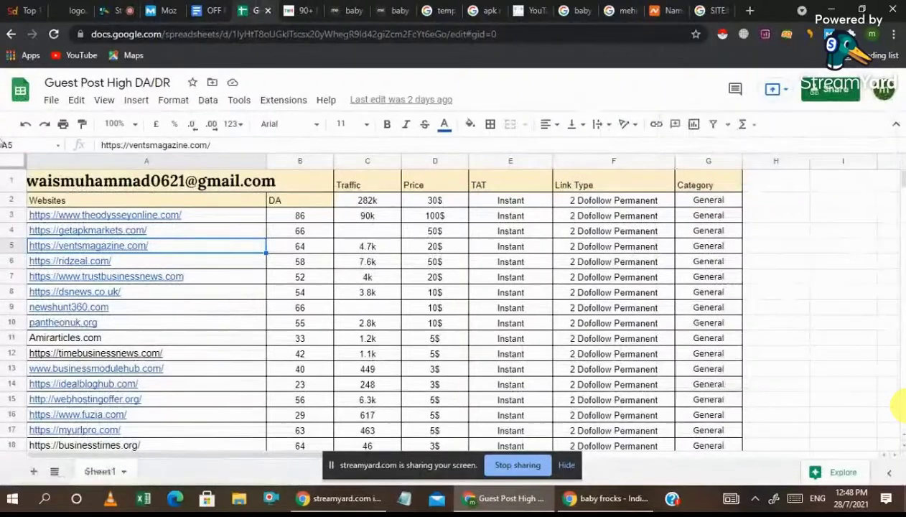
click(20, 97)
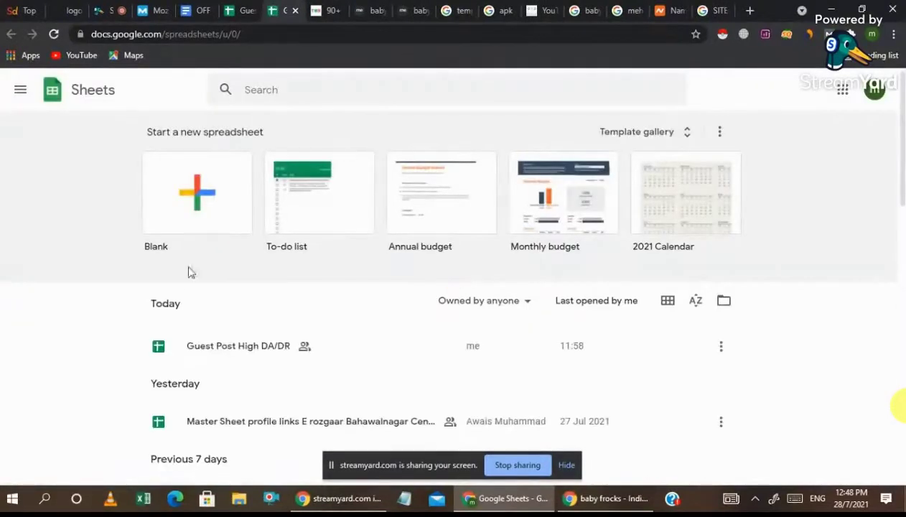
click(210, 211)
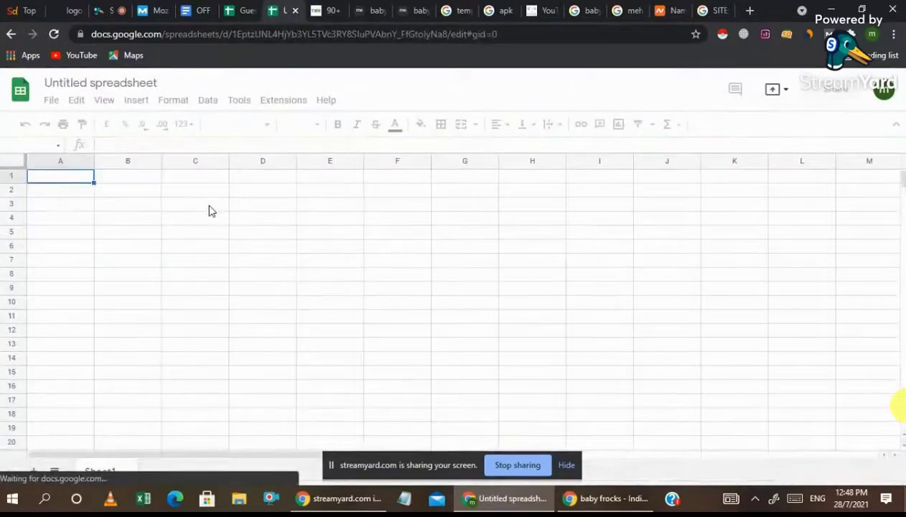
Name the new spreadsheet SHADI DUKAAN
click(102, 84)
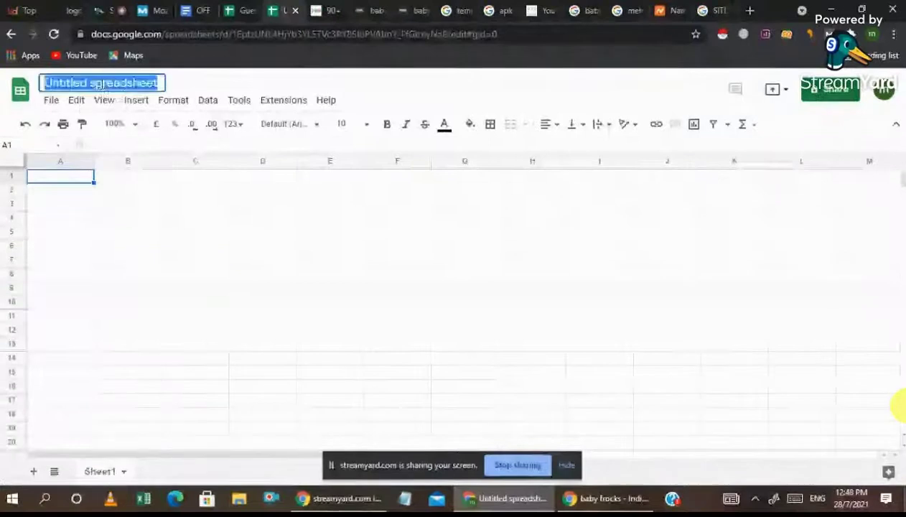
text(sHADI)
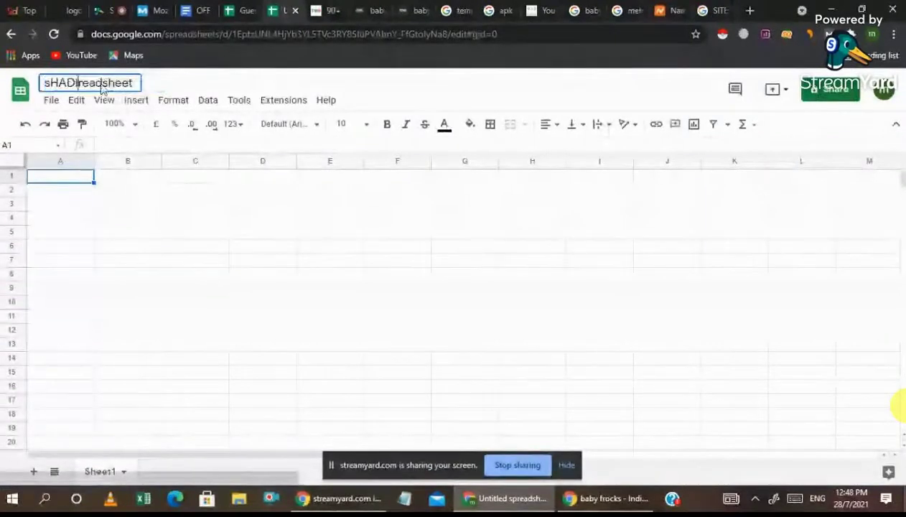
key(ctrl+a)
text(SHADI dUK)
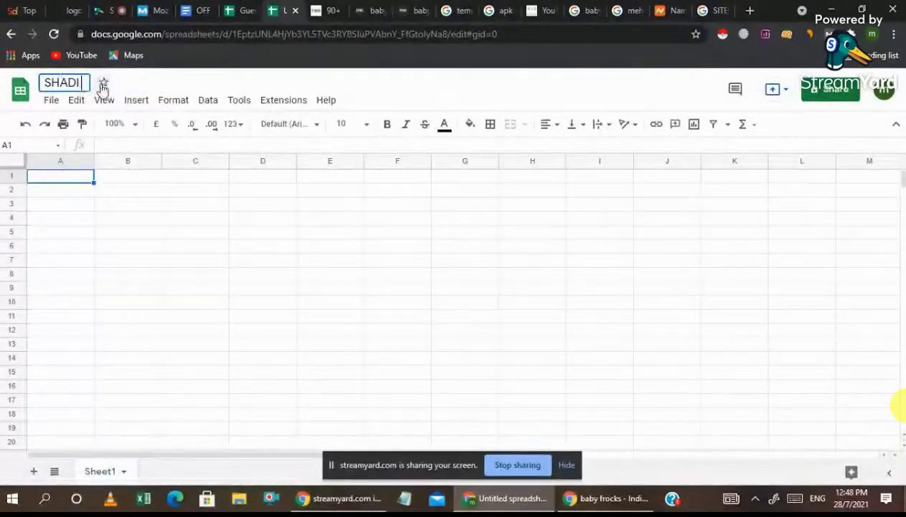
key(BackSpace)
key(BackSpace)
key(BackSpace)
text(DUKAAN)
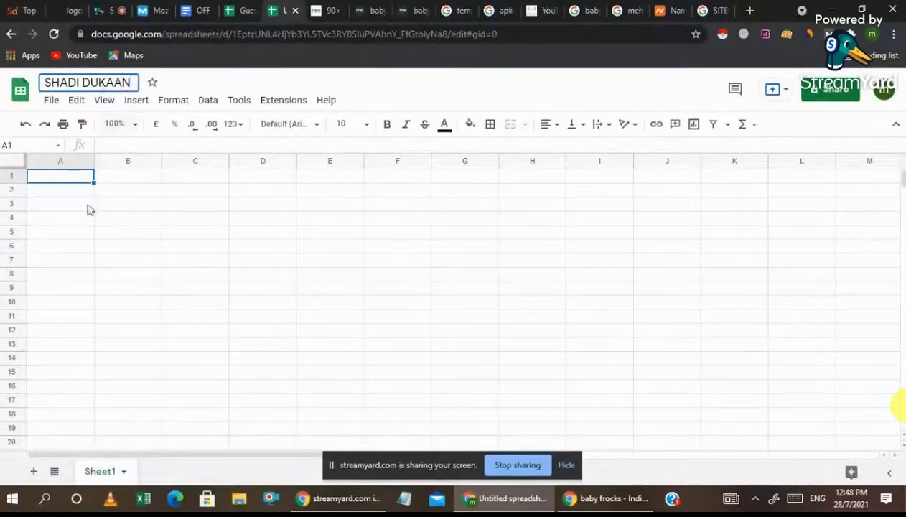
click(127, 181)
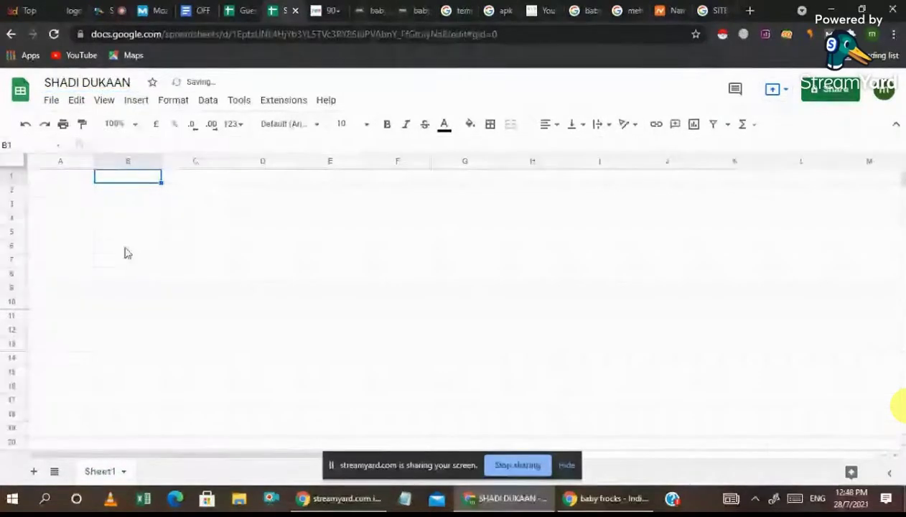
text(wE)
key(BackSpace)
key(BackSpace)
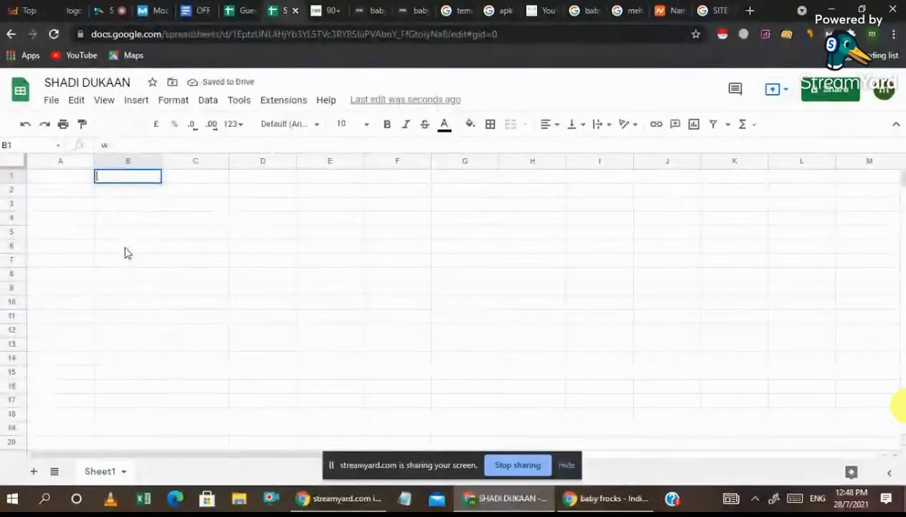
text(pRIFL)
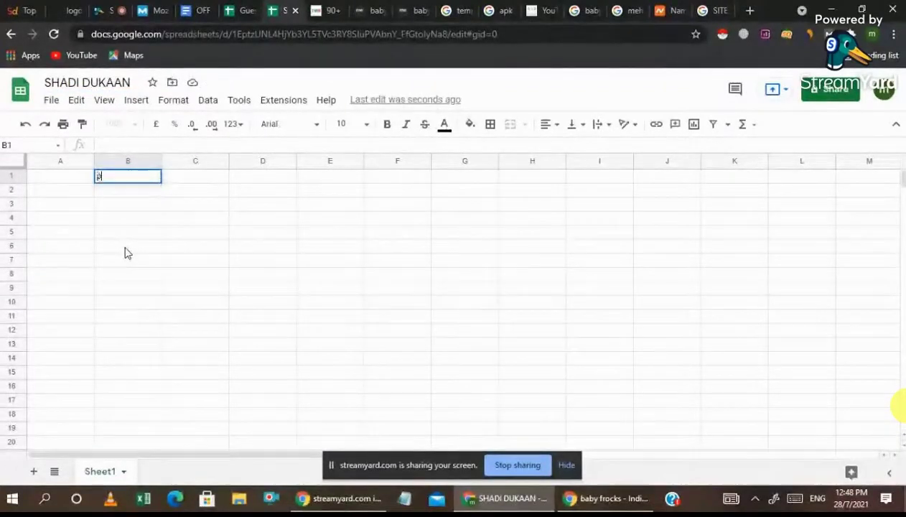
key(BackSpace)
key(BackSpace)
key(BackSpace)
key(BackSpace)
key(BackSpace)
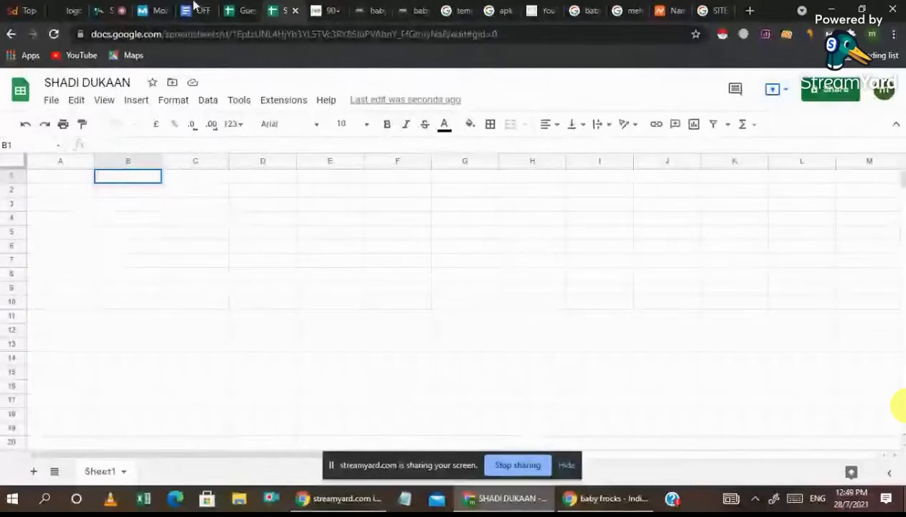
Paste the header row Url's, Our Website URL, Submitted Web Page, DA(100), Status and Indexing into B1:G1 of the SHADI DUKAAN spreadsheet
click(102, 10)
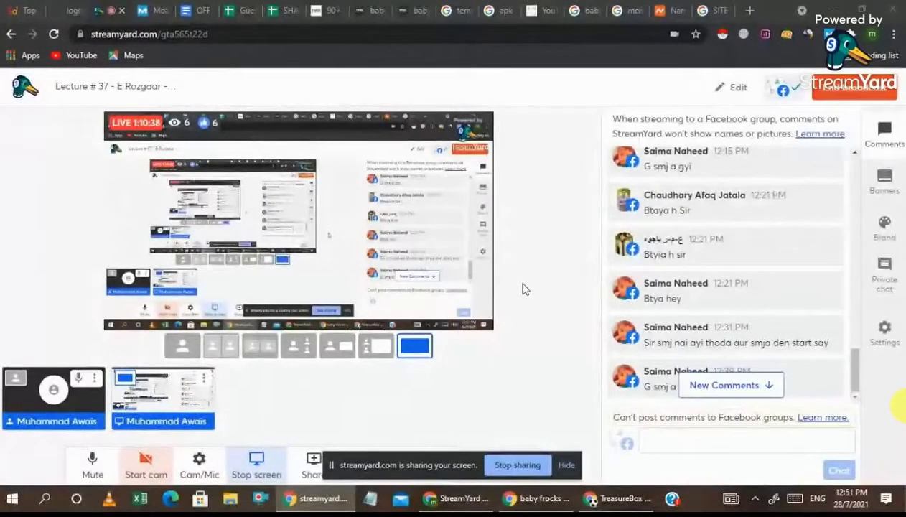
click(243, 10)
click(284, 10)
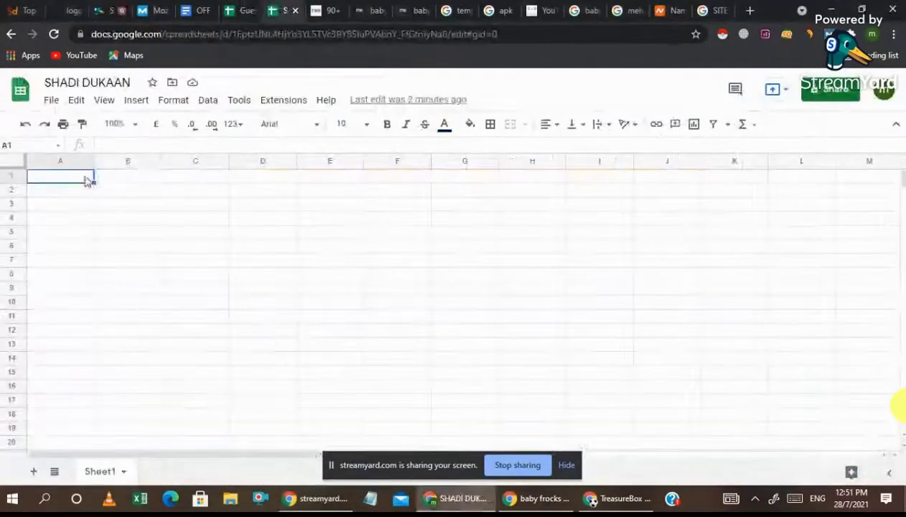
text(Url's	Your Website URL	Submitted Web Page	DA(100)	Status	Indexing)
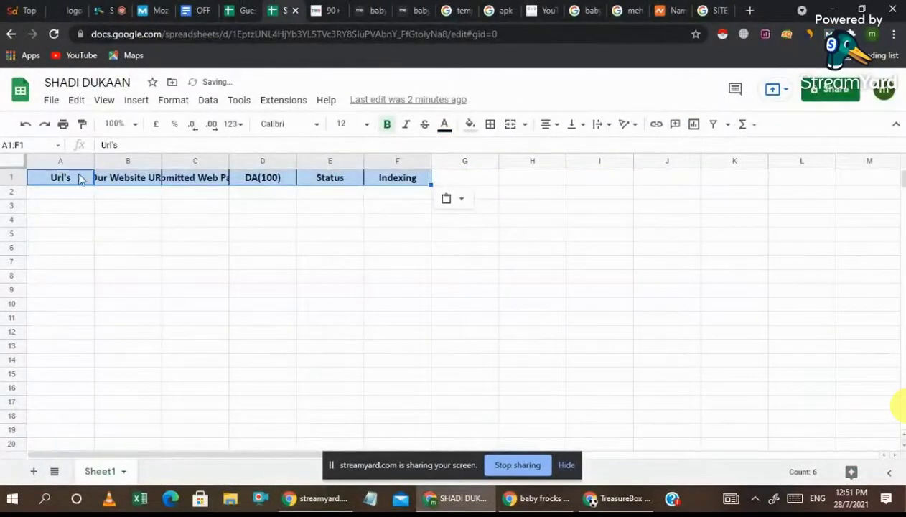
key(ctrl+z)
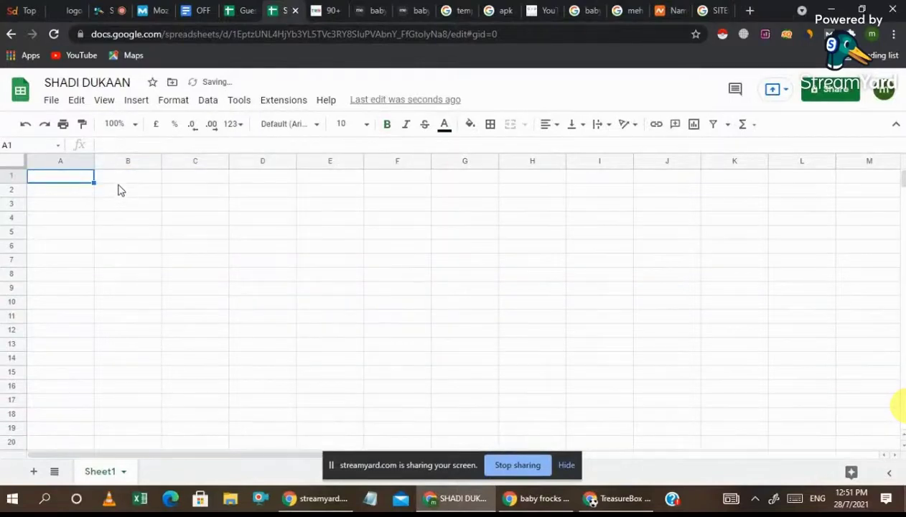
click(123, 181)
text(Url's	Our Website URL	Submitted Web Page	DA(100)	Status	Indexing)
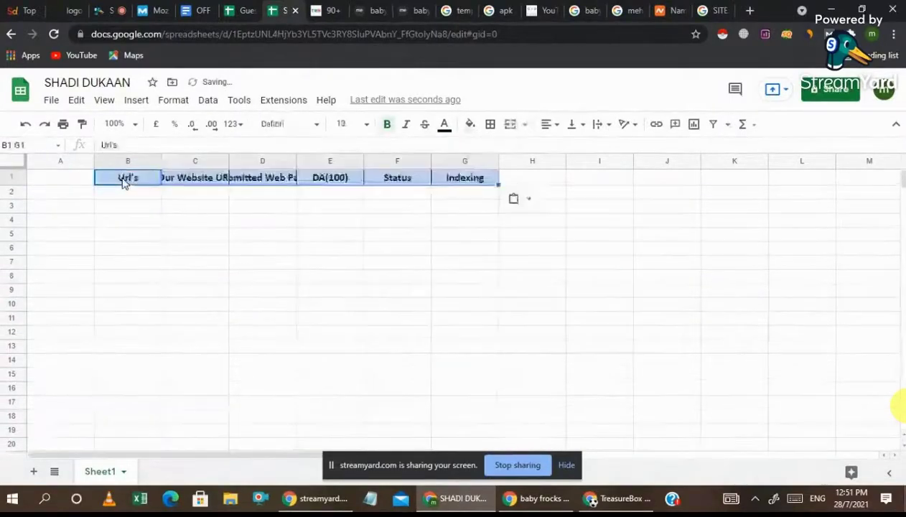
Widen columns B, C and D so that the Our Website URL and Submitted Web Page headers fit in full
drag(162, 158, 199, 158)
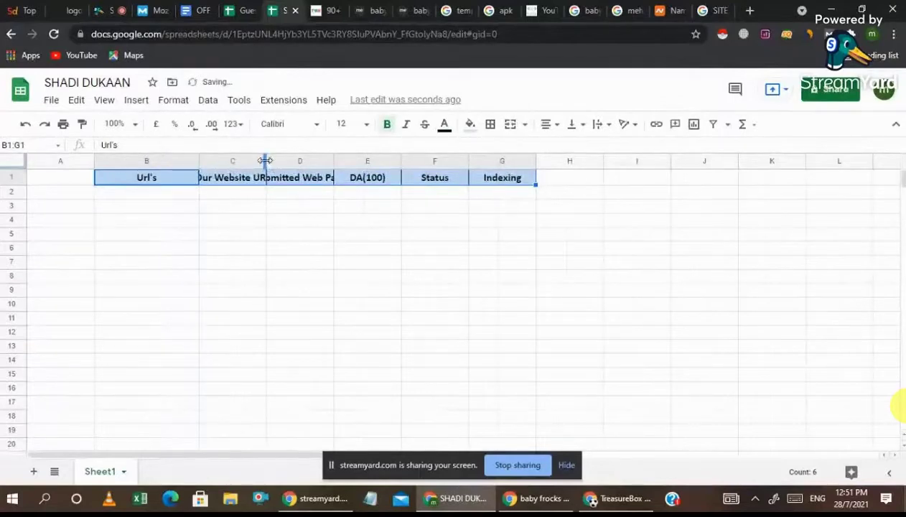
drag(265, 159, 304, 160)
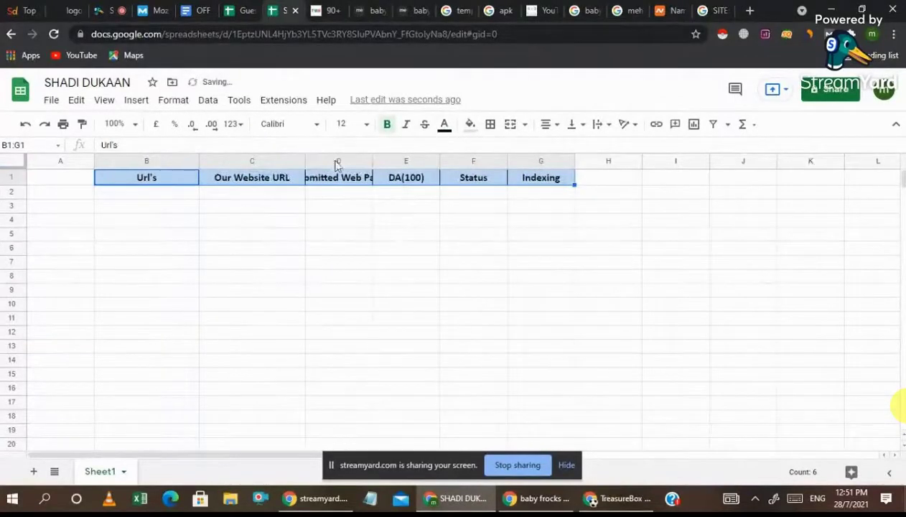
drag(370, 159, 435, 162)
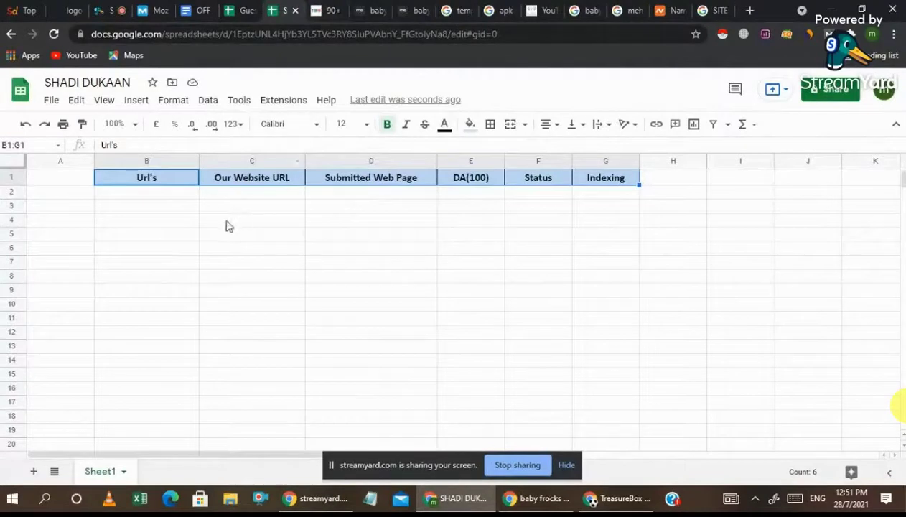
click(152, 194)
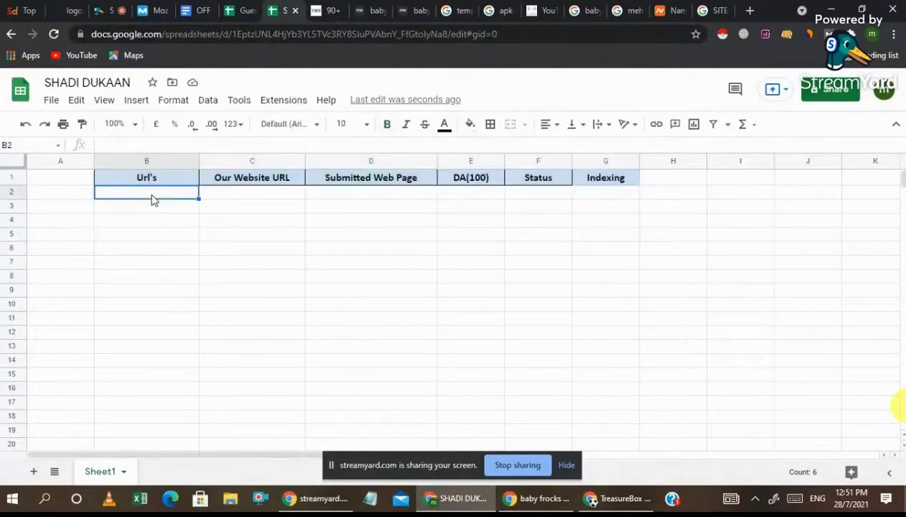
click(366, 10)
click(128, 34)
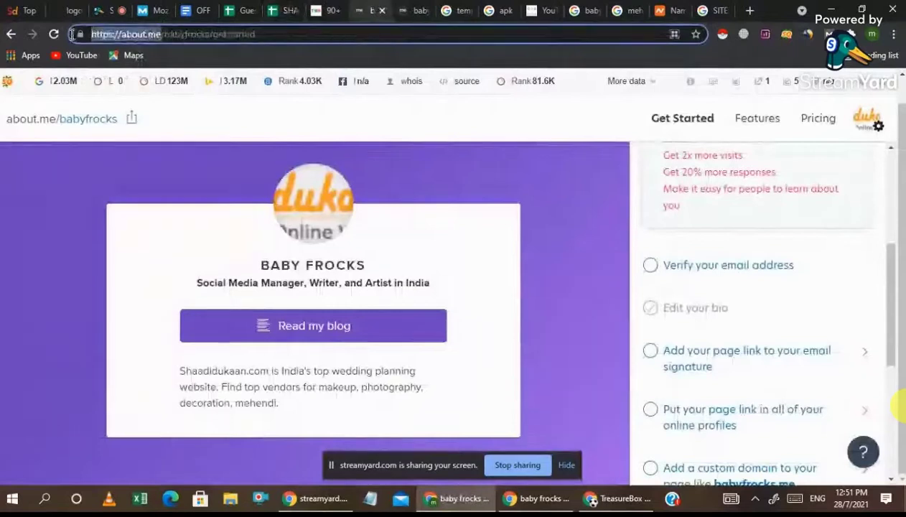
click(291, 10)
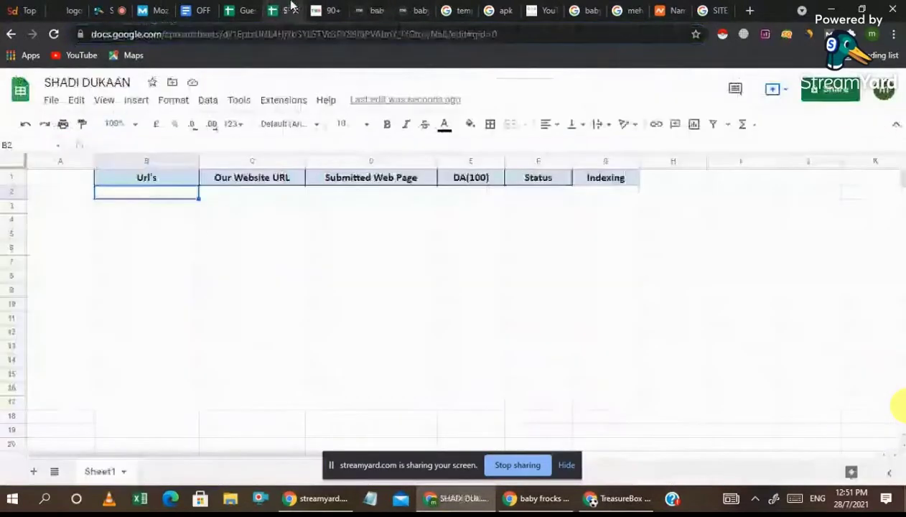
text(https://about.me/)
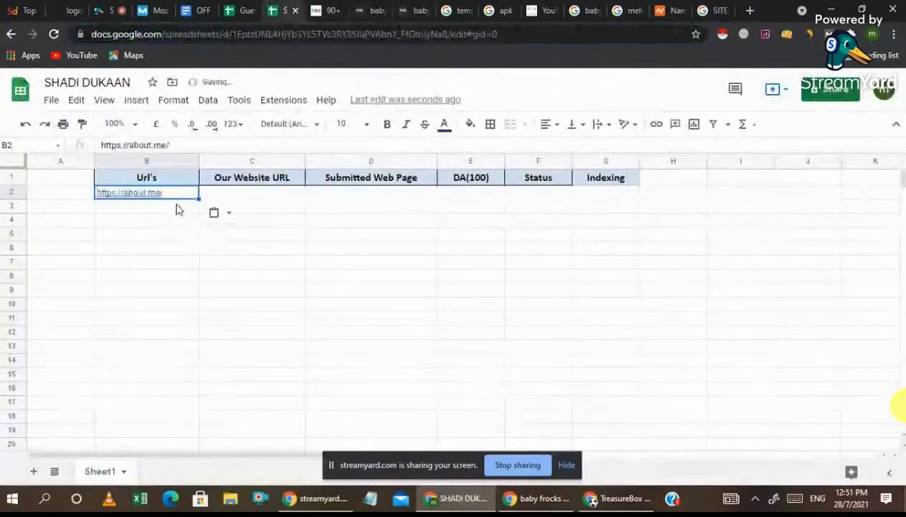
click(231, 197)
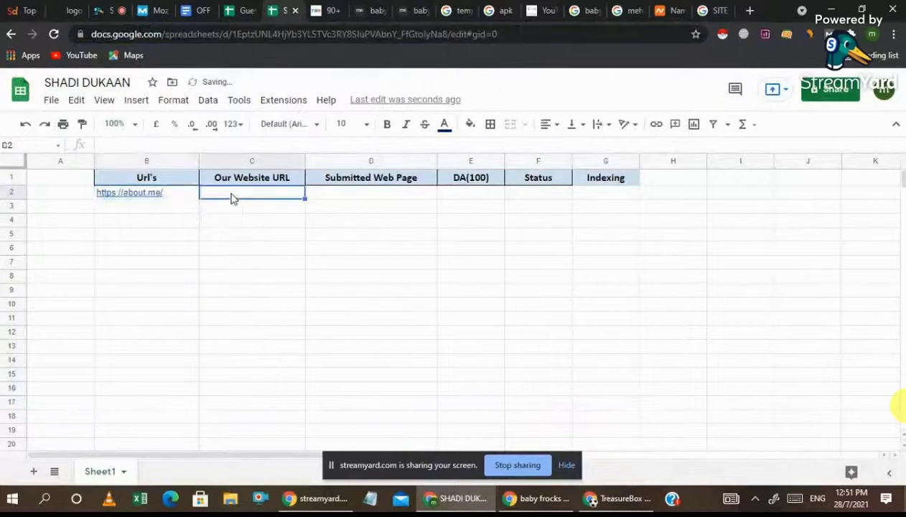
click(34, 7)
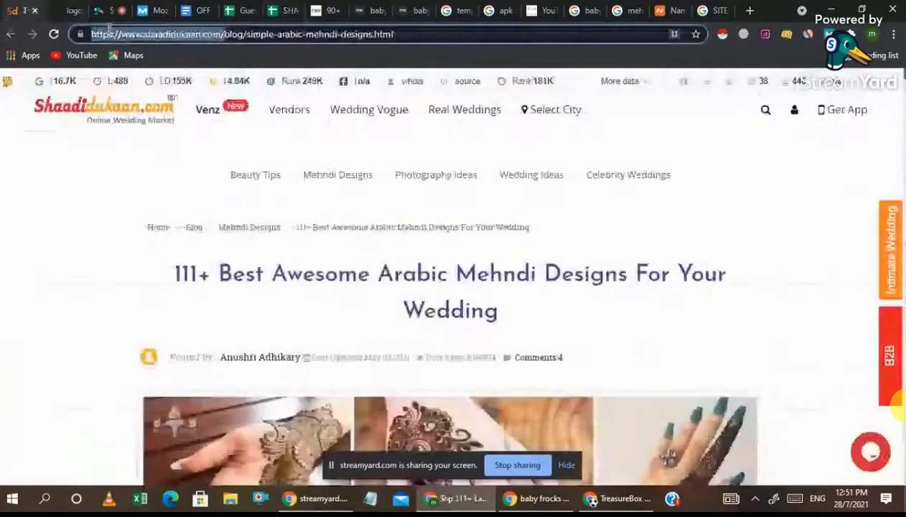
drag(109, 29, 217, 42)
key(ctrl+c)
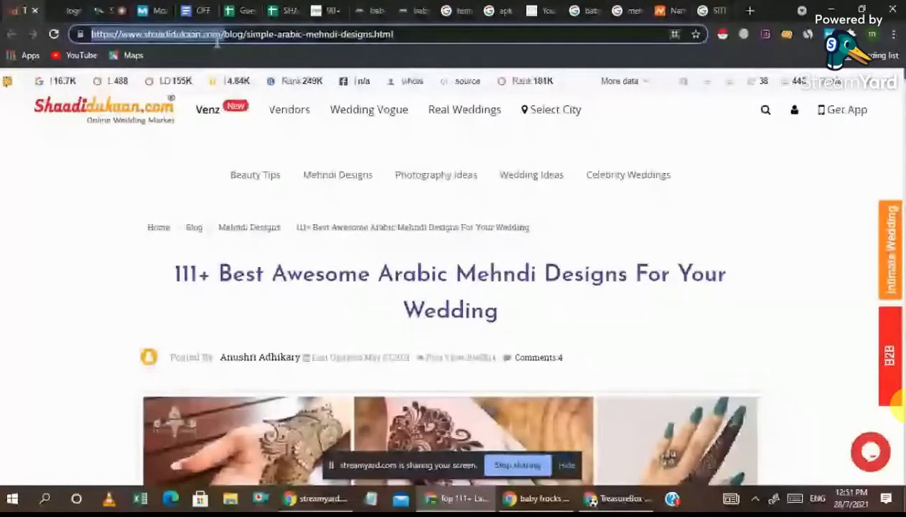
click(280, 7)
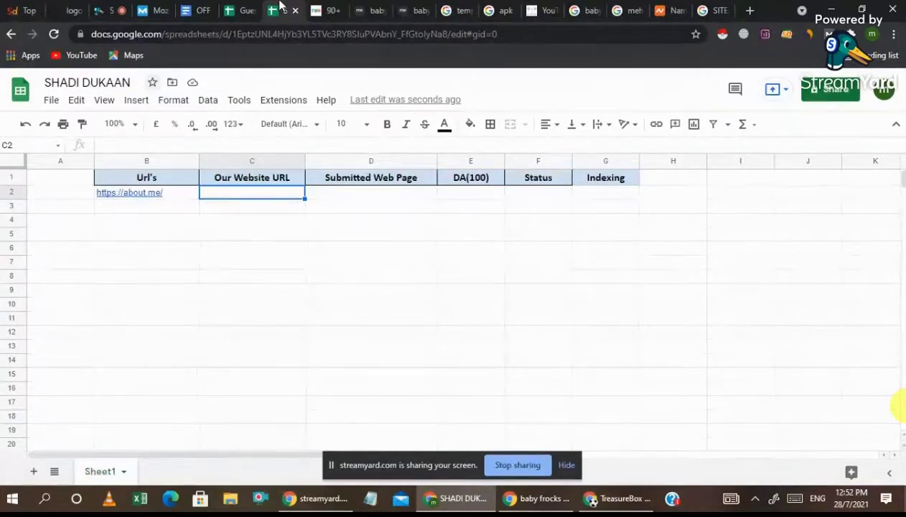
key(ctrl+v)
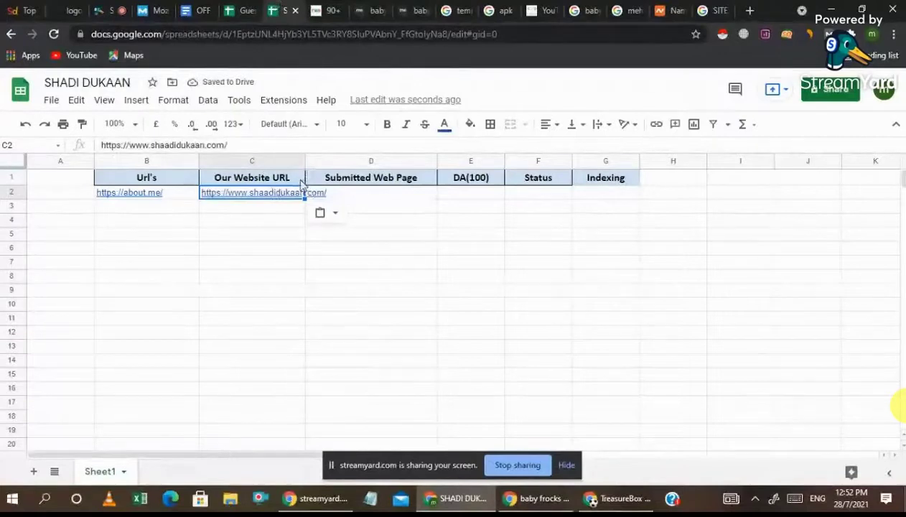
click(285, 177)
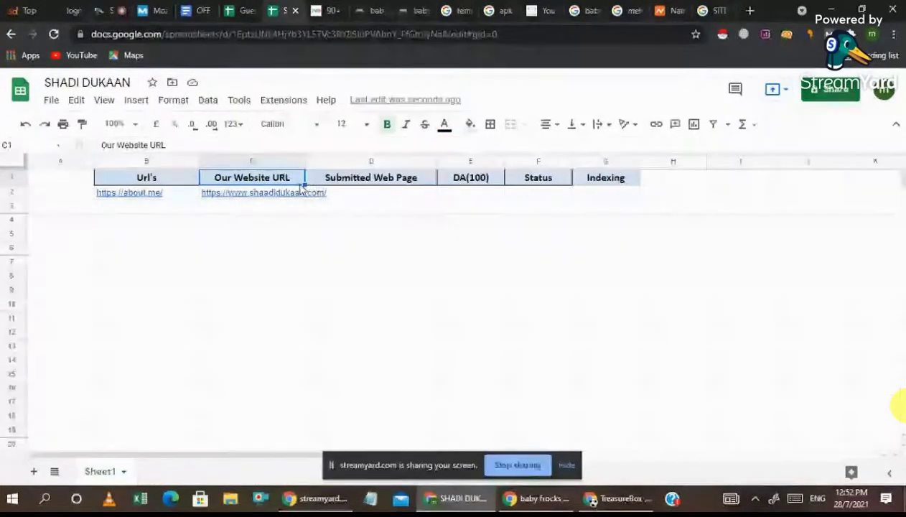
drag(306, 161, 352, 161)
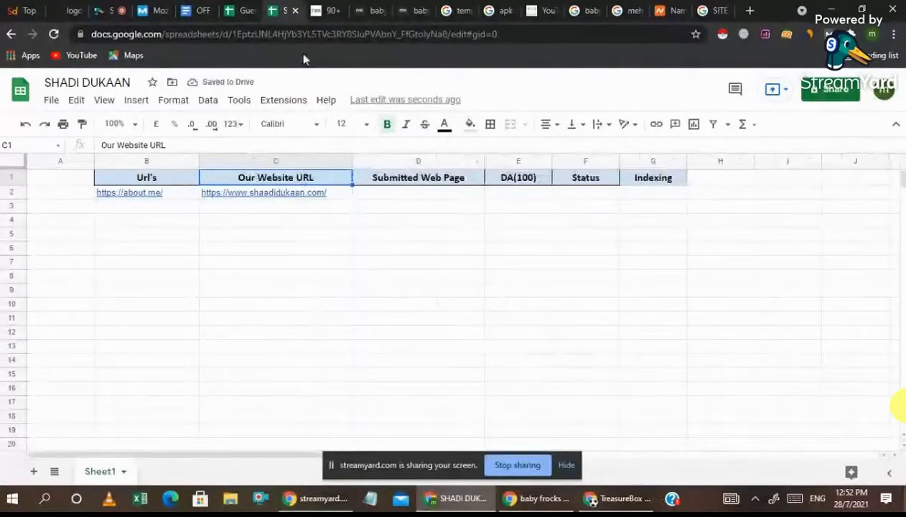
click(359, 8)
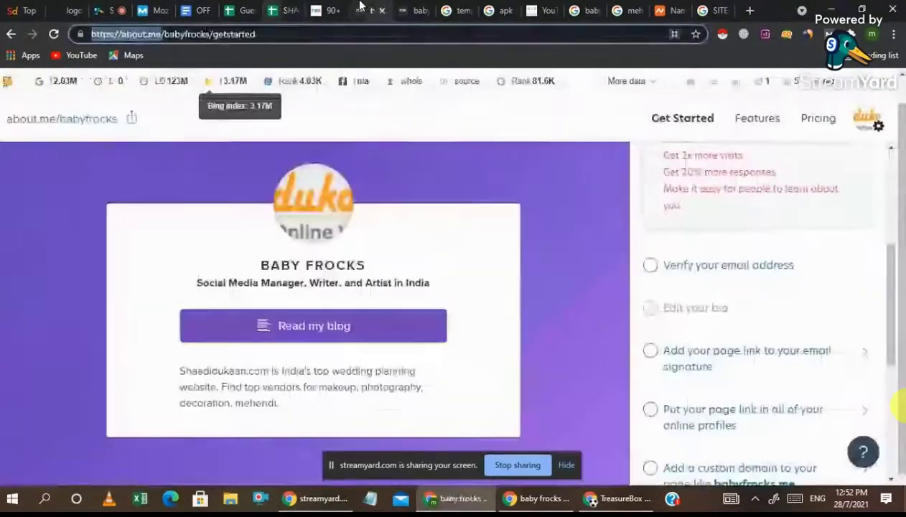
drag(213, 34, 40, 36)
key(ctrl+c)
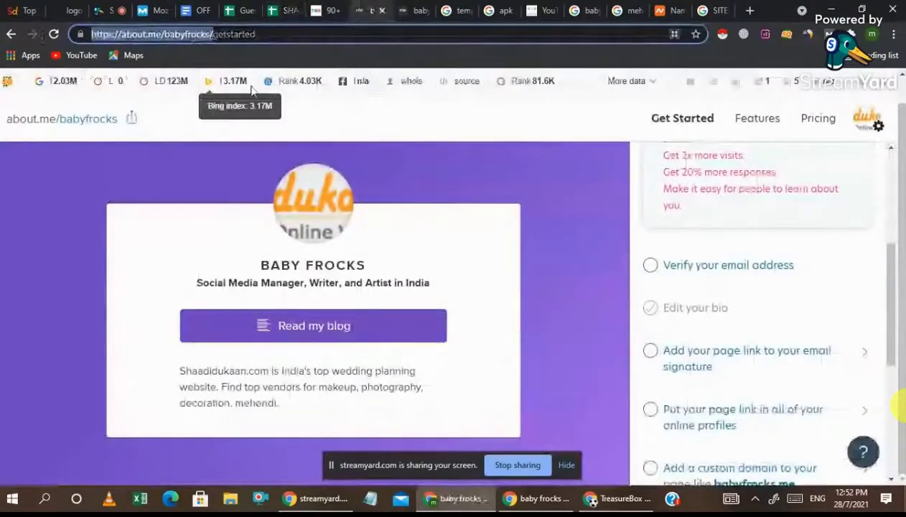
click(290, 14)
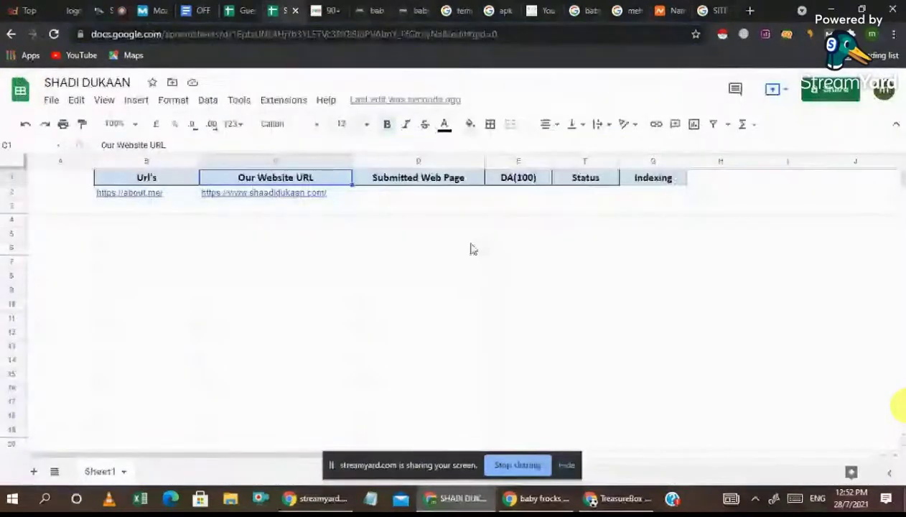
click(429, 196)
key(ctrl+v)
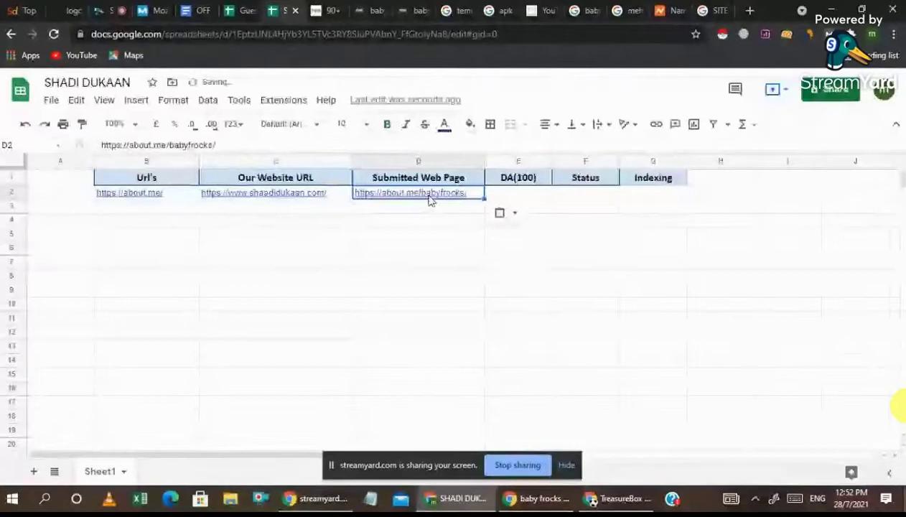
Turn on MozBar on the Baby Frocks about.me page, log out of it and log back in to Moz with the saved credentials
click(518, 196)
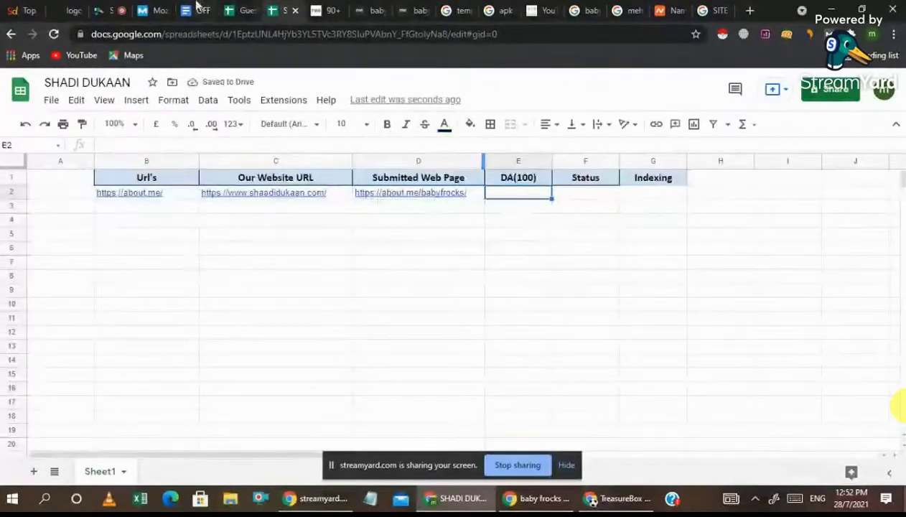
click(370, 10)
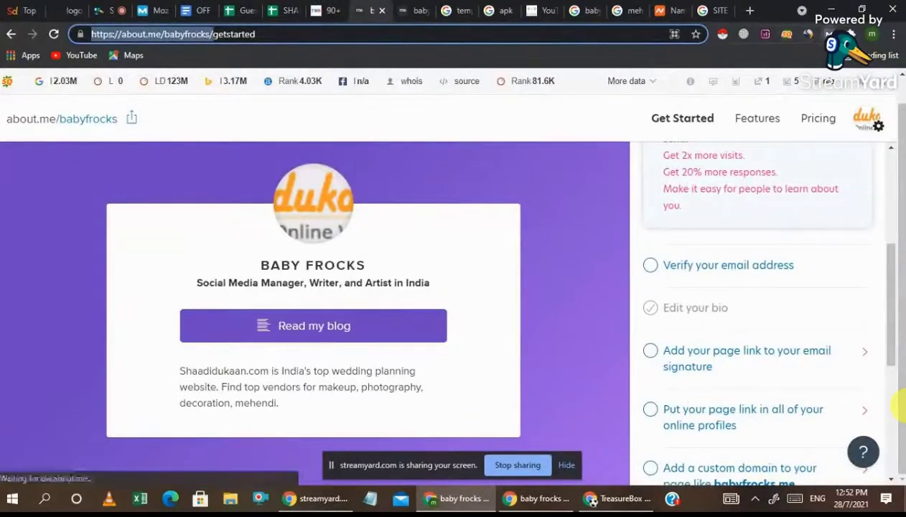
click(816, 84)
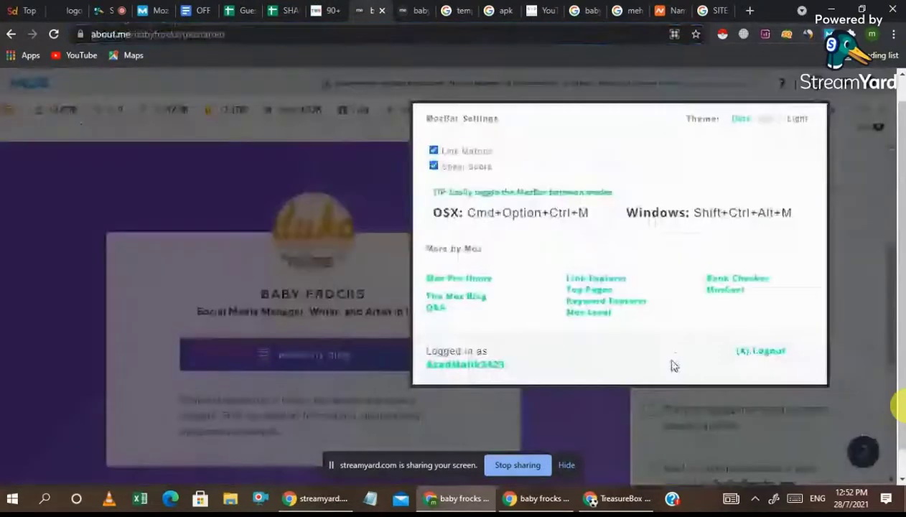
click(760, 352)
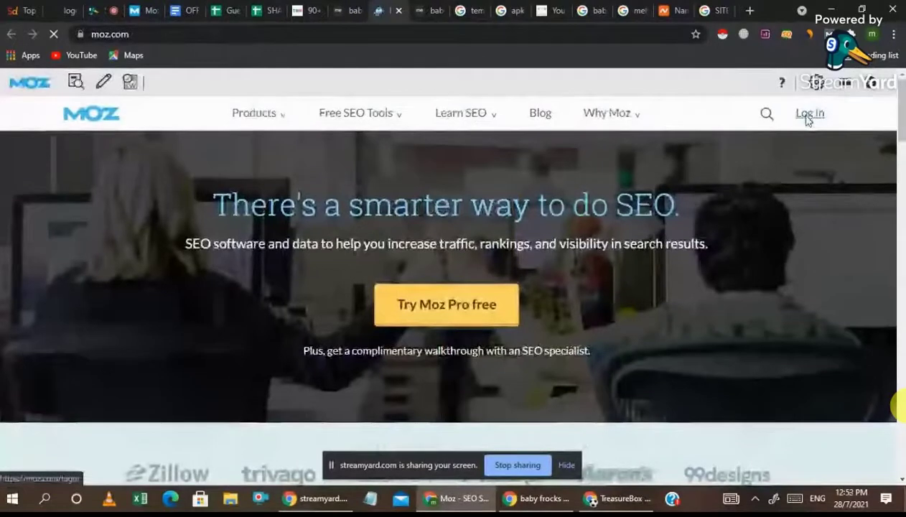
click(811, 120)
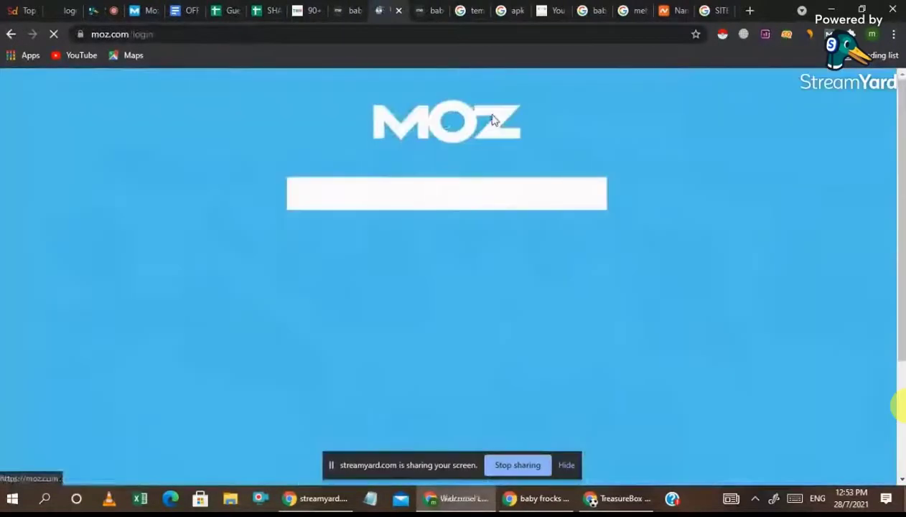
scroll(433, 299, down, 2)
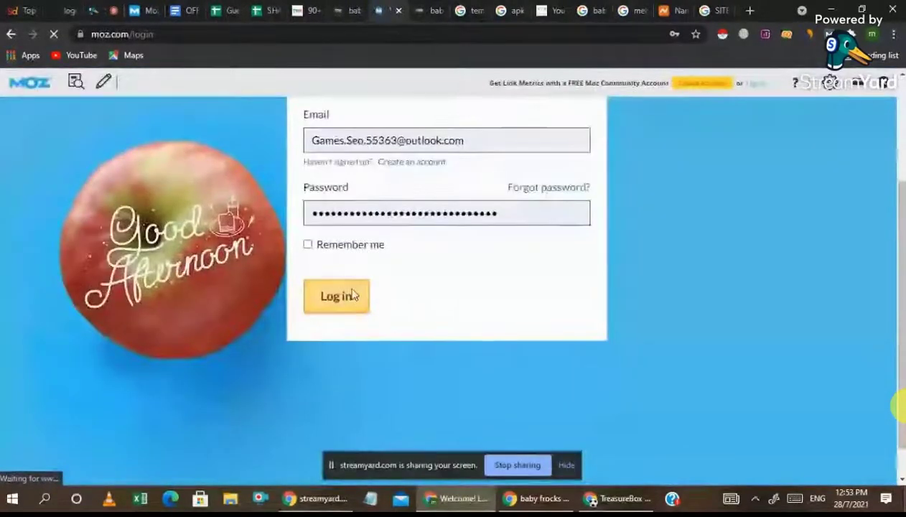
click(353, 295)
Check the DA of the Baby Frocks about.me page in MozBar and enter 92 in E2 under DA(100)
click(355, 7)
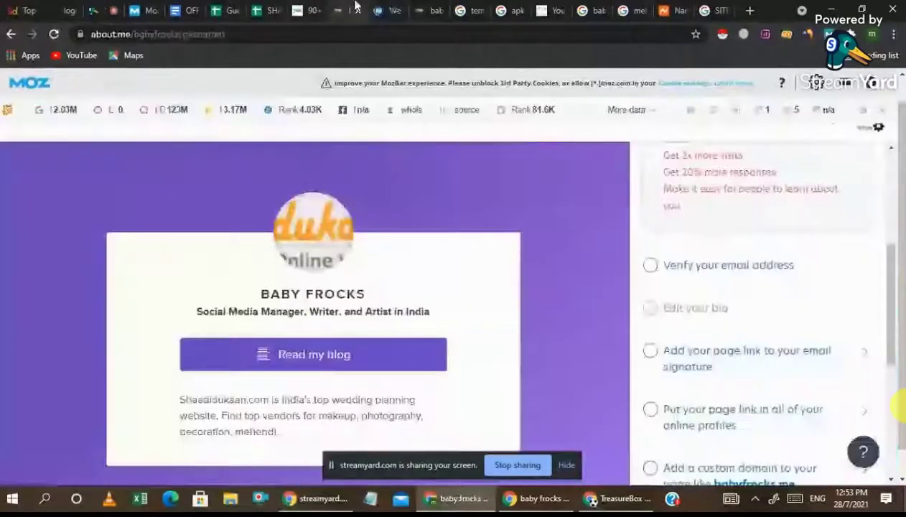
click(378, 8)
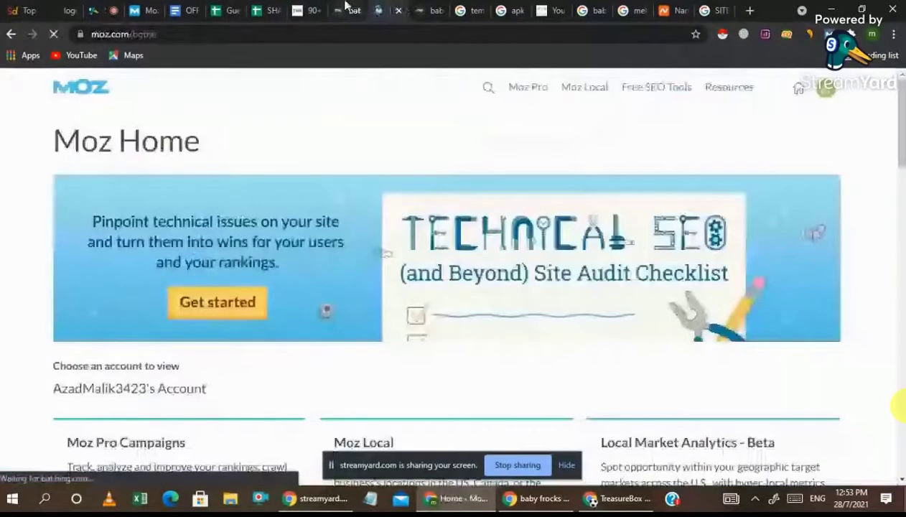
click(345, 6)
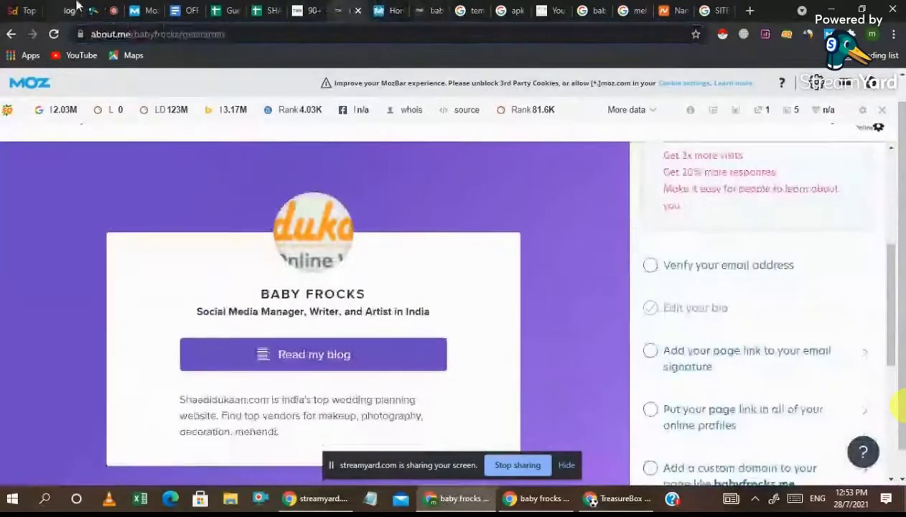
click(101, 8)
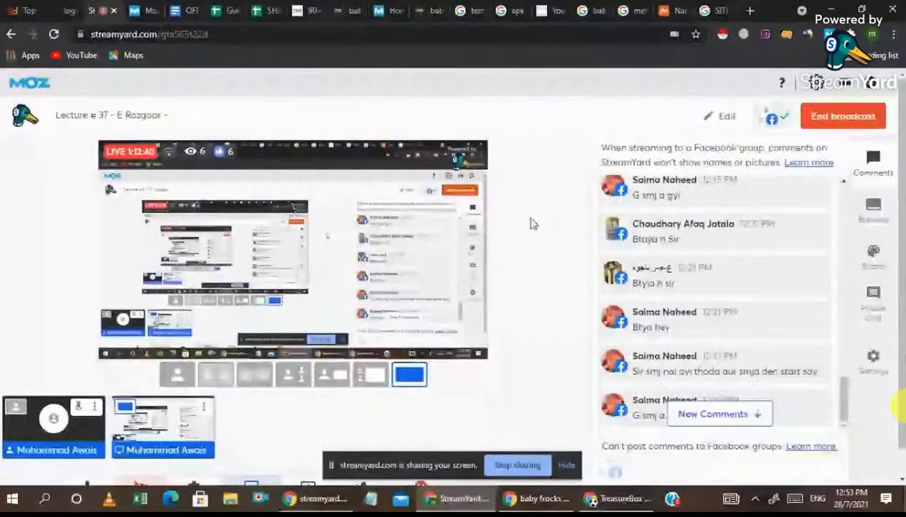
click(388, 10)
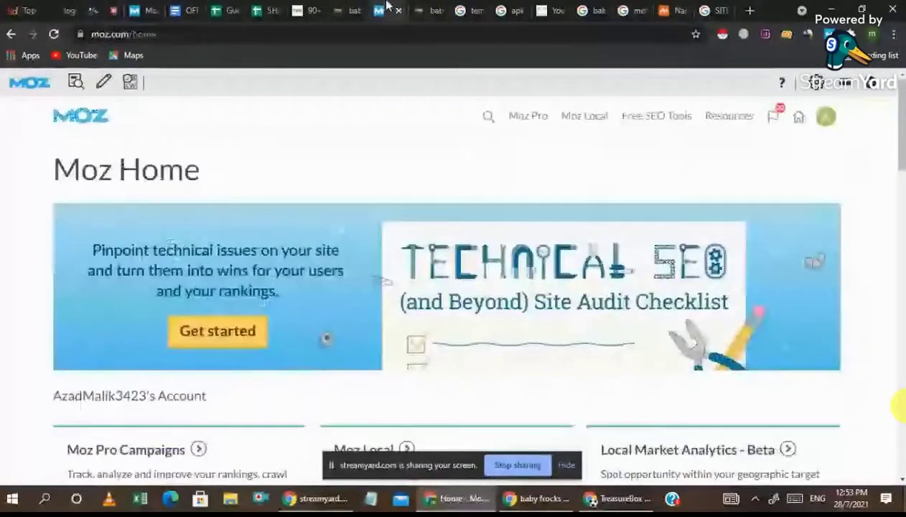
click(429, 10)
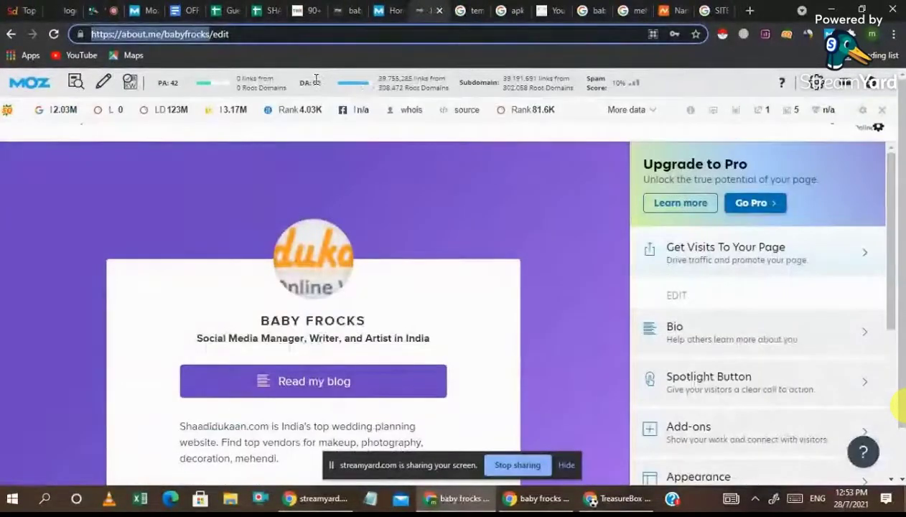
click(265, 10)
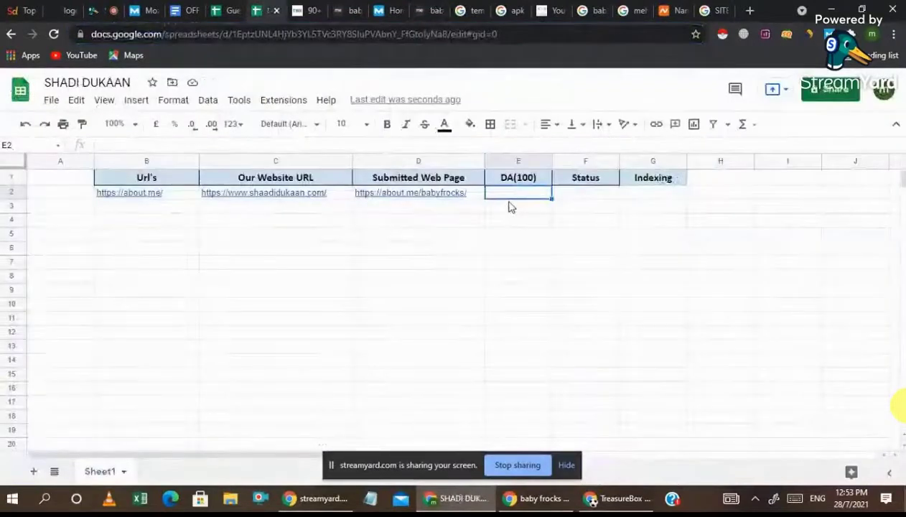
text(92)
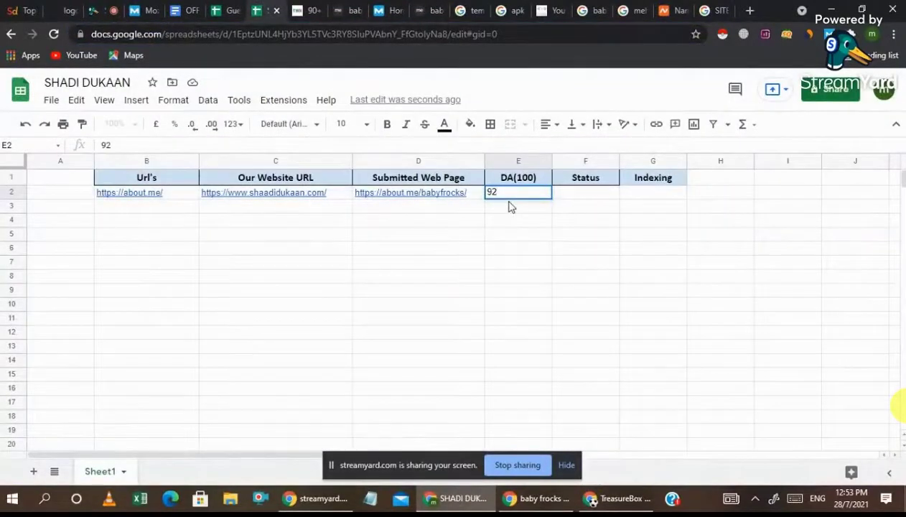
Enter LIVE in F2 under Status
click(582, 194)
text(Yes)
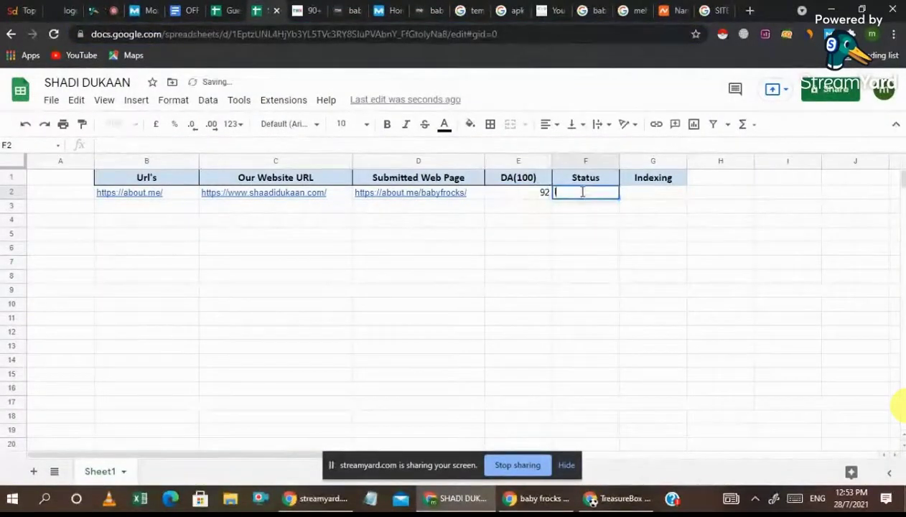
key(BackSpace)
key(BackSpace)
key(BackSpace)
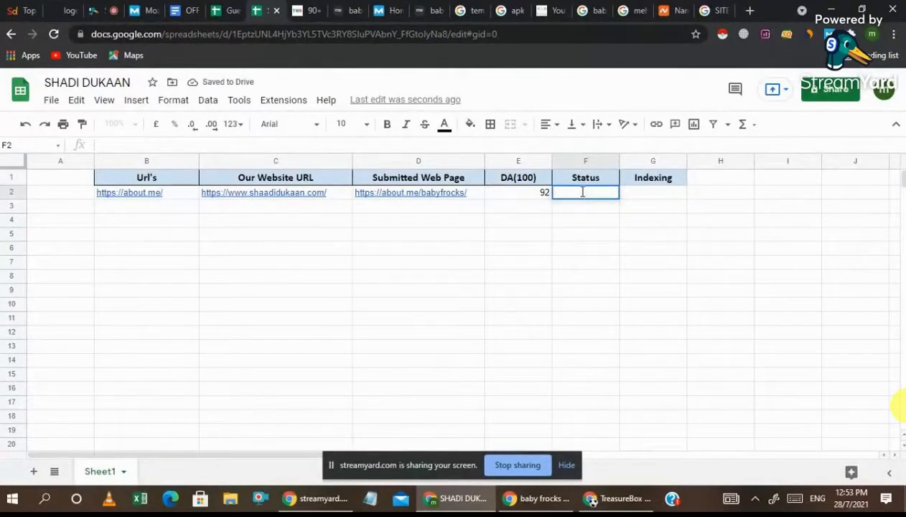
text(LIVE)
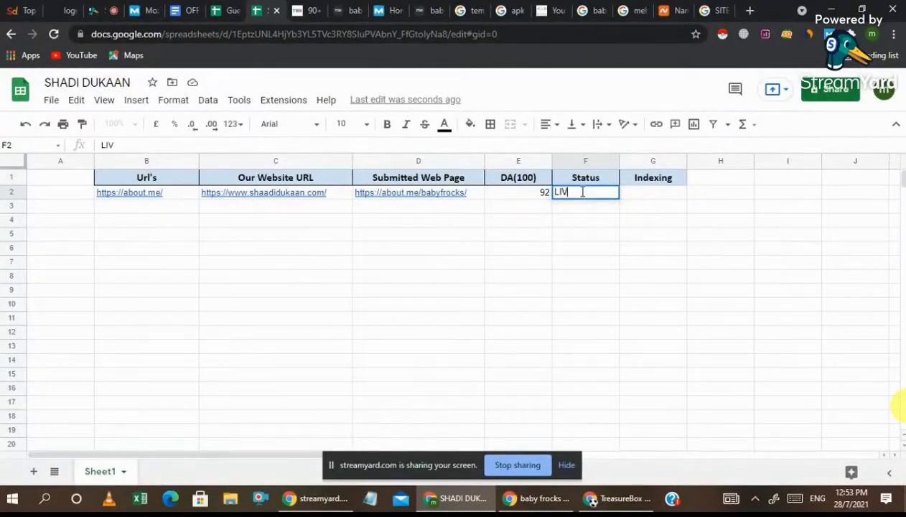
Delete column G, which holds the Indexing header
click(650, 164)
right_click(649, 164)
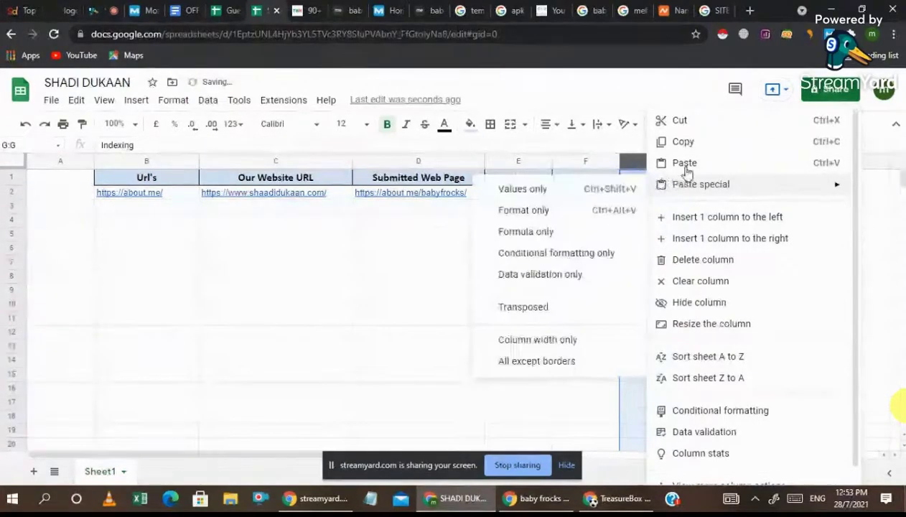
click(690, 260)
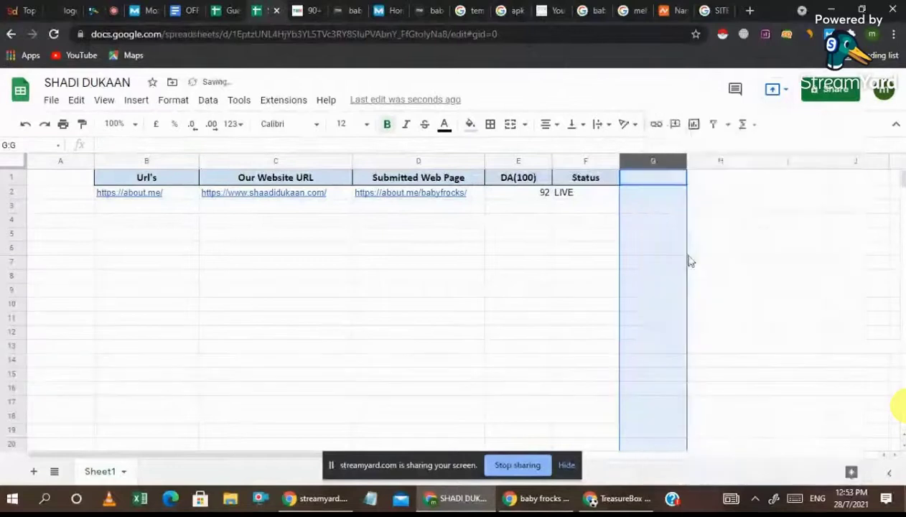
click(520, 260)
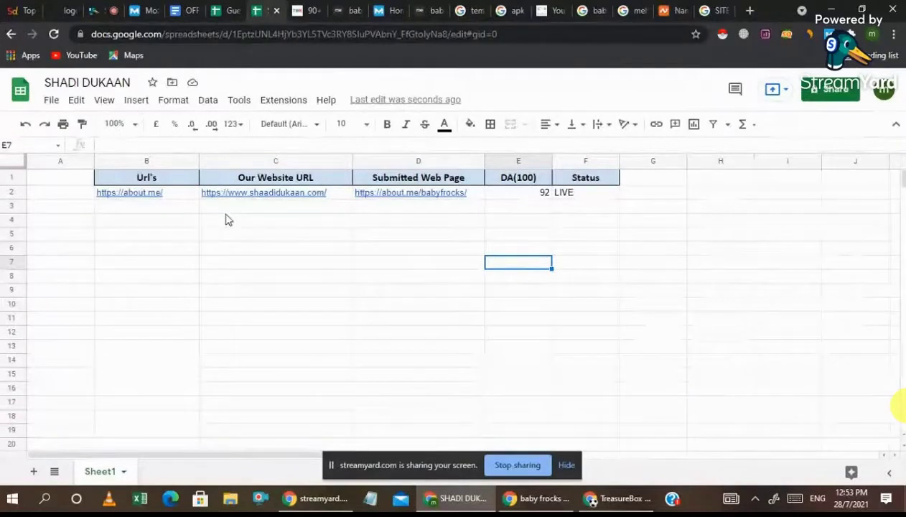
Set the font size of the whole header row 1 to 14
click(177, 179)
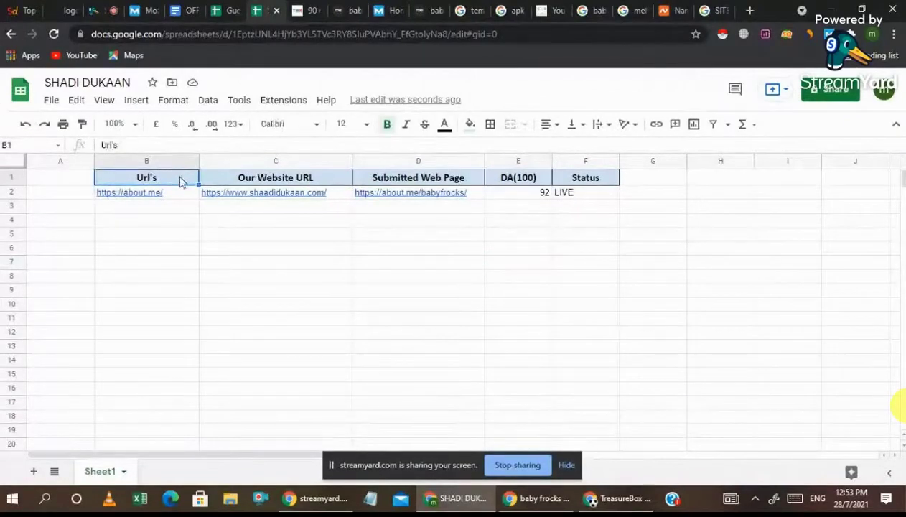
click(11, 177)
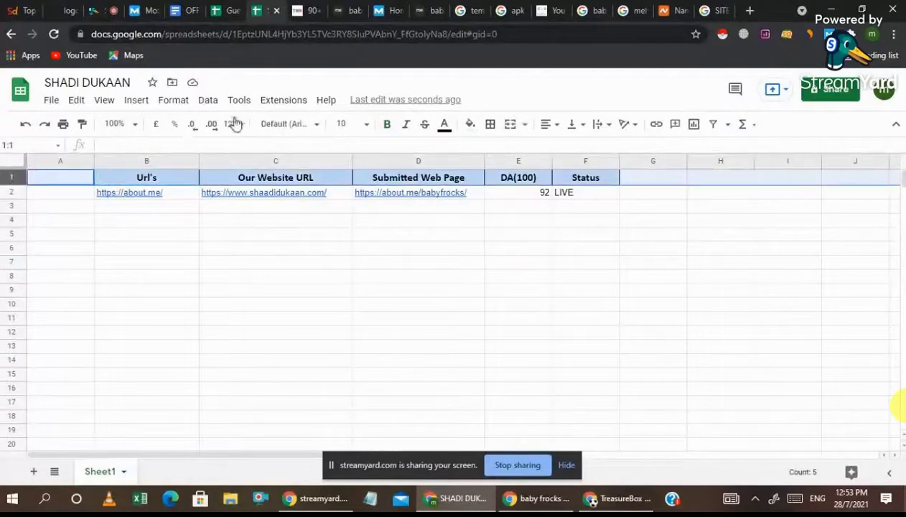
click(346, 124)
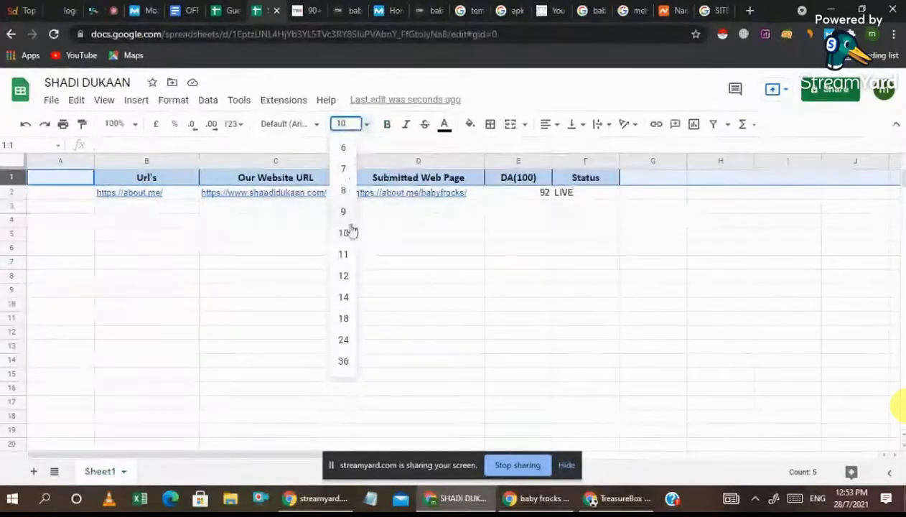
click(346, 296)
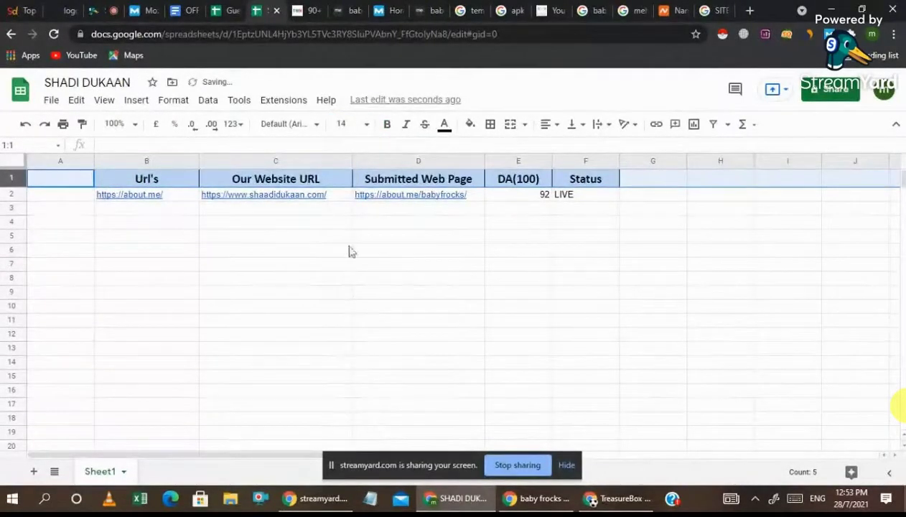
click(365, 124)
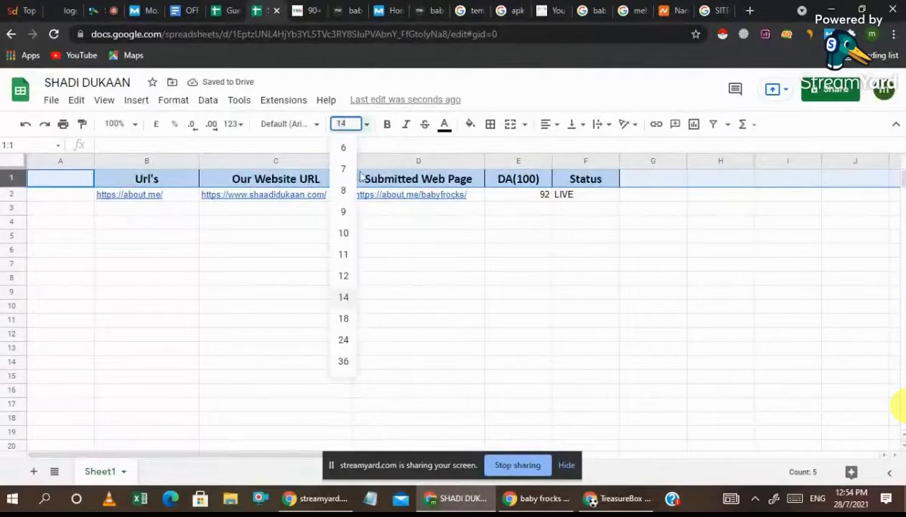
click(344, 296)
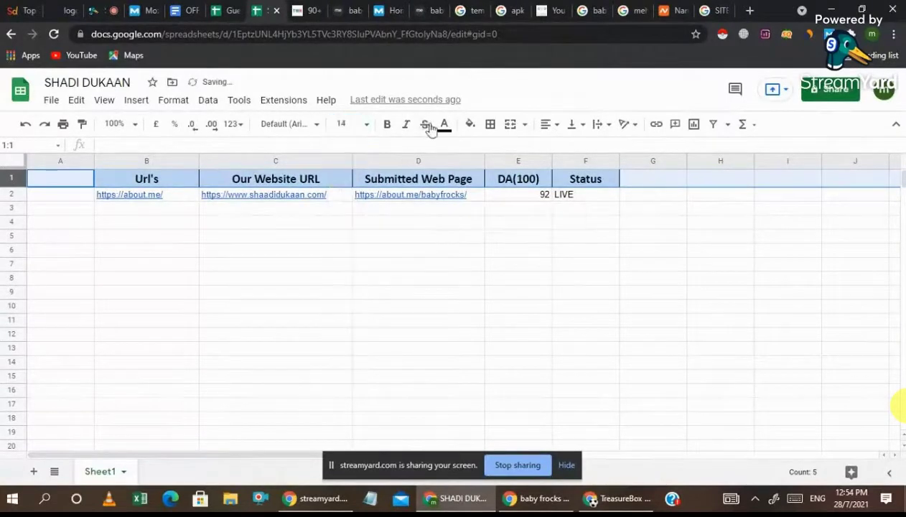
Fill the whole header row 1 with a medium blue background
click(470, 124)
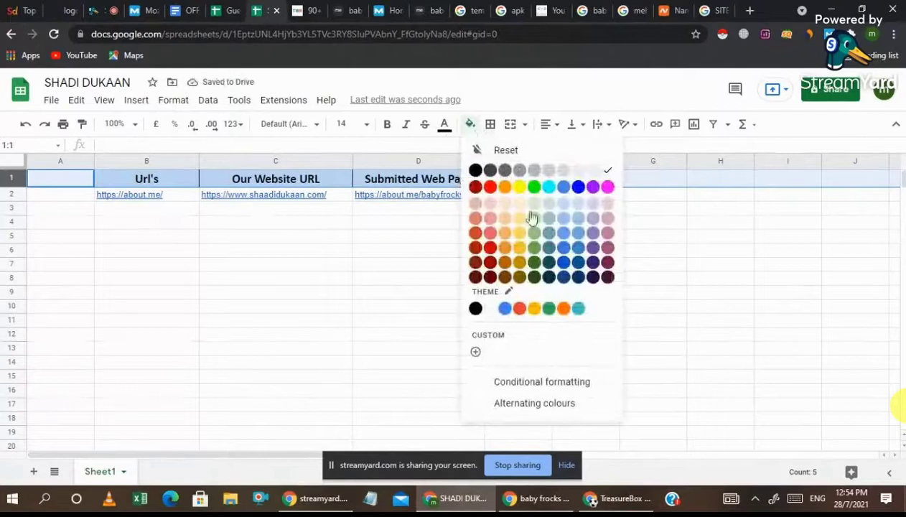
click(563, 233)
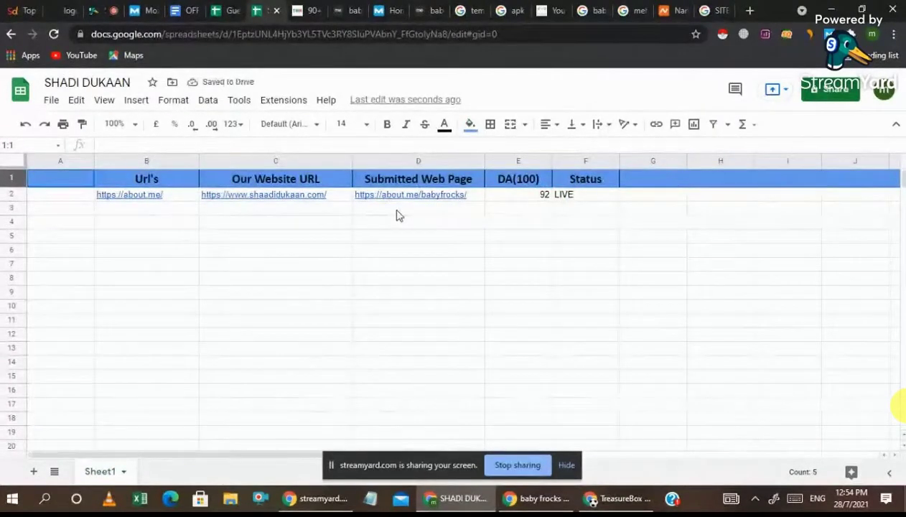
click(246, 242)
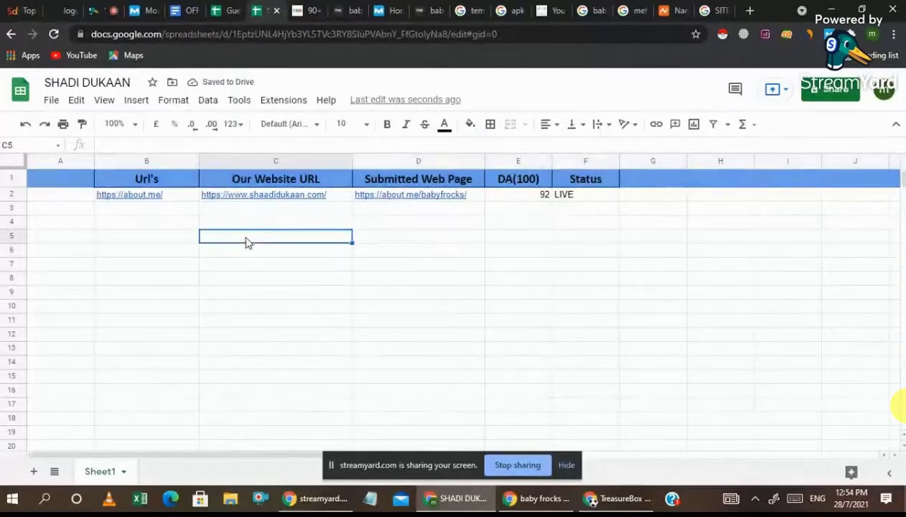
Review the recorded URLs in B2 and C2, and examine the shaadidukaan.com blog article, highlighting the keyword Arabic Mehndi Designs in its title
click(172, 201)
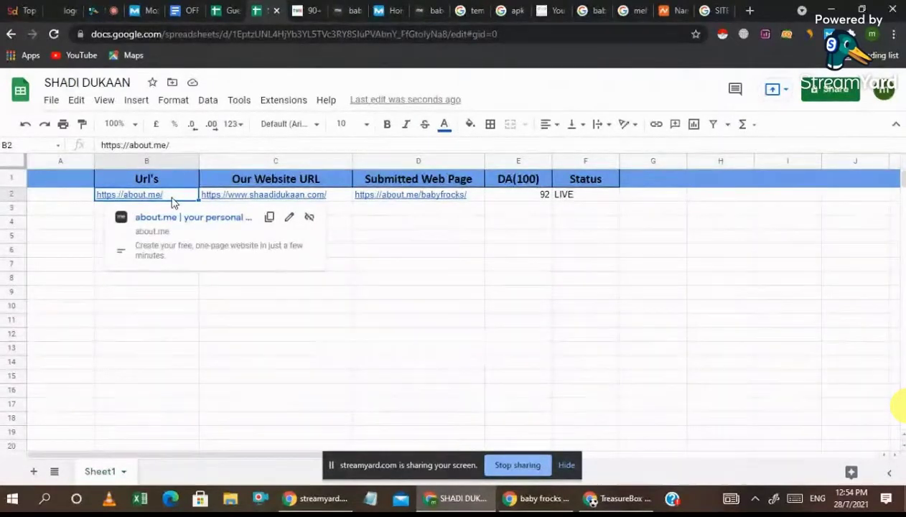
click(342, 198)
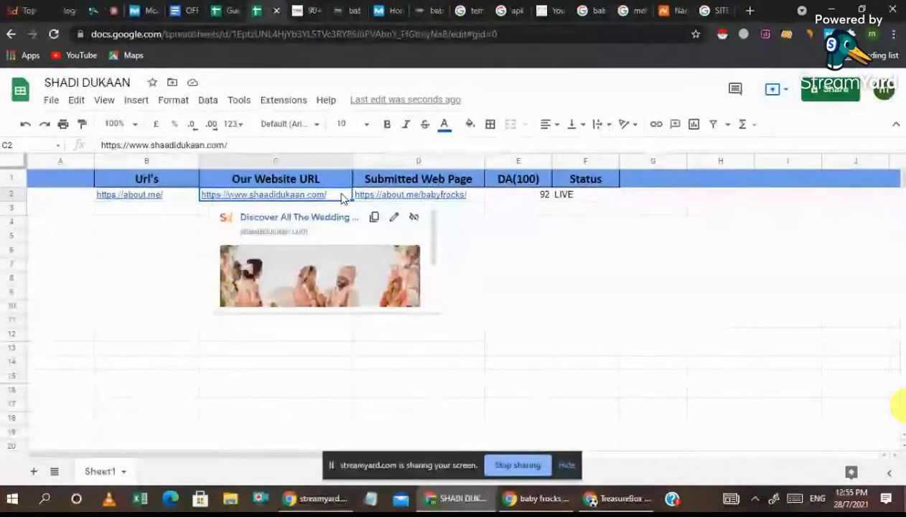
key(ctrl+1)
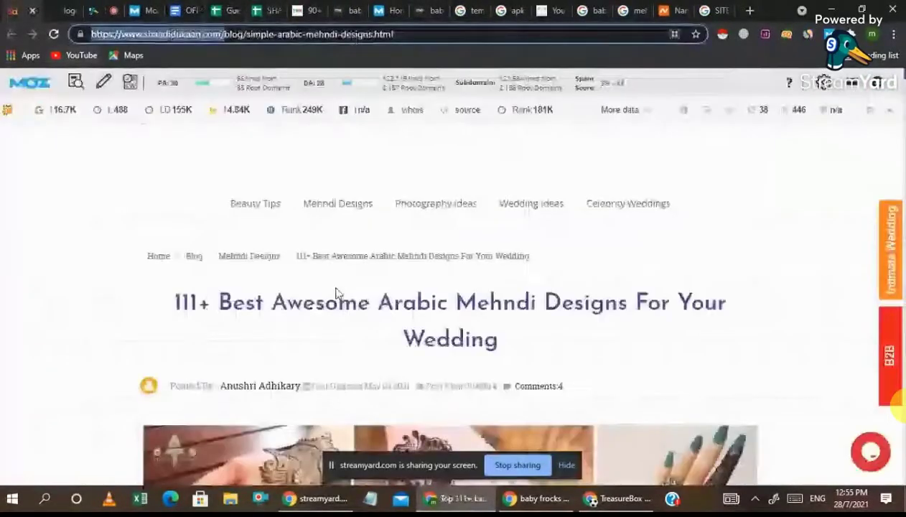
scroll(337, 293, down, 5)
scroll(336, 293, down, 5)
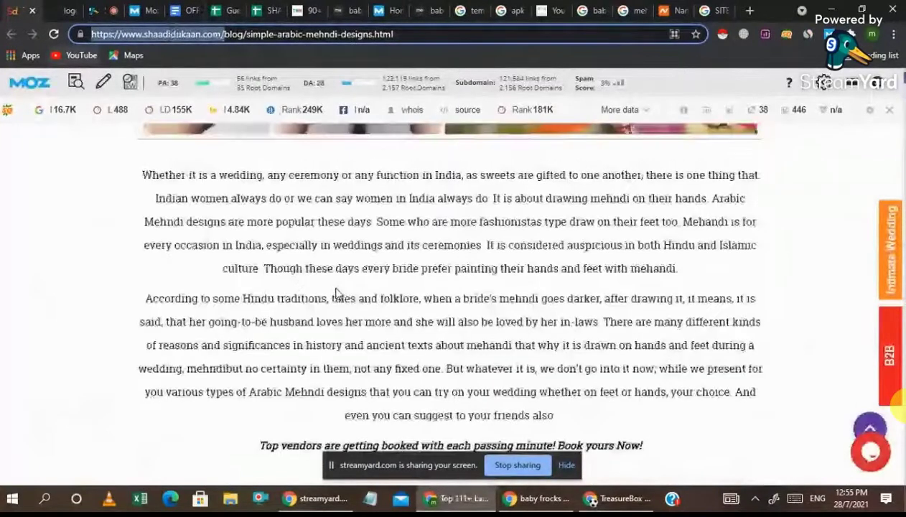
scroll(337, 293, up, 10)
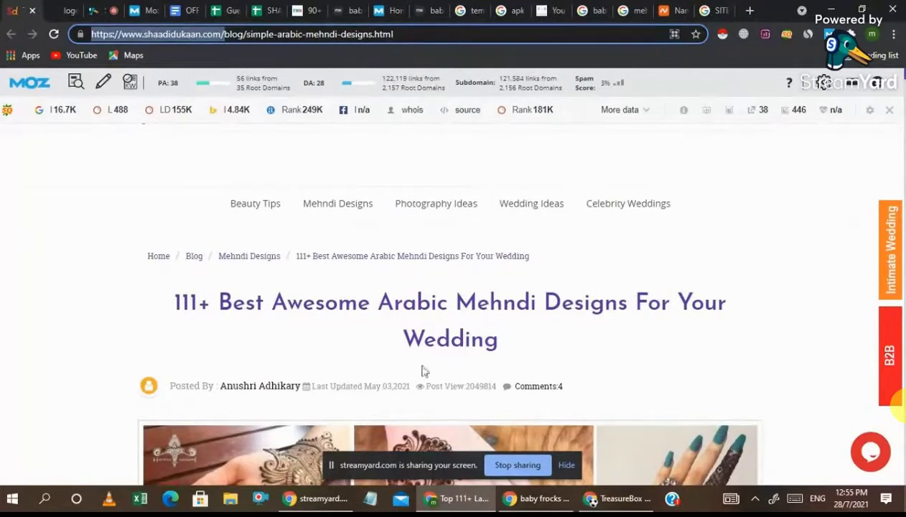
drag(378, 298, 626, 300)
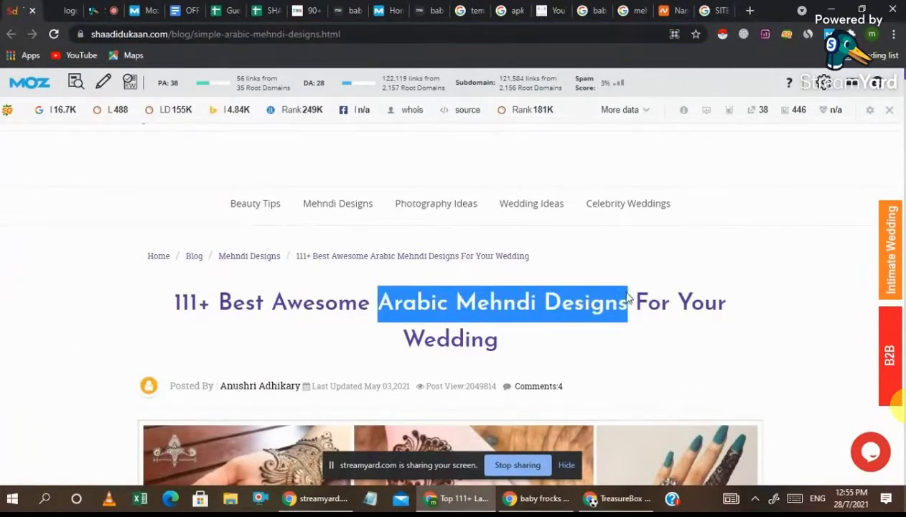
Search Google for the highlighted title phrase Arabic Mehndi Designs and open the shaadidukaan.com result in its own tab
right_click(567, 298)
click(602, 342)
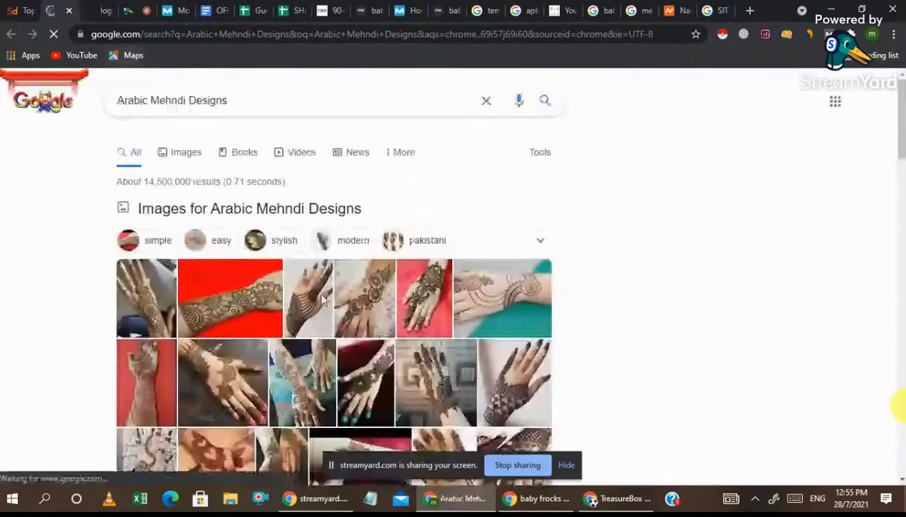
scroll(323, 300, down, 15)
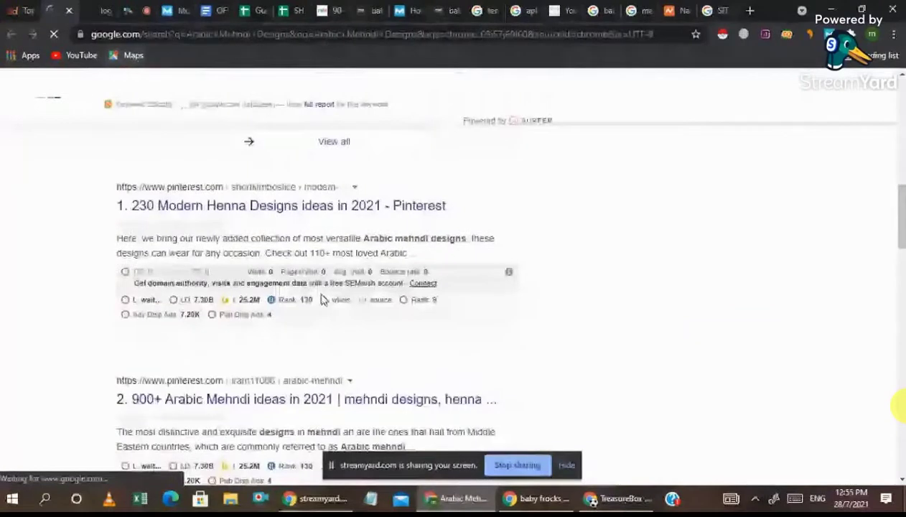
scroll(321, 300, down, 4)
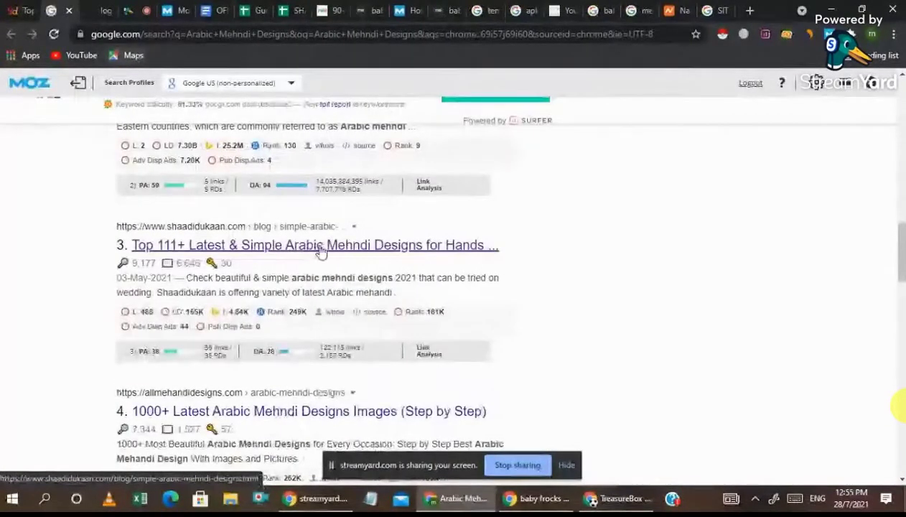
middle_click(311, 248)
click(97, 9)
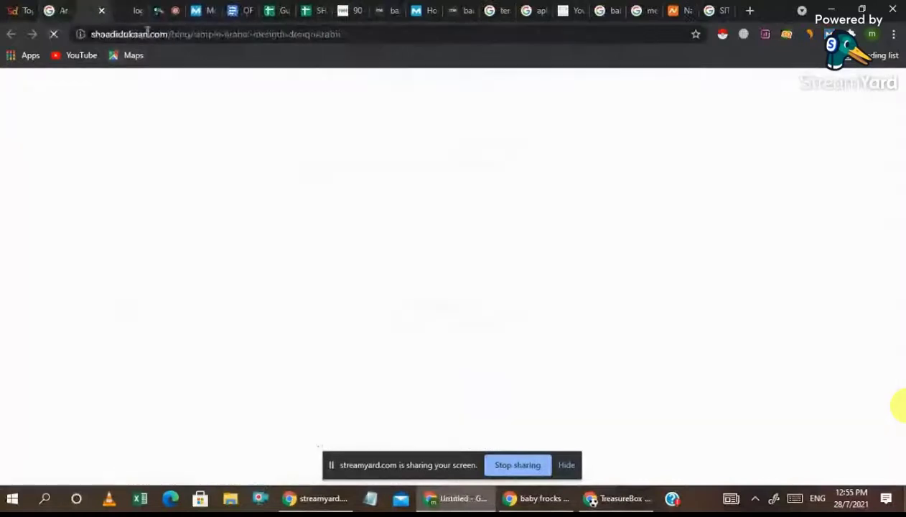
Examine the address and the image content of the simple-arabic-mehndi-designs article on shaadidukaan.com
click(157, 36)
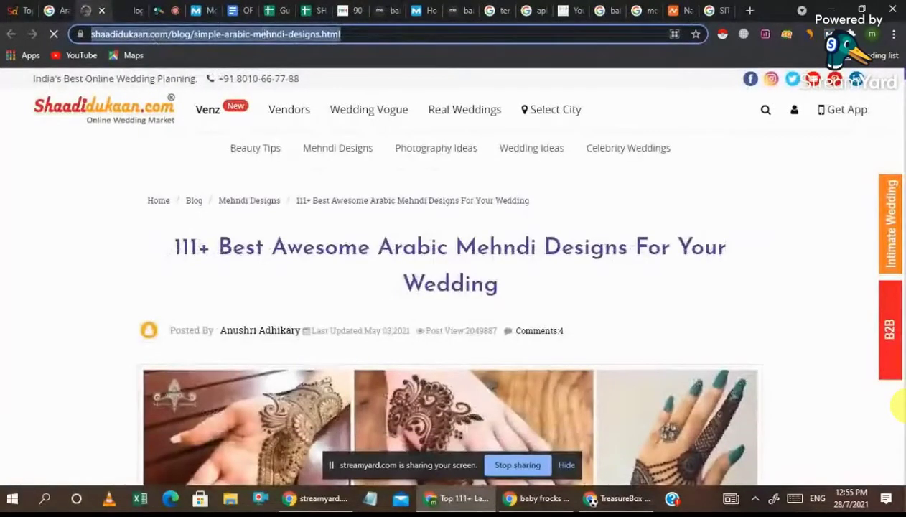
scroll(367, 205, down, 3)
scroll(364, 203, down, 10)
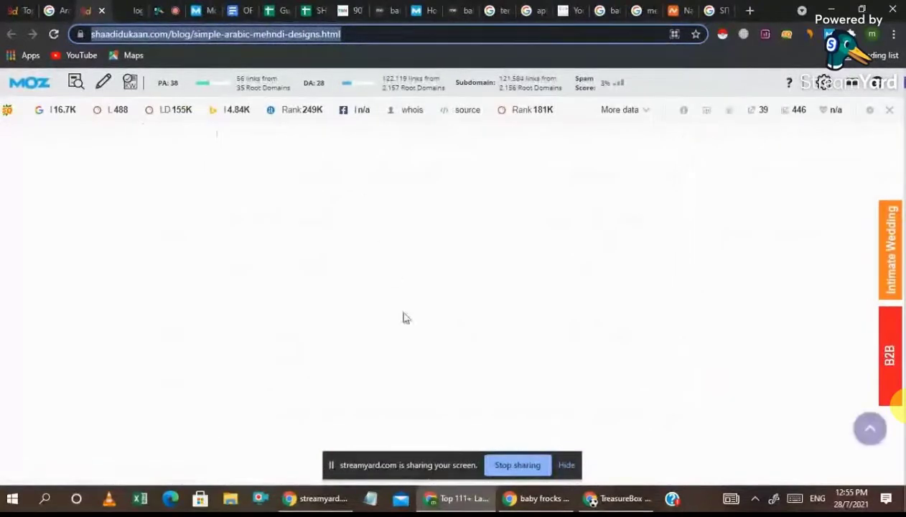
scroll(404, 317, down, 5)
scroll(406, 318, down, 8)
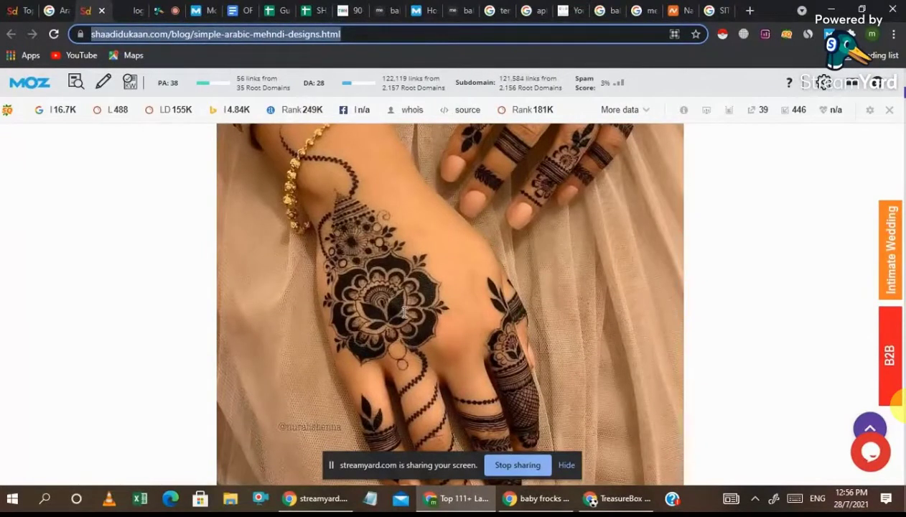
Search Google for Arabic Mehndi Designs in a new tab and set the Keyword Surfer country to India
click(750, 12)
text(ARA)
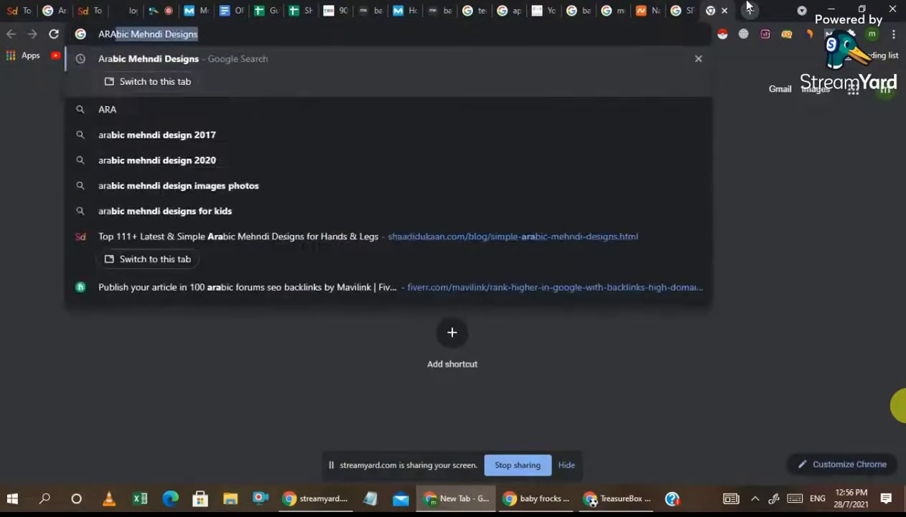
key(Return)
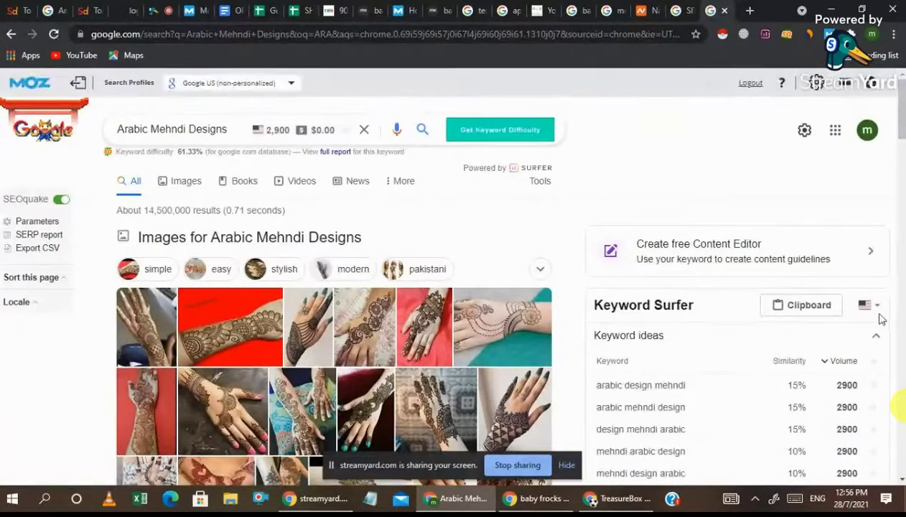
click(874, 307)
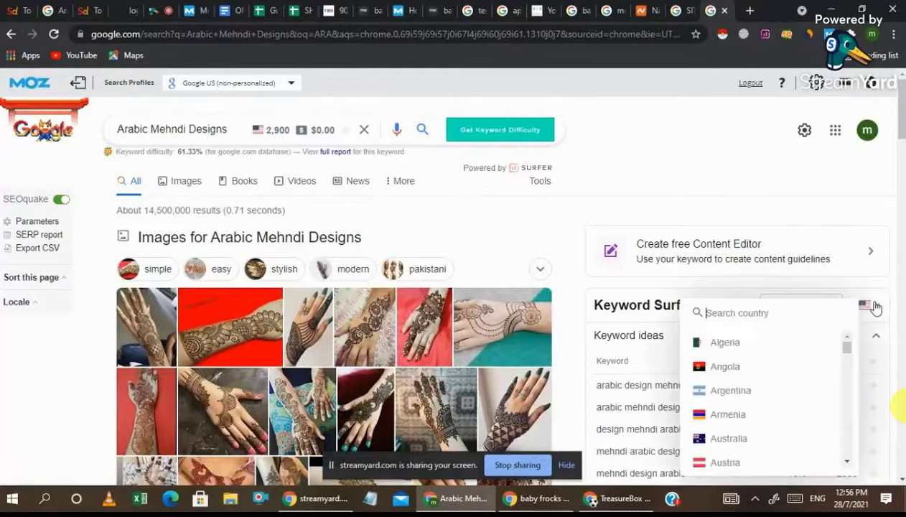
click(744, 311)
text(INDIA)
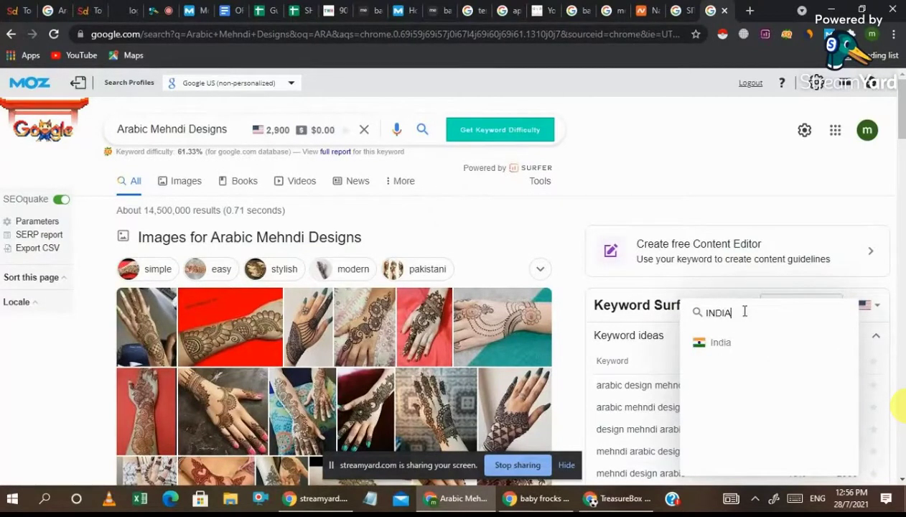
click(720, 345)
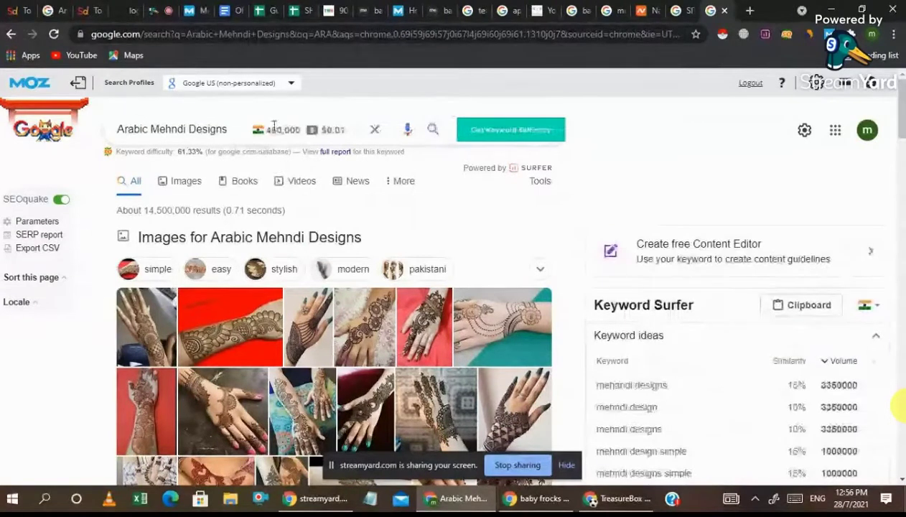
Examine the Indian search volume for the keyword Arabic Mehndi Designs
drag(265, 129, 301, 128)
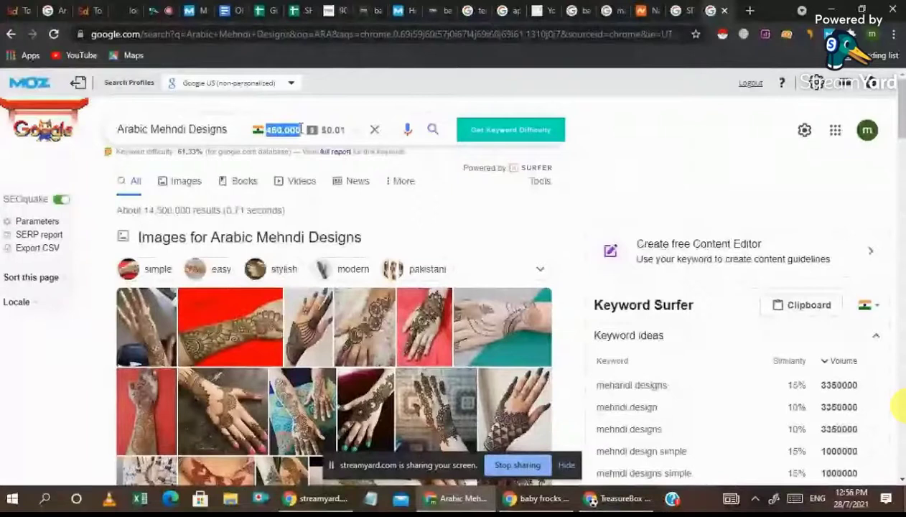
triple_click(144, 135)
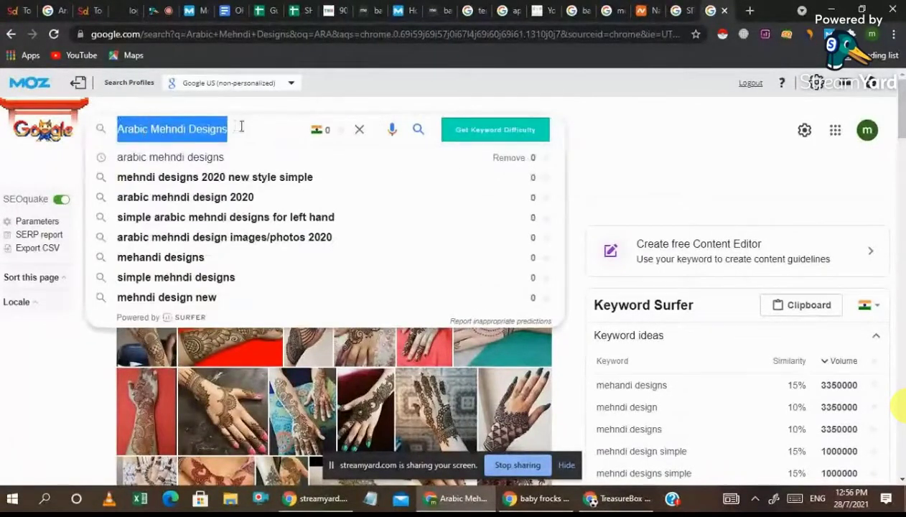
click(610, 125)
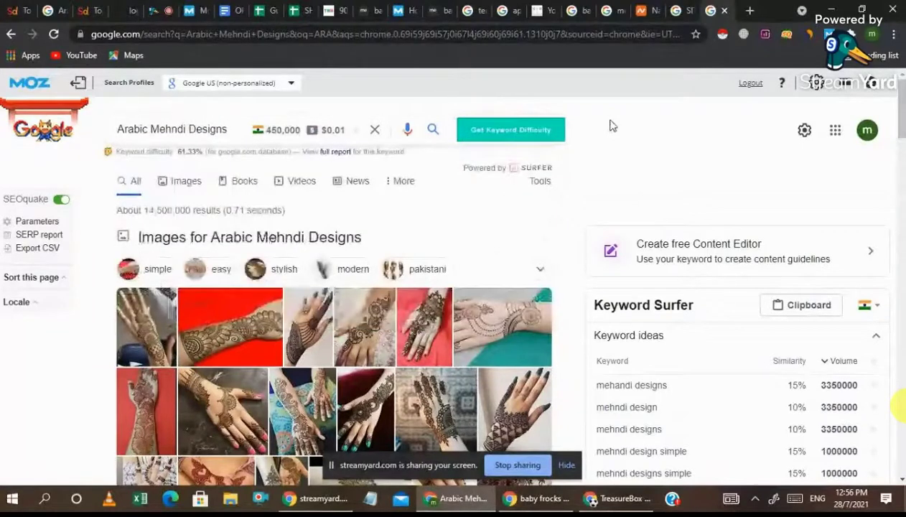
Close the duplicate shaadidukaan.com article tab and the logo tab, and check the live comments in StreamYard
click(24, 7)
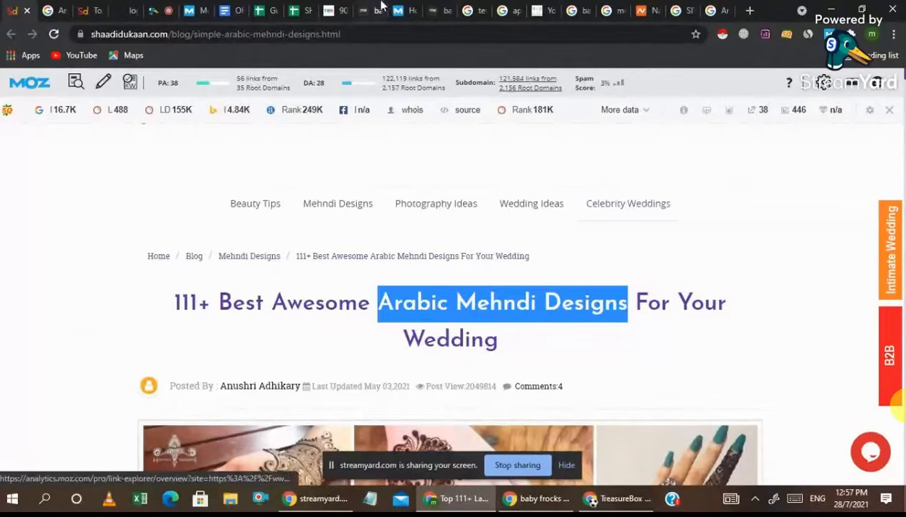
click(97, 11)
click(97, 11)
click(96, 11)
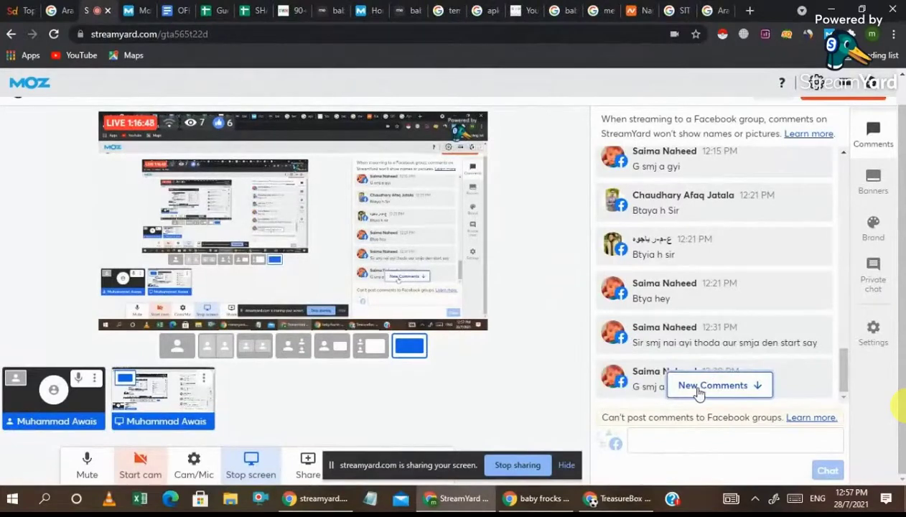
Close the leftover Moz, duplicate about.me, YouTech and Google search tabs, keeping one about.me profile page
click(291, 10)
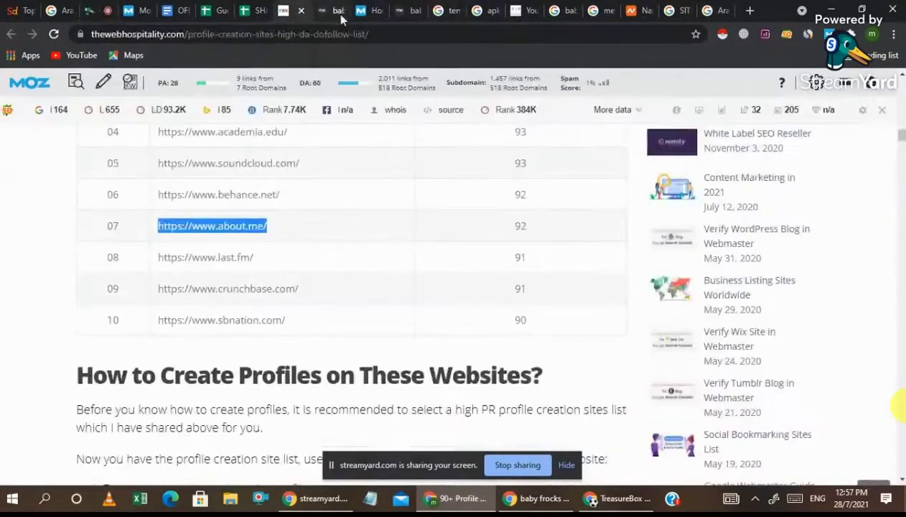
click(372, 10)
click(379, 12)
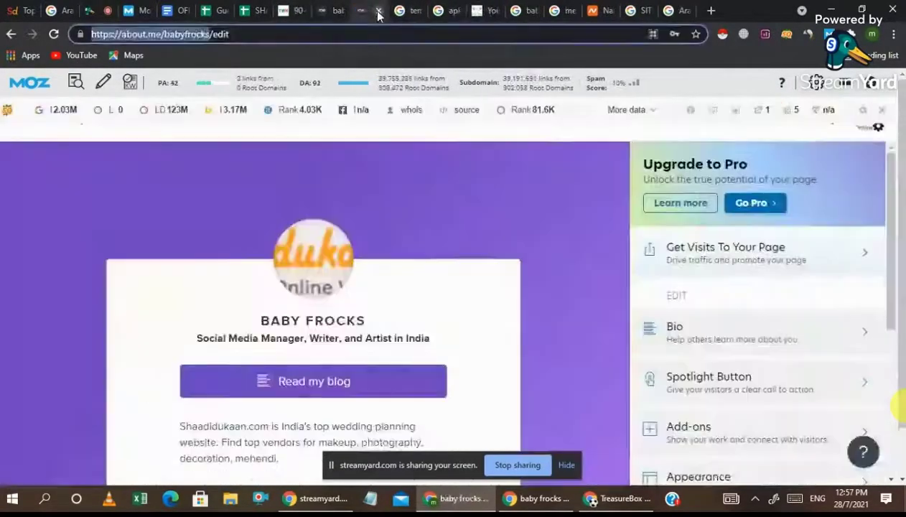
click(378, 11)
click(378, 12)
click(378, 11)
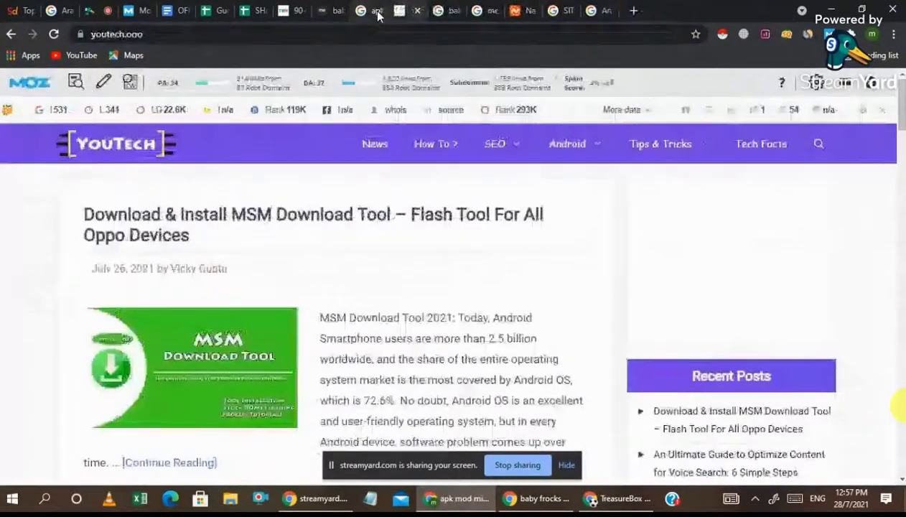
click(378, 11)
click(378, 11)
click(378, 12)
click(379, 11)
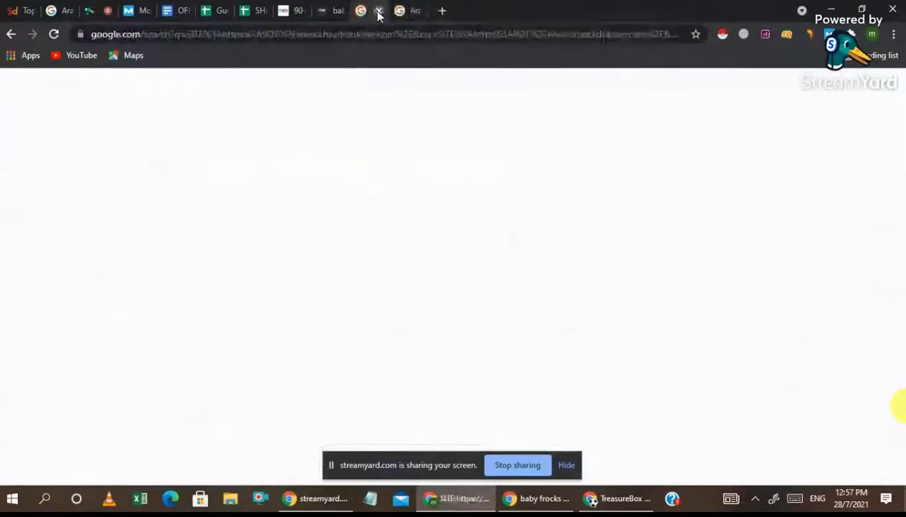
click(379, 11)
click(378, 12)
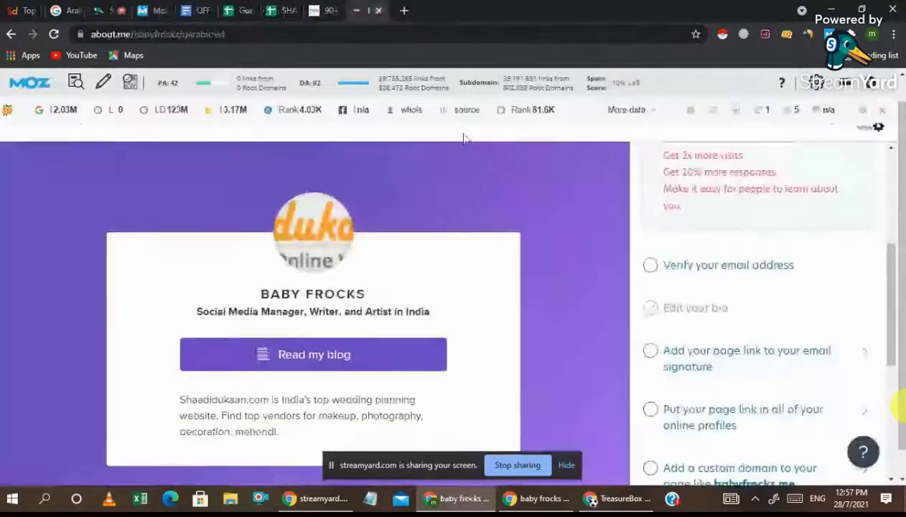
Open sbnation.com, the tenth entry in the thewebhospitality.com profile creation list, in a new tab
click(611, 8)
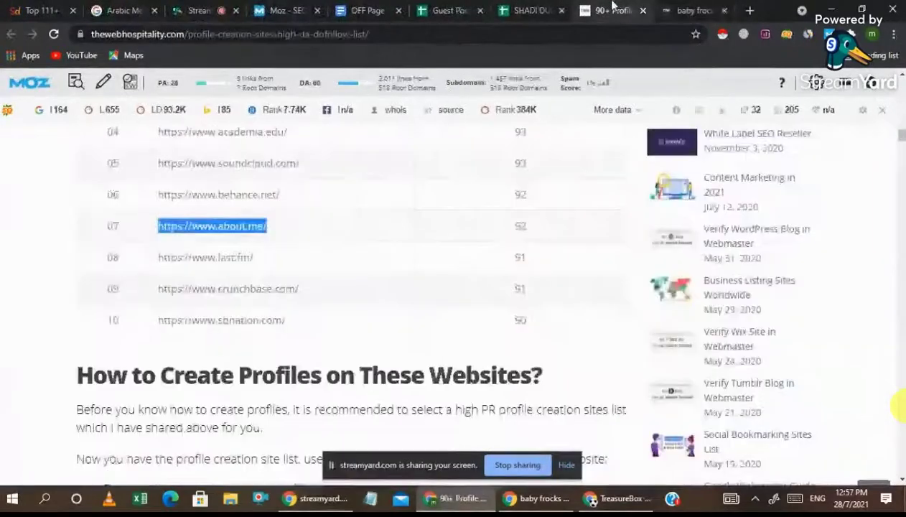
triple_click(247, 318)
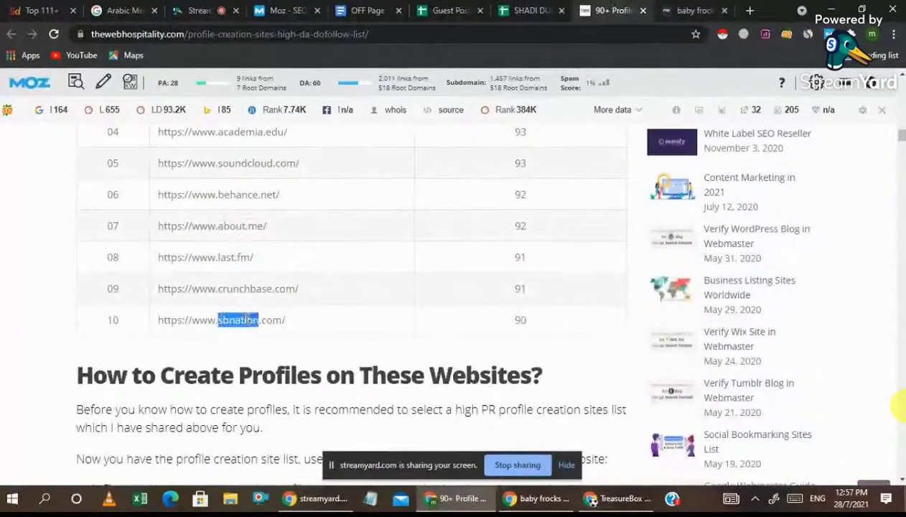
click(750, 10)
key(ctrl+v)
key(Return)
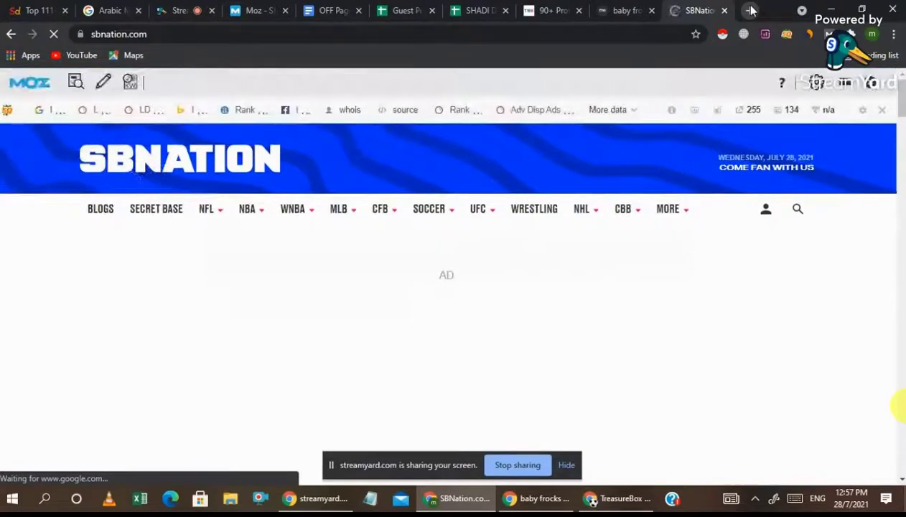
Open the SB Nation sign-up form and go over its username, password and email fields
mouse_move(765, 209)
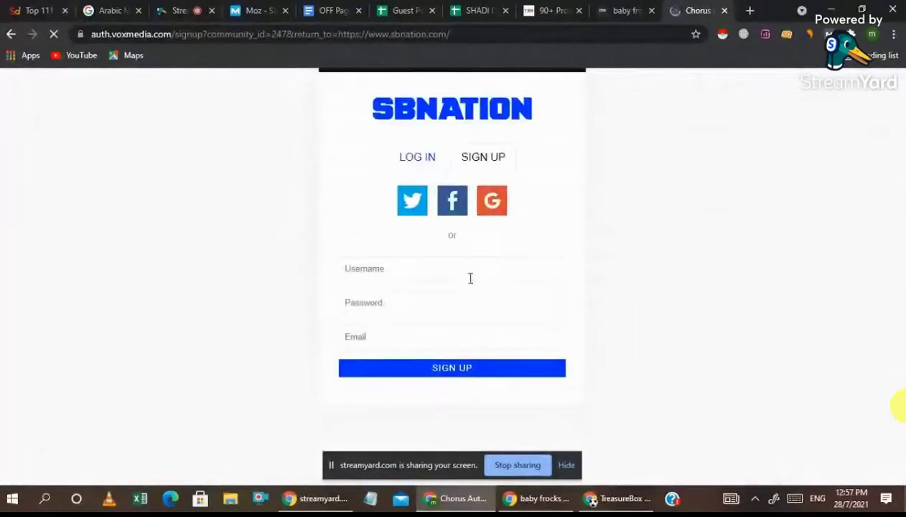
click(393, 269)
click(384, 301)
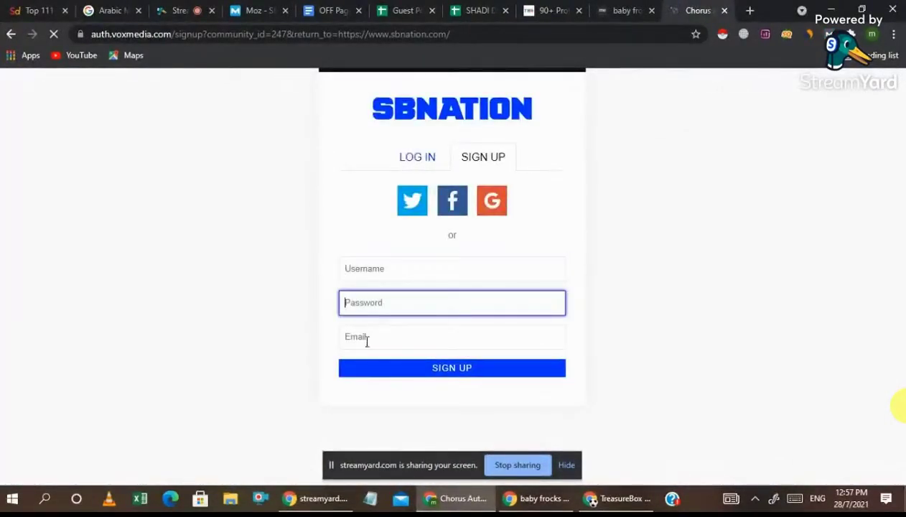
click(363, 338)
click(366, 268)
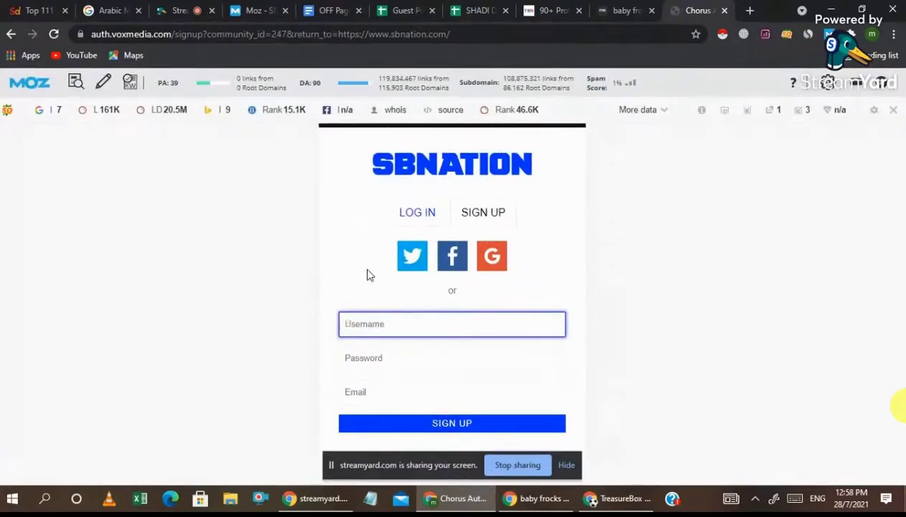
Review the shaadidukaan.com root domain in the article's address, check the StreamYard comments, and return to the sign-up form
click(21, 6)
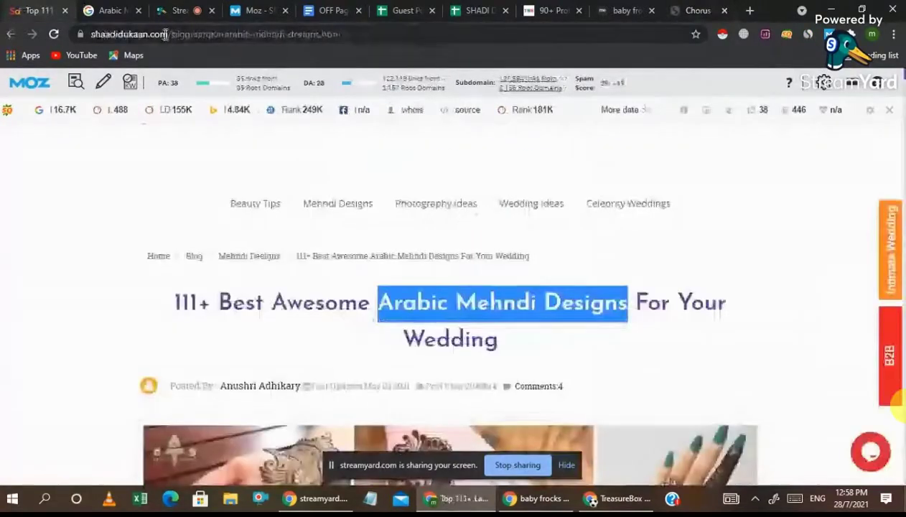
drag(172, 34, 83, 32)
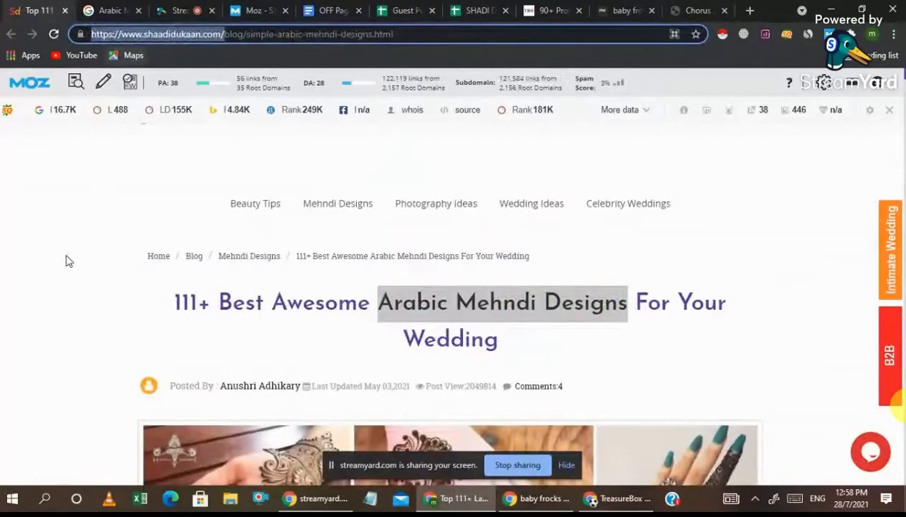
click(178, 10)
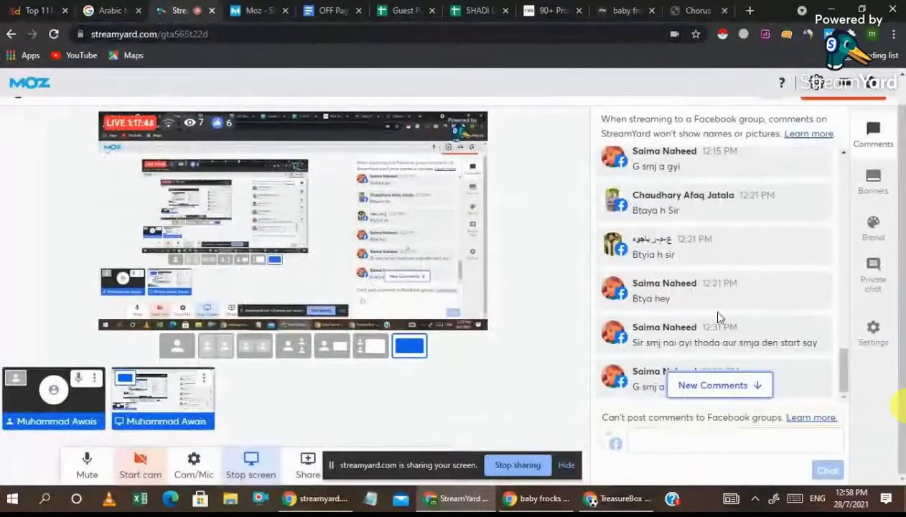
click(695, 10)
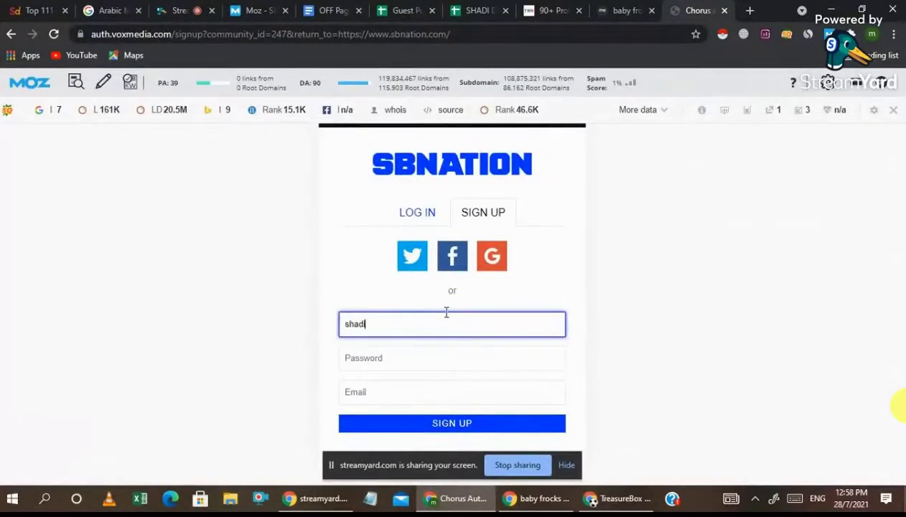
Enter shadidukaan as the SB Nation username and fill in the account password
click(446, 313)
text(shadidukaan)
key(Tab)
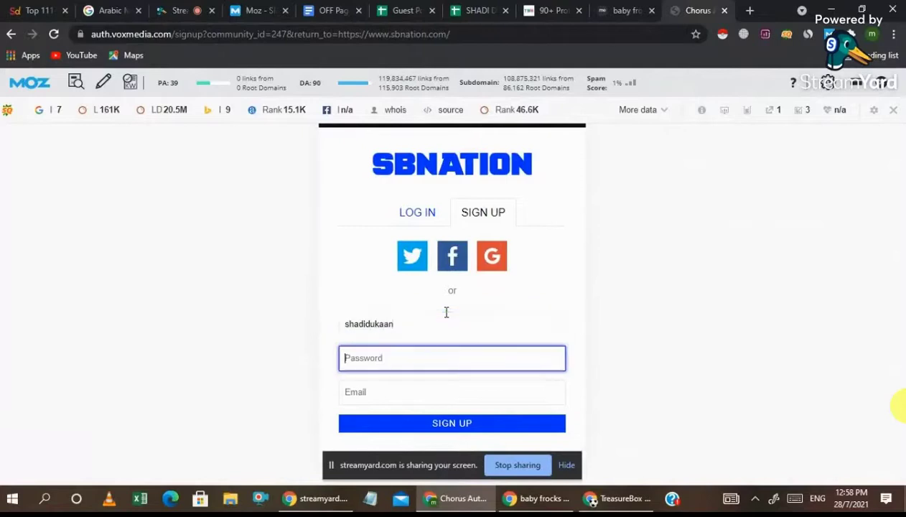
text(***)
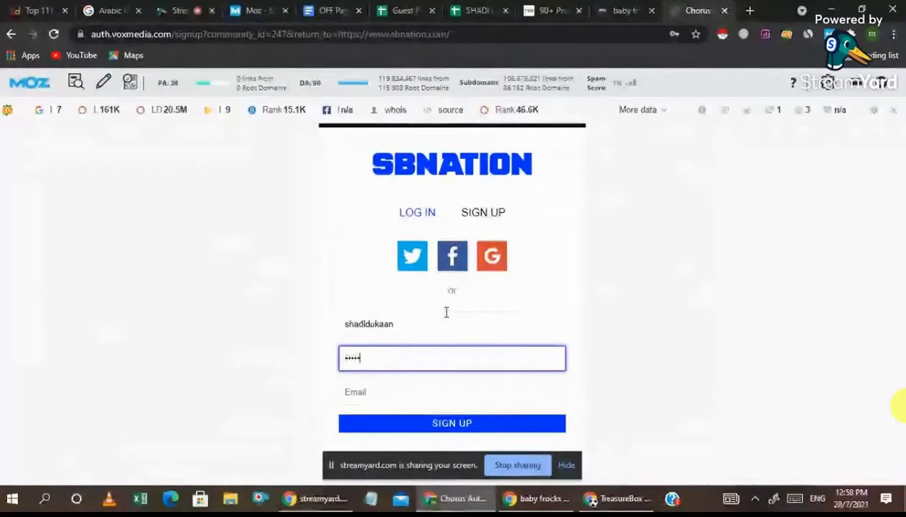
text(******)
key(Tab)
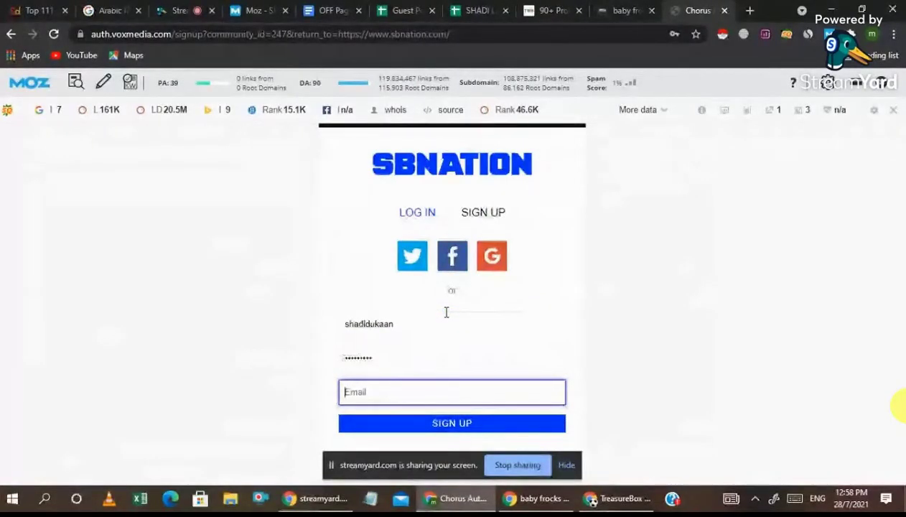
Search the web for temp mail in a new tab and open the temp-mail.org disposable e-mail page
click(750, 10)
text(t)
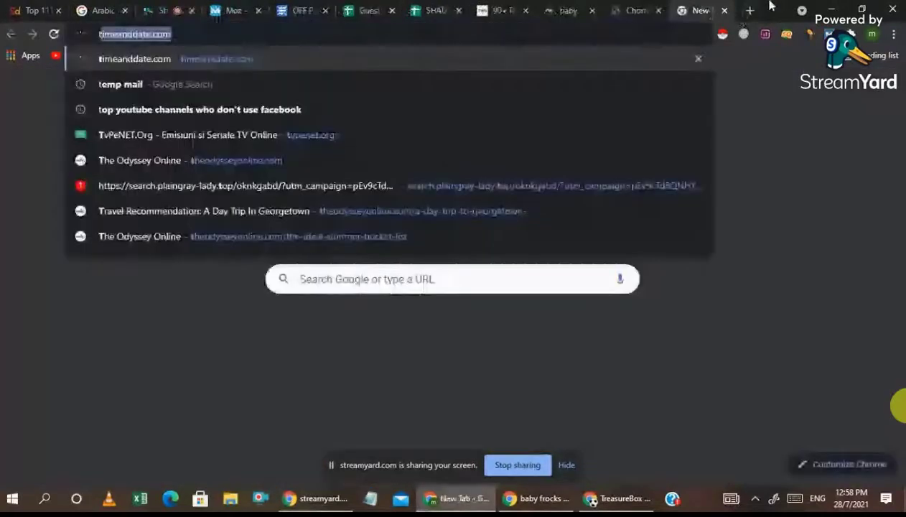
text(em)
key(Return)
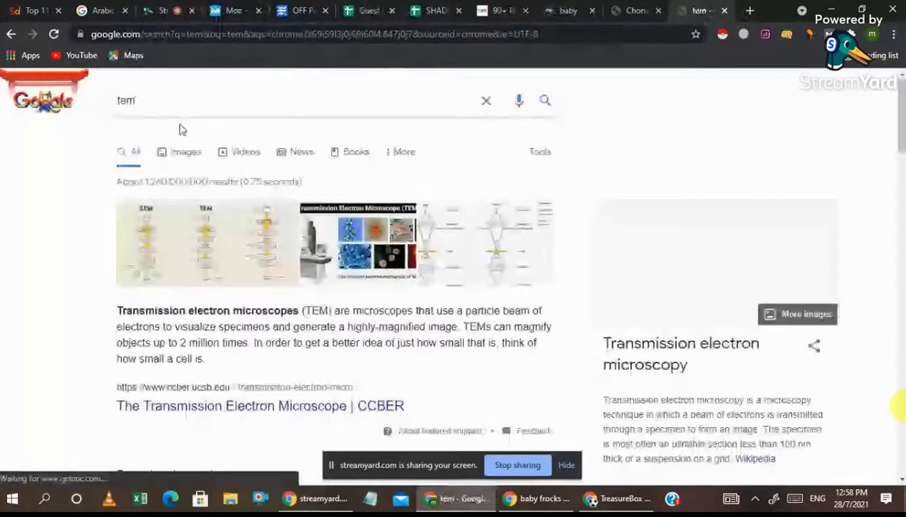
click(215, 32)
text(timeanddate.com)
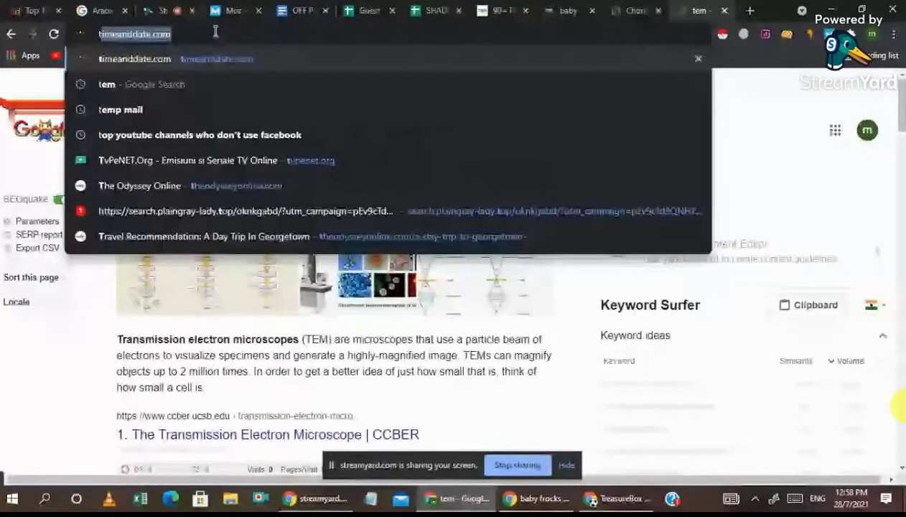
click(121, 109)
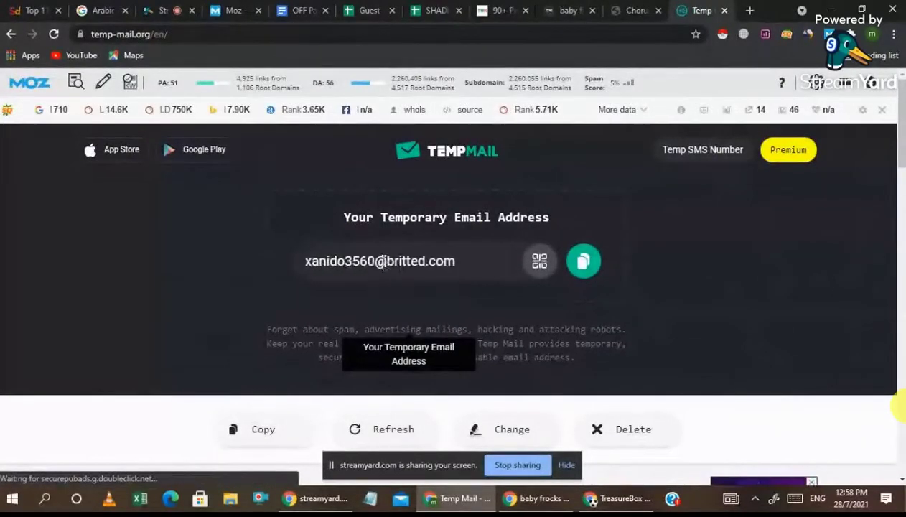
Copy the temporary e-mail address into the SB Nation sign-up form's email field, closing the baby frocks page on the way
click(381, 261)
key(ctrl+c)
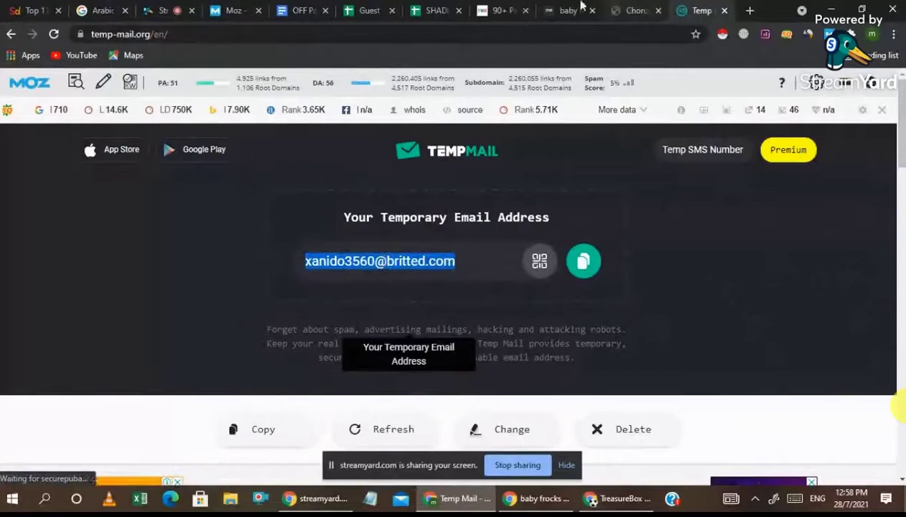
click(578, 11)
click(592, 11)
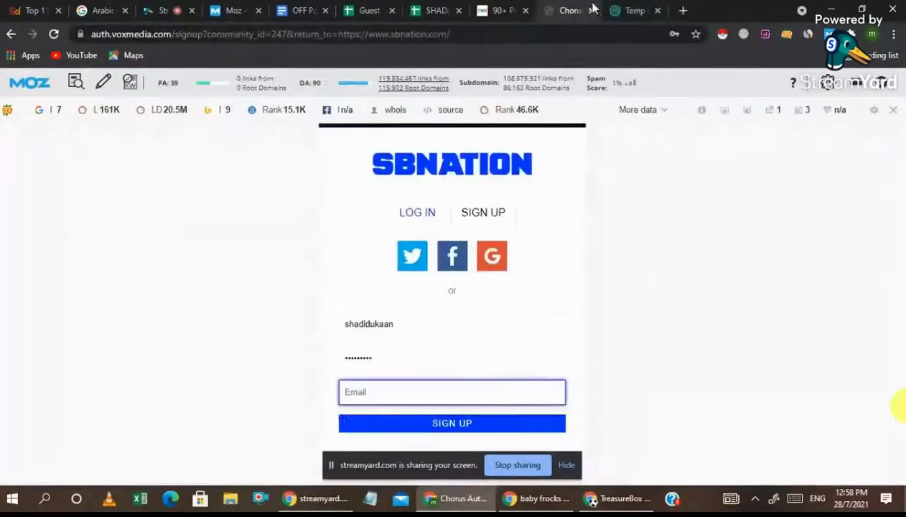
key(ctrl+v)
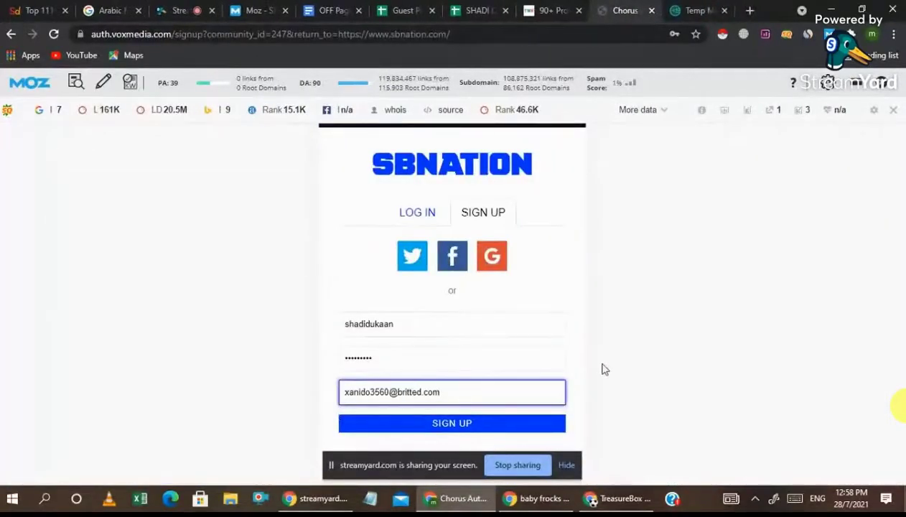
Submit the SB Nation sign-up, save the login in the browser, and complete the reCAPTCHA and terms page
click(482, 422)
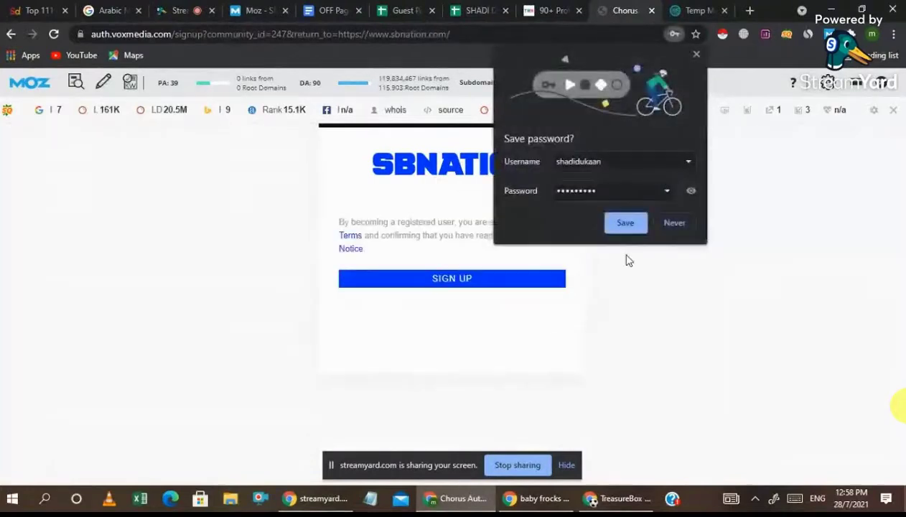
click(623, 229)
click(349, 221)
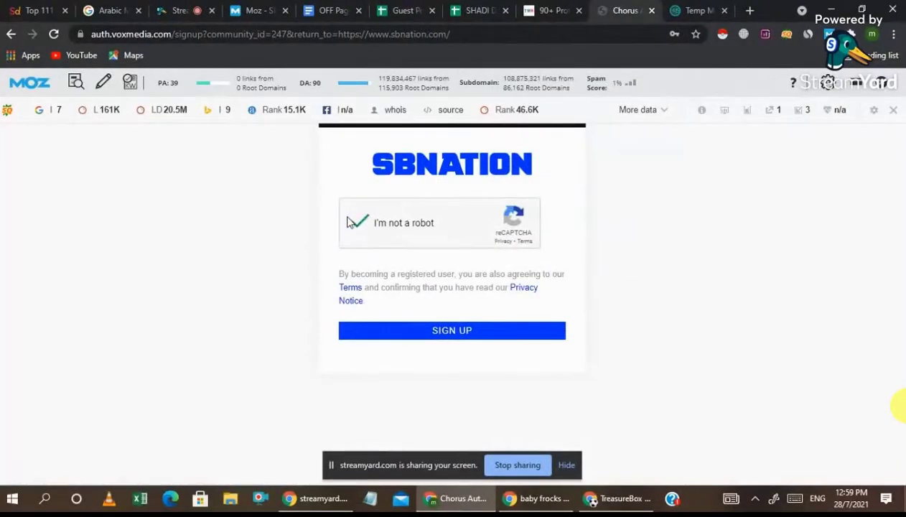
click(421, 331)
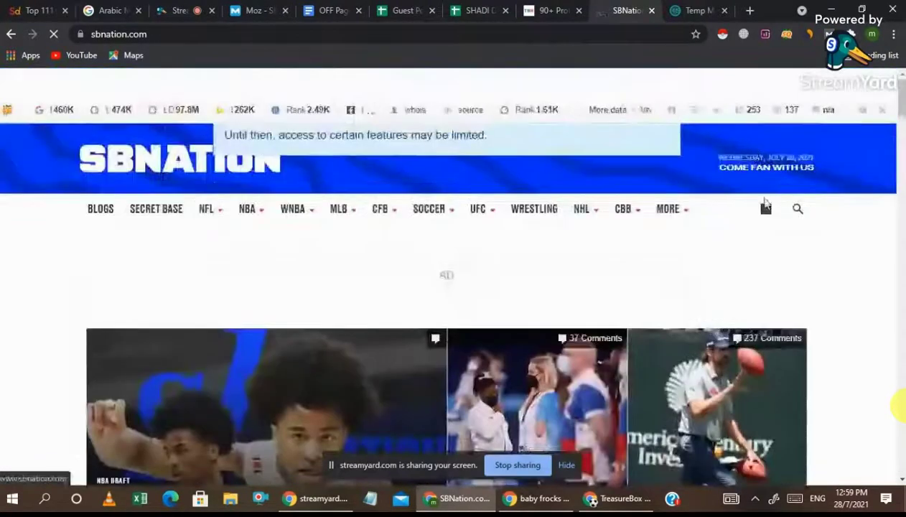
Open the new SB Nation account's Edit Profile form and go to the About You field
click(766, 206)
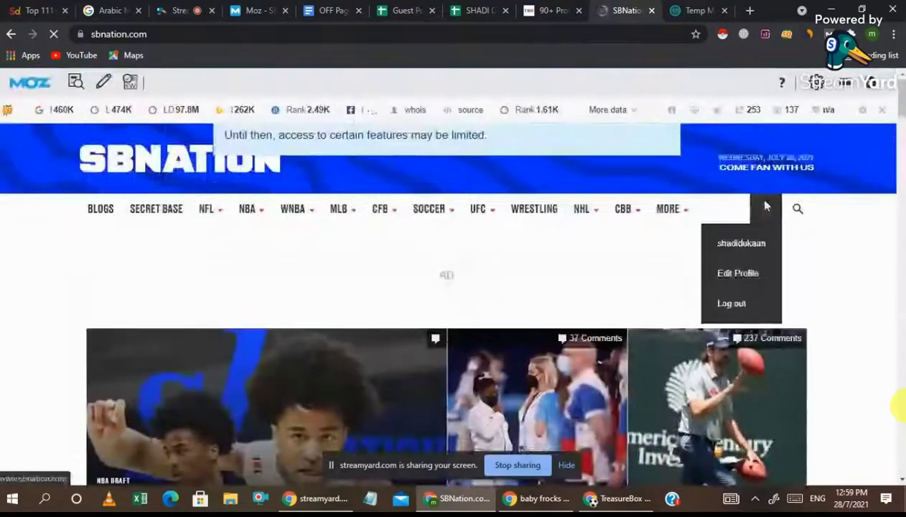
click(740, 276)
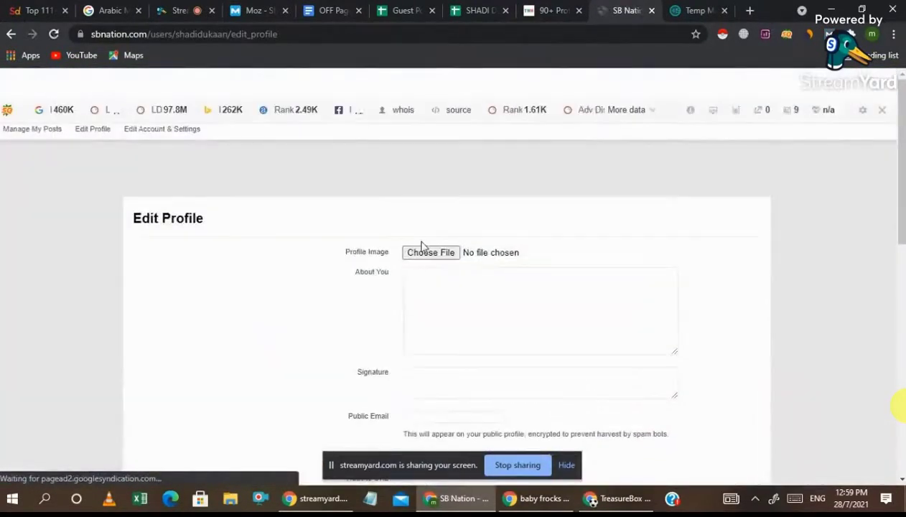
scroll(533, 213, down, 1)
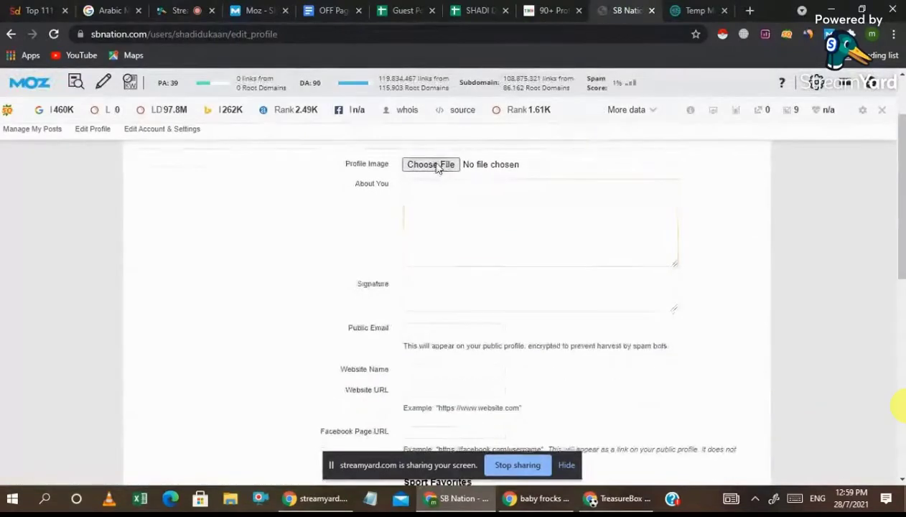
click(437, 195)
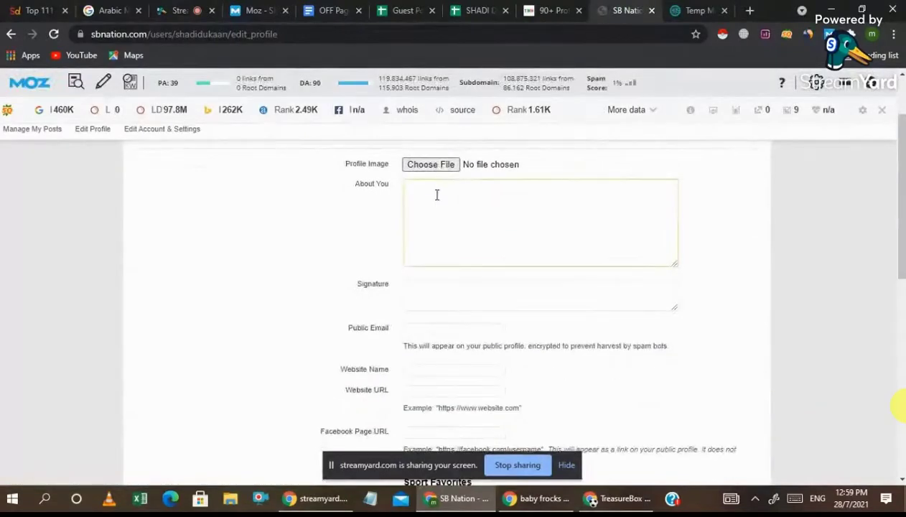
click(72, 7)
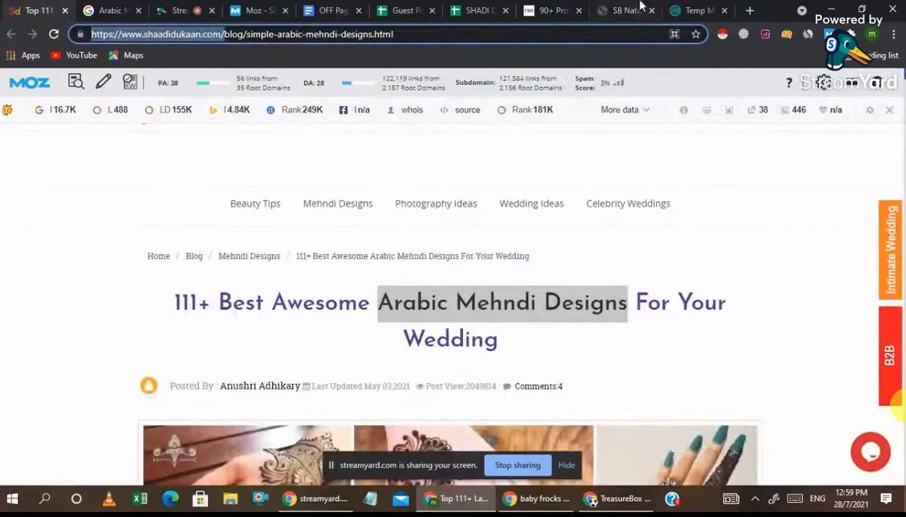
click(749, 13)
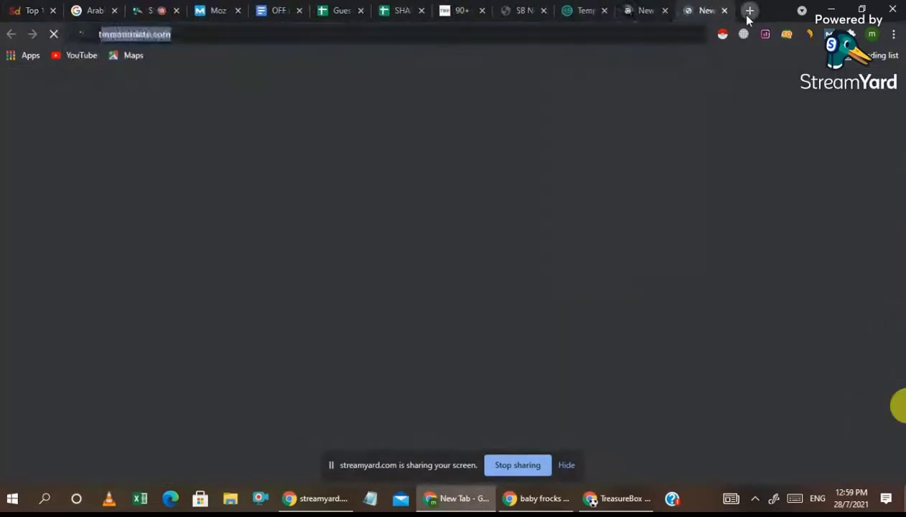
text(t)
key(BackSpace)
text(site:https://www.shaadidukaan.com/)
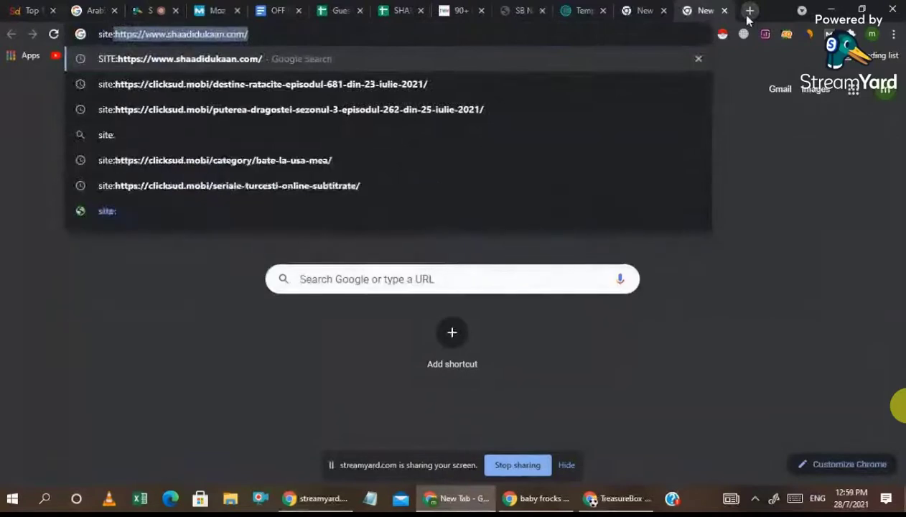
key(Right)
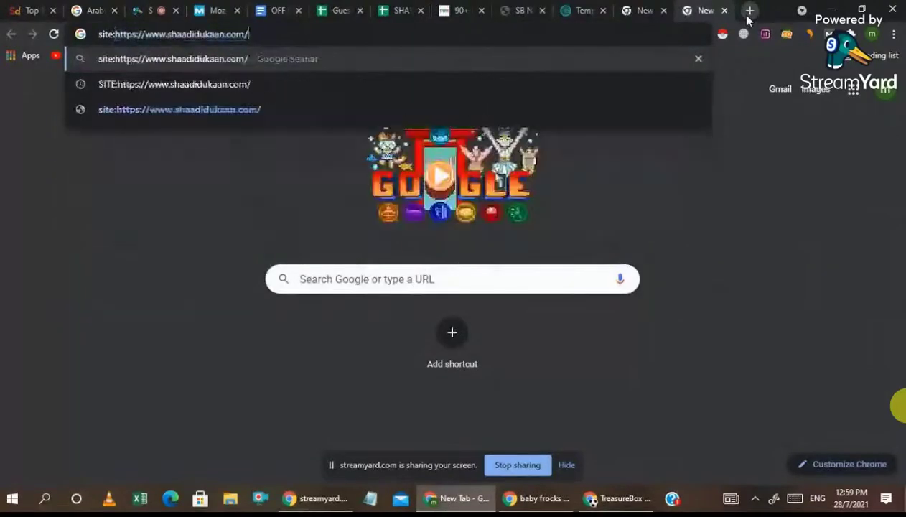
key(Return)
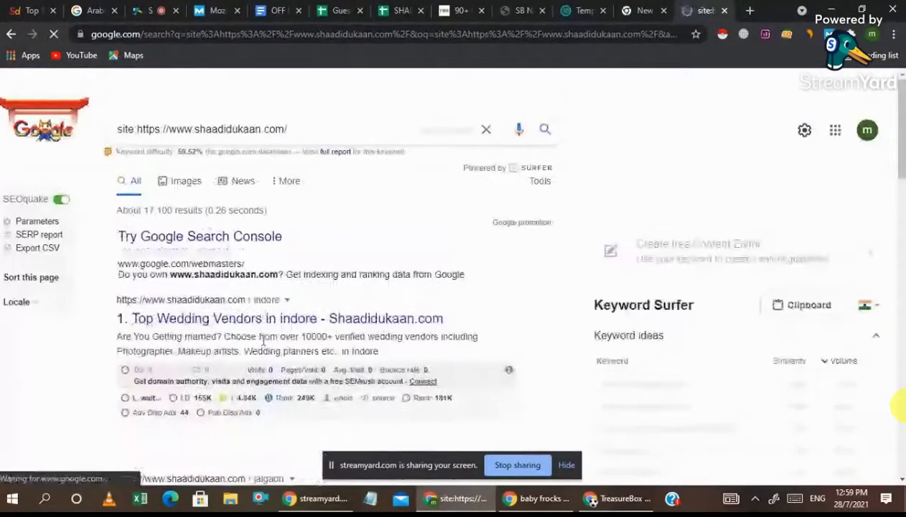
Look through the shaadidukaan.com results and copy the description of the Top Wedding Vendors in indore result
scroll(264, 338, down, 1)
scroll(263, 342, down, 2)
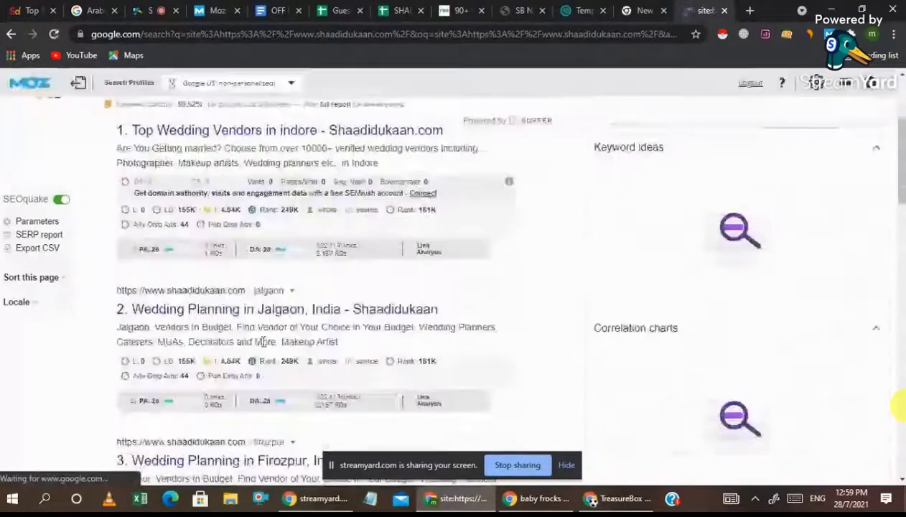
scroll(264, 342, up, 3)
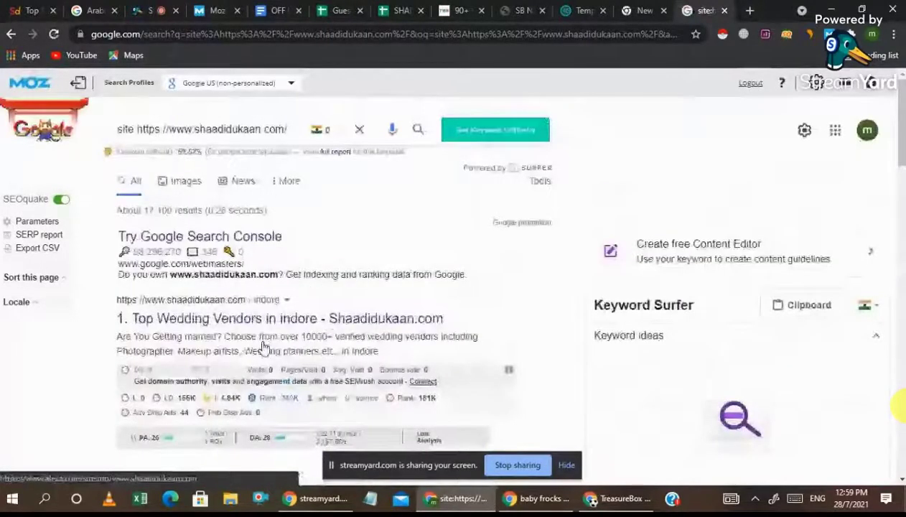
scroll(264, 342, down, 1)
scroll(263, 341, down, 1)
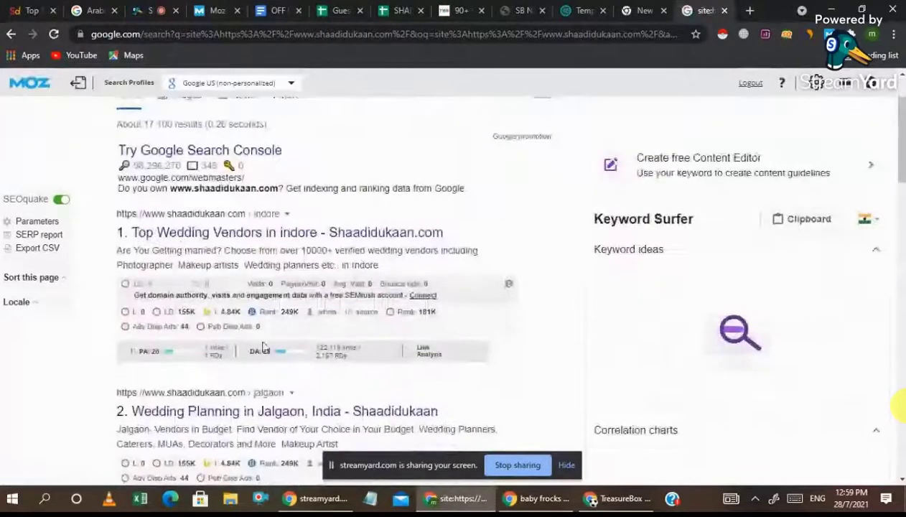
triple_click(271, 265)
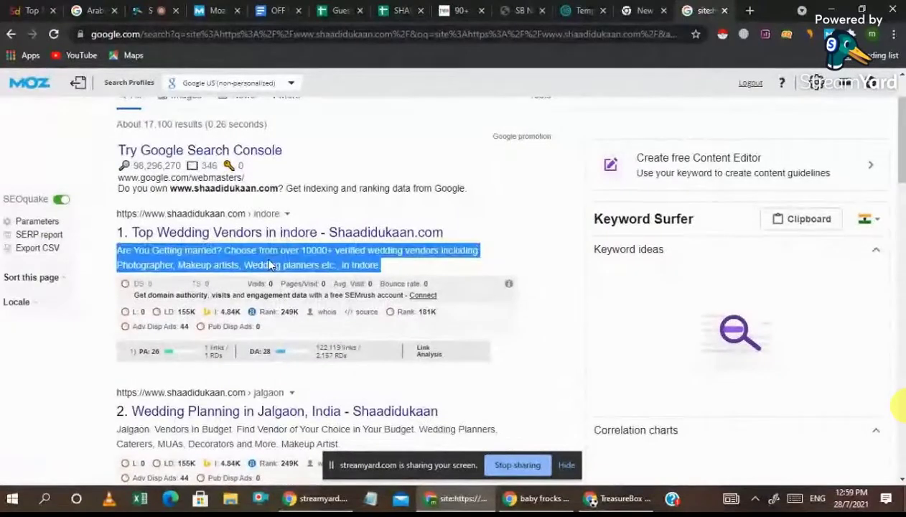
Paste the copied wedding vendors description into About You on SB Nation and remove "in Indore" from its end
click(641, 10)
click(75, 9)
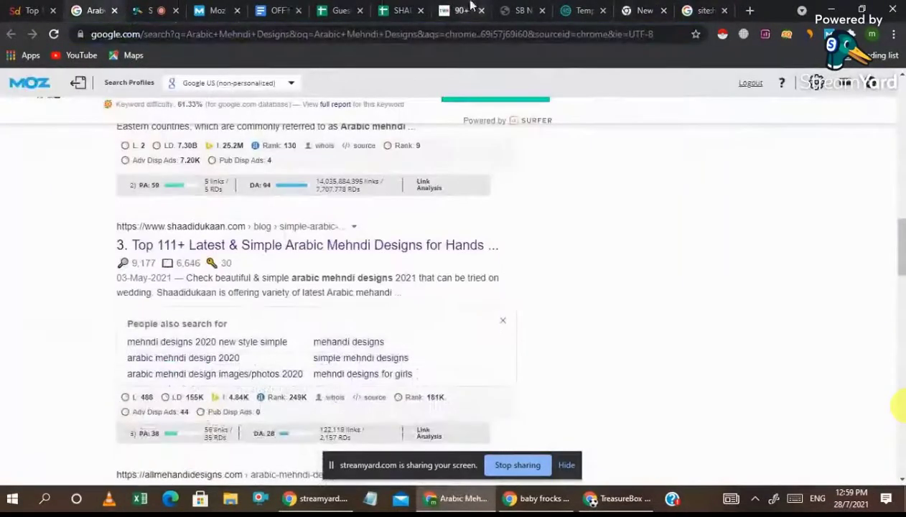
click(507, 8)
text(Are You Getting married? Choose from over 10000+ verified wedding vendors including Photographer, Makeup artists, Wedding planners etc., in Indore.)
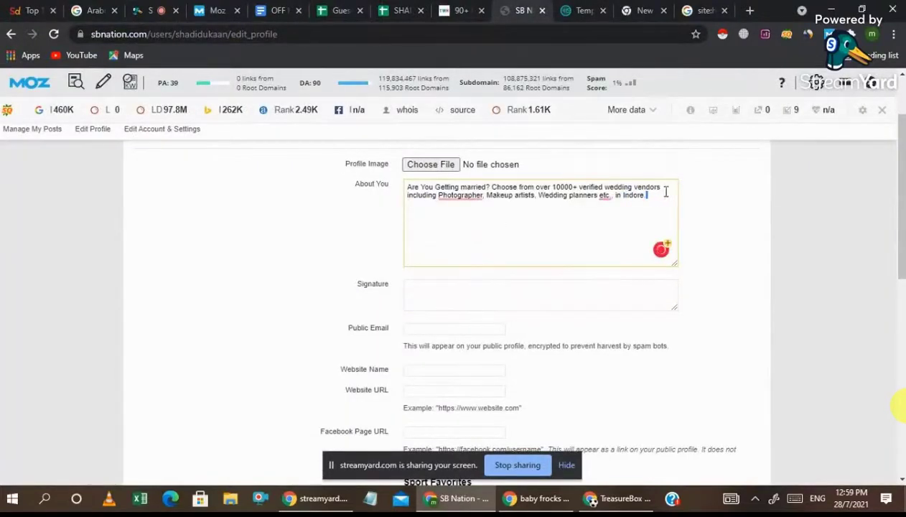
drag(619, 202, 609, 195)
key(BackSpace)
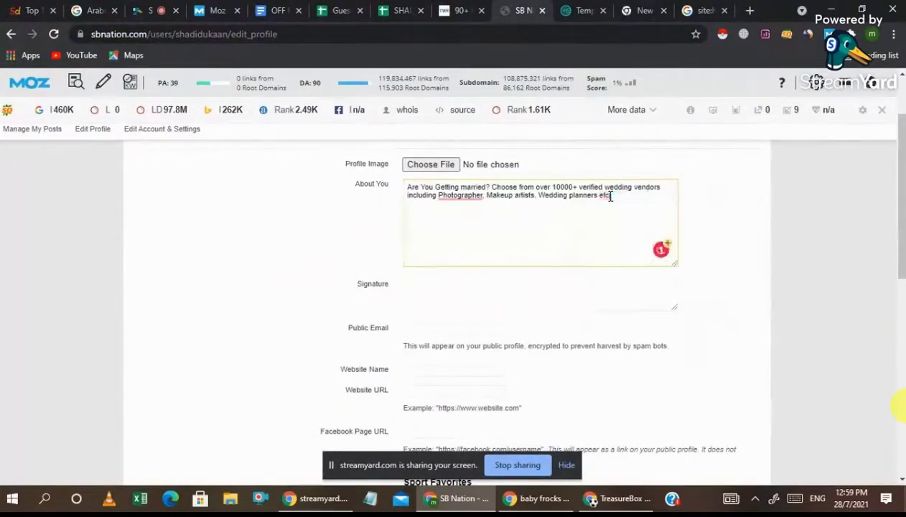
scroll(468, 230, down, 2)
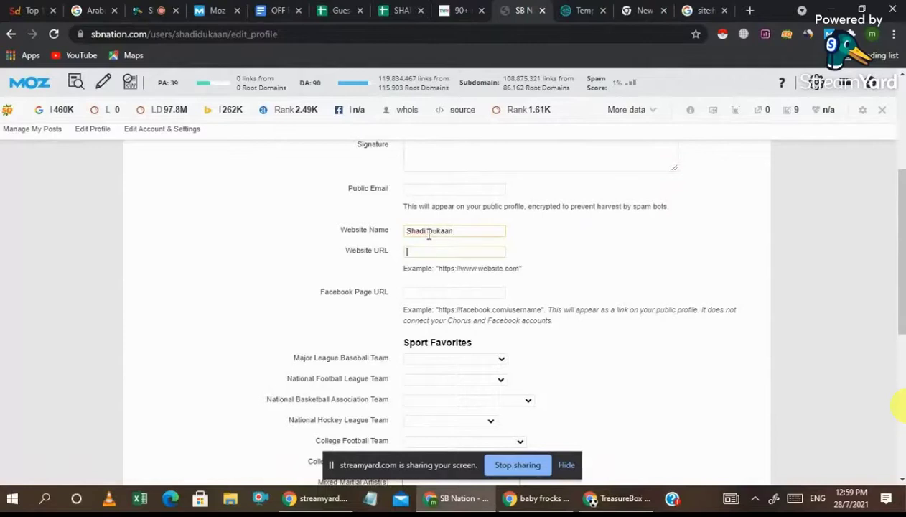
click(31, 10)
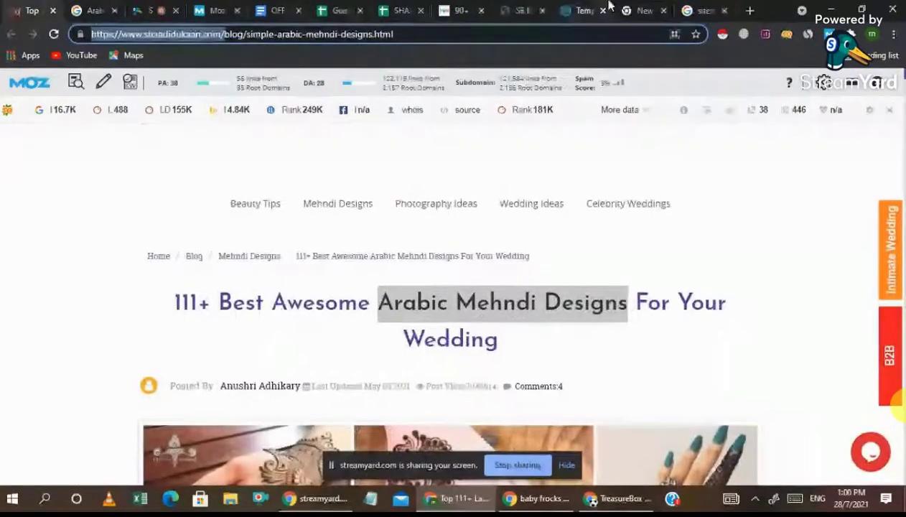
click(528, 10)
scroll(675, 313, down, 5)
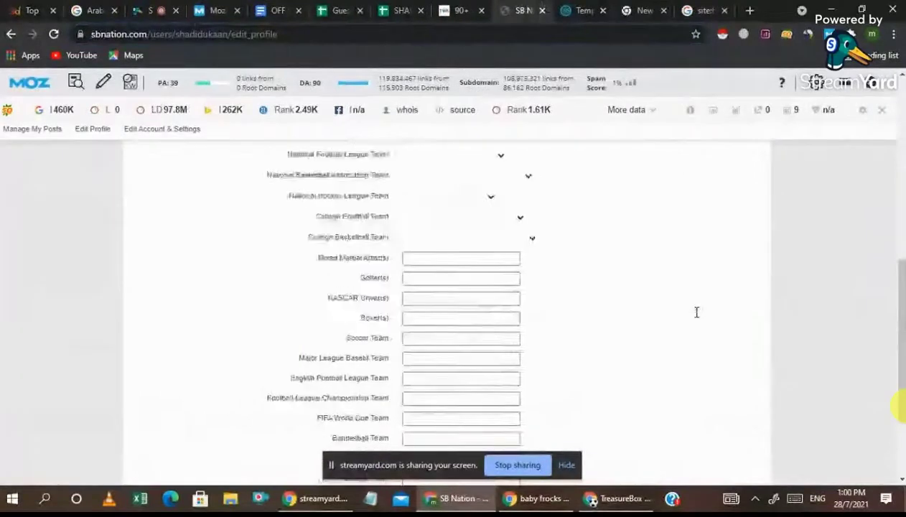
Save the SB Nation profile changes and open the account's public profile in a new tab
click(427, 438)
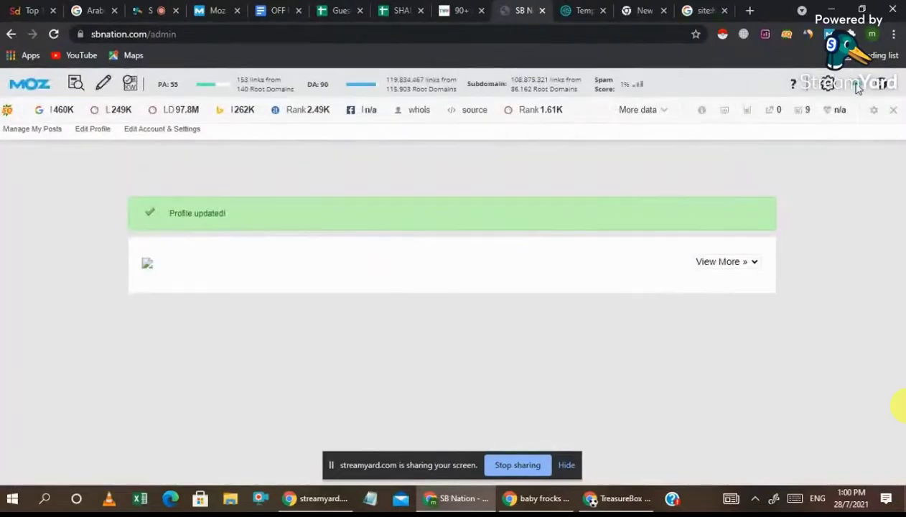
mouse_move(850, 106)
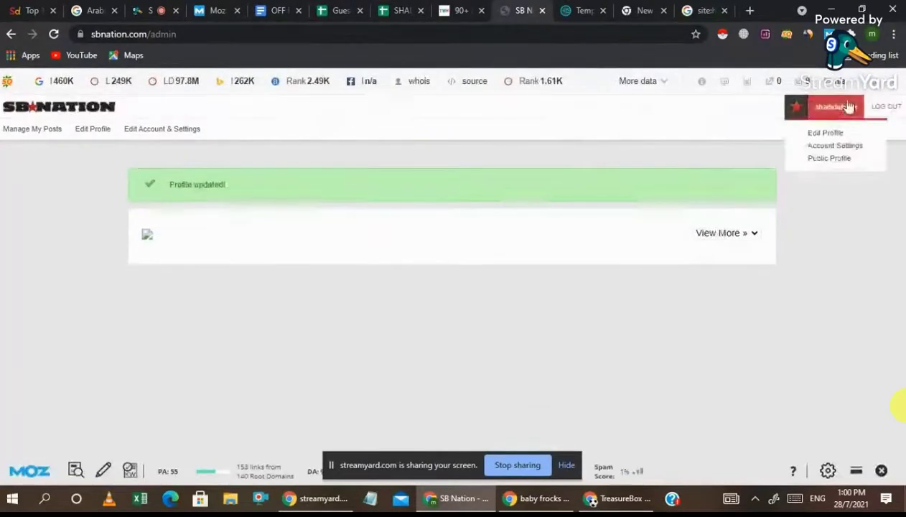
click(822, 161)
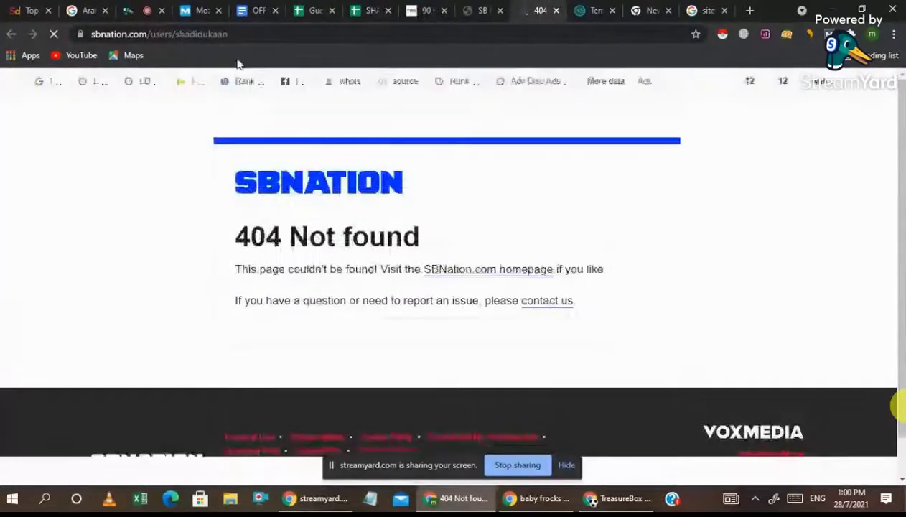
Open SB Nation's confirmation message in the Temp Mail inbox and follow its link to confirm the account's e-mail
click(592, 10)
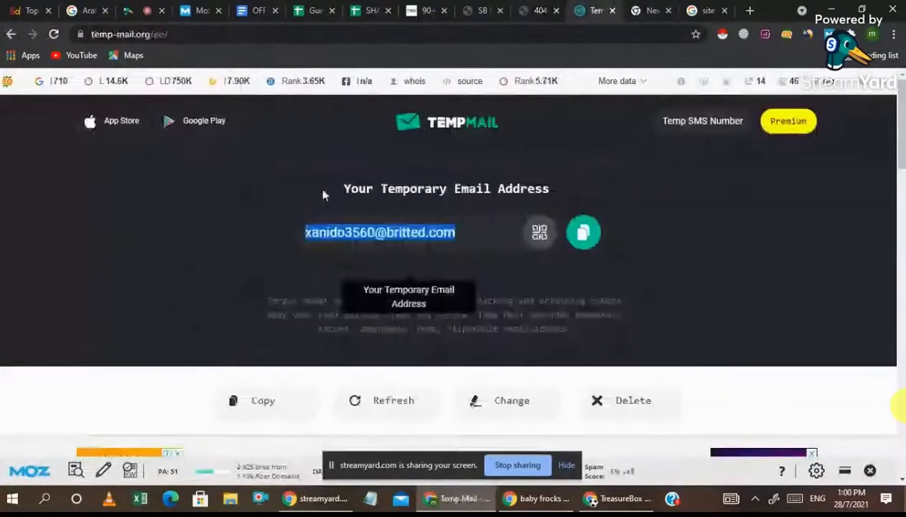
scroll(323, 194, down, 4)
scroll(324, 194, down, 1)
click(435, 178)
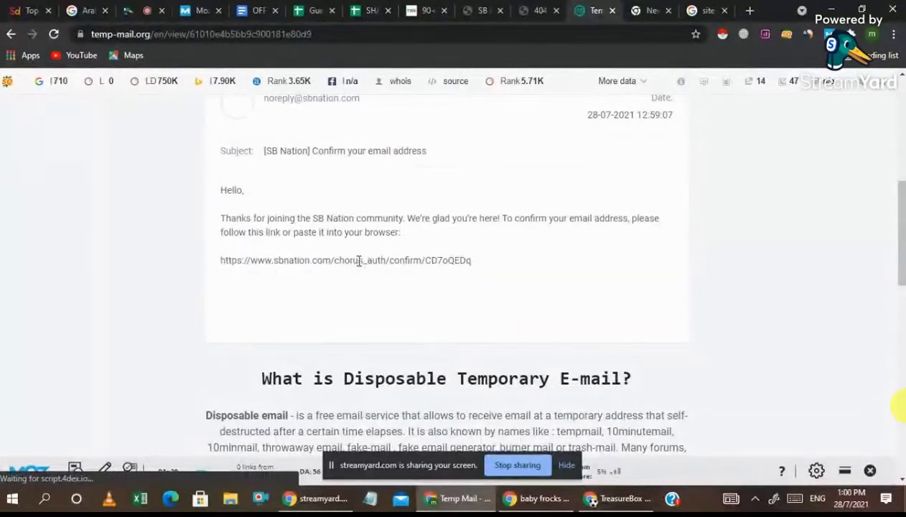
triple_click(359, 321)
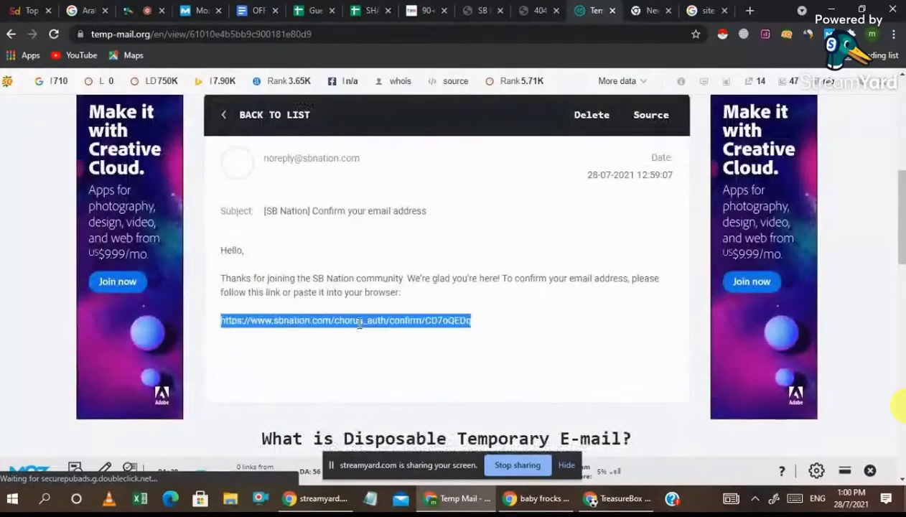
right_click(359, 324)
click(433, 365)
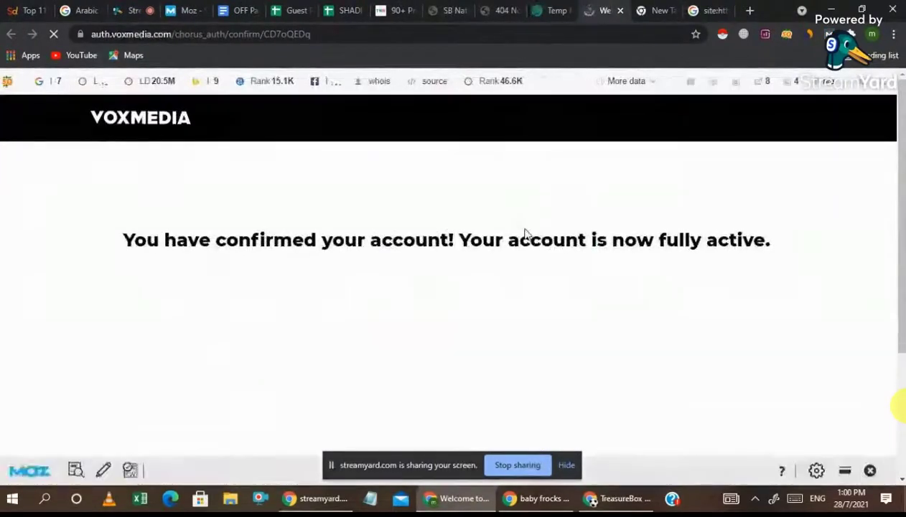
Reload the shadidukaan public profile on SB Nation and check its description and website link
click(664, 10)
click(702, 7)
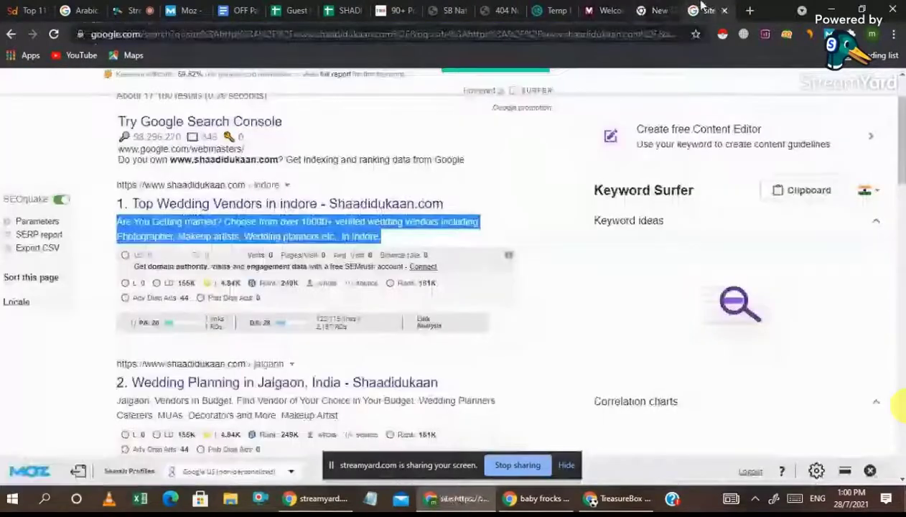
click(507, 10)
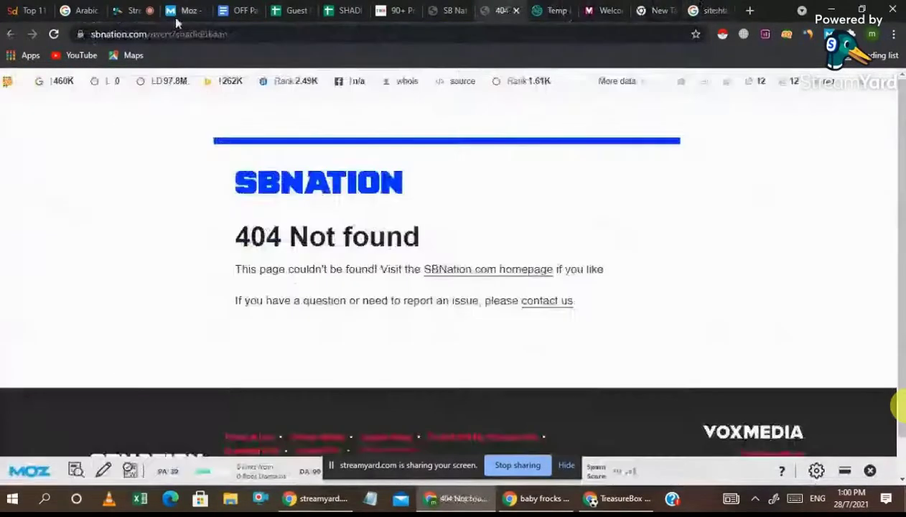
click(60, 33)
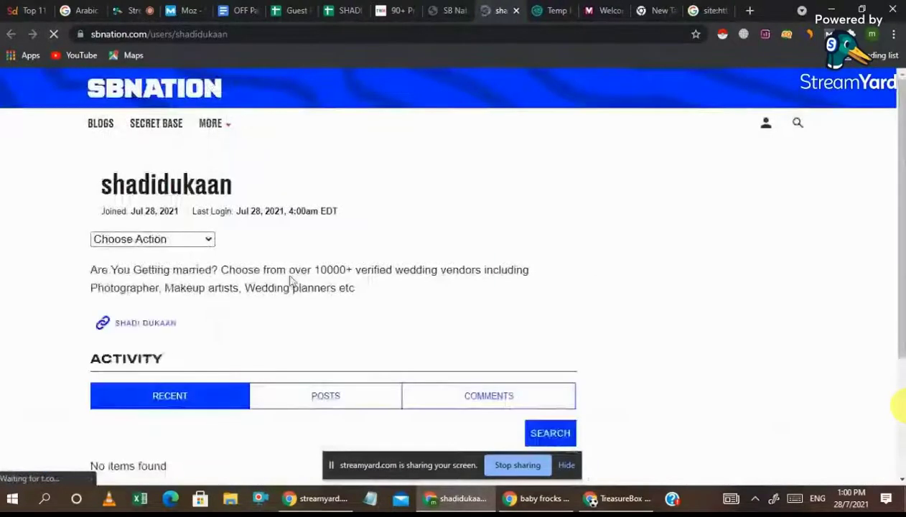
scroll(309, 287, down, 3)
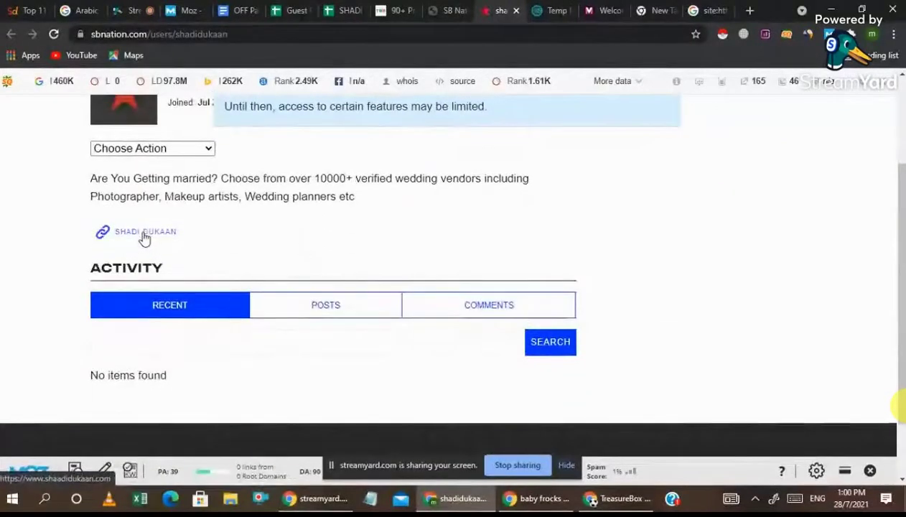
Copy the SB Nation profile's address and paste it under Submitted Web Page in D3 of the SHADI DUKAAN sheet
click(239, 31)
key(ctrl+c)
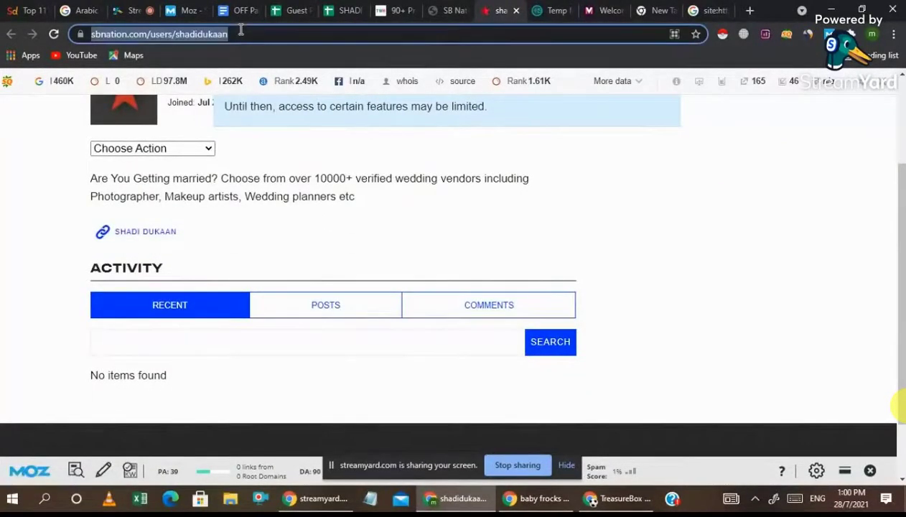
click(335, 9)
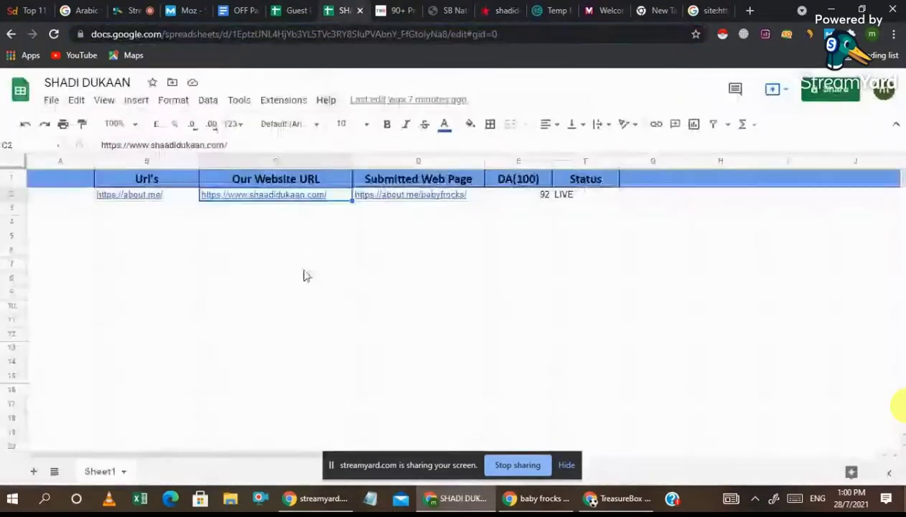
click(400, 210)
key(ctrl+v)
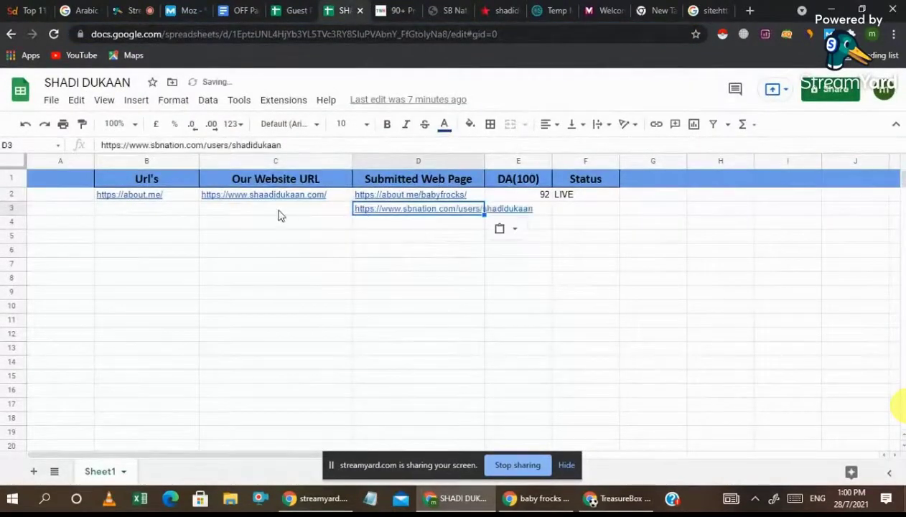
click(280, 210)
click(332, 199)
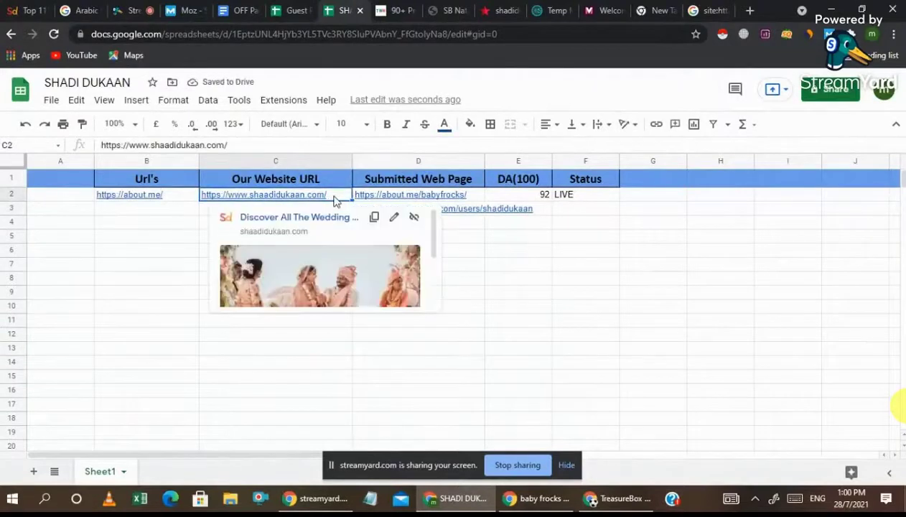
key(ctrl+c)
click(202, 210)
key(ctrl+v)
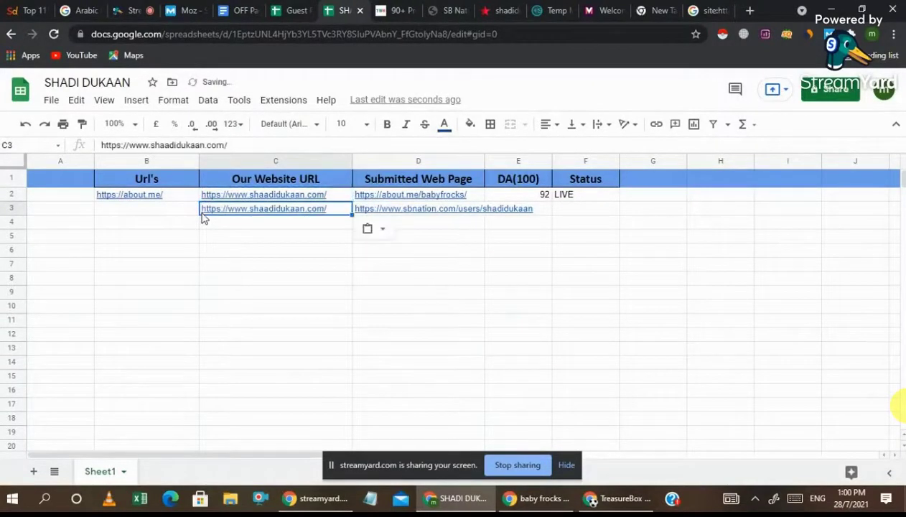
click(128, 212)
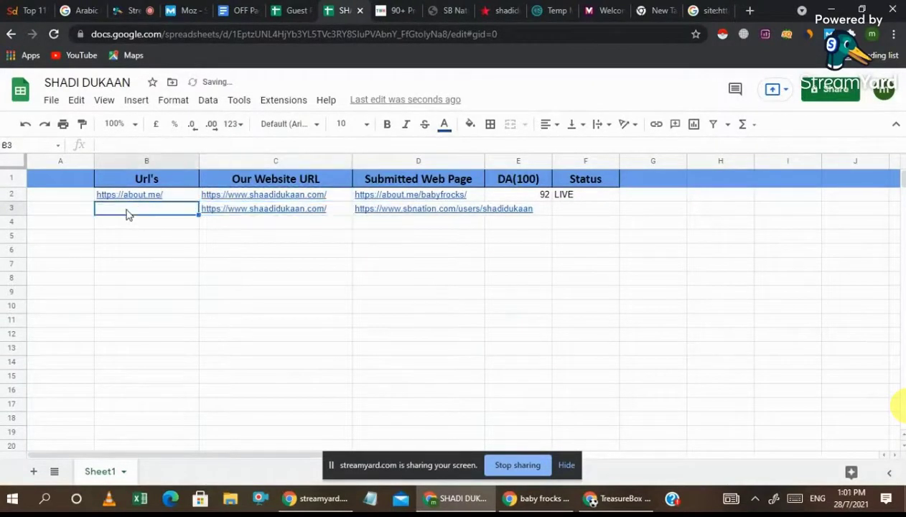
click(446, 10)
click(137, 34)
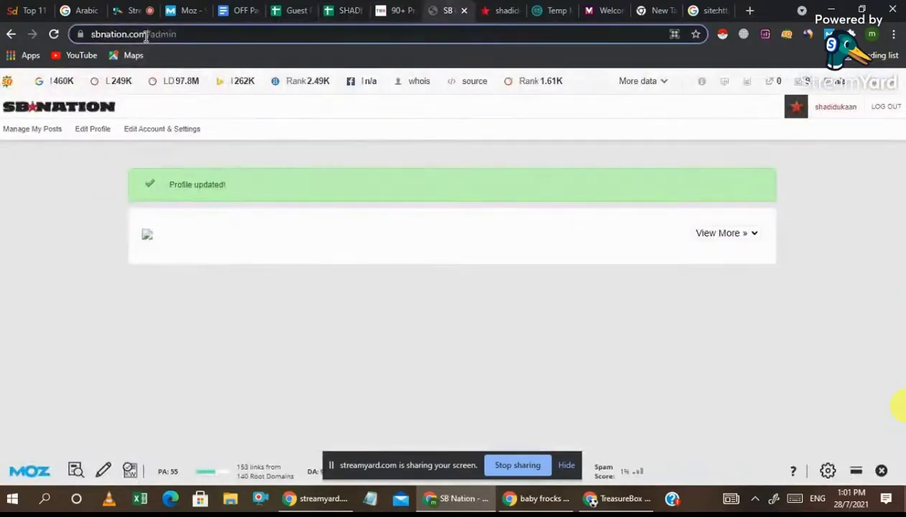
key(ctrl+c)
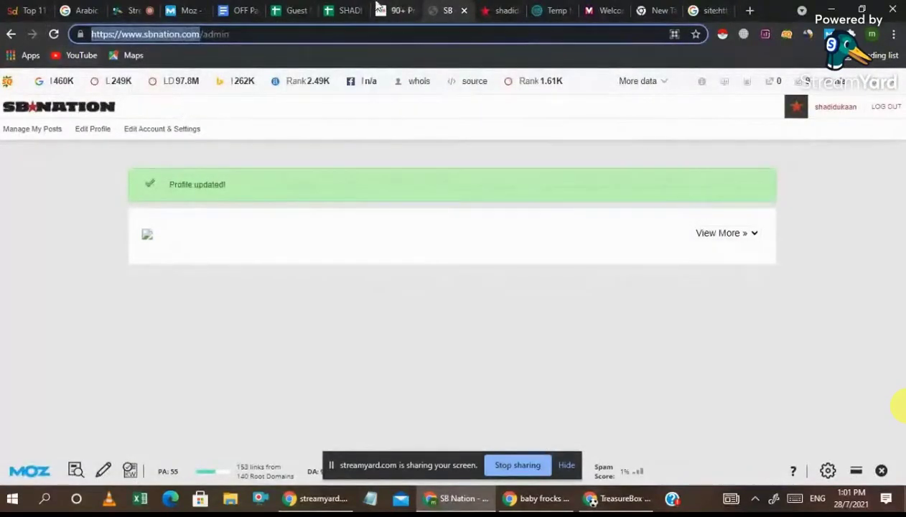
click(341, 10)
key(ctrl+v)
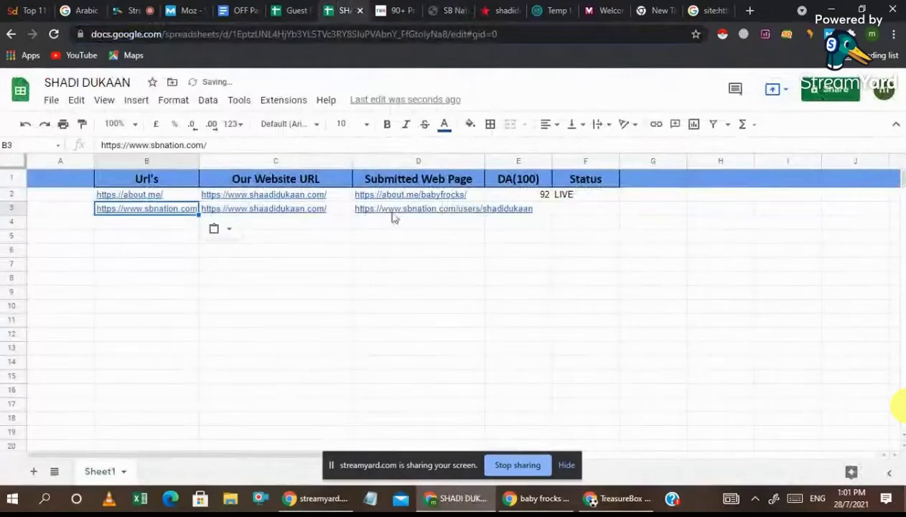
Look up the SB Nation profile's domain authority in MozBar and enter 90 under DA(100) in E3
click(544, 212)
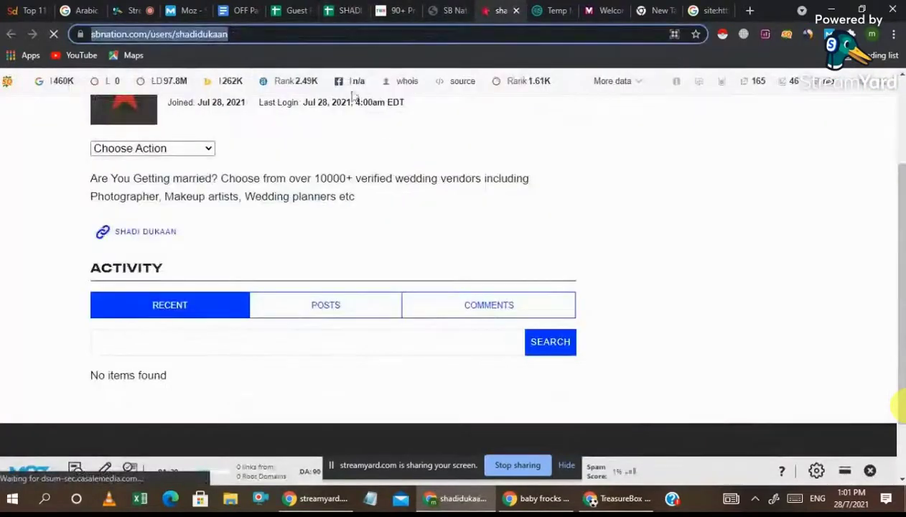
scroll(464, 212, down, 1)
scroll(464, 212, up, 3)
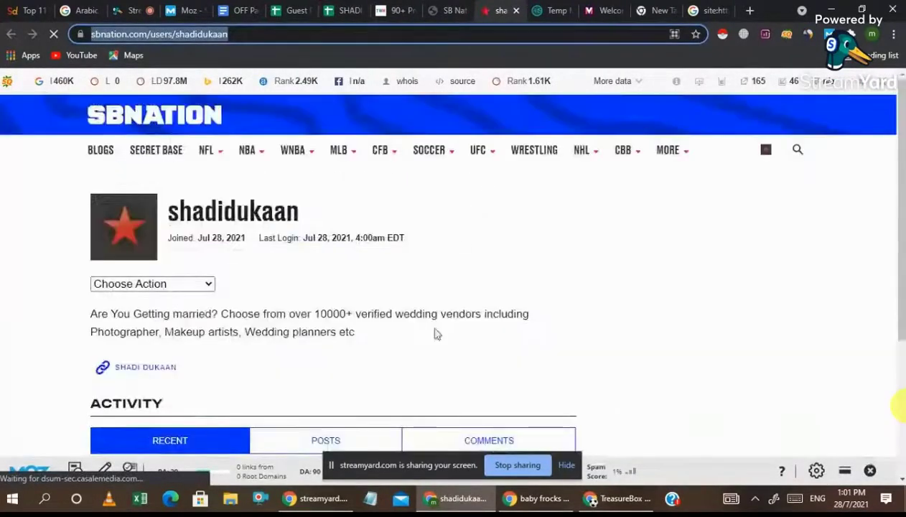
drag(428, 467, 563, 415)
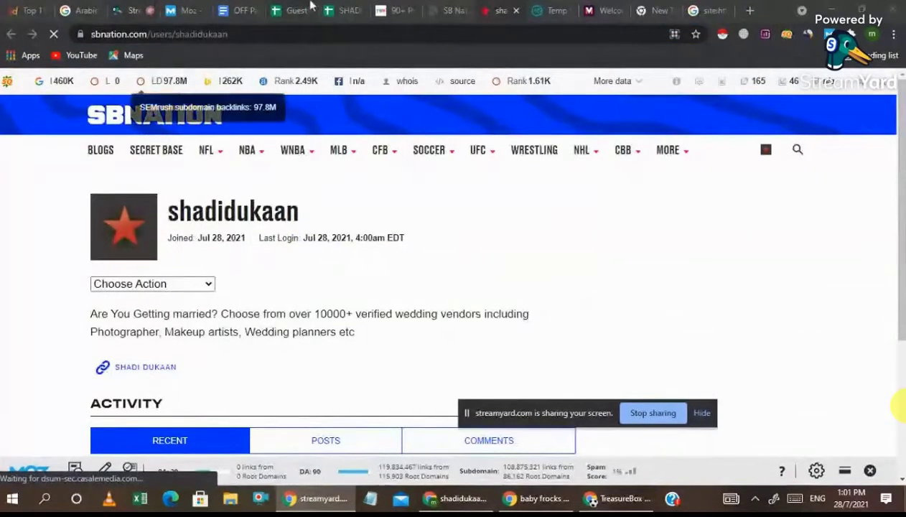
click(344, 10)
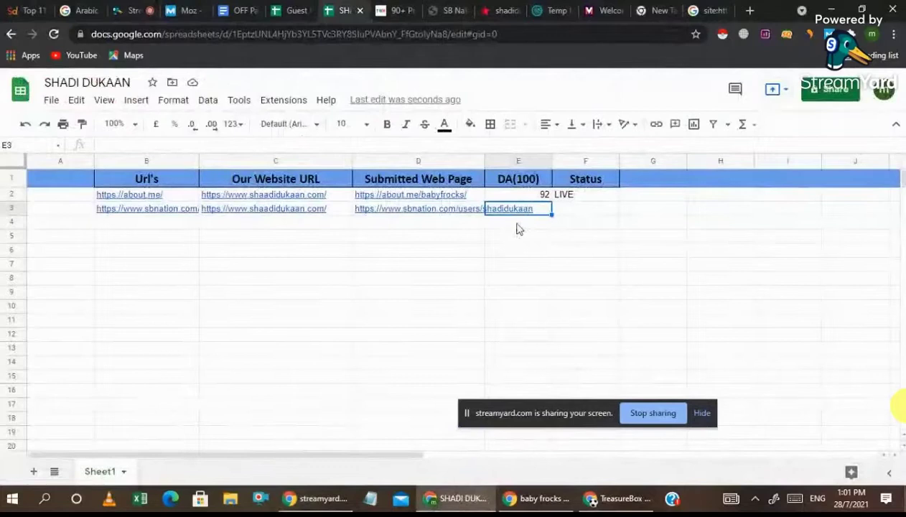
text(90)
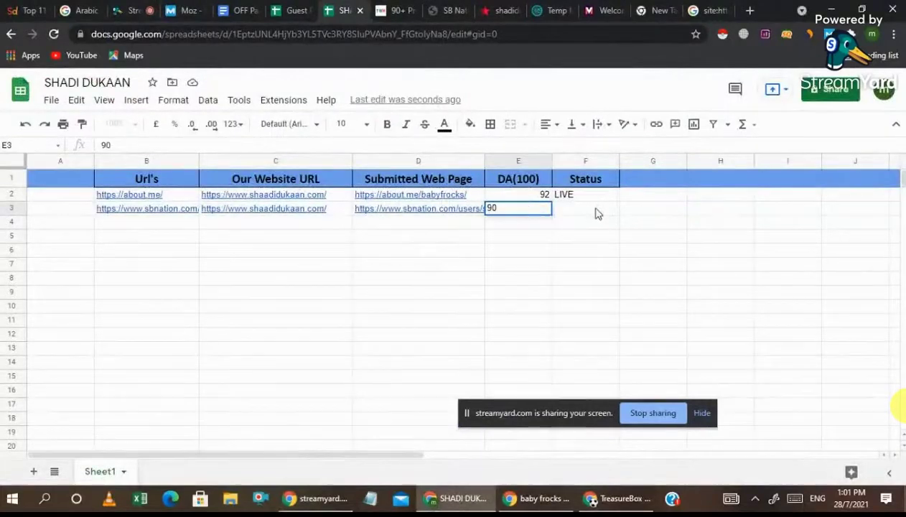
key(Tab)
Enter Live as the SB Nation entry's Status in F3
shift+click(623, 270)
text(Liv)
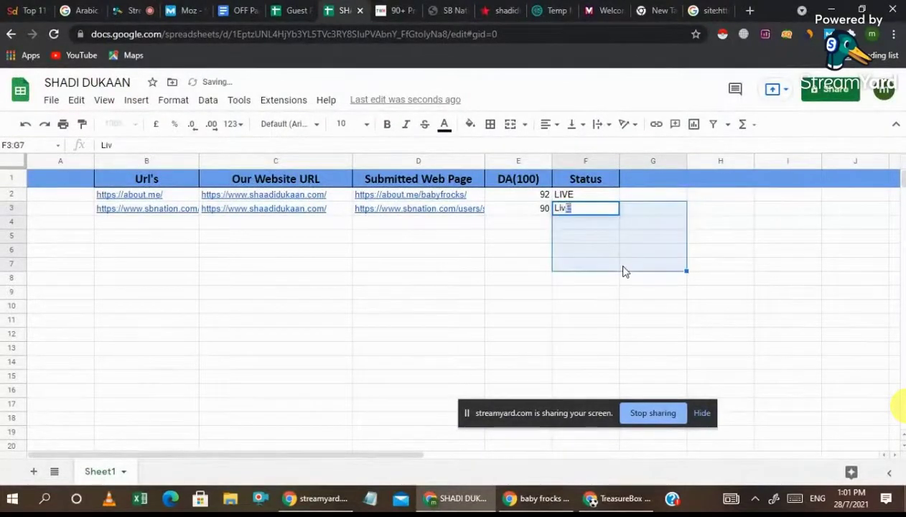
text(e)
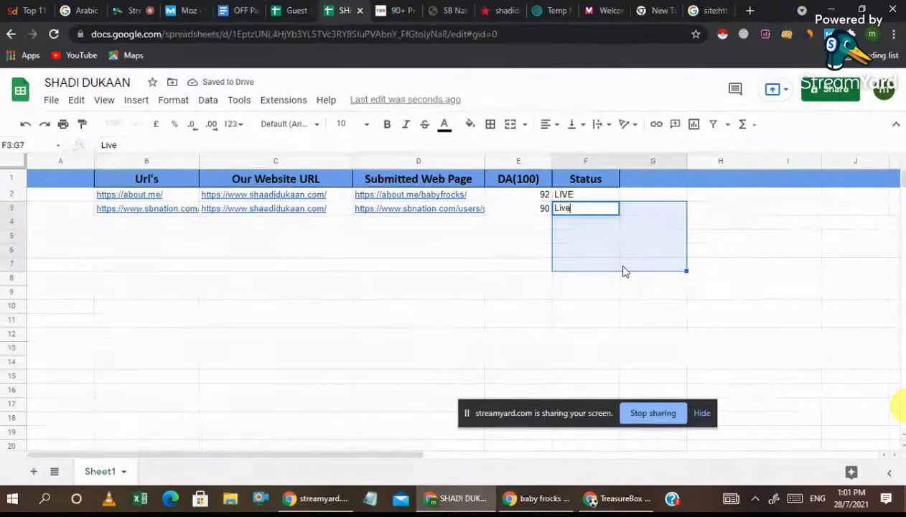
Close the SB Nation, account confirmation and blank new-tab pages, and return to the Status cell F3 in the SHADI DUKAAN sheet
click(505, 10)
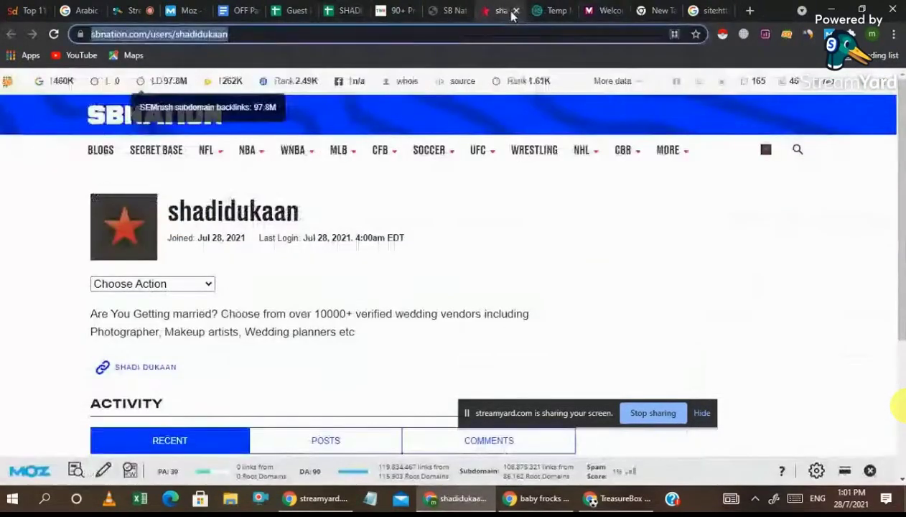
click(458, 12)
click(463, 12)
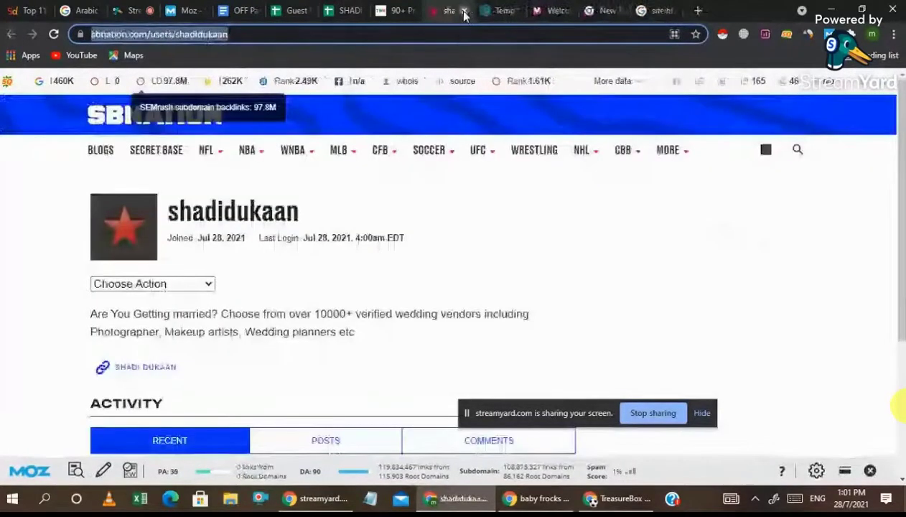
click(464, 11)
click(495, 11)
click(517, 10)
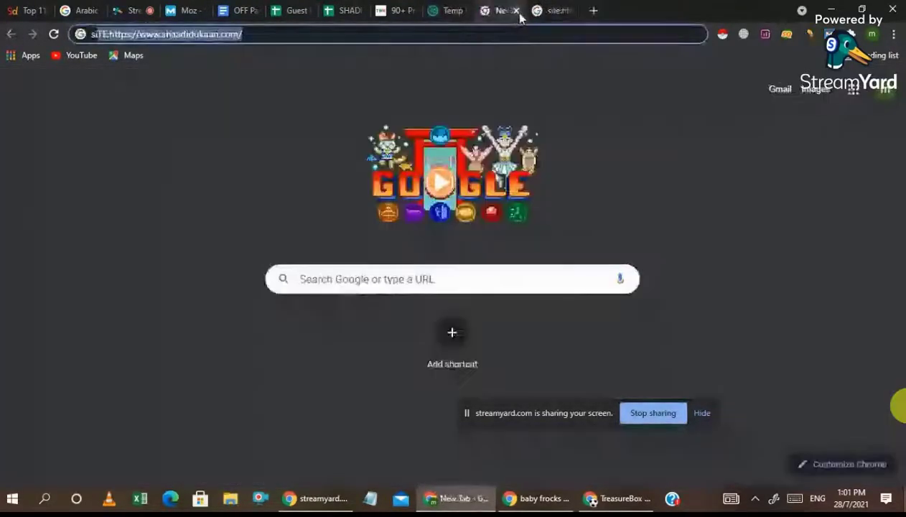
click(517, 11)
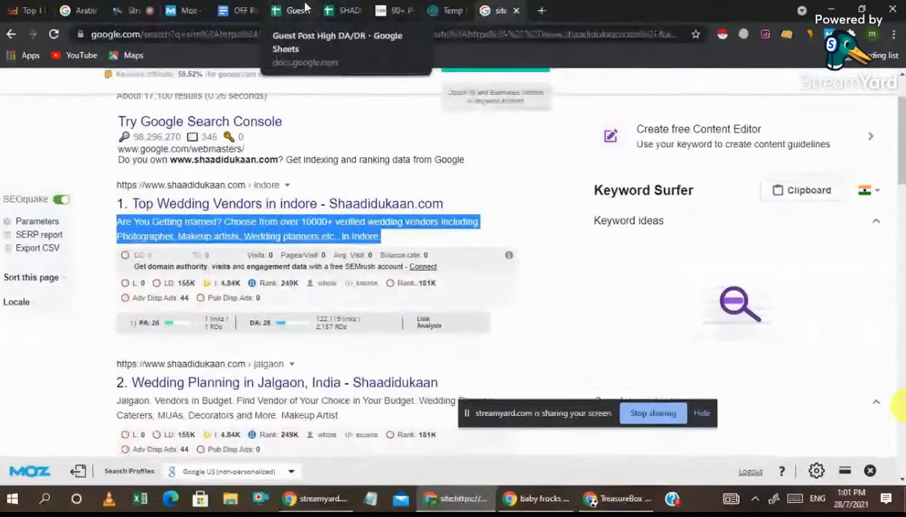
click(347, 10)
click(591, 209)
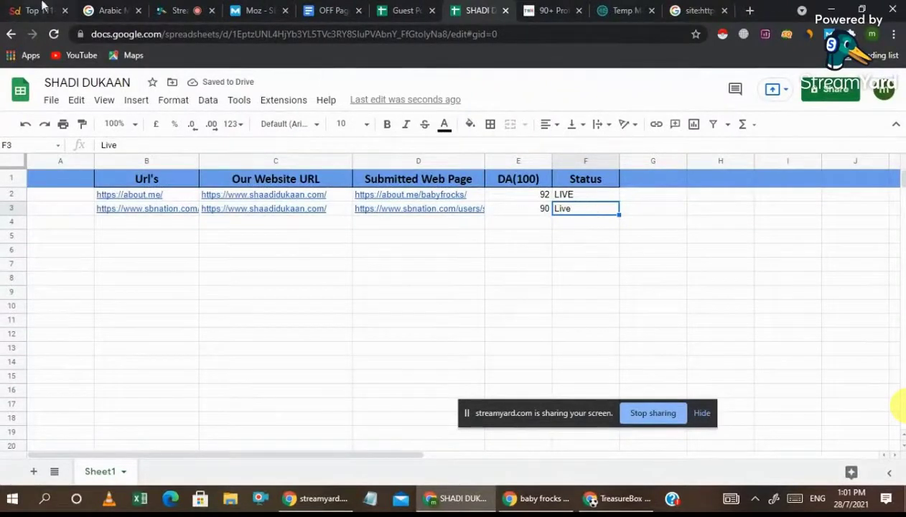
Open Fiverr in a new tab and search its services for Profile backlinks
click(183, 10)
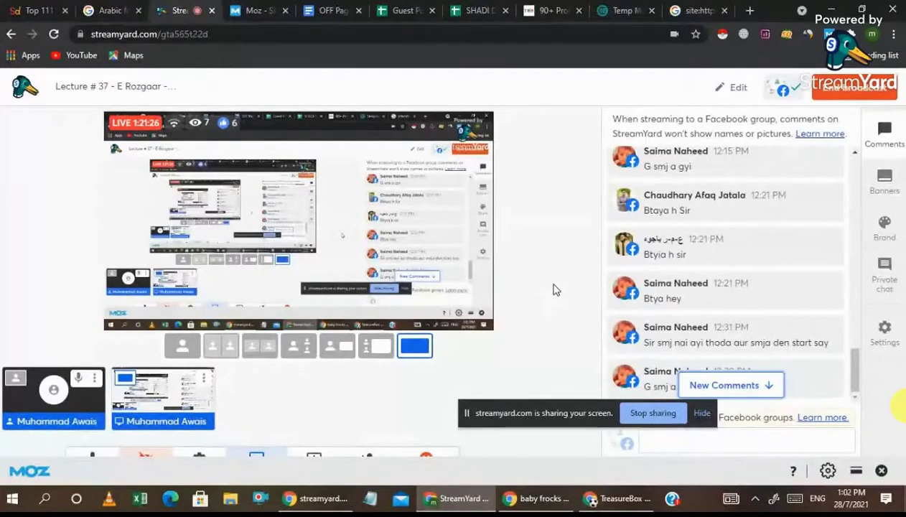
click(747, 12)
text(fiv)
key(Return)
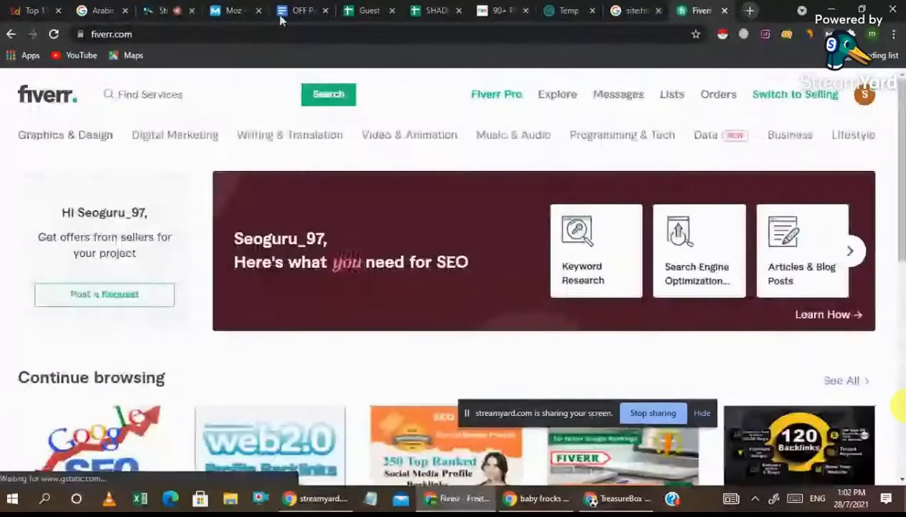
click(199, 95)
text(Prif)
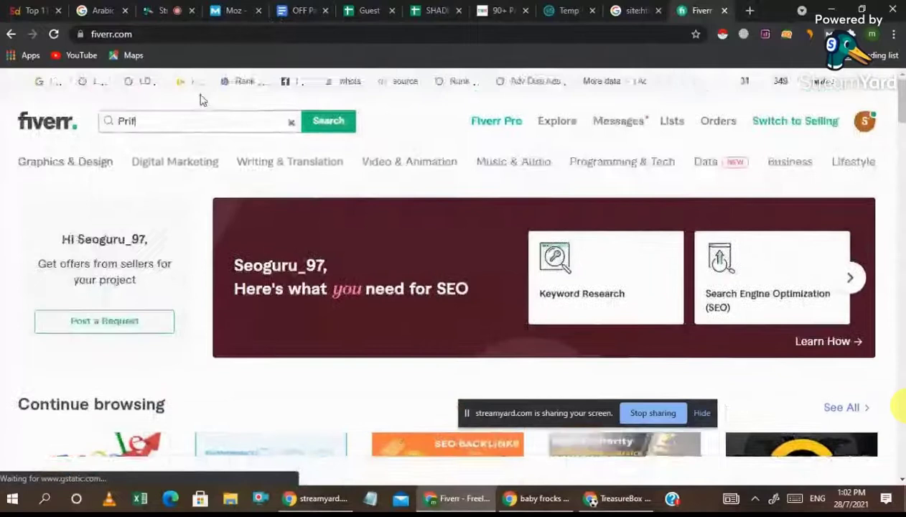
key(BackSpace)
text(ofile )
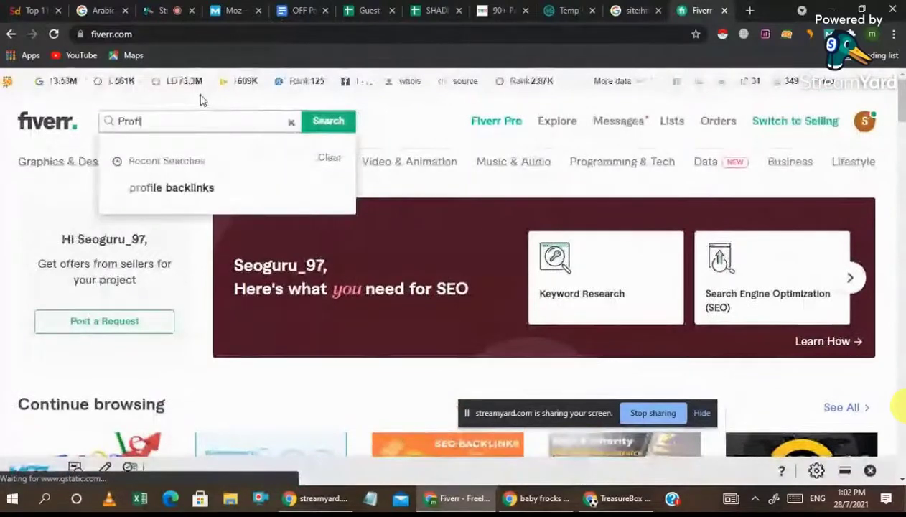
text(backlinks)
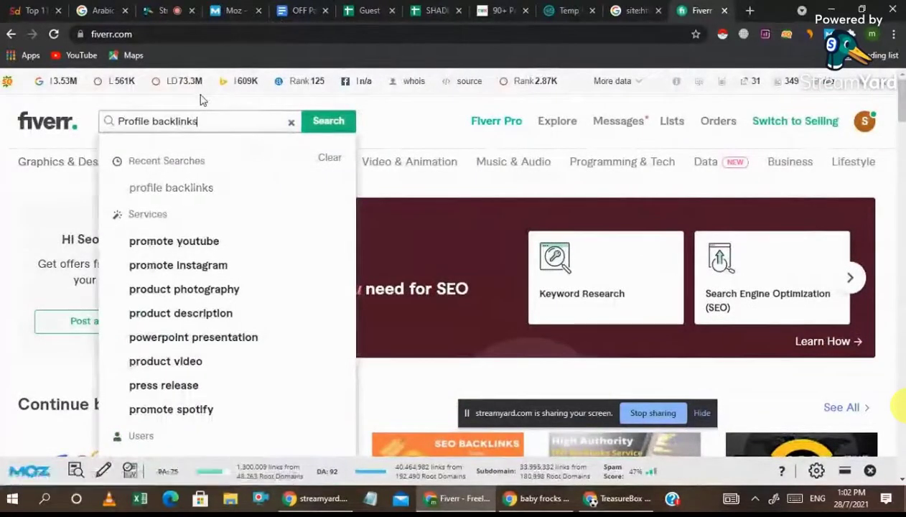
click(335, 123)
click(167, 8)
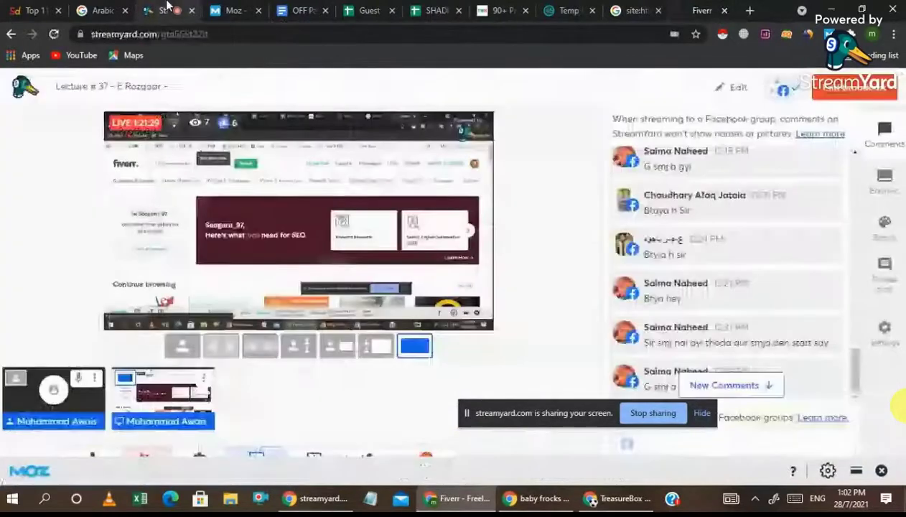